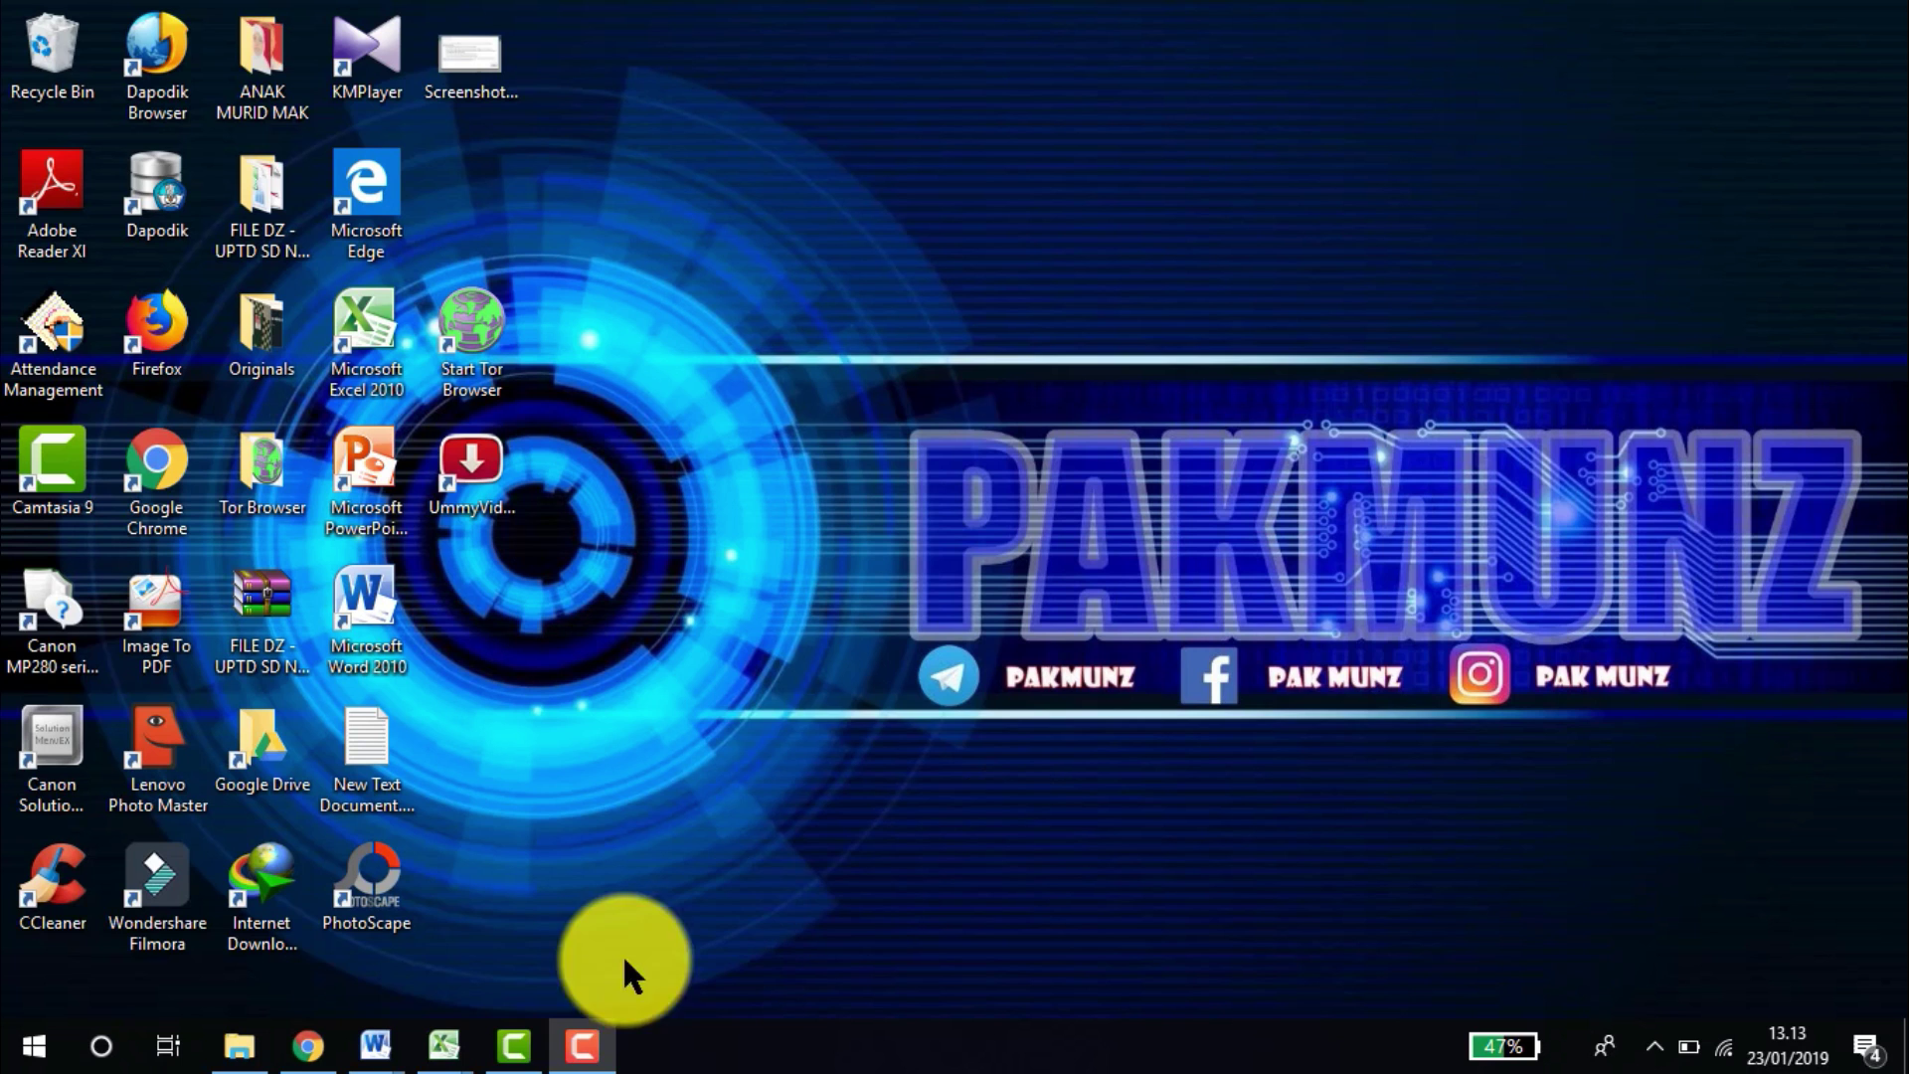
Bring the Kertas-Kerja-1721-A2-PTKP-2016 workbook to the front from the Excel taskbar previews.
mouse_move(446, 1044)
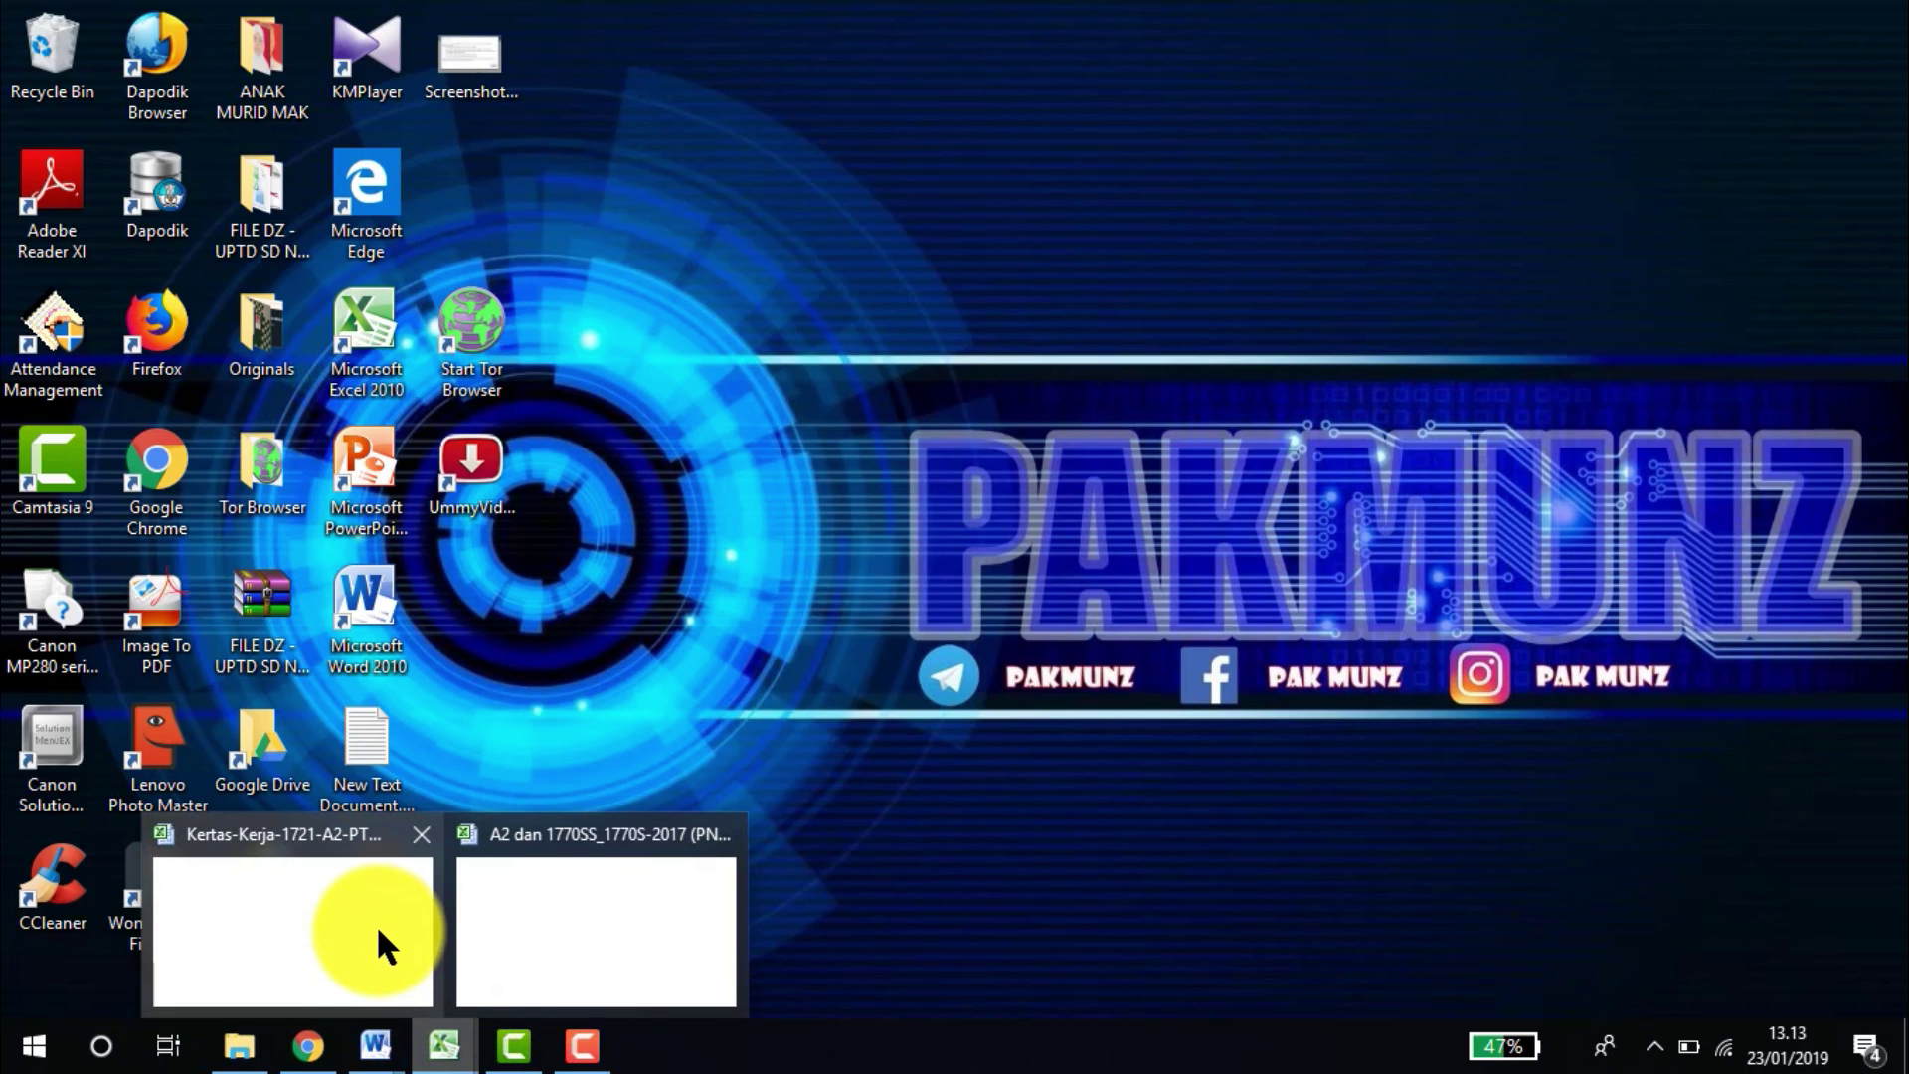
click(374, 925)
click(497, 610)
key(Left)
key(Left)
key(Home)
key(Up)
key(Up)
key(Up)
key(Up)
key(Up)
key(Up)
key(Up)
key(Up)
key(Up)
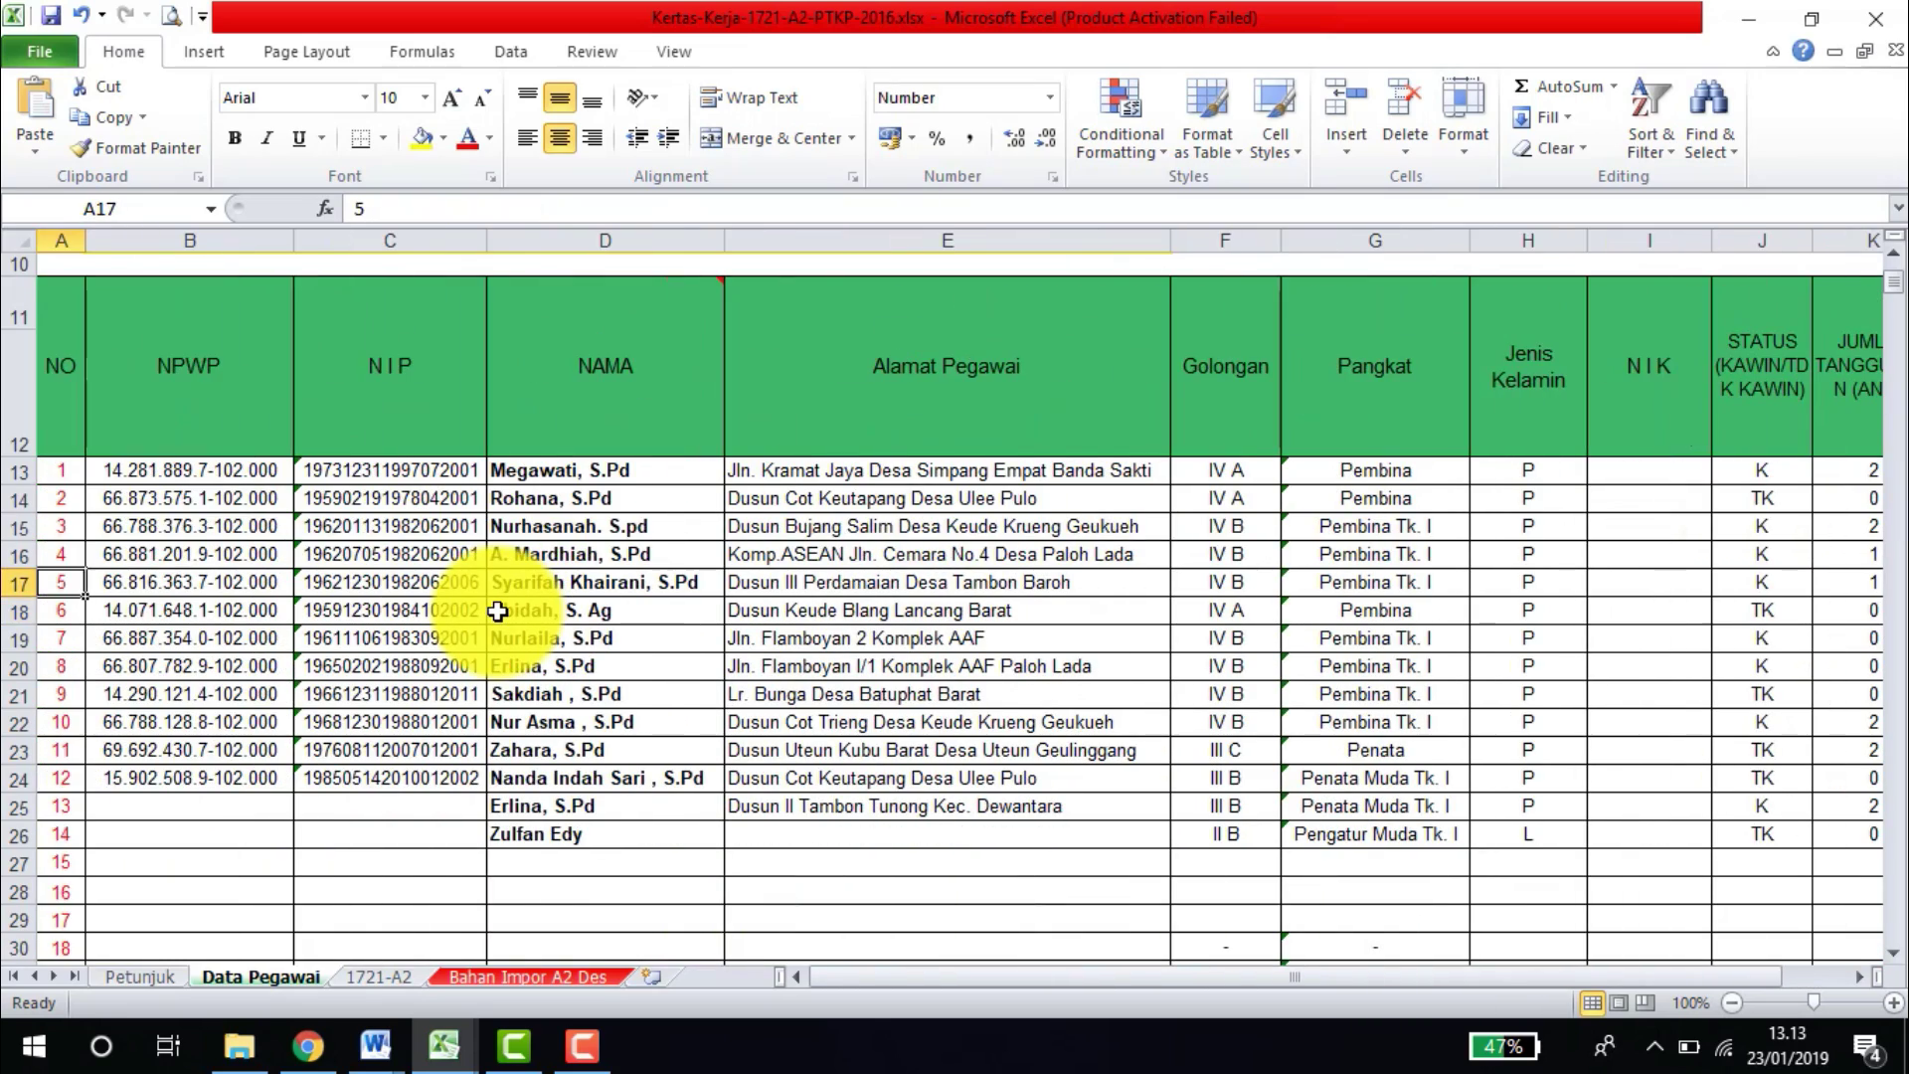
key(Down)
key(Down)
key(Down)
key(Down)
key(Down)
key(Down)
key(Down)
key(Down)
key(Up)
key(Right)
key(Right)
key(Right)
key(Right)
key(Right)
key(Right)
key(Right)
key(Right)
key(Right)
key(Right)
key(Right)
key(Right)
key(Right)
key(Right)
key(Right)
key(Right)
key(Right)
key(Right)
key(Right)
key(Right)
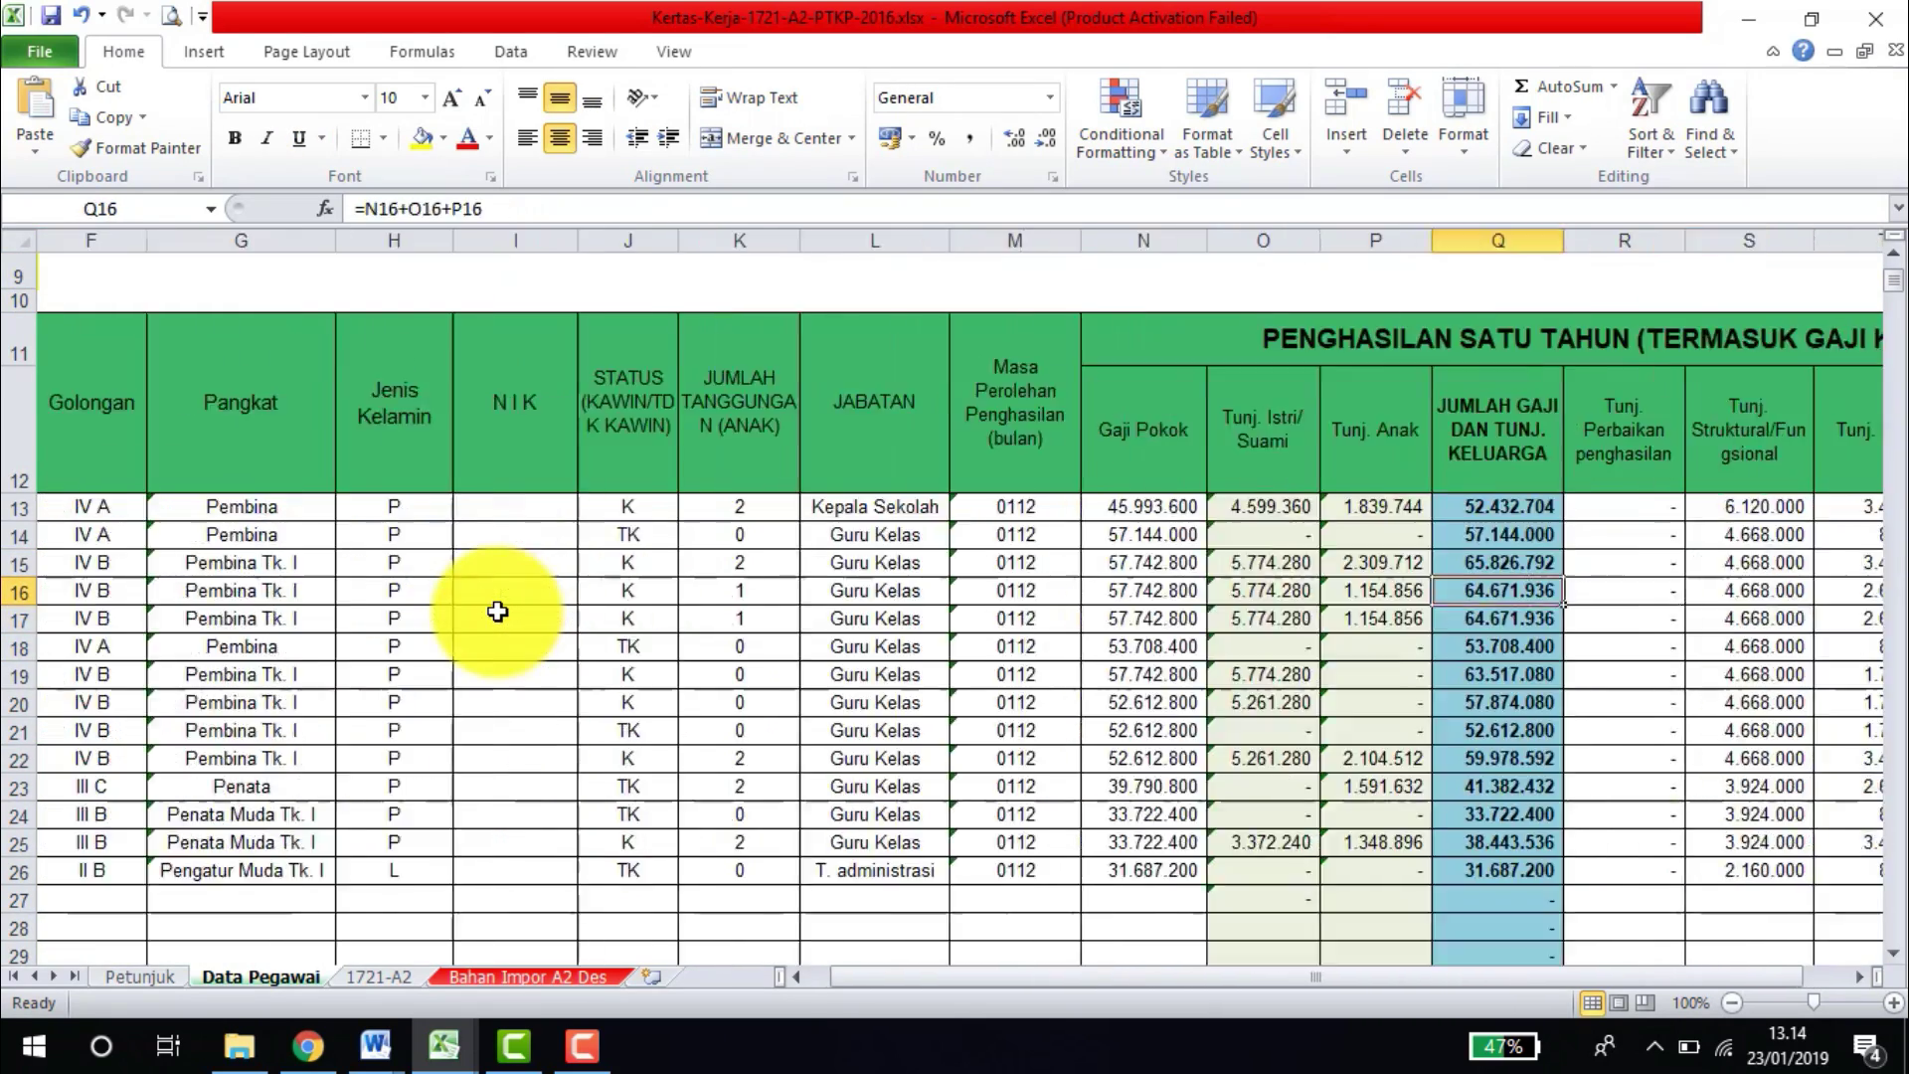
key(Left)
key(Left)
key(Left)
key(Left)
key(Left)
key(Left)
key(Left)
key(Left)
key(Left)
key(Left)
key(Left)
key(Left)
key(Left)
key(Left)
key(Left)
key(Left)
key(Left)
key(Left)
key(Left)
key(Left)
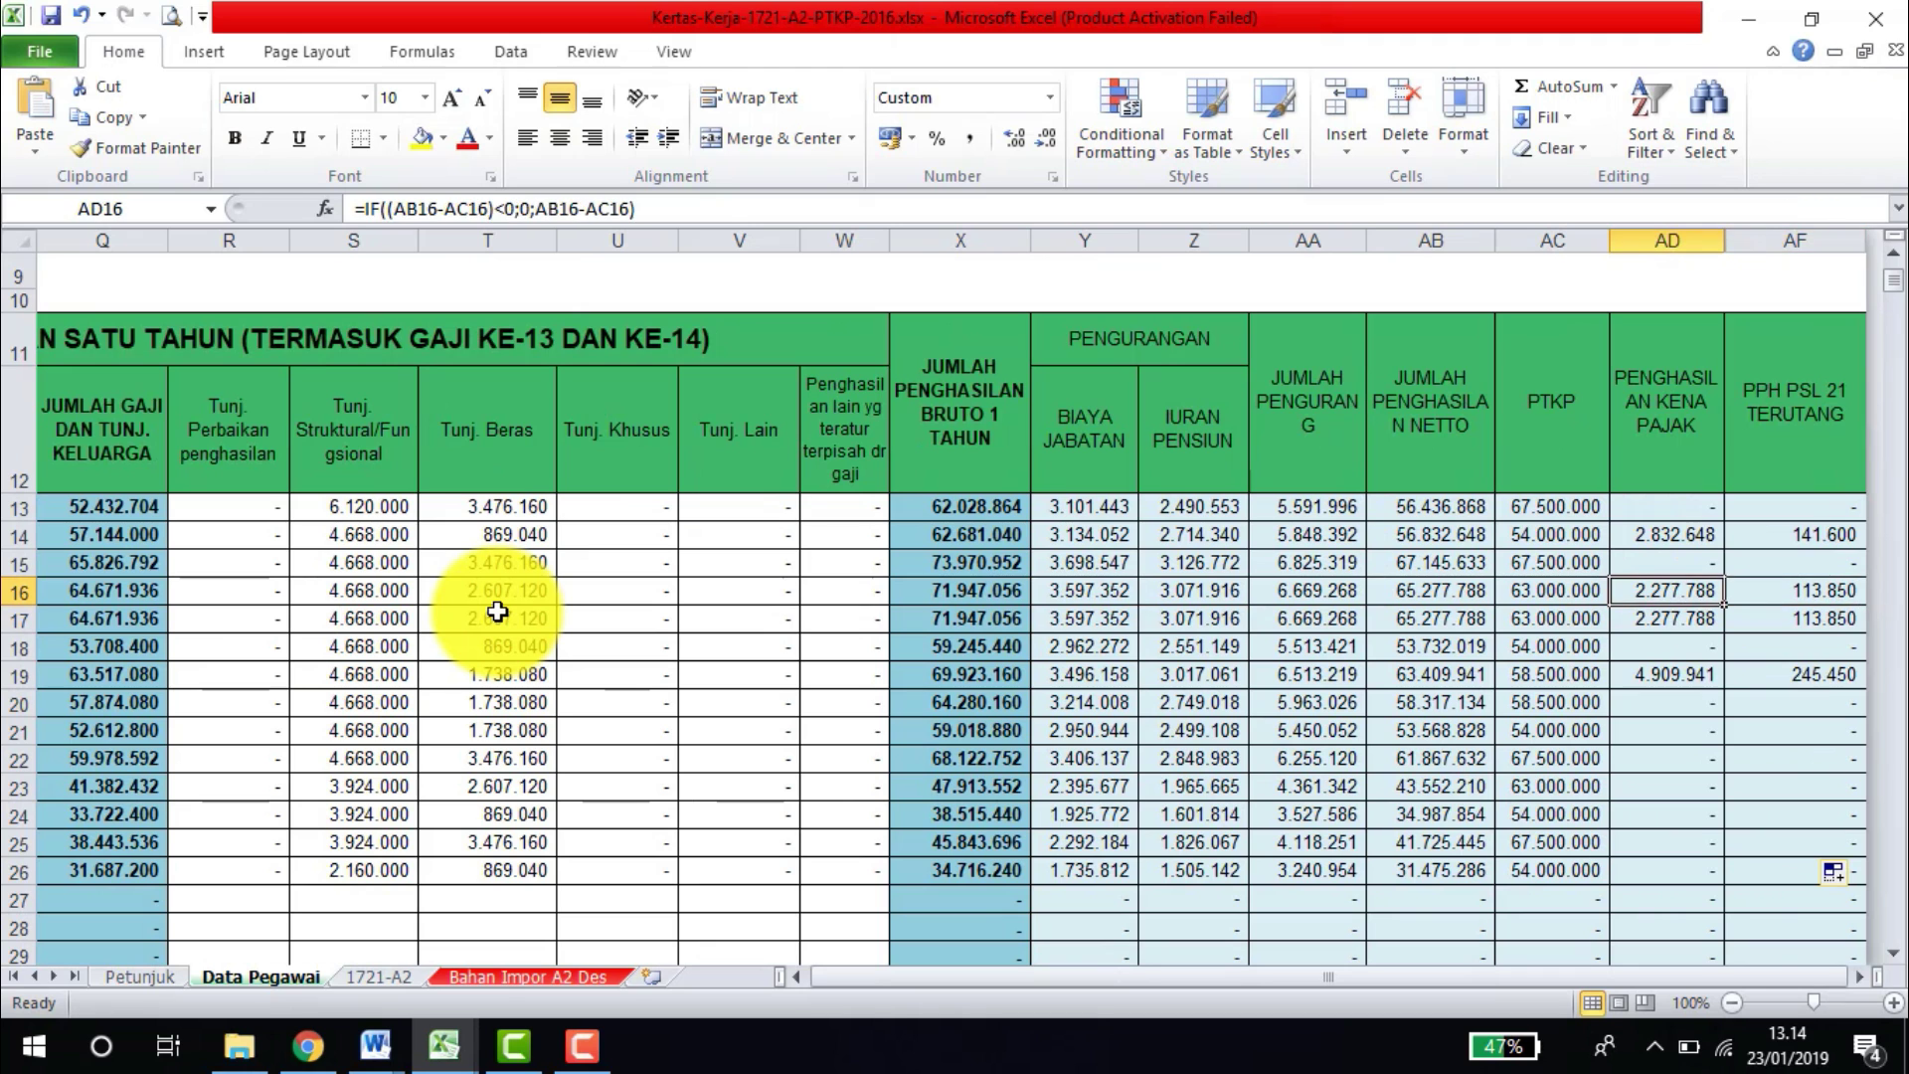
key(Right)
key(Right)
key(Right)
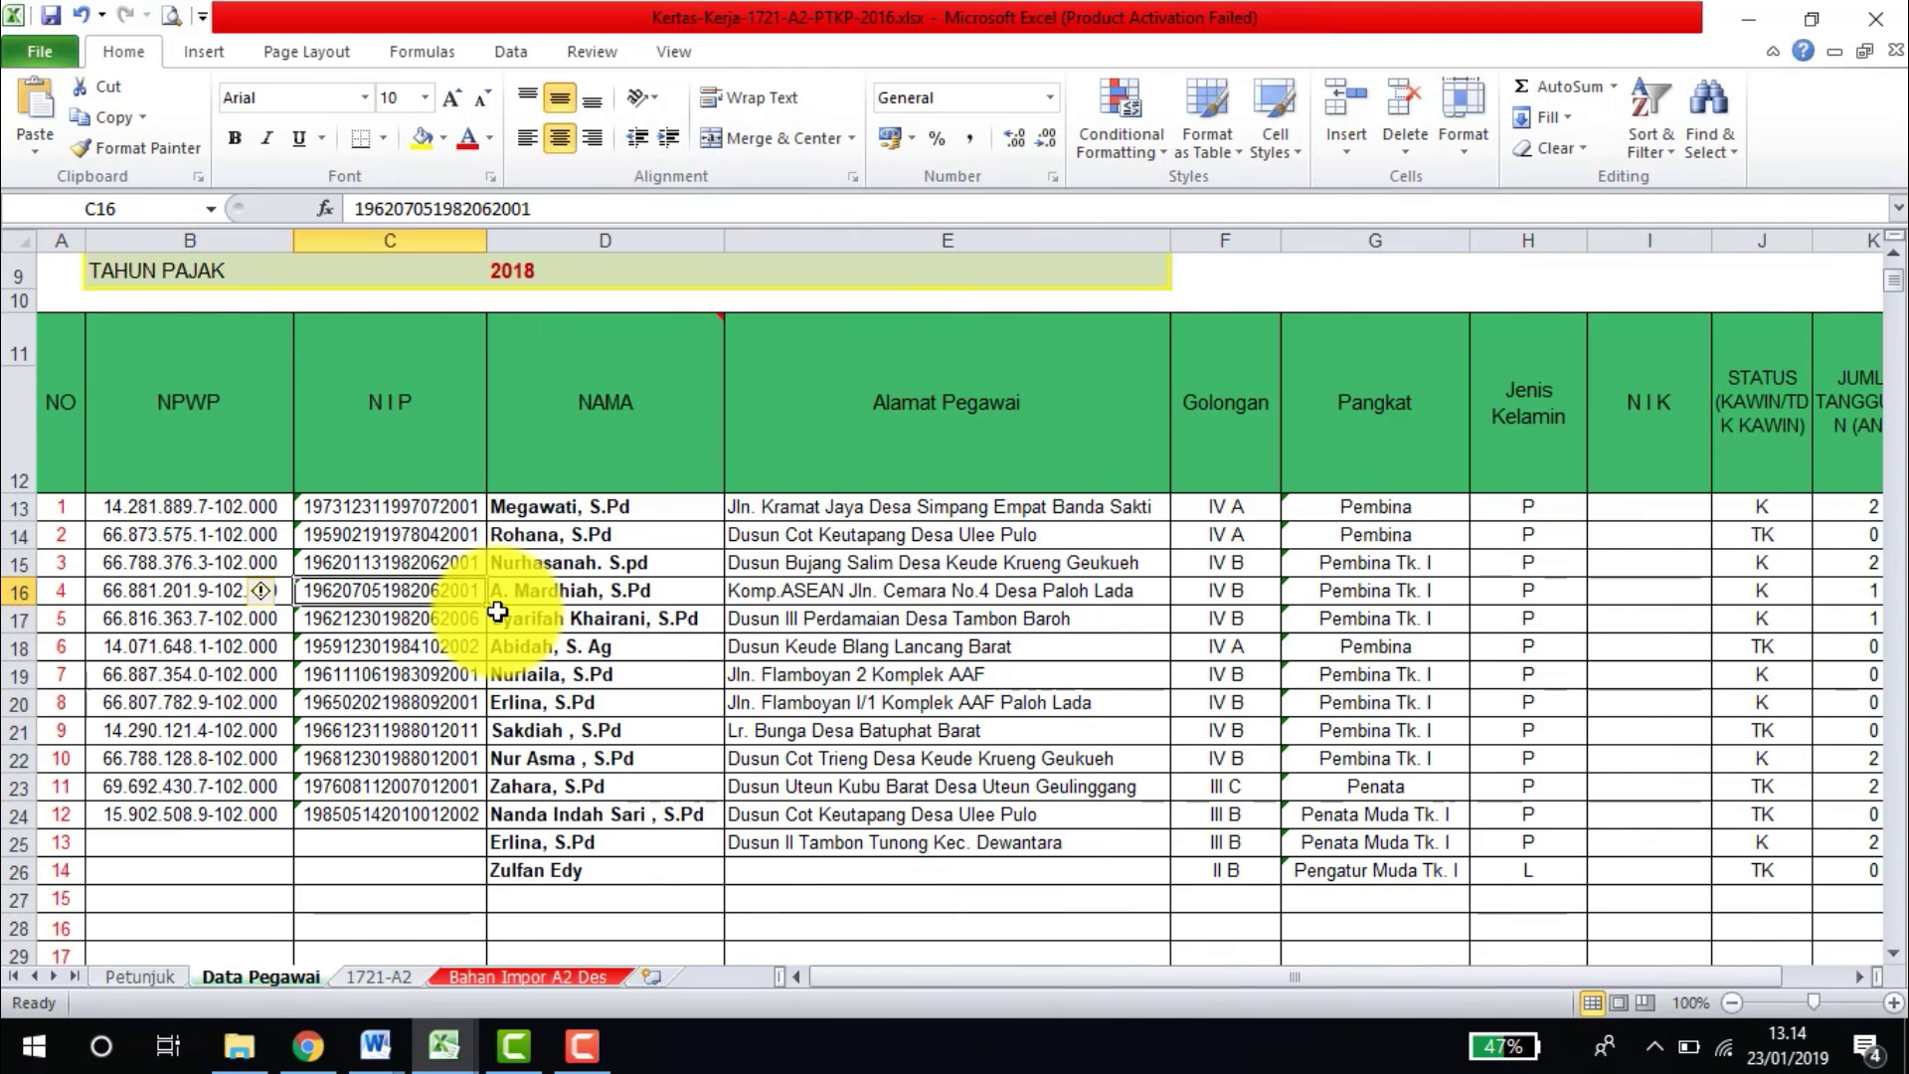
click(189, 426)
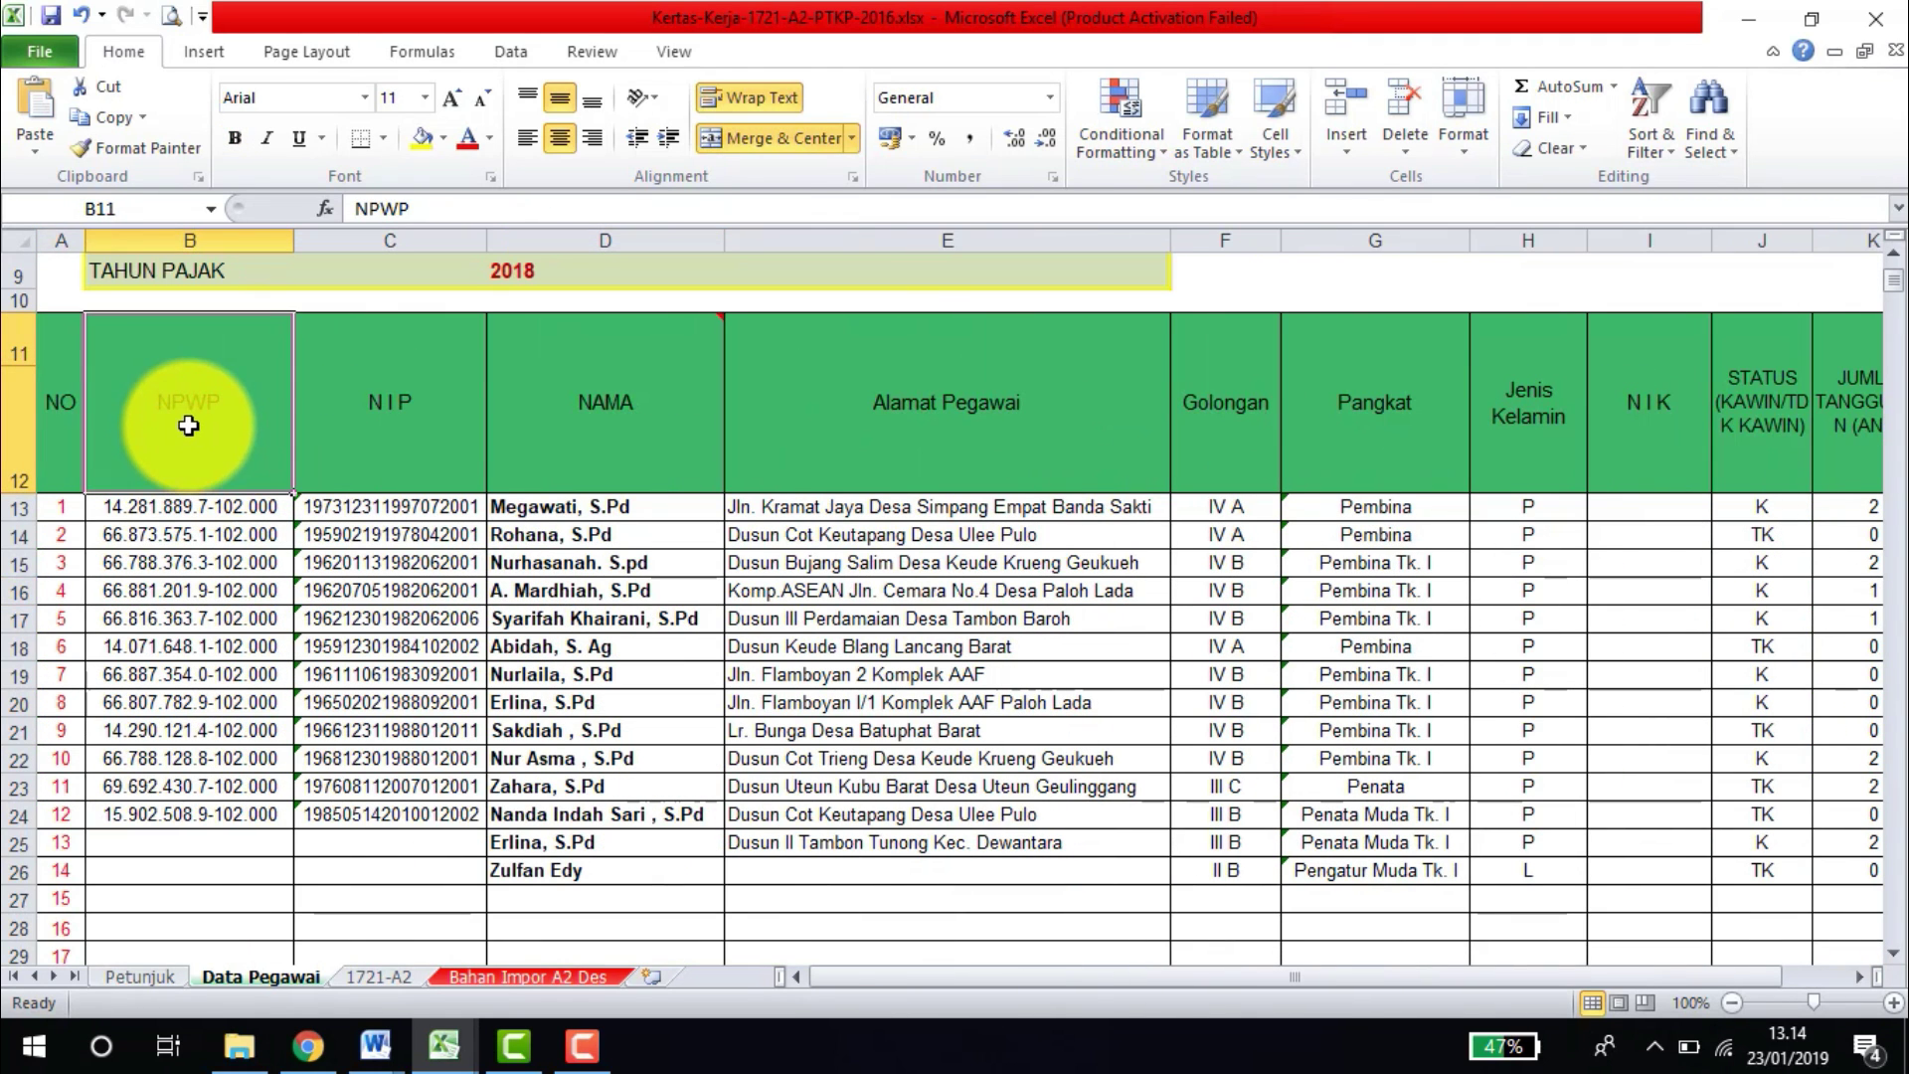
click(455, 414)
click(634, 399)
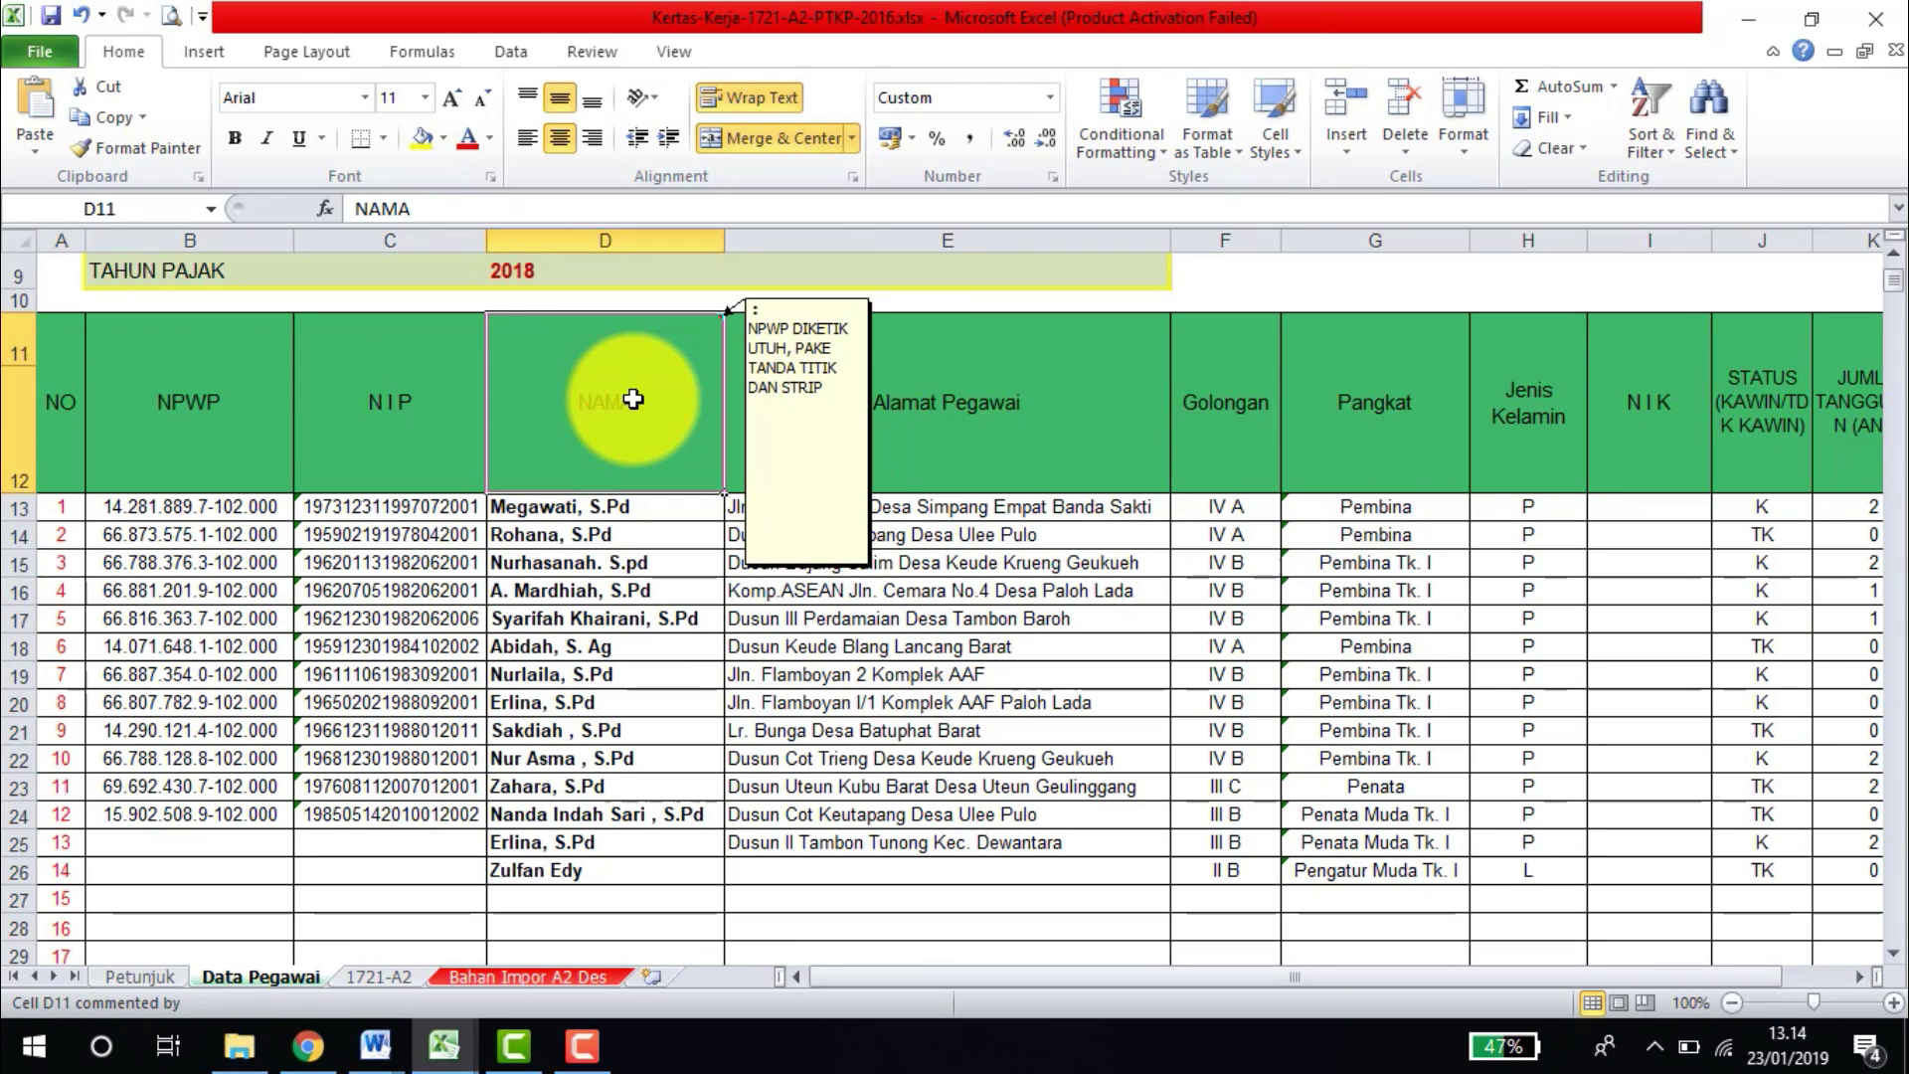
click(994, 422)
key(Right)
key(Right)
key(Right)
key(Right)
key(Right)
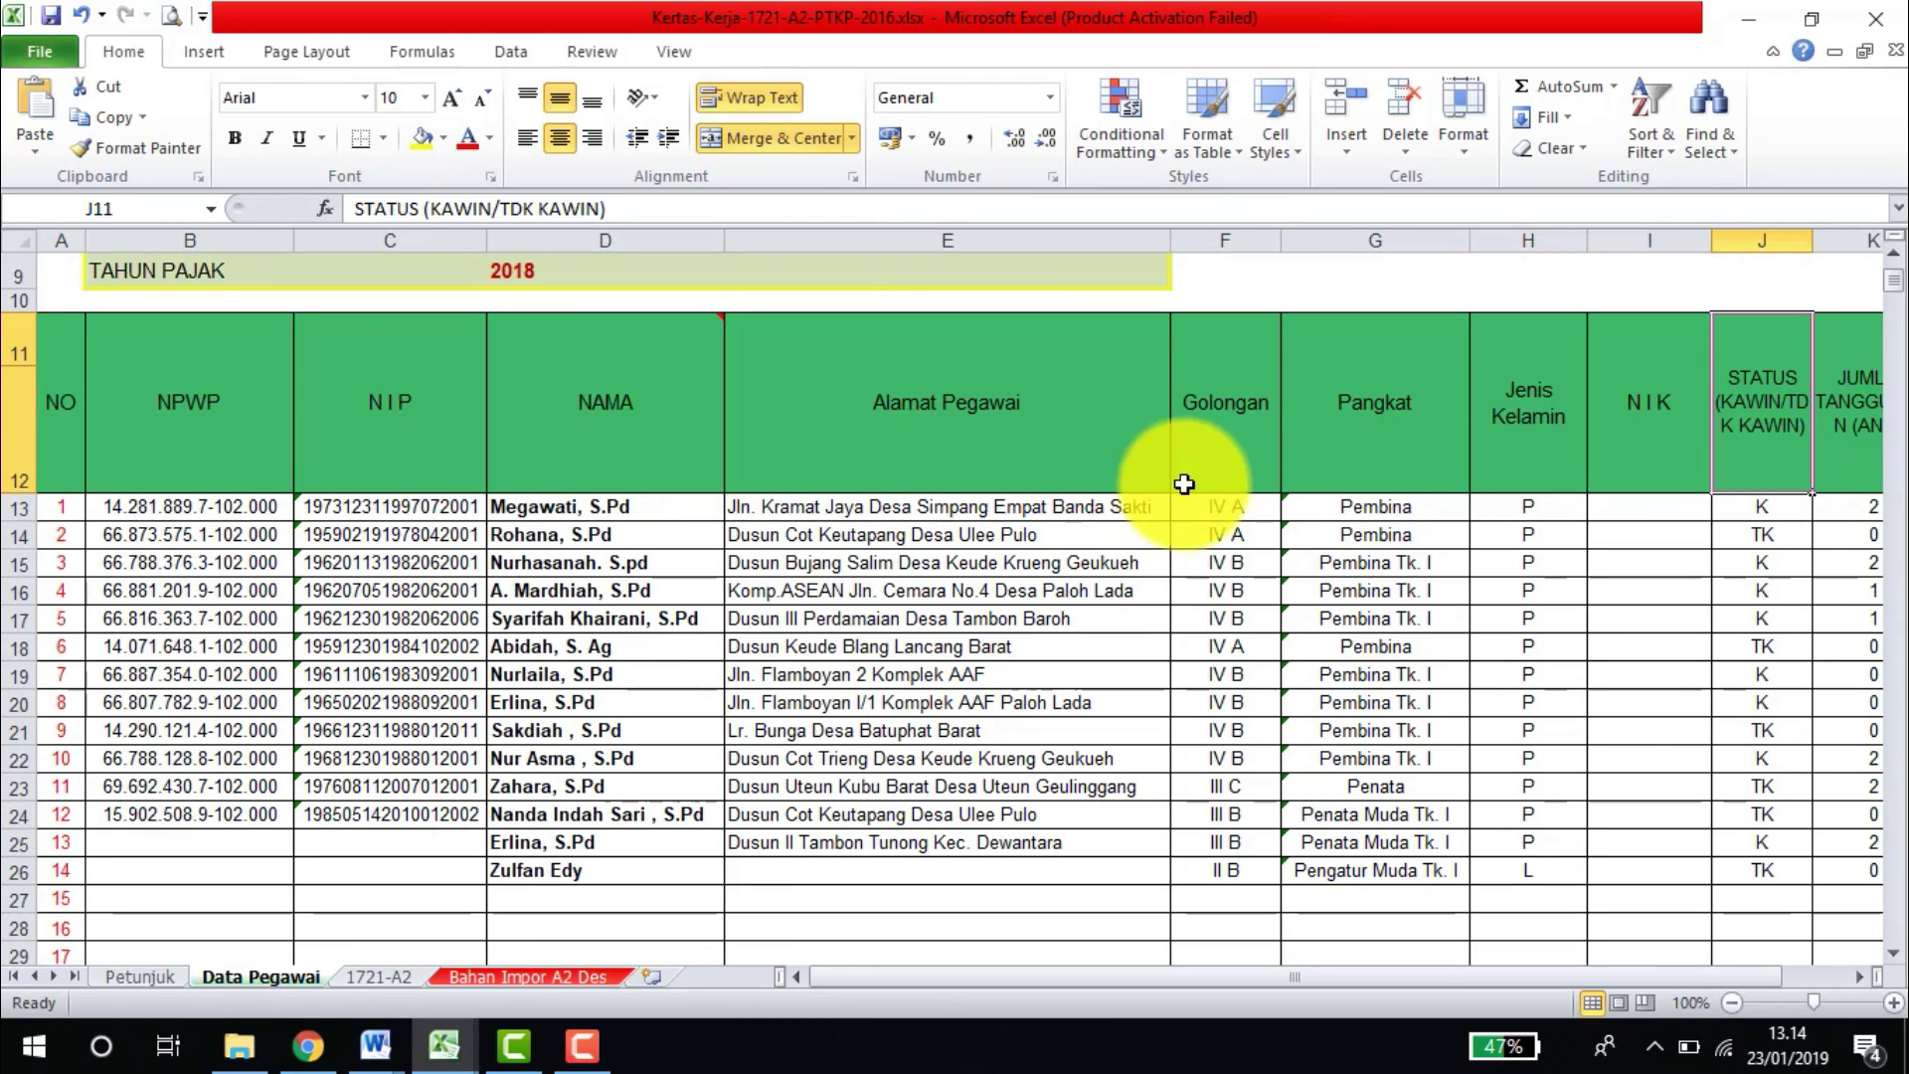
click(1223, 505)
click(1286, 508)
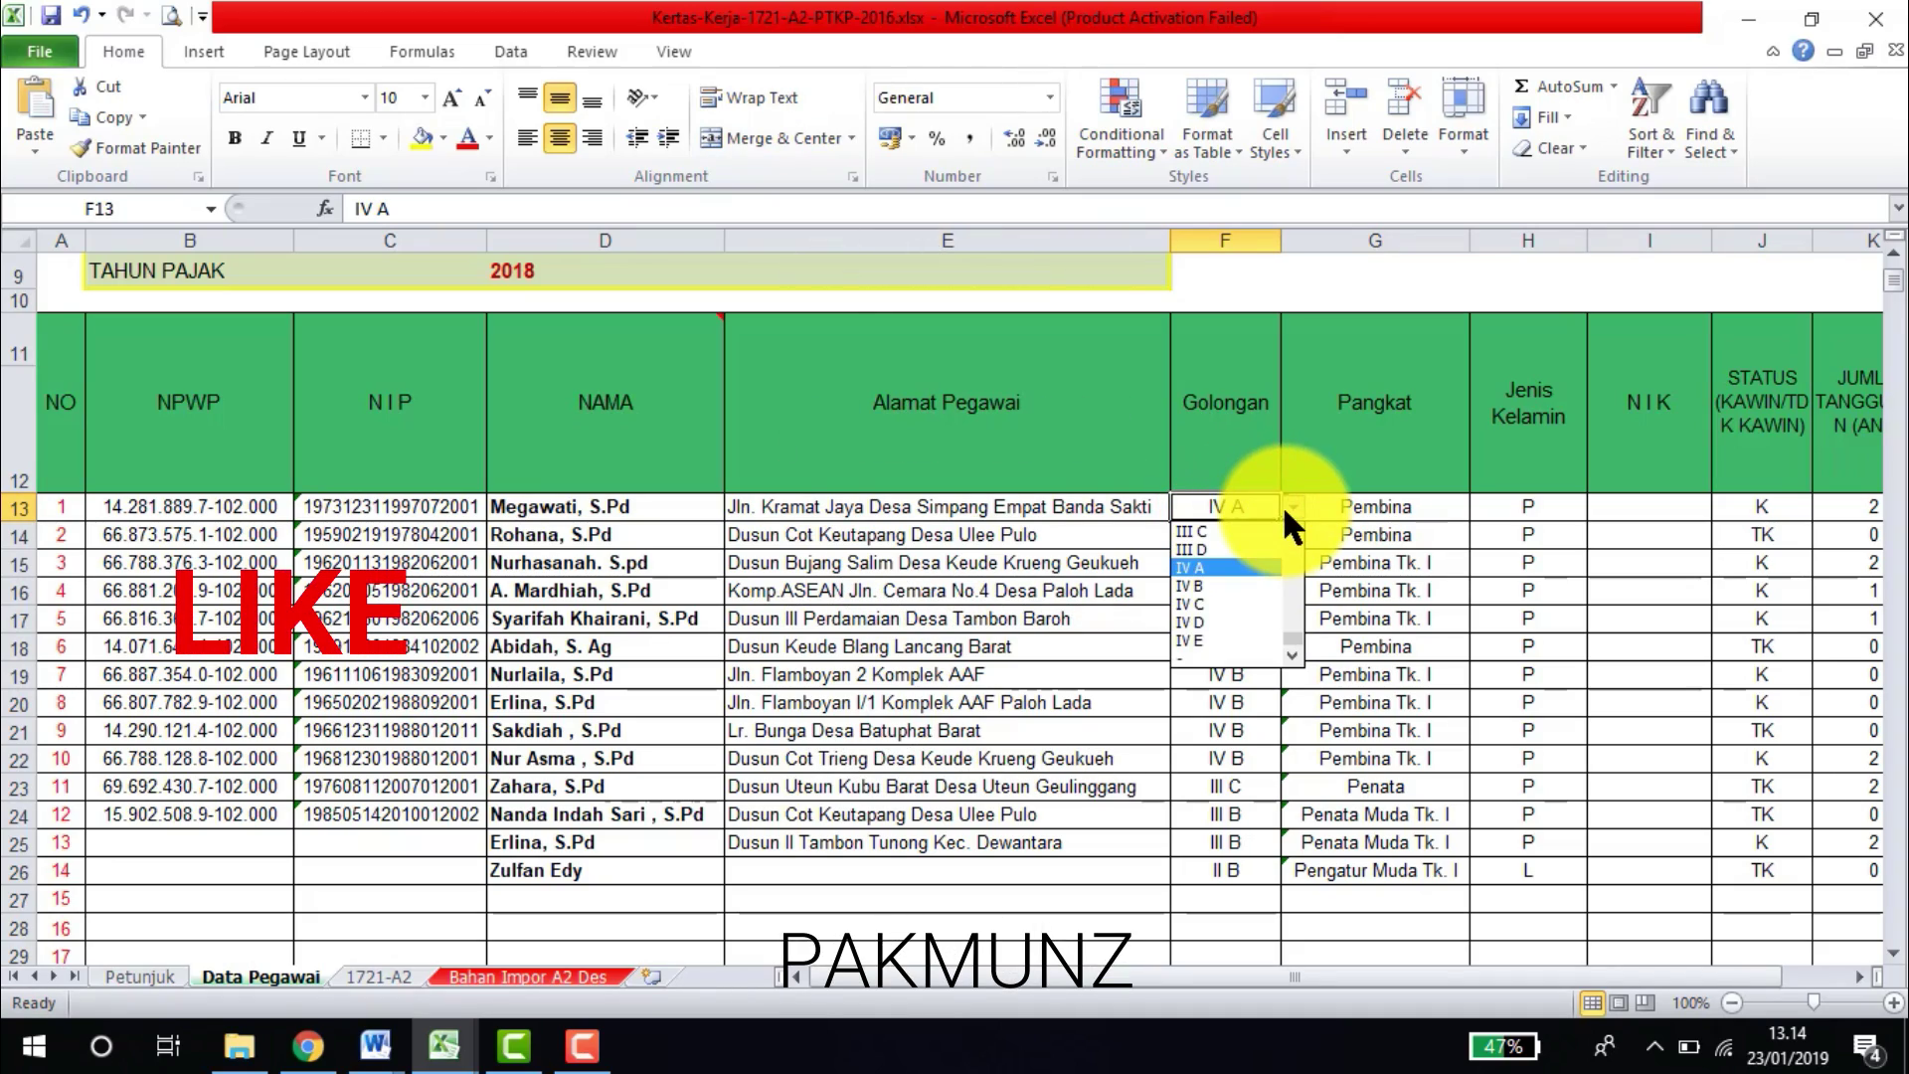
click(1358, 508)
click(1360, 508)
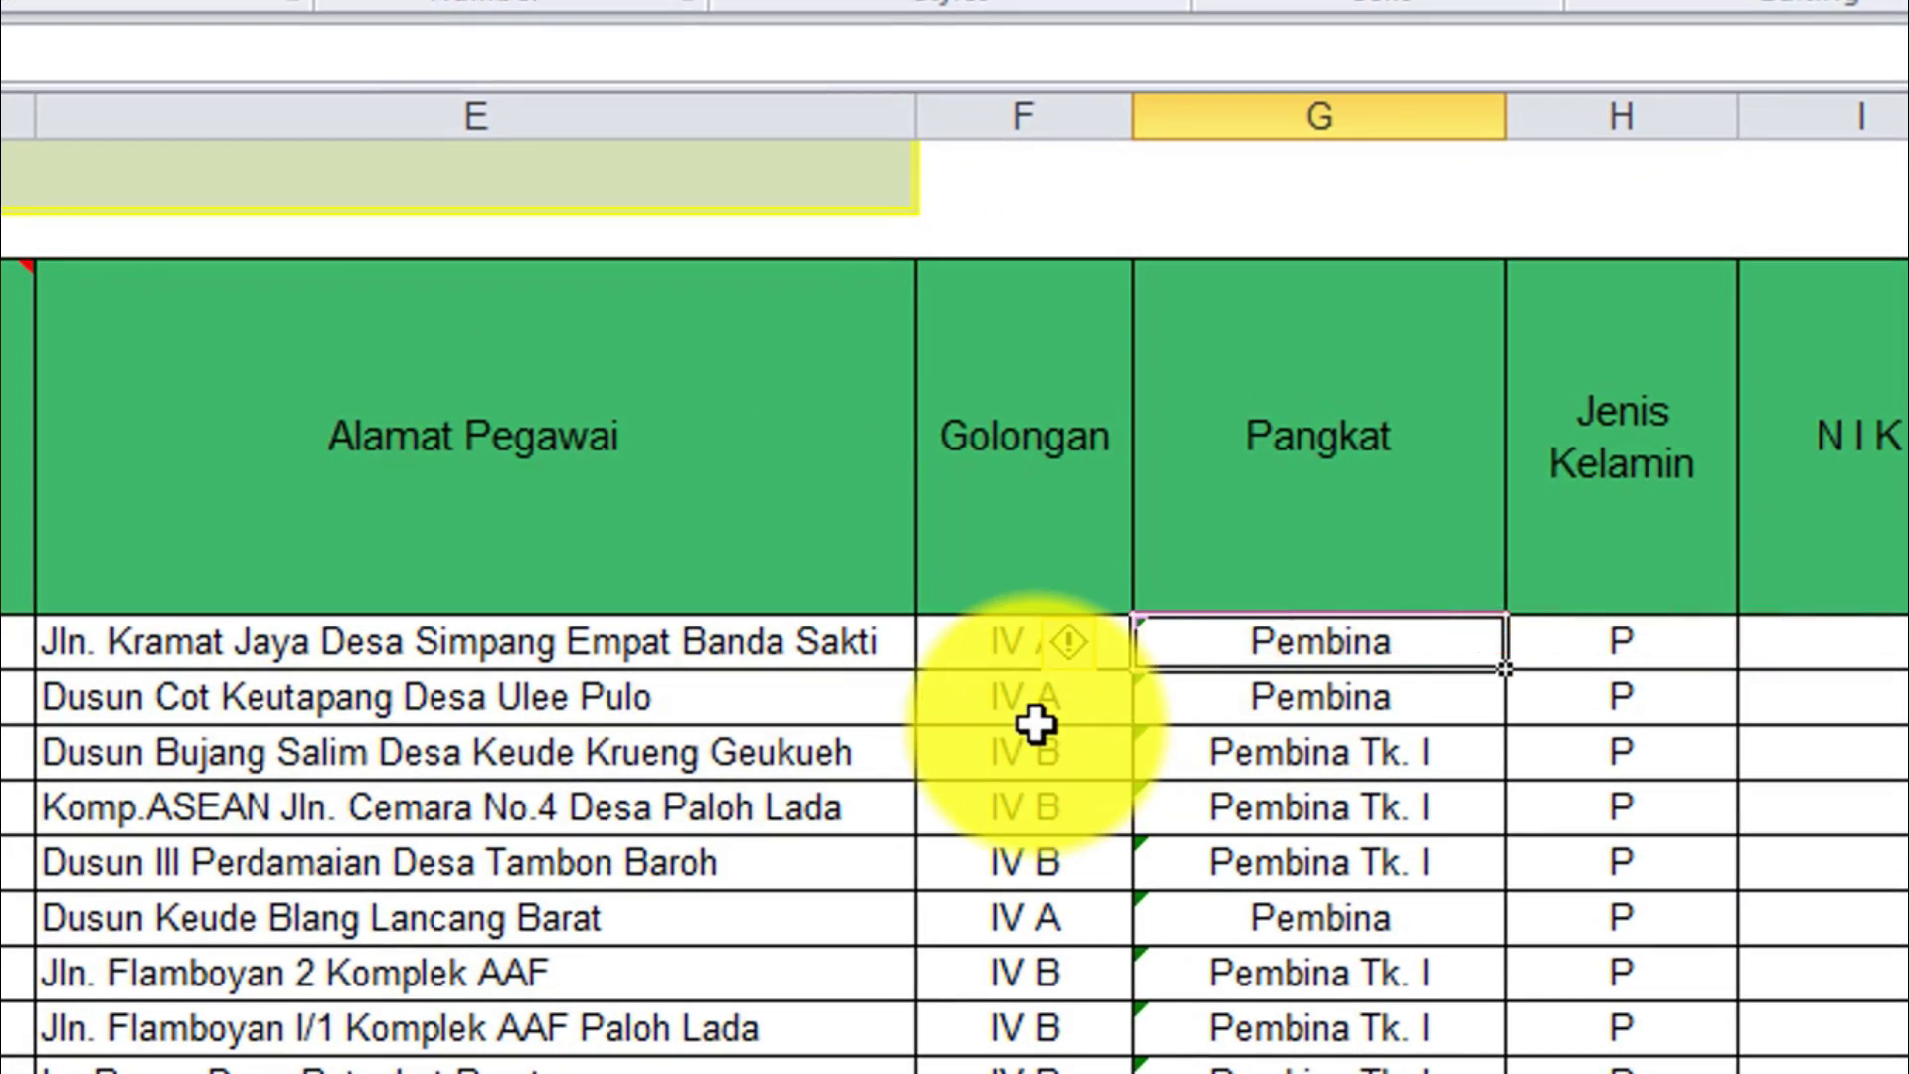
click(1034, 724)
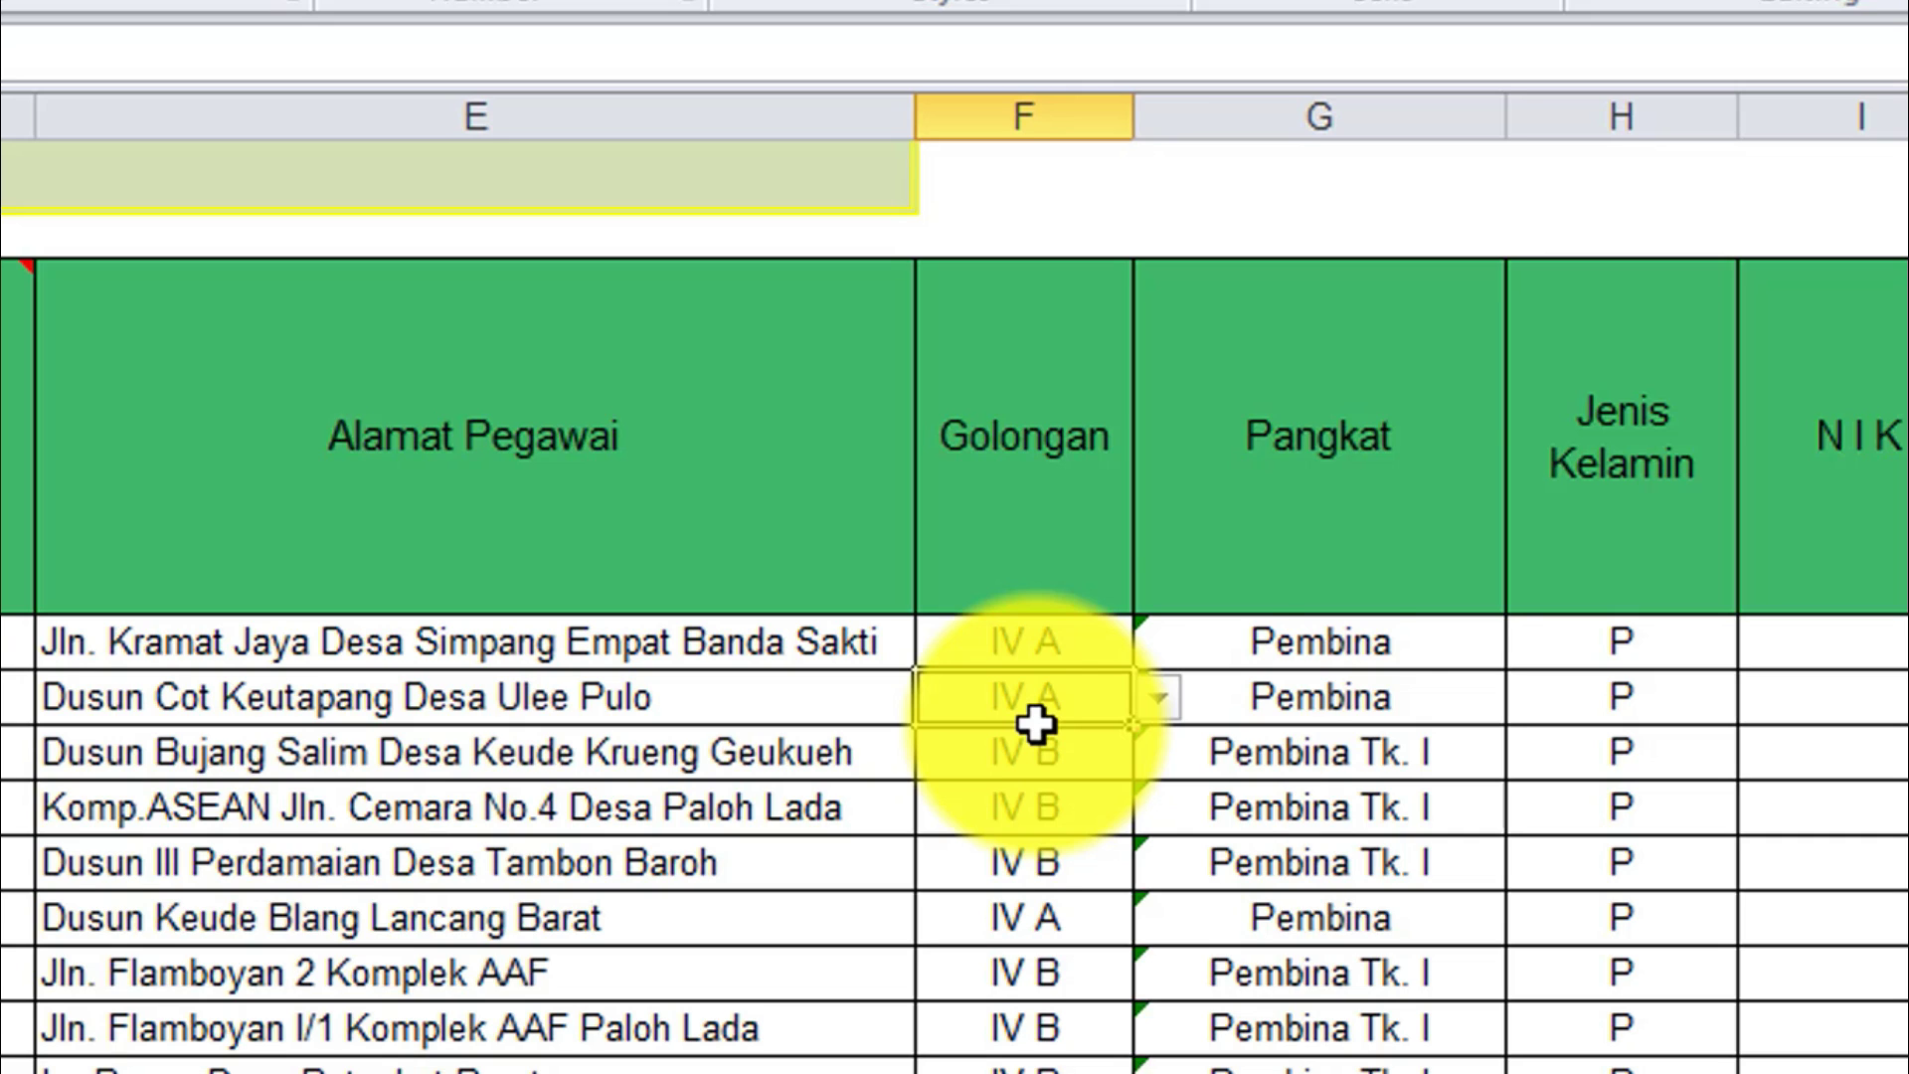
click(1347, 702)
key(Right)
scroll(1346, 699, right, 2)
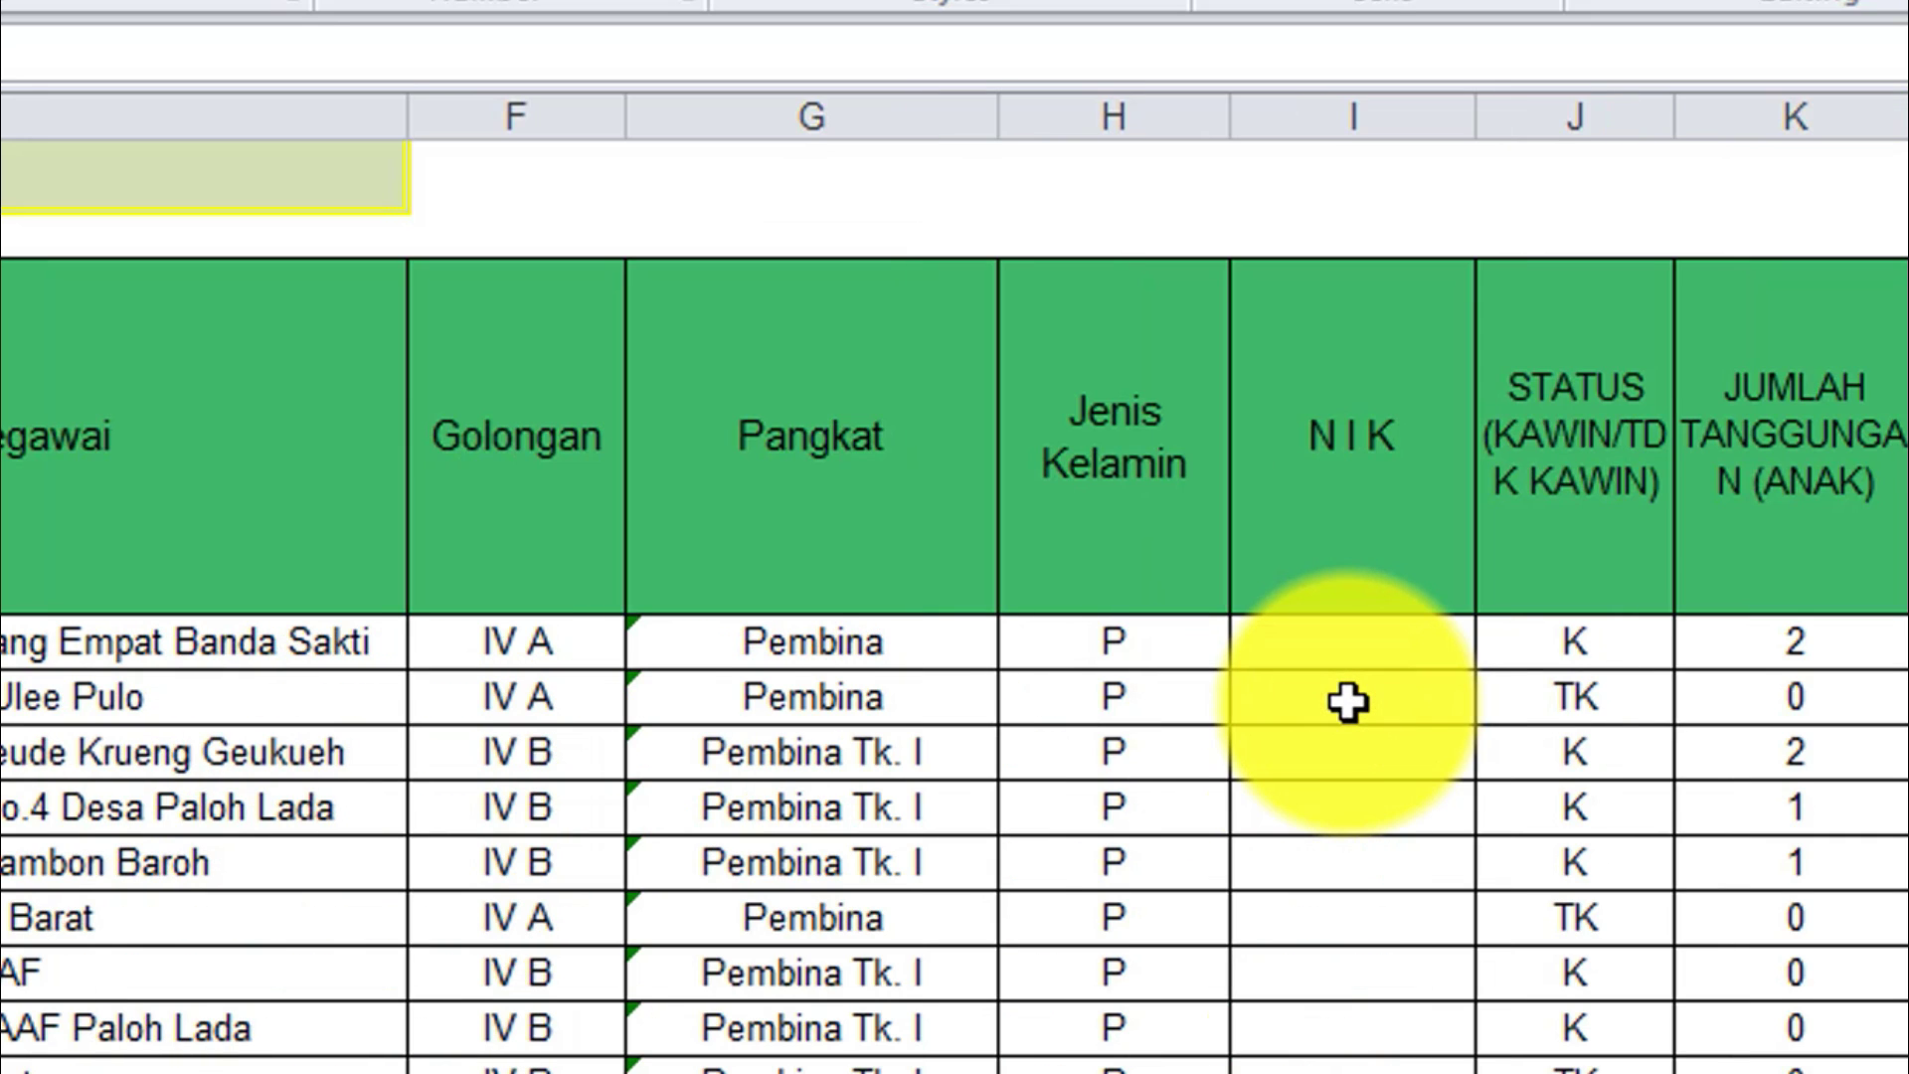
click(1156, 649)
click(1254, 643)
click(1283, 658)
click(1320, 637)
key(Right)
key(Right)
key(Right)
key(Right)
key(Right)
key(Right)
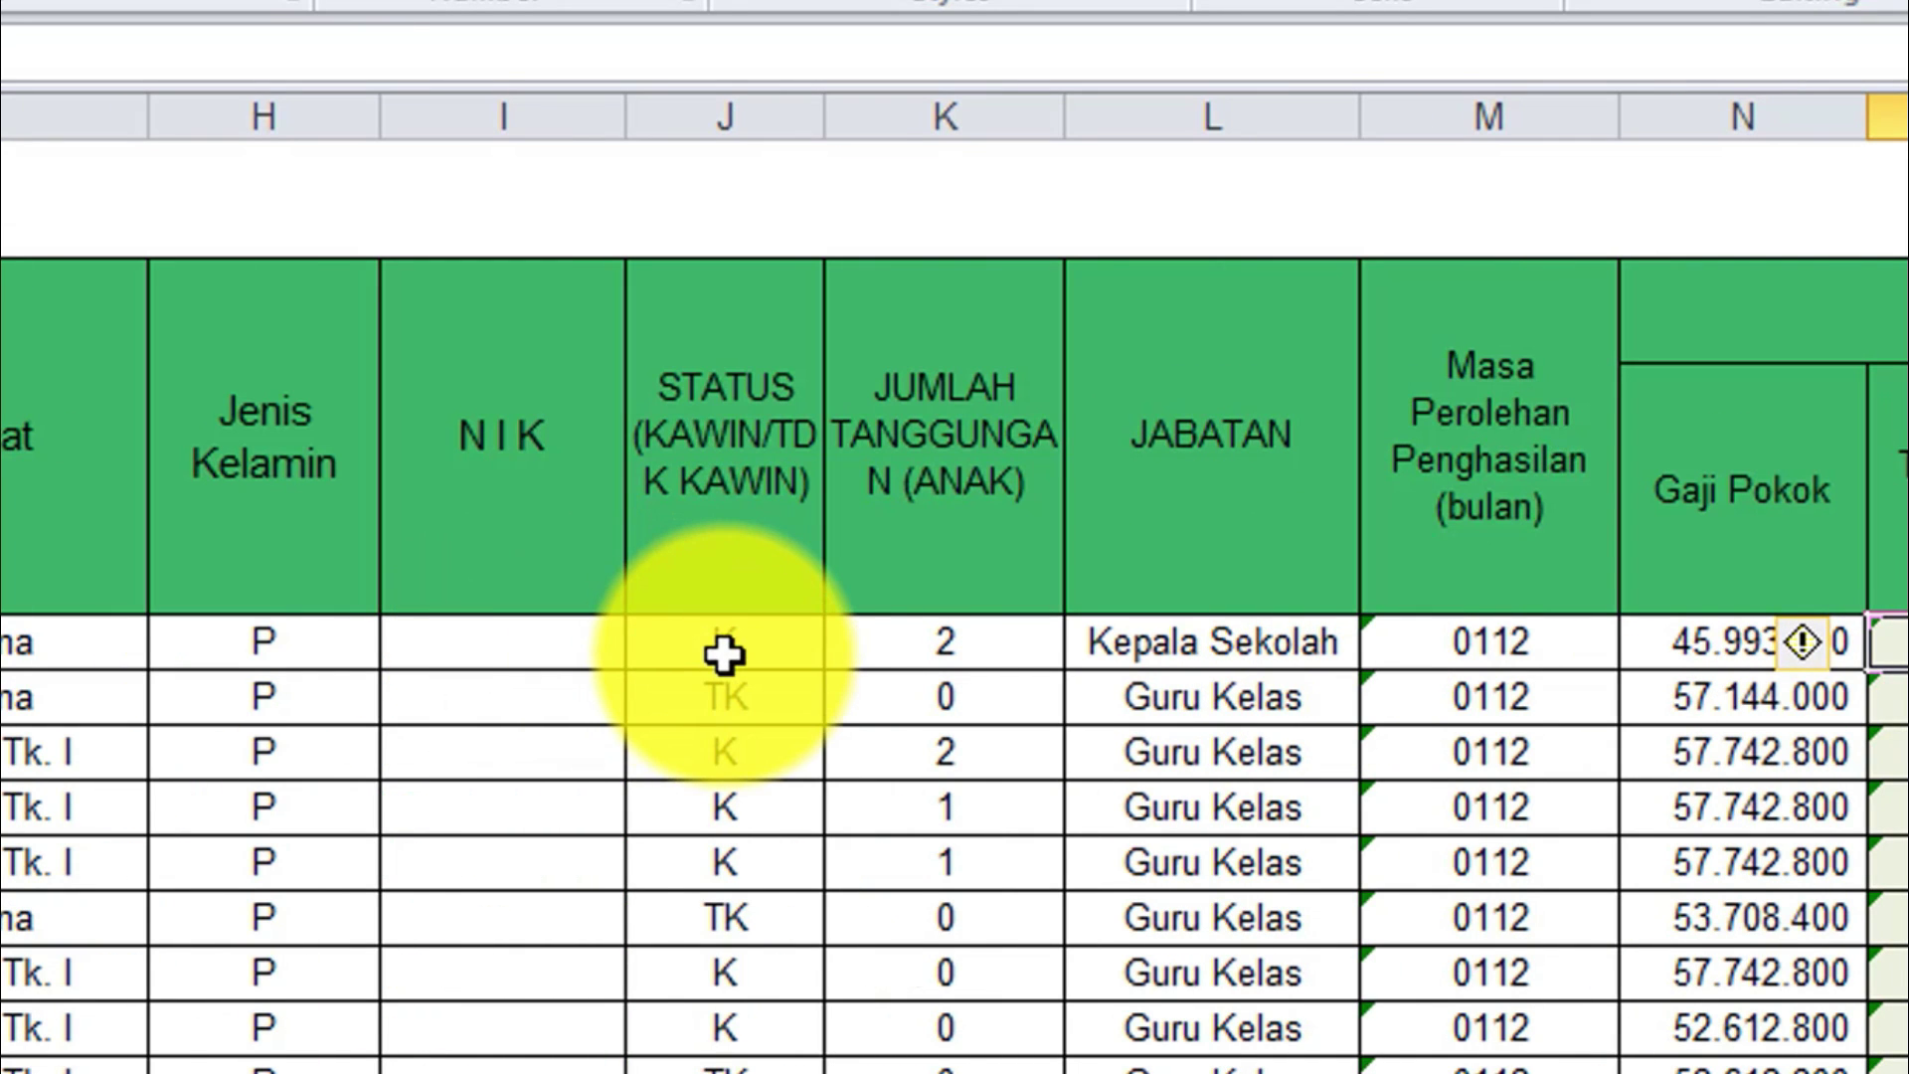
click(724, 654)
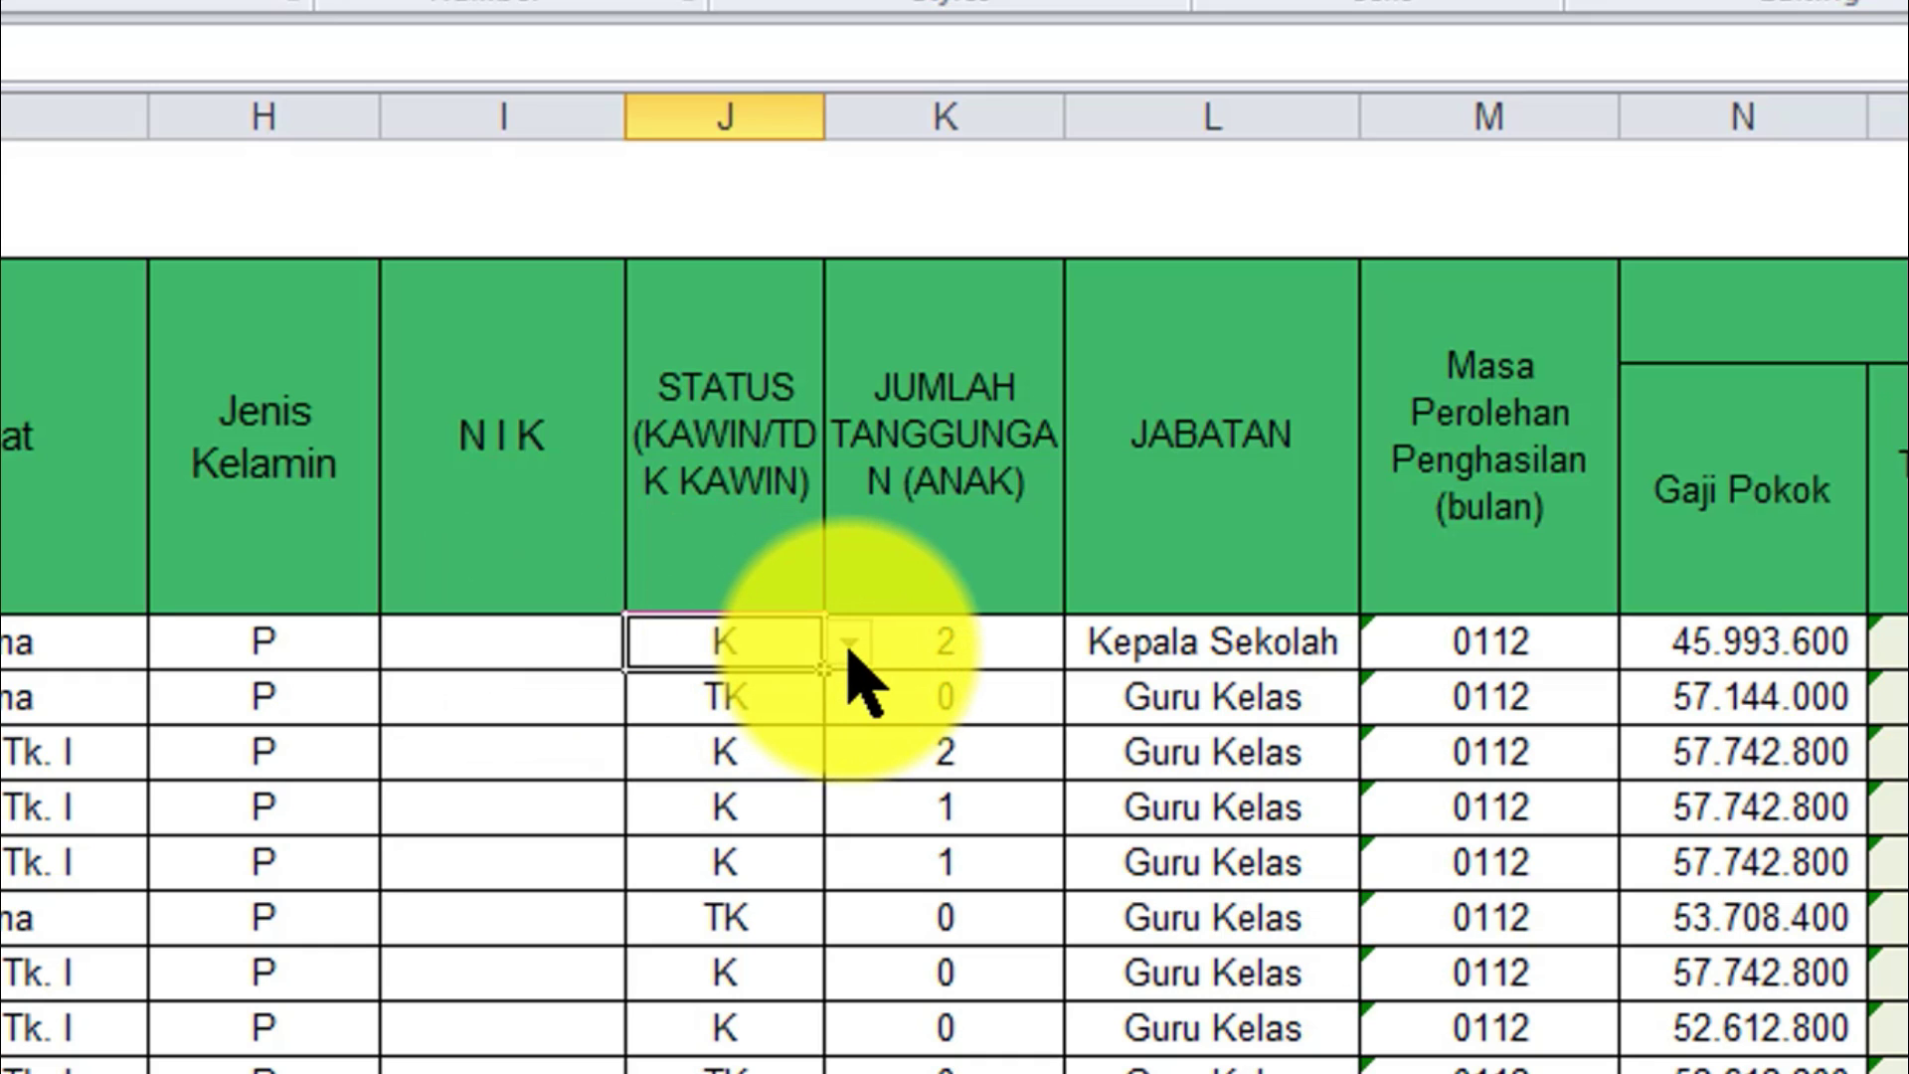
click(790, 708)
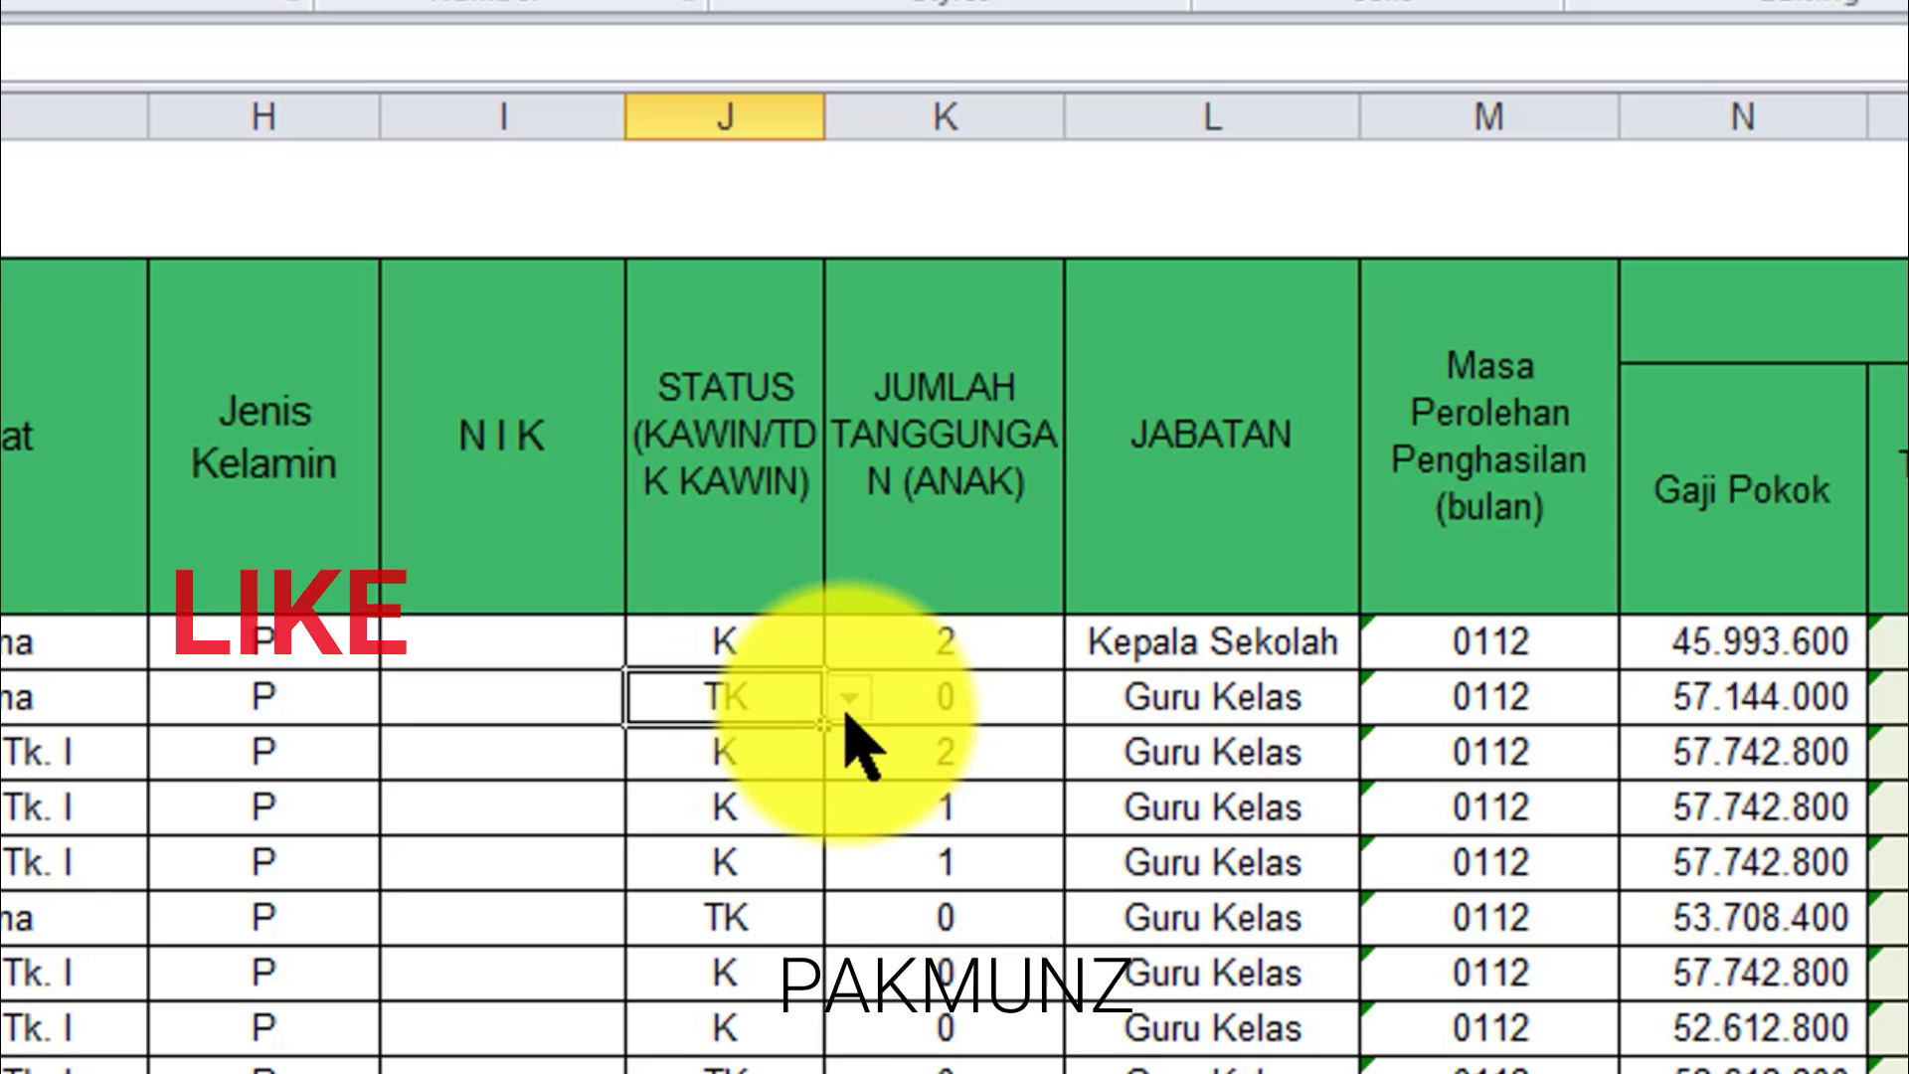
click(732, 755)
click(766, 708)
click(848, 697)
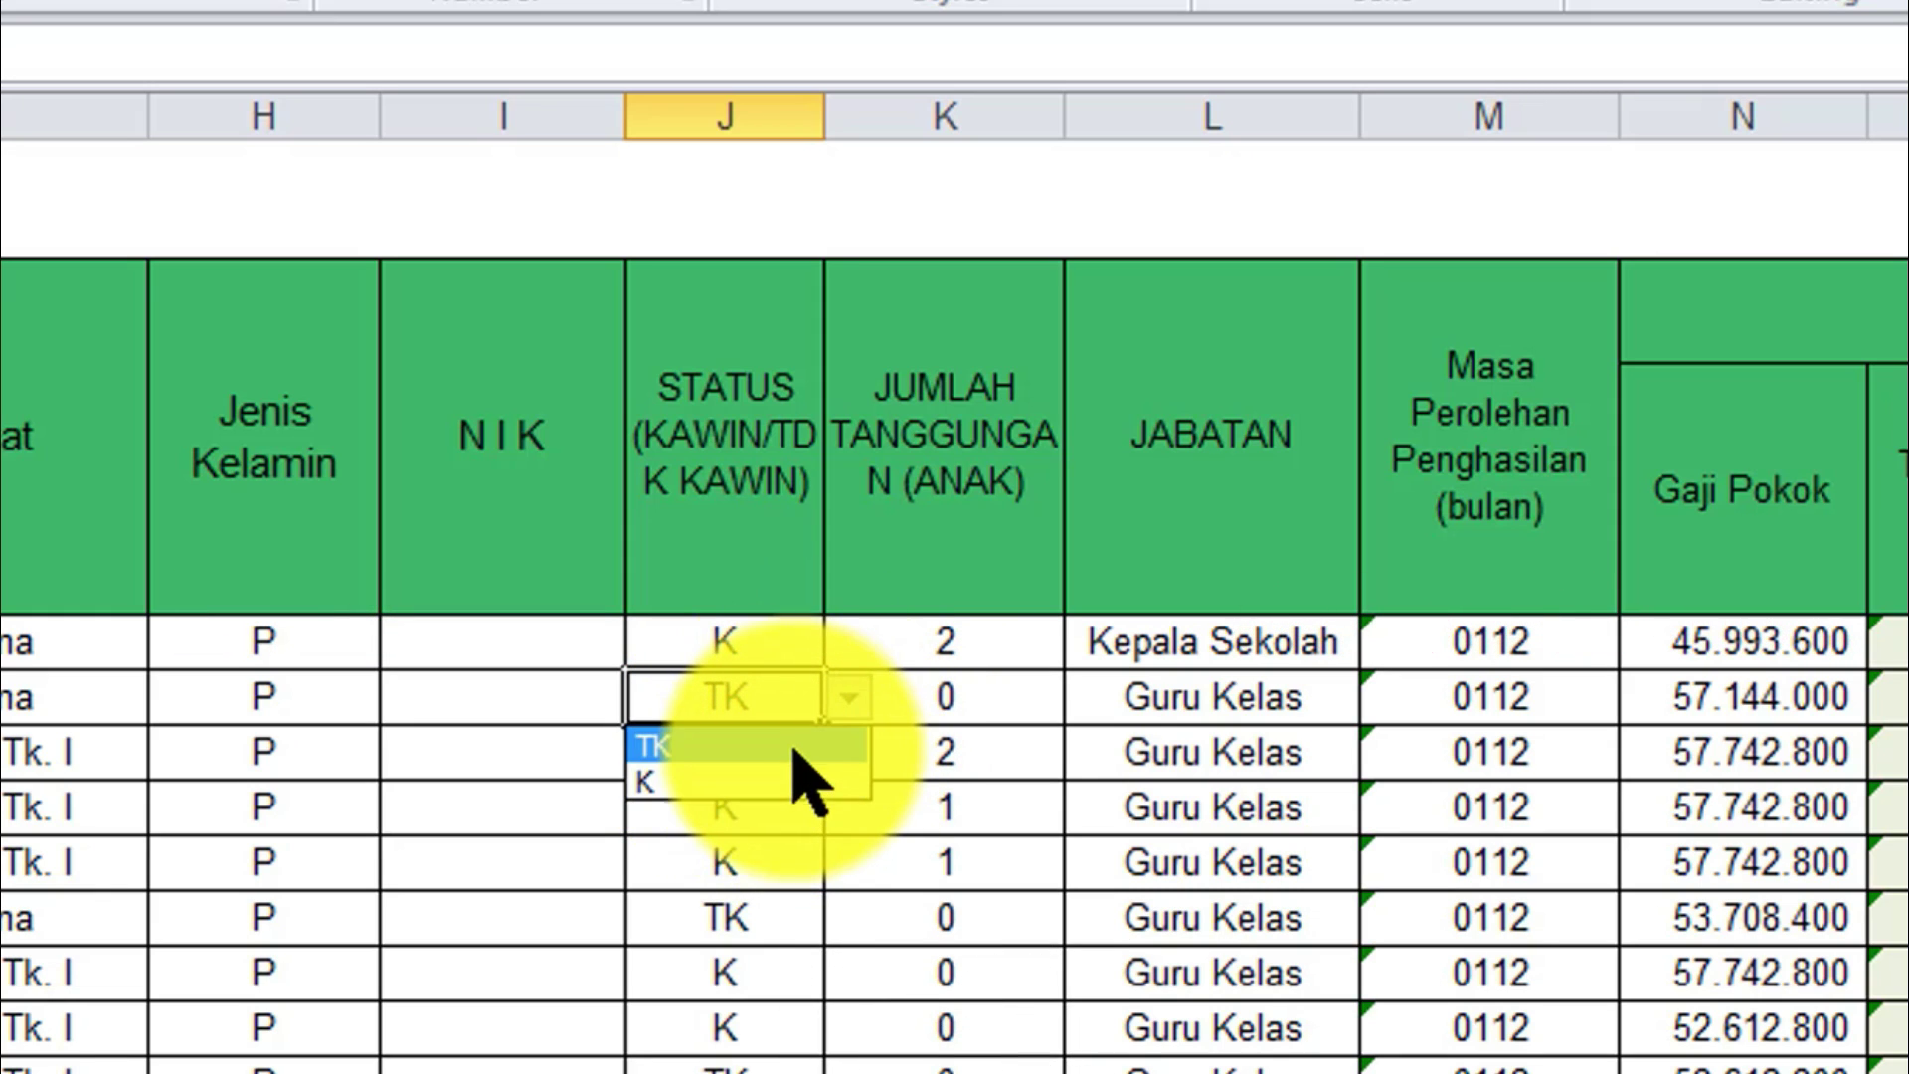
click(853, 744)
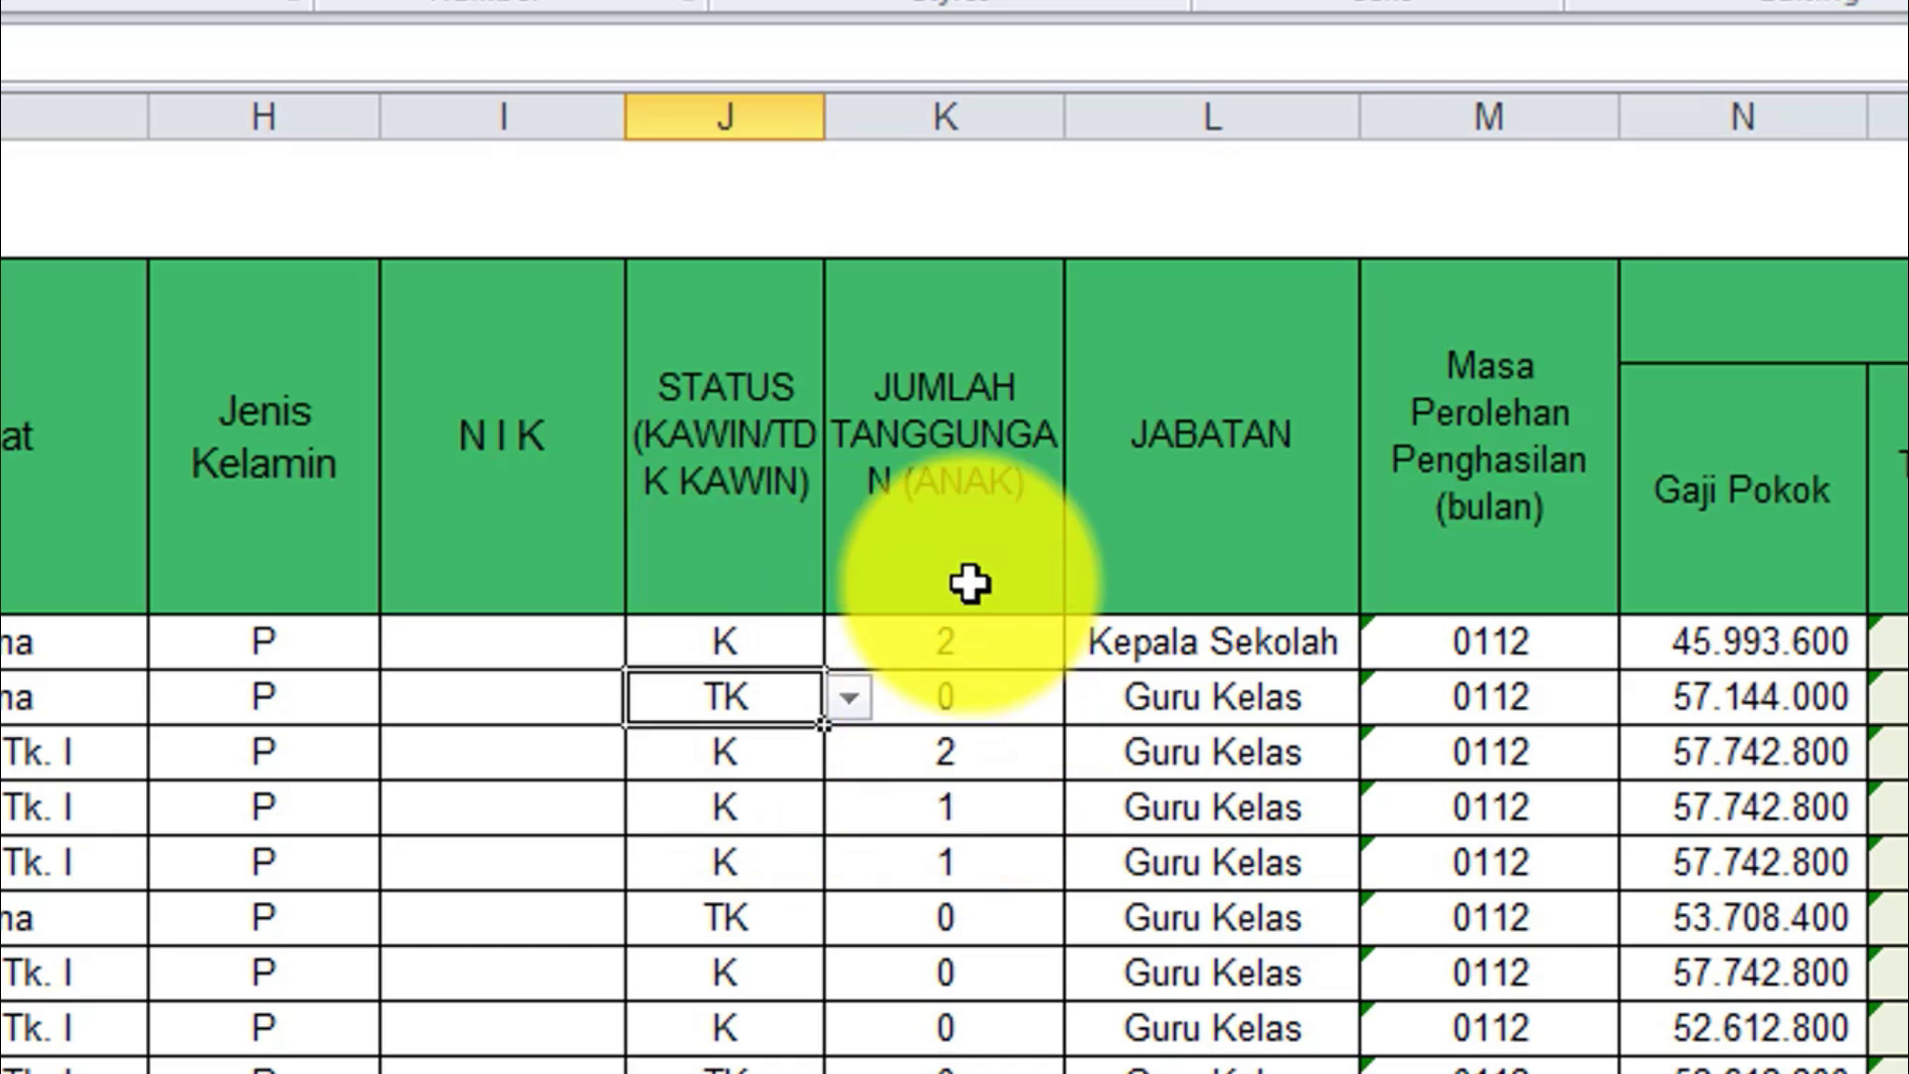
click(968, 554)
click(974, 785)
key(Right)
key(Right)
key(Right)
key(Right)
key(Right)
key(Right)
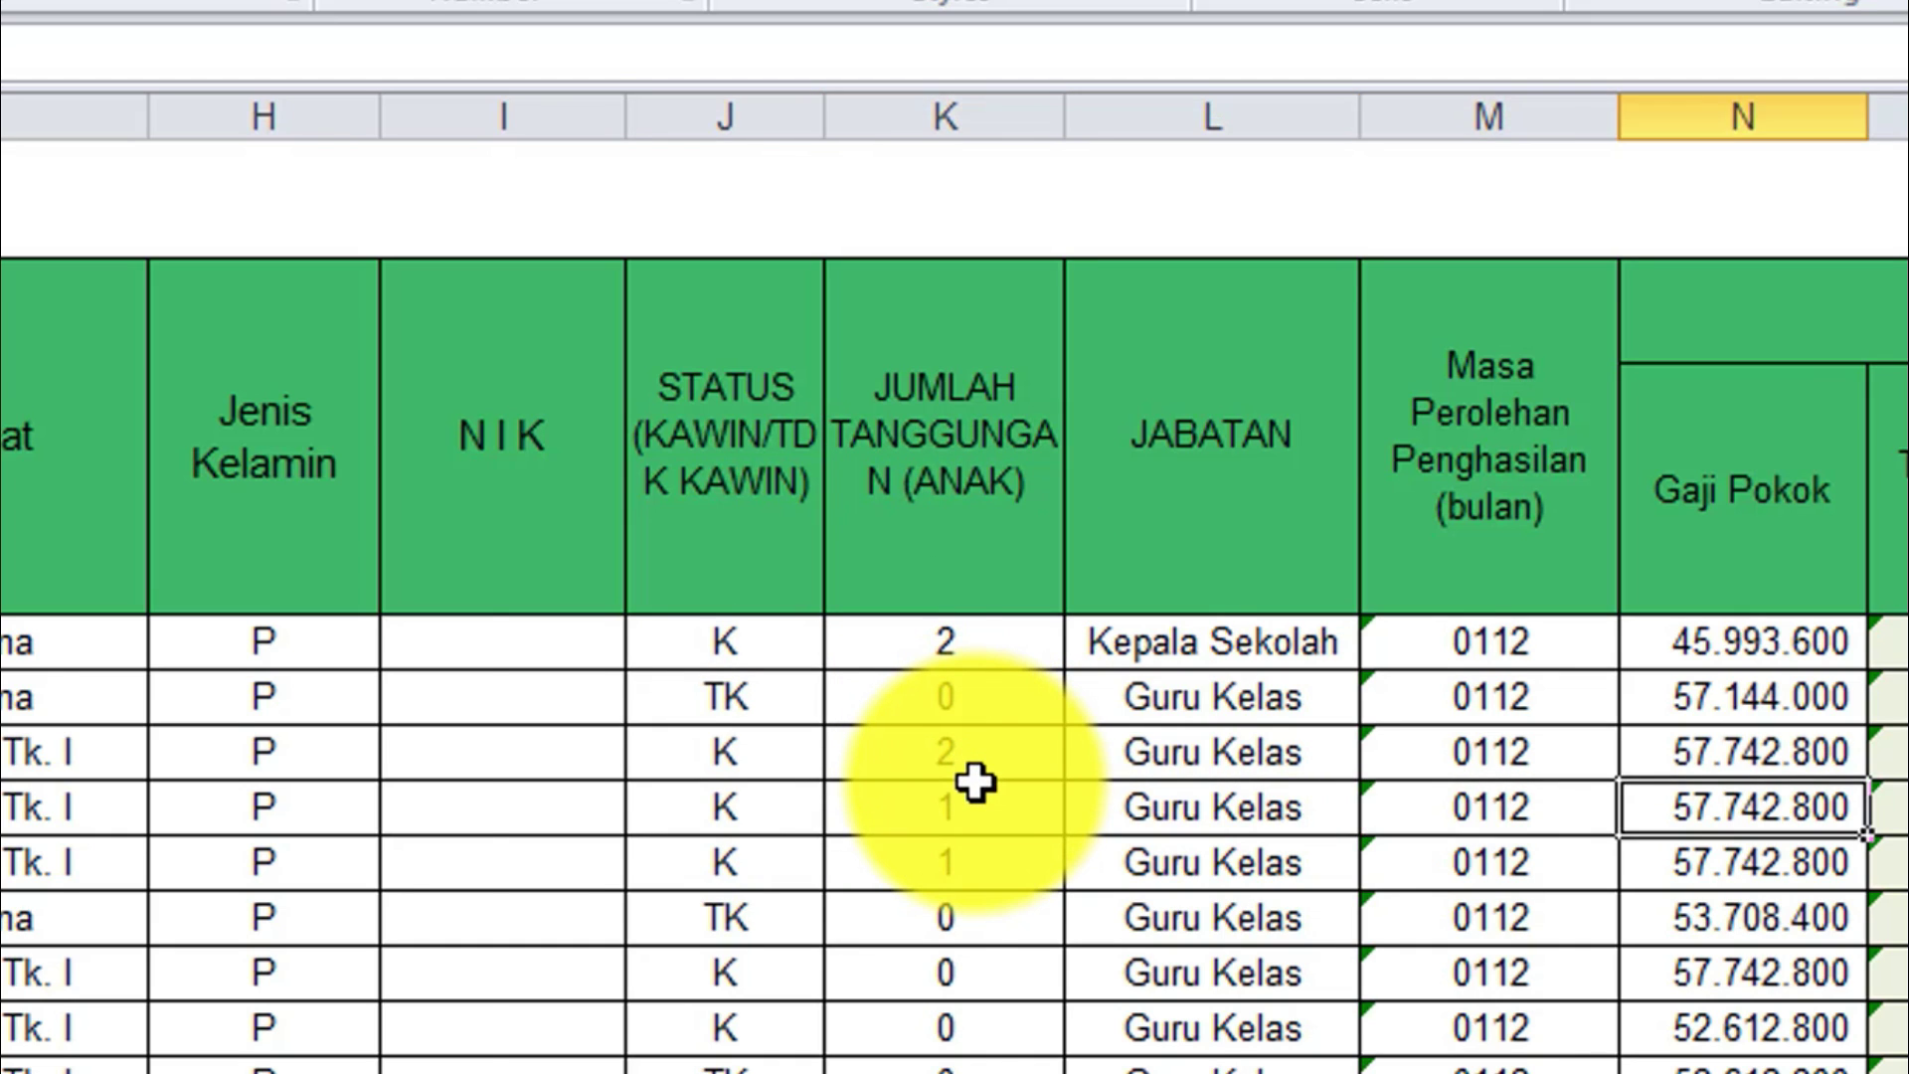
click(16, 675)
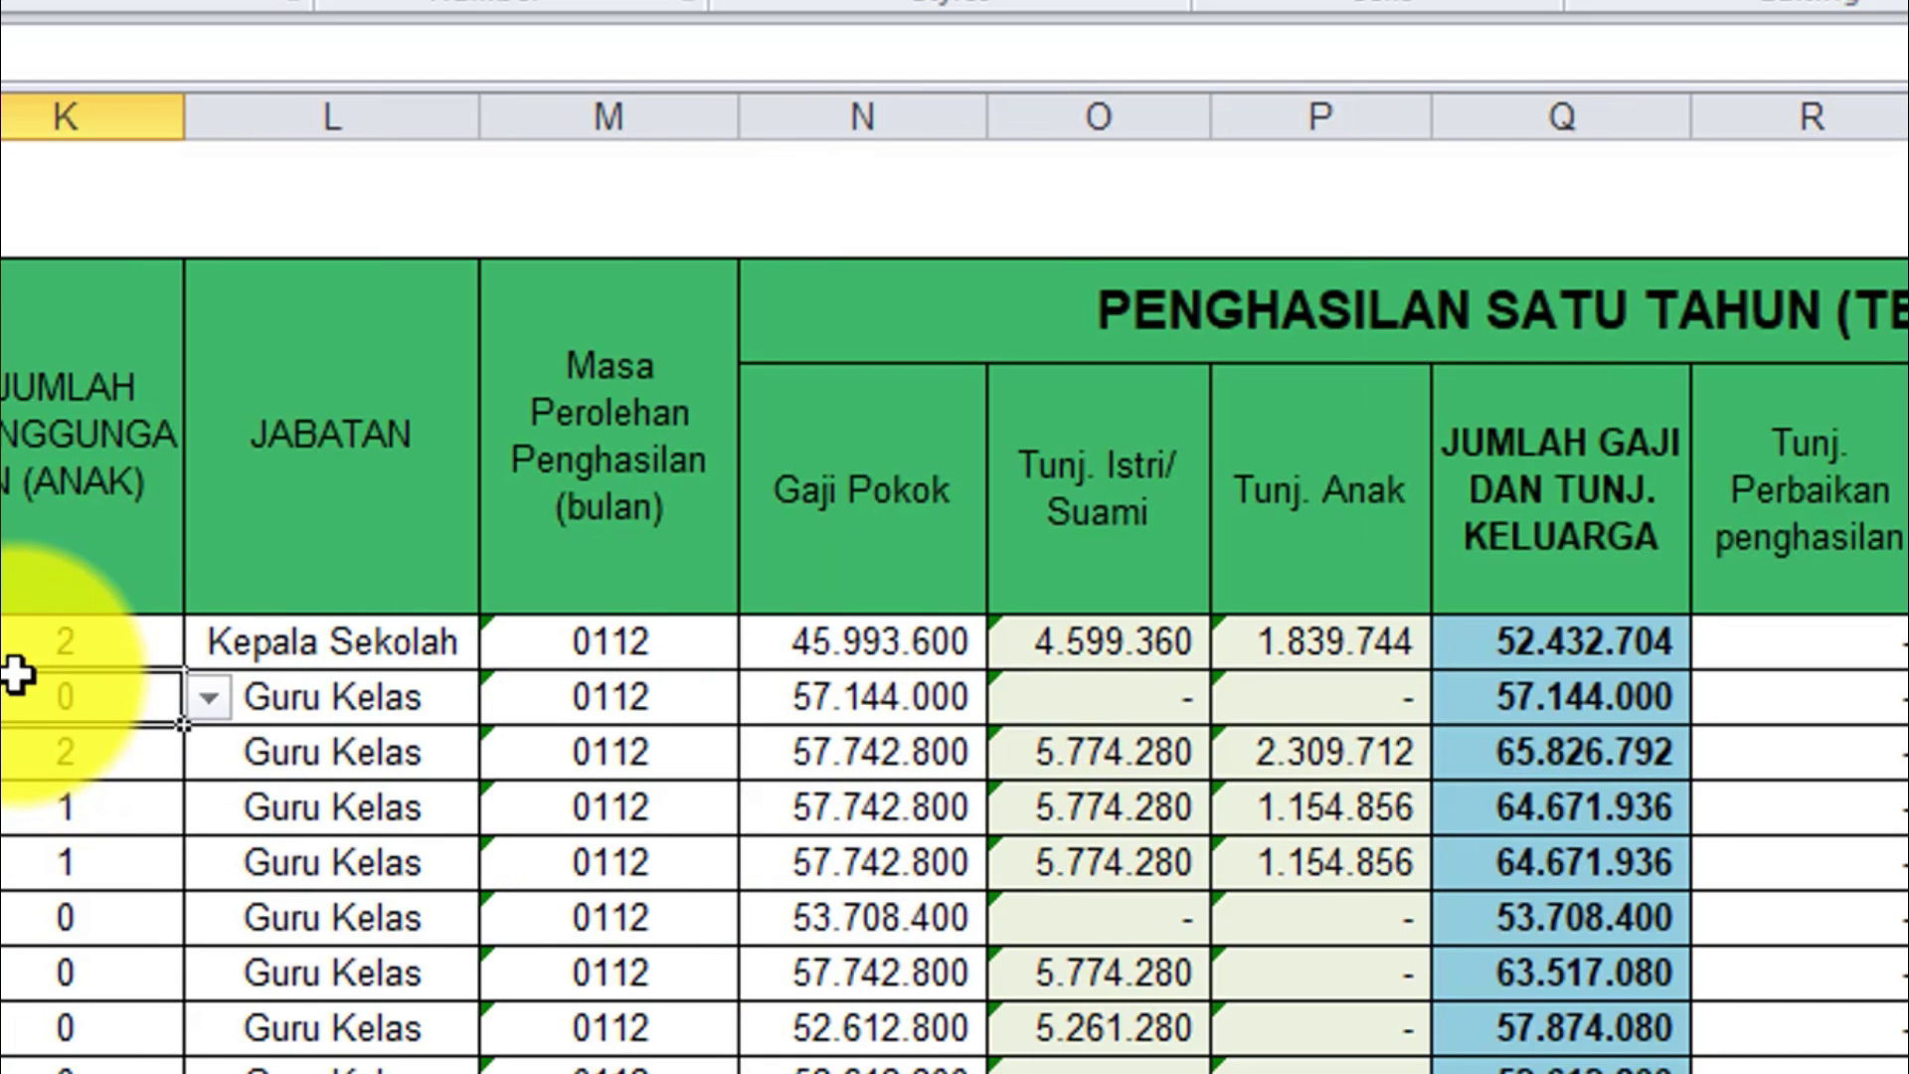
click(53, 651)
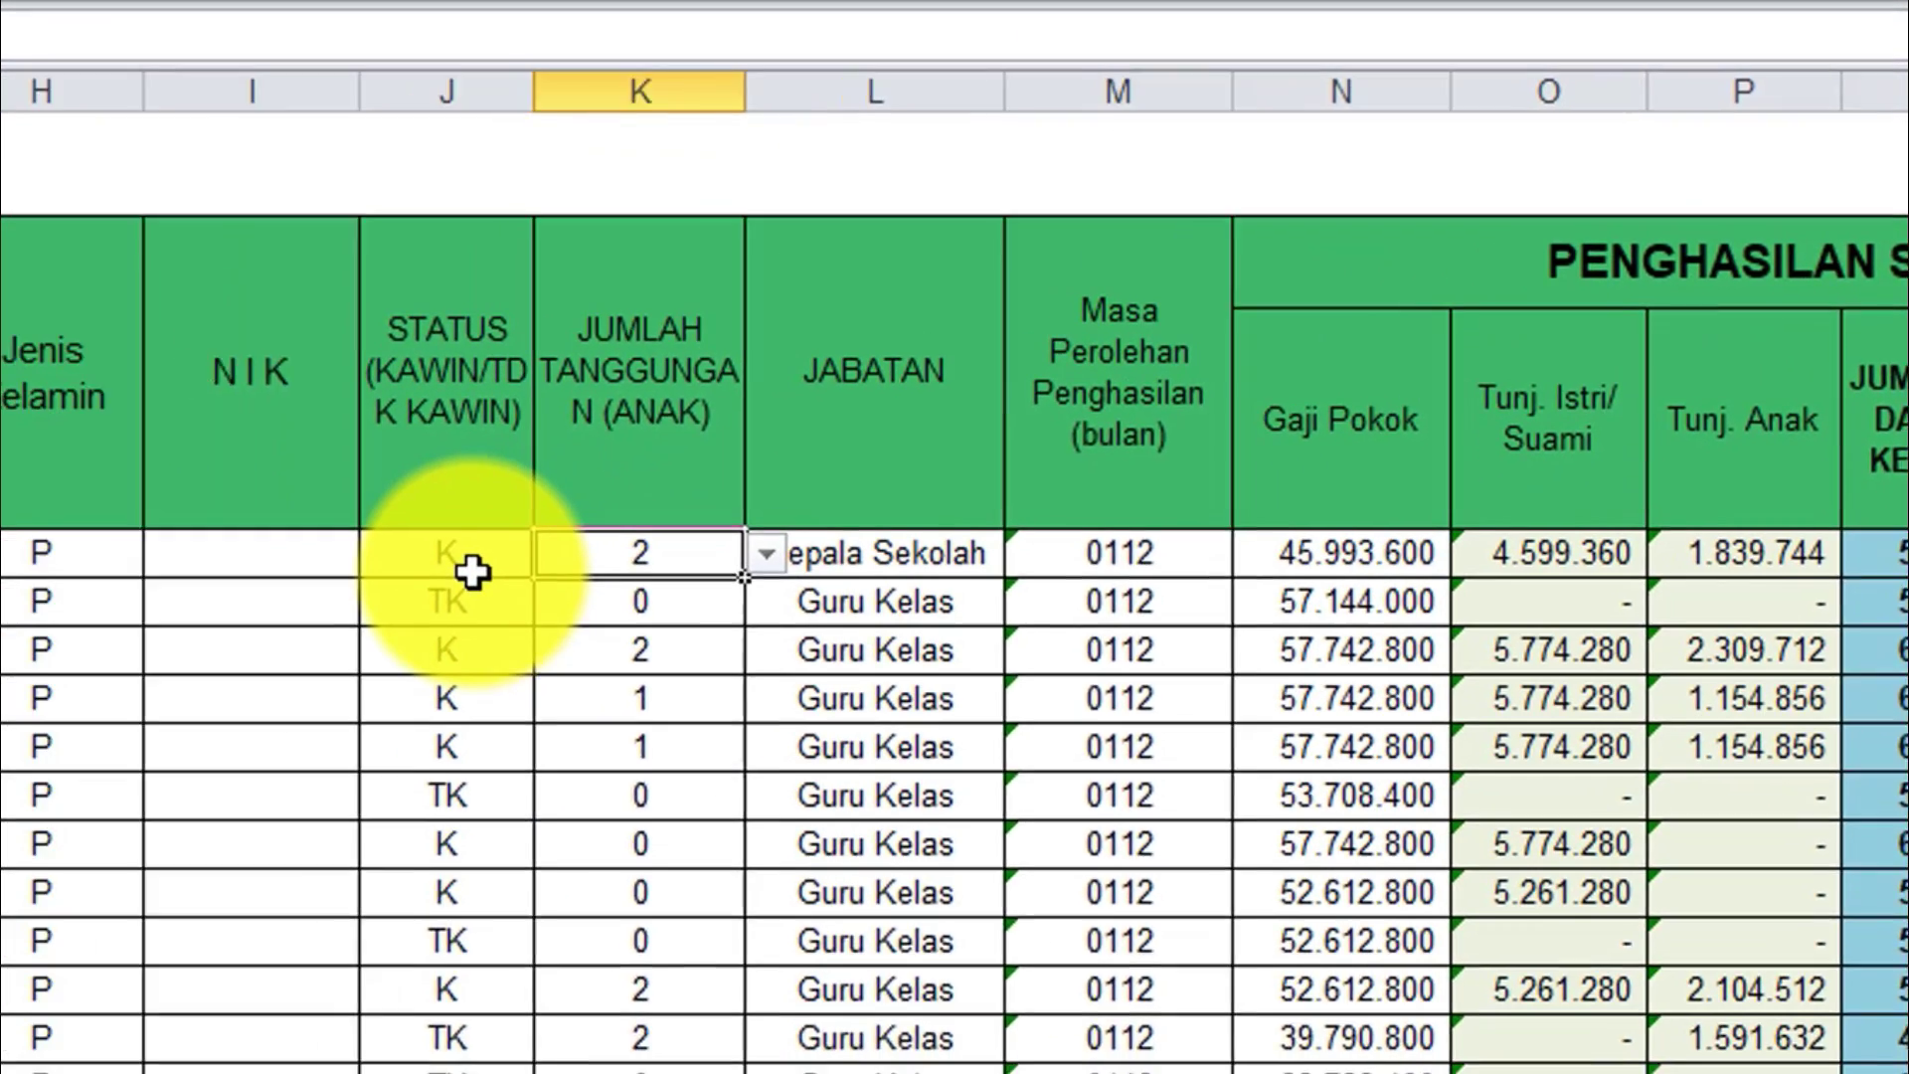
click(572, 557)
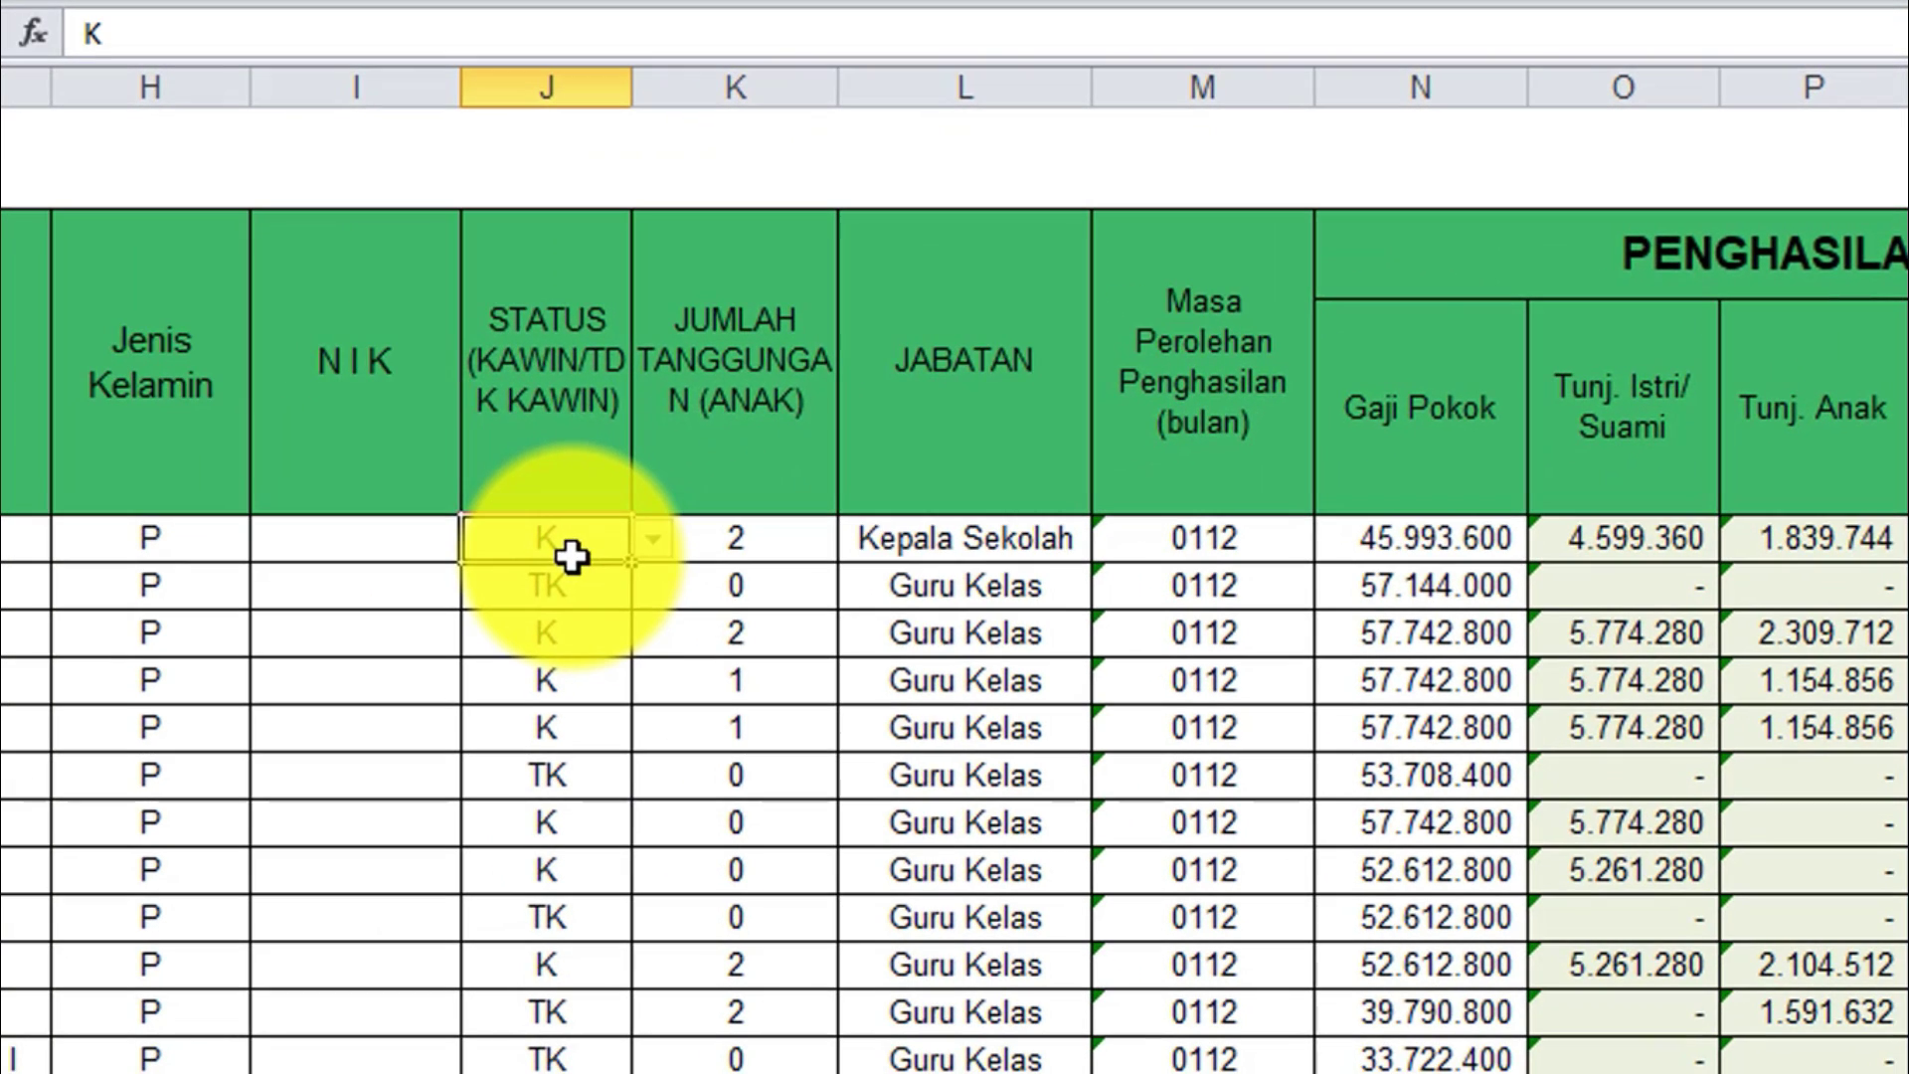
click(759, 549)
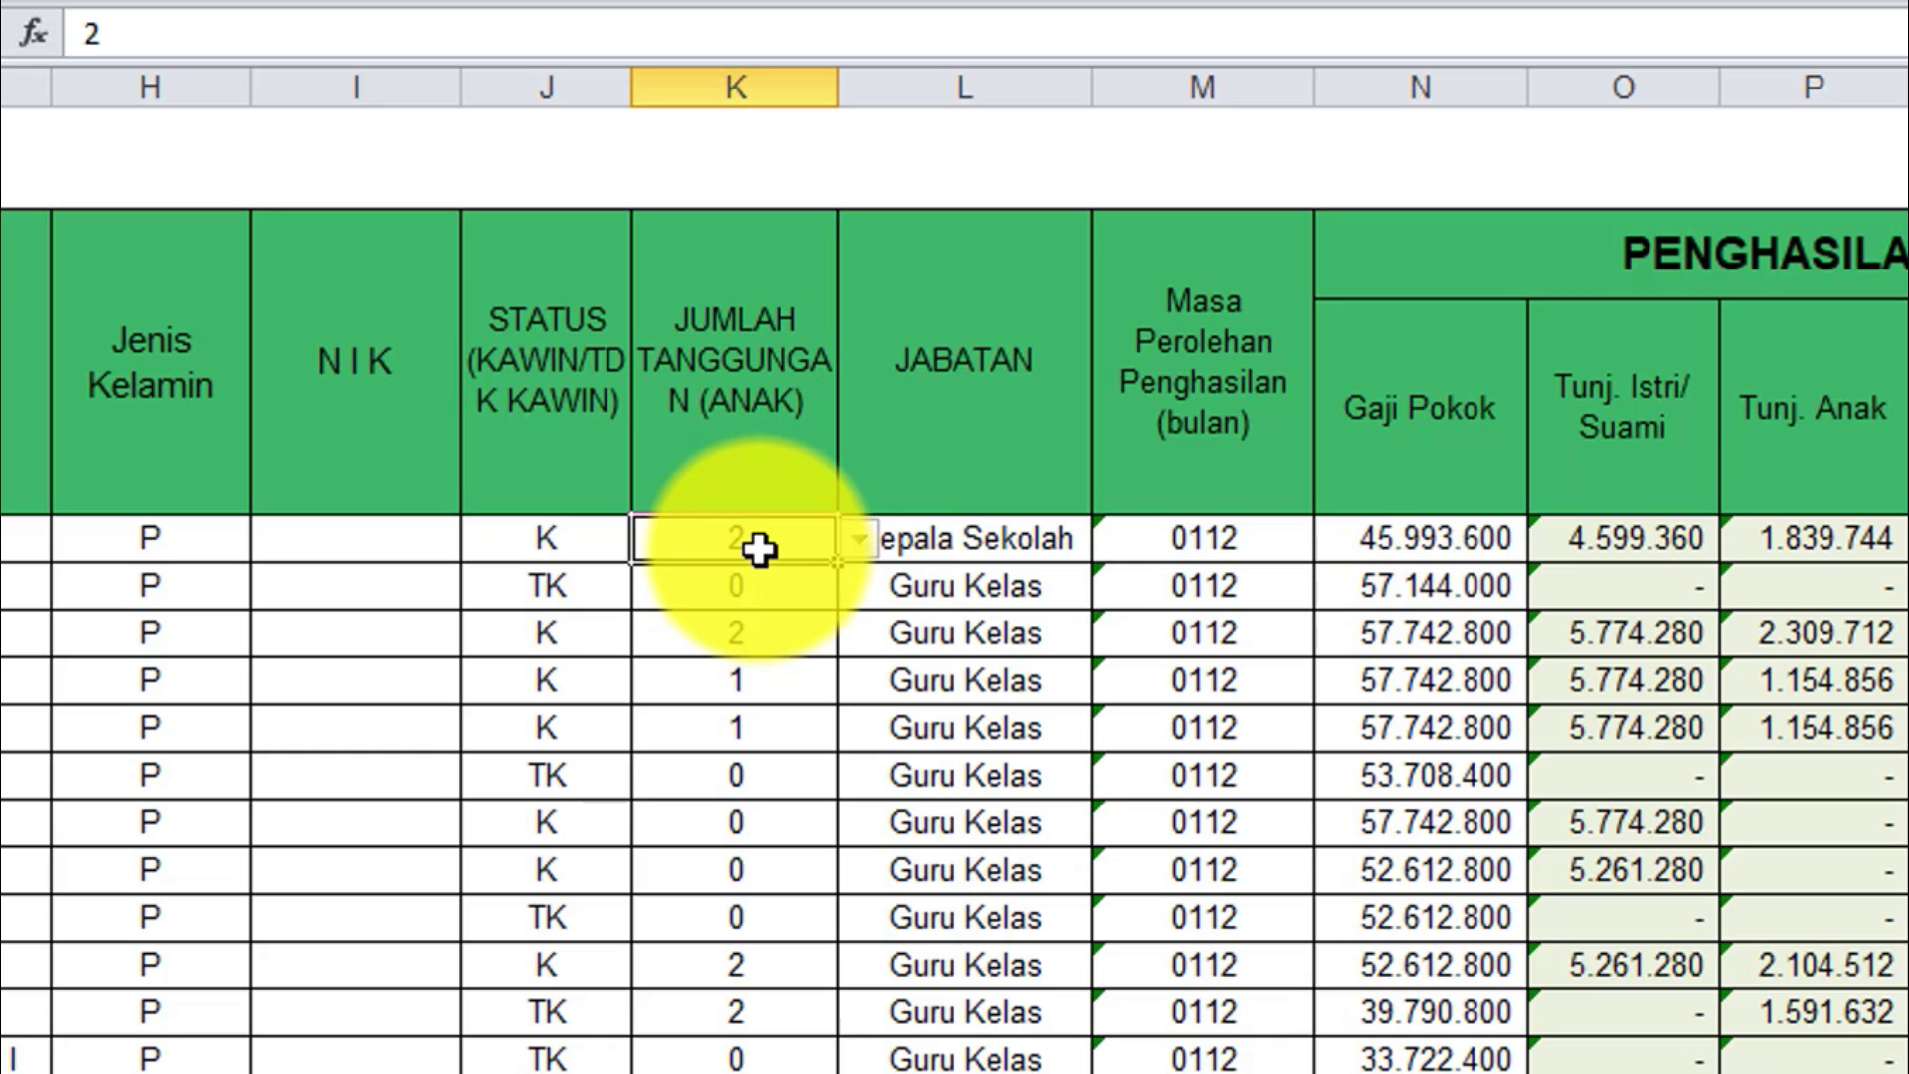
click(861, 543)
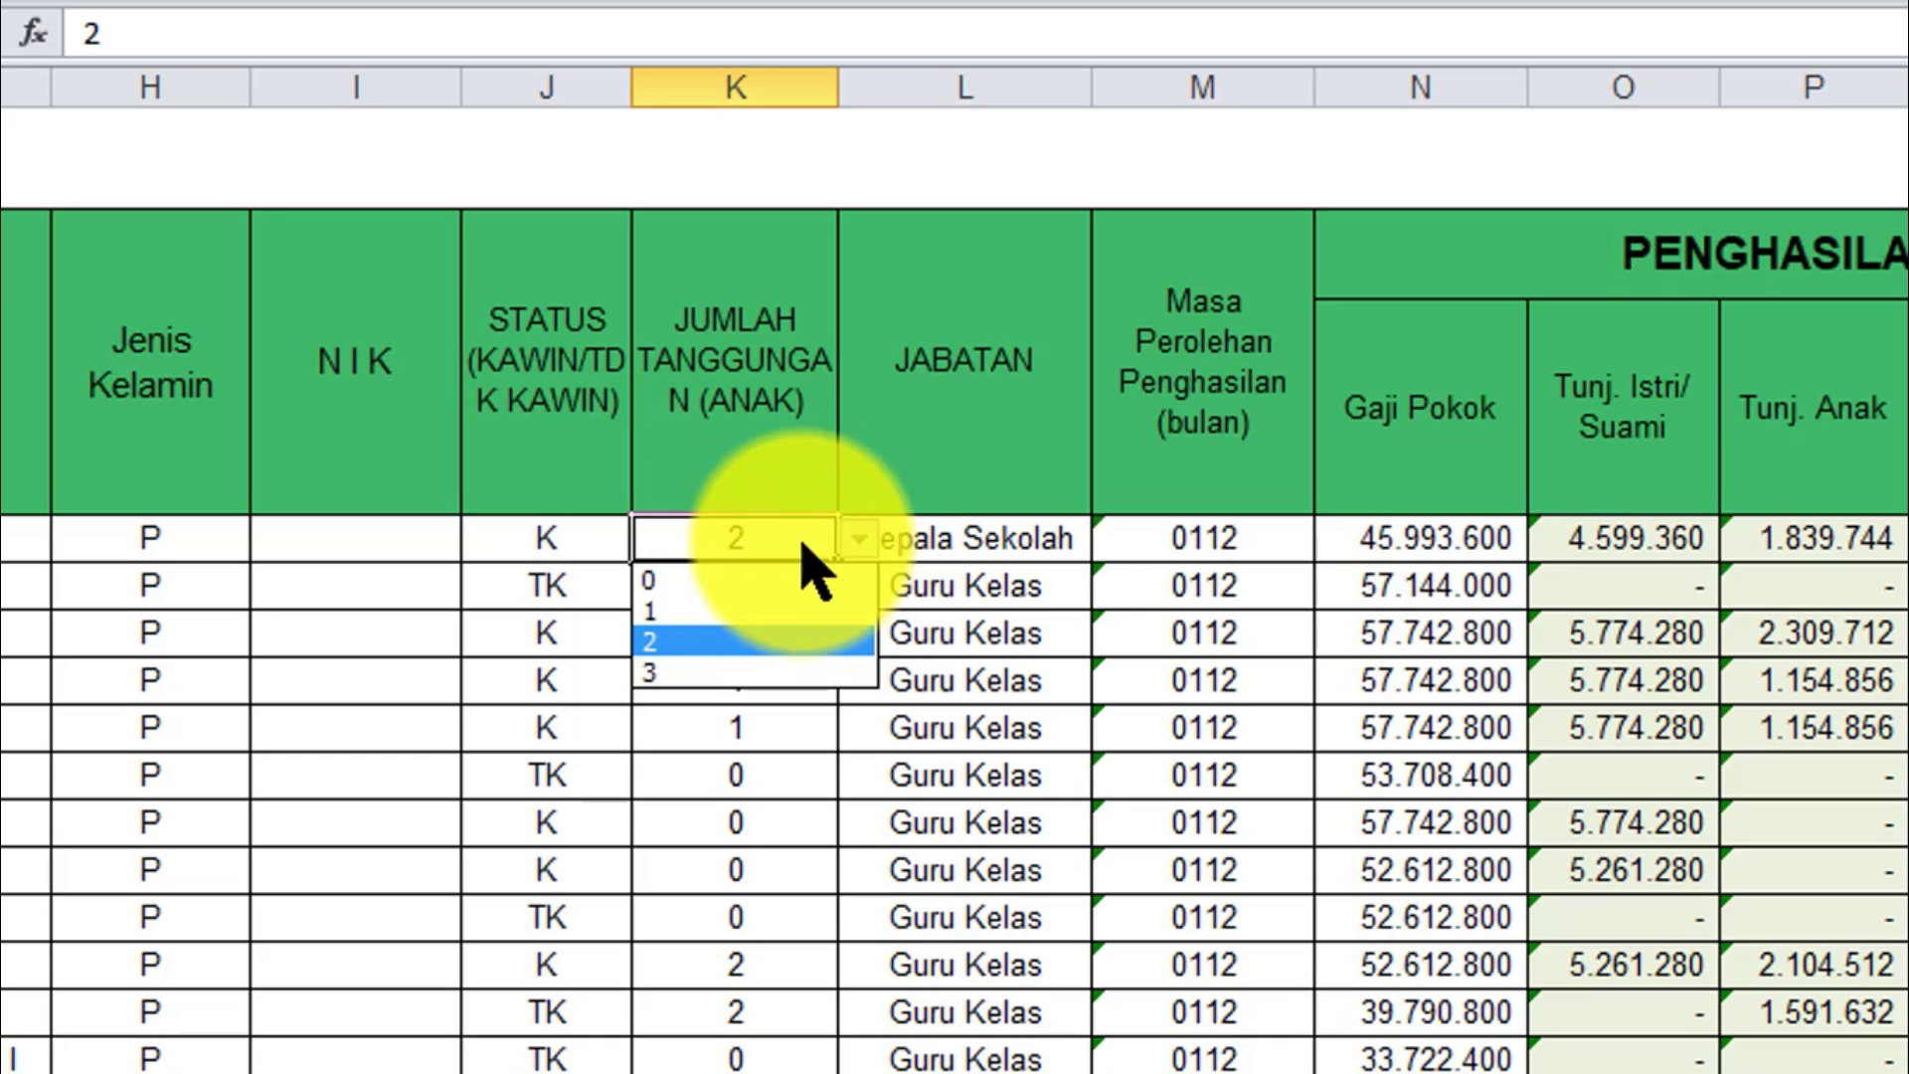
click(559, 535)
click(729, 534)
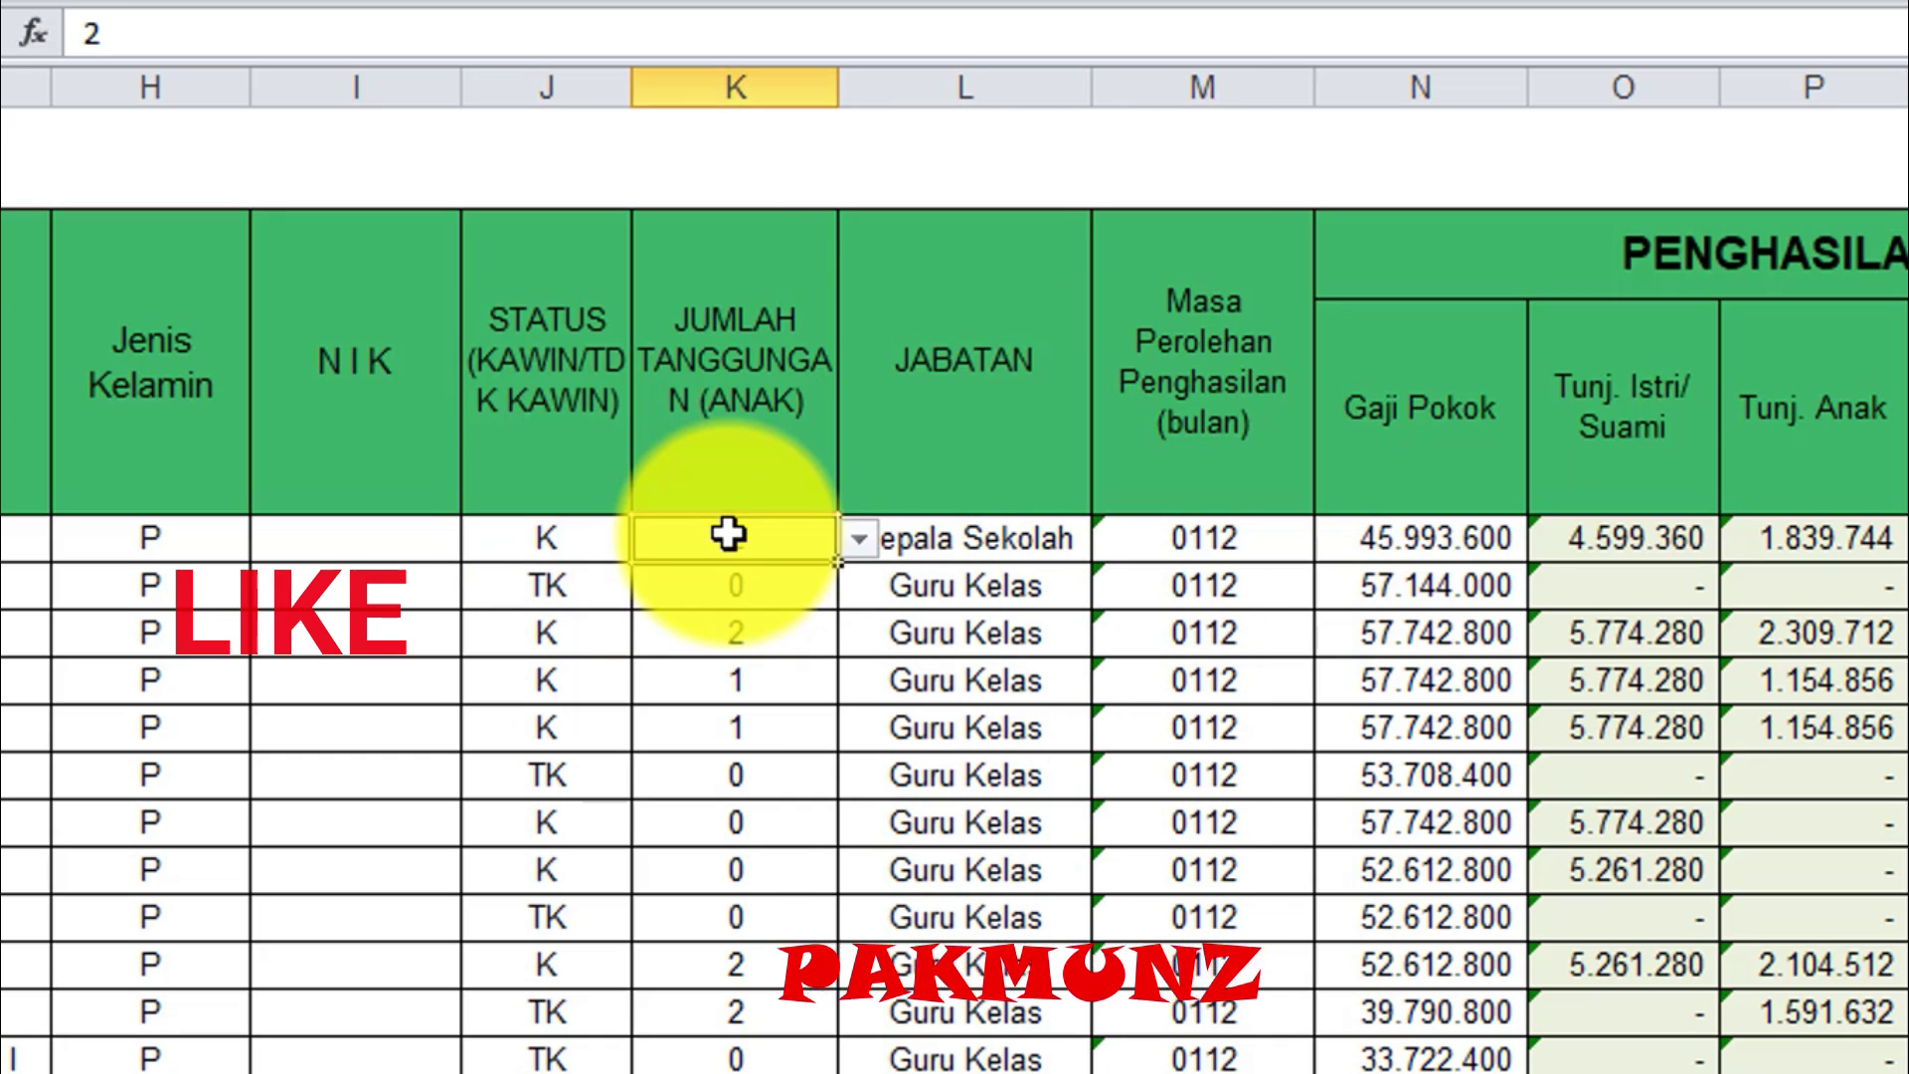
click(856, 536)
click(559, 535)
click(556, 537)
click(759, 532)
click(758, 581)
click(605, 637)
click(743, 639)
click(564, 826)
click(765, 827)
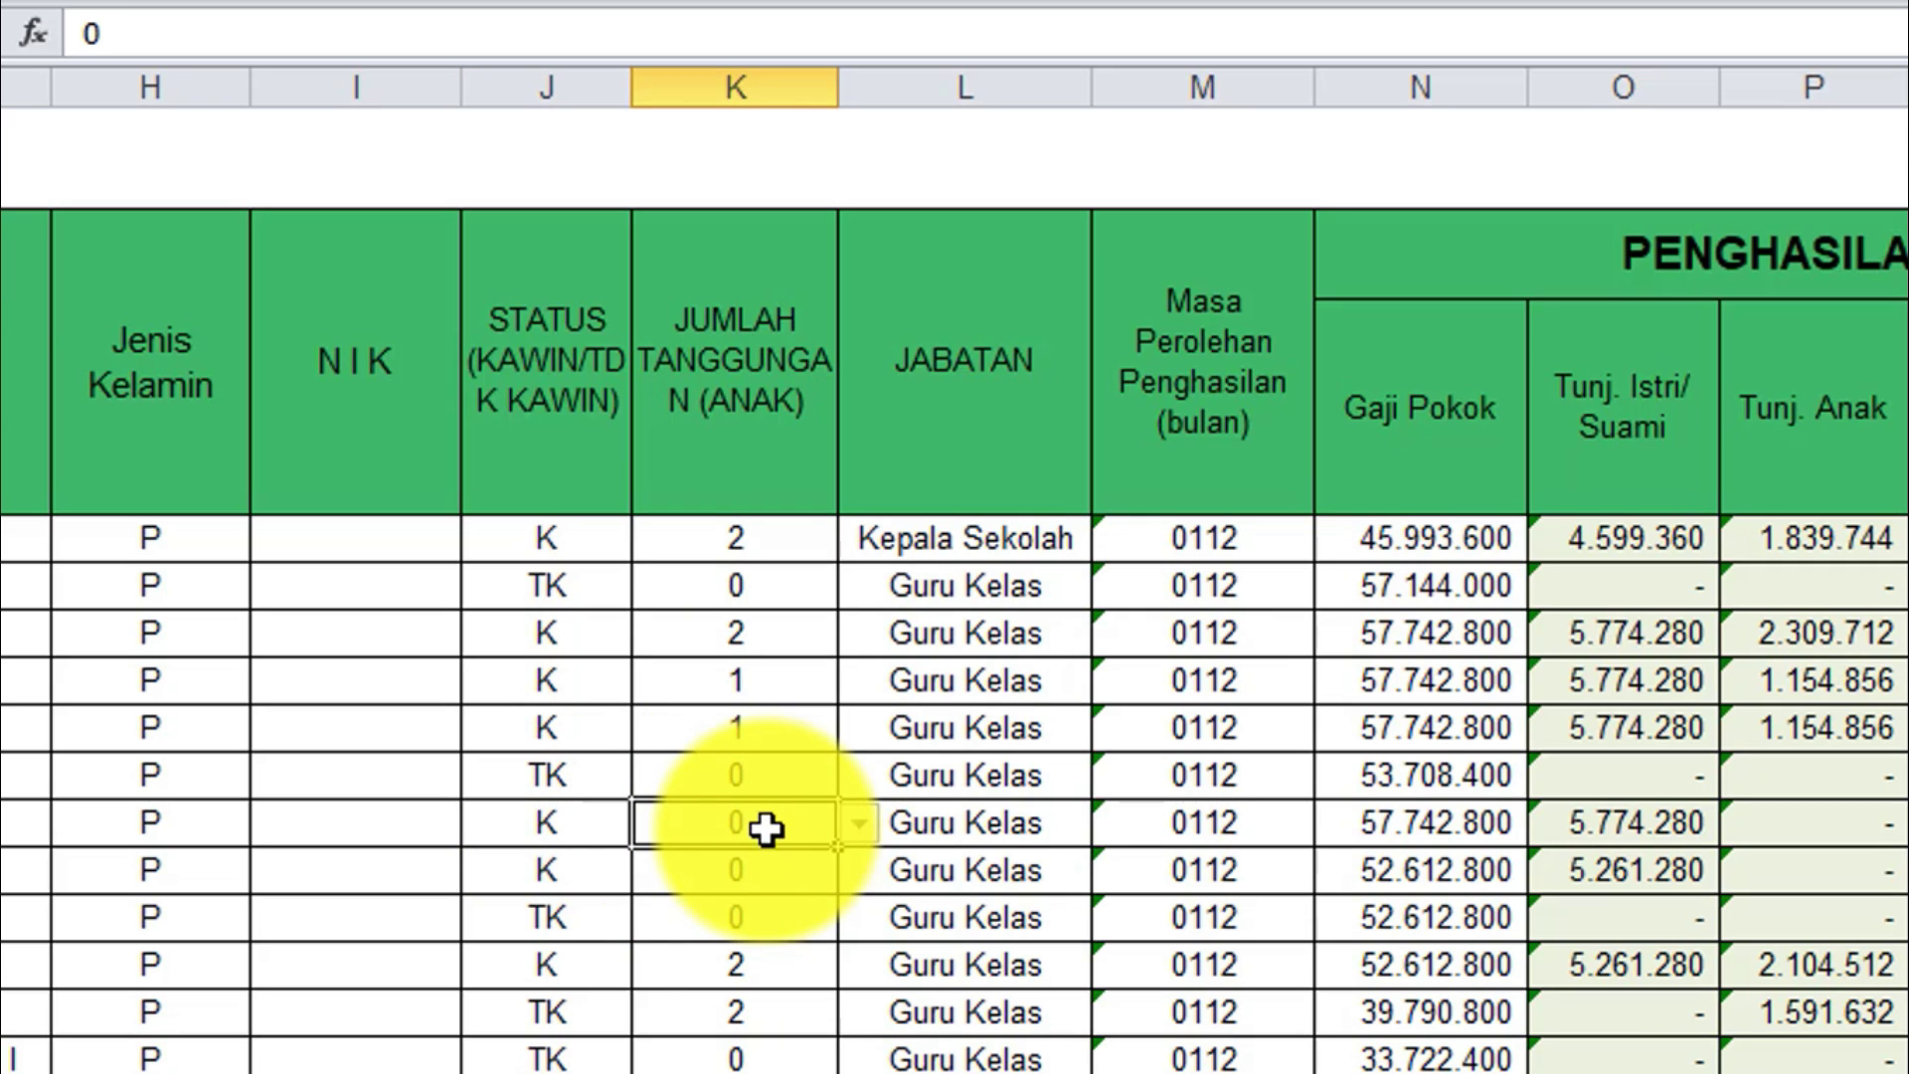
click(1004, 597)
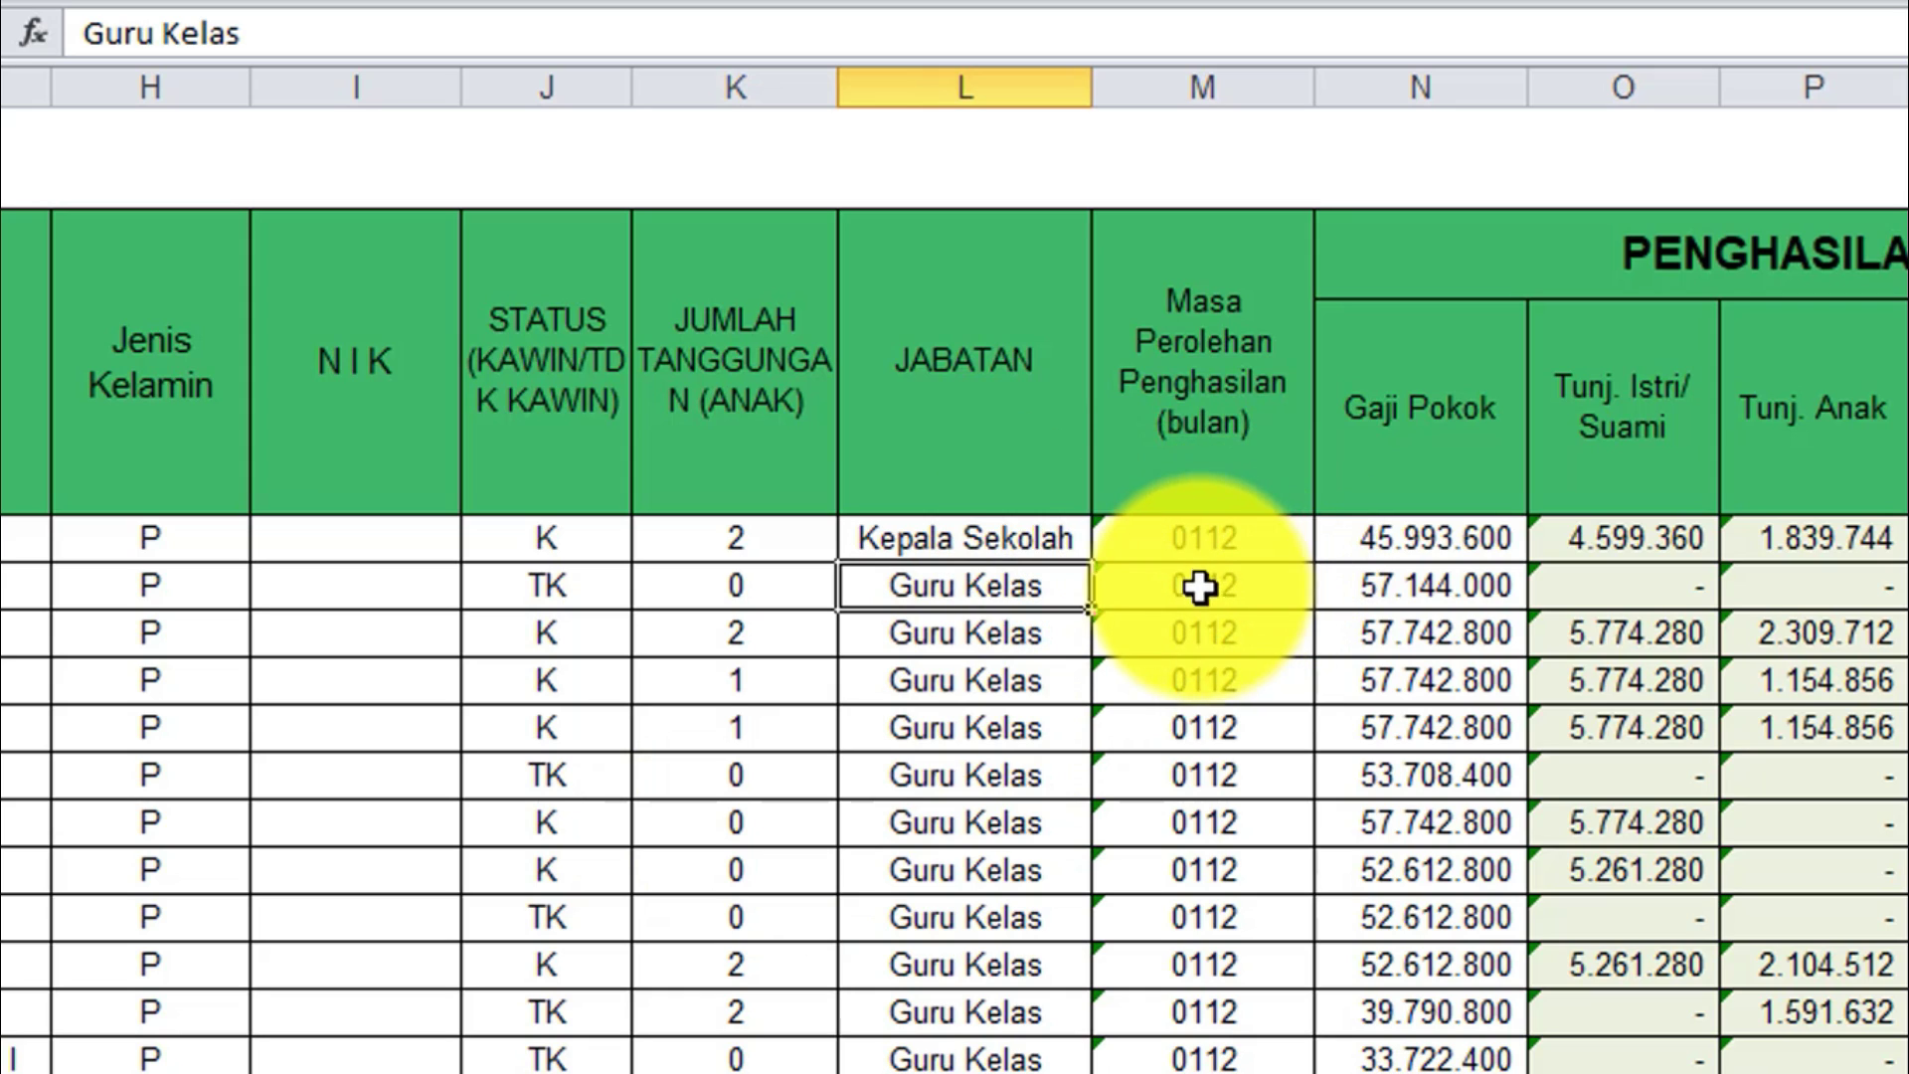
click(1198, 540)
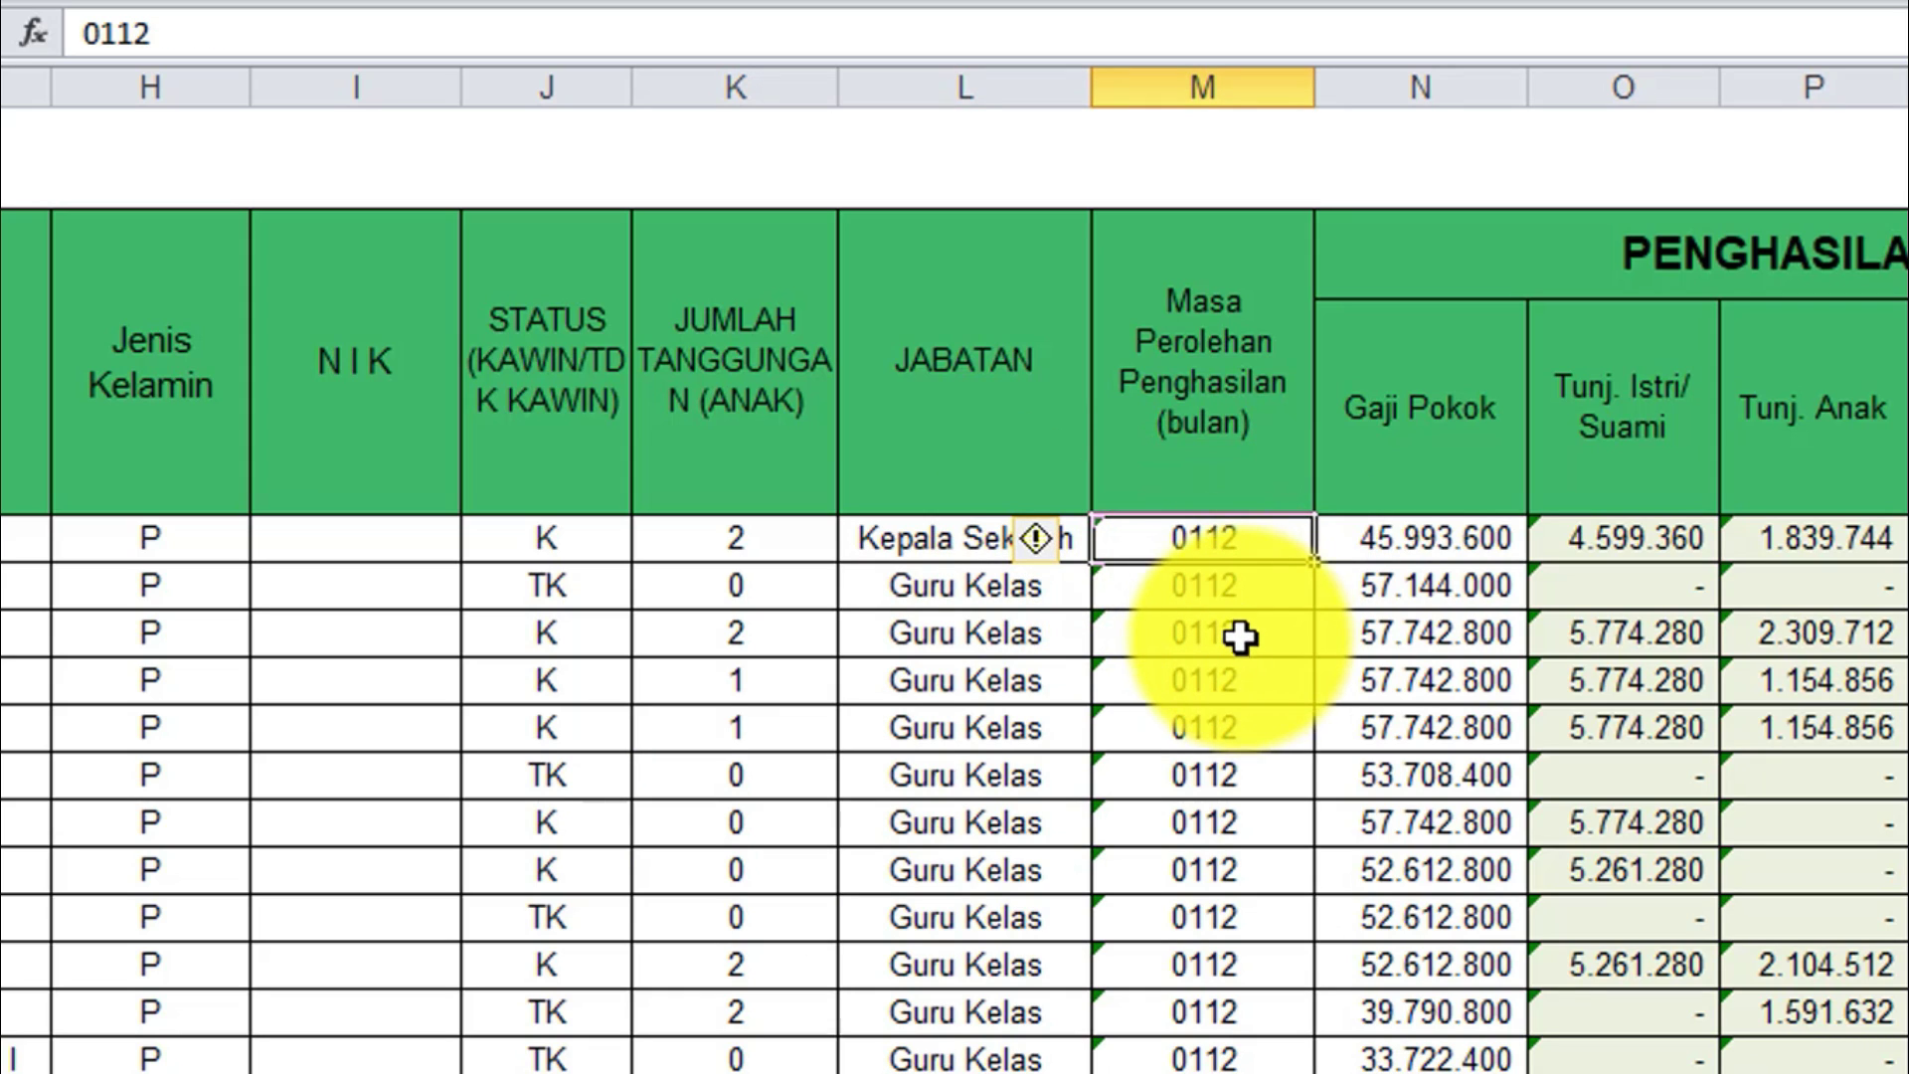
click(1455, 541)
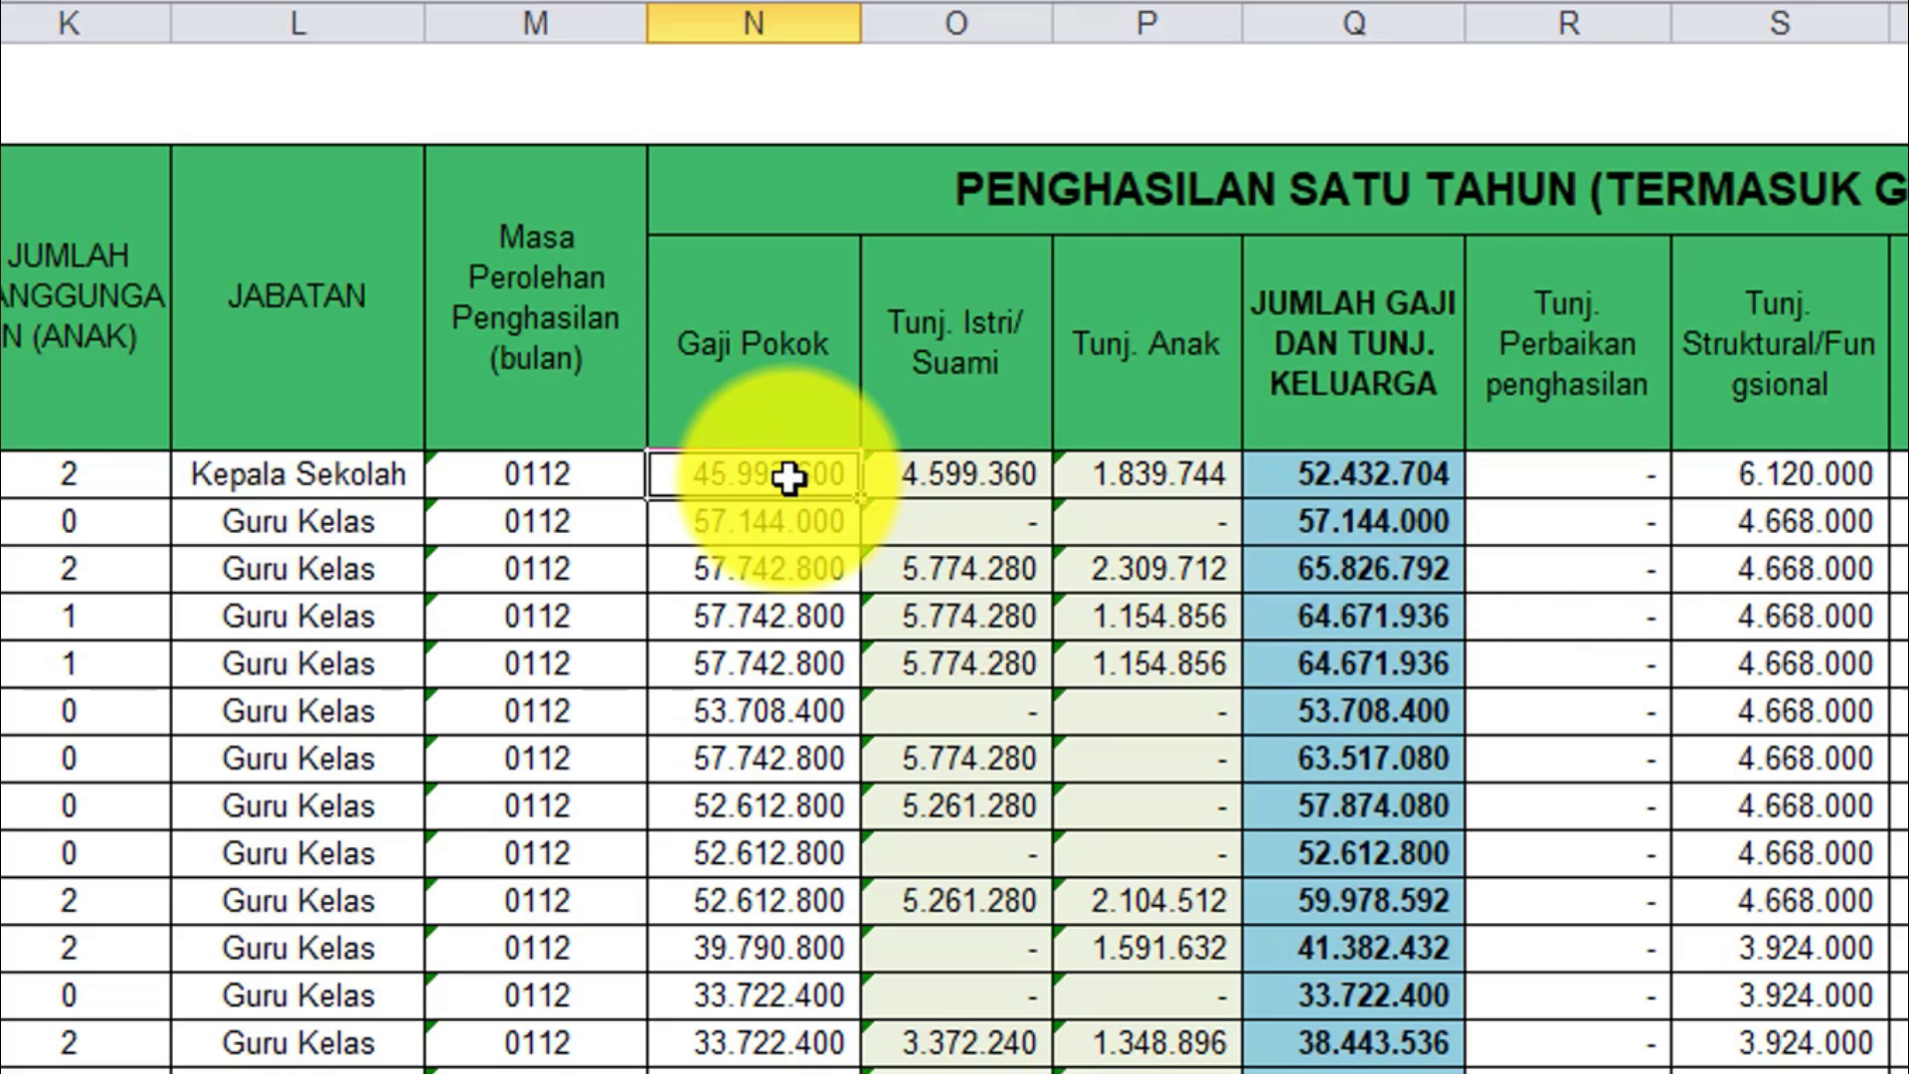
key(Left)
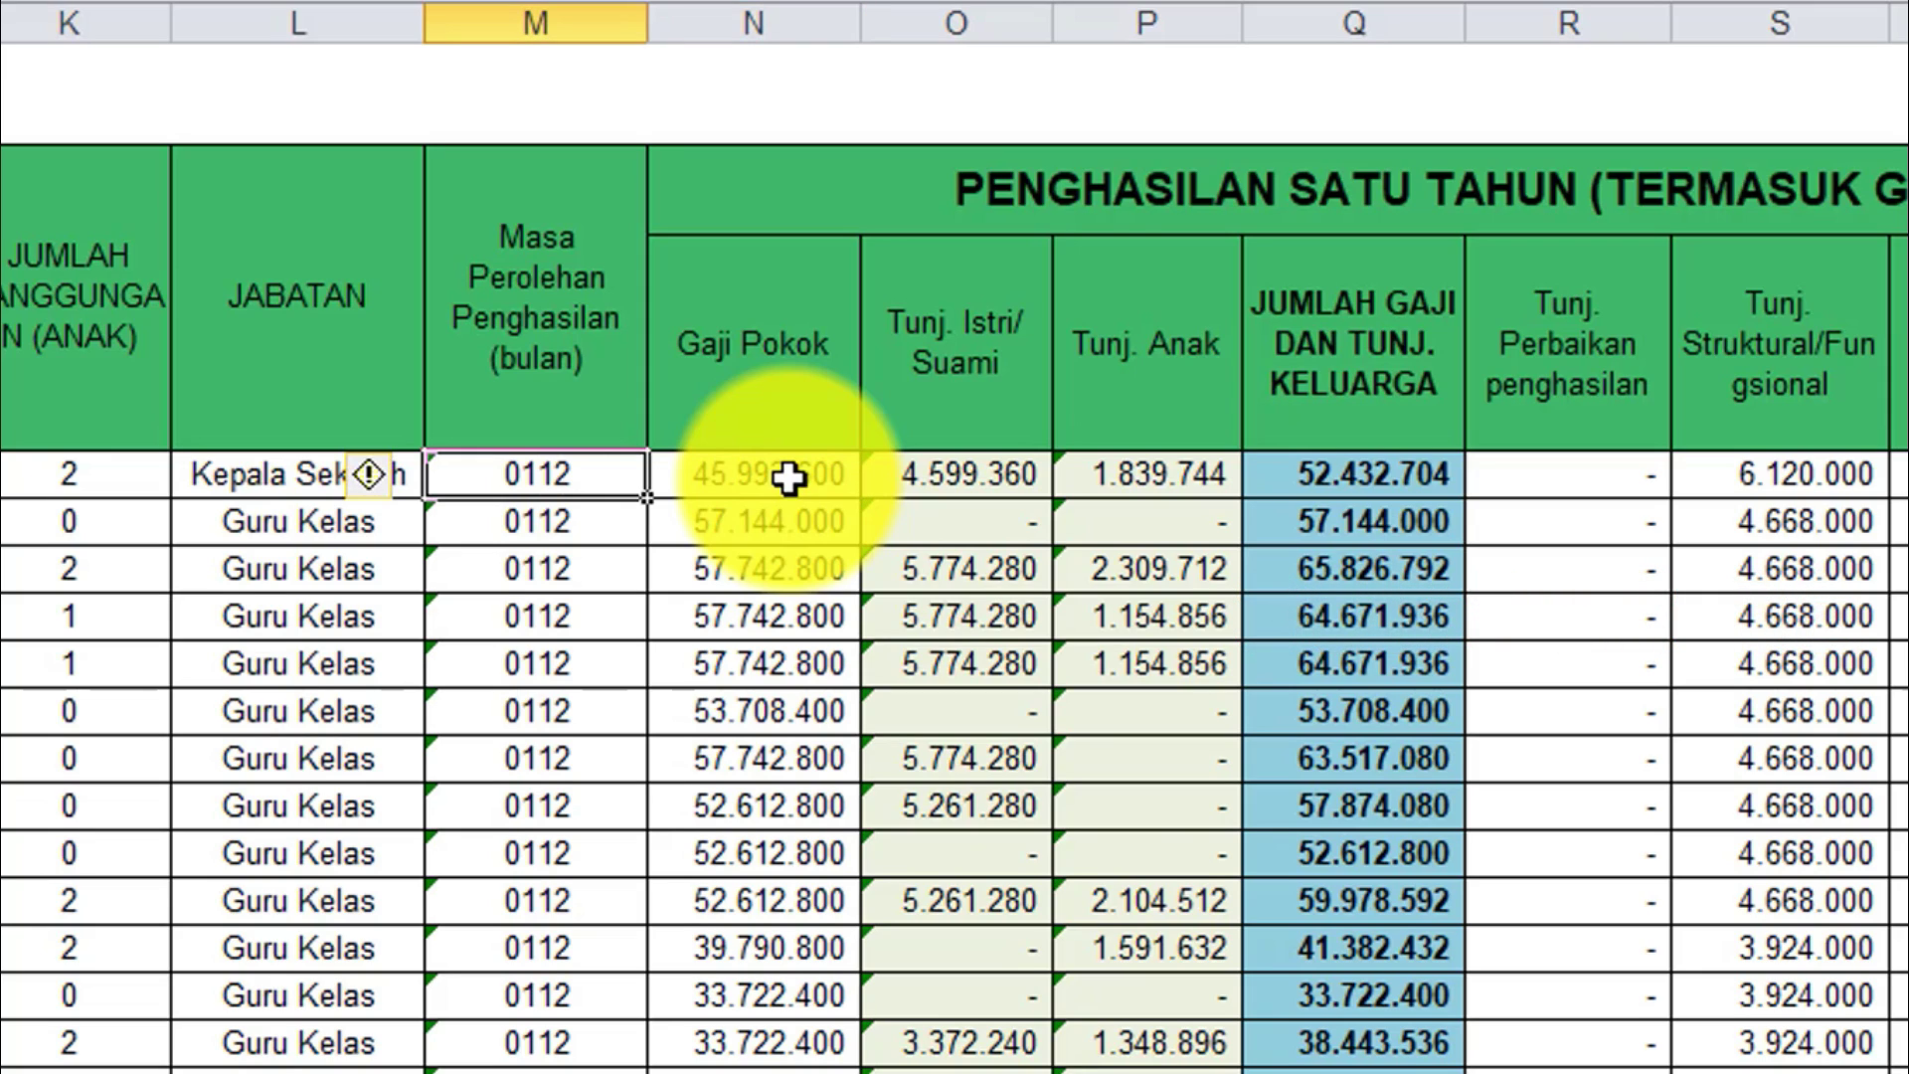
key(Right)
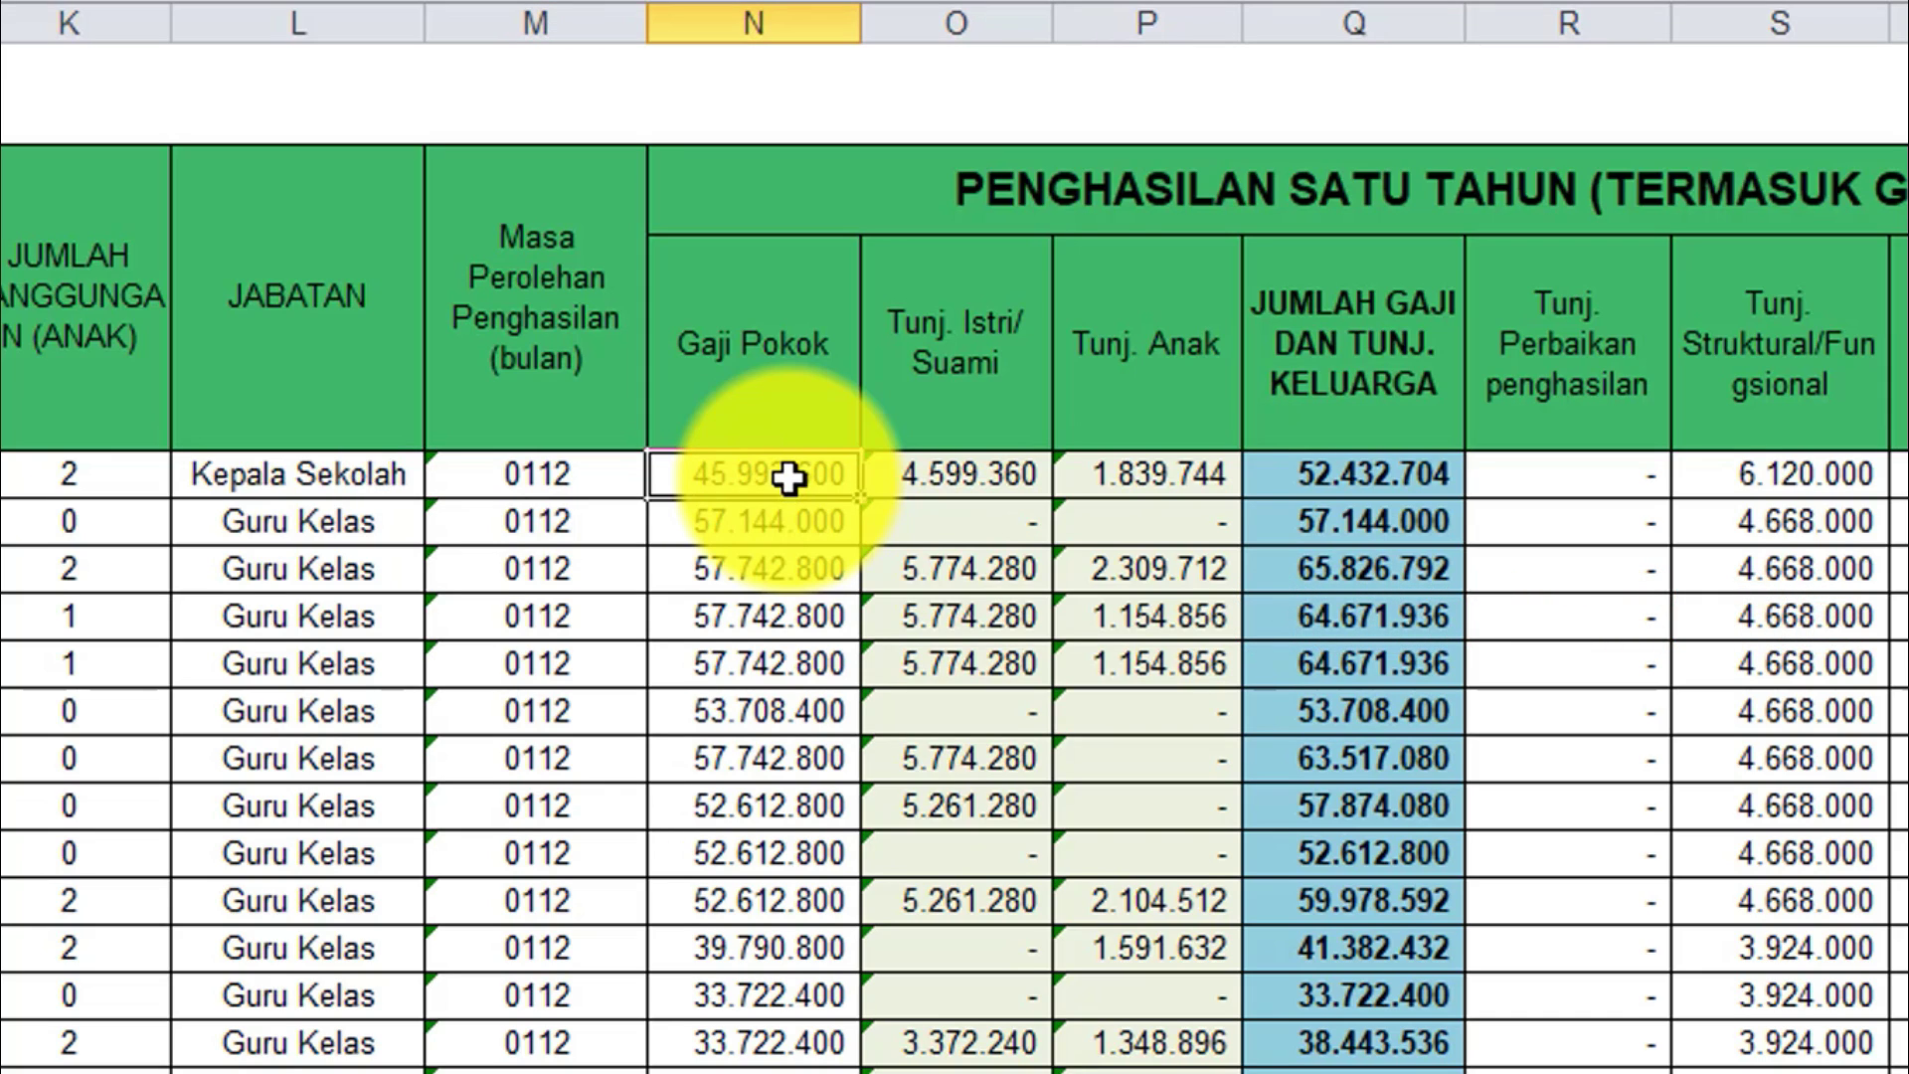
key(Right)
key(Right)
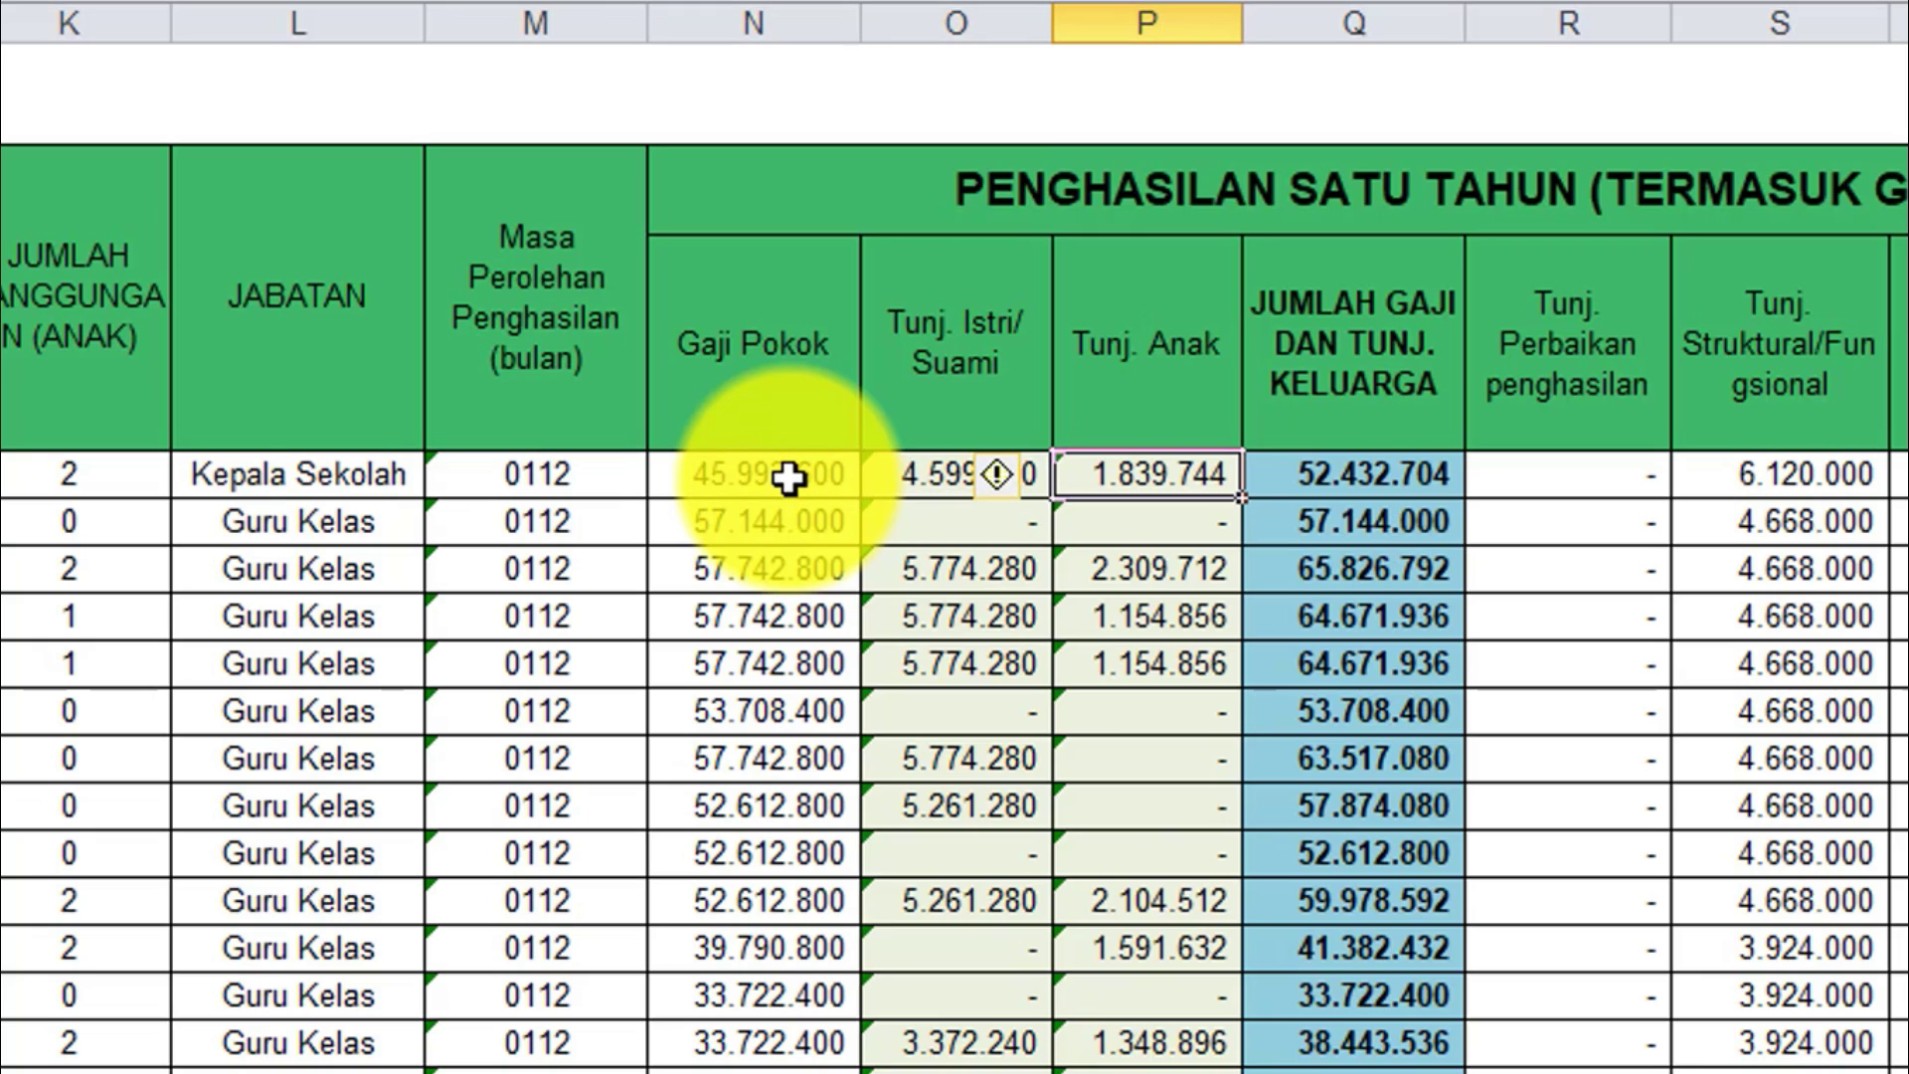
key(Left)
key(Left)
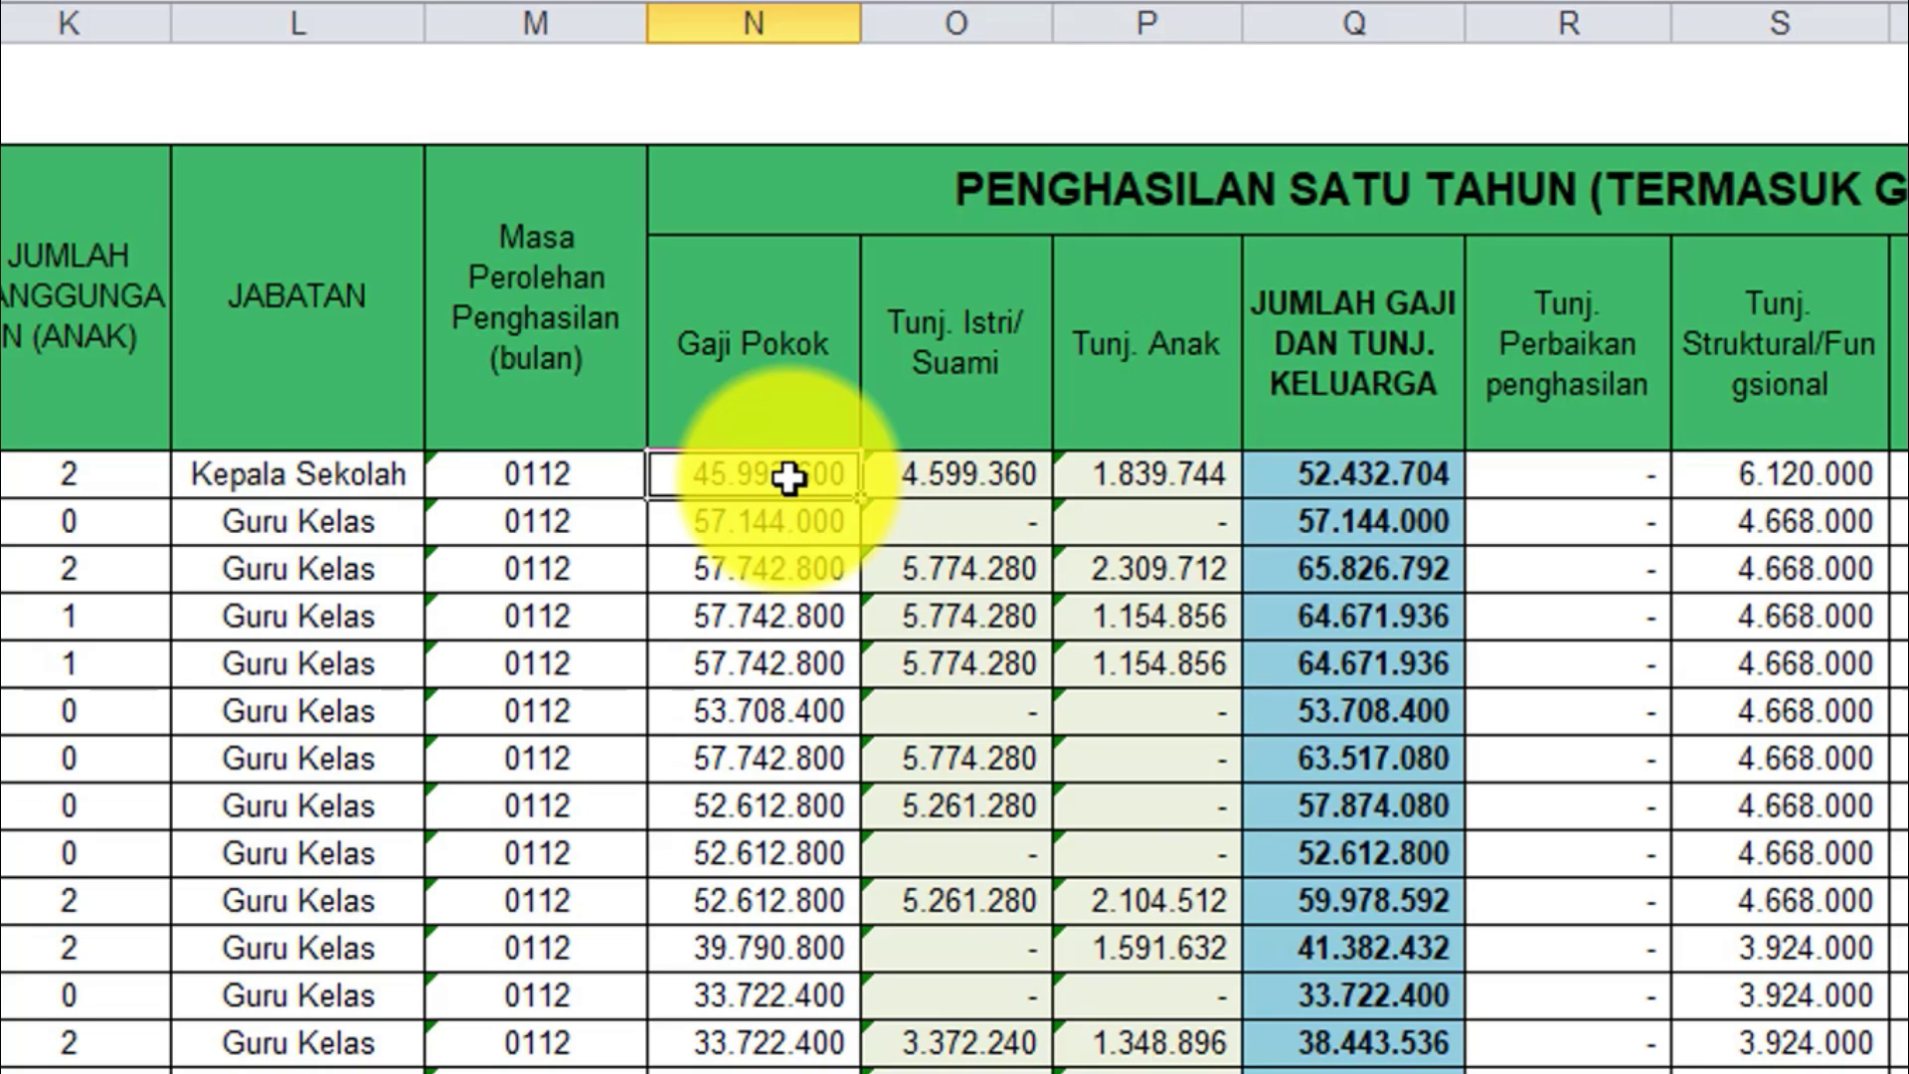
key(Right)
key(Right)
key(Left)
key(Right)
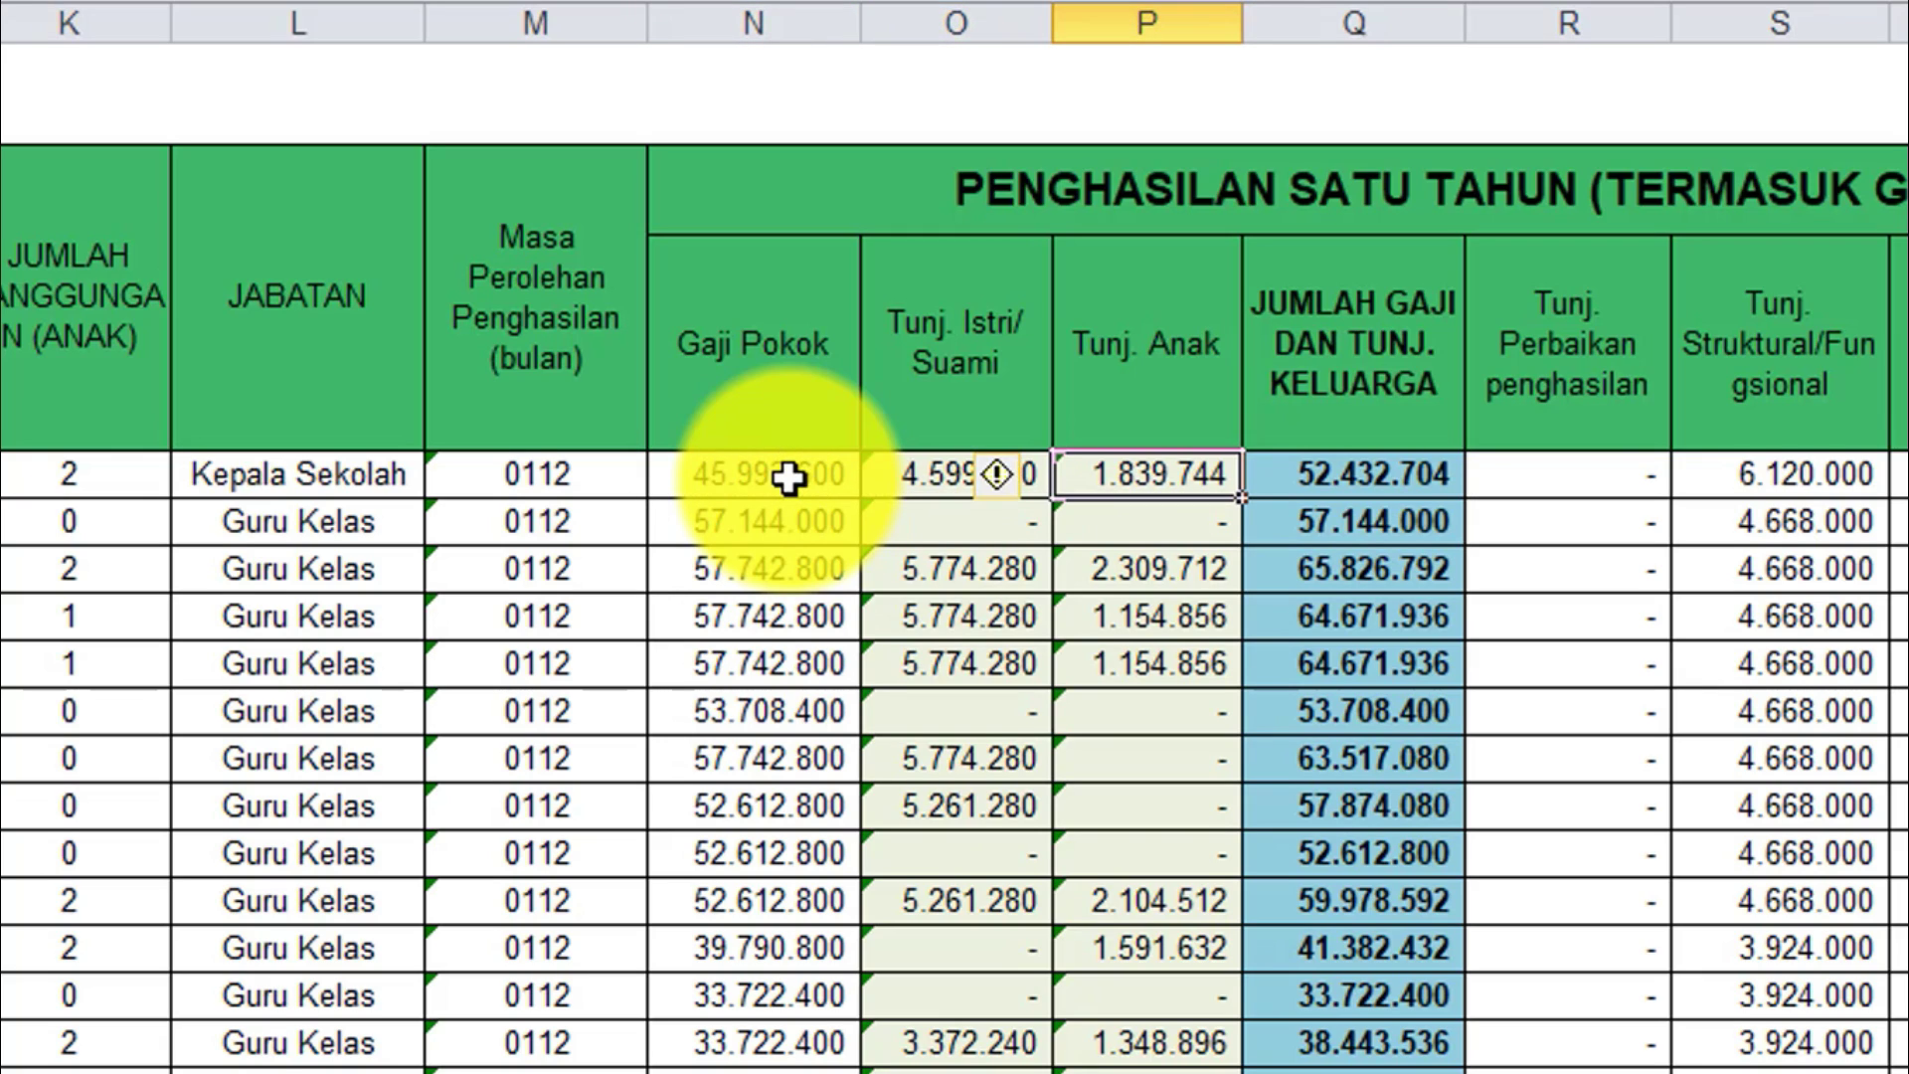
key(Left)
key(Left)
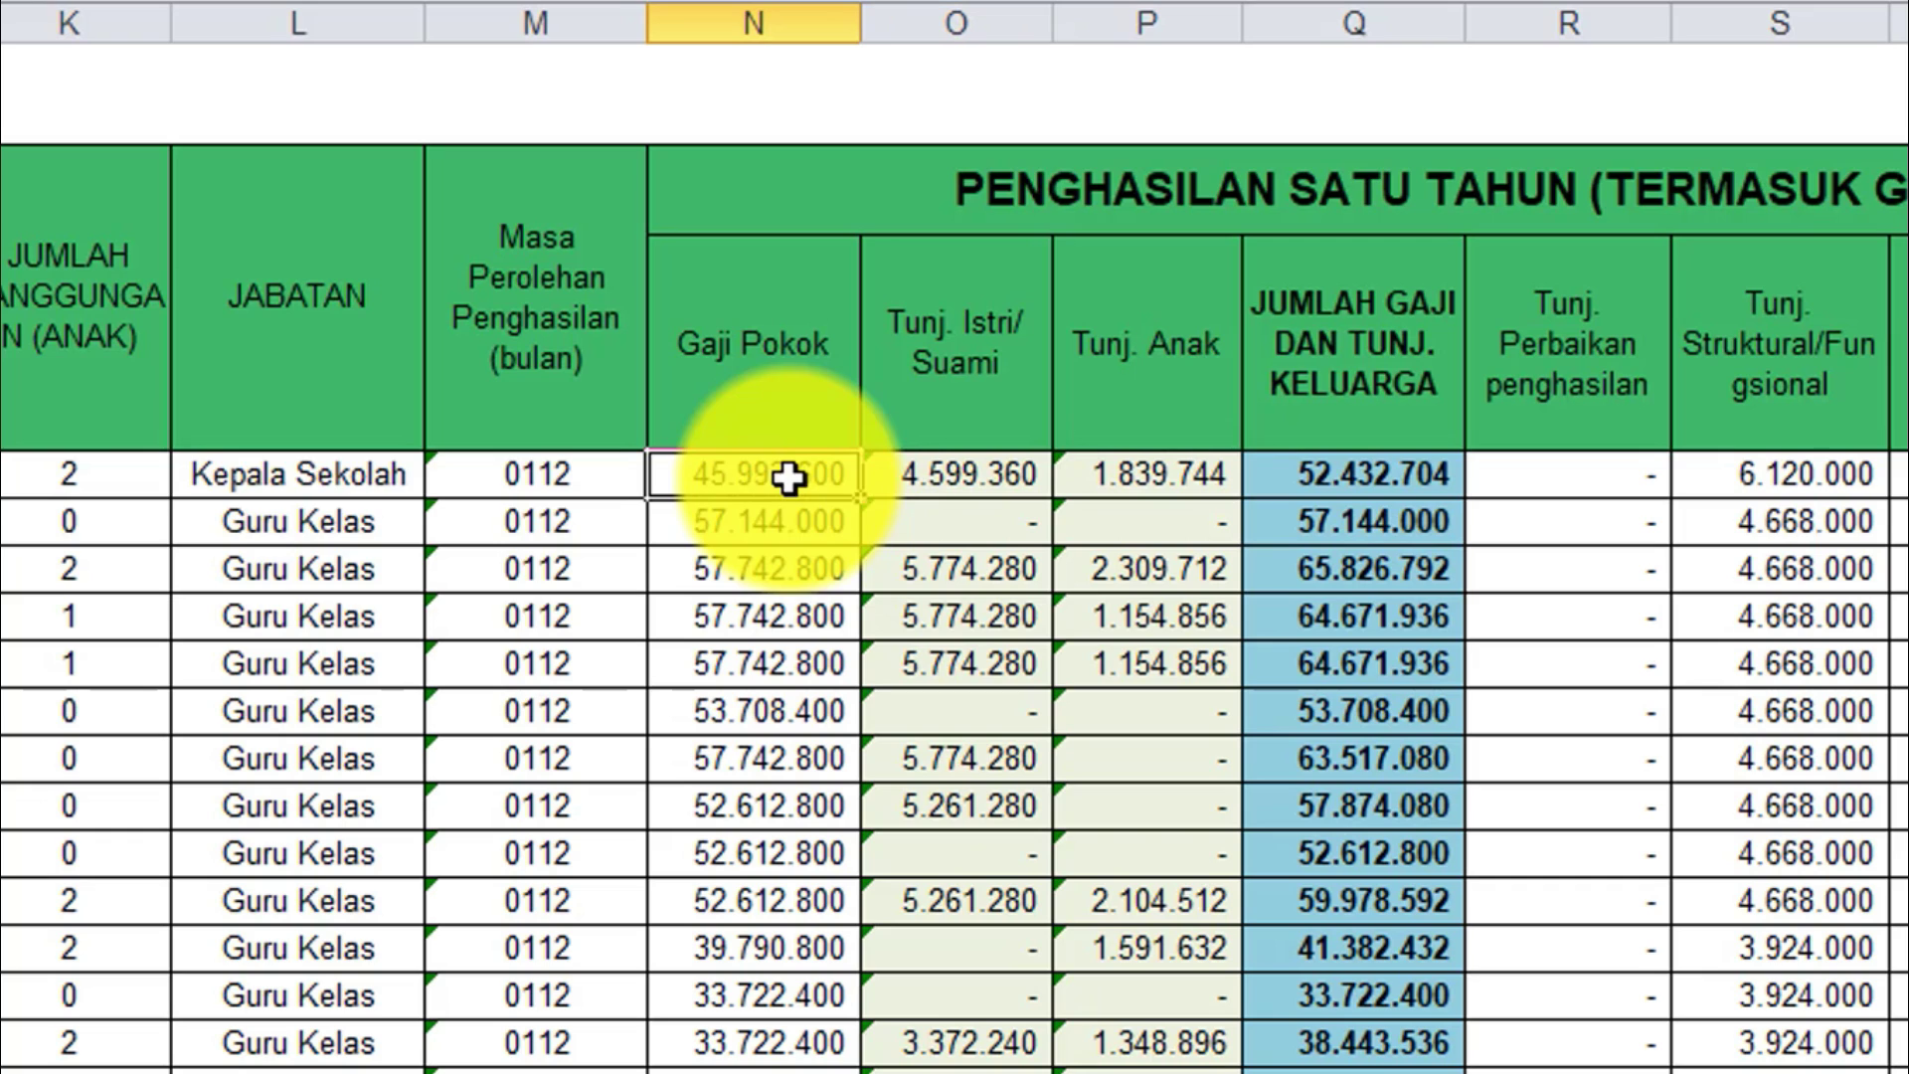
click(106, 468)
click(929, 387)
click(1184, 404)
click(50, 537)
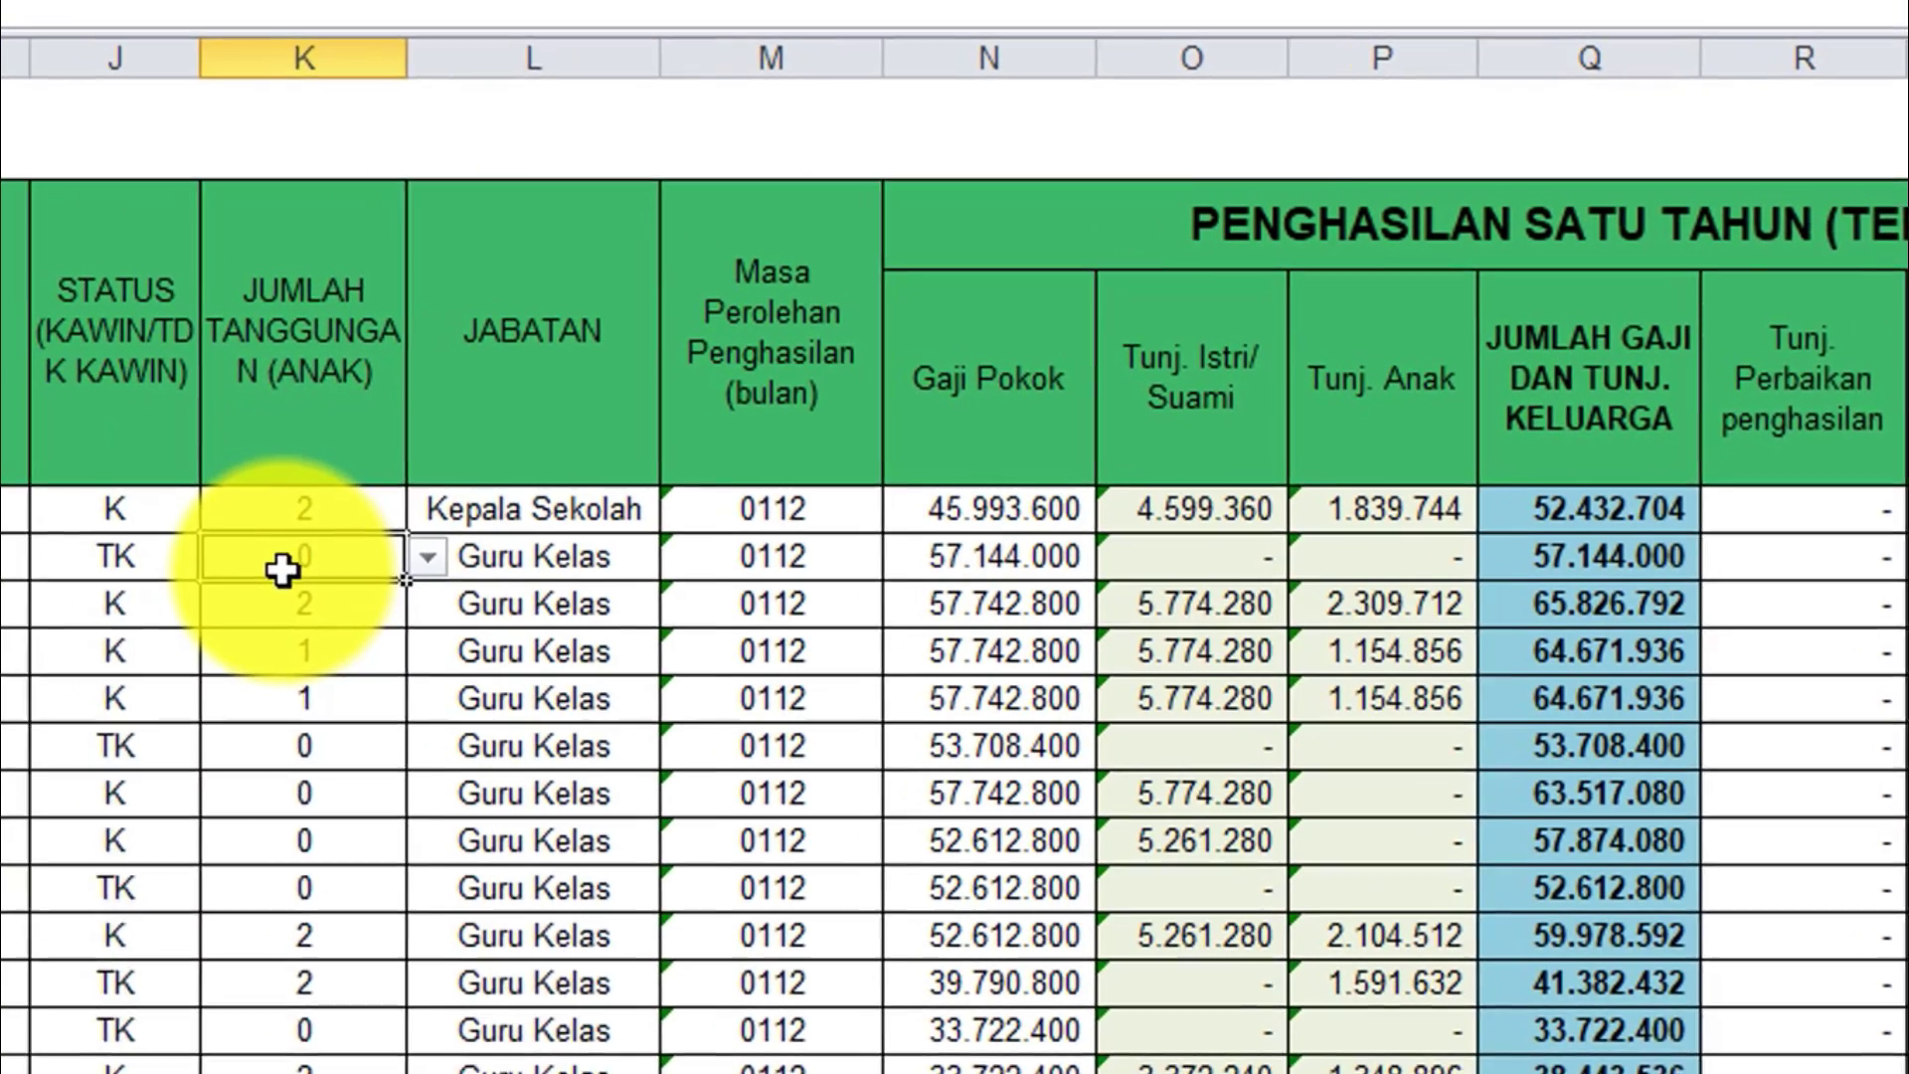
click(982, 524)
click(1136, 521)
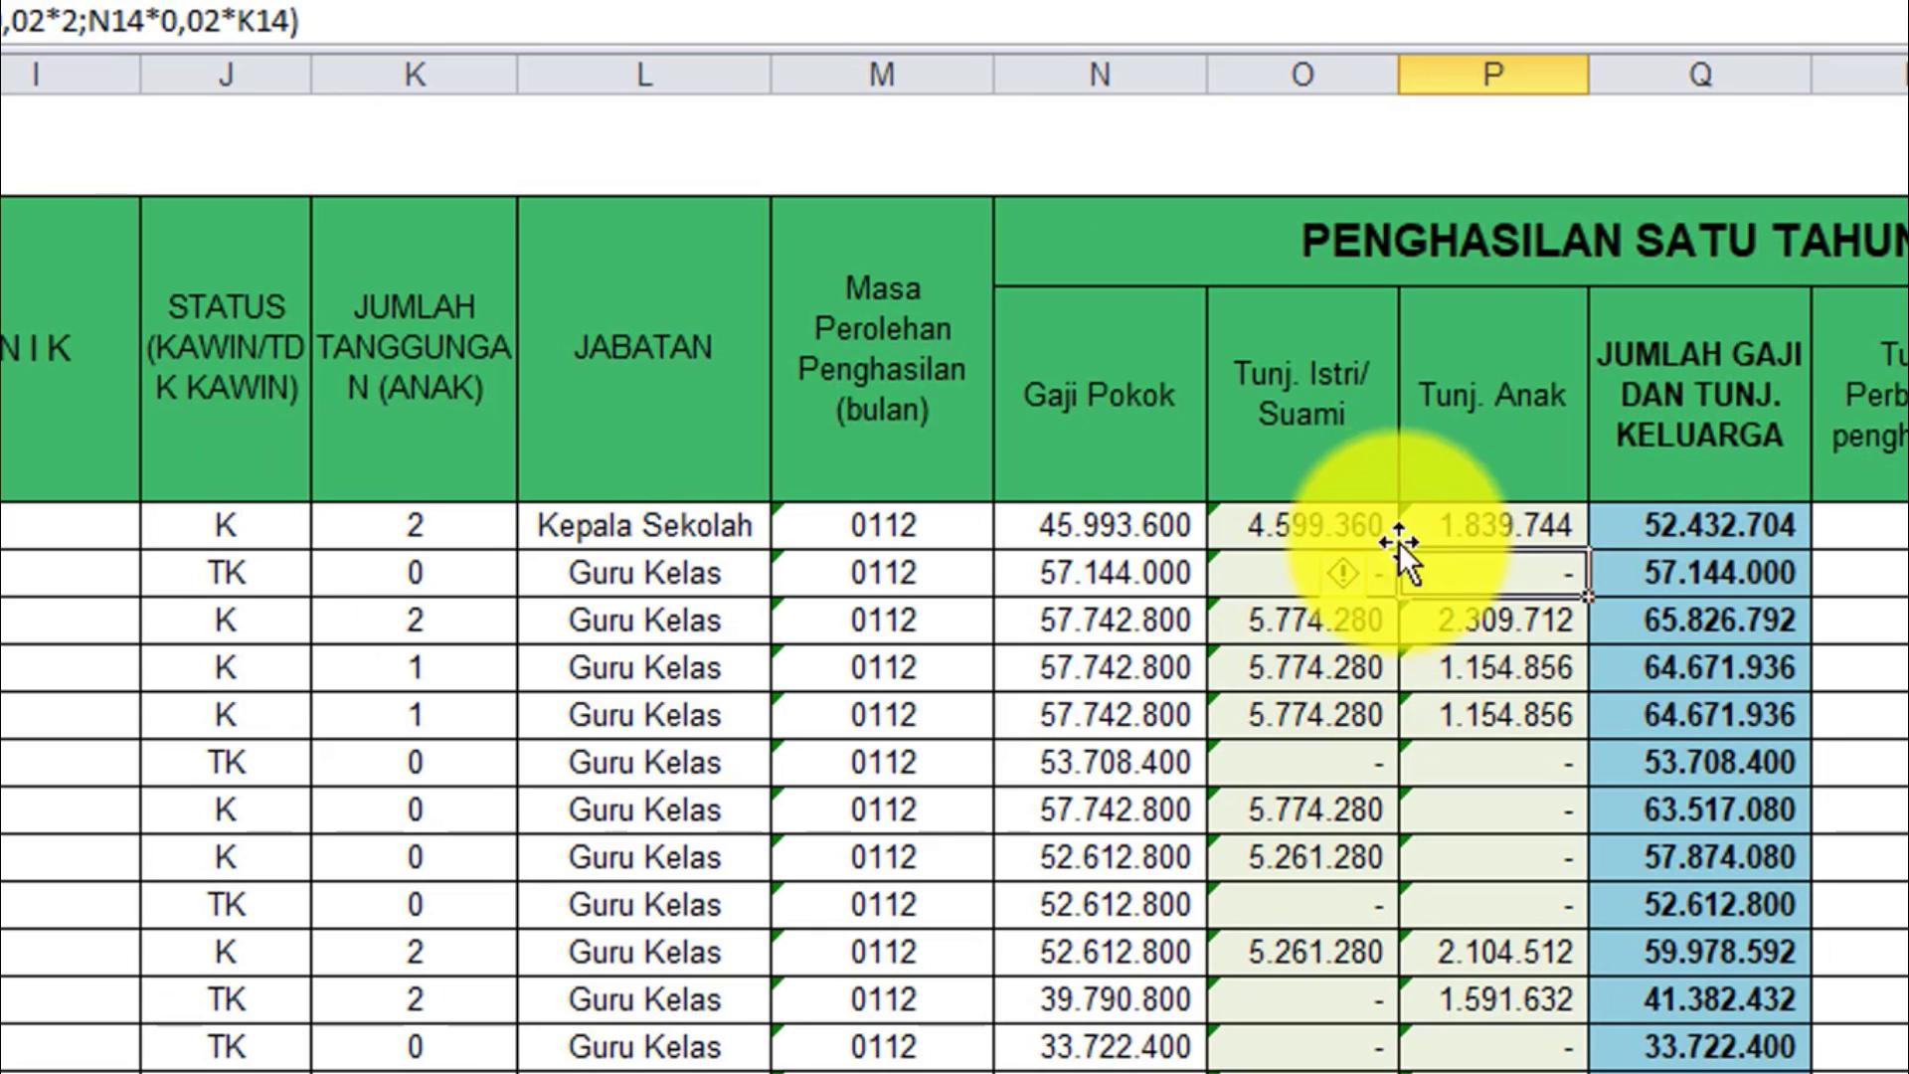
click(1317, 524)
key(Right)
key(Right)
key(Right)
key(Right)
key(Right)
key(Right)
key(Right)
key(Right)
key(Right)
key(Right)
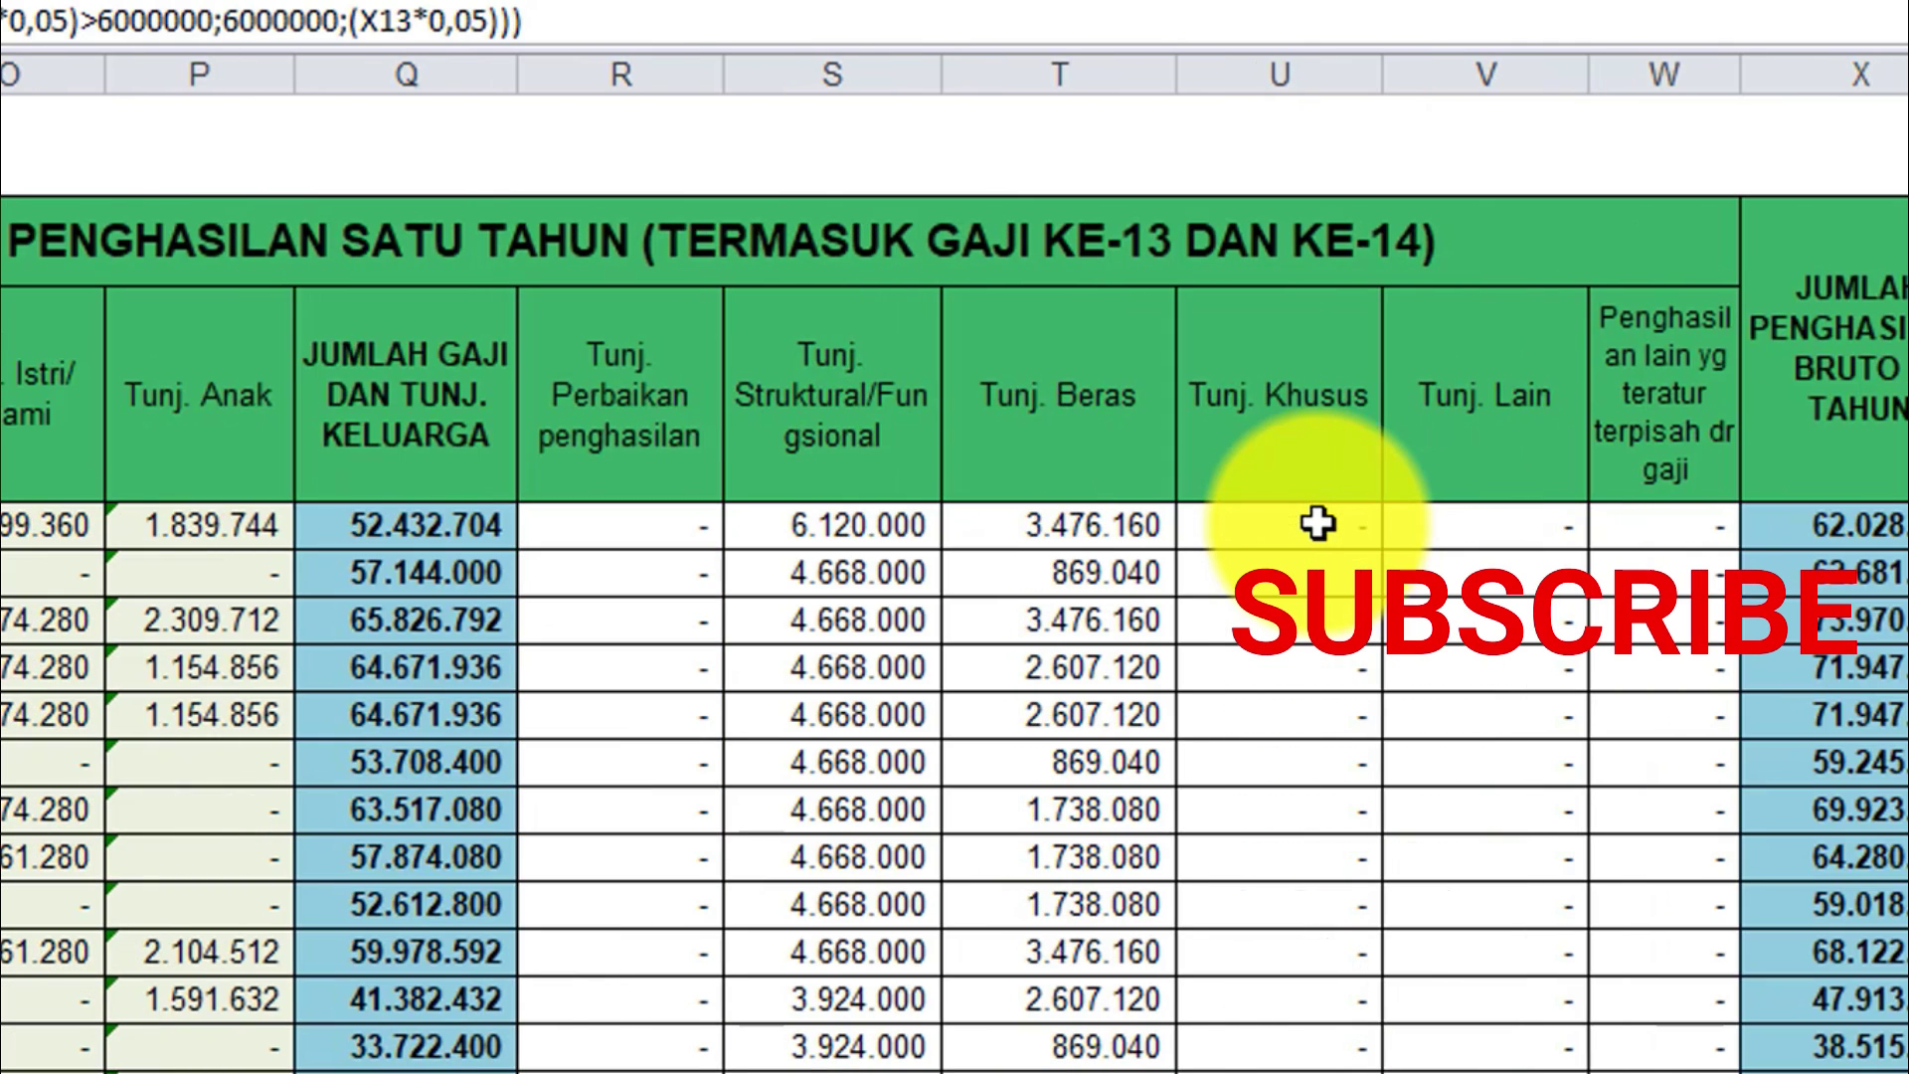
click(1481, 494)
click(824, 538)
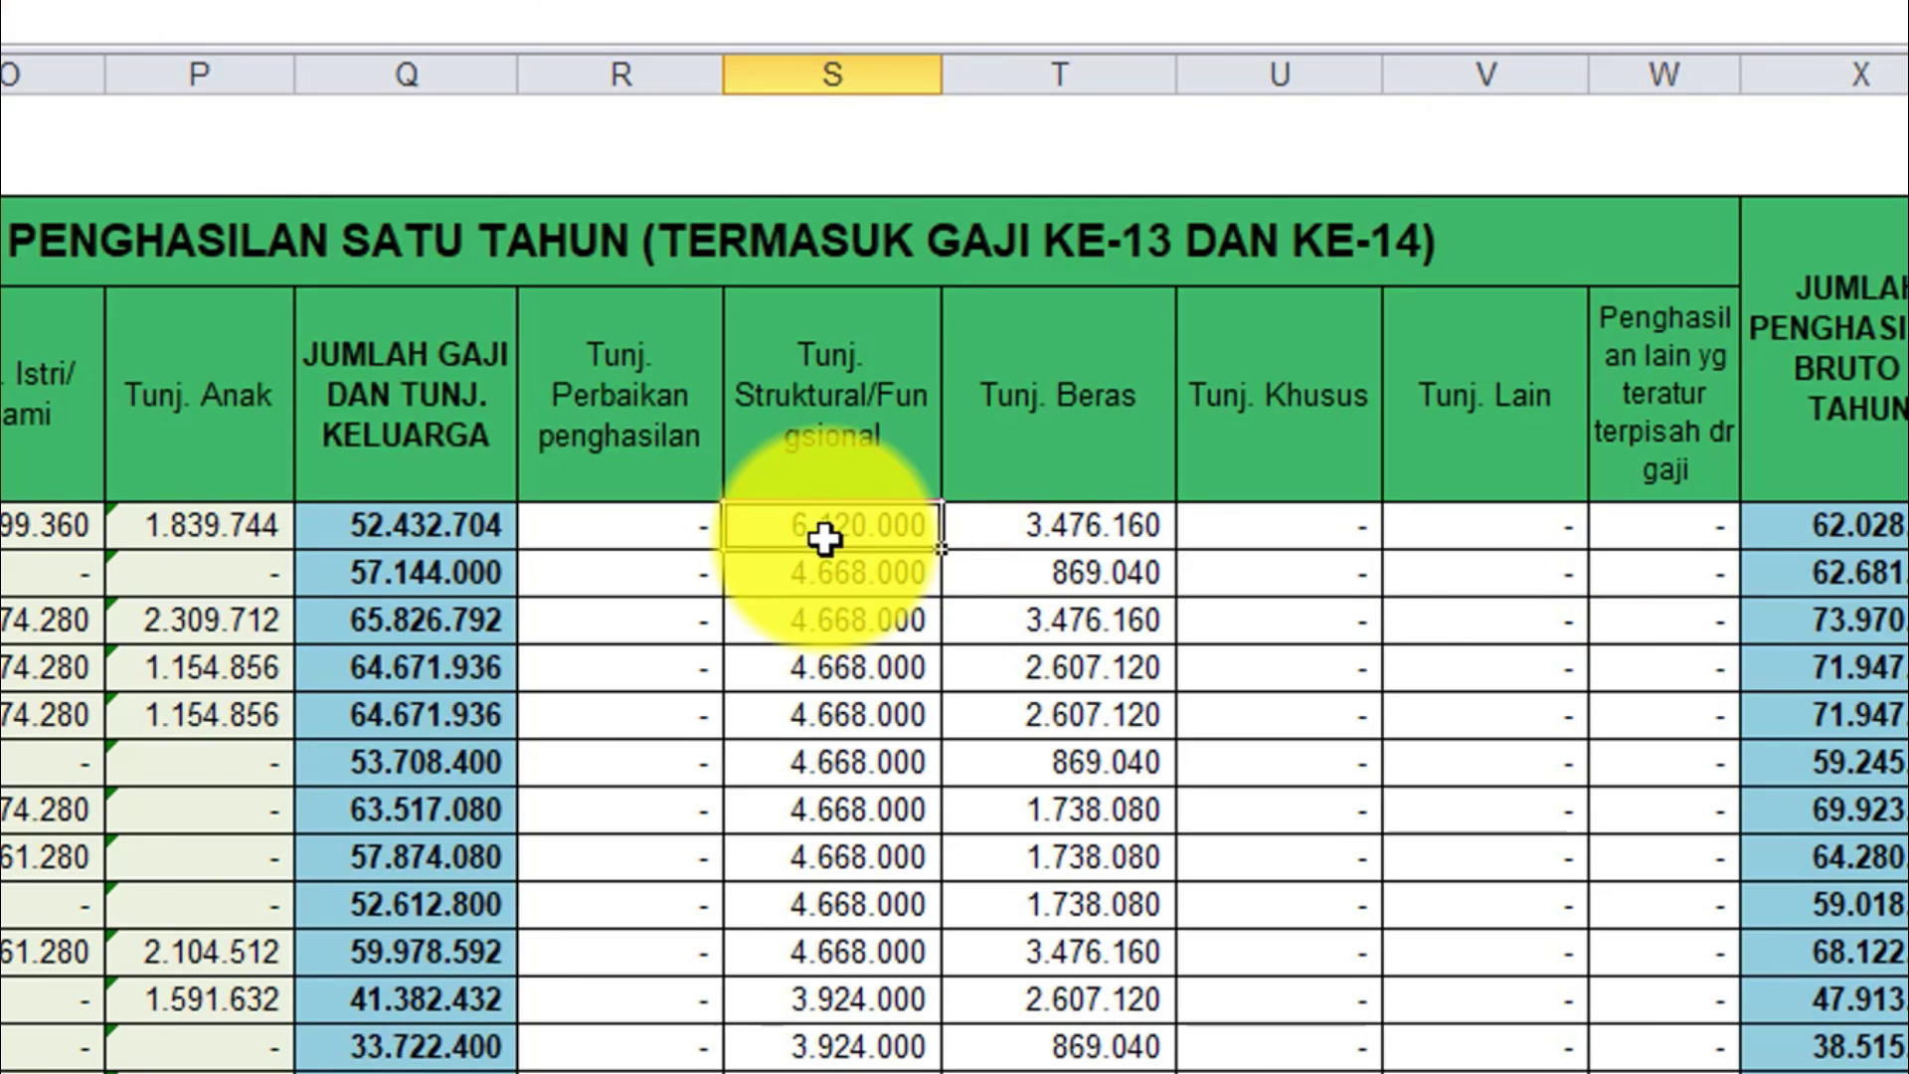
click(972, 573)
click(868, 568)
click(865, 527)
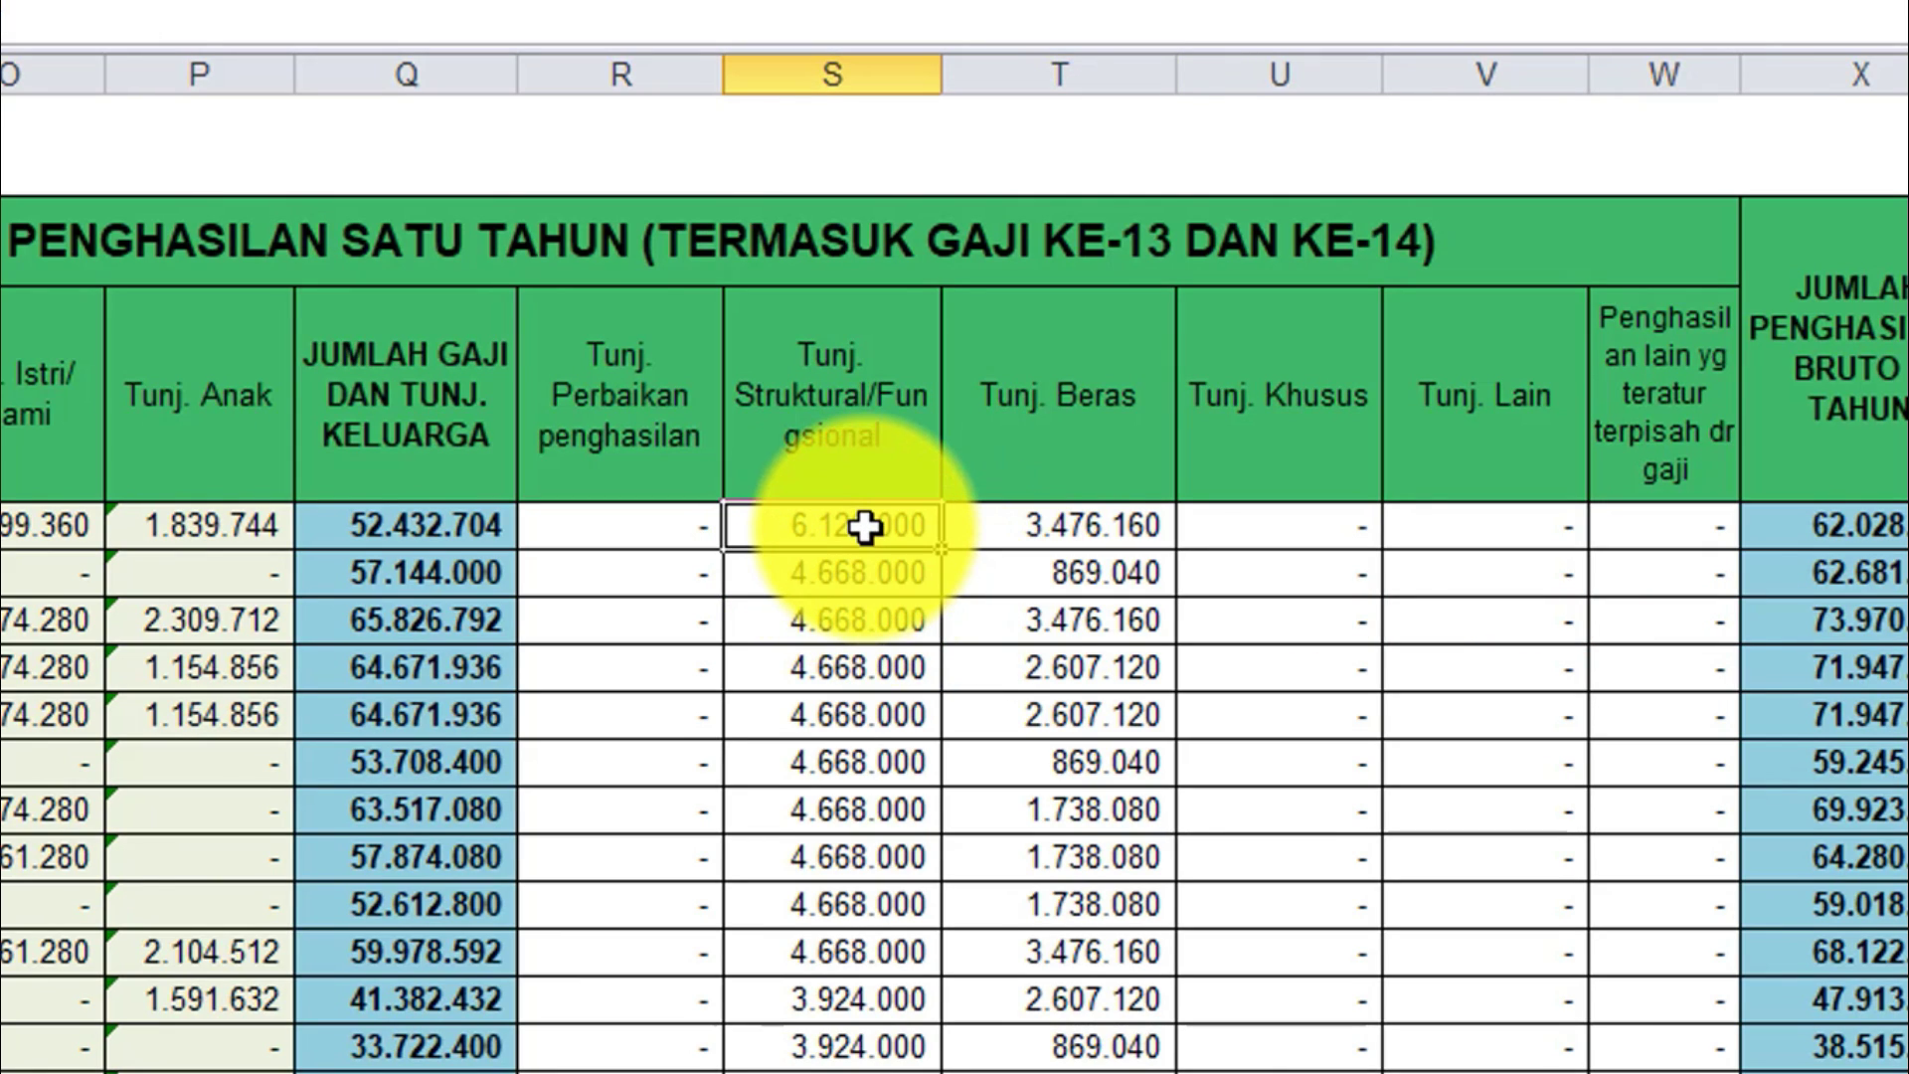
click(856, 610)
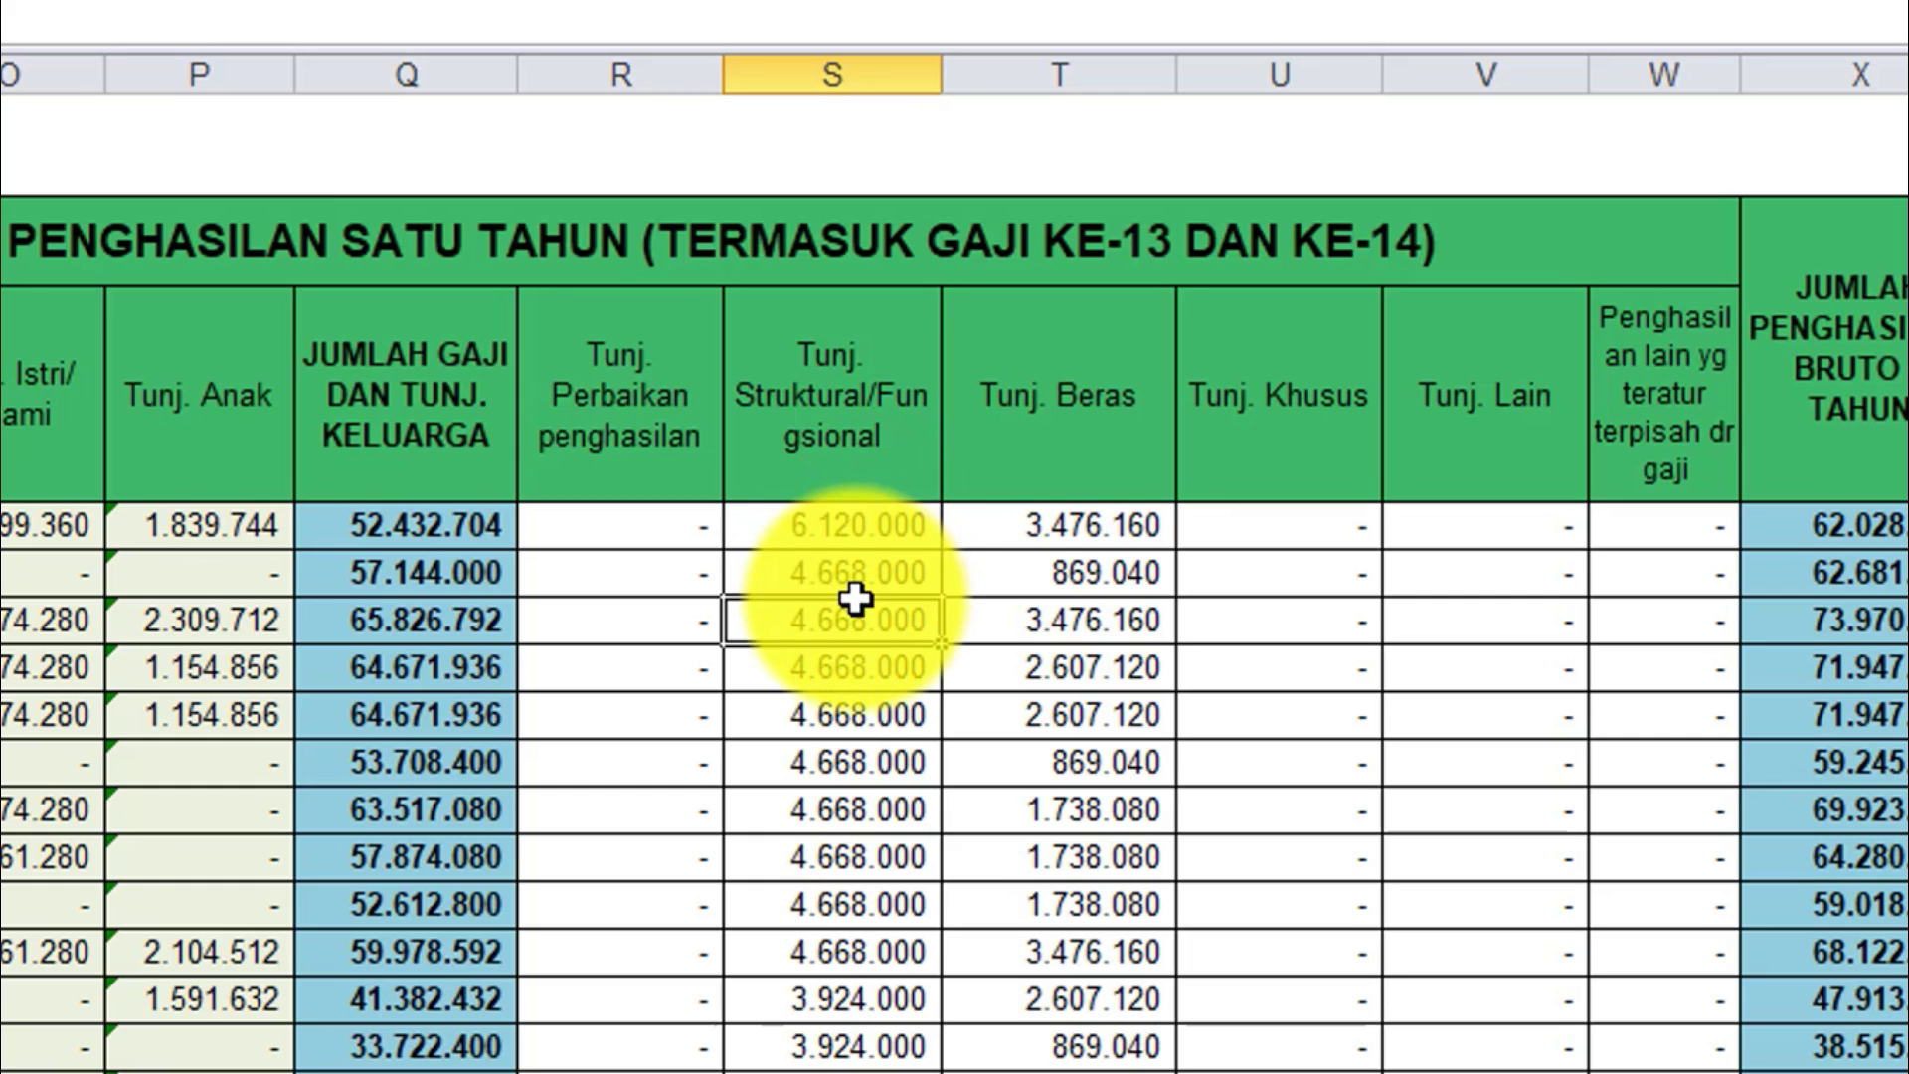
click(1043, 582)
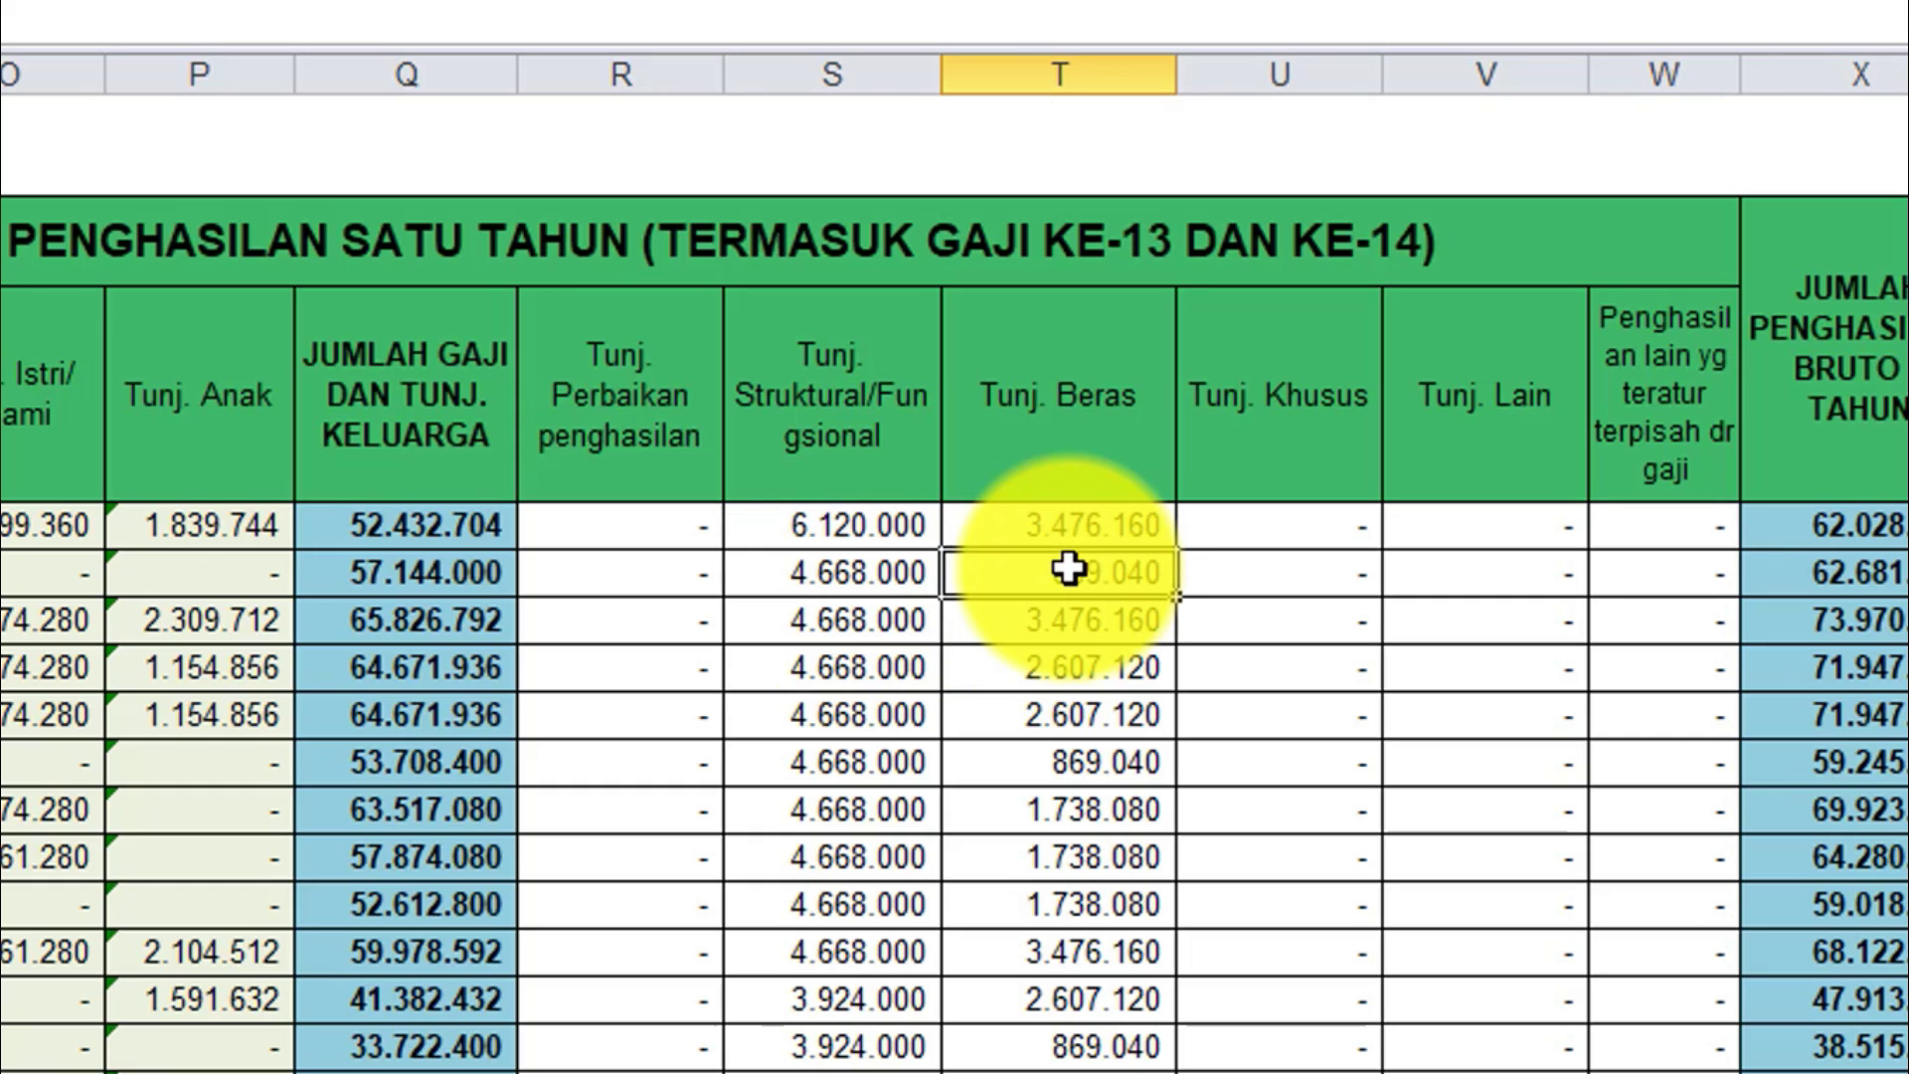
key(Right)
key(Right)
key(Right)
key(Right)
key(Right)
key(Right)
key(Right)
key(Right)
key(Right)
key(Right)
key(Right)
key(Right)
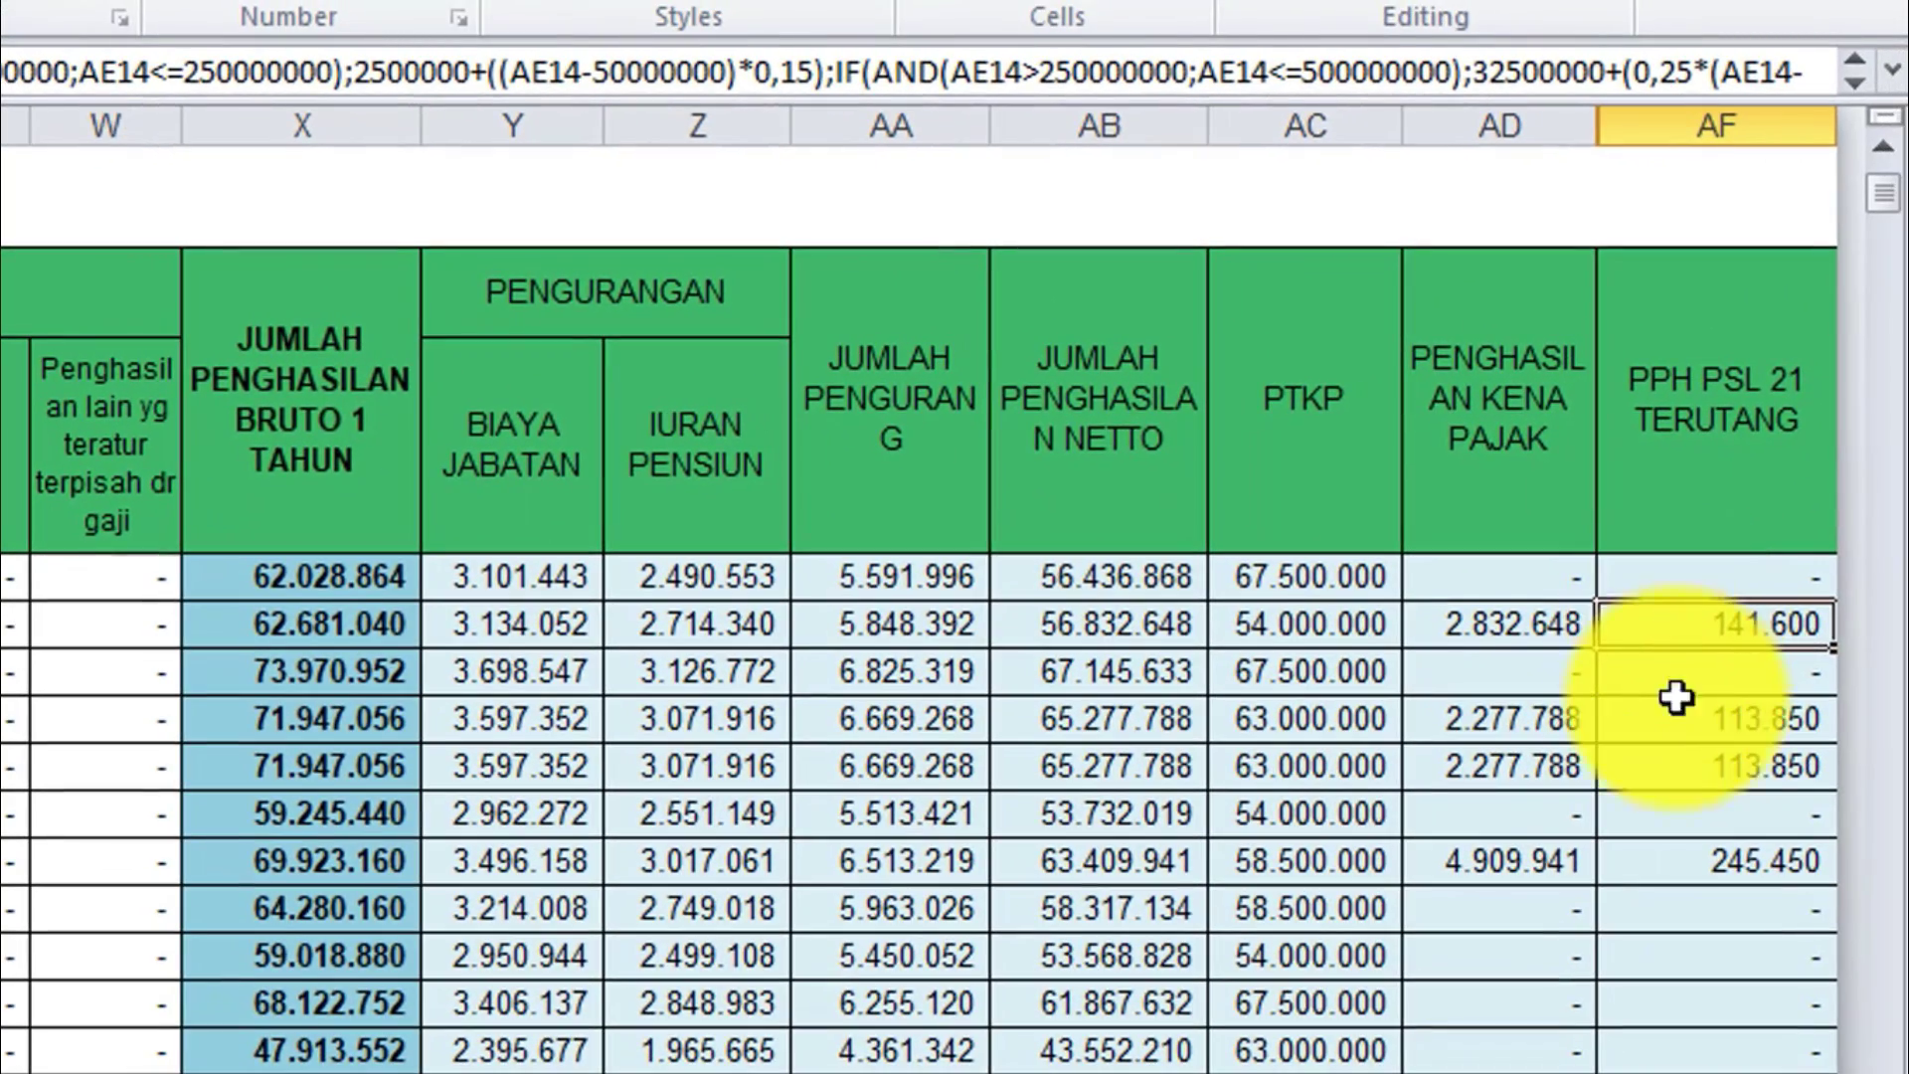
click(1677, 727)
click(1668, 943)
click(465, 741)
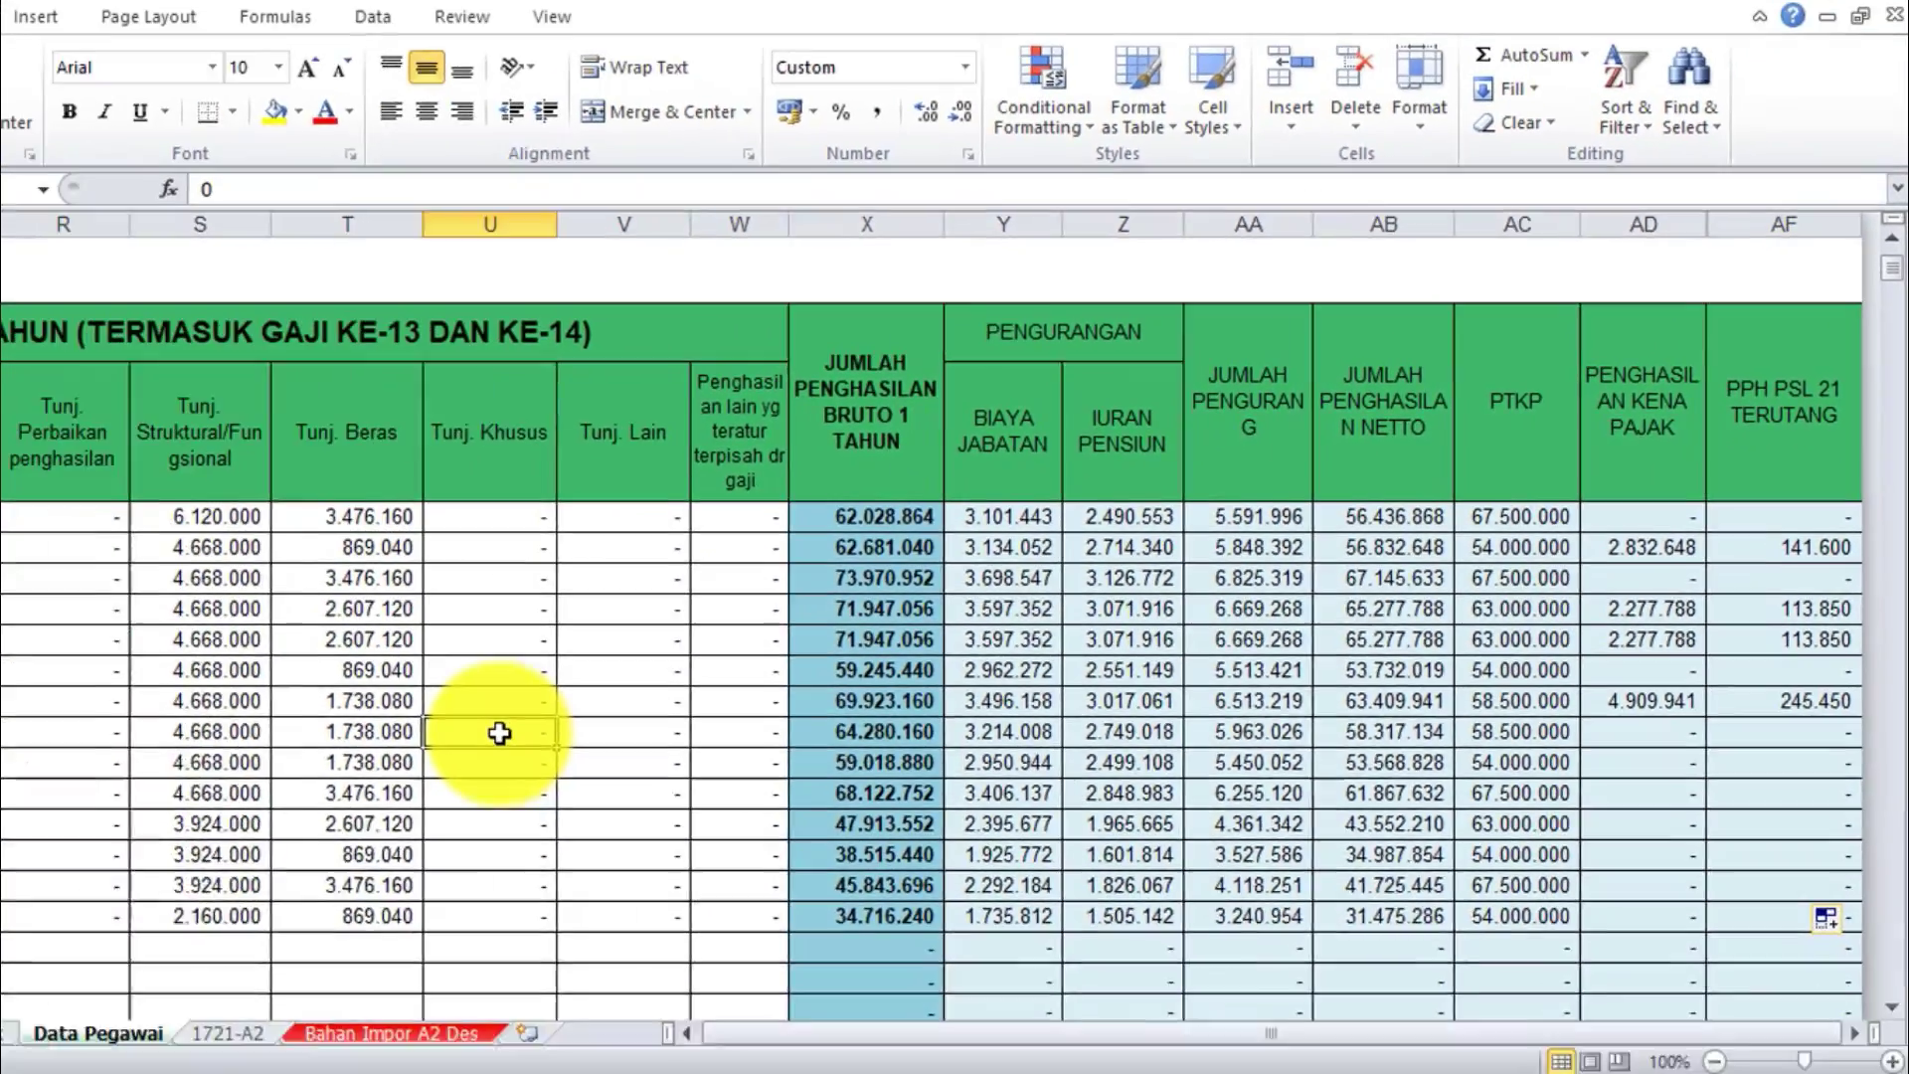
key(Left)
key(Left)
key(Left)
key(Left)
key(Left)
key(Left)
key(Left)
key(Left)
key(Left)
key(Left)
key(Left)
key(Left)
key(Left)
key(Left)
key(Left)
key(Left)
key(Left)
key(Left)
key(Left)
key(Left)
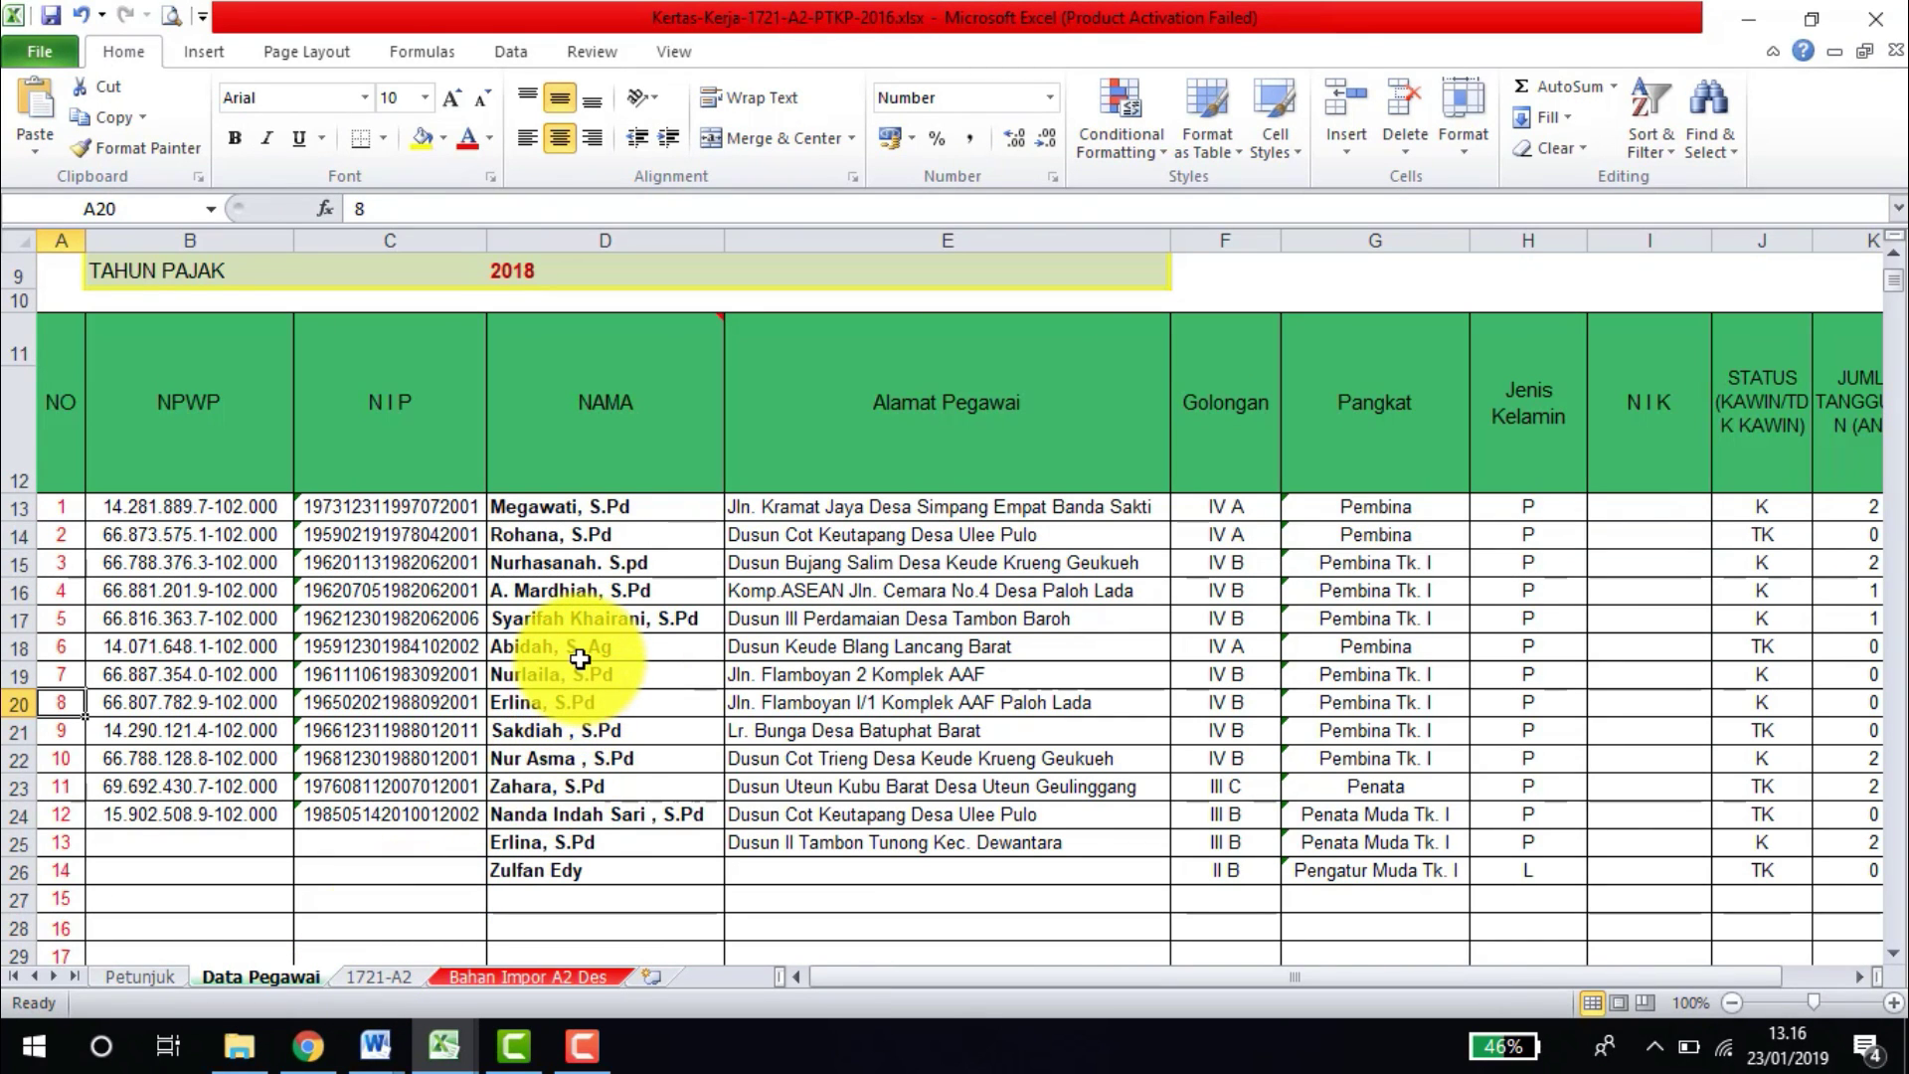
click(544, 762)
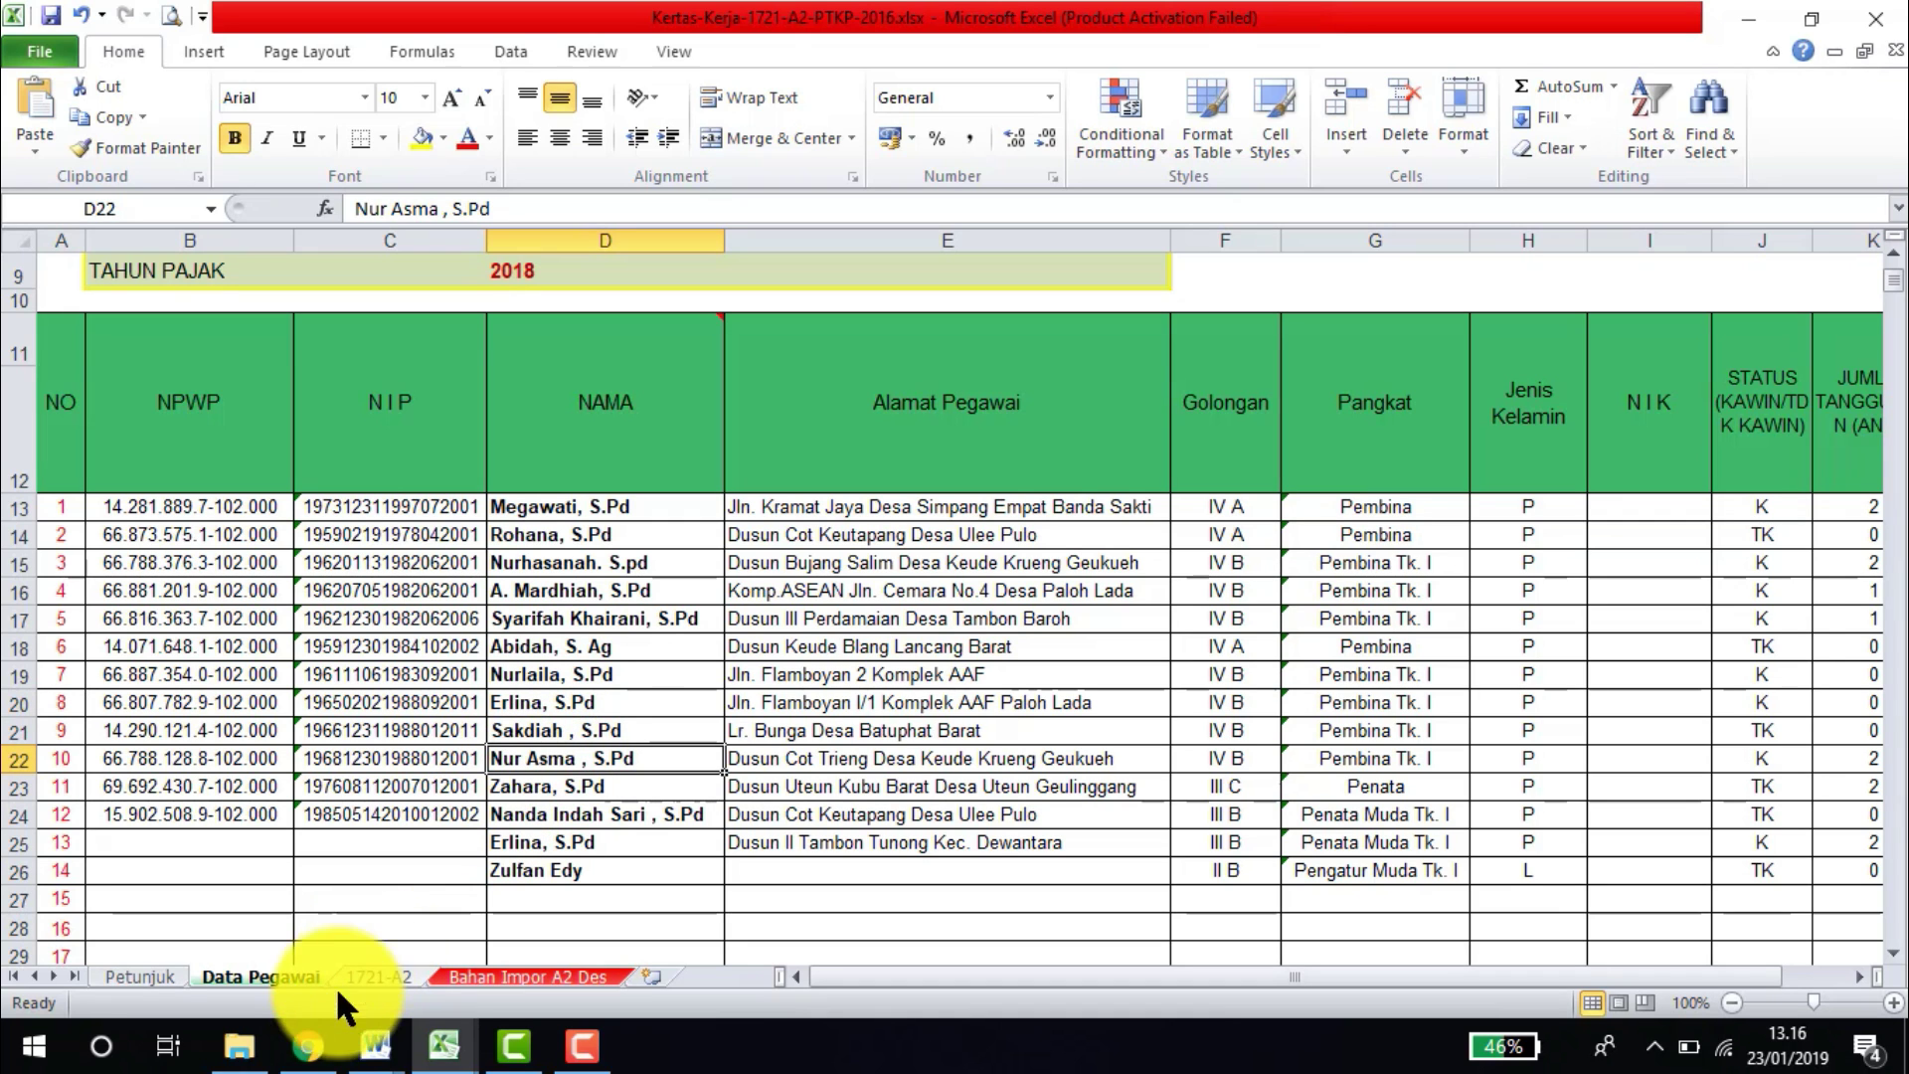
click(312, 1049)
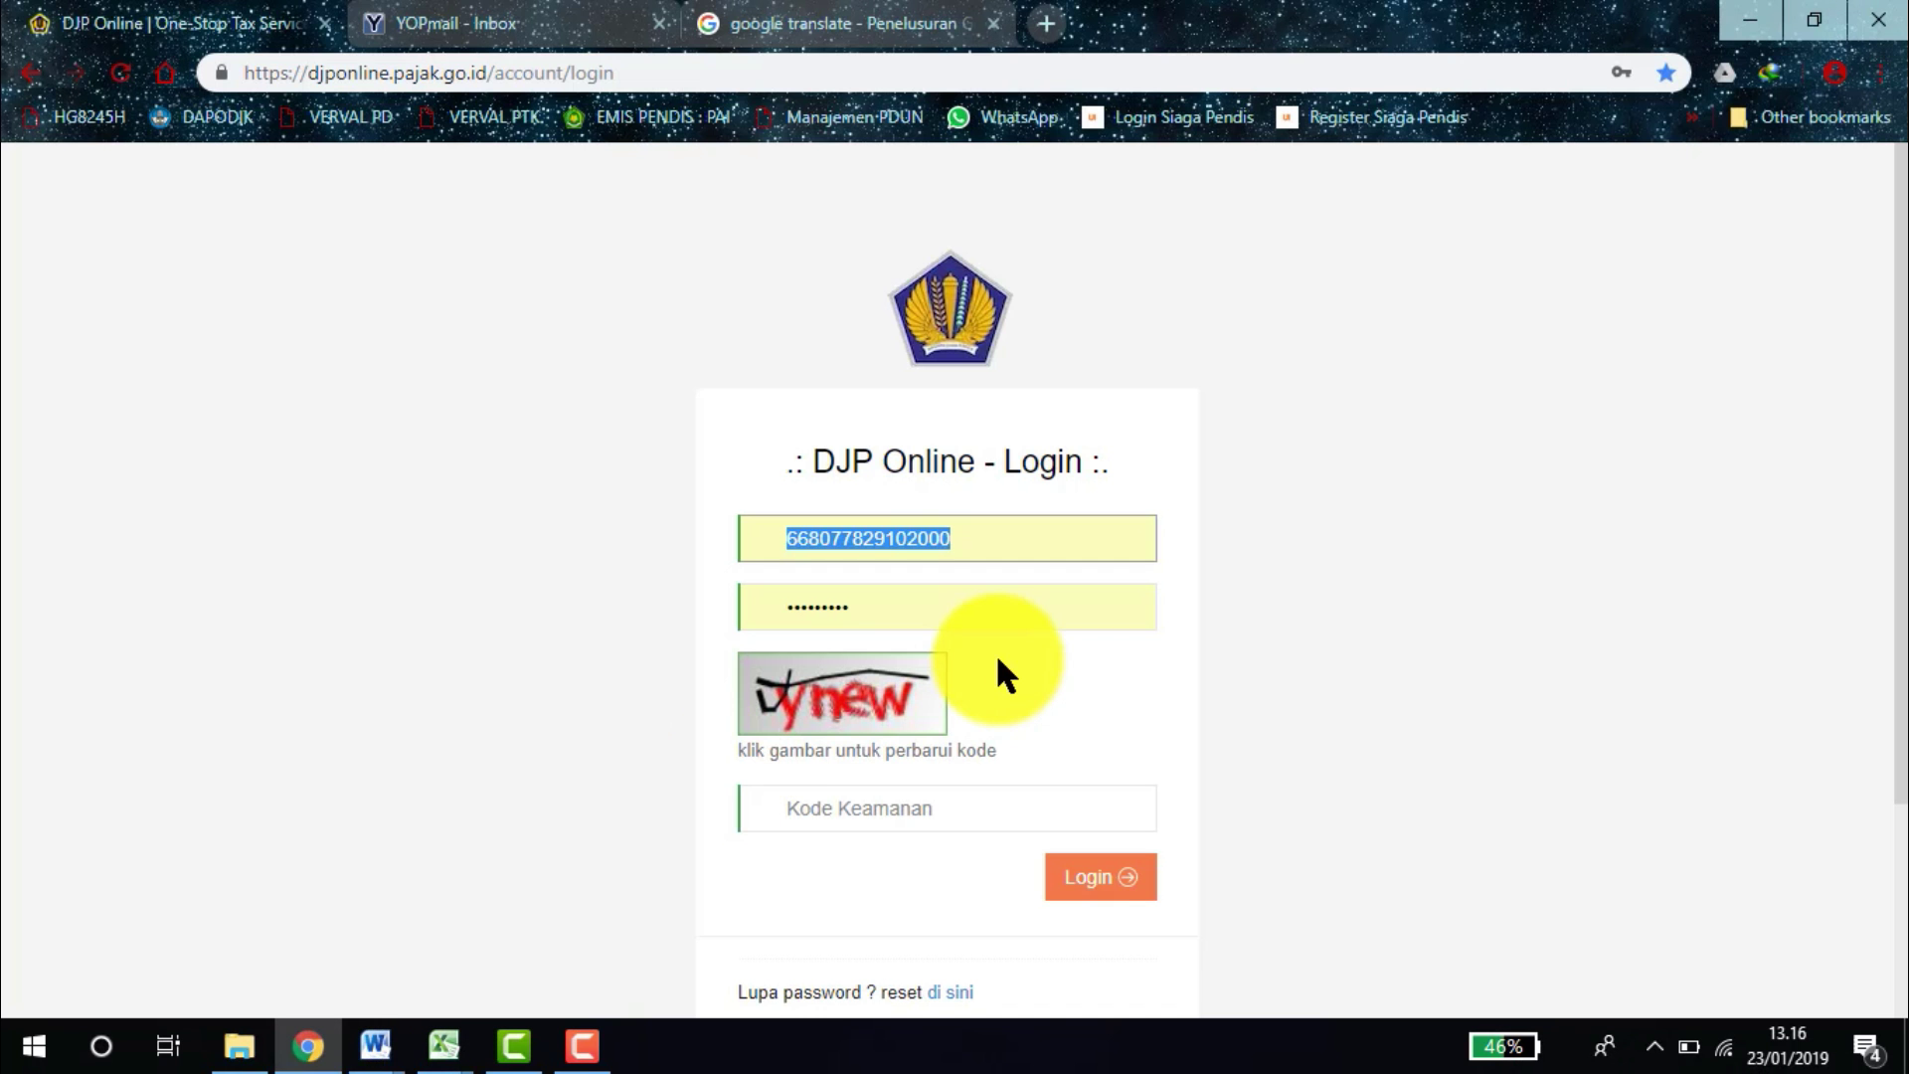
Enter the taxpayer ID and fill in the saved password on the DJP Online login form.
key(ctrl+v)
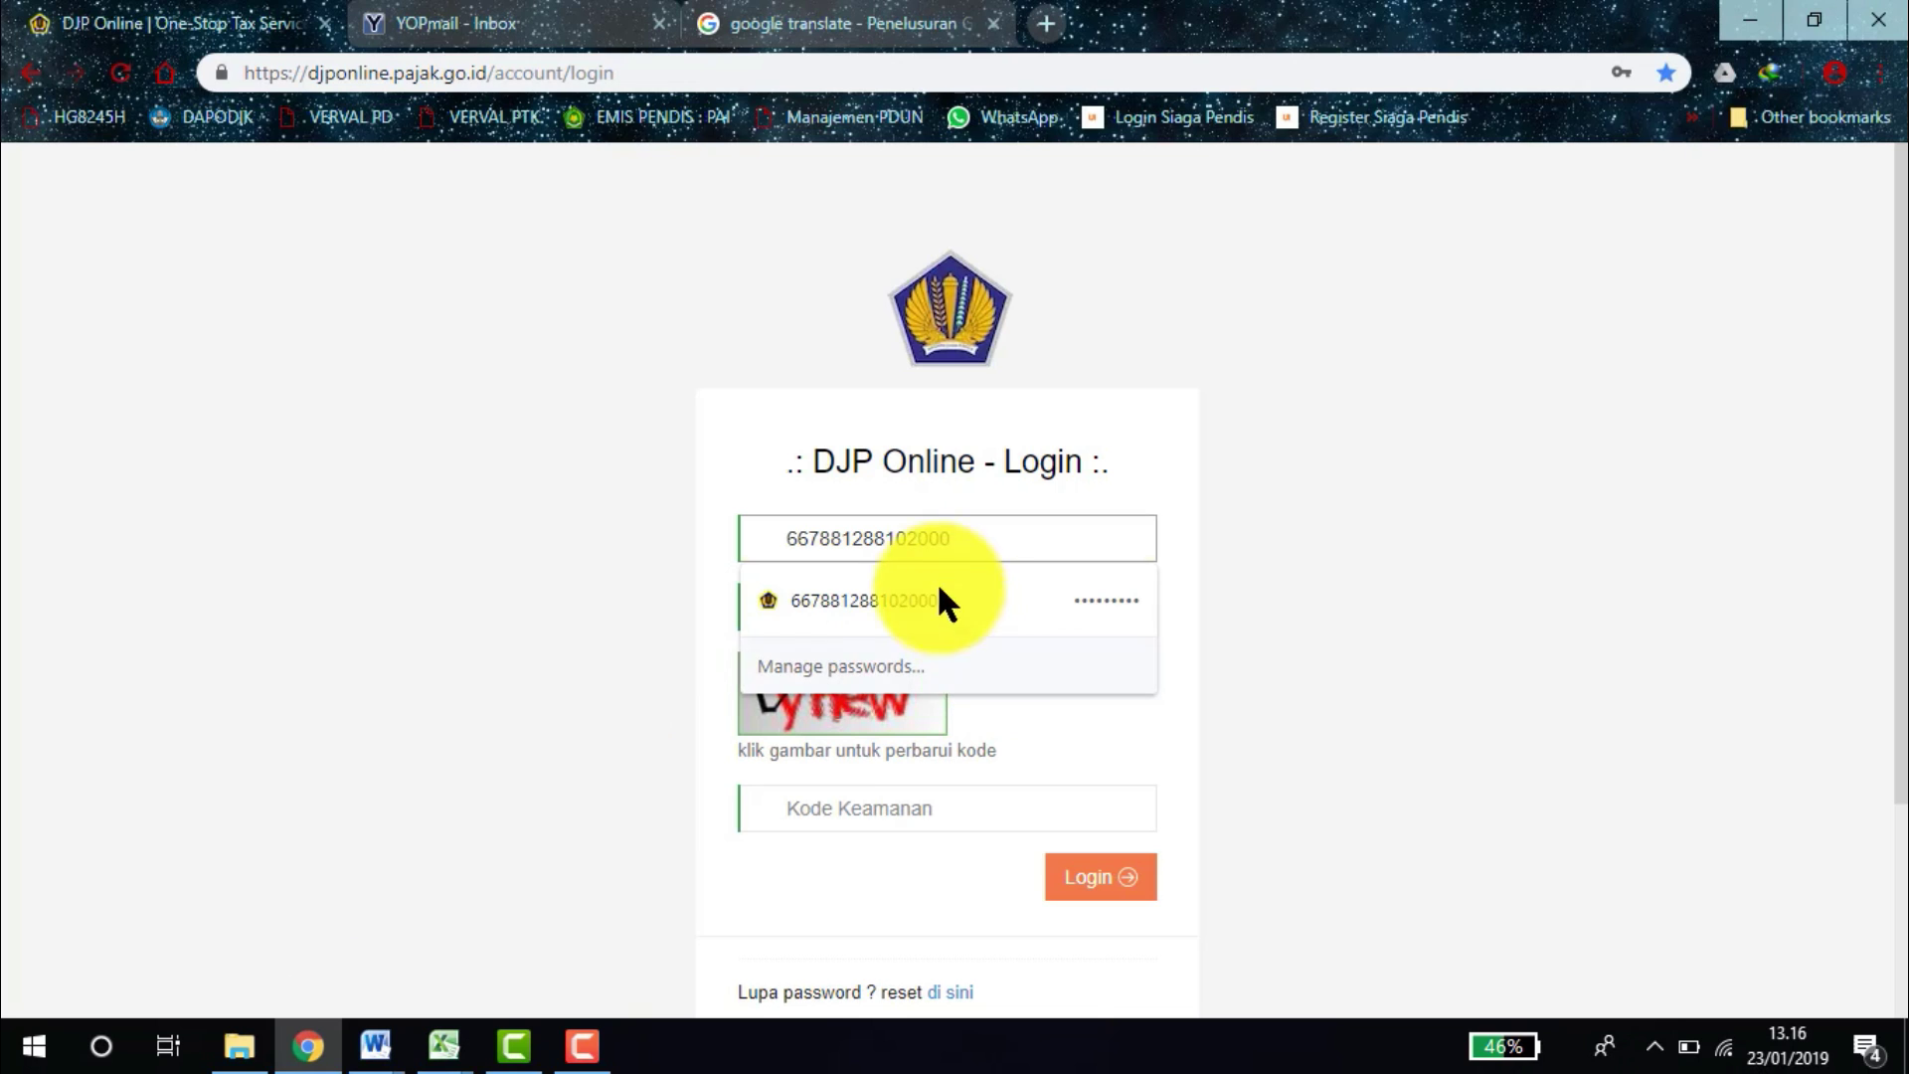
click(903, 596)
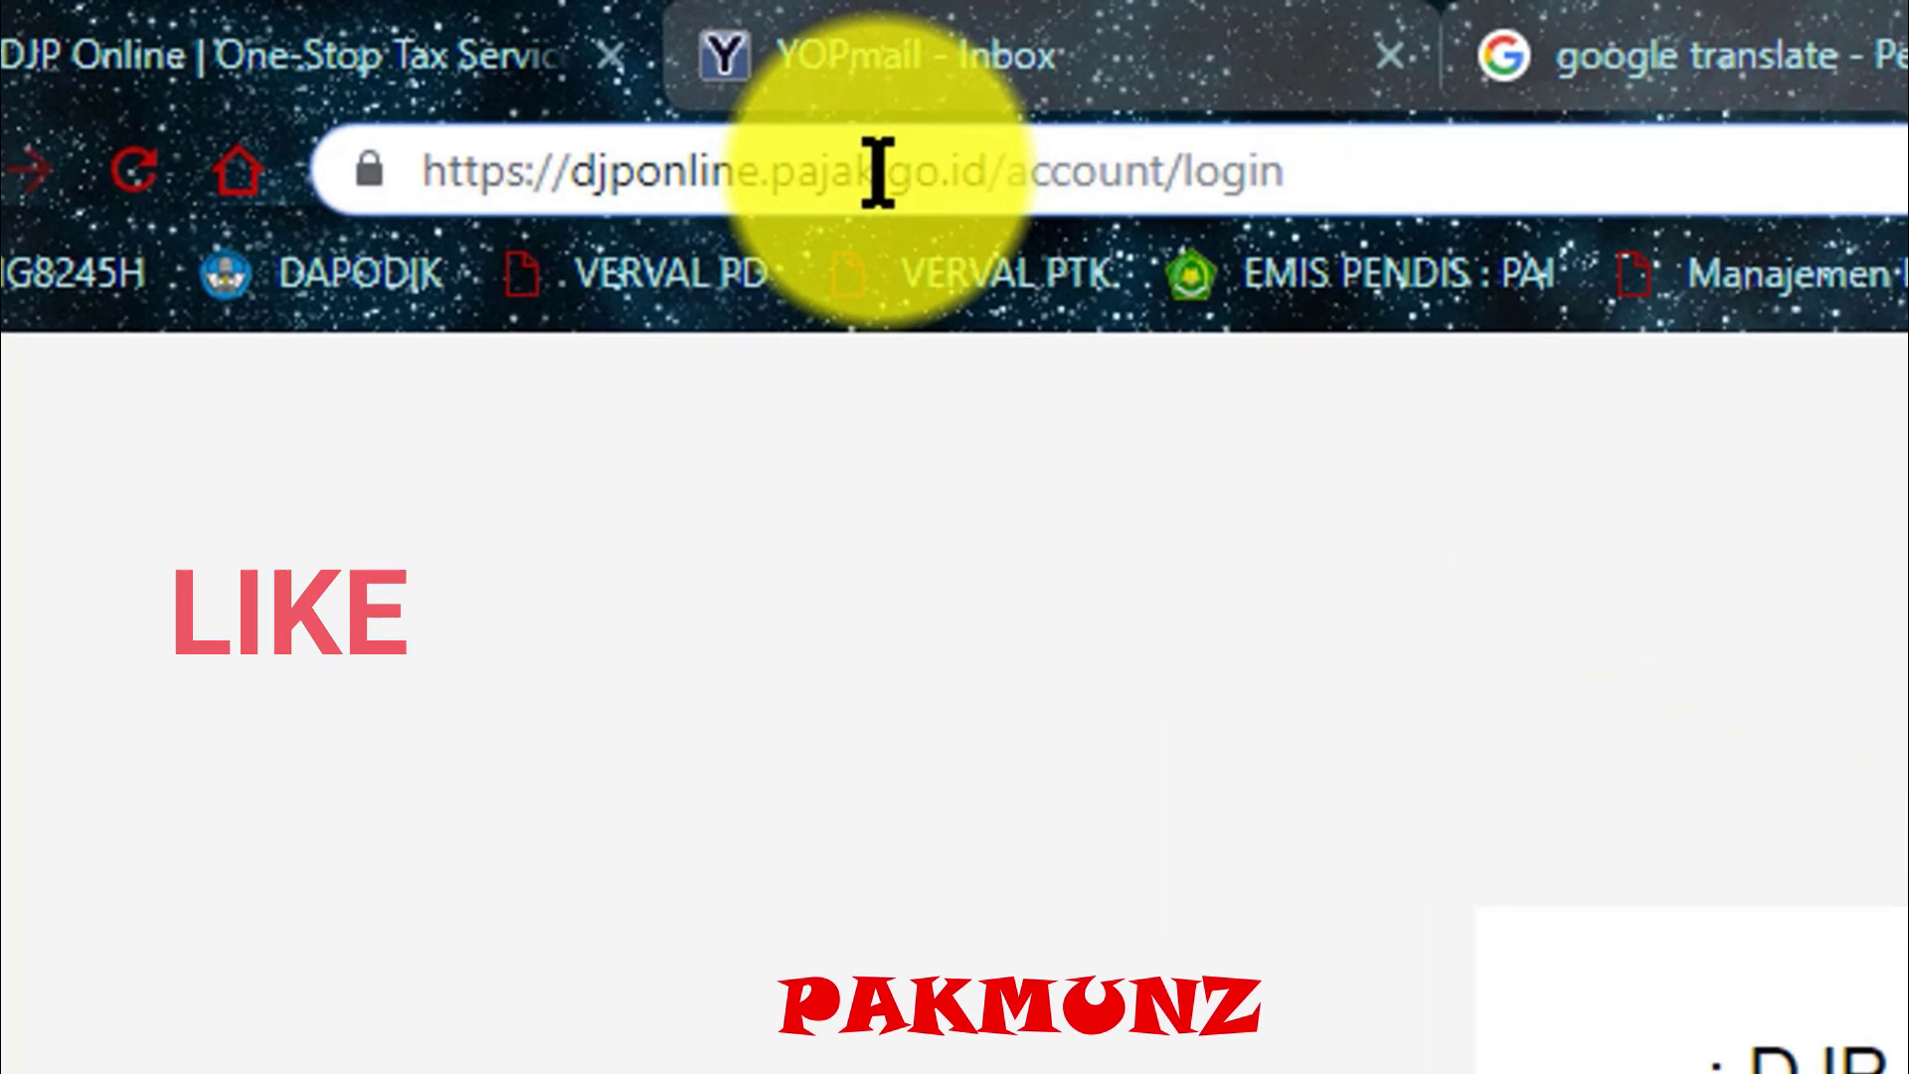
click(439, 74)
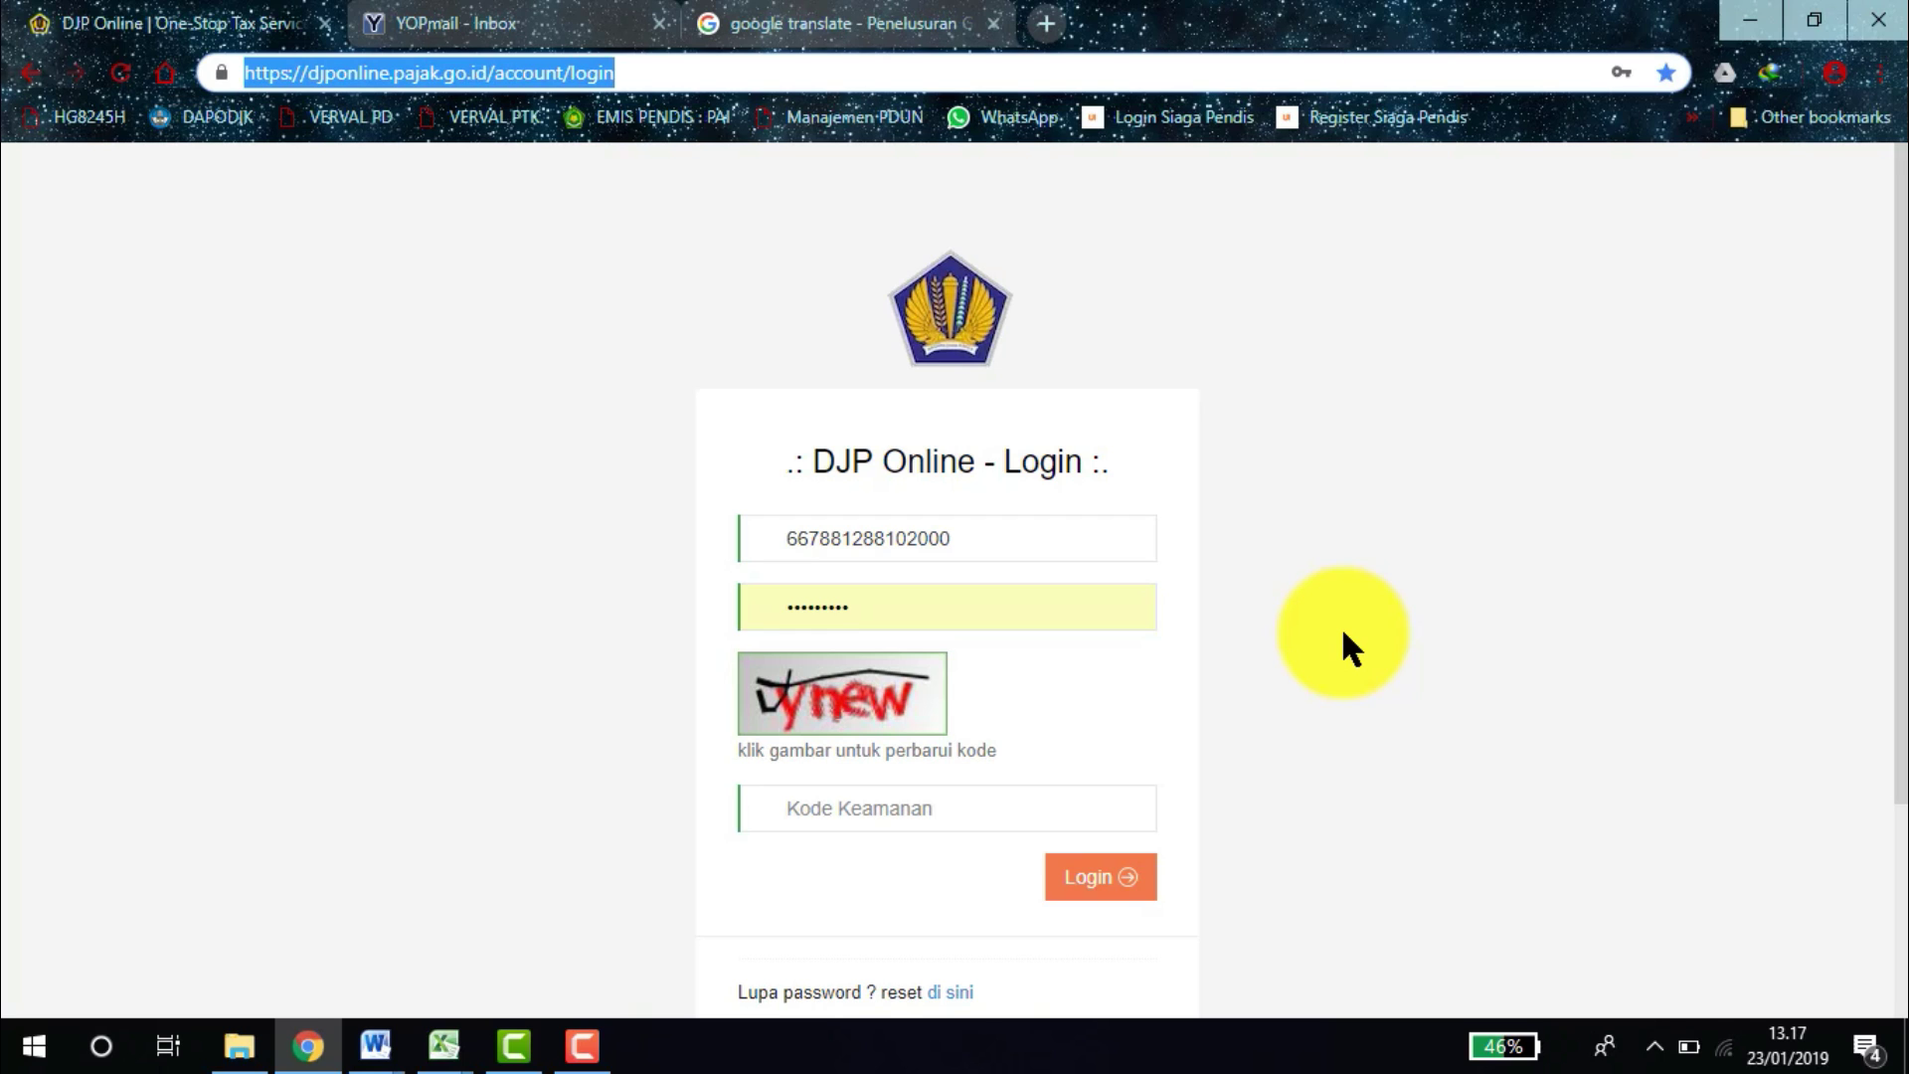
Enter the captcha security code and submit the login.
drag(1900, 503, 1901, 668)
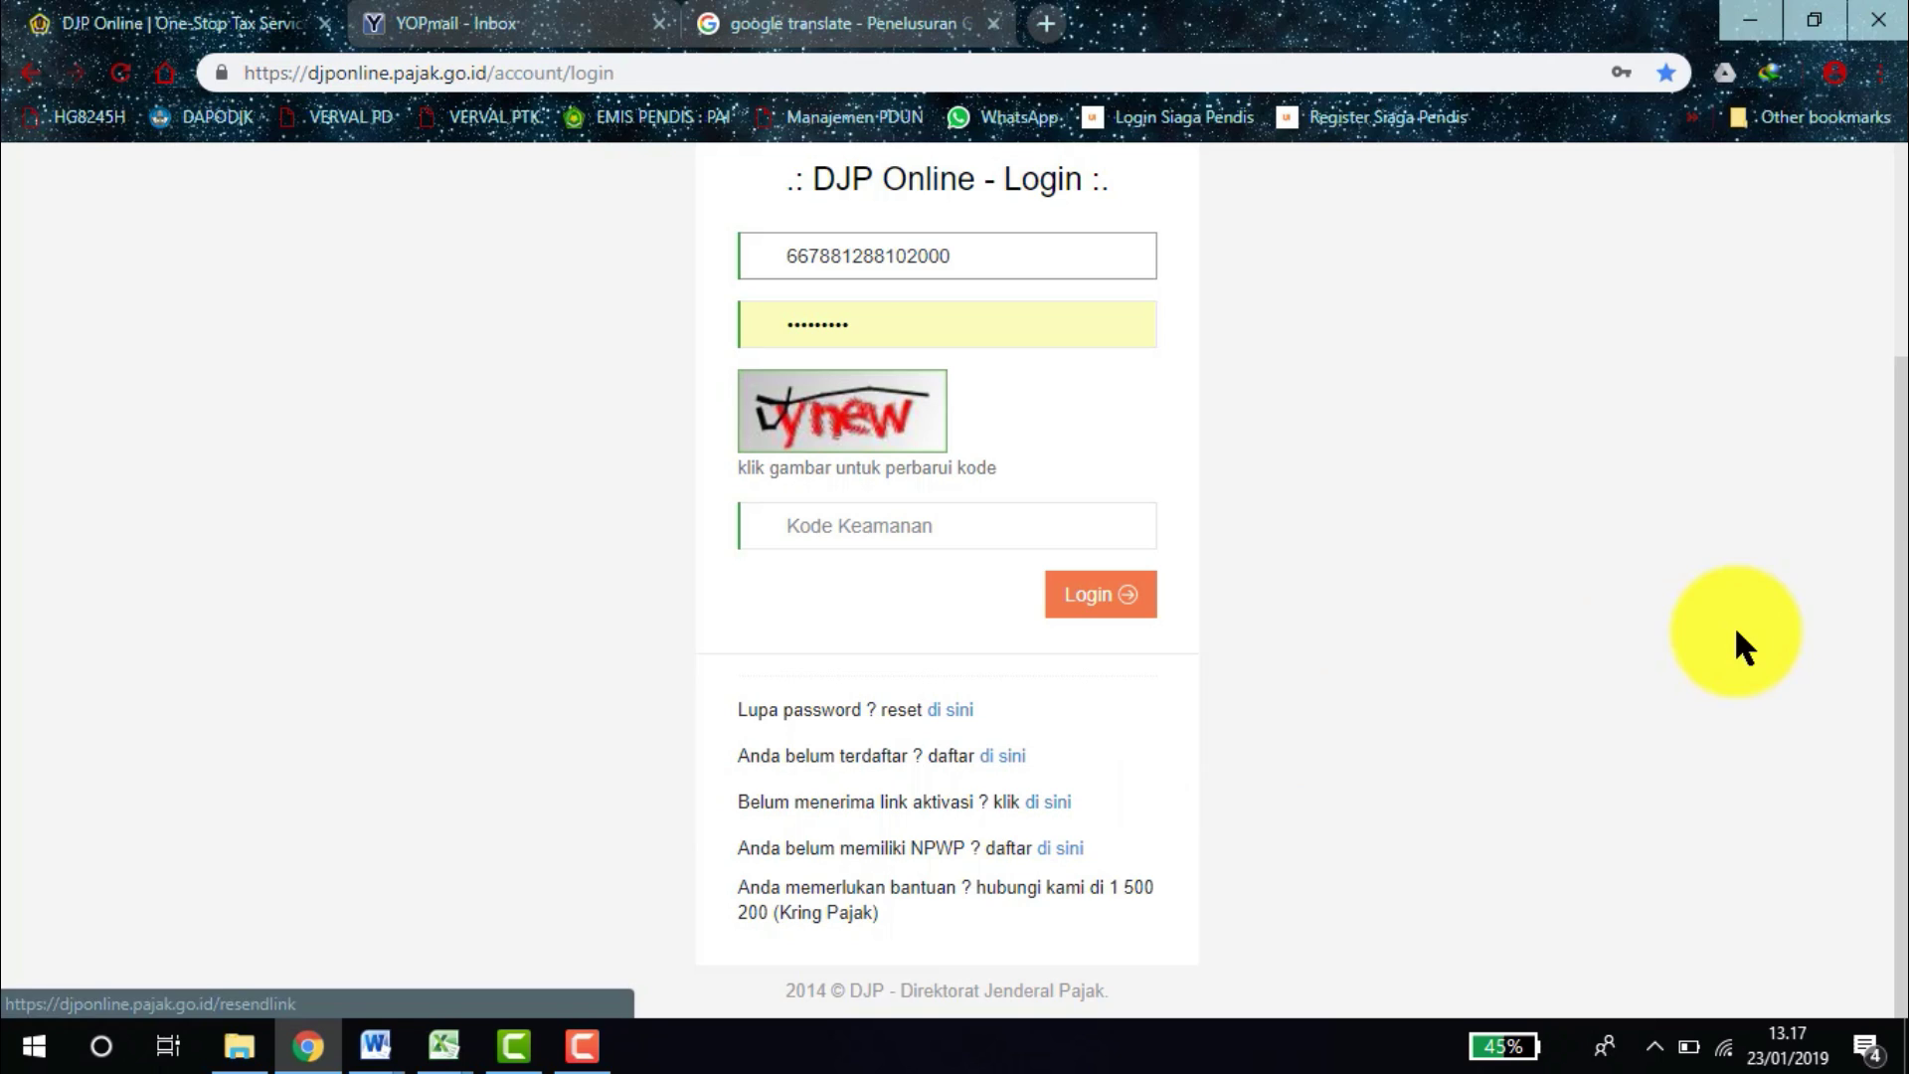
drag(1878, 592, 1874, 490)
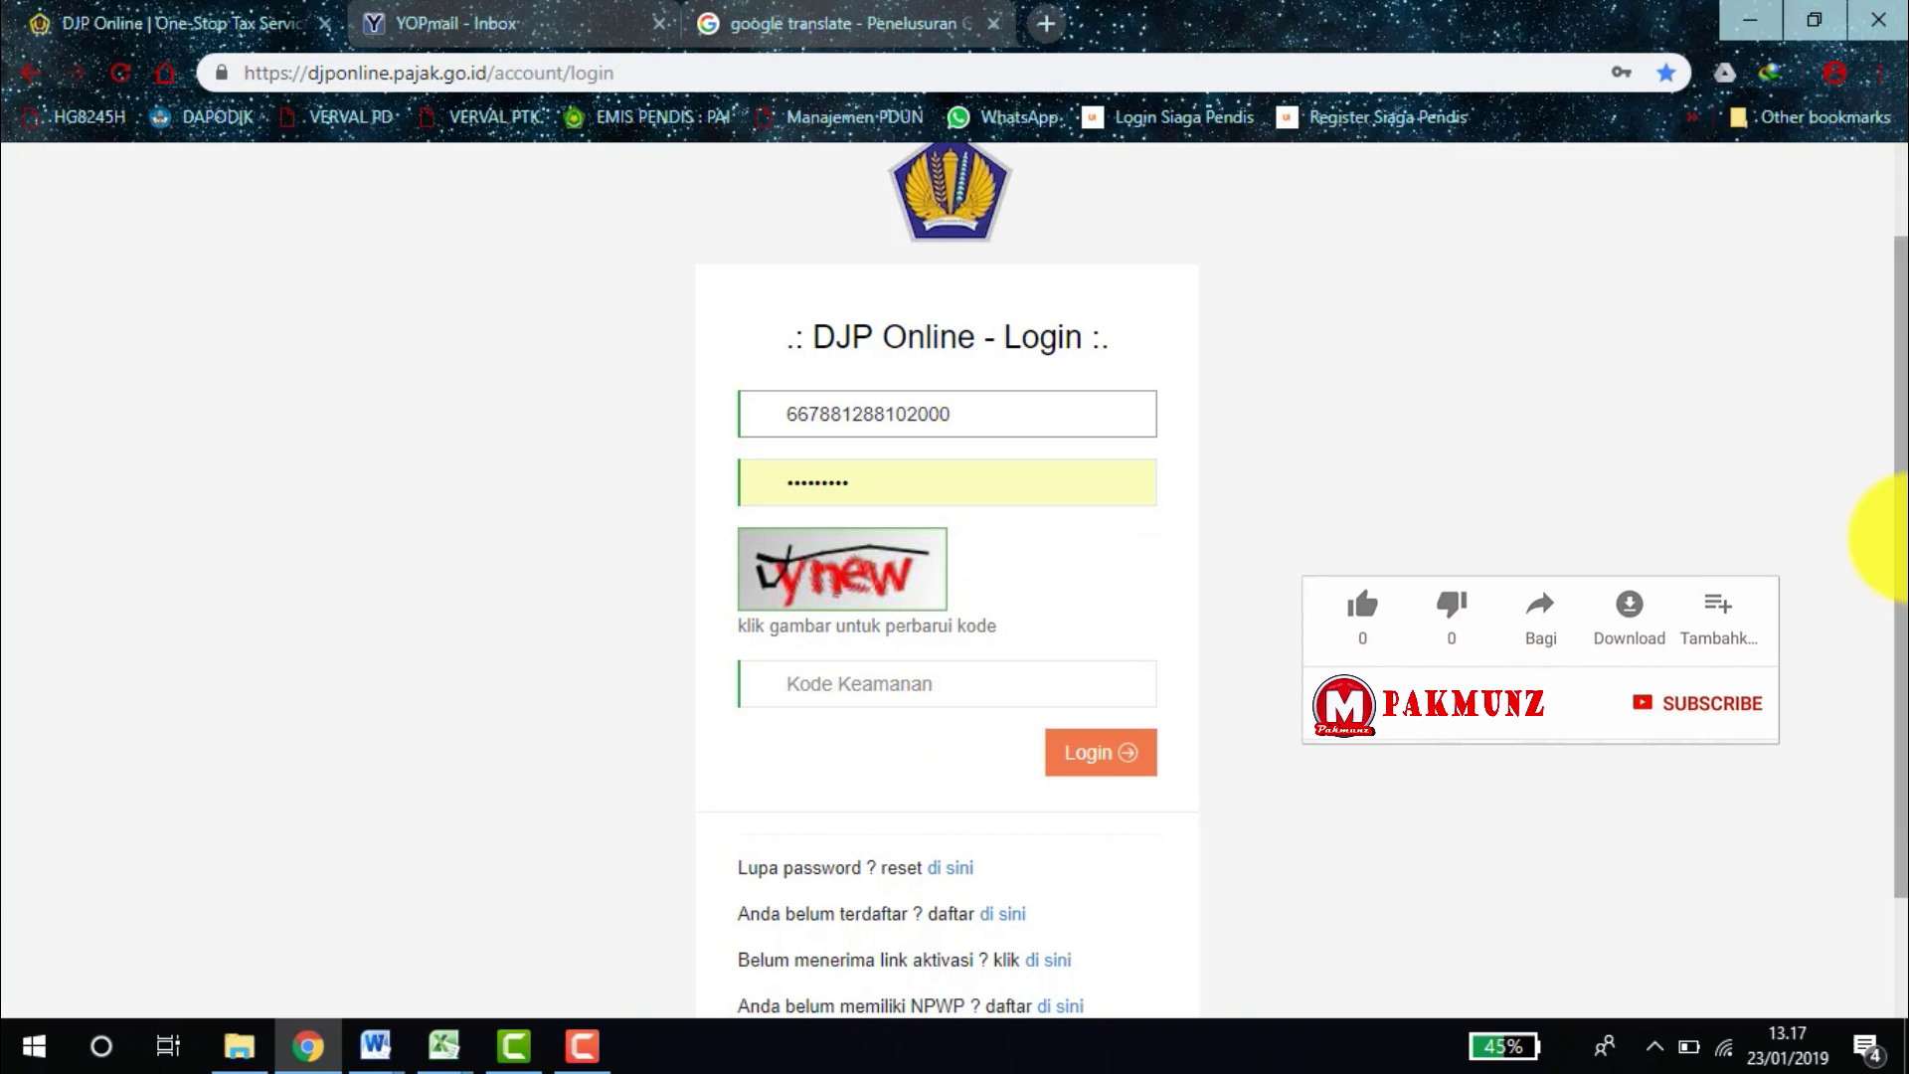
scroll(1874, 537, up, 1)
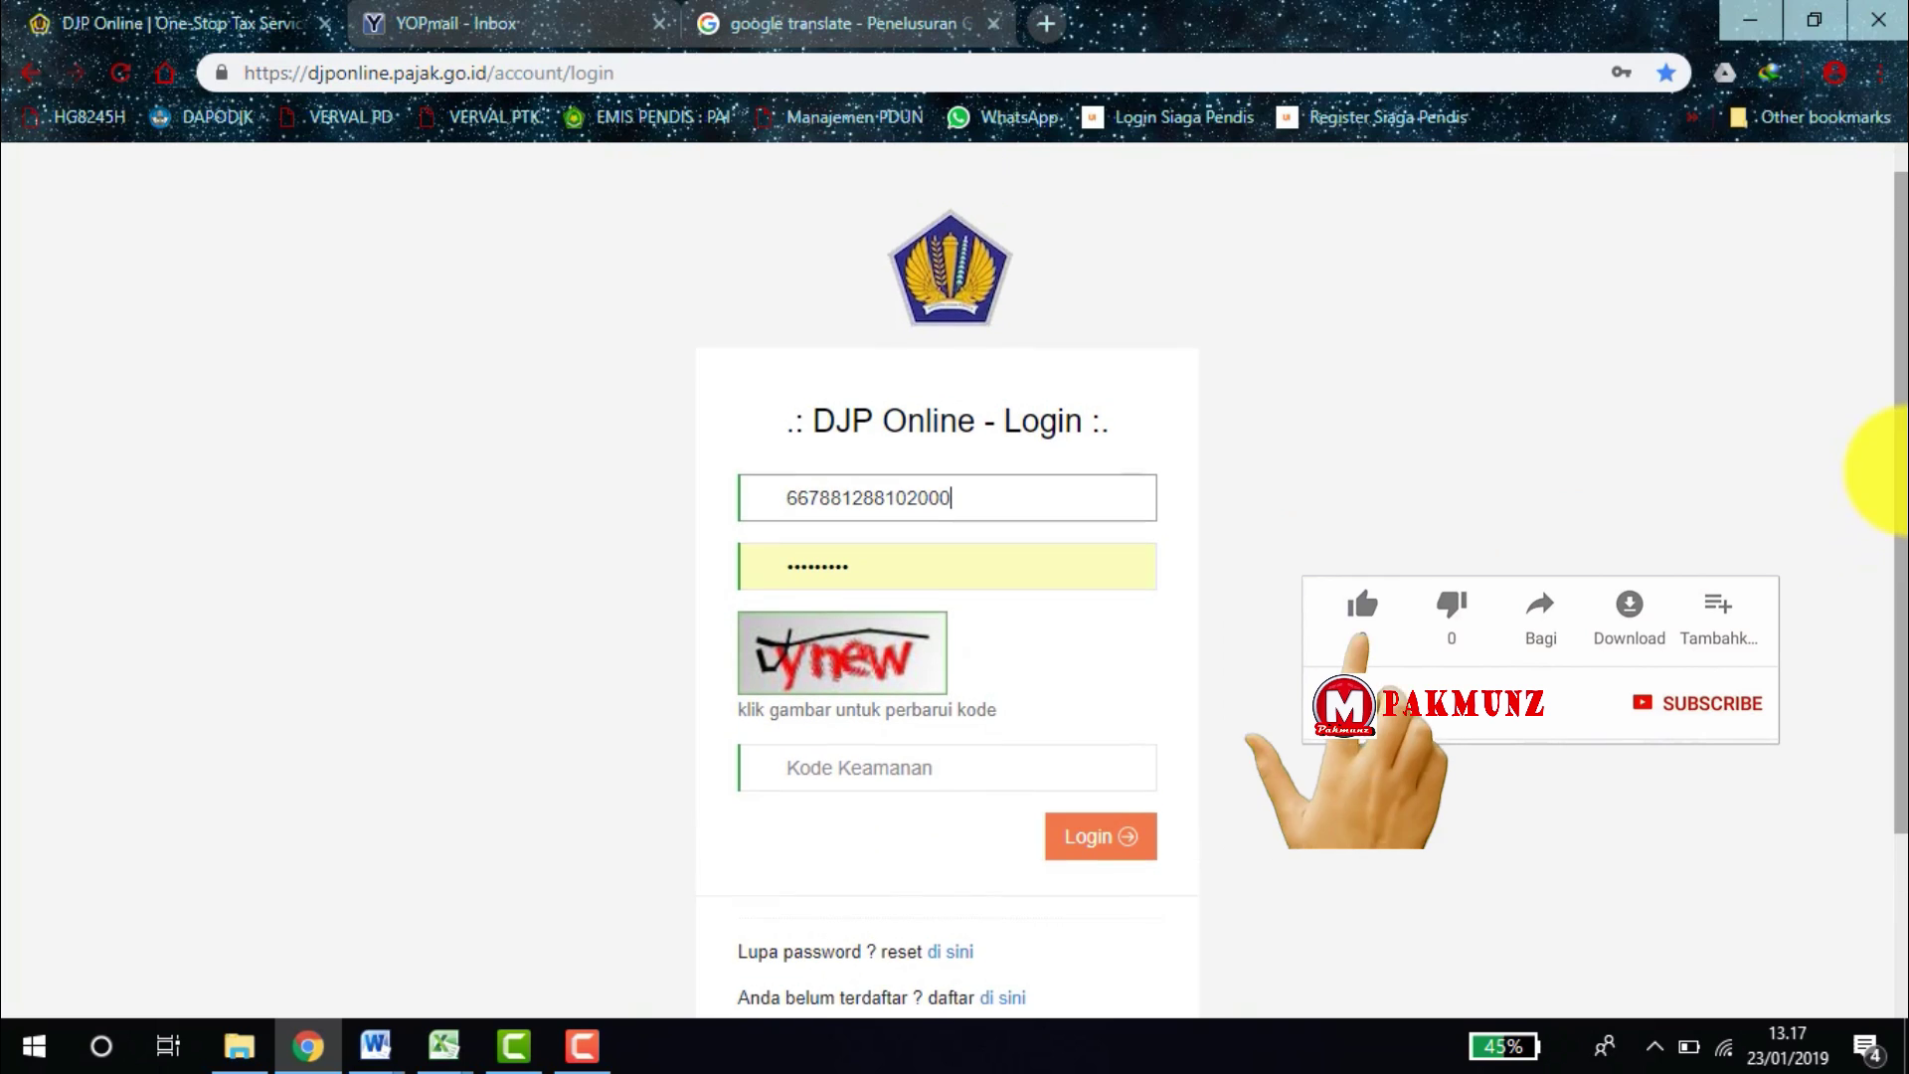
click(843, 780)
text(ynew)
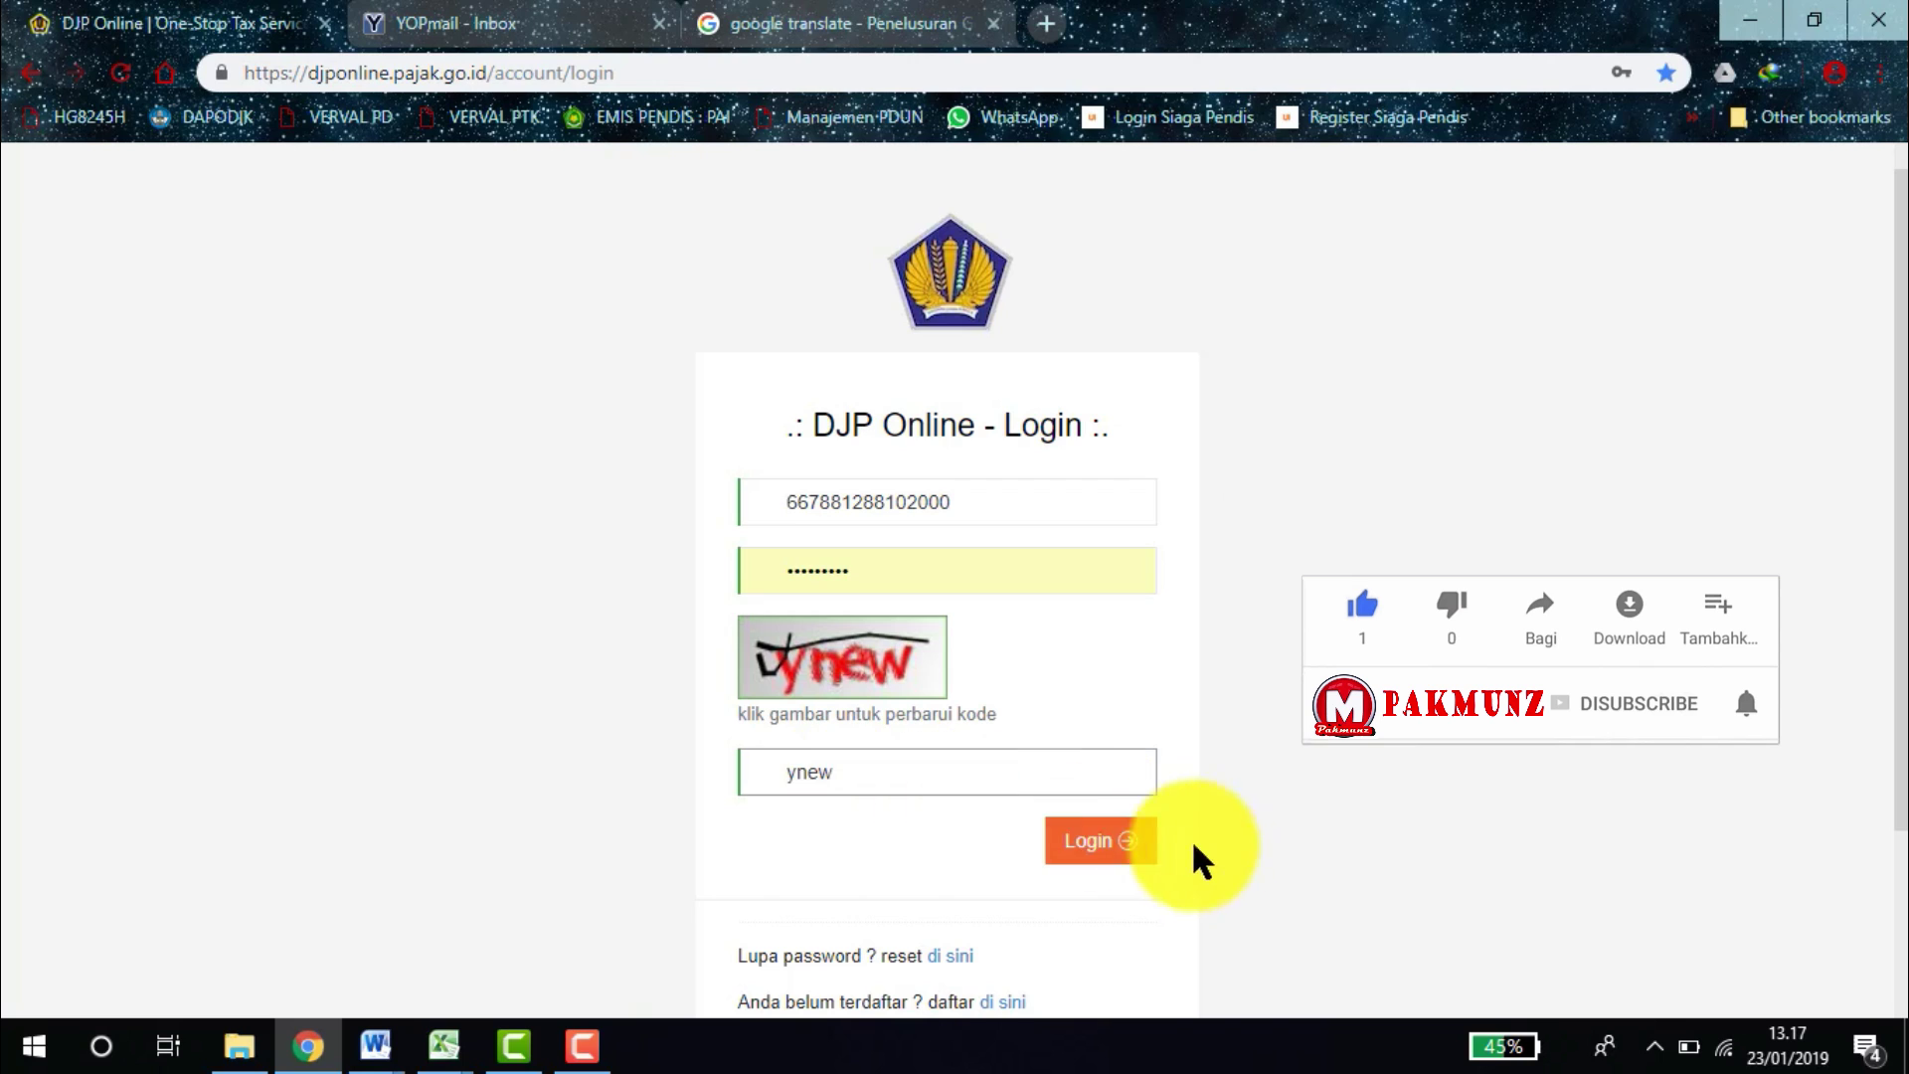
click(1100, 841)
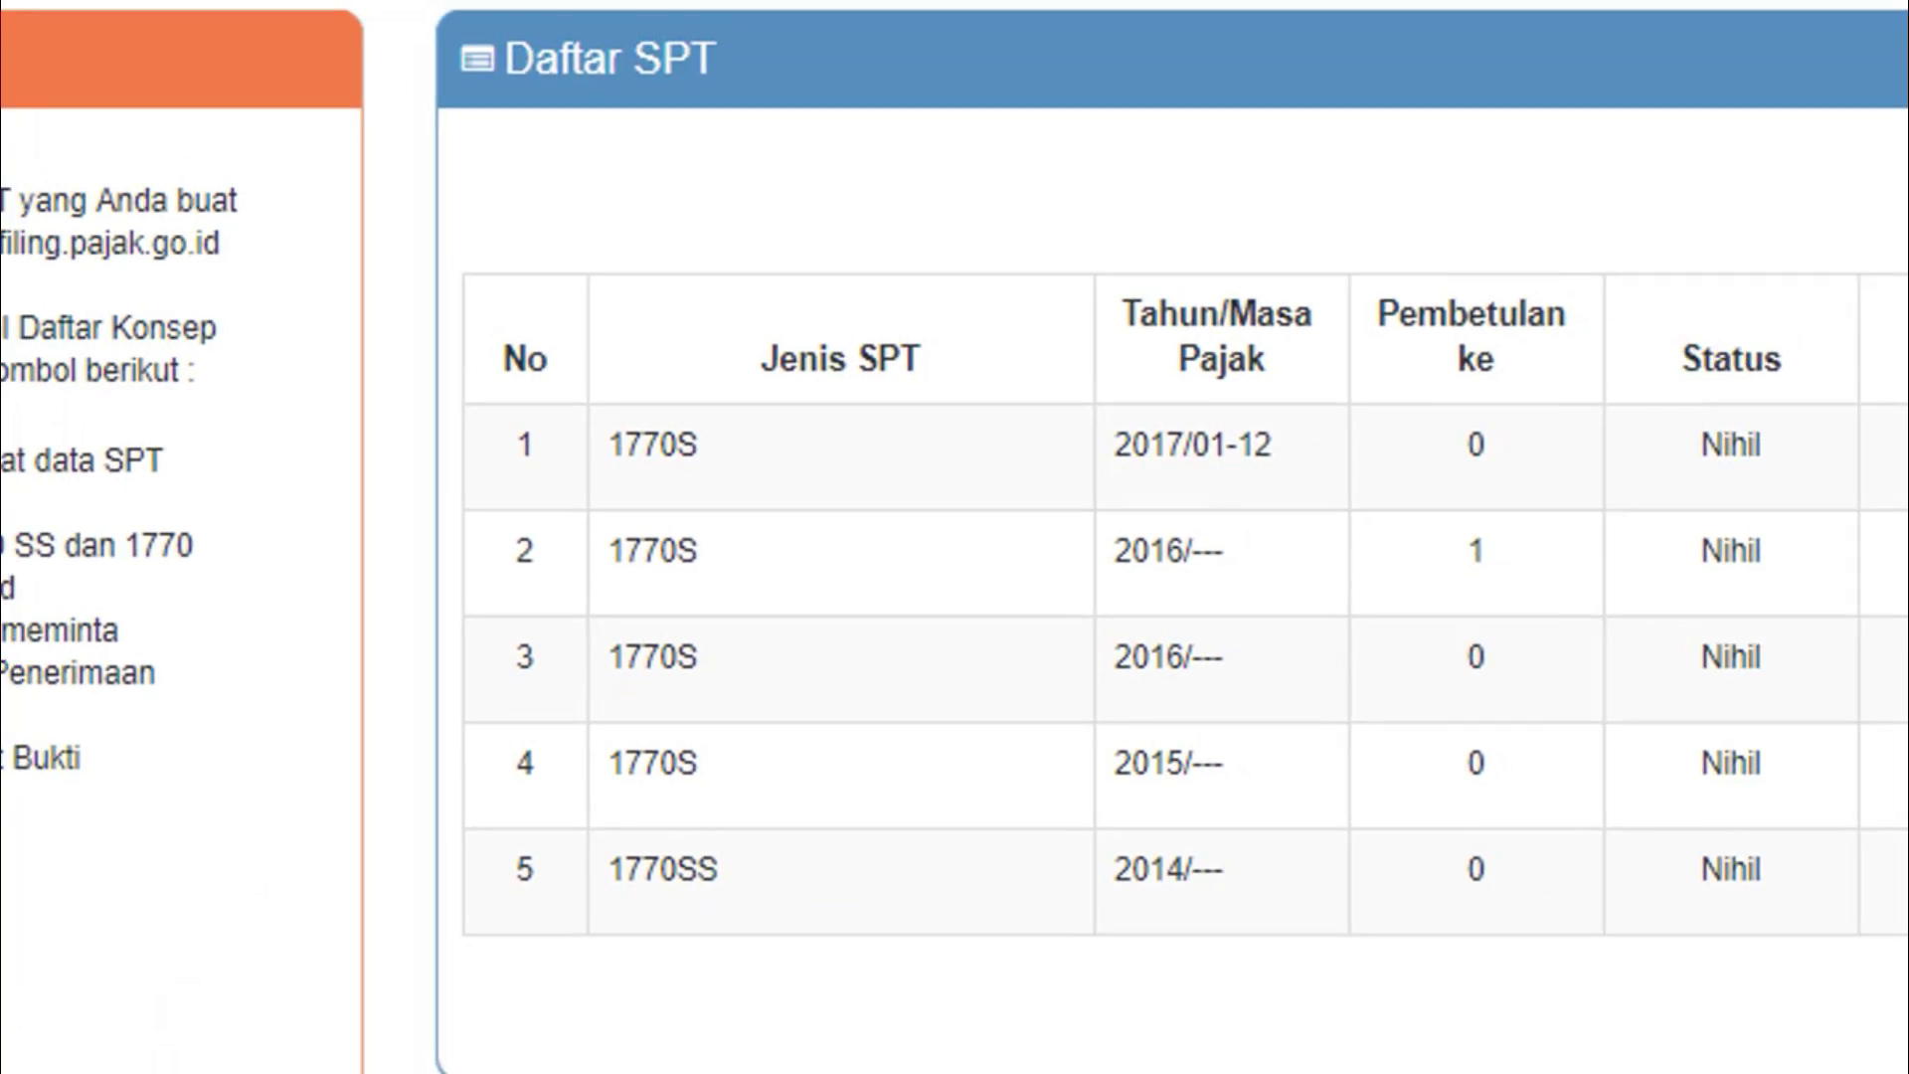
Return to the Excel workbook's Data Pegawai sheet.
mouse_move(433, 1004)
click(348, 936)
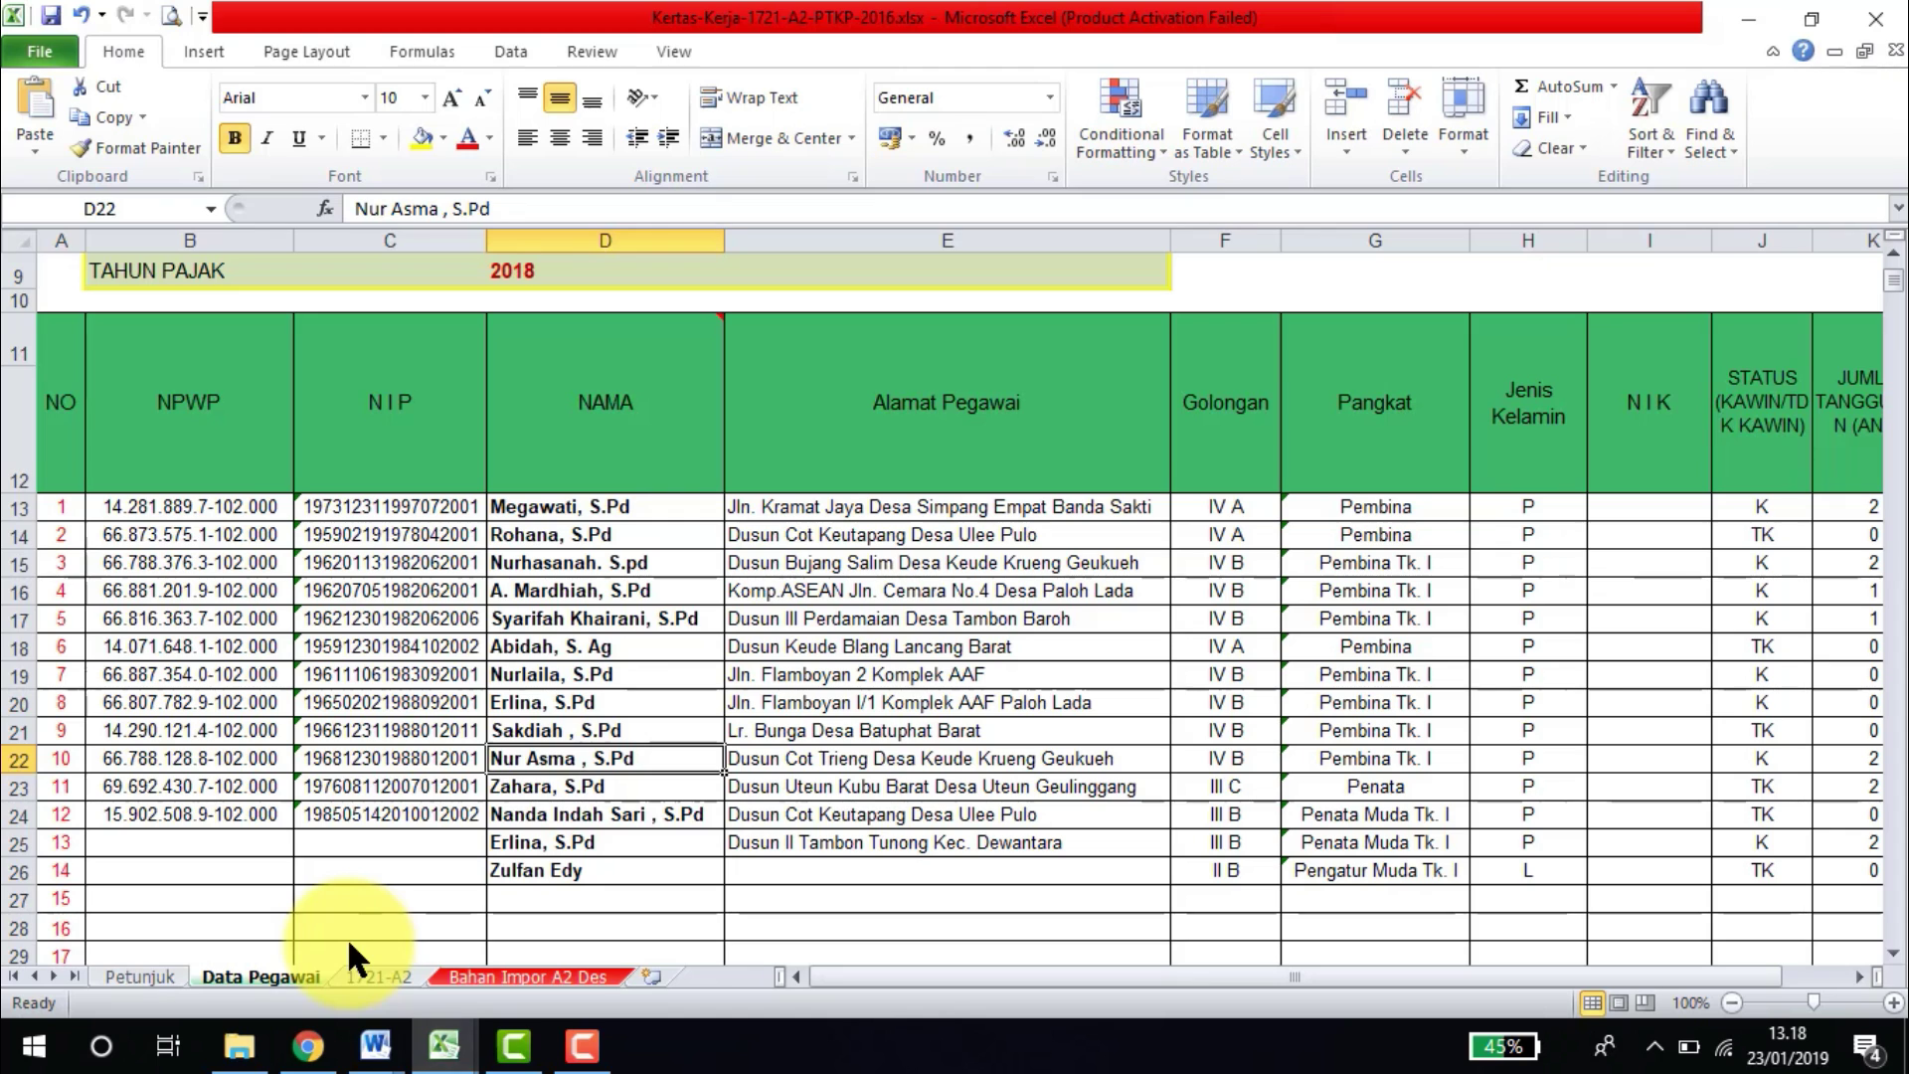
click(843, 612)
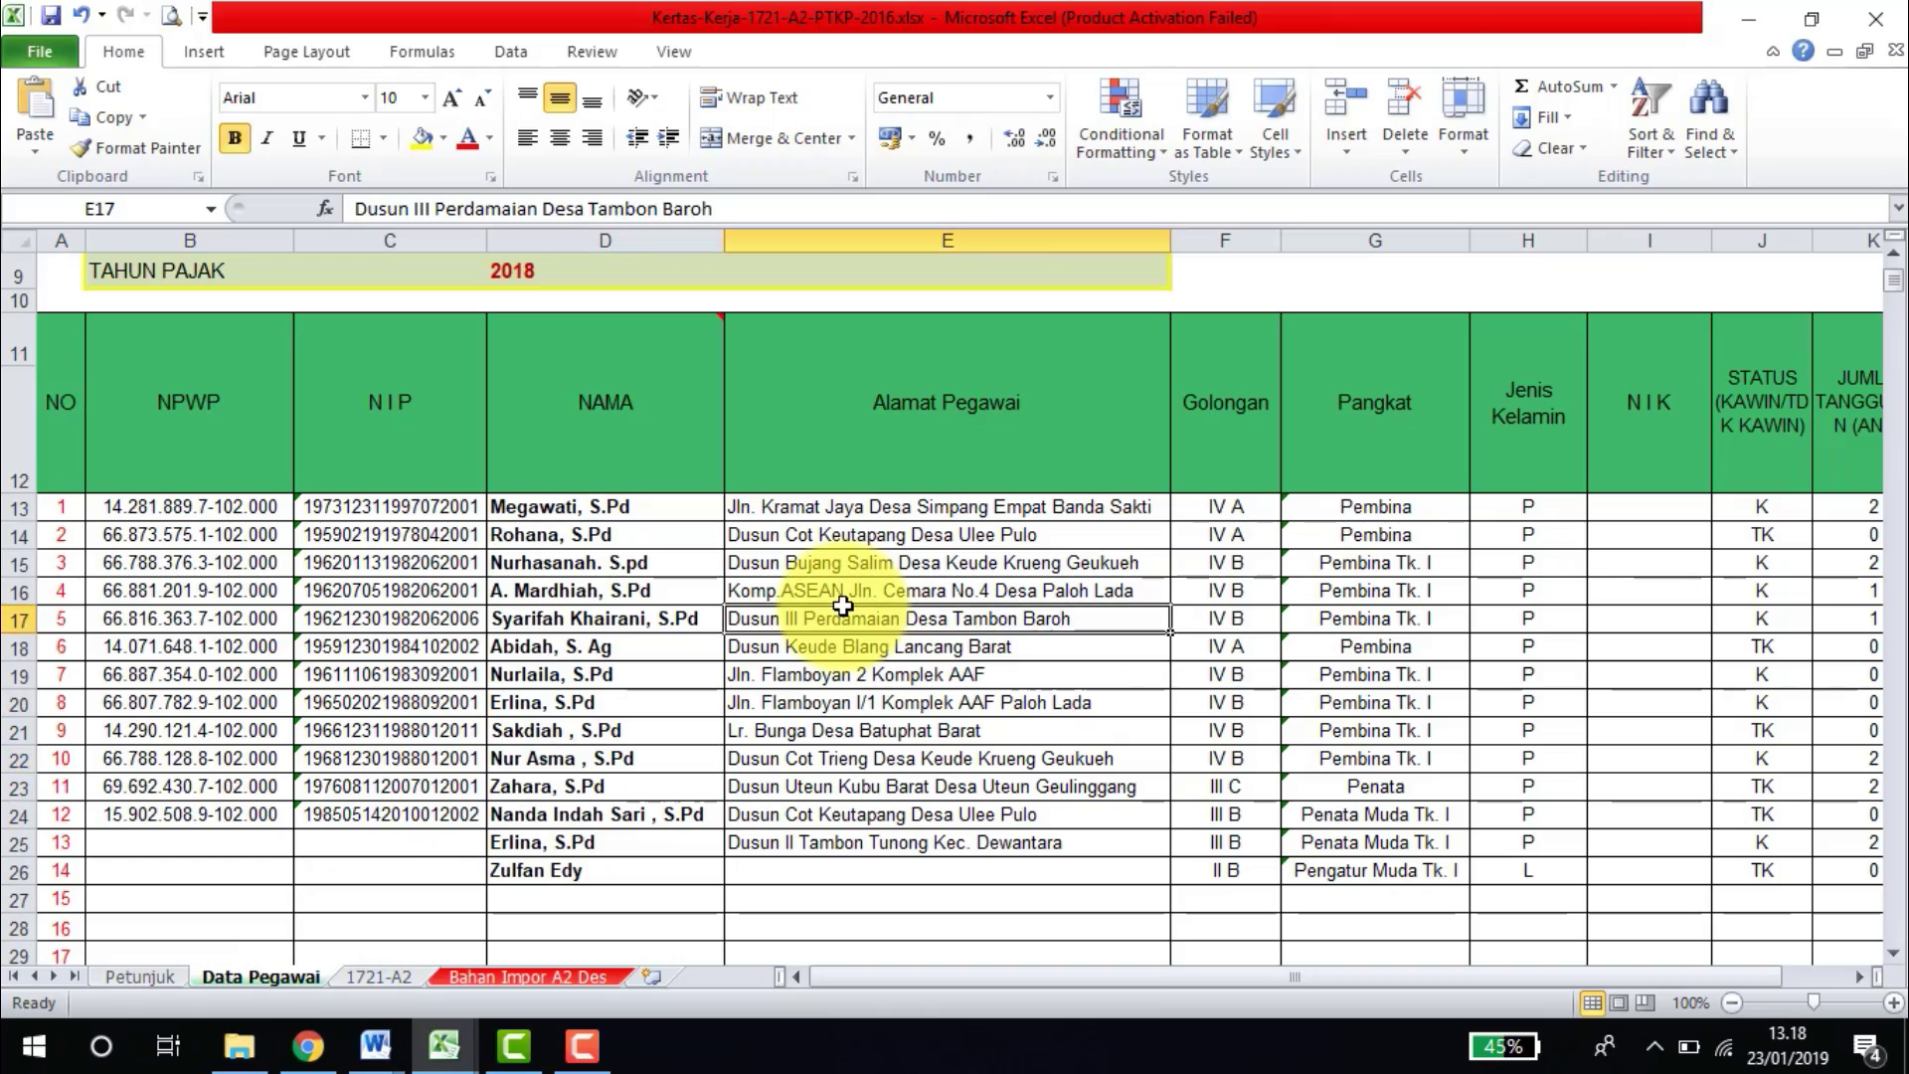
key(Right)
key(Right)
key(Right)
key(Right)
key(Right)
key(Right)
key(Right)
key(Right)
key(Right)
key(Right)
key(Right)
key(Right)
key(Right)
key(Right)
key(Right)
key(Right)
key(Right)
key(Right)
key(Right)
key(Right)
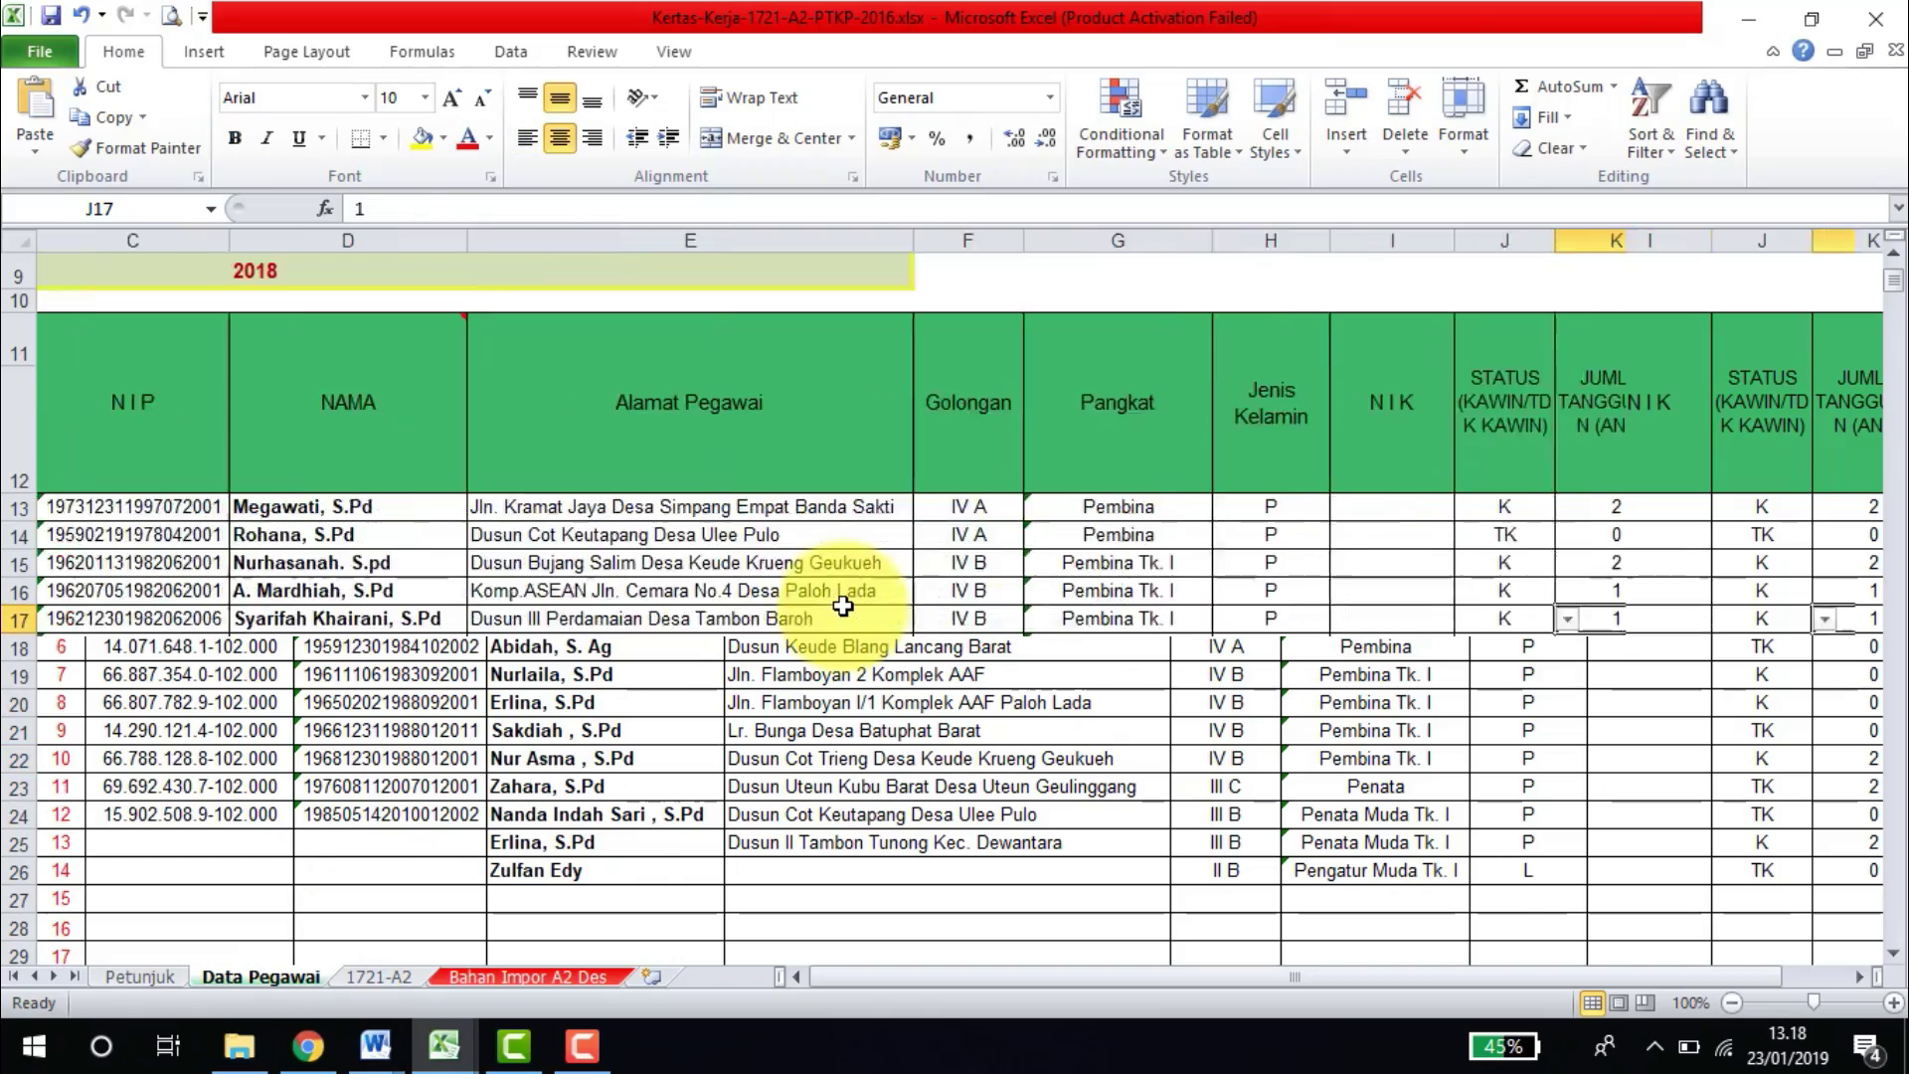
key(Left)
key(Left)
key(Left)
key(Left)
key(Left)
key(Left)
key(Left)
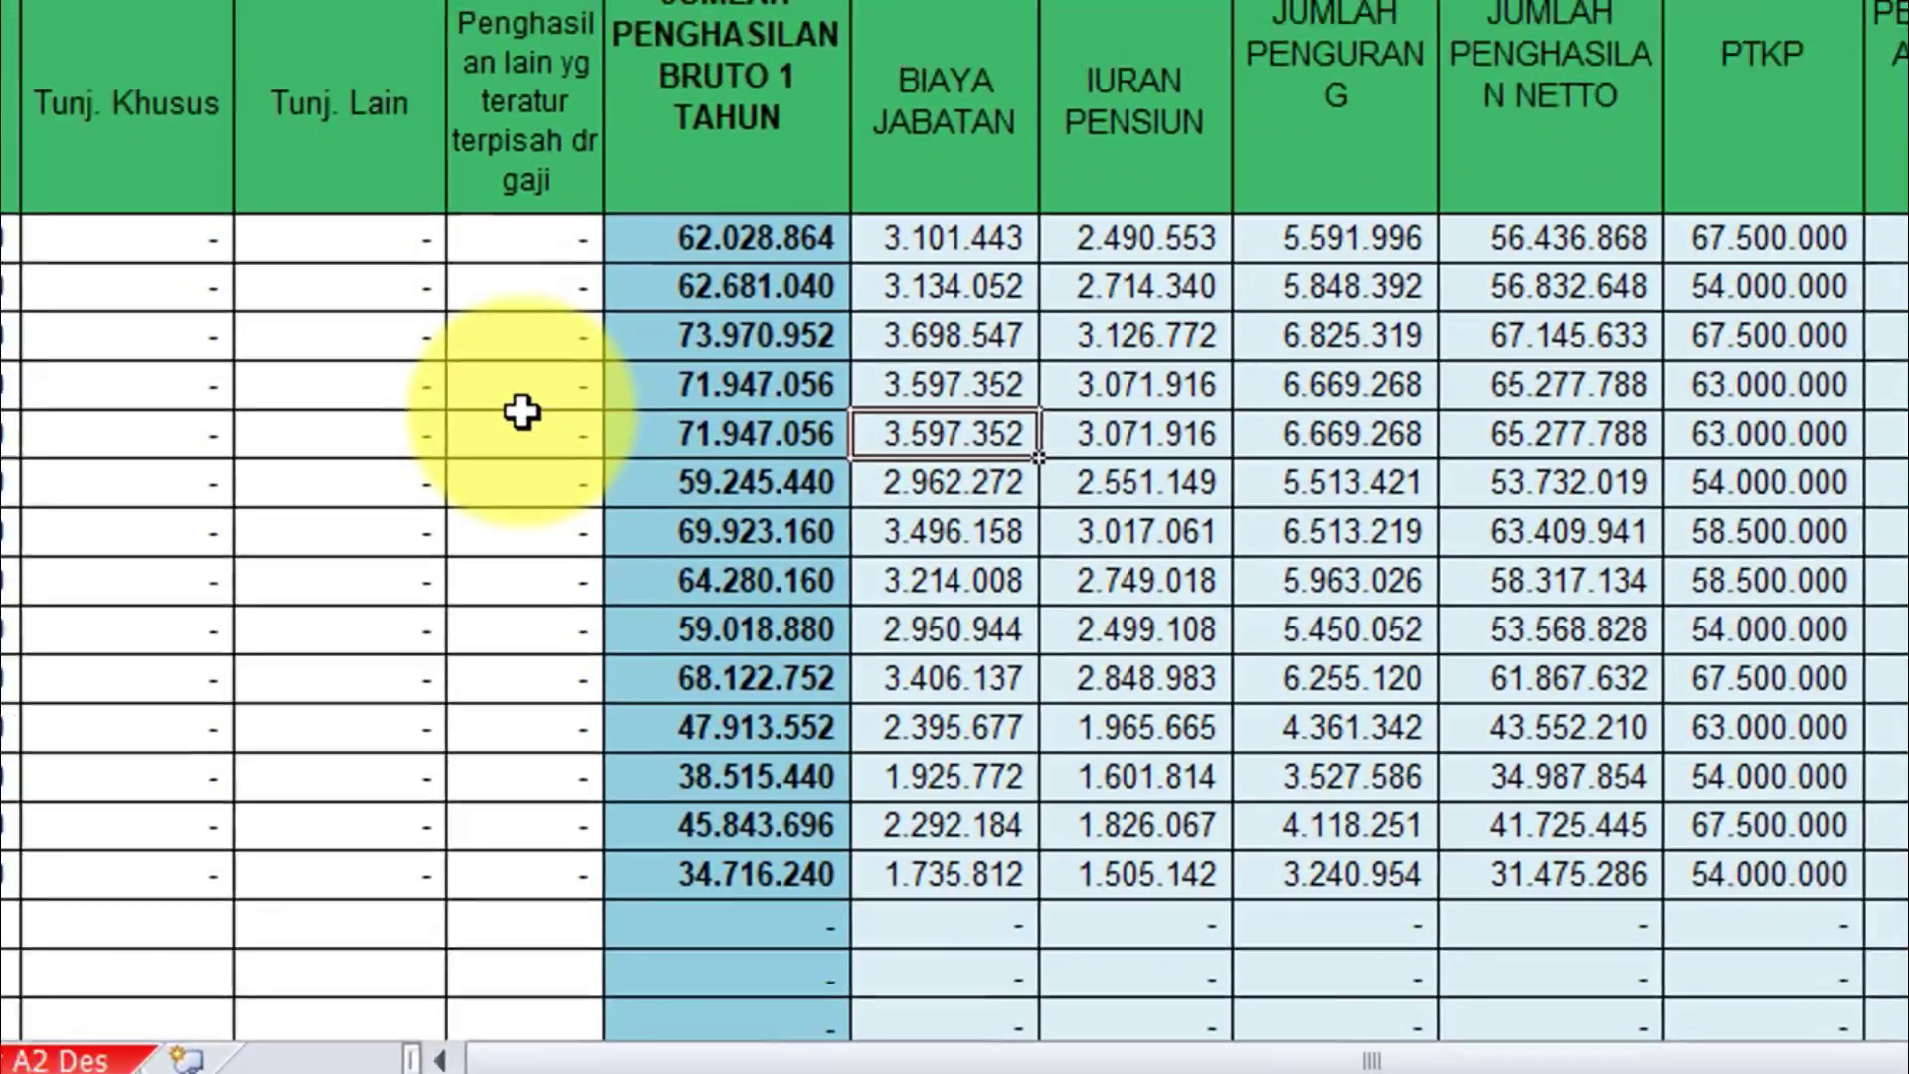
key(Left)
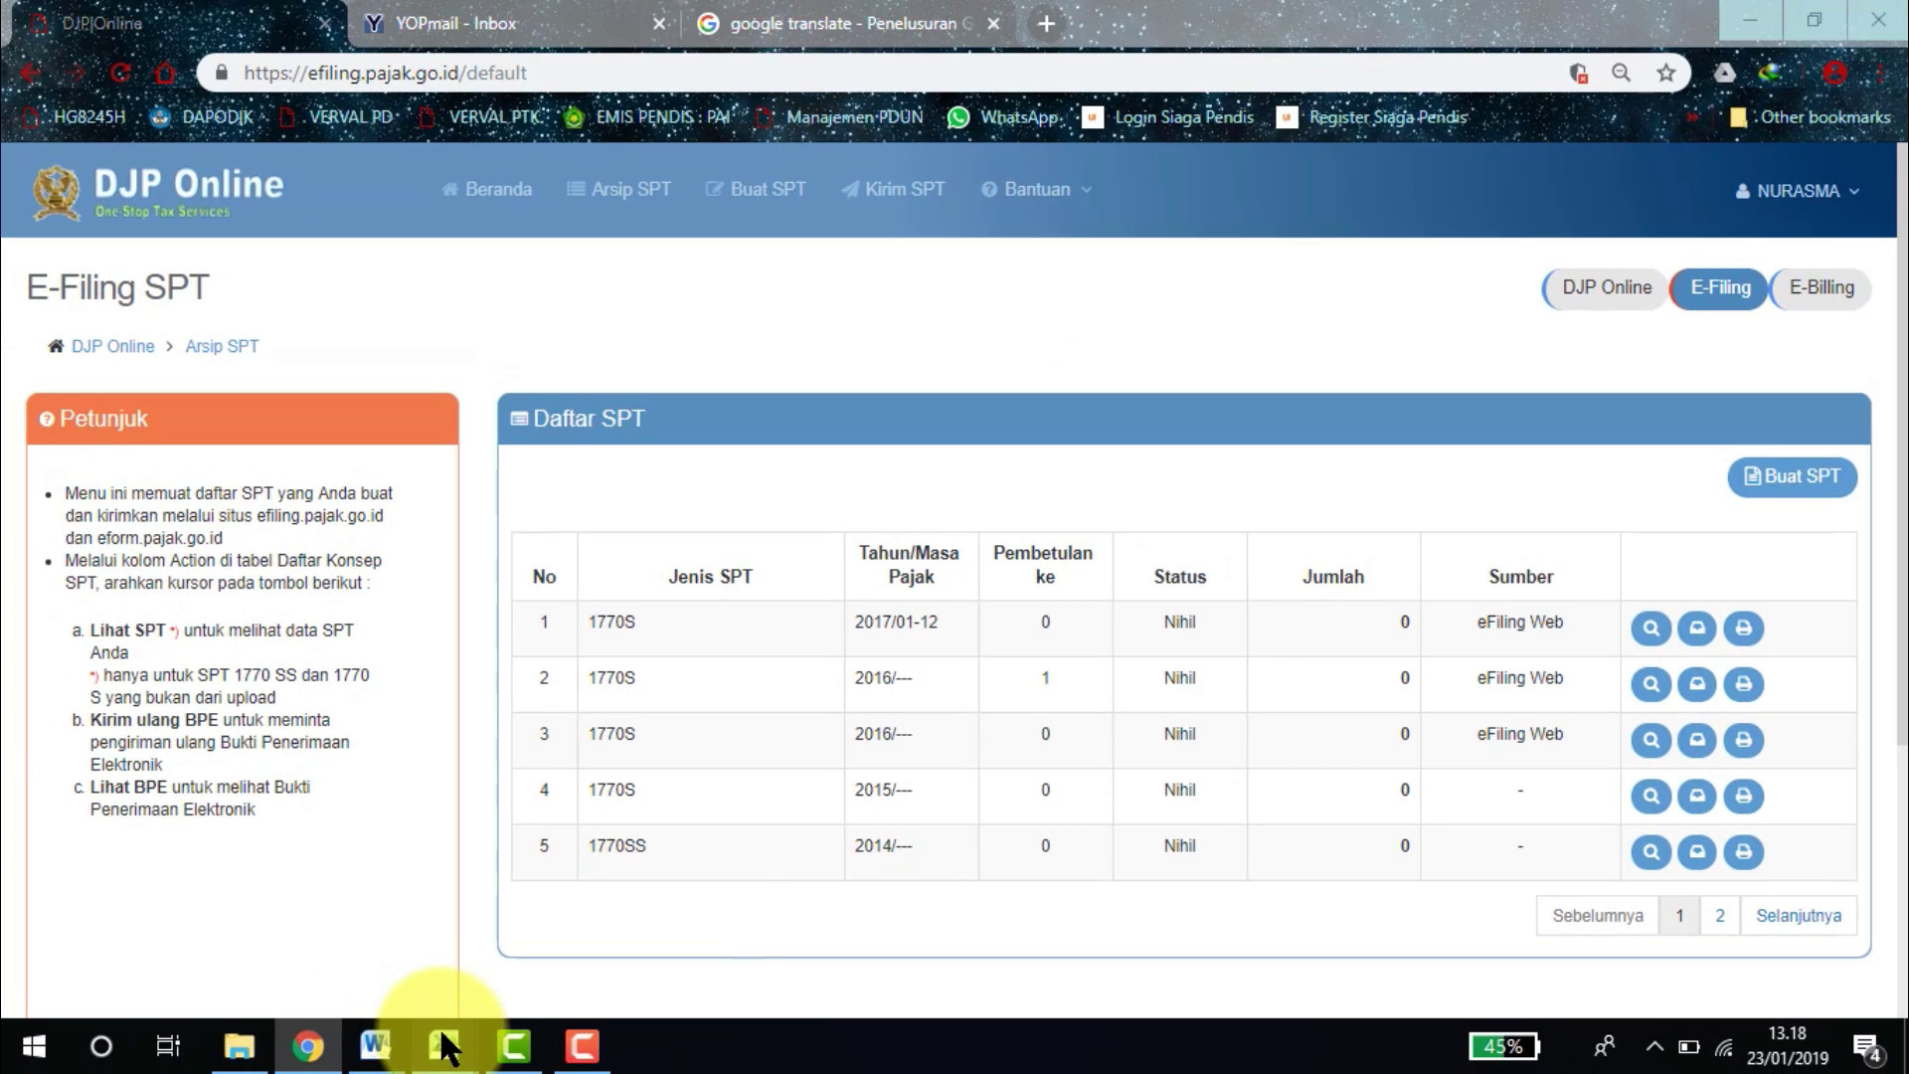
mouse_move(445, 1046)
click(353, 944)
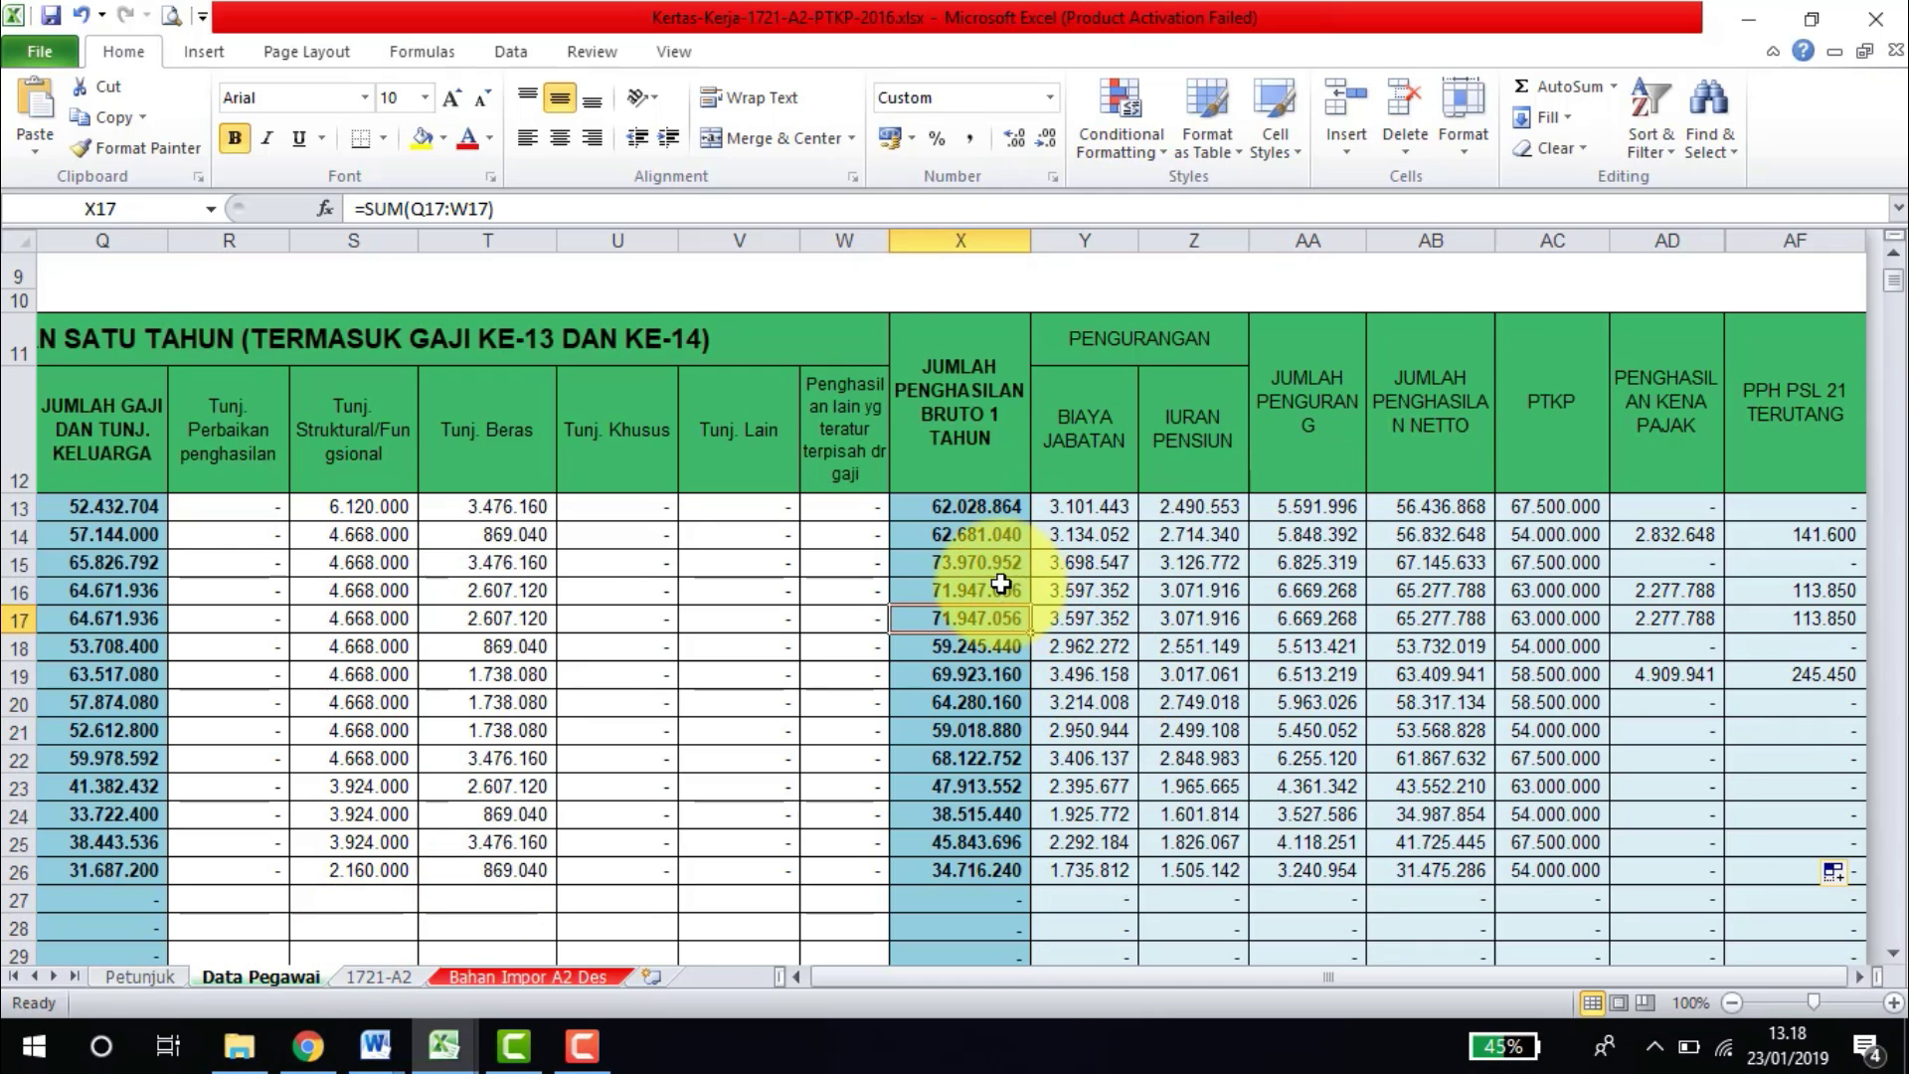
click(834, 629)
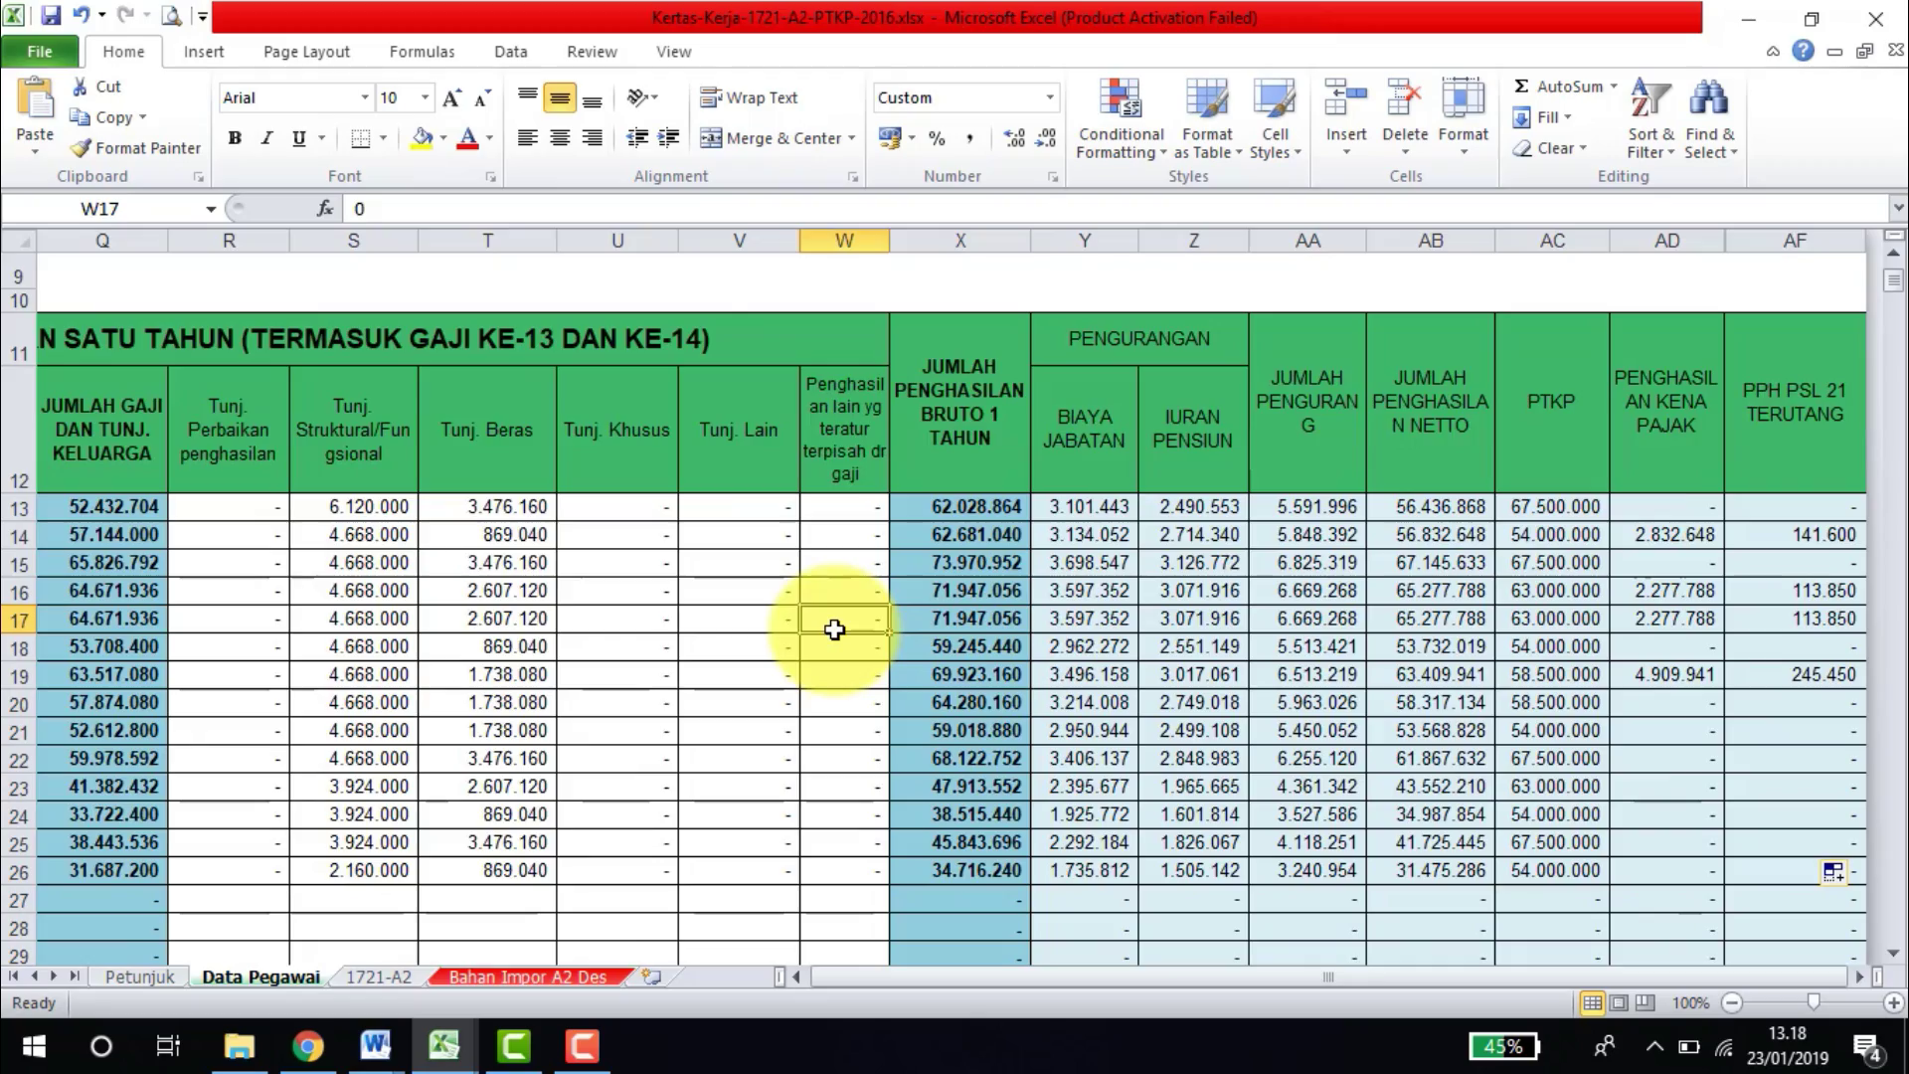
key(Left)
key(Left)
key(Left)
key(Left)
key(Left)
key(Left)
key(Left)
key(Left)
key(Left)
key(Left)
key(Left)
key(Left)
key(Left)
key(Left)
key(Left)
key(Left)
key(Left)
key(Left)
key(Left)
key(Left)
key(Down)
key(Right)
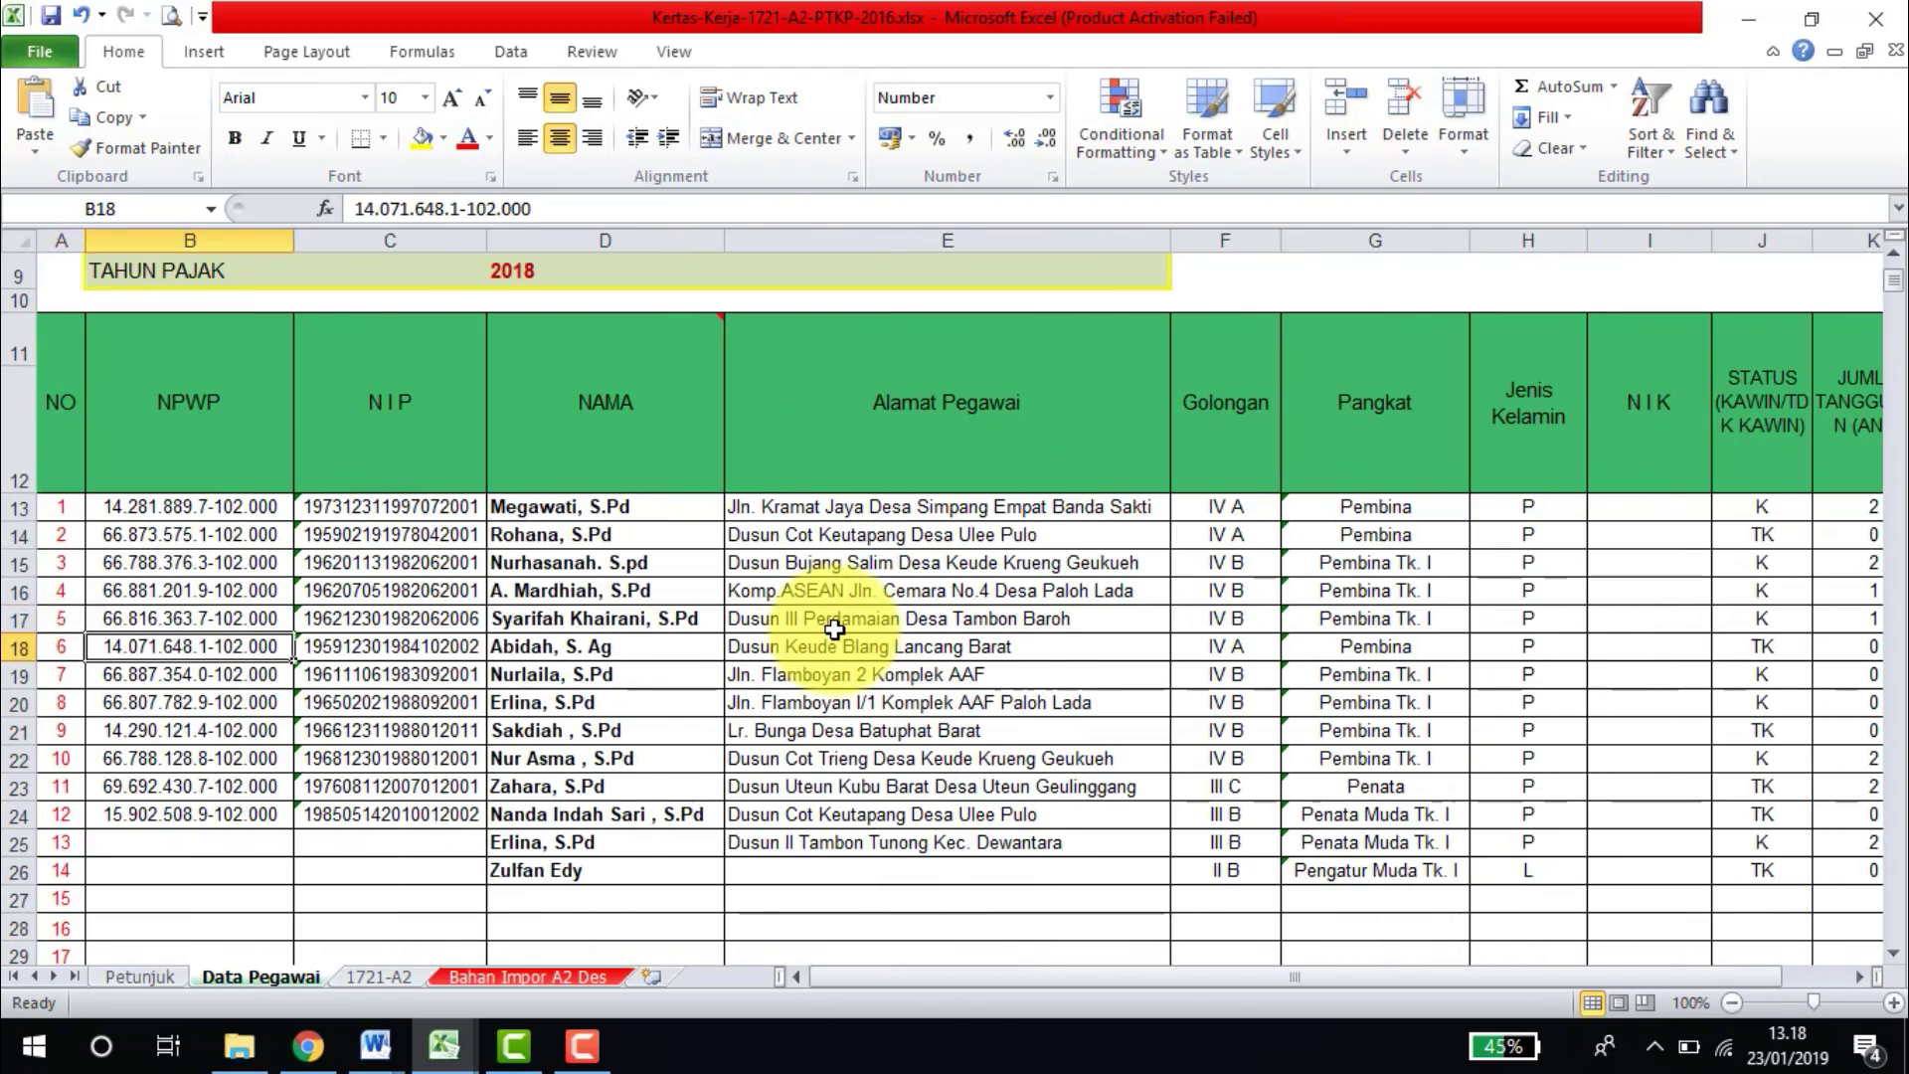
key(Right)
key(Right)
key(Down)
key(Down)
key(Down)
key(Down)
key(Right)
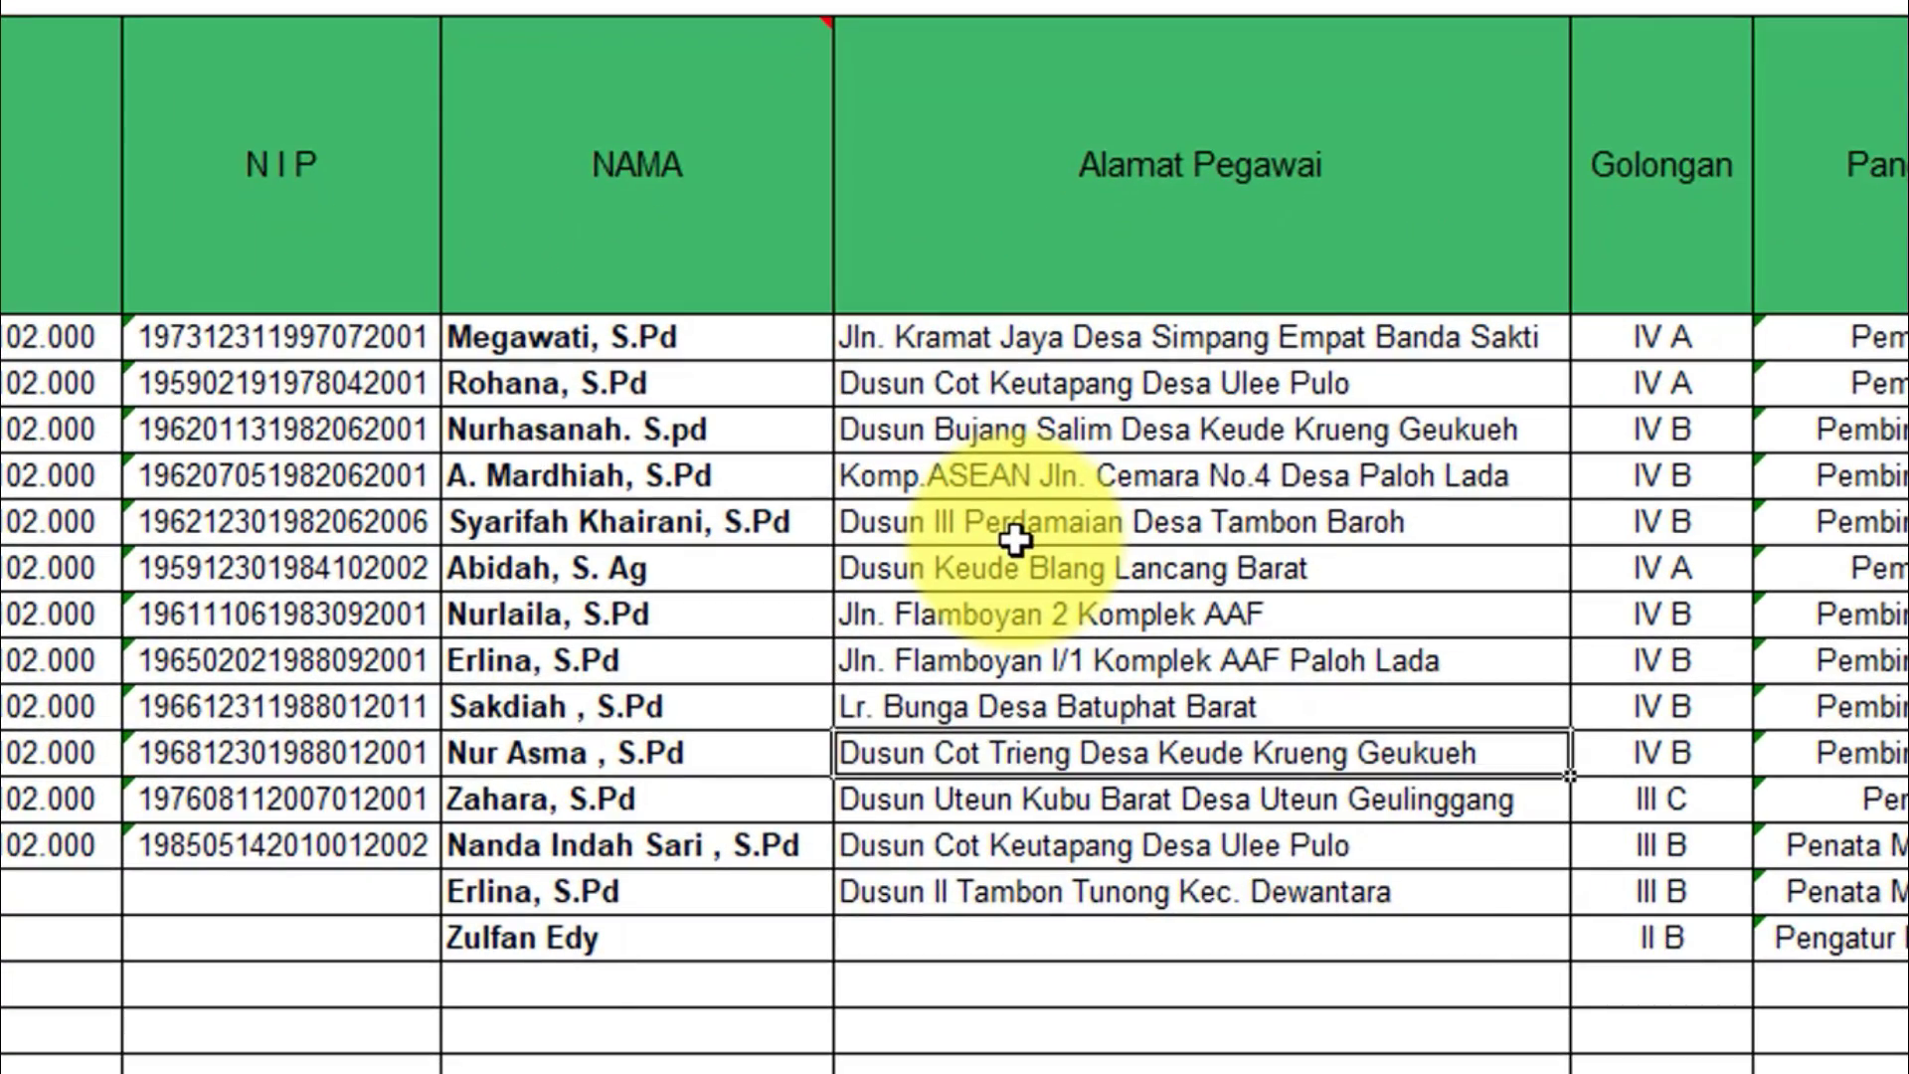
key(Right)
key(Right)
key(Right)
key(Right)
key(Right)
key(Right)
key(Right)
key(Right)
key(Right)
key(Right)
key(Right)
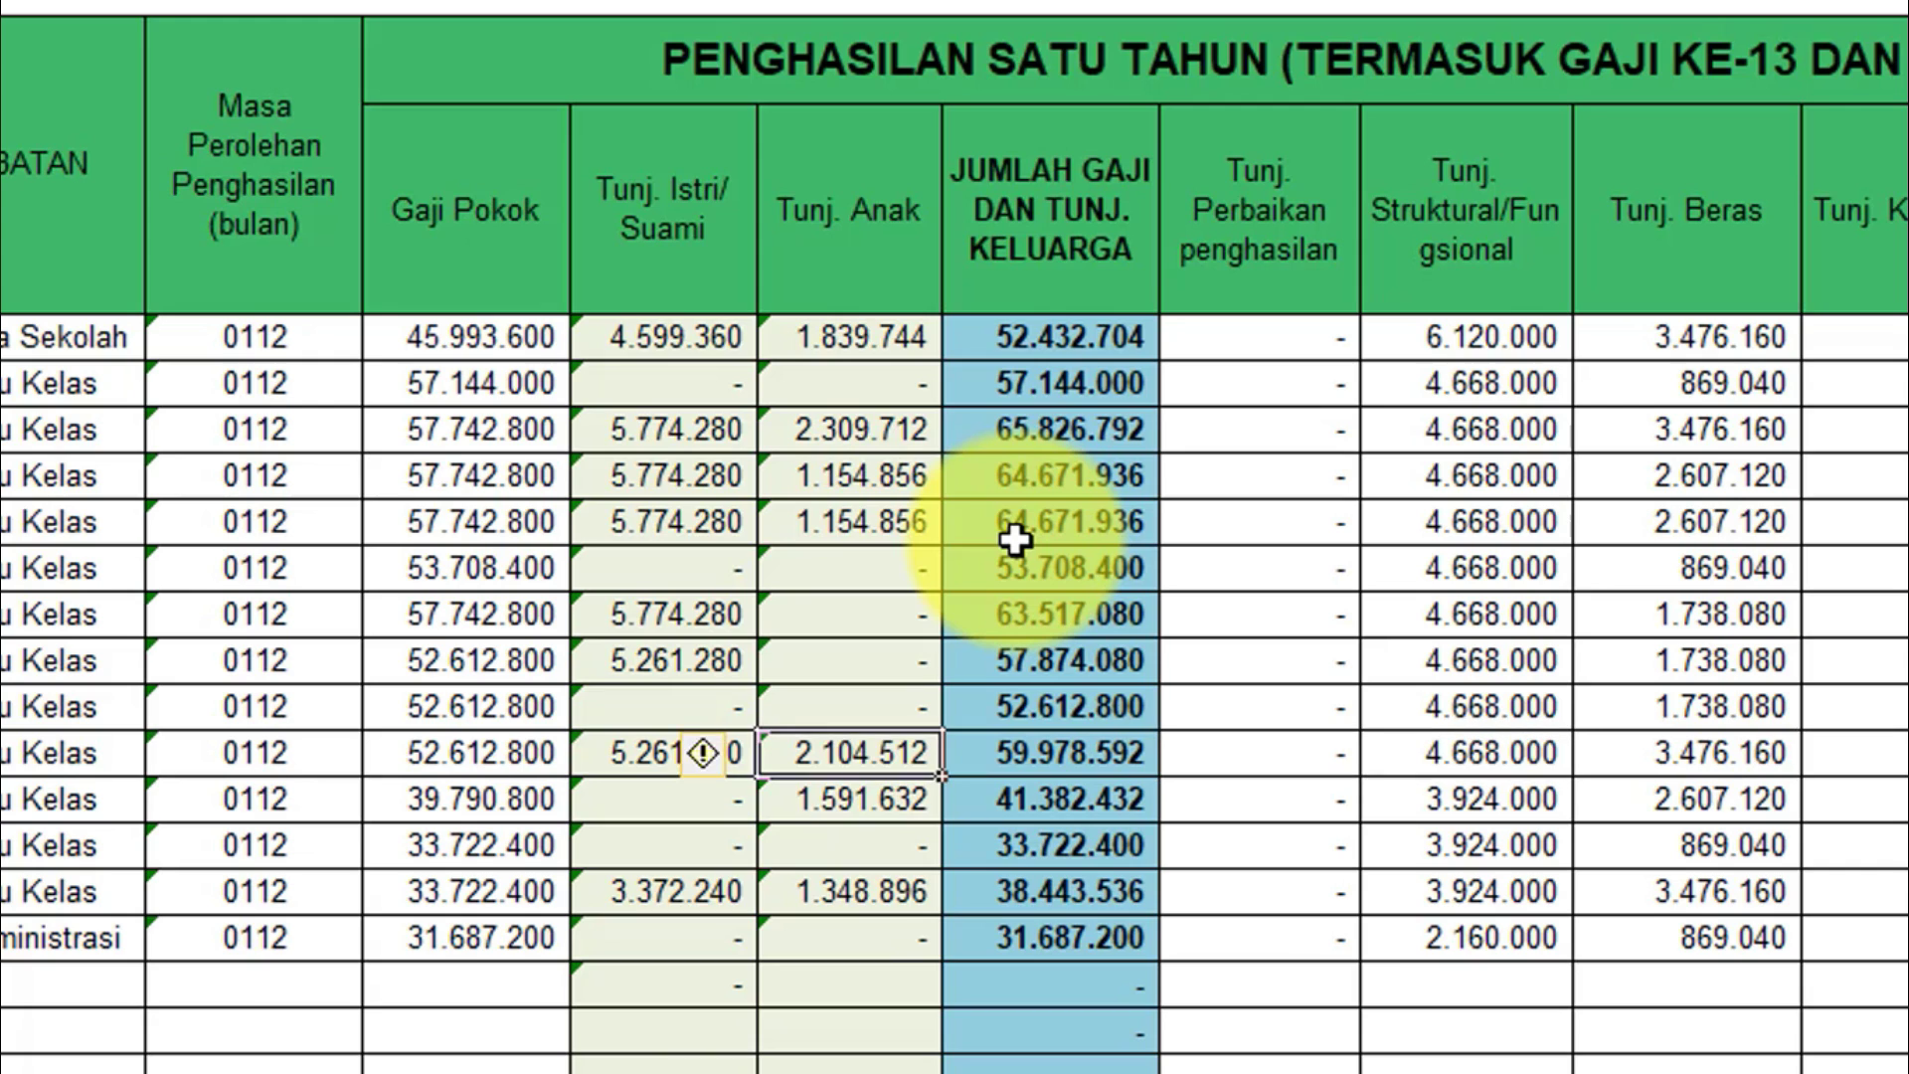
key(Right)
key(Right)
key(Right)
key(Right)
key(Right)
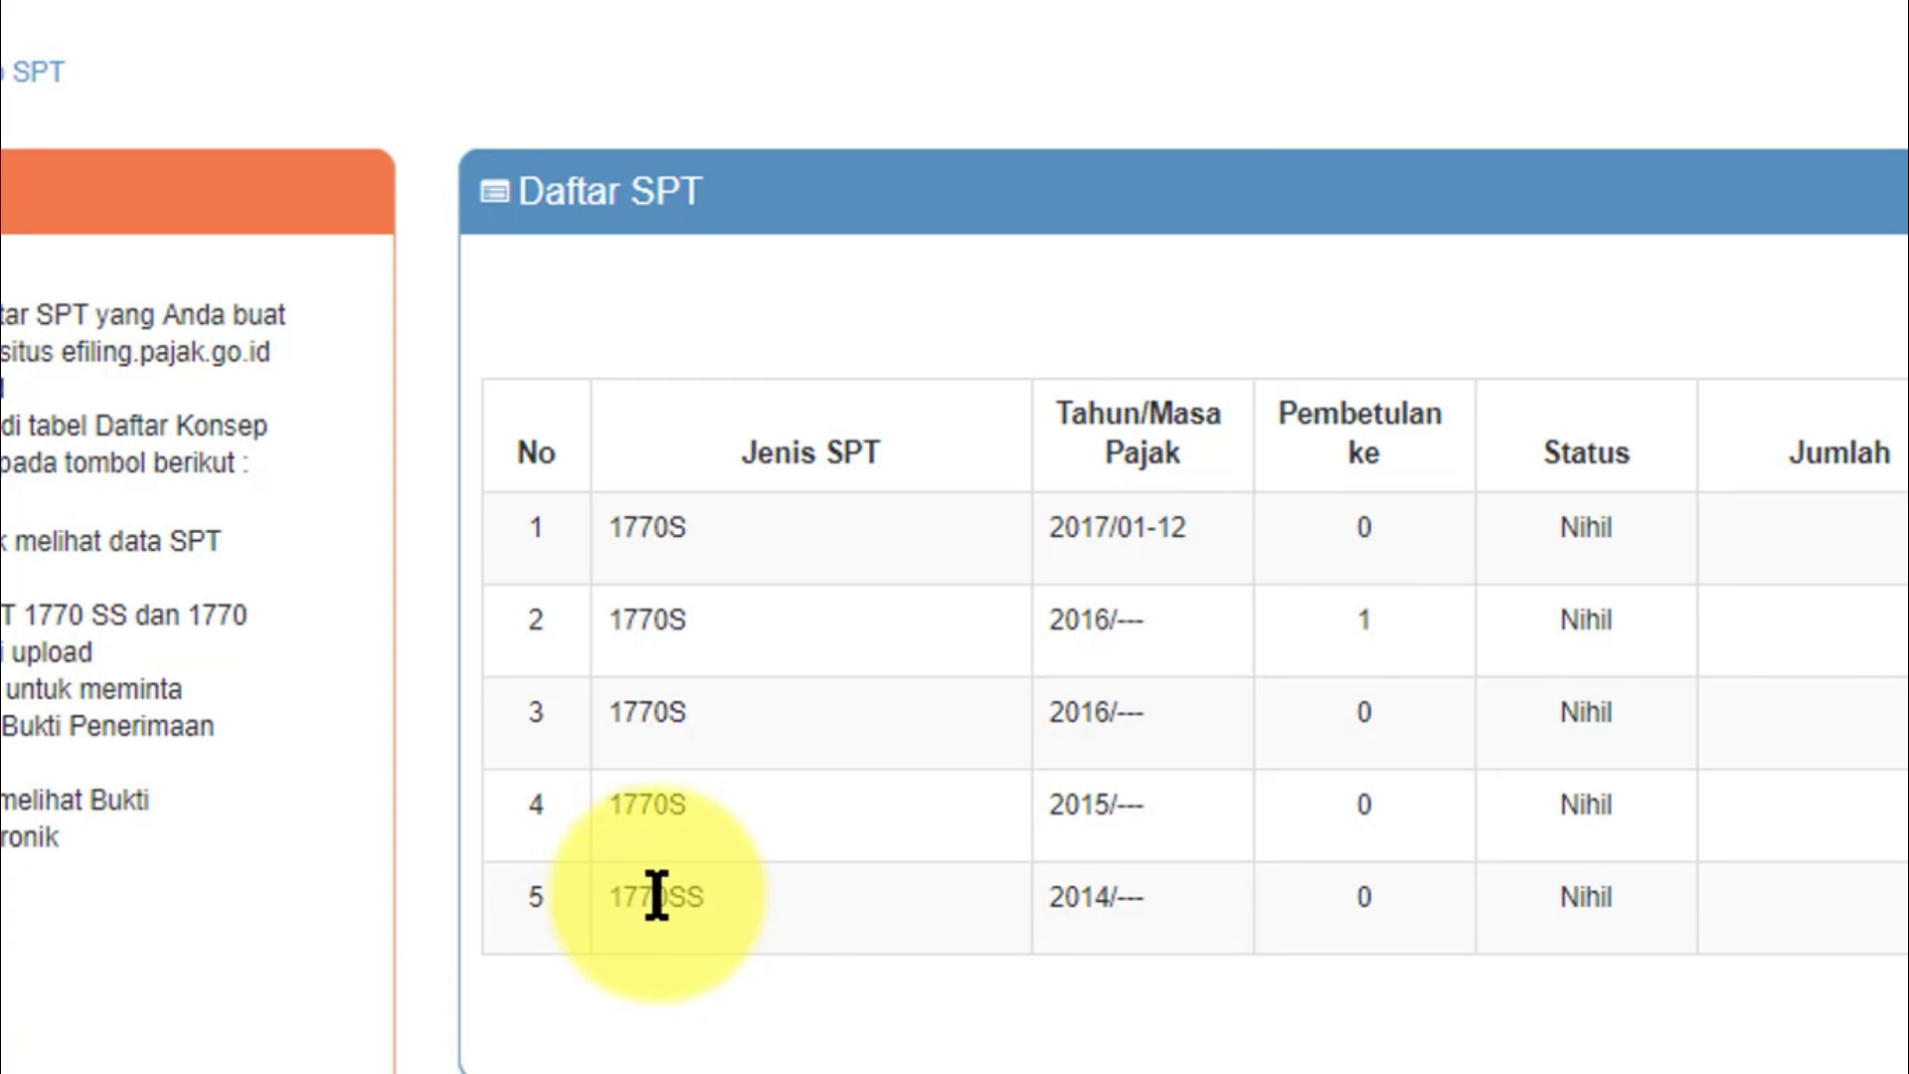
Check the existing 1770SS entry, then start a new return via Kirim SPT and Buat SPT.
drag(608, 897, 737, 899)
click(789, 969)
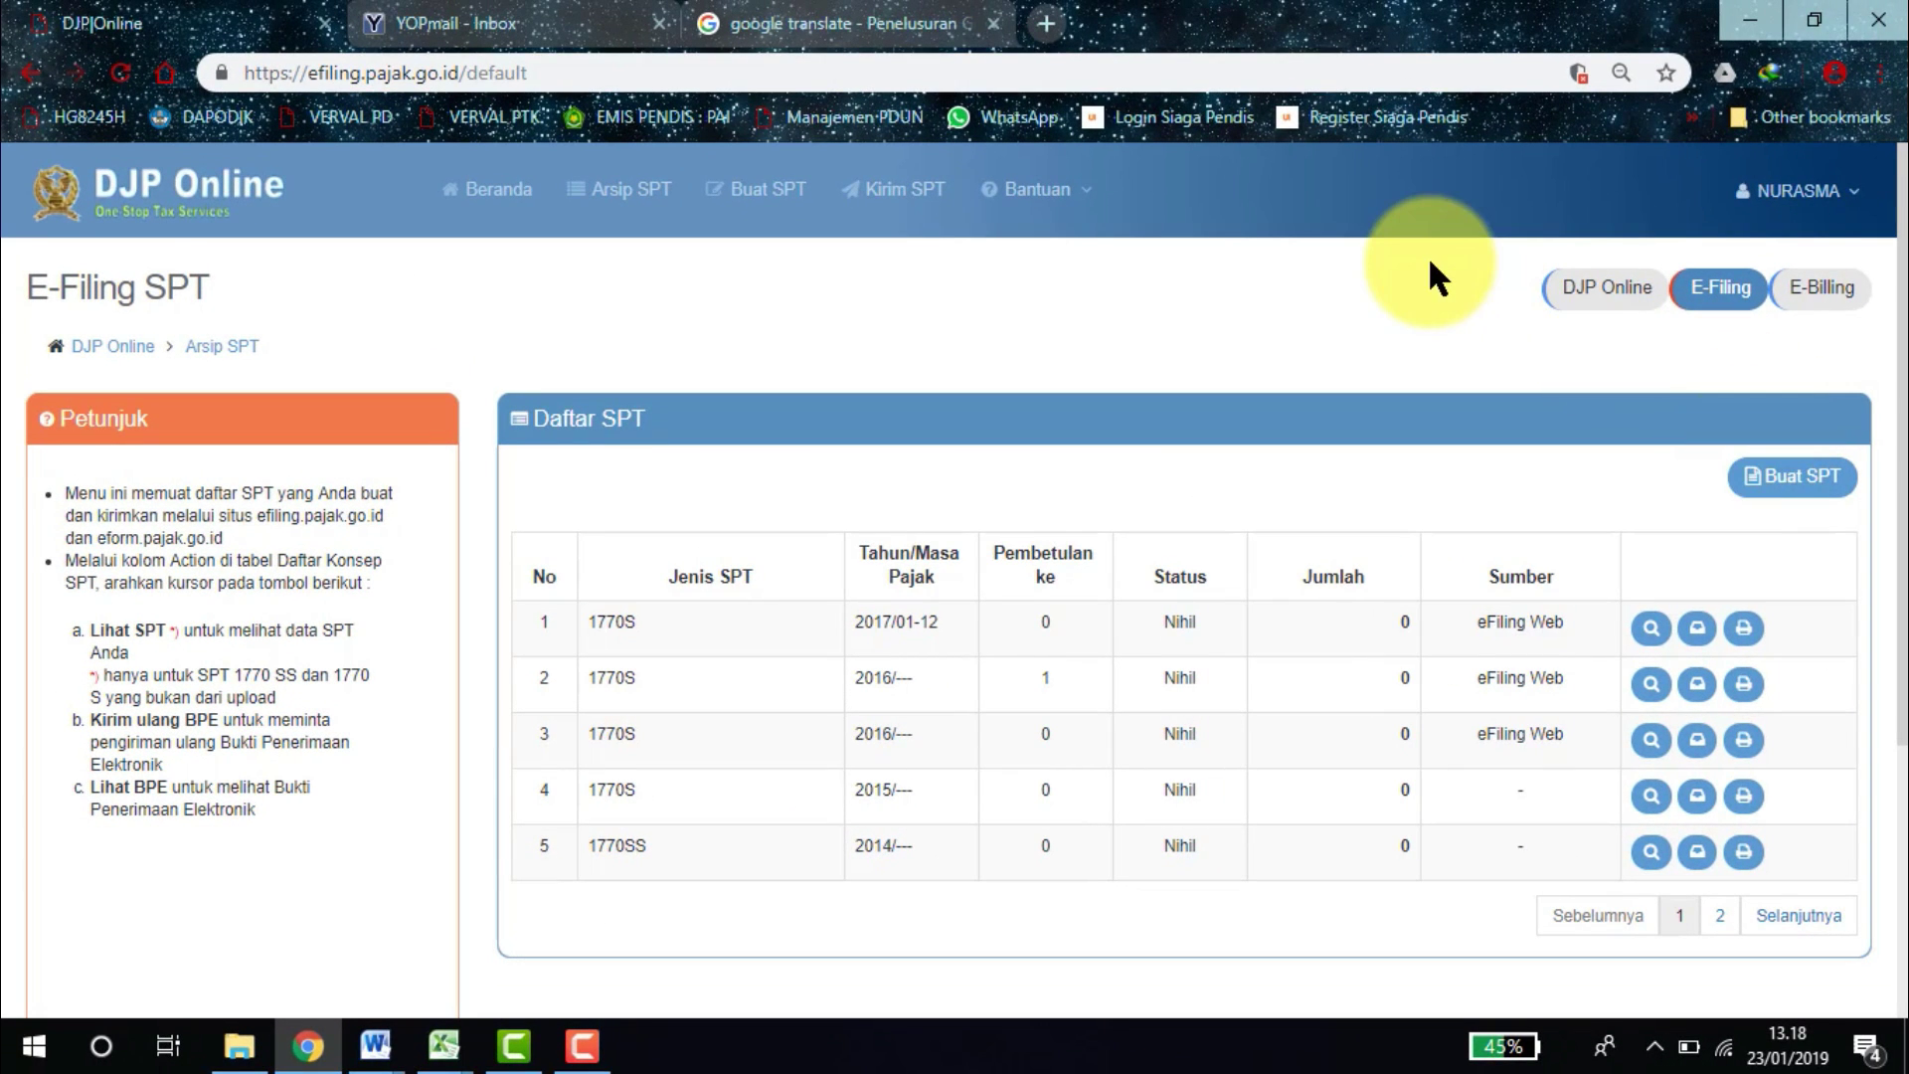
click(855, 204)
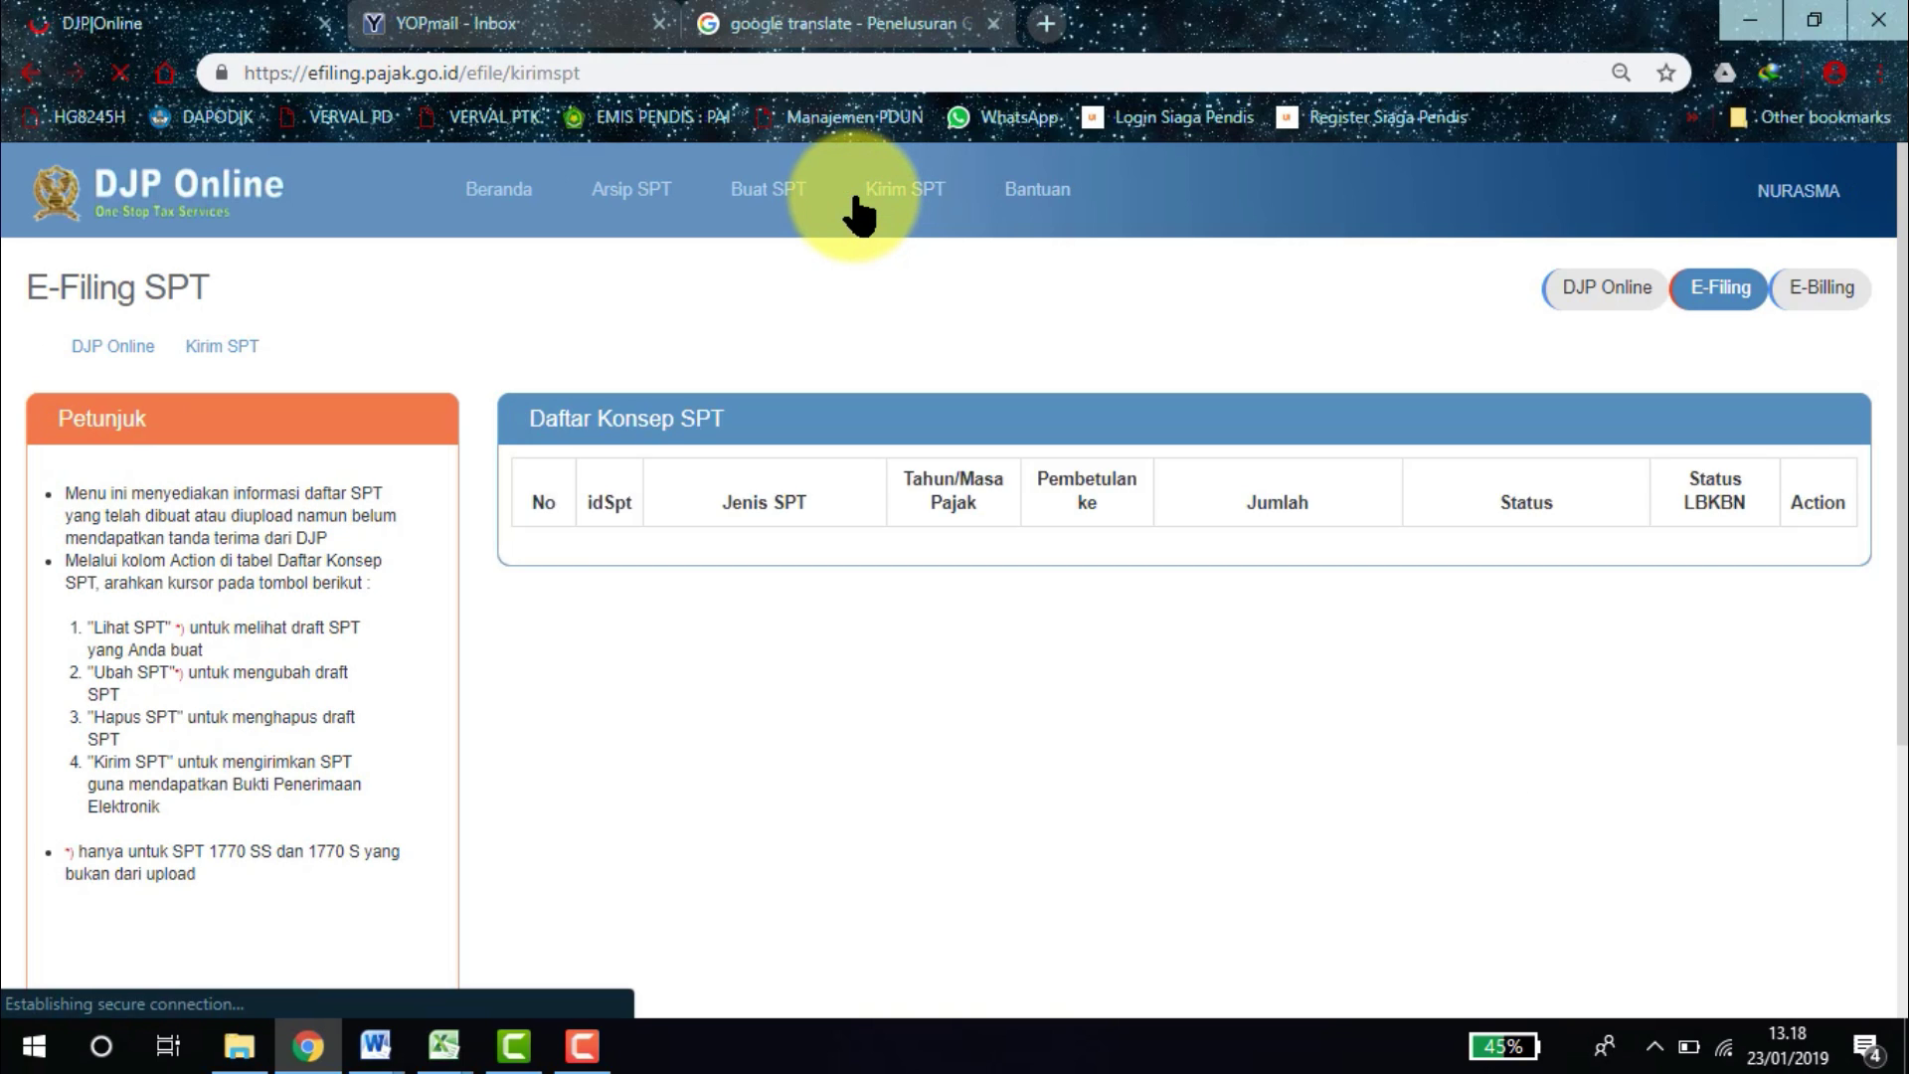
click(782, 202)
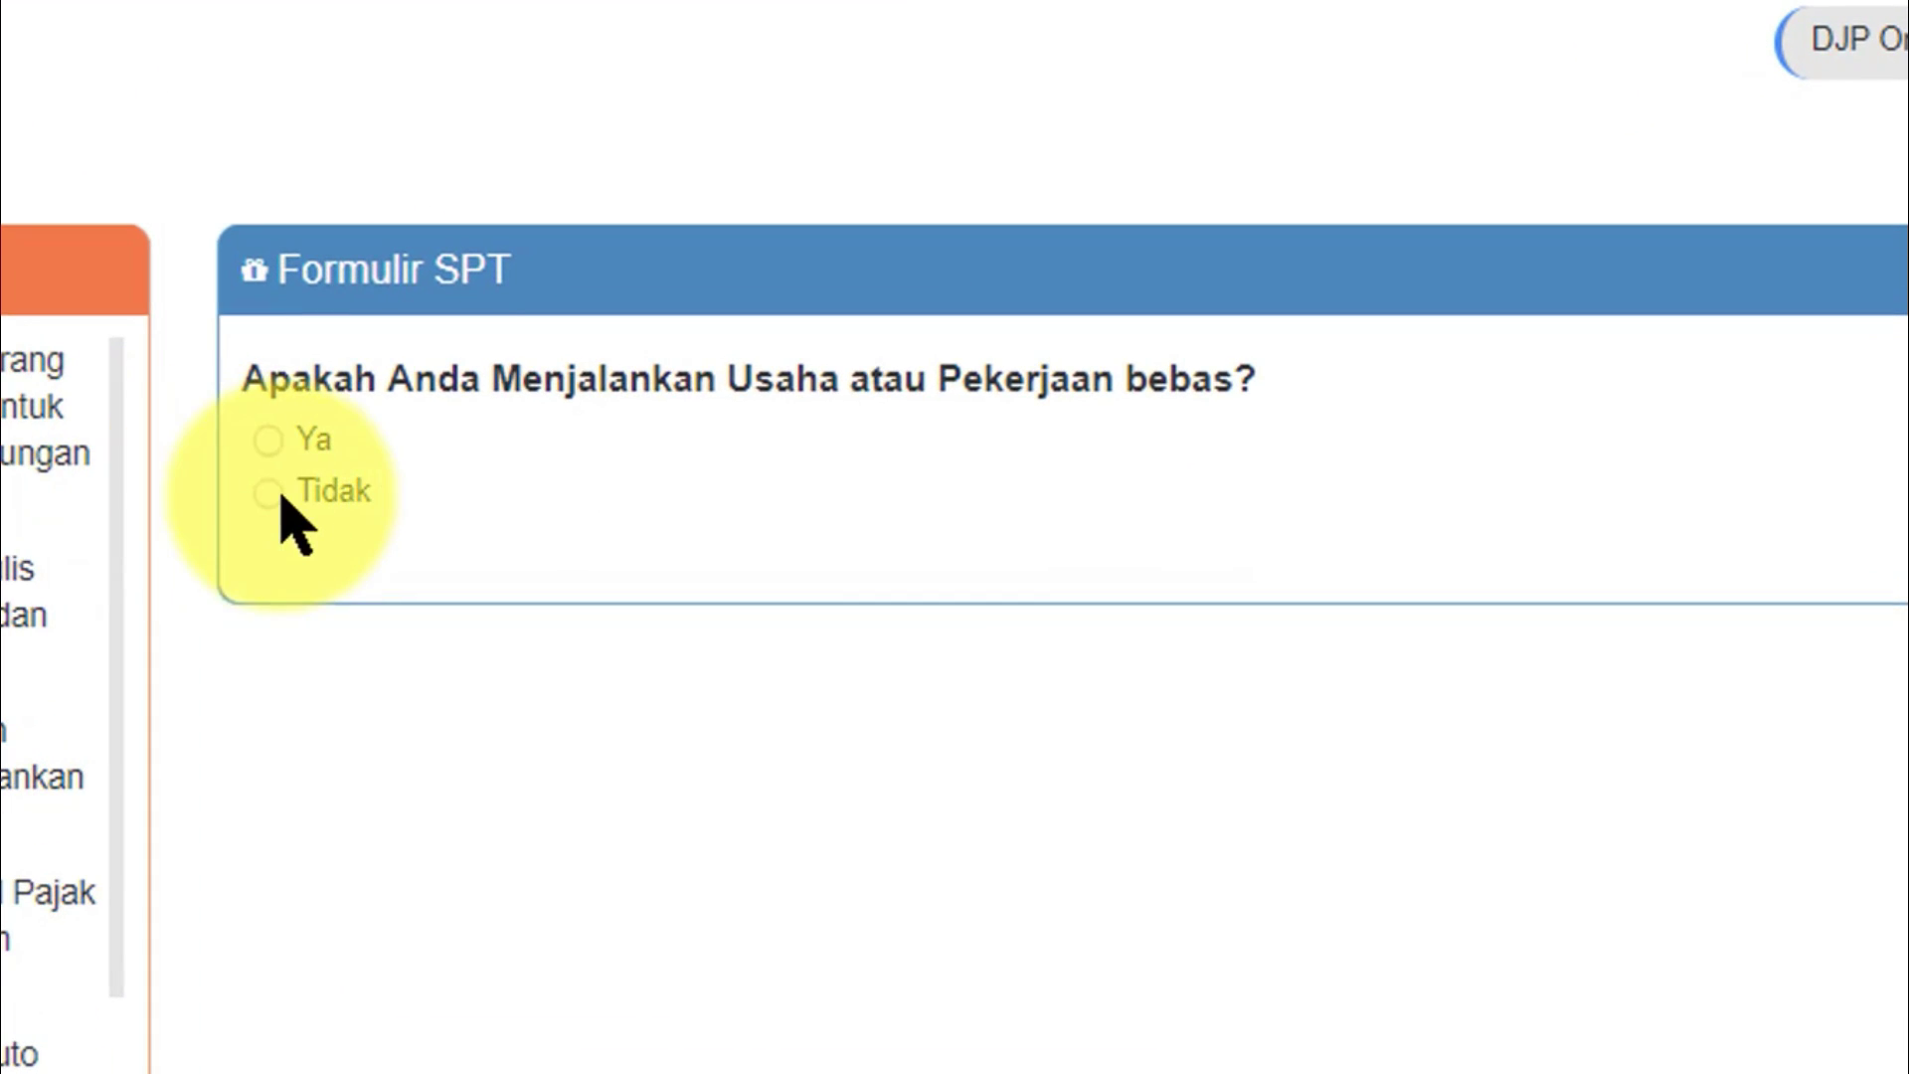
Answer Tidak to the business, separate-filing spouse and under-60-million income questions.
click(270, 494)
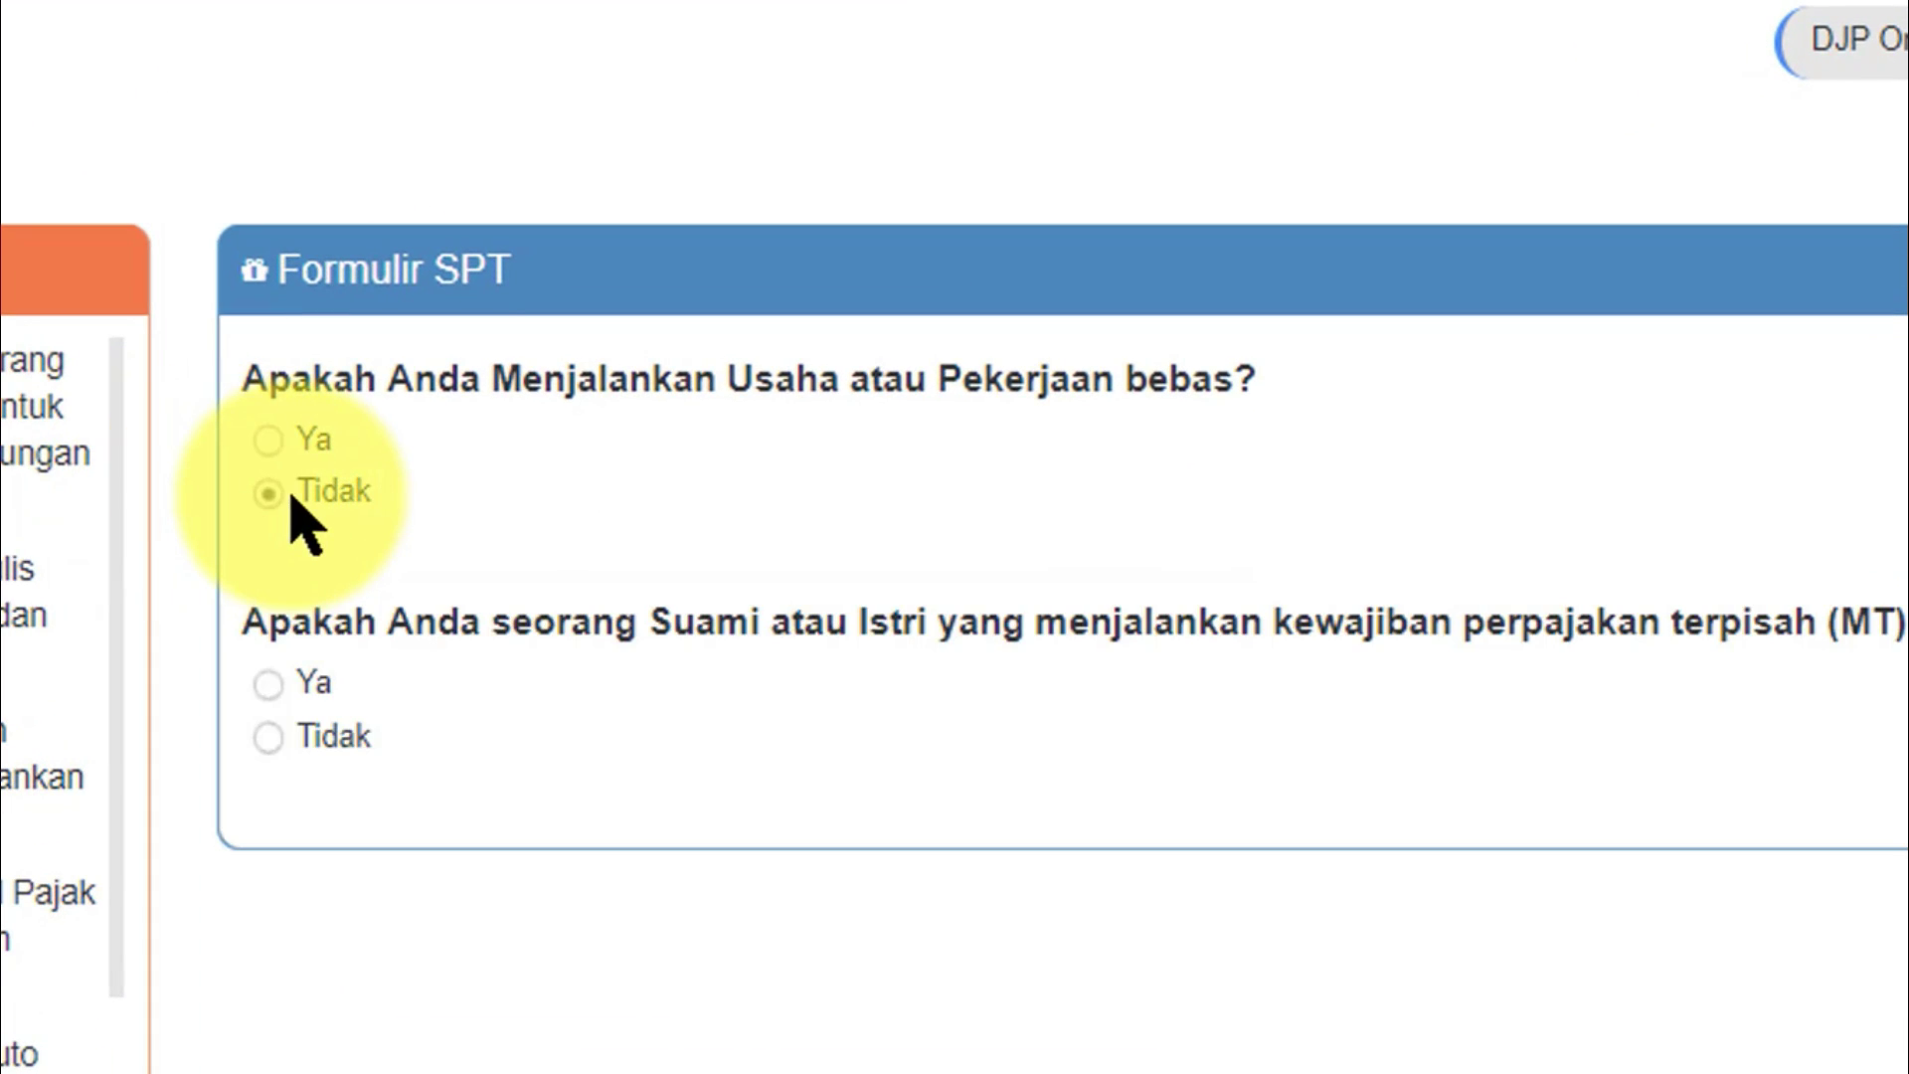
click(278, 696)
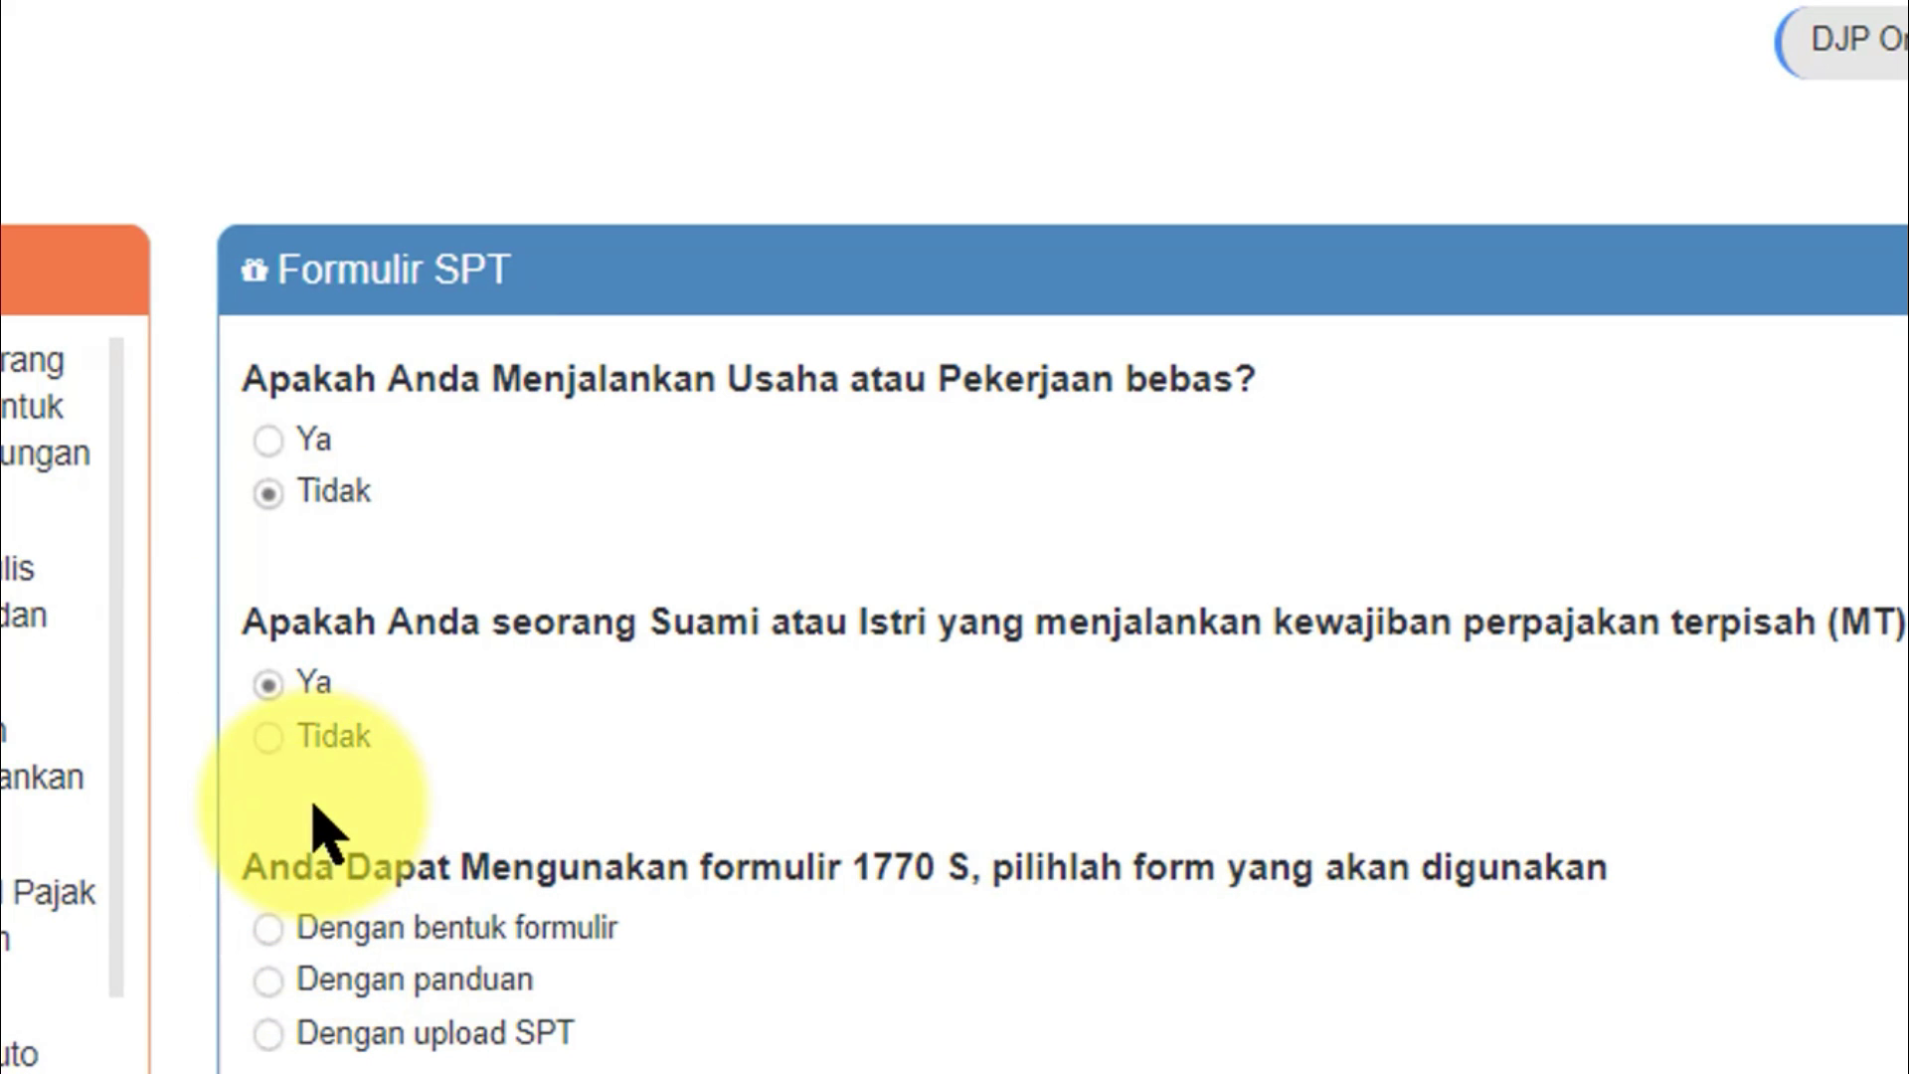
click(301, 745)
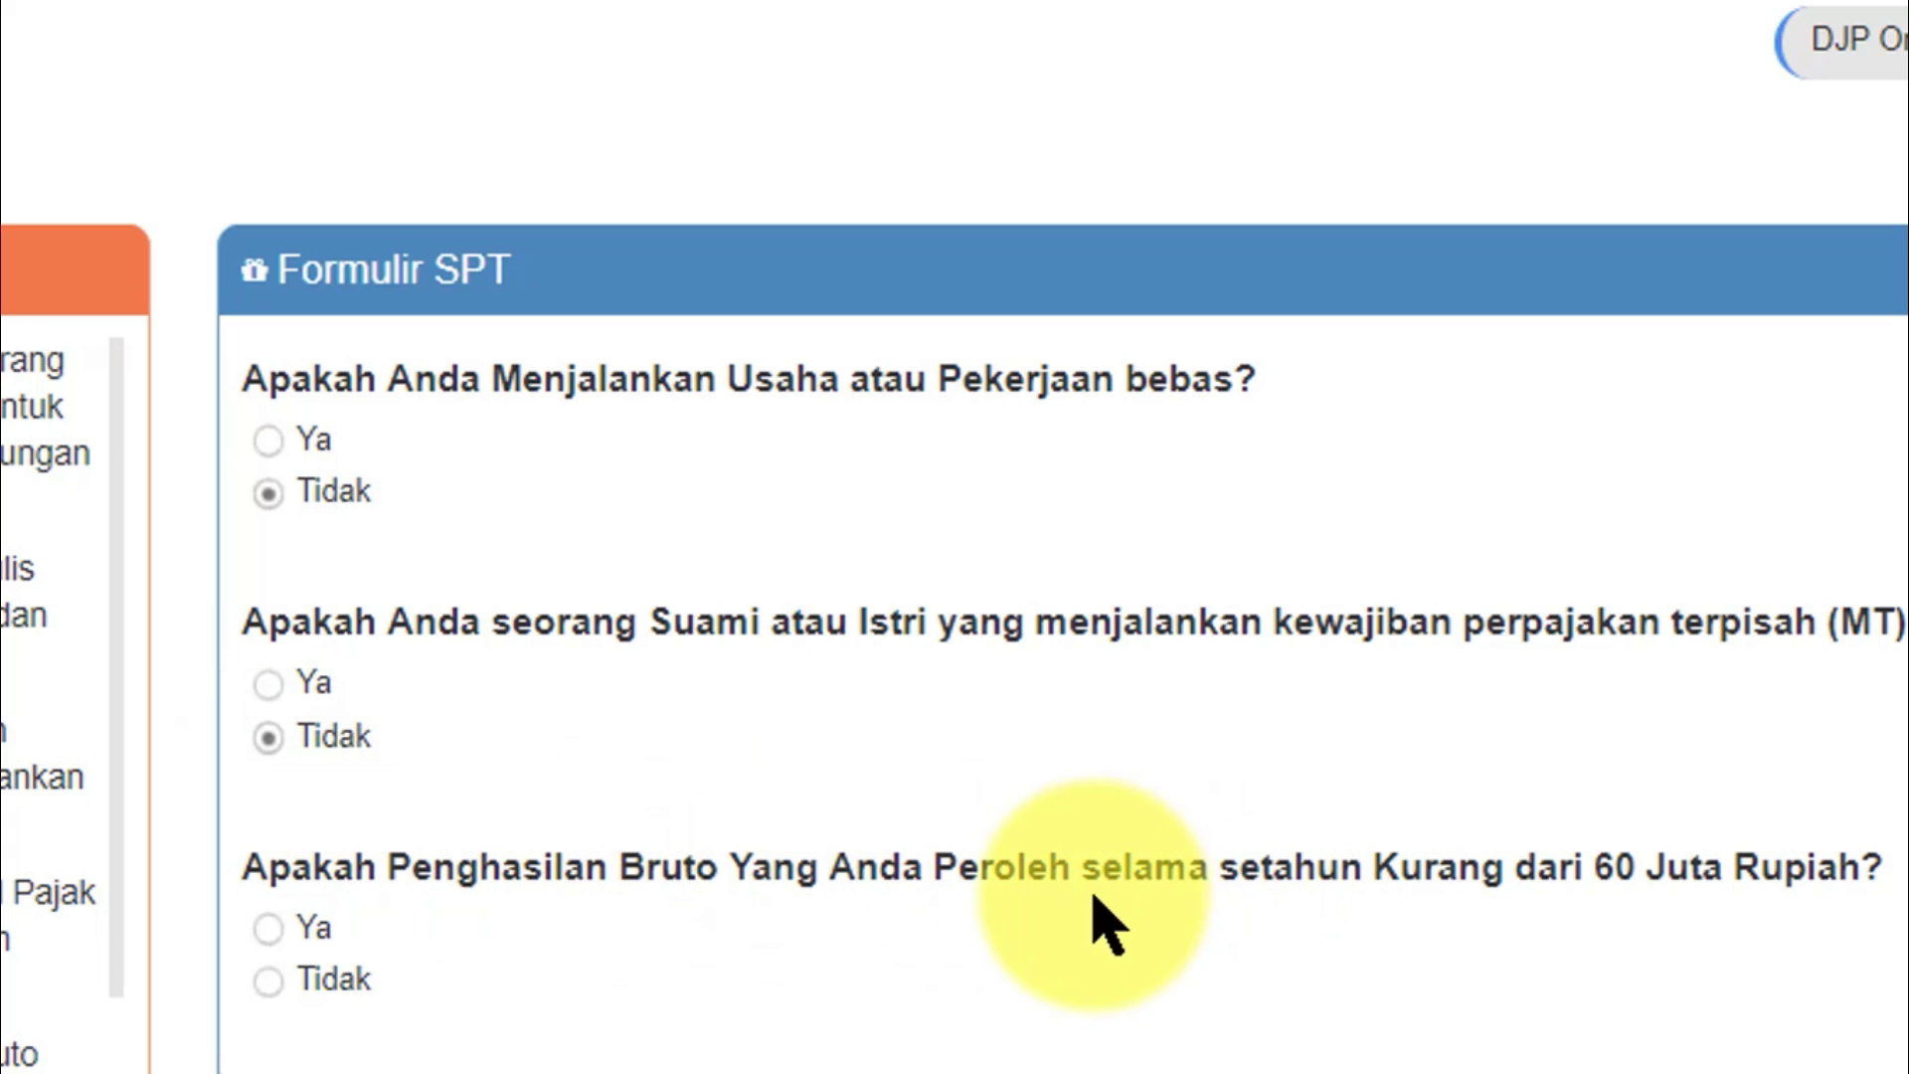
click(303, 984)
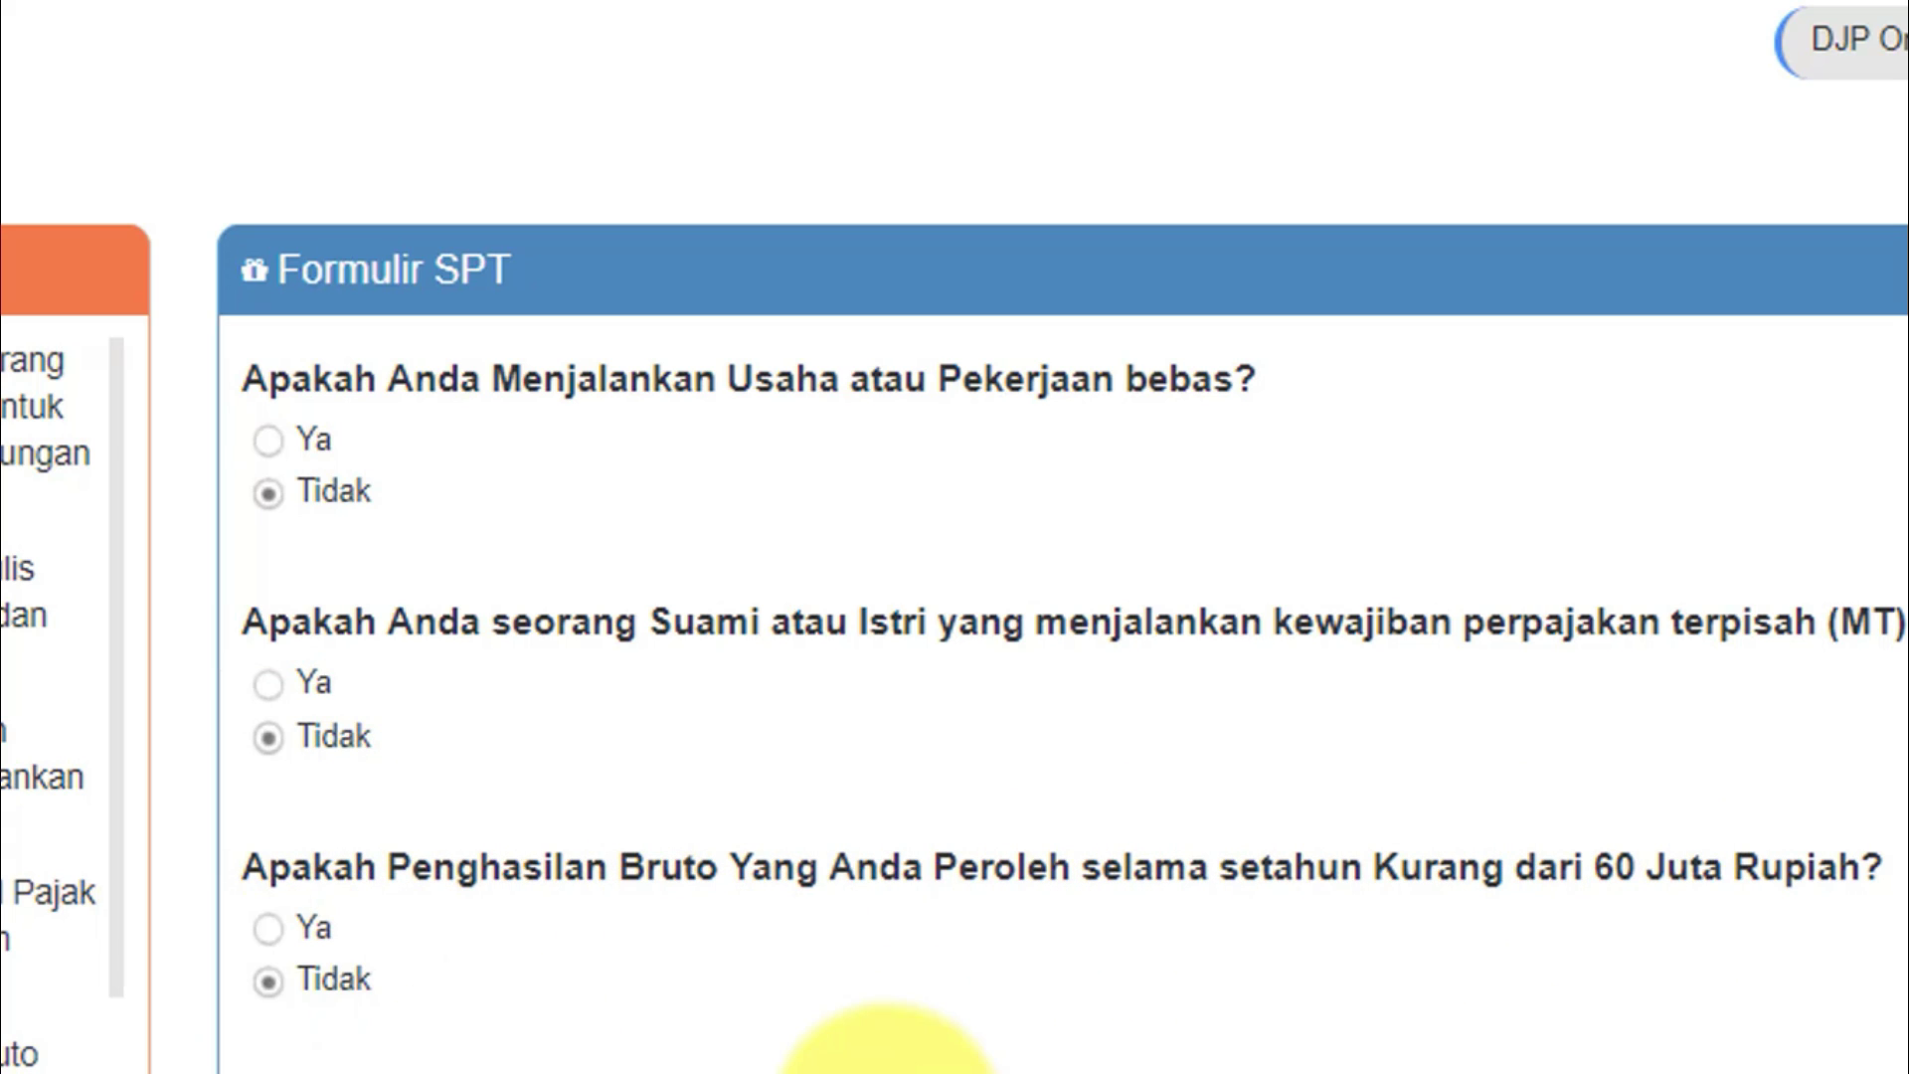
Choose Dengan bentuk formulir and open SPT 1770 S dengan formulir.
drag(1018, 909, 1087, 909)
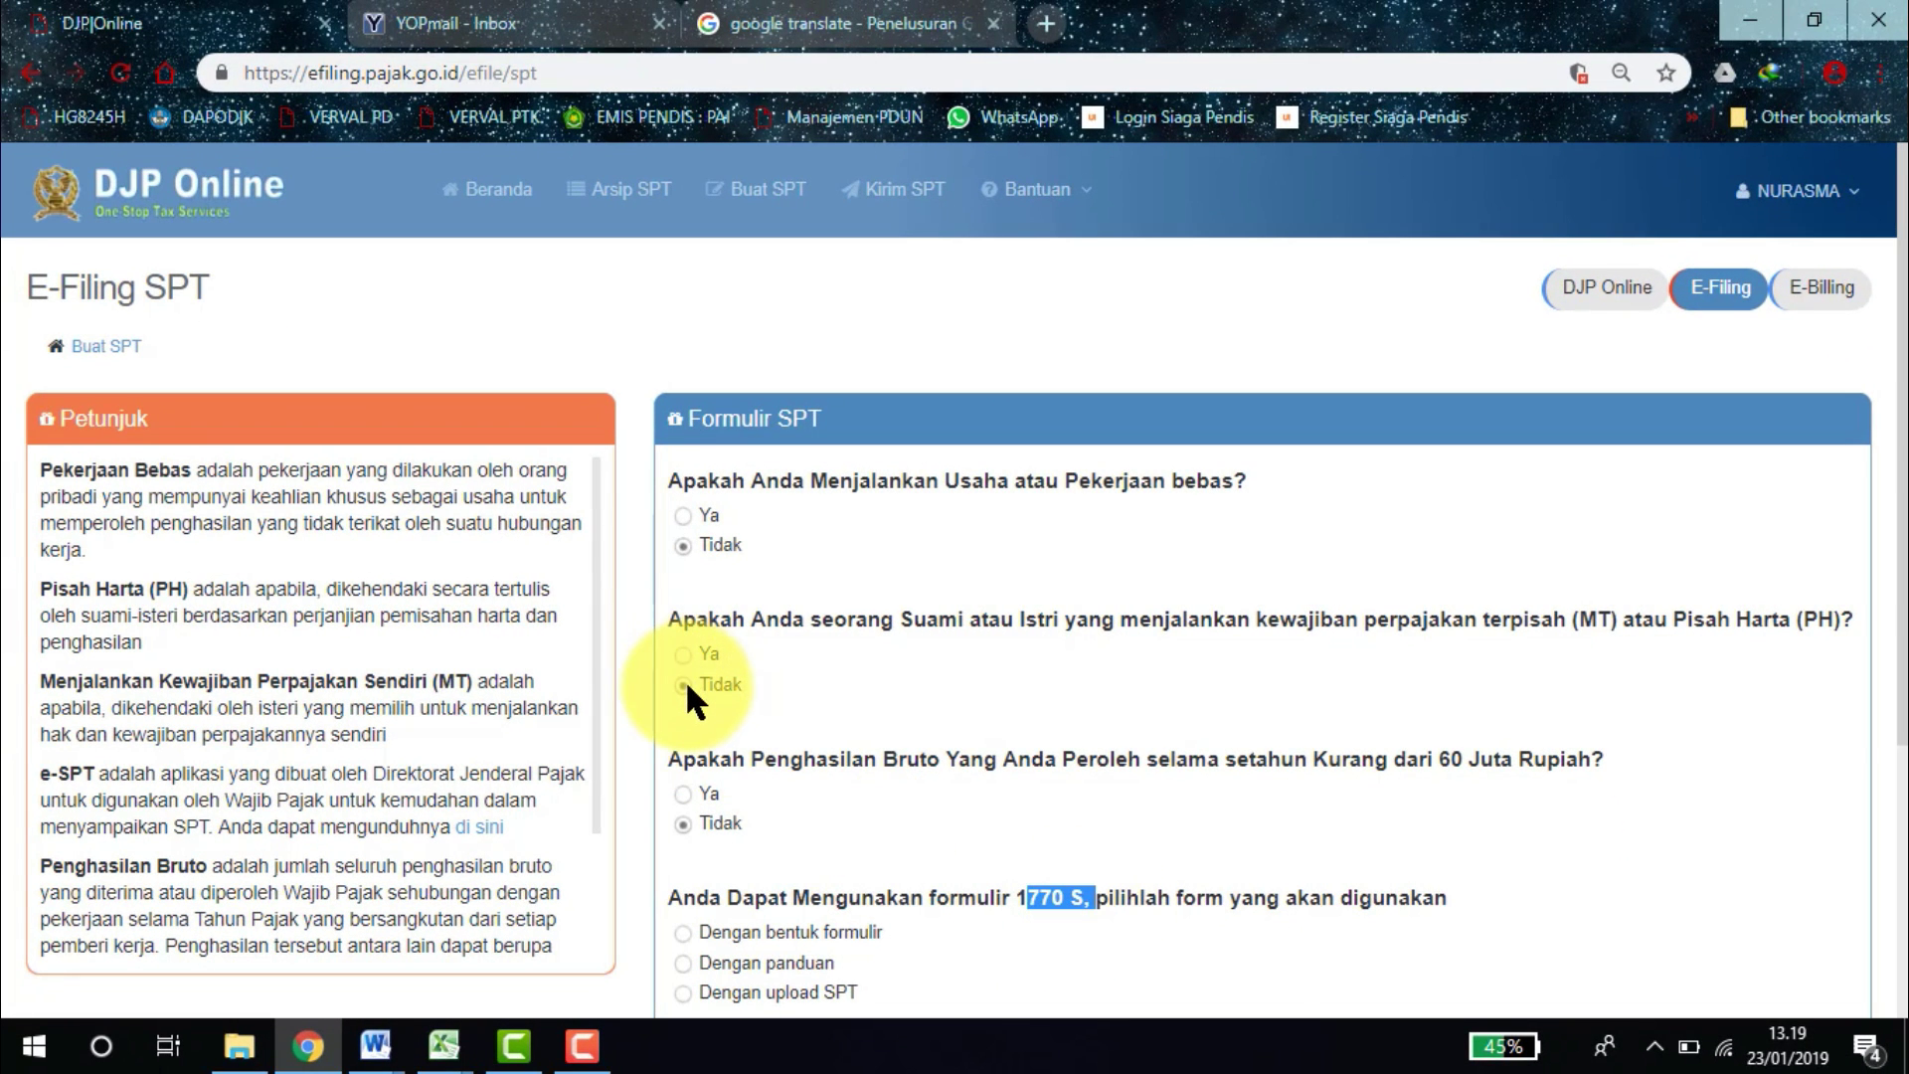
scroll(1889, 596, down, 2)
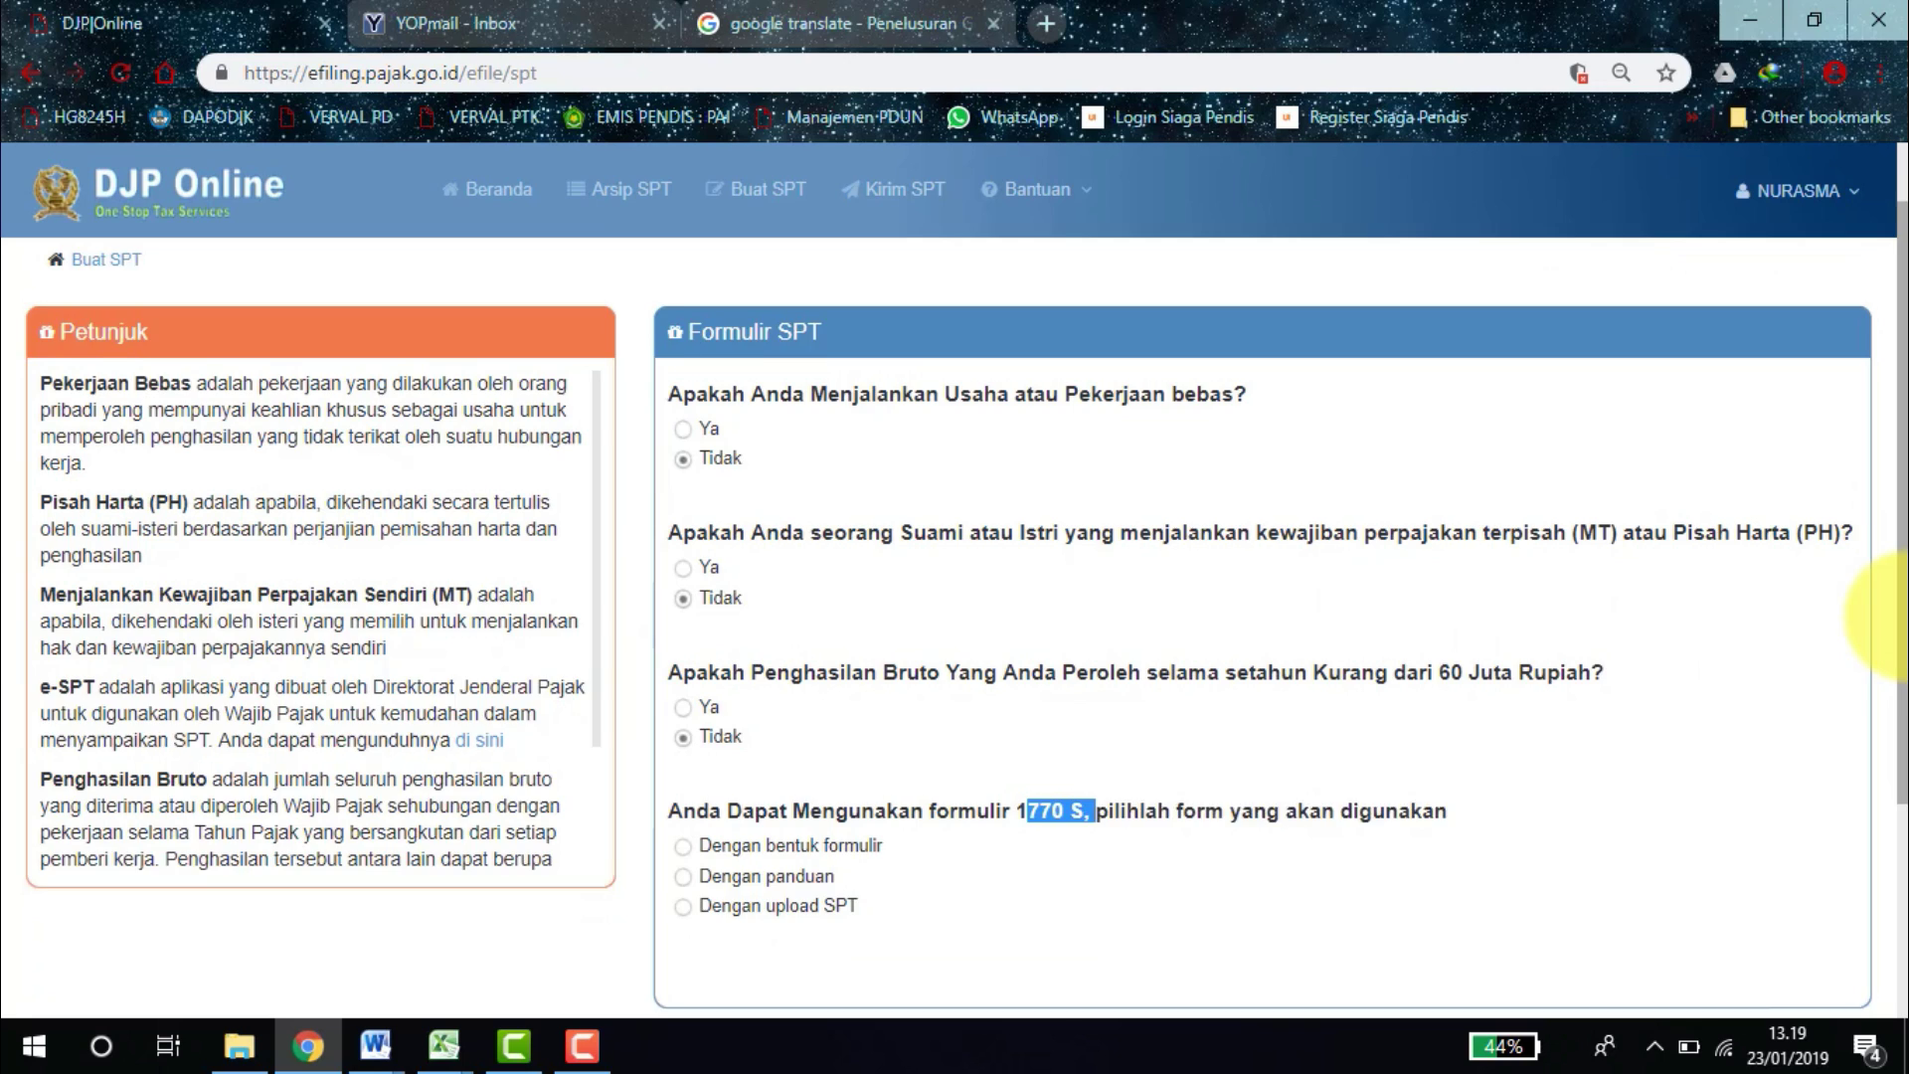
click(785, 724)
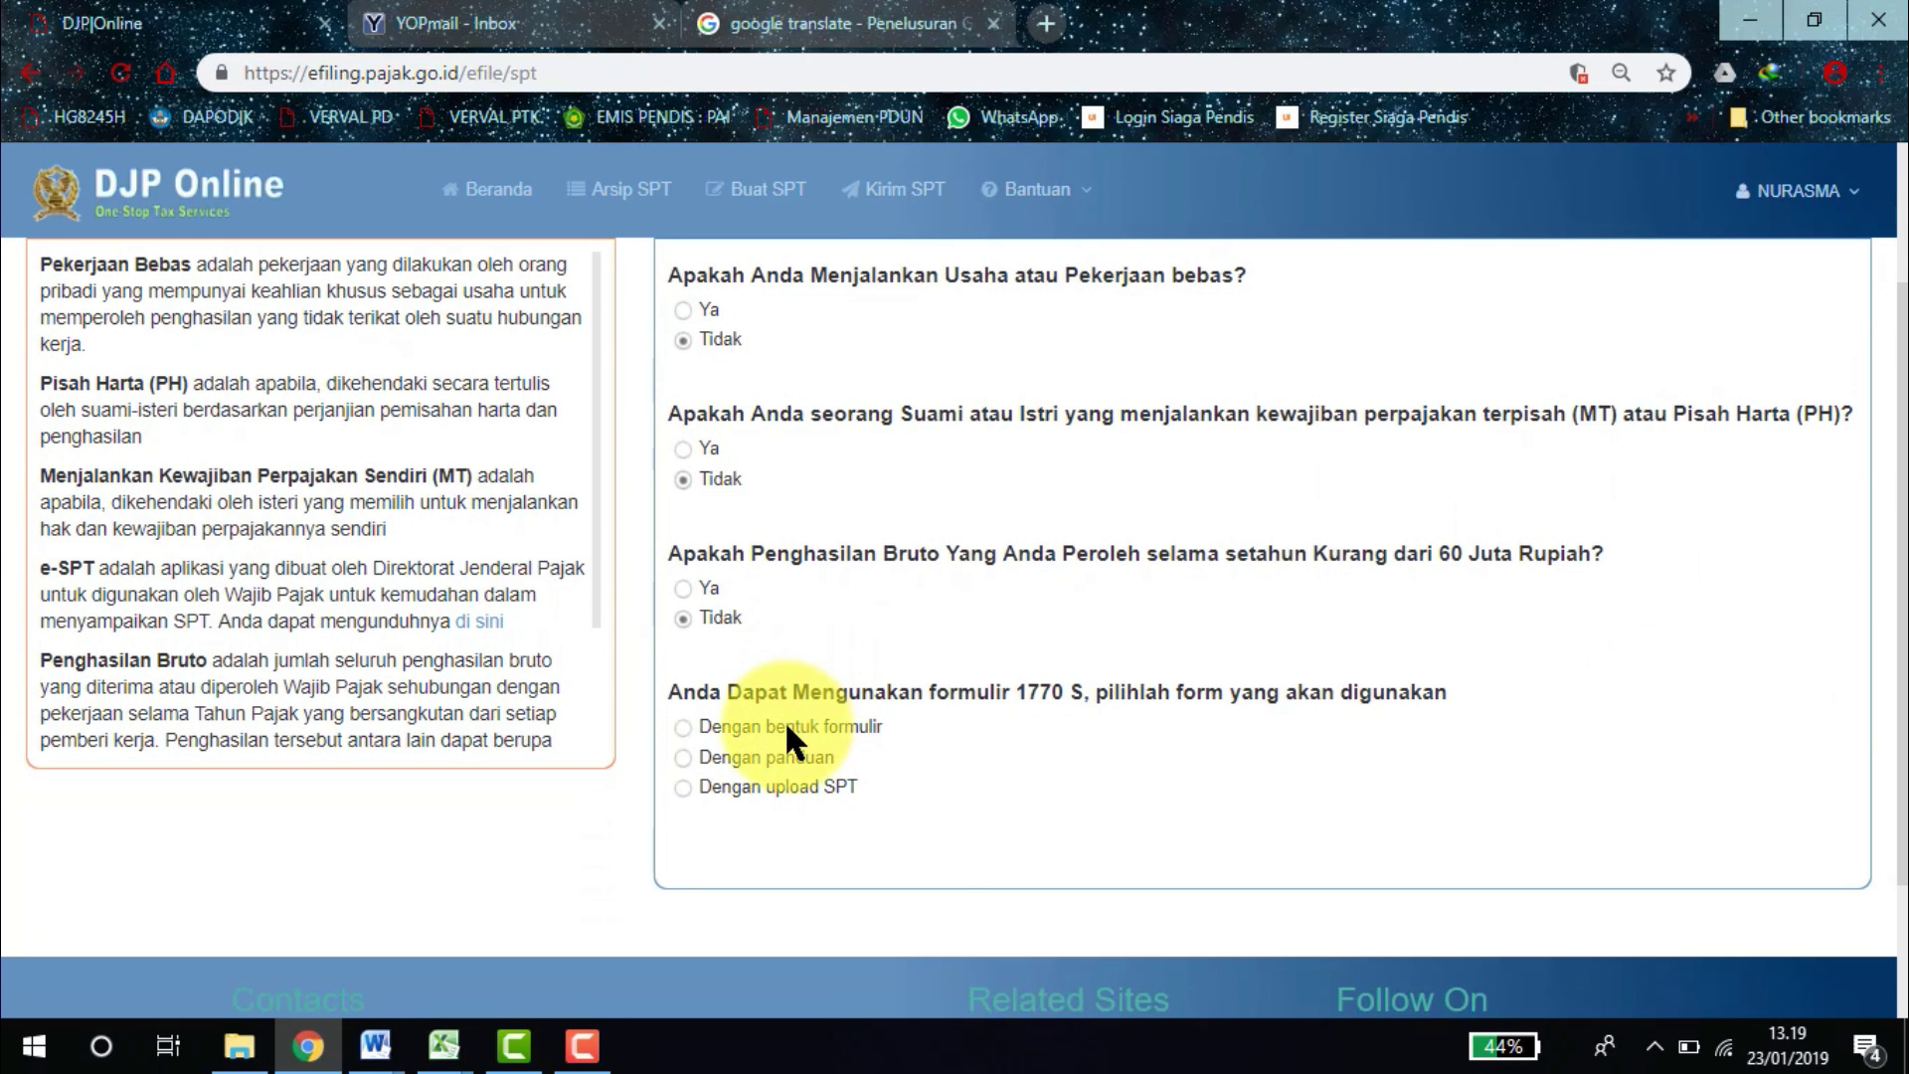
click(853, 873)
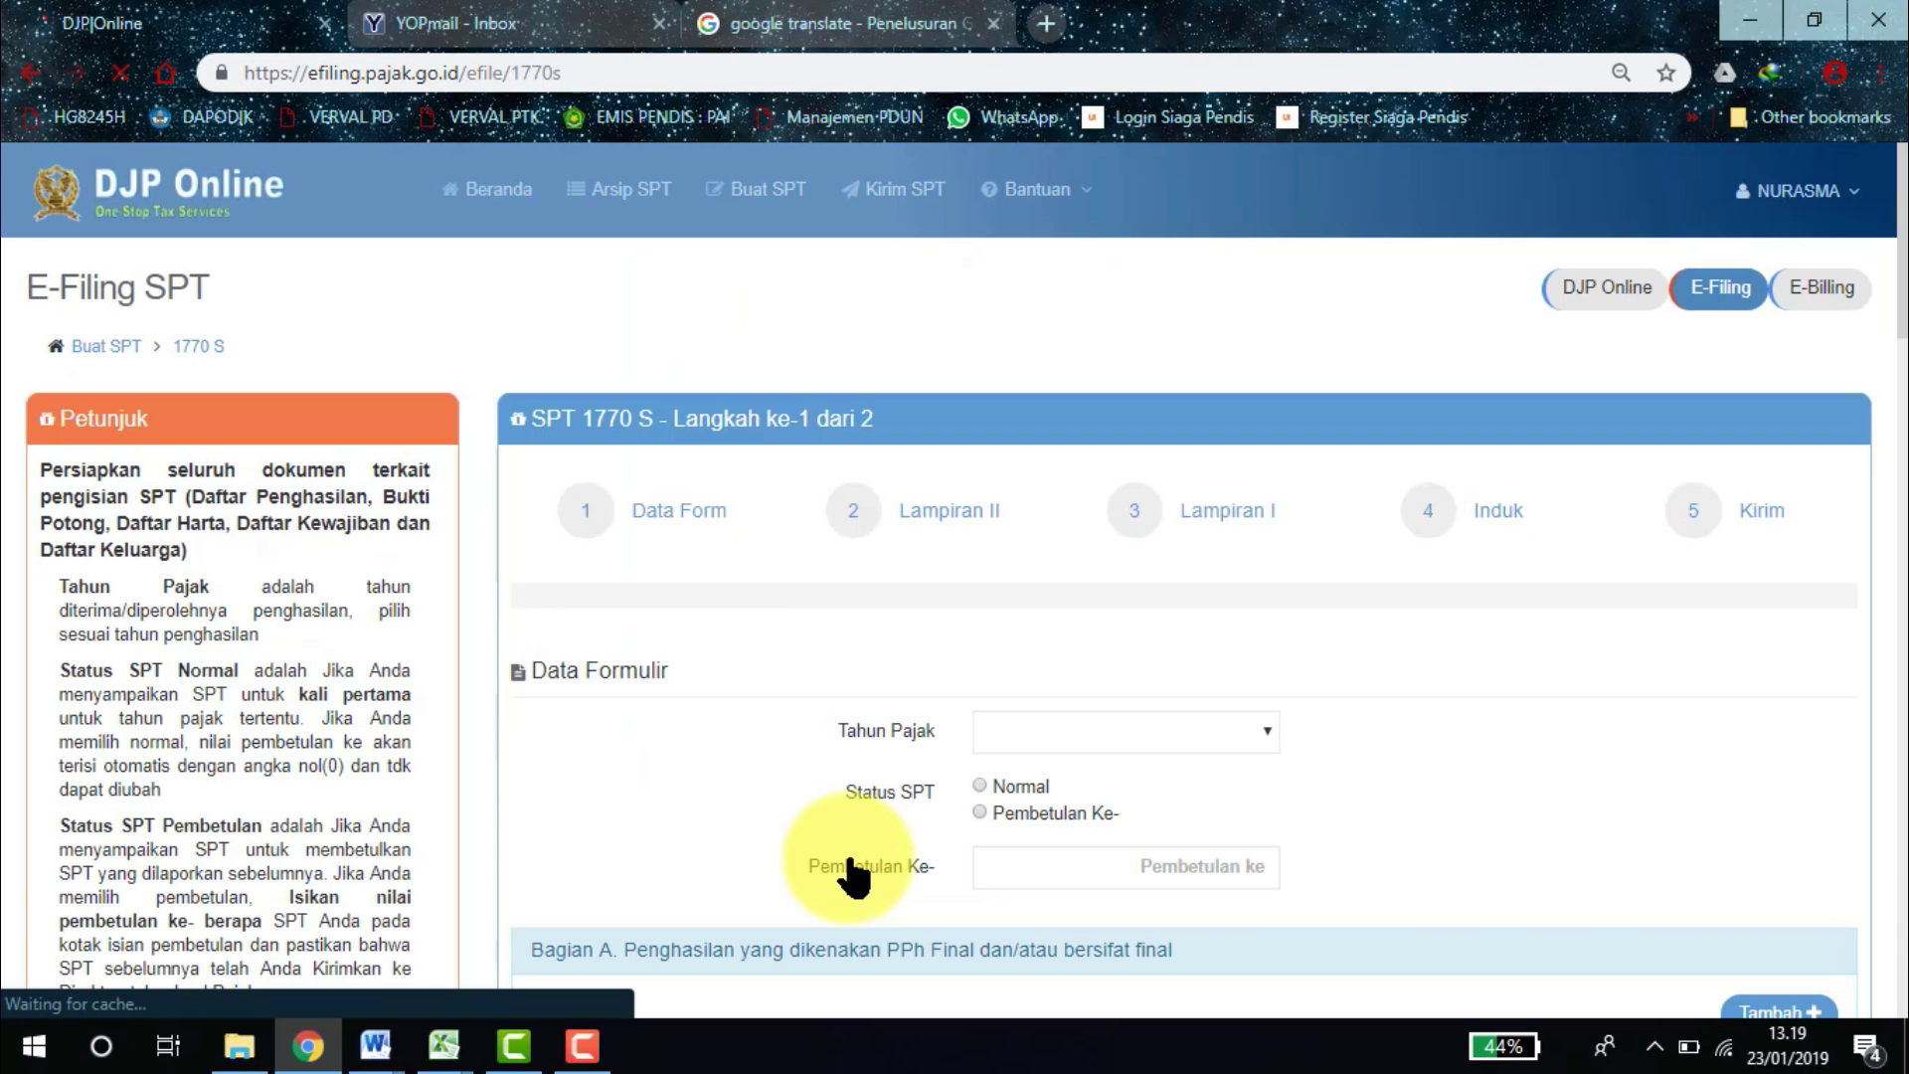
Set Tahun Pajak 2018 with Normal status and continue to Lampiran II.
click(1117, 740)
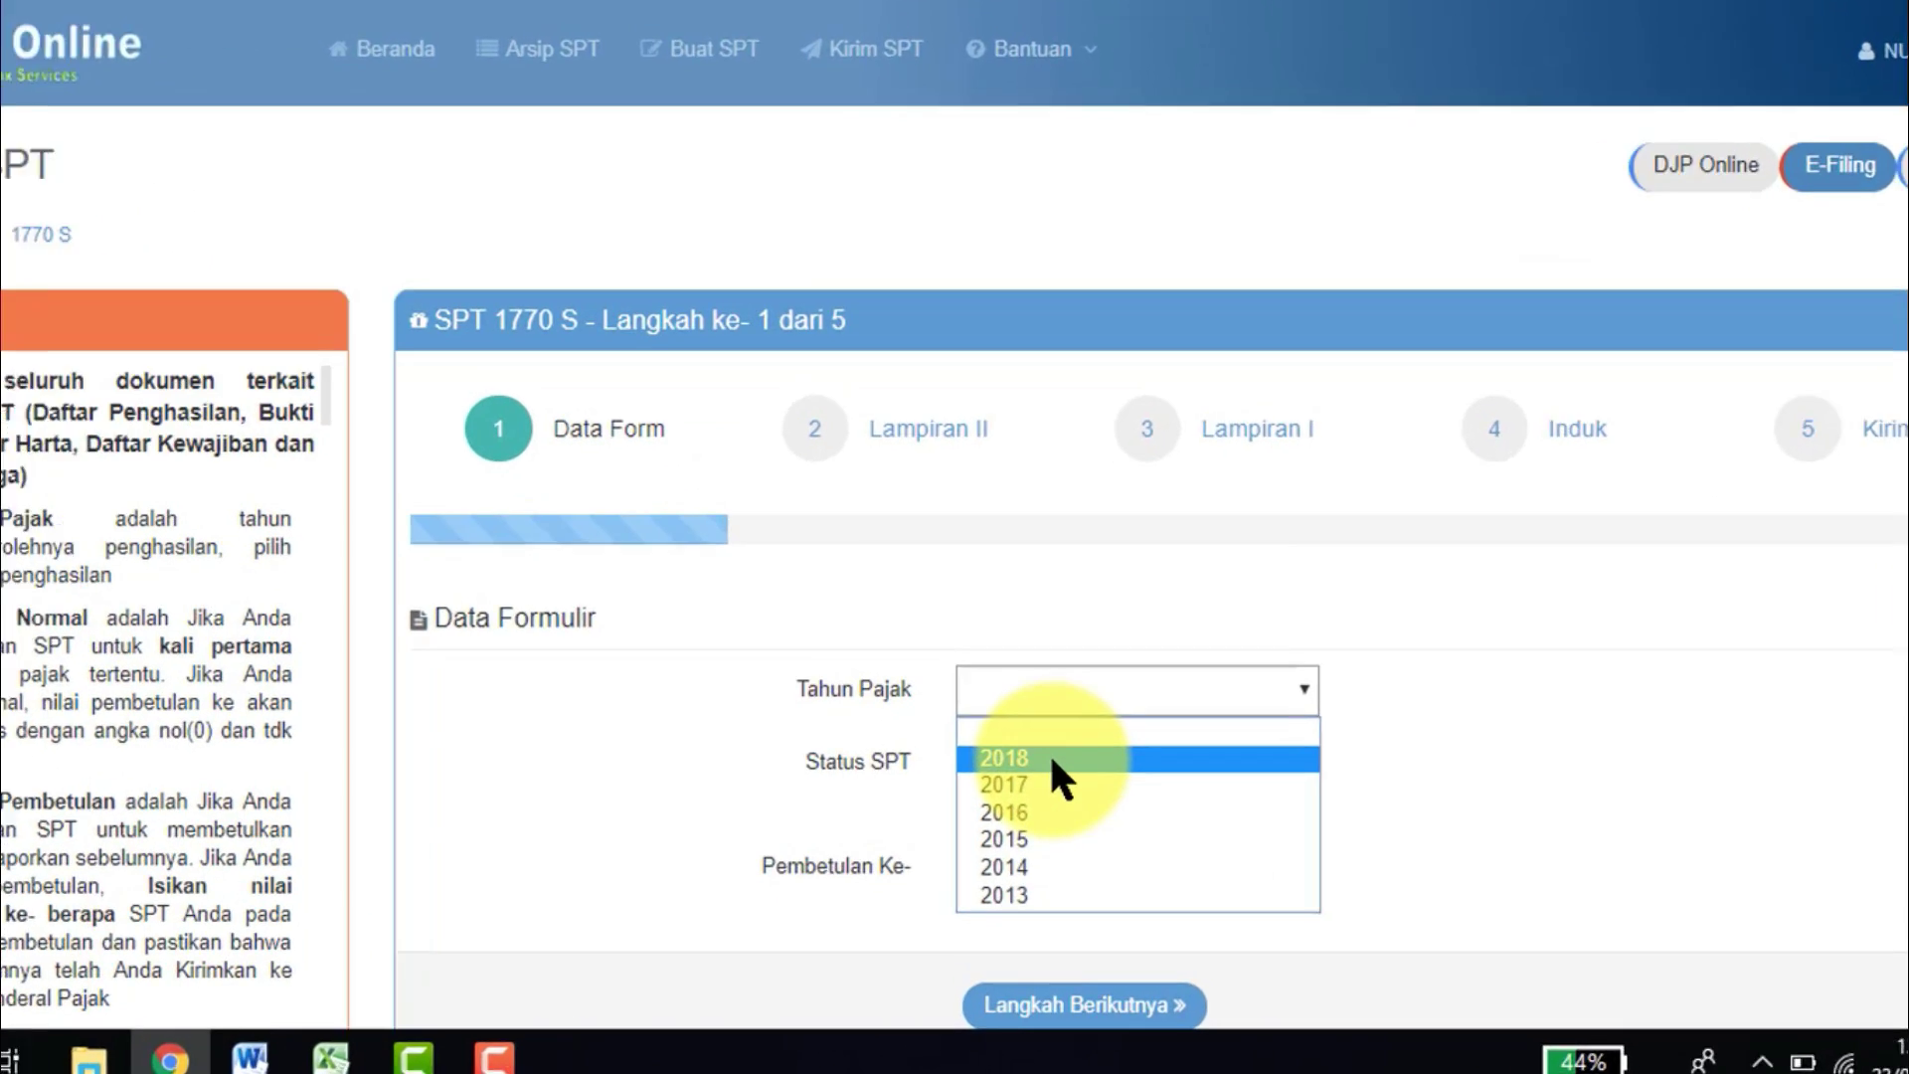
click(1050, 758)
click(1045, 763)
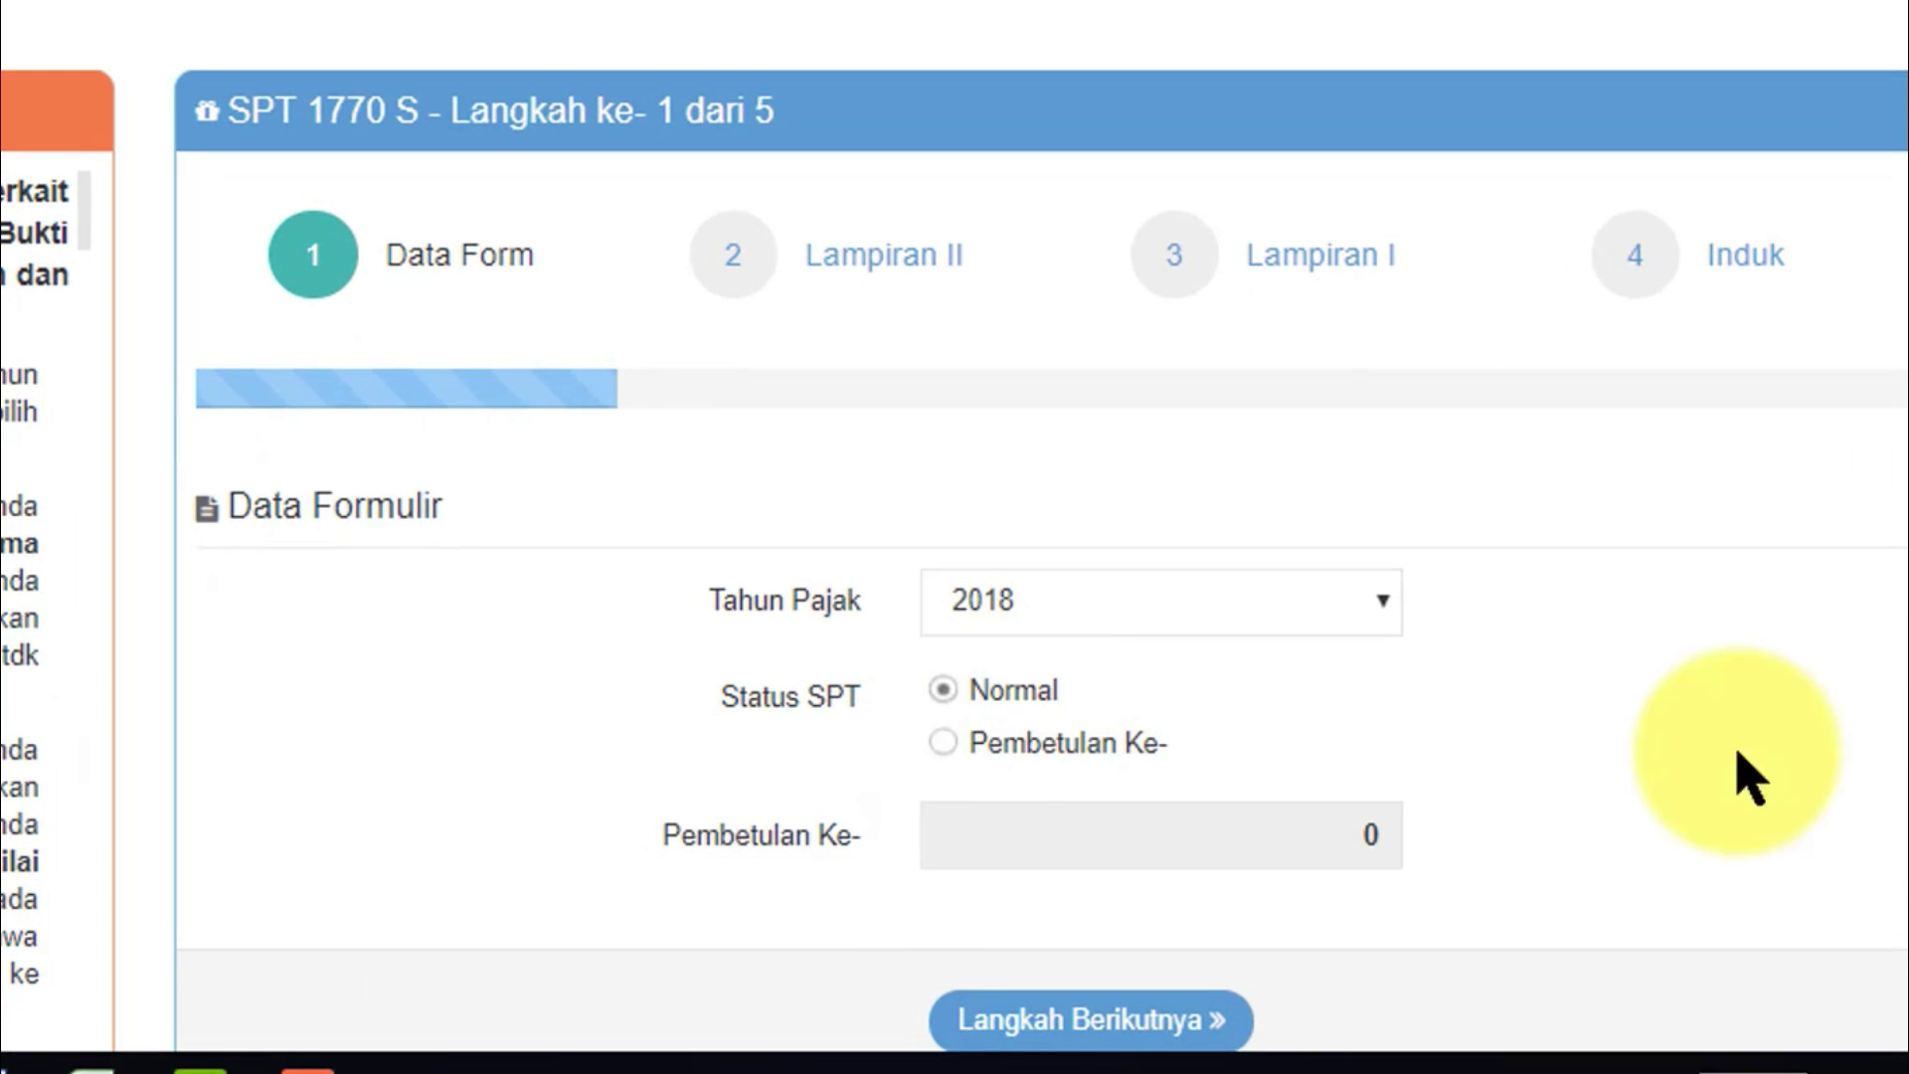
scroll(1044, 366, down, 3)
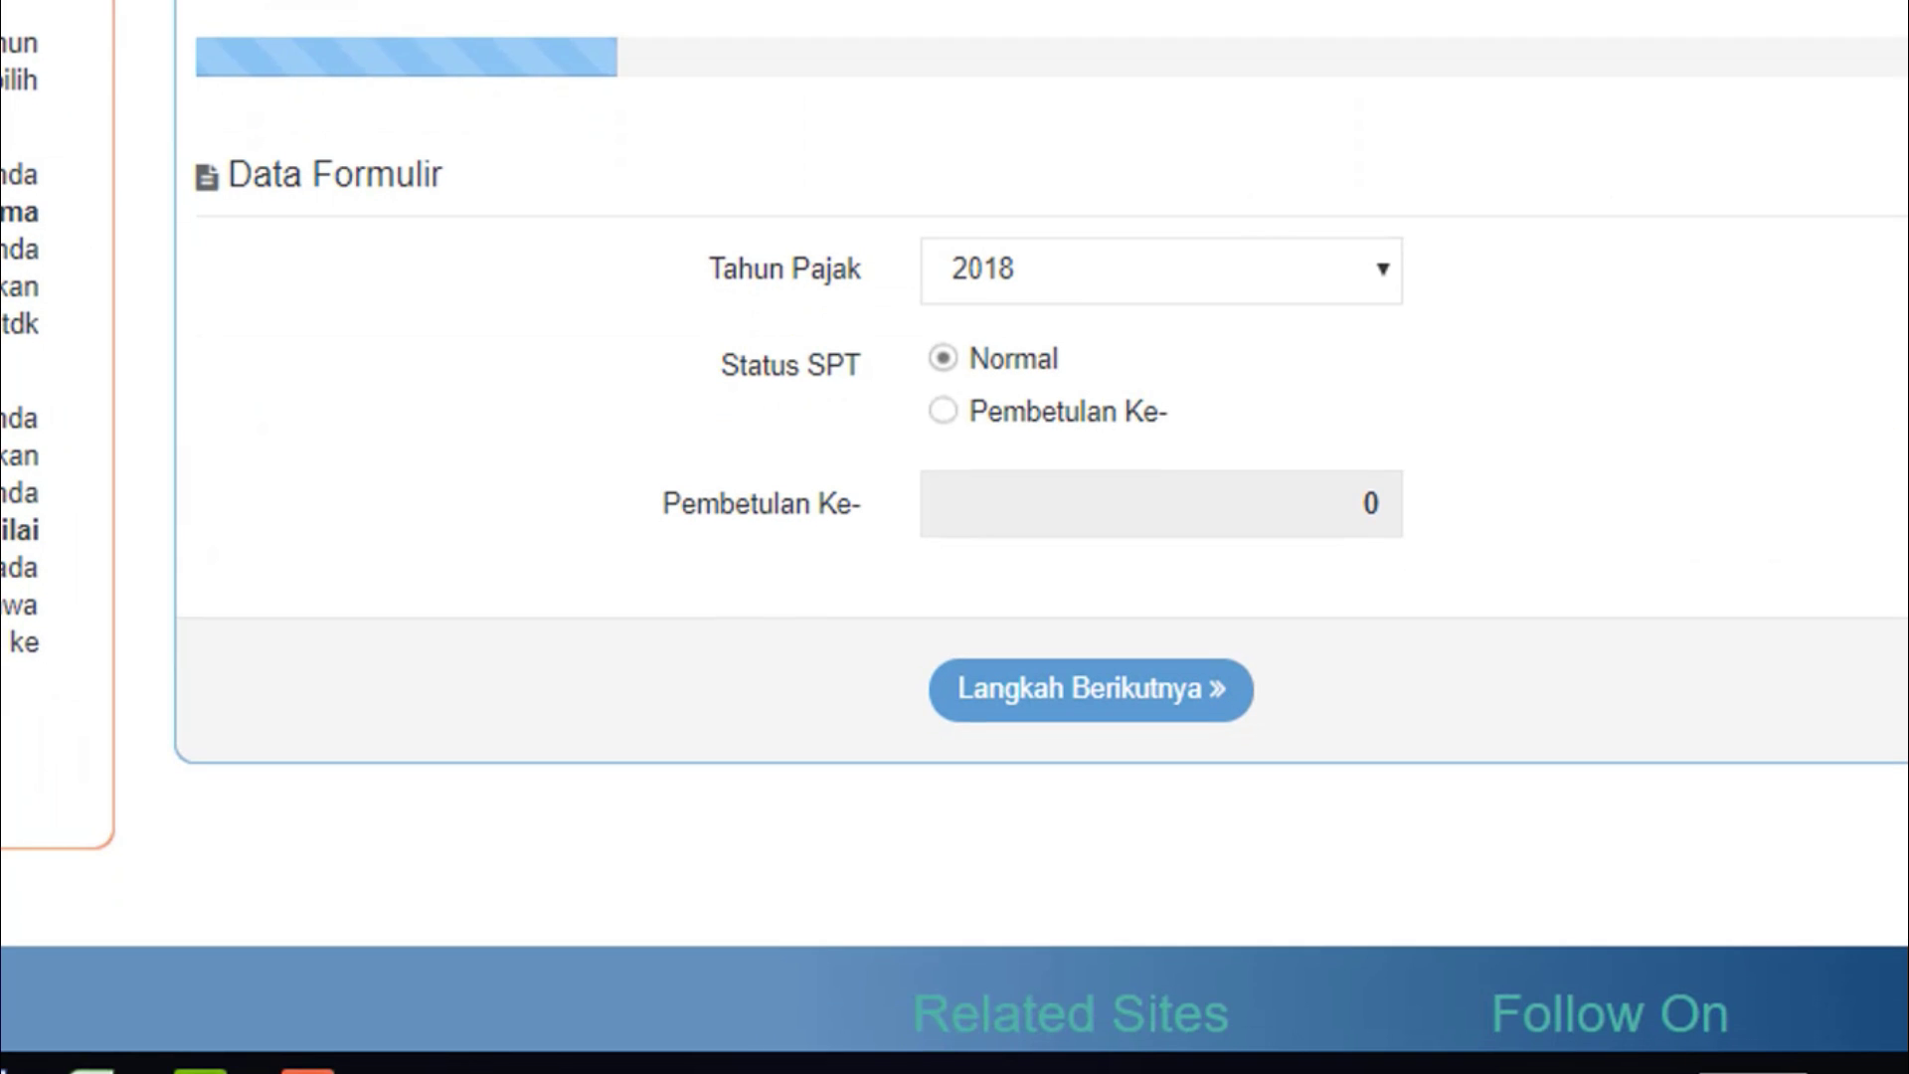
click(1092, 686)
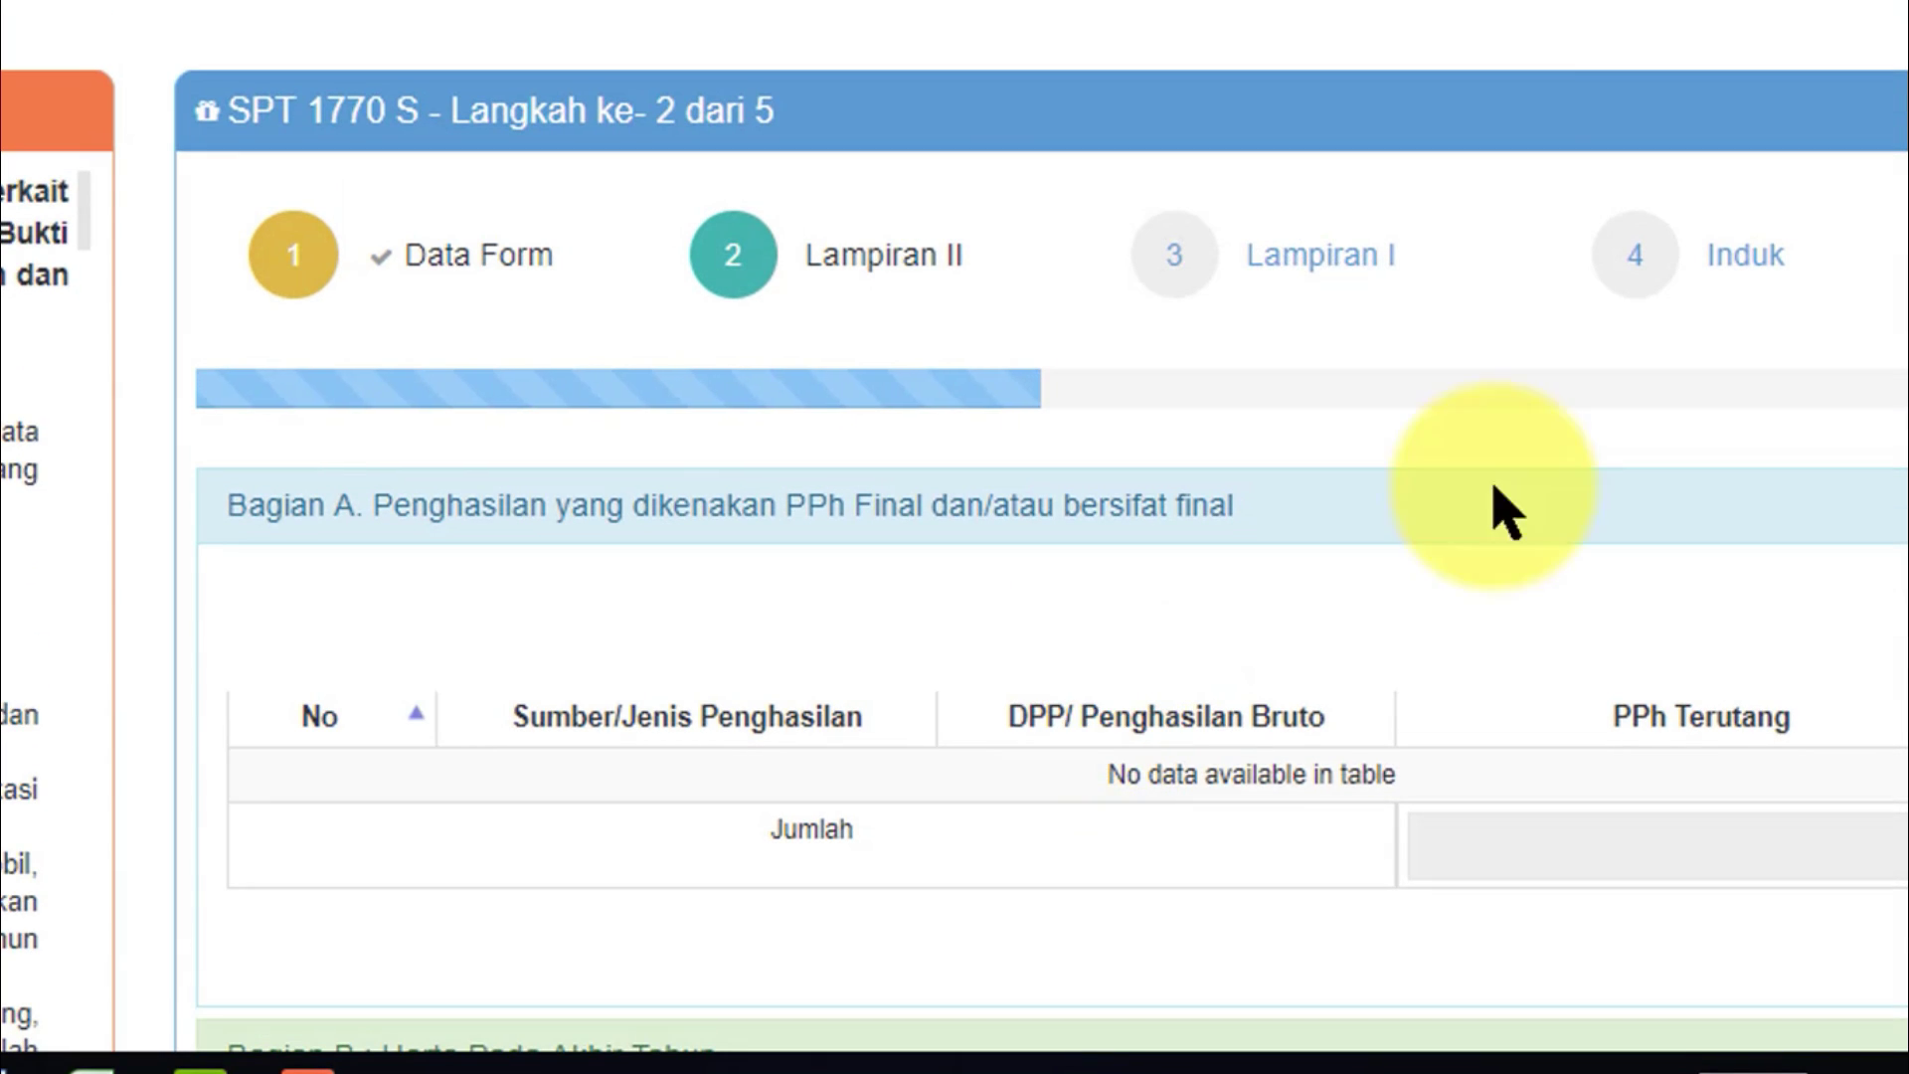
scroll(1044, 597, down, 8)
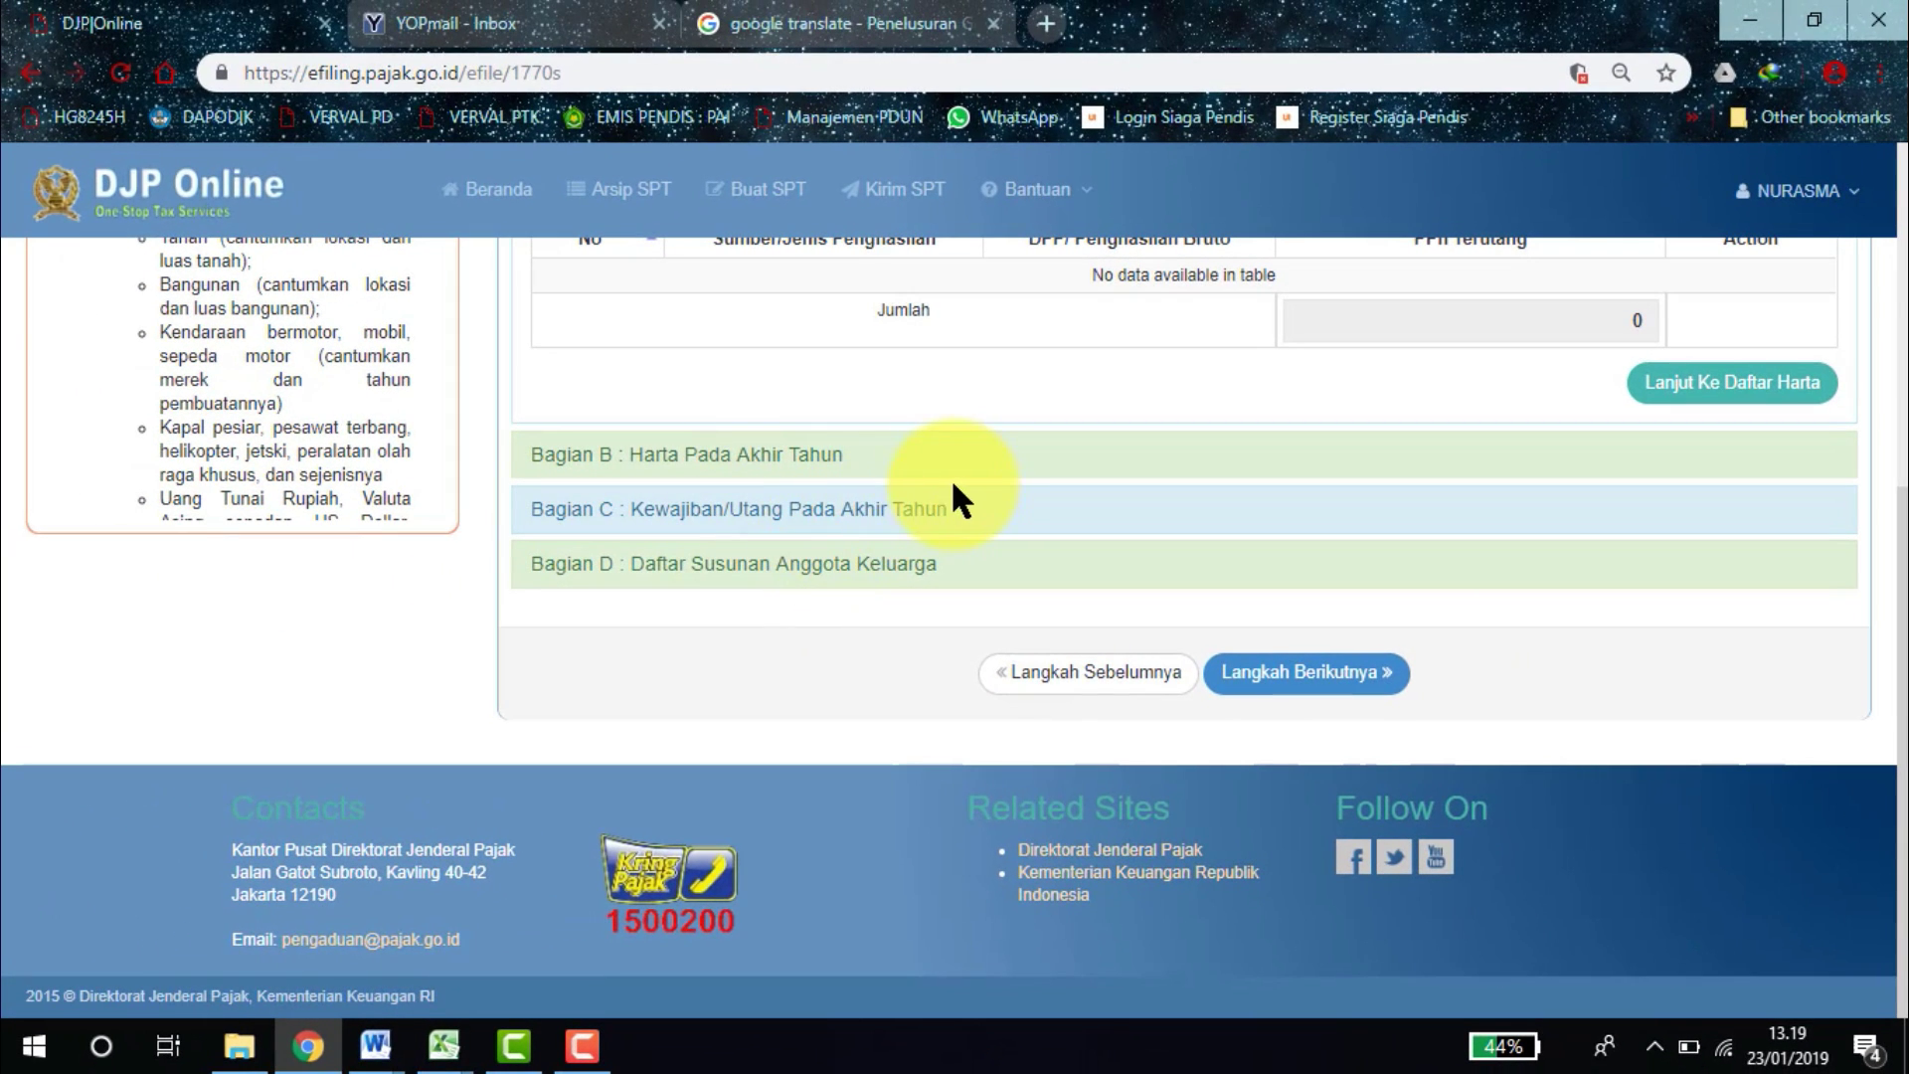
Expand the empty Bagian B Harta table and start a new asset entry.
click(802, 457)
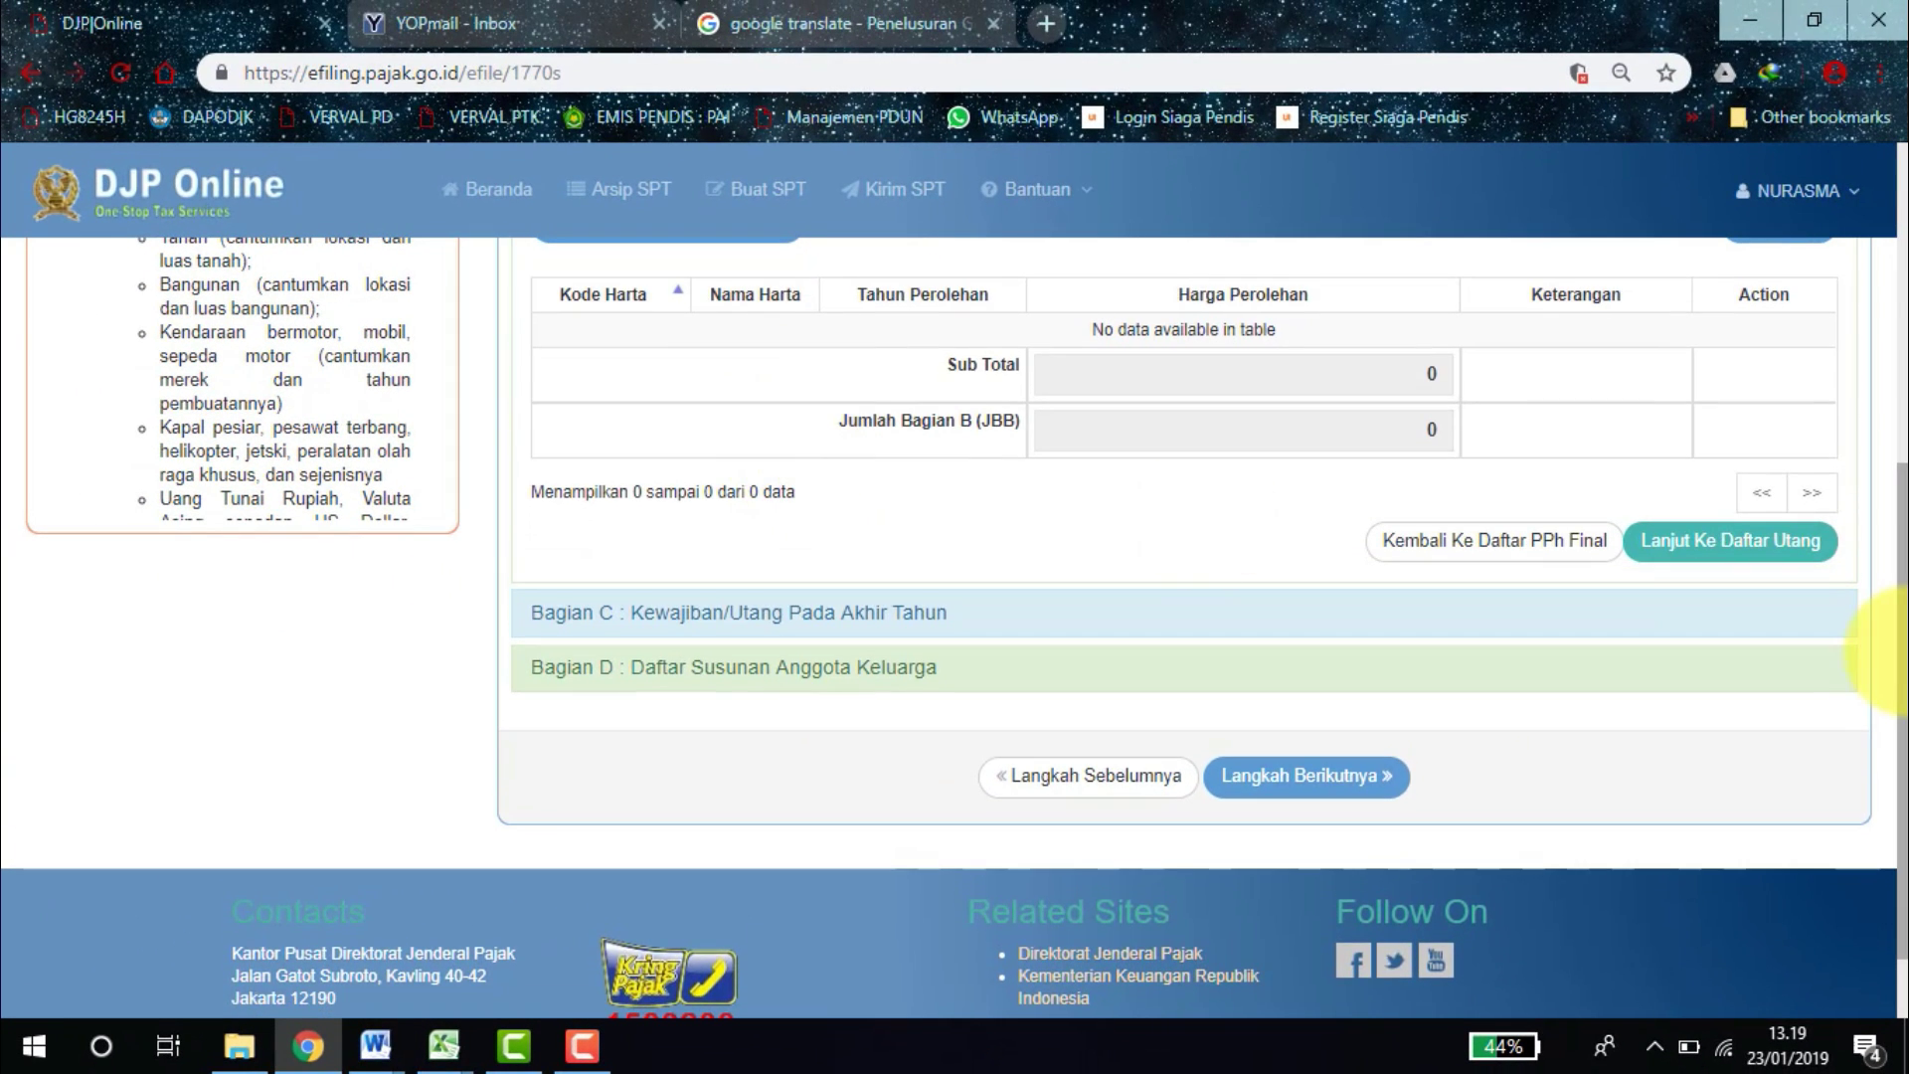
scroll(811, 472, up, 3)
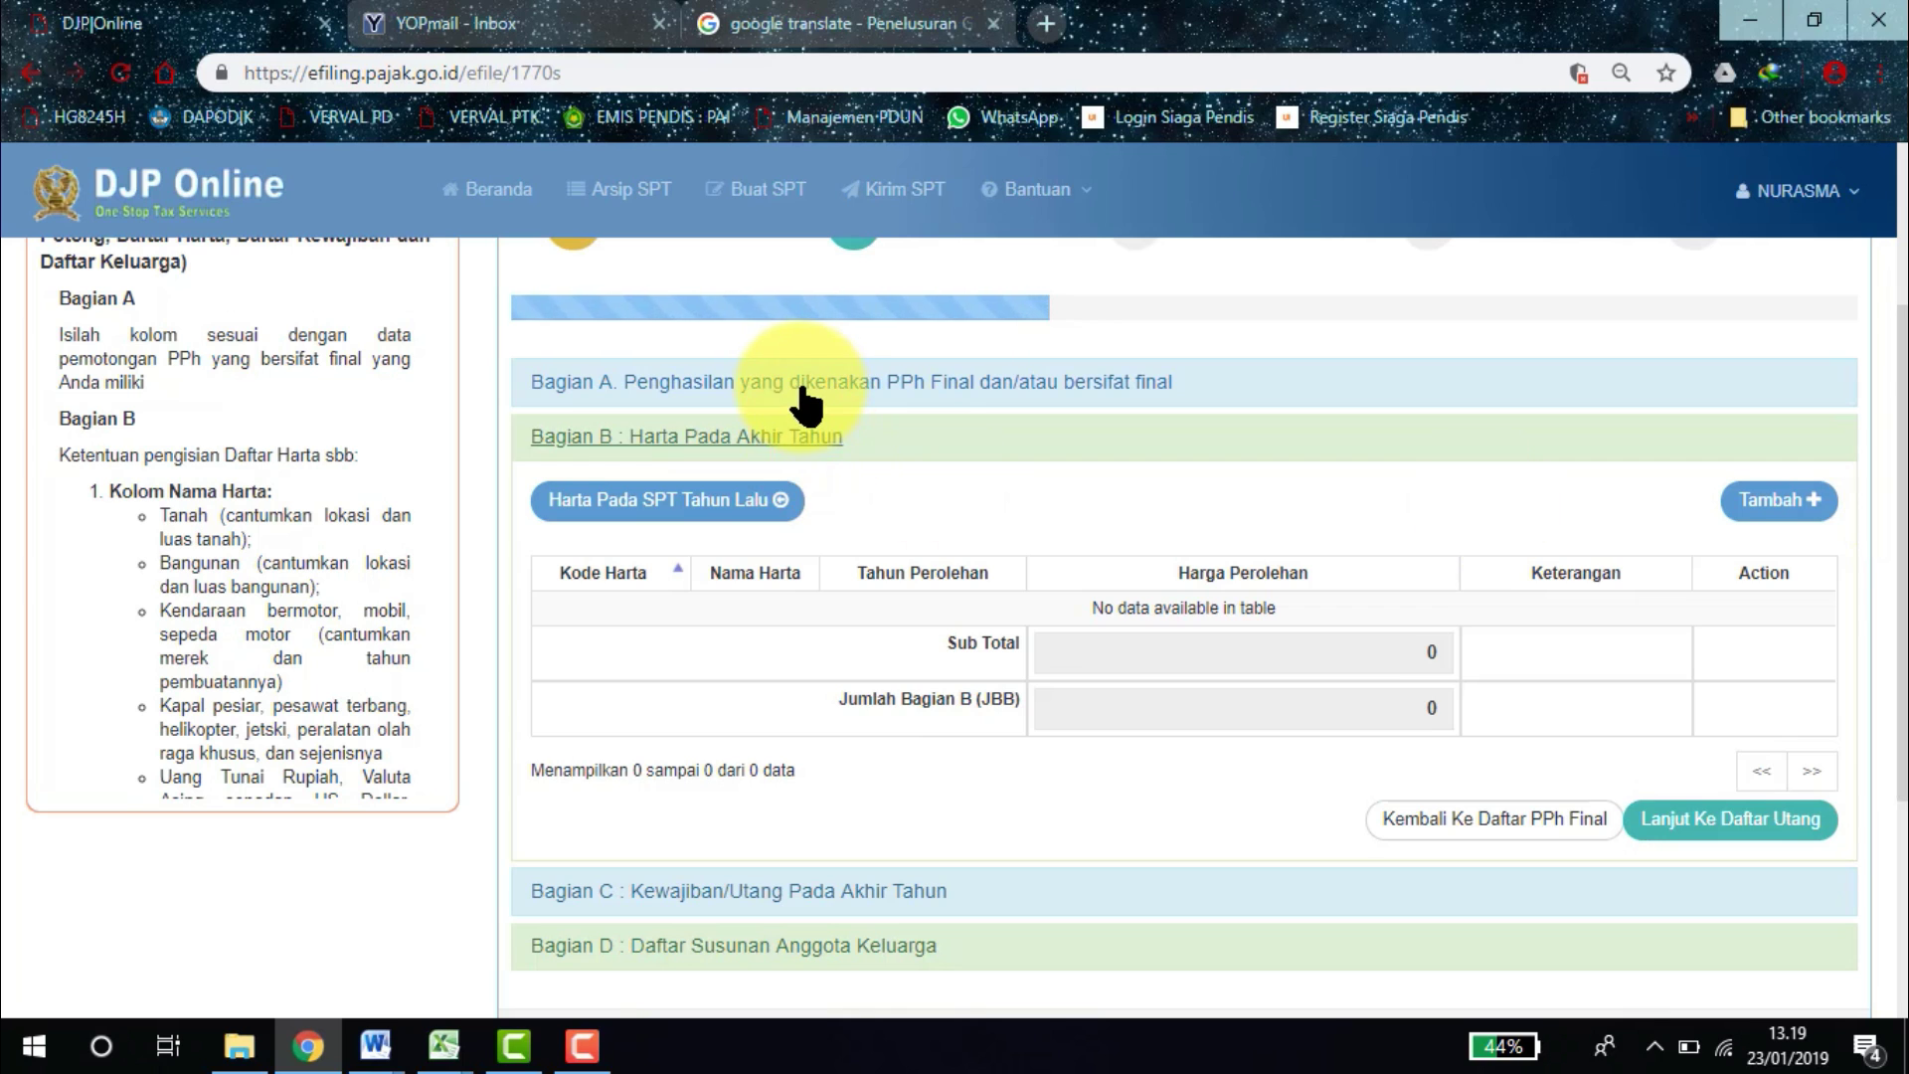
click(803, 394)
click(803, 400)
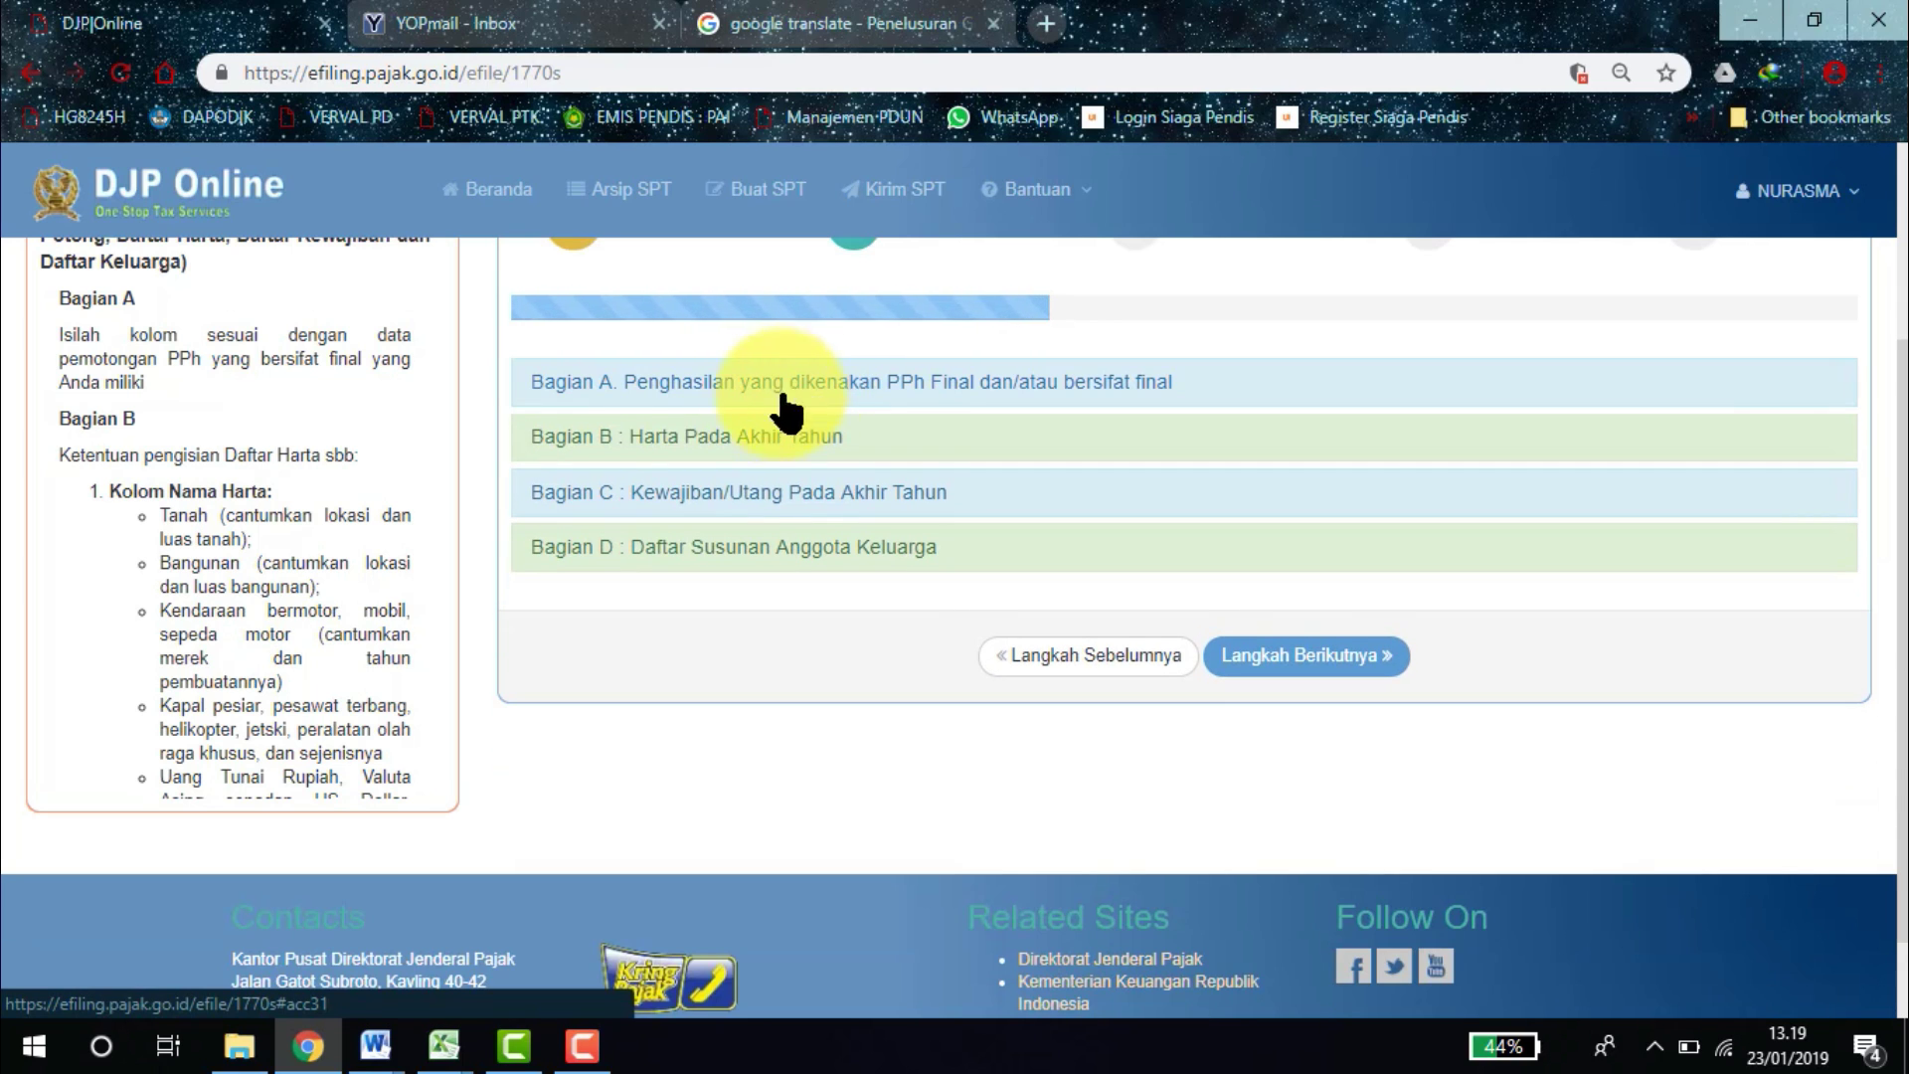
click(710, 442)
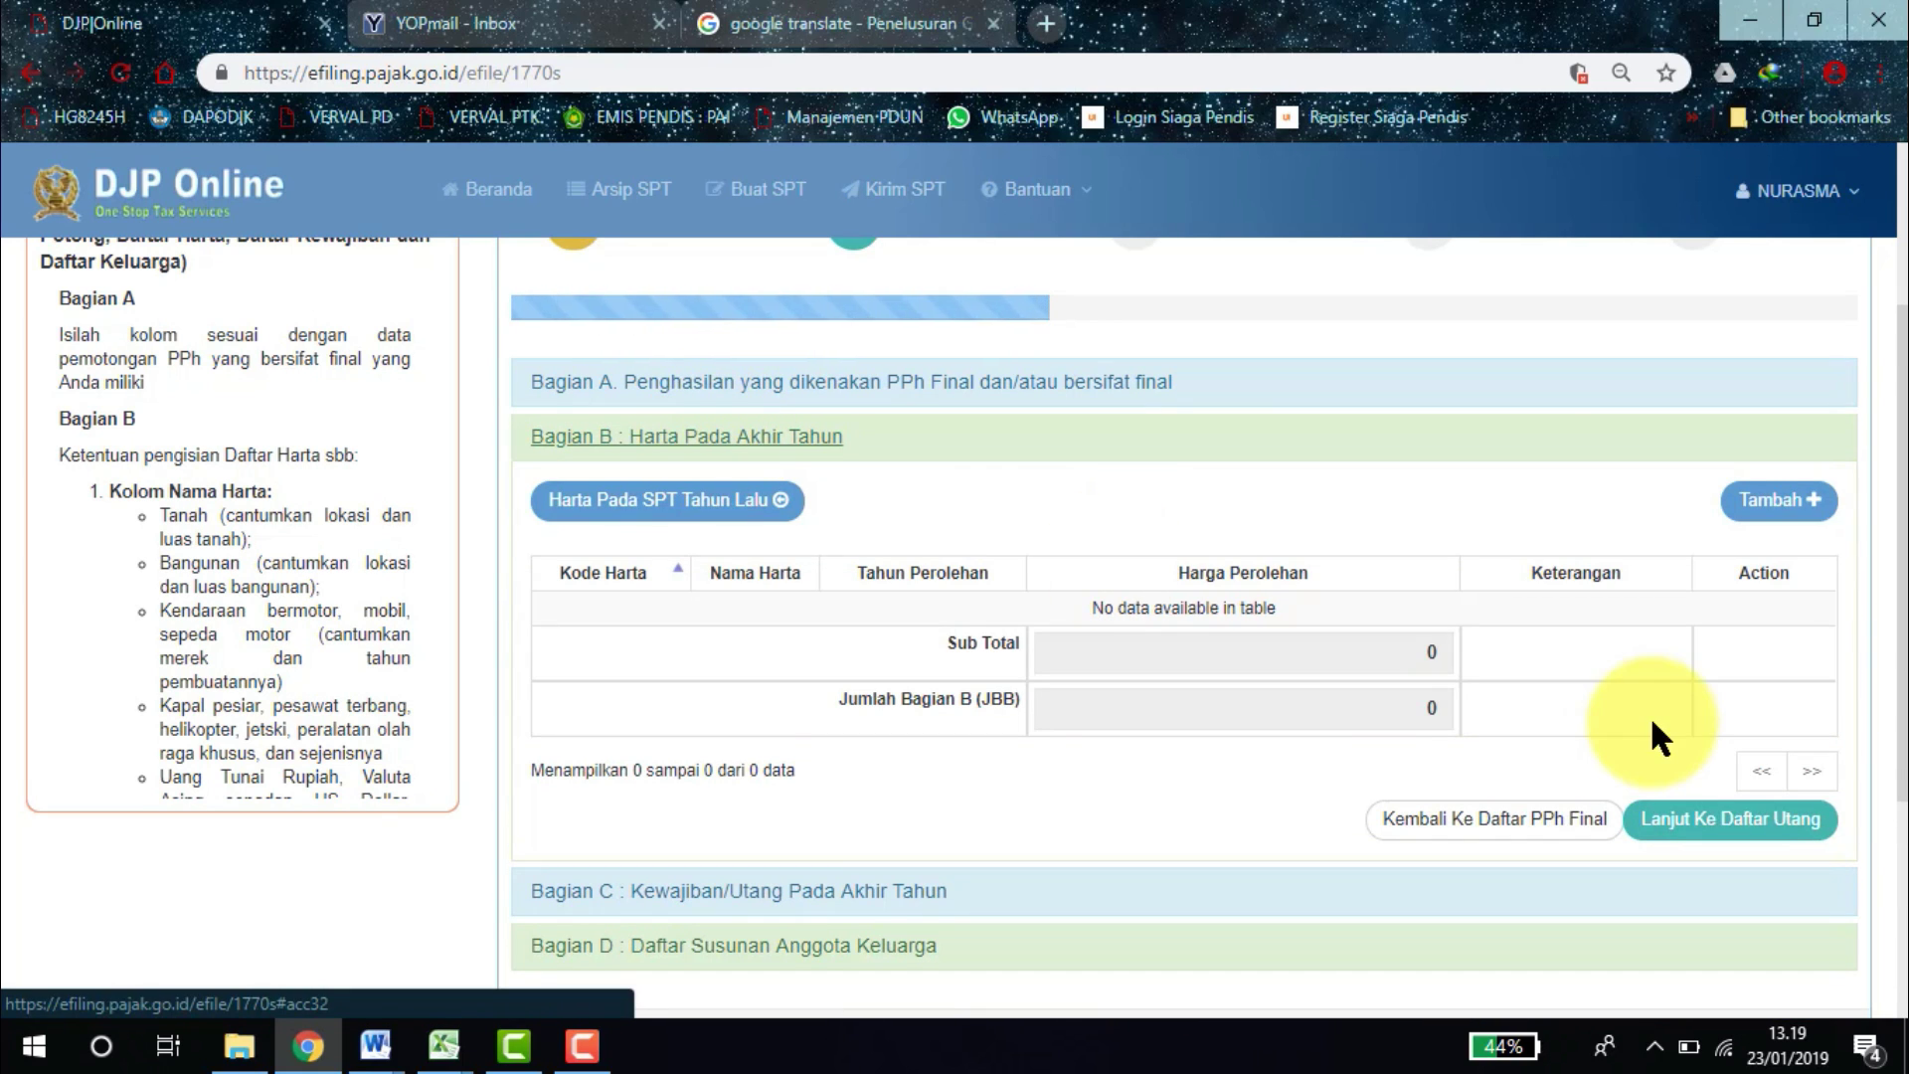
click(1777, 507)
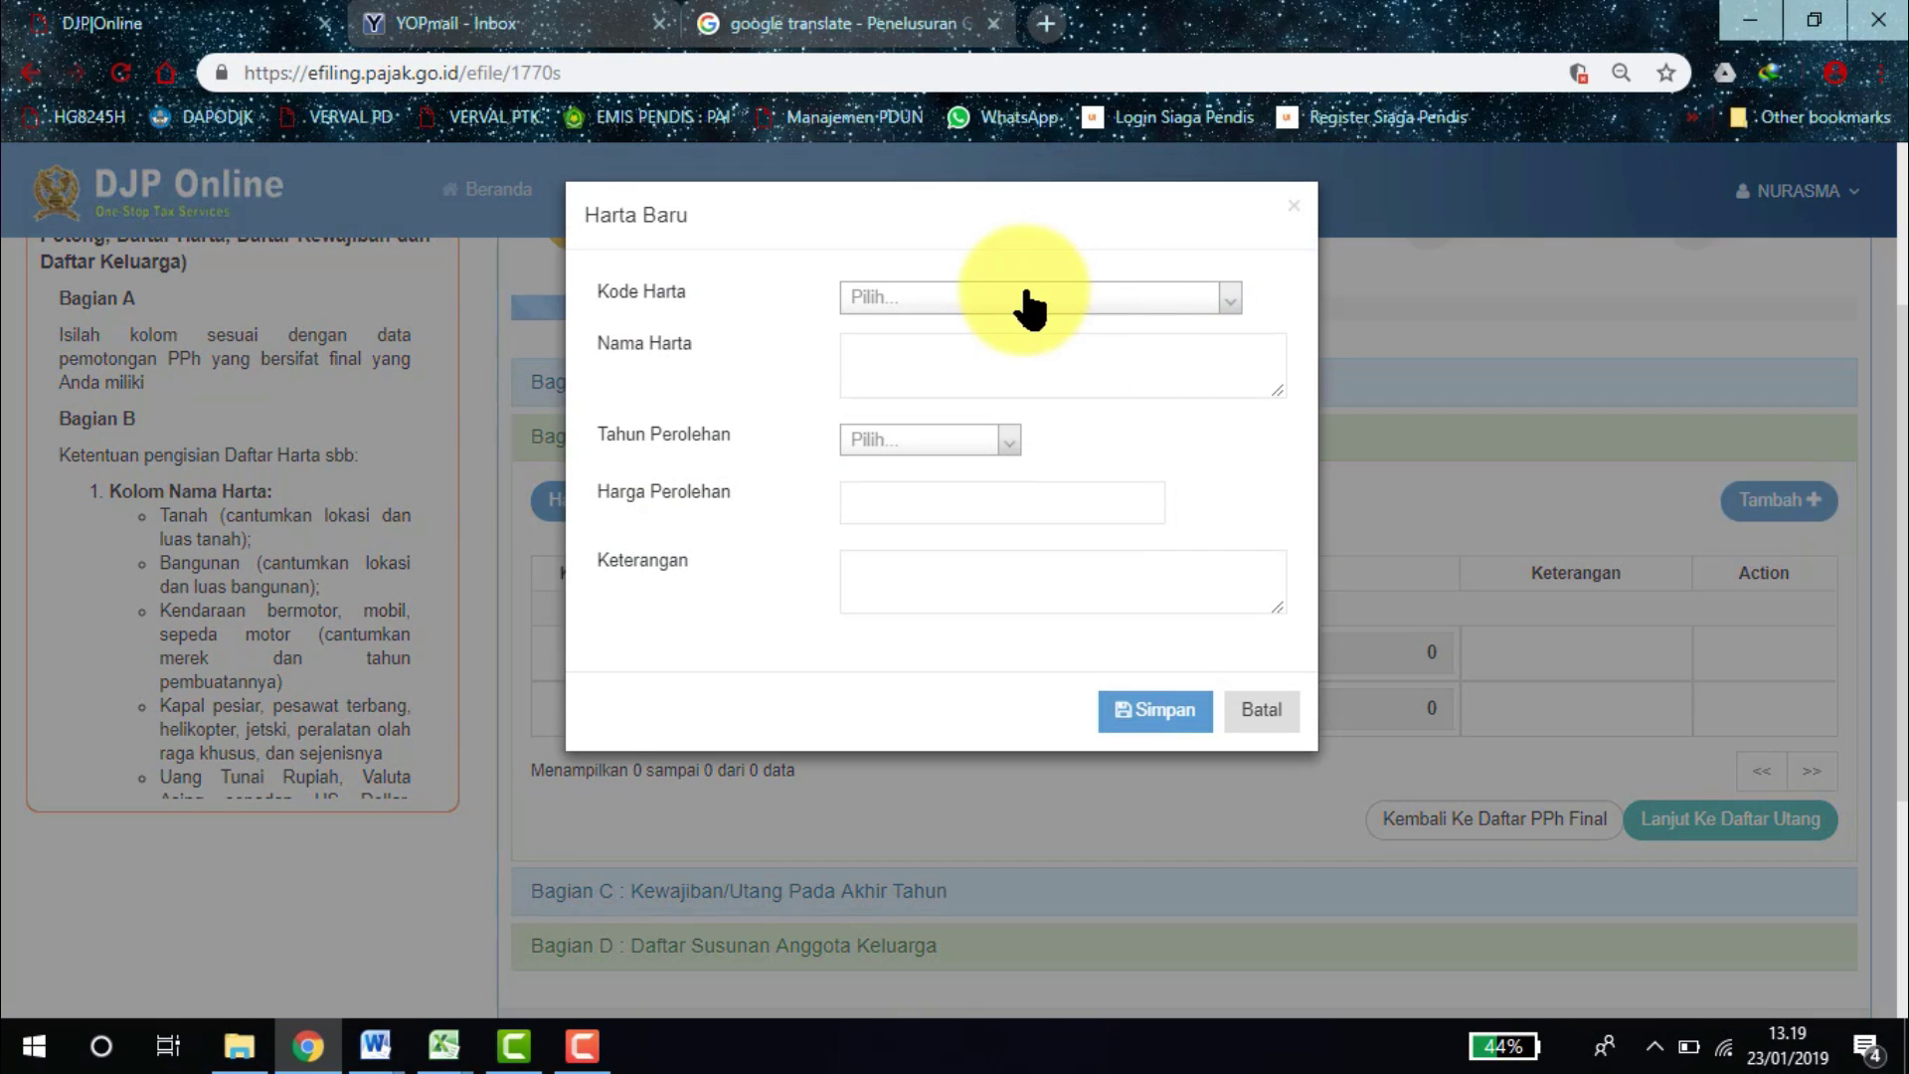
Save a 042-Sepeda Motor asset: Yamaha Mio, acquired 2006, 11.000.000, Masih Ada.
click(1009, 298)
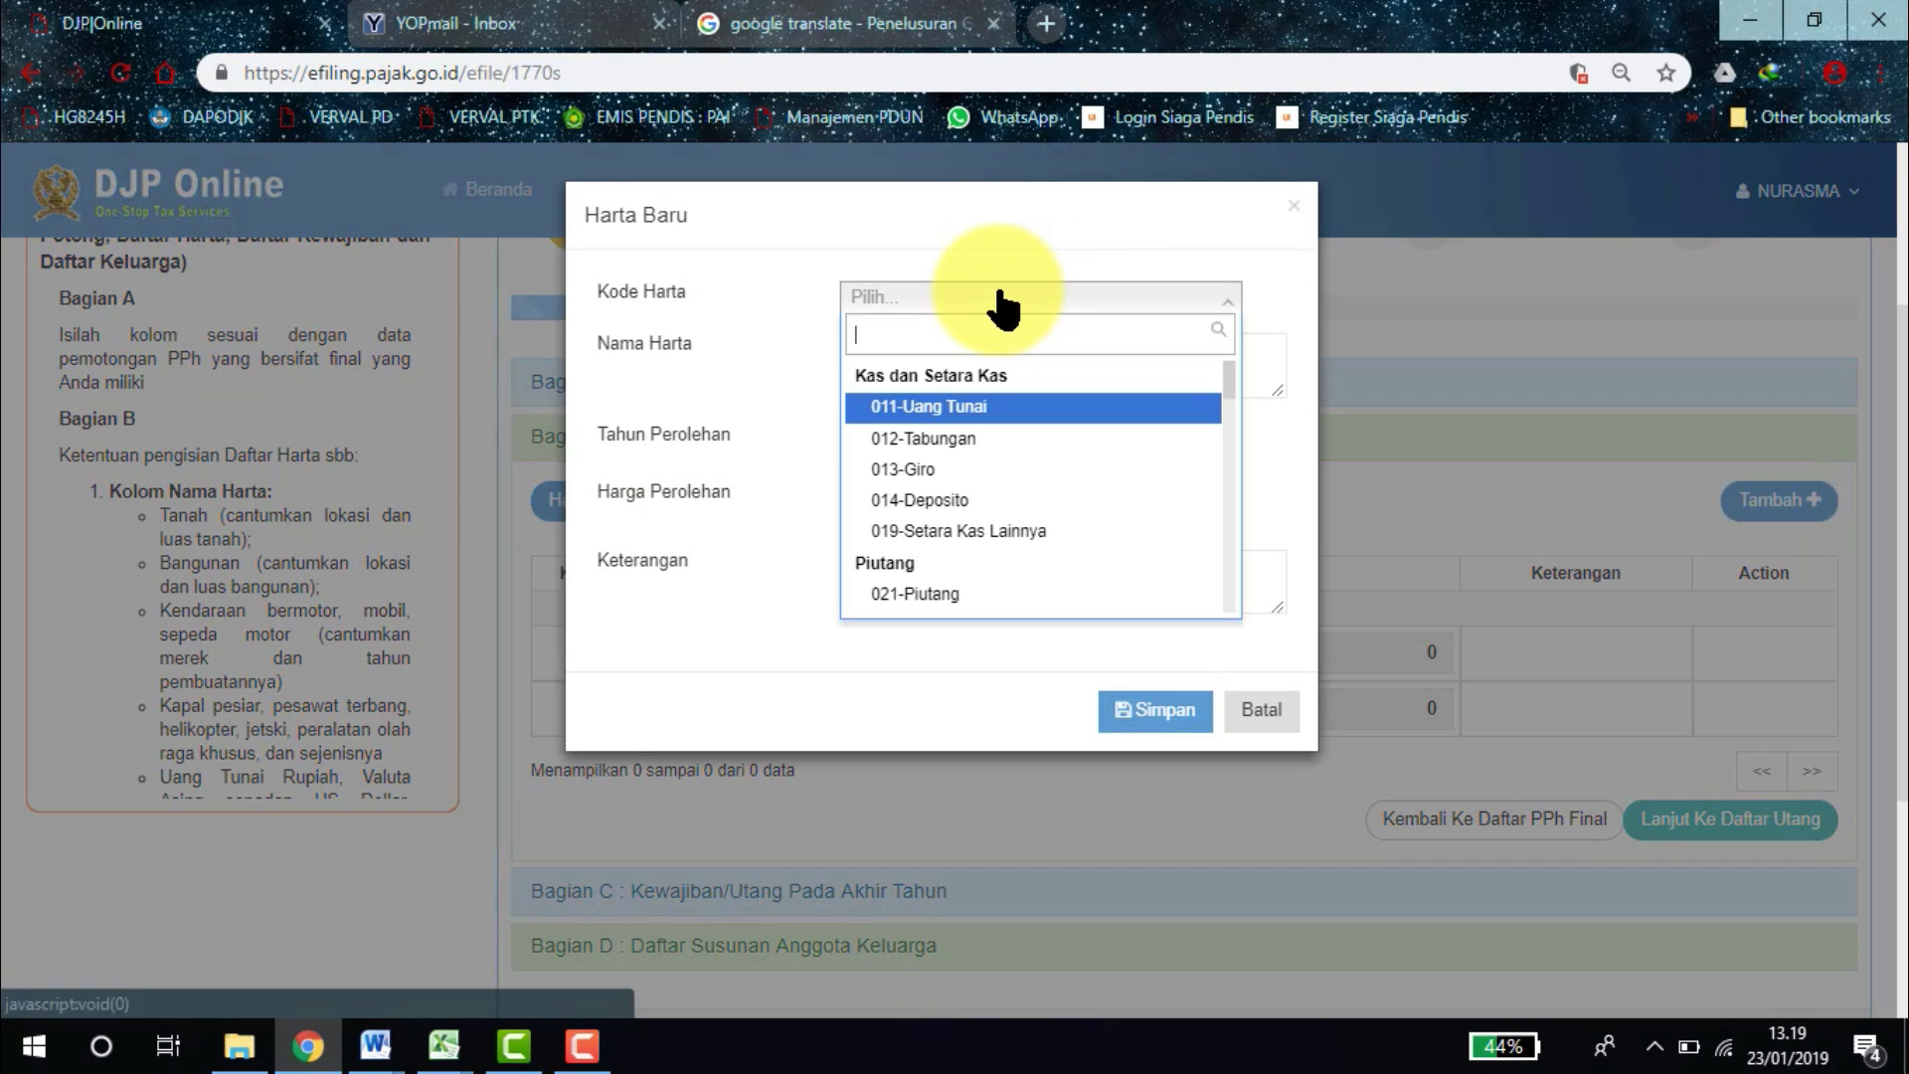
drag(1227, 370, 1218, 516)
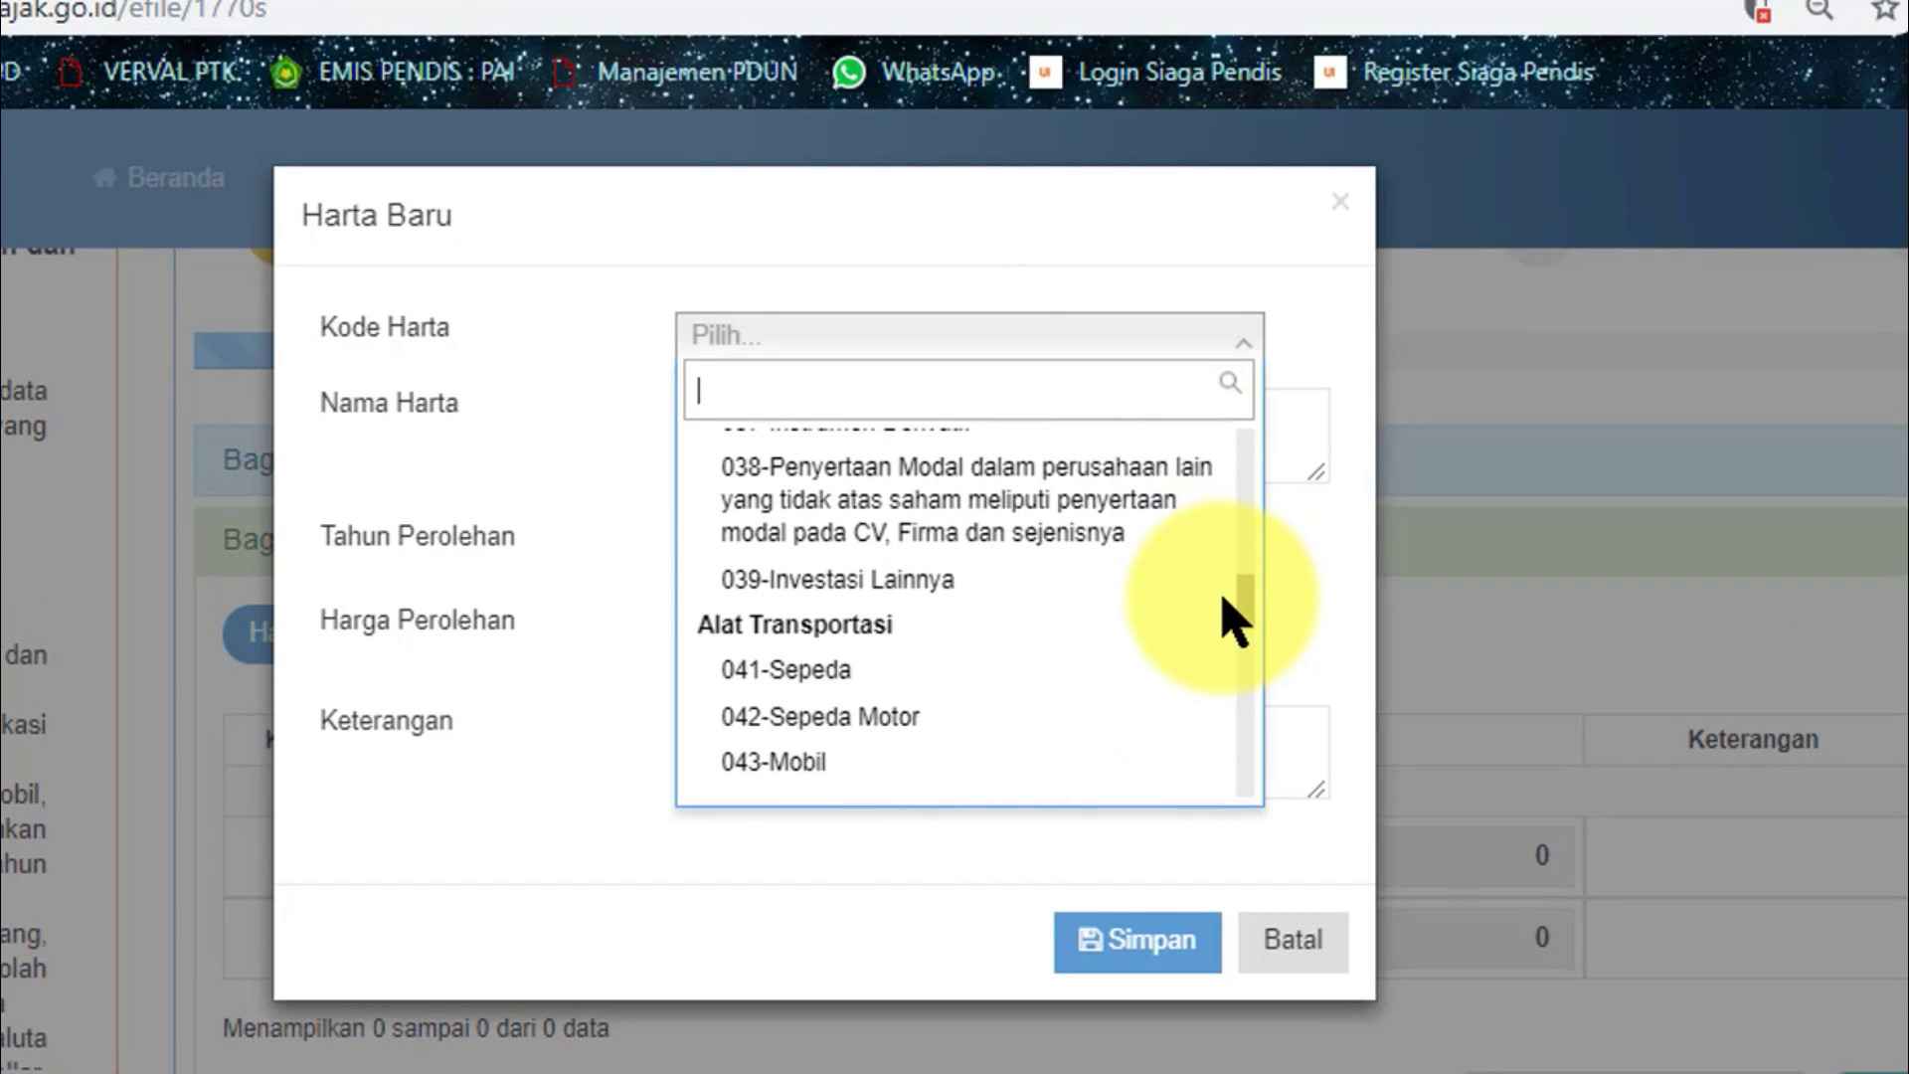
drag(1233, 616, 1231, 626)
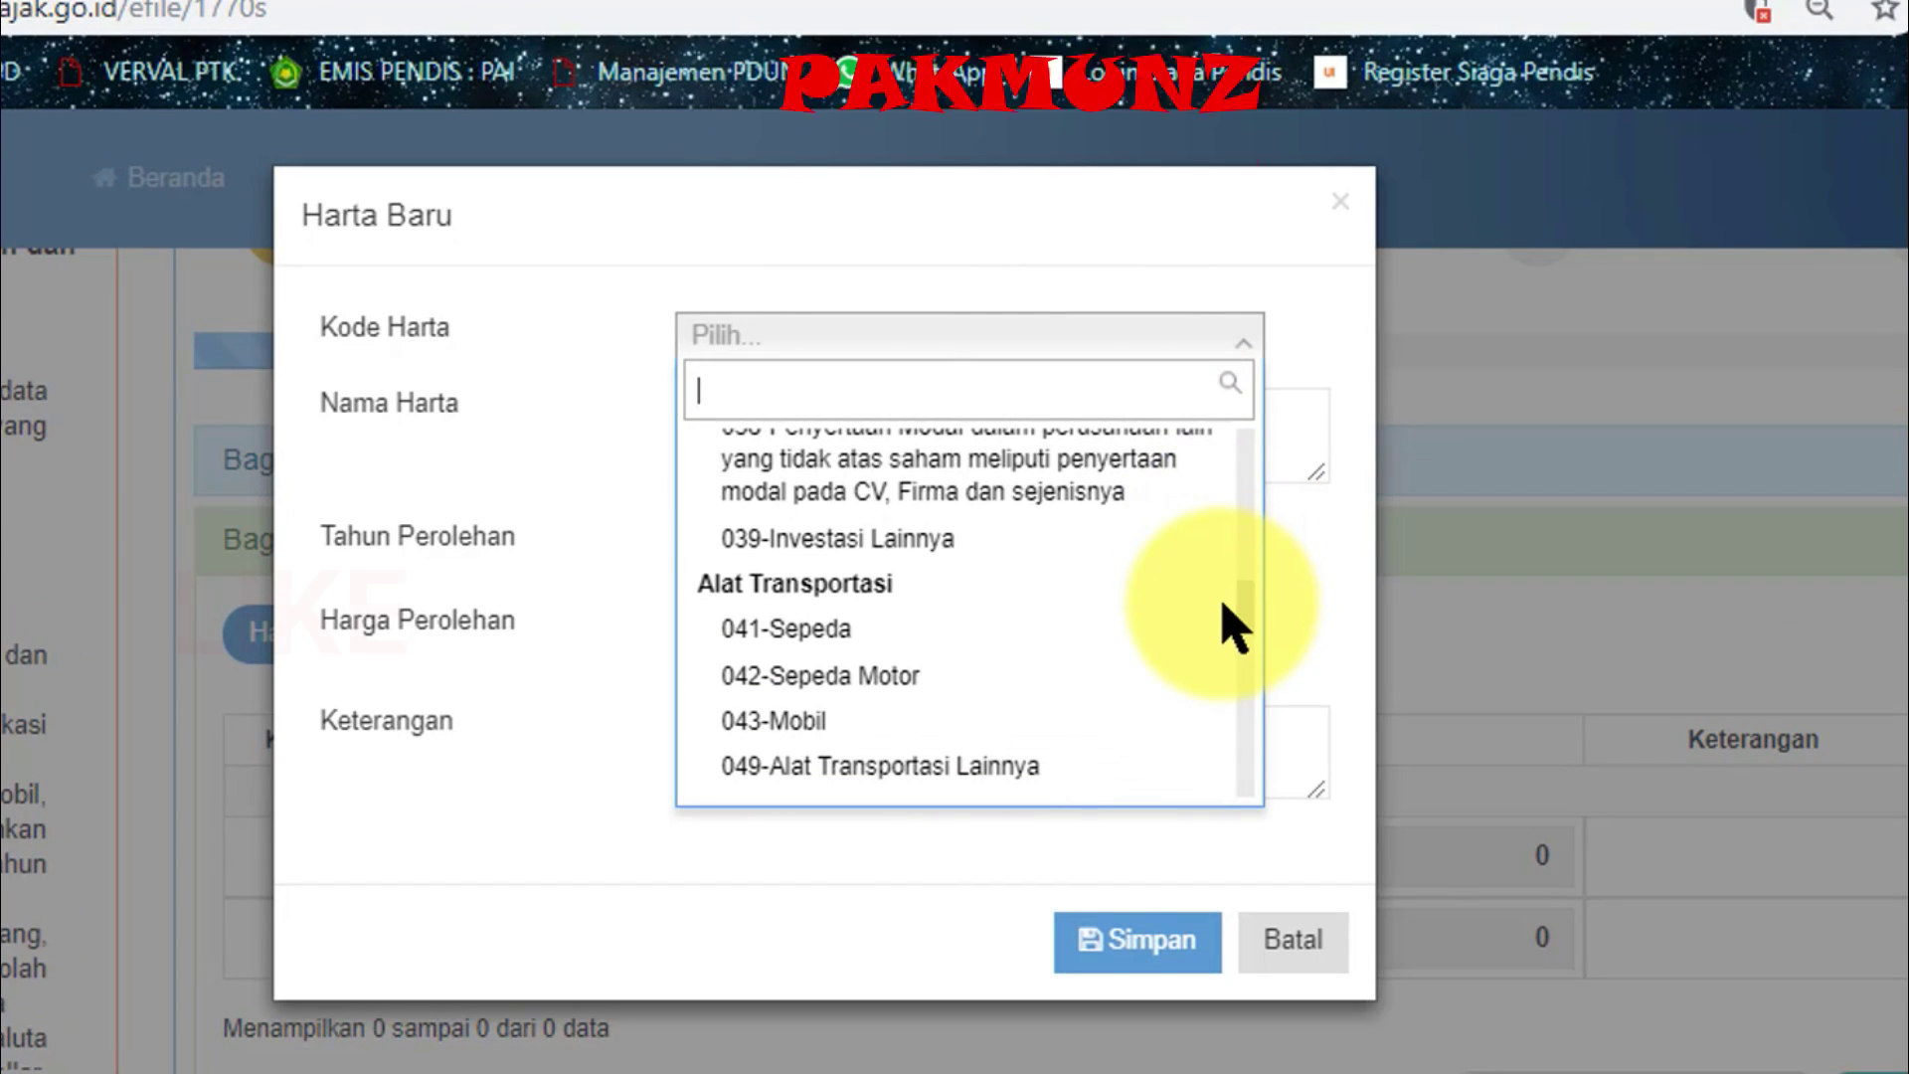
click(1020, 690)
click(857, 430)
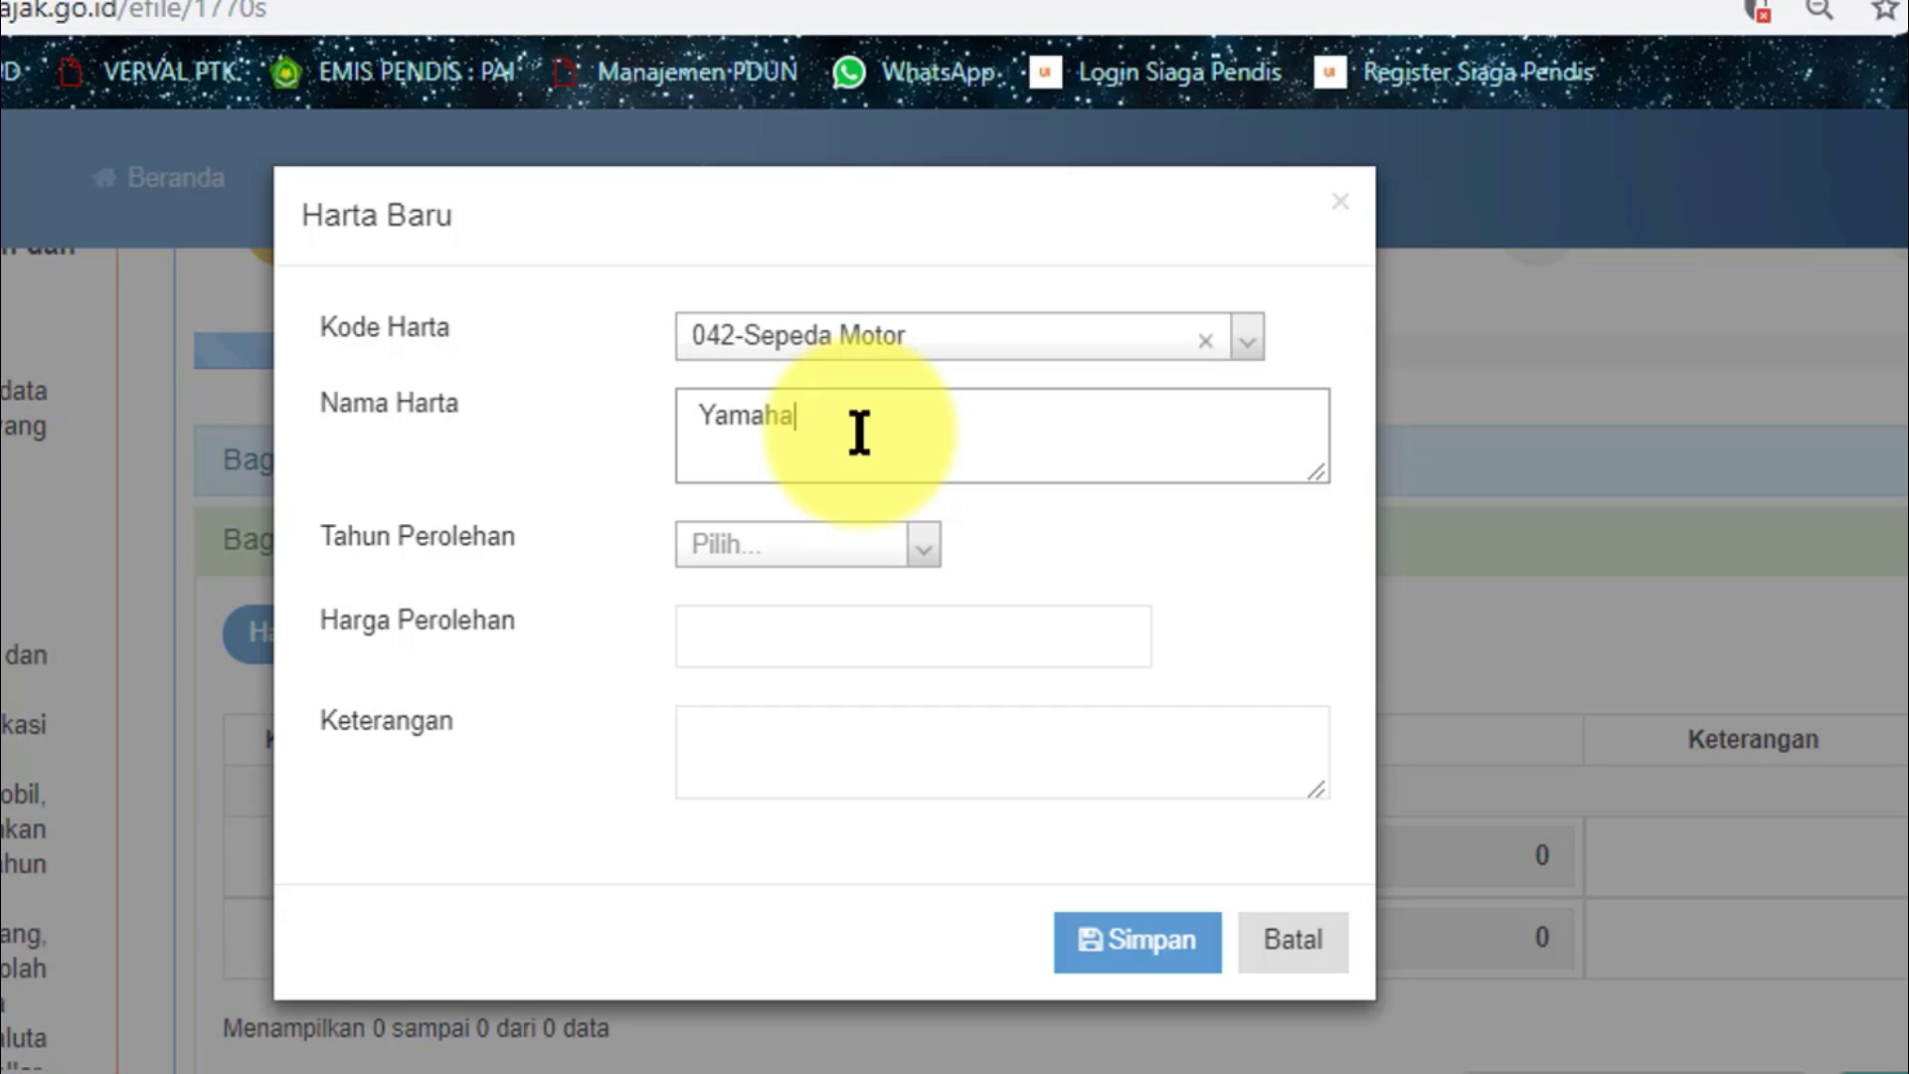
click(756, 549)
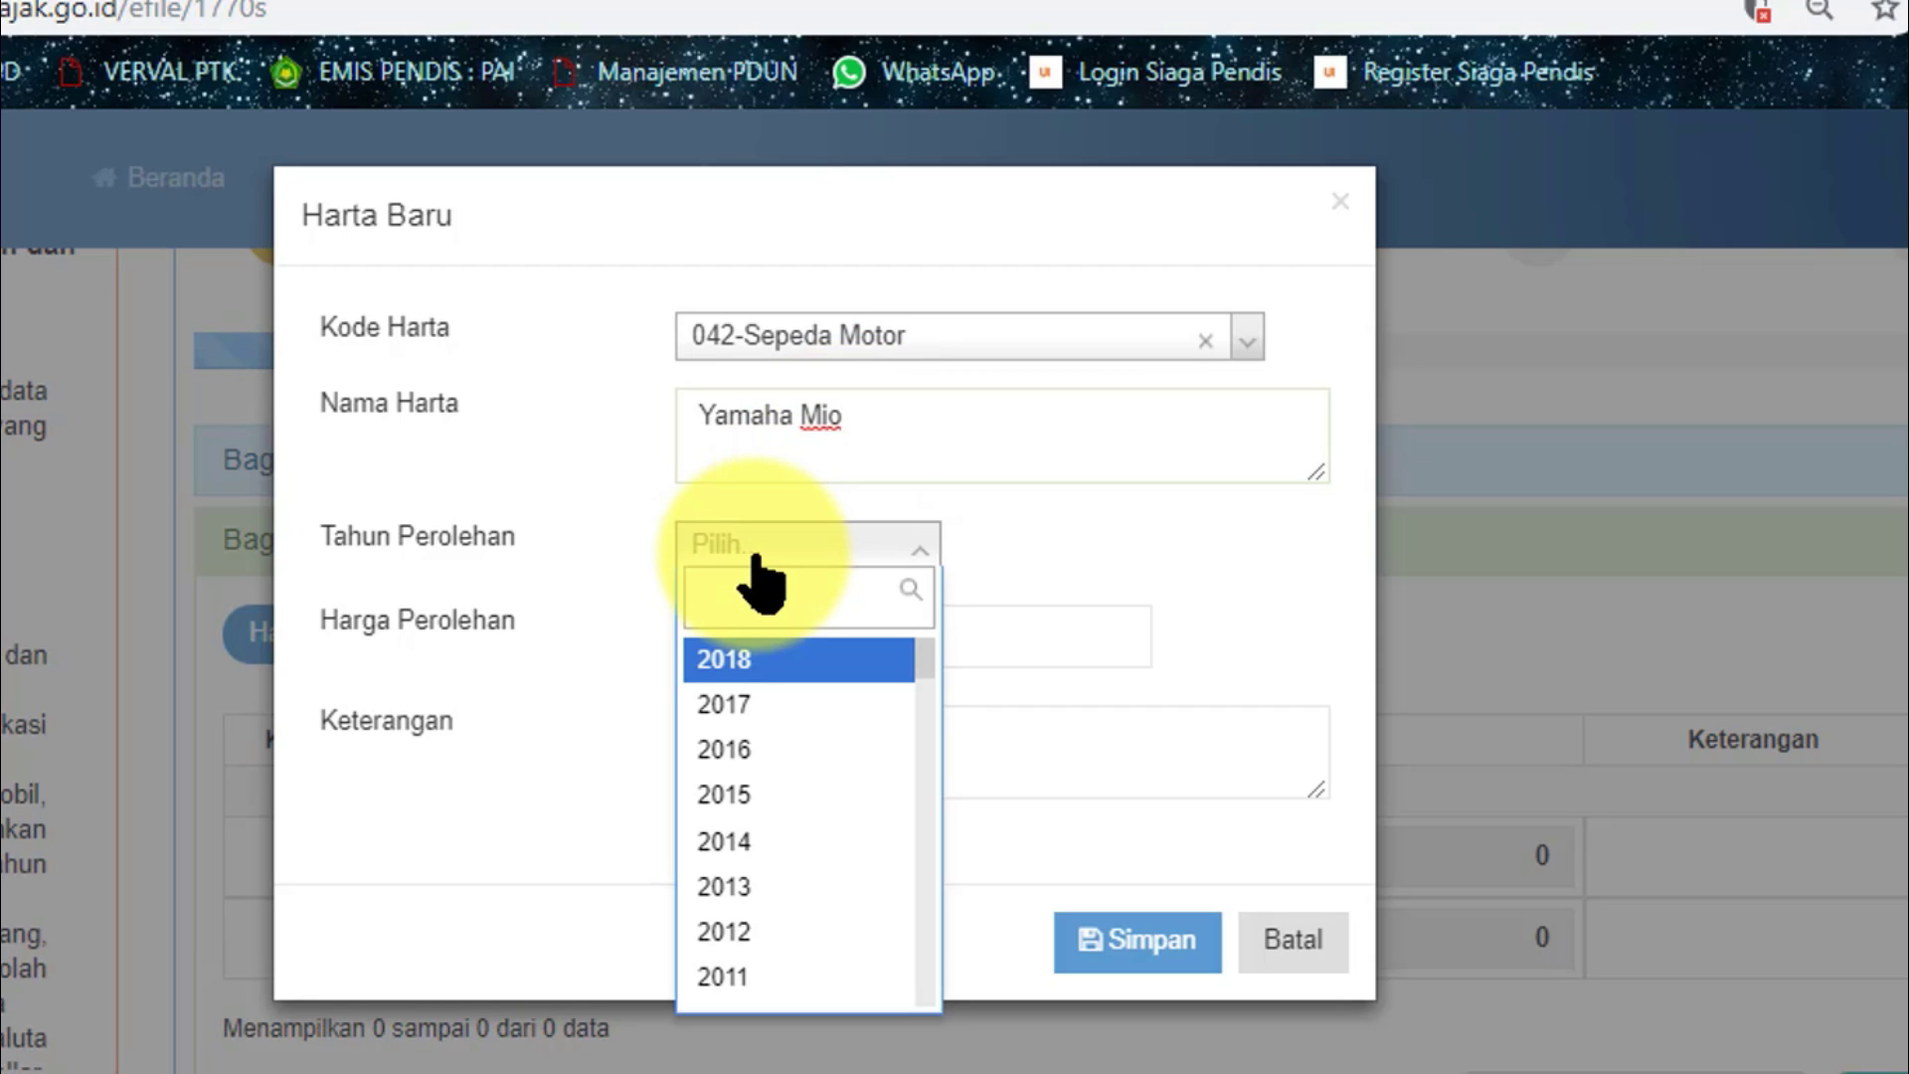
drag(920, 668, 922, 708)
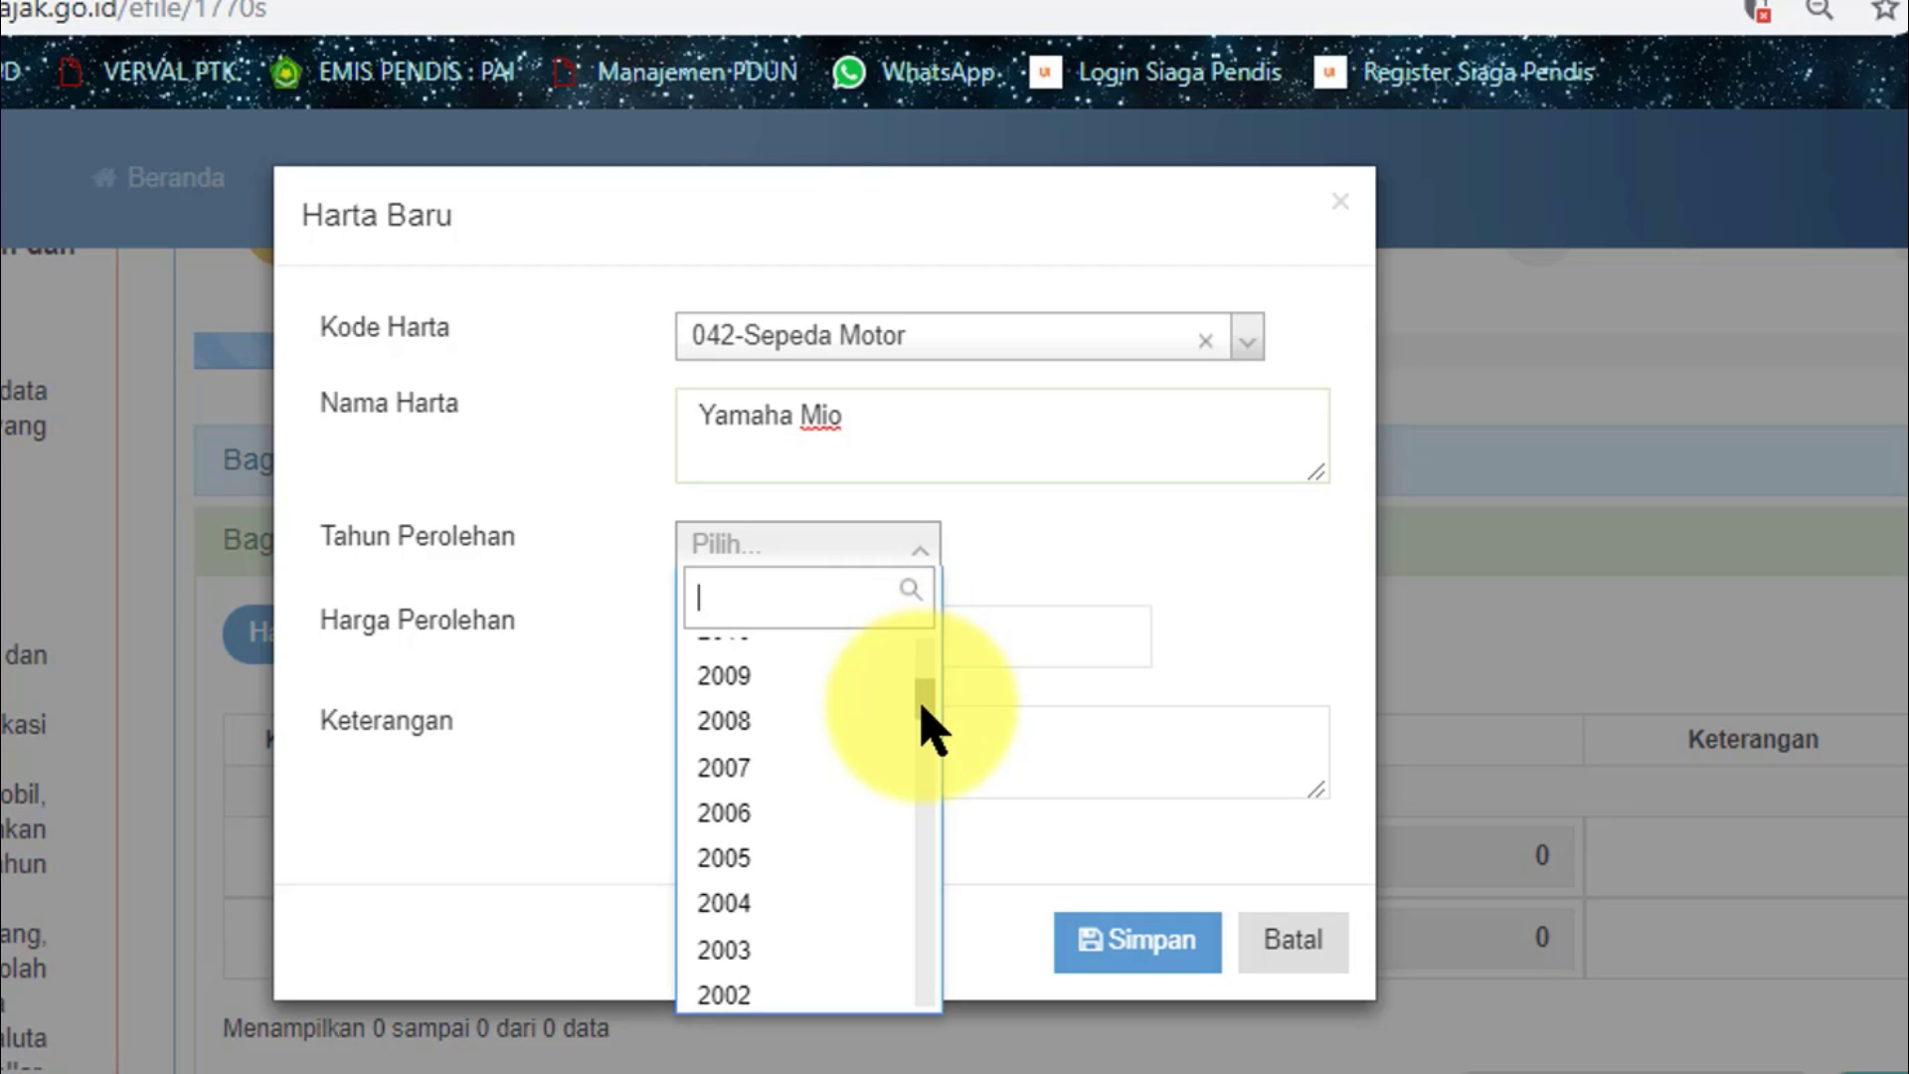
click(761, 815)
click(791, 636)
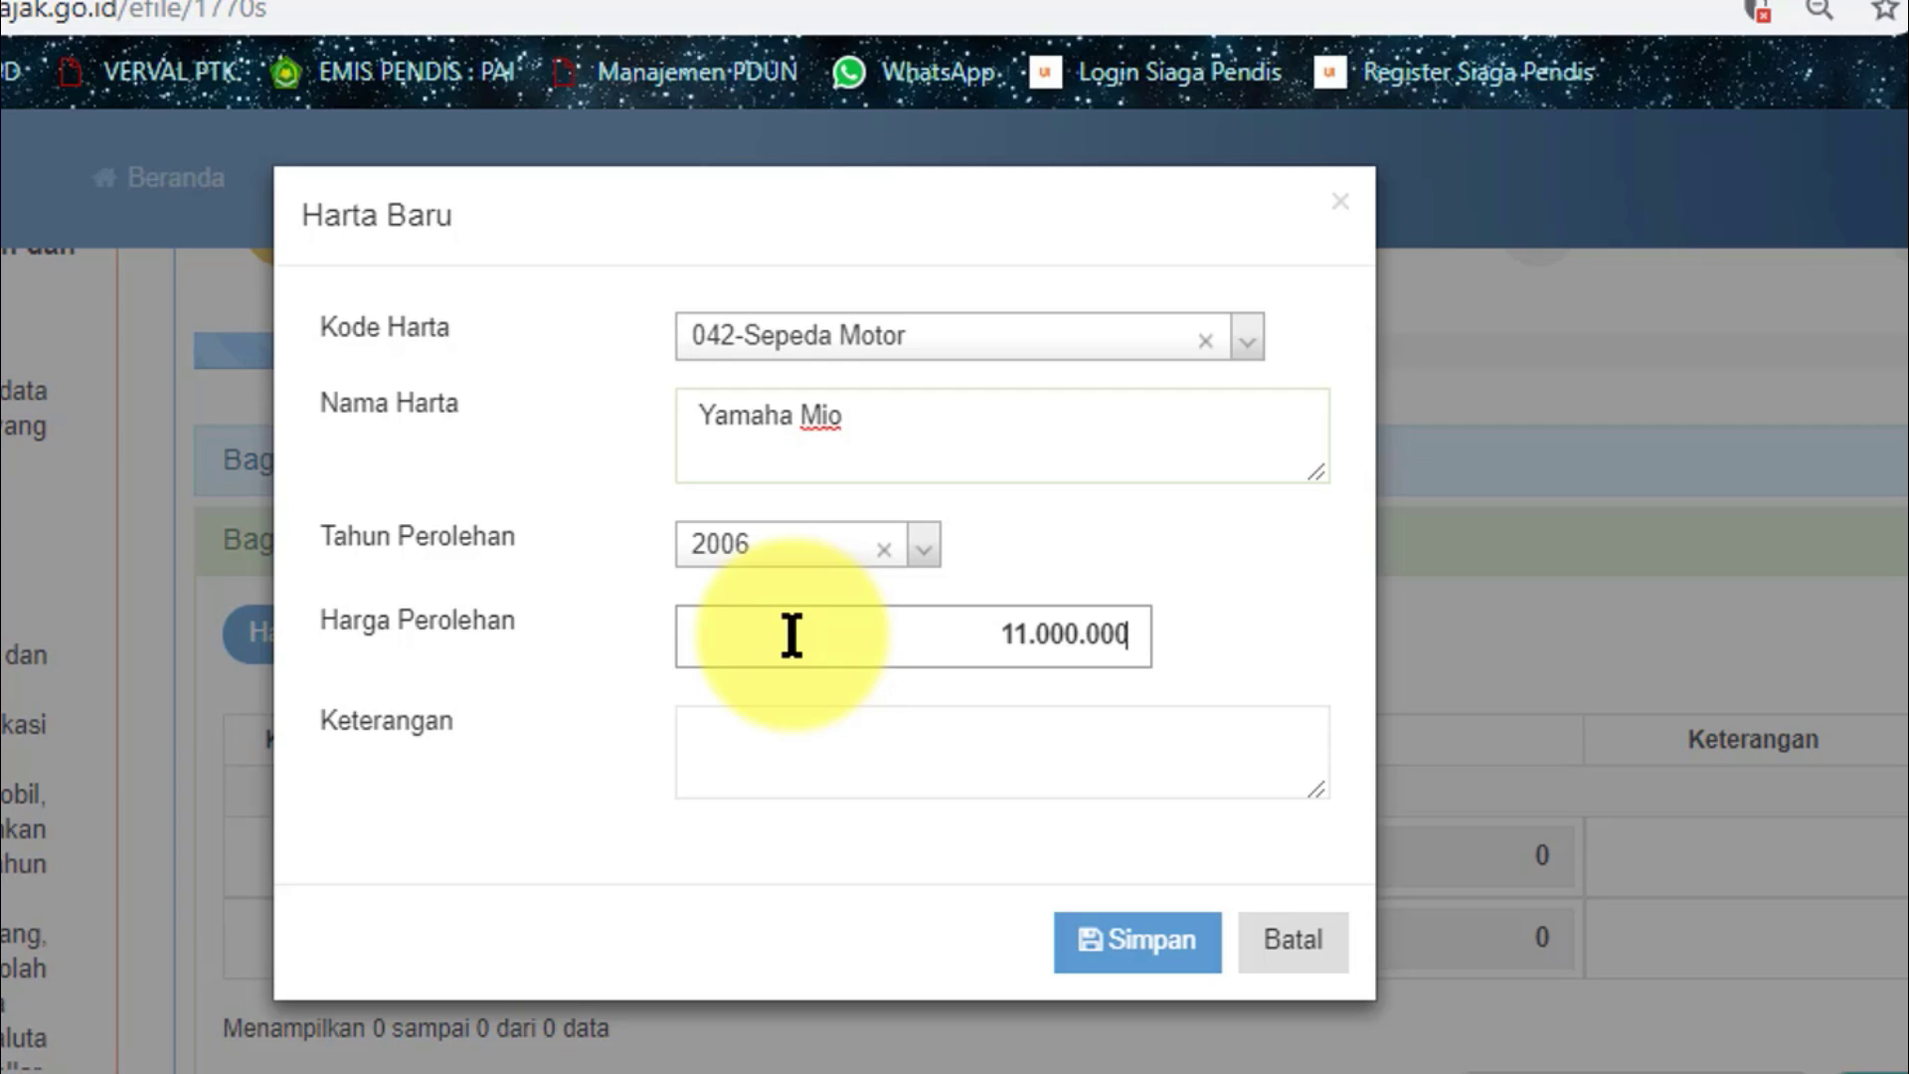
click(813, 761)
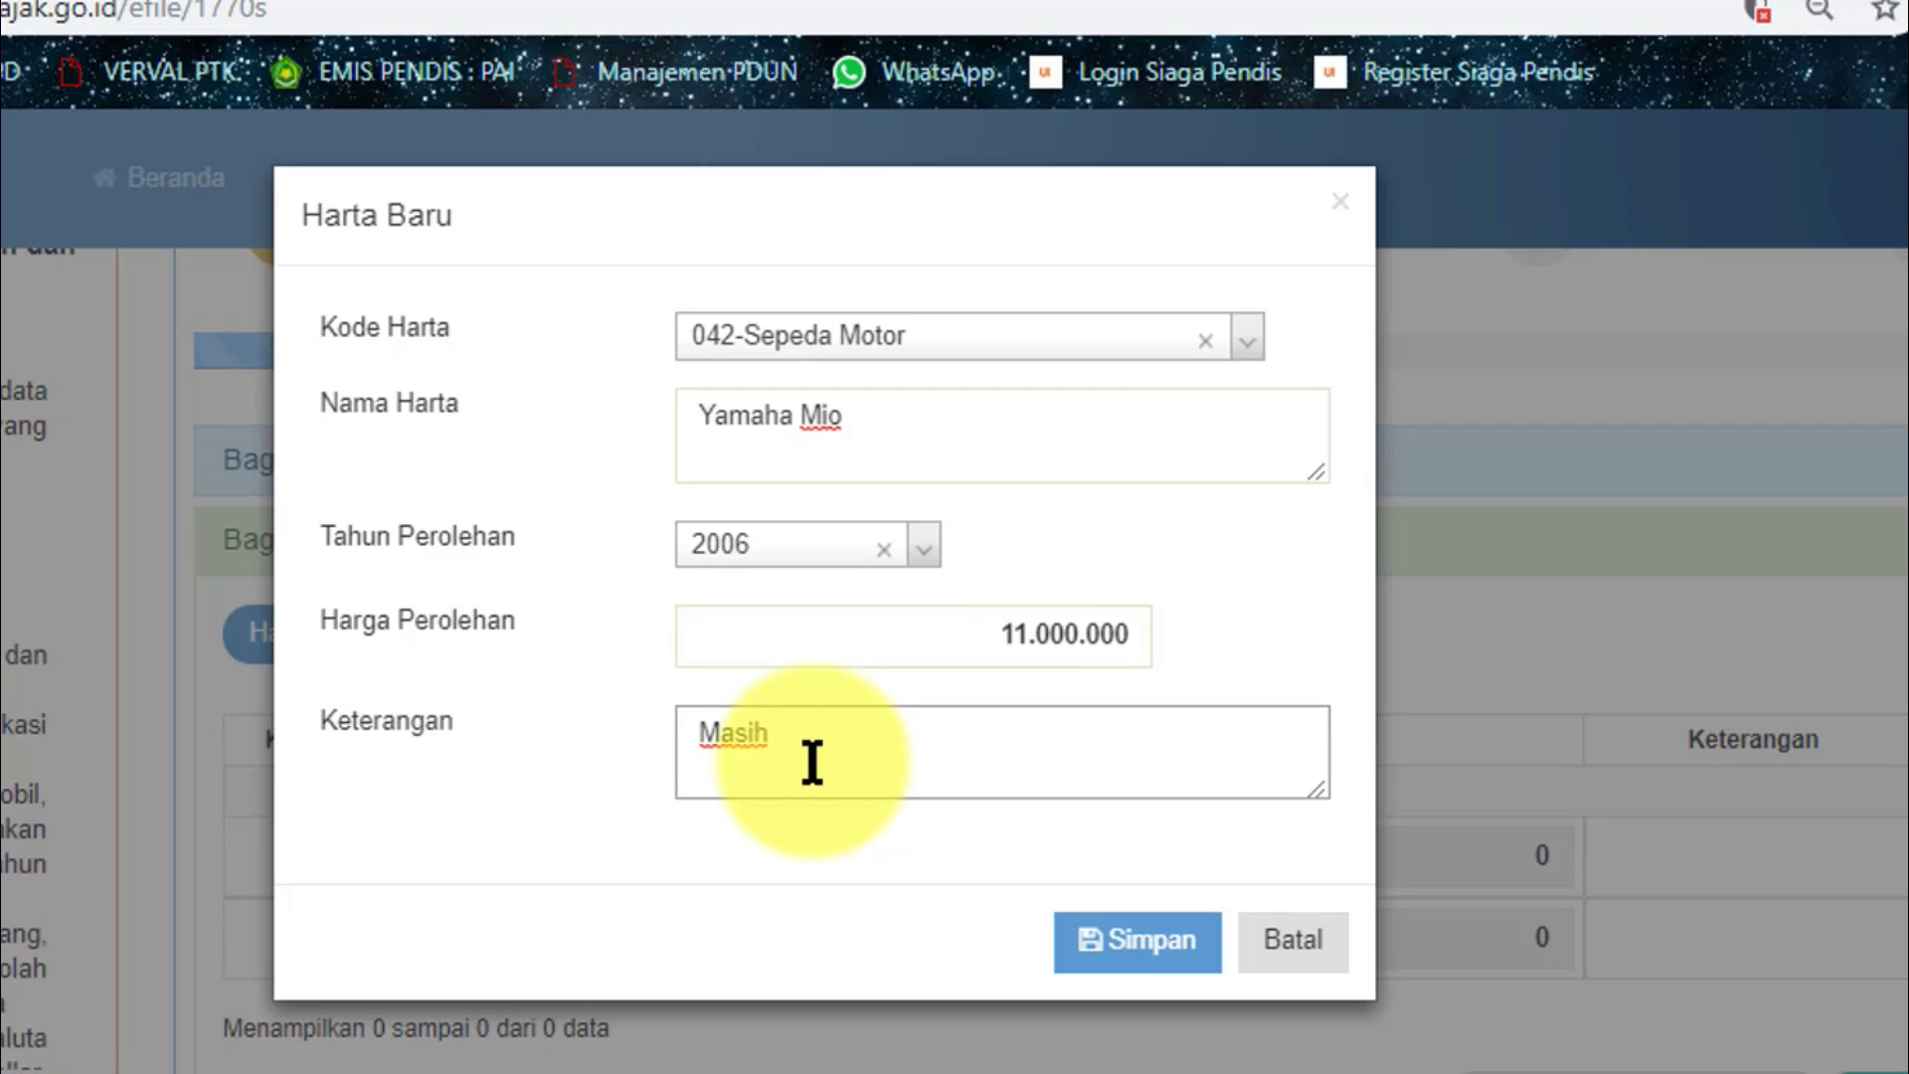
click(1138, 944)
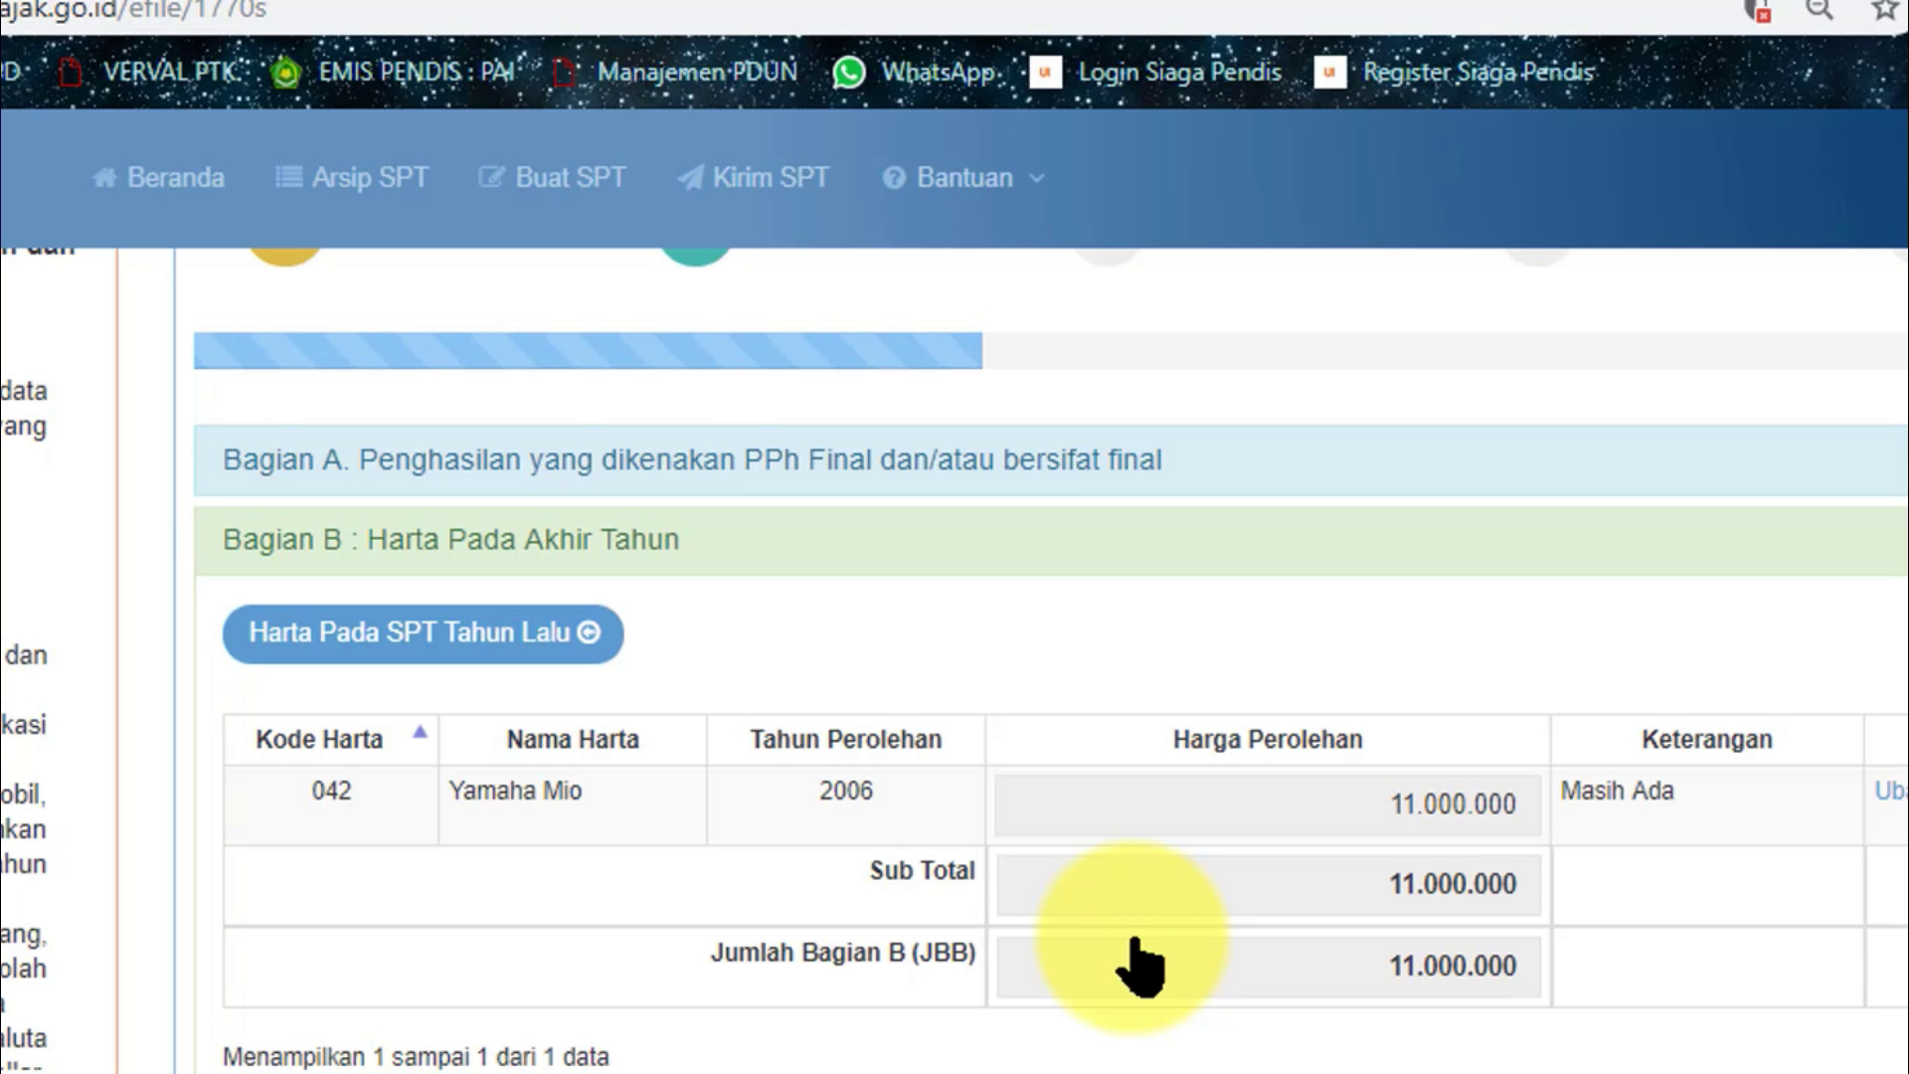
Check the Bagian D family section and advance to Lampiran I.
drag(1901, 529, 1902, 733)
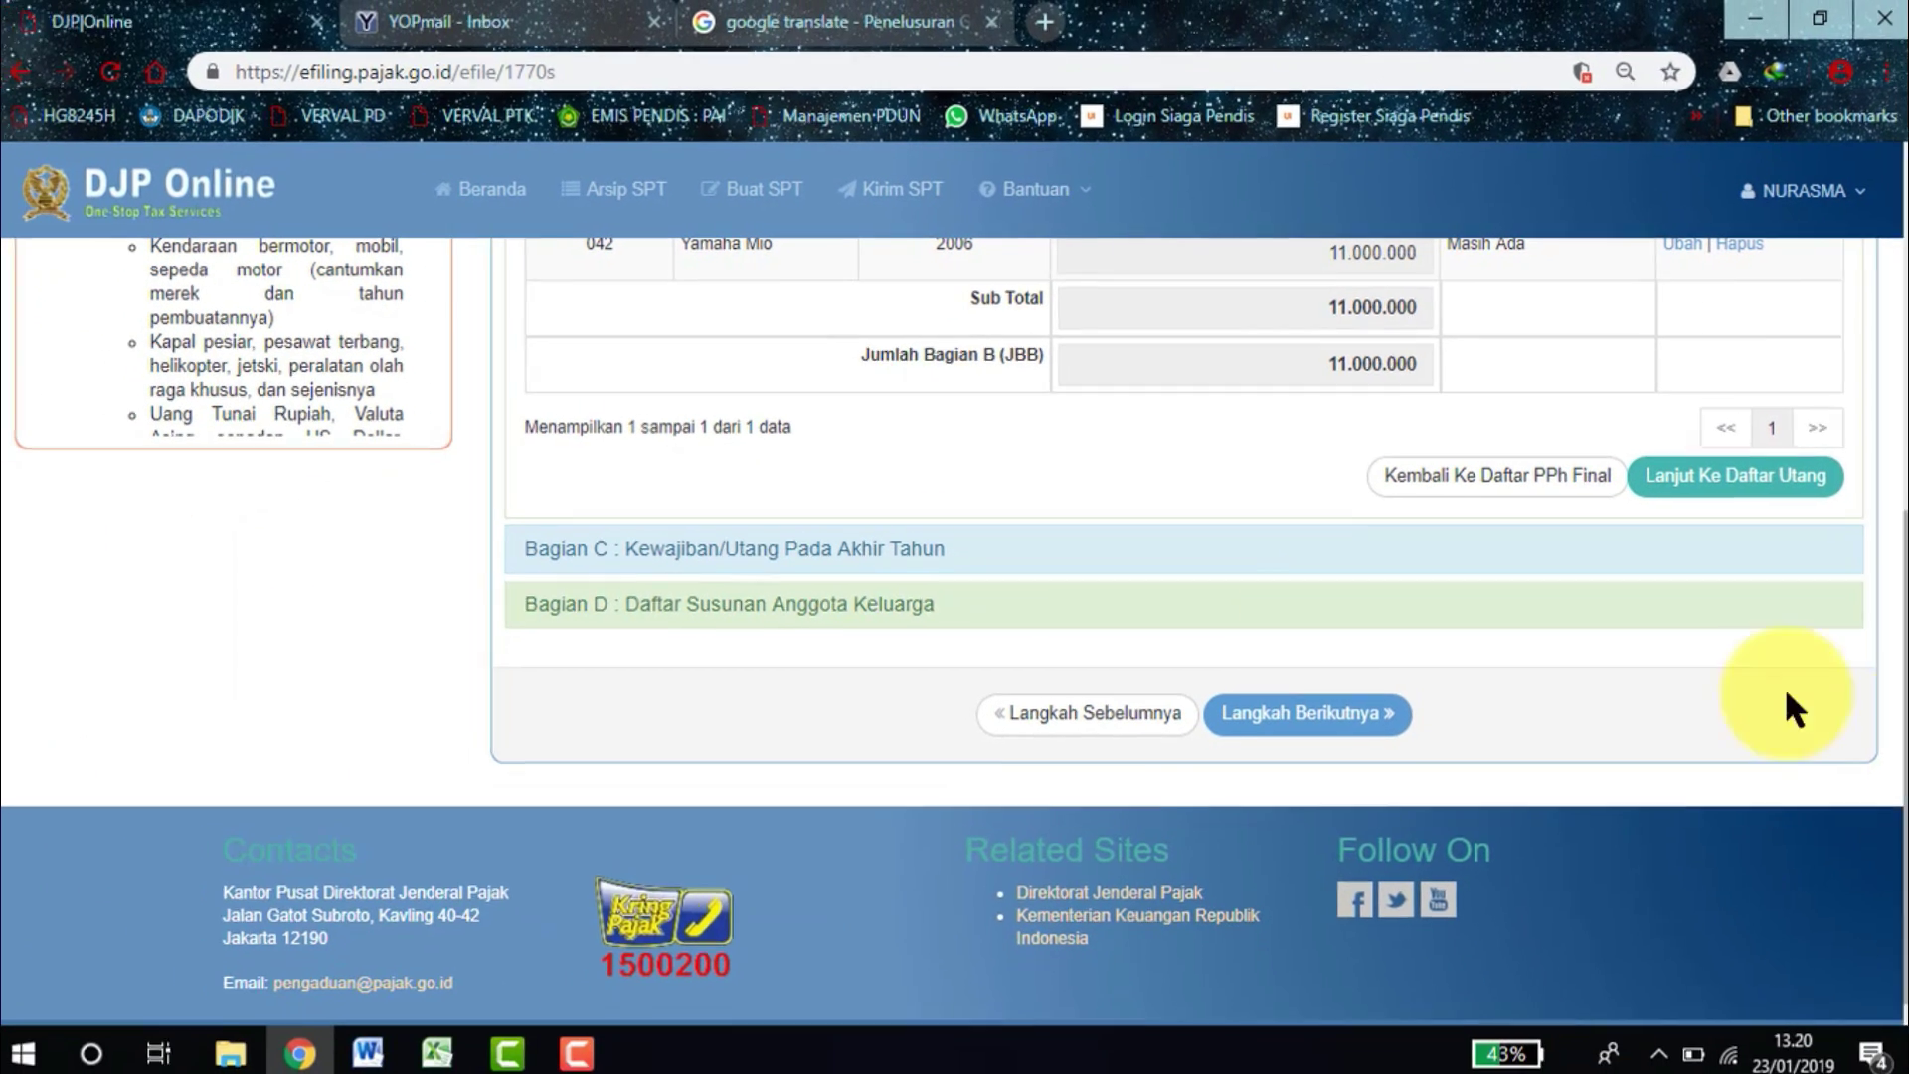
click(807, 607)
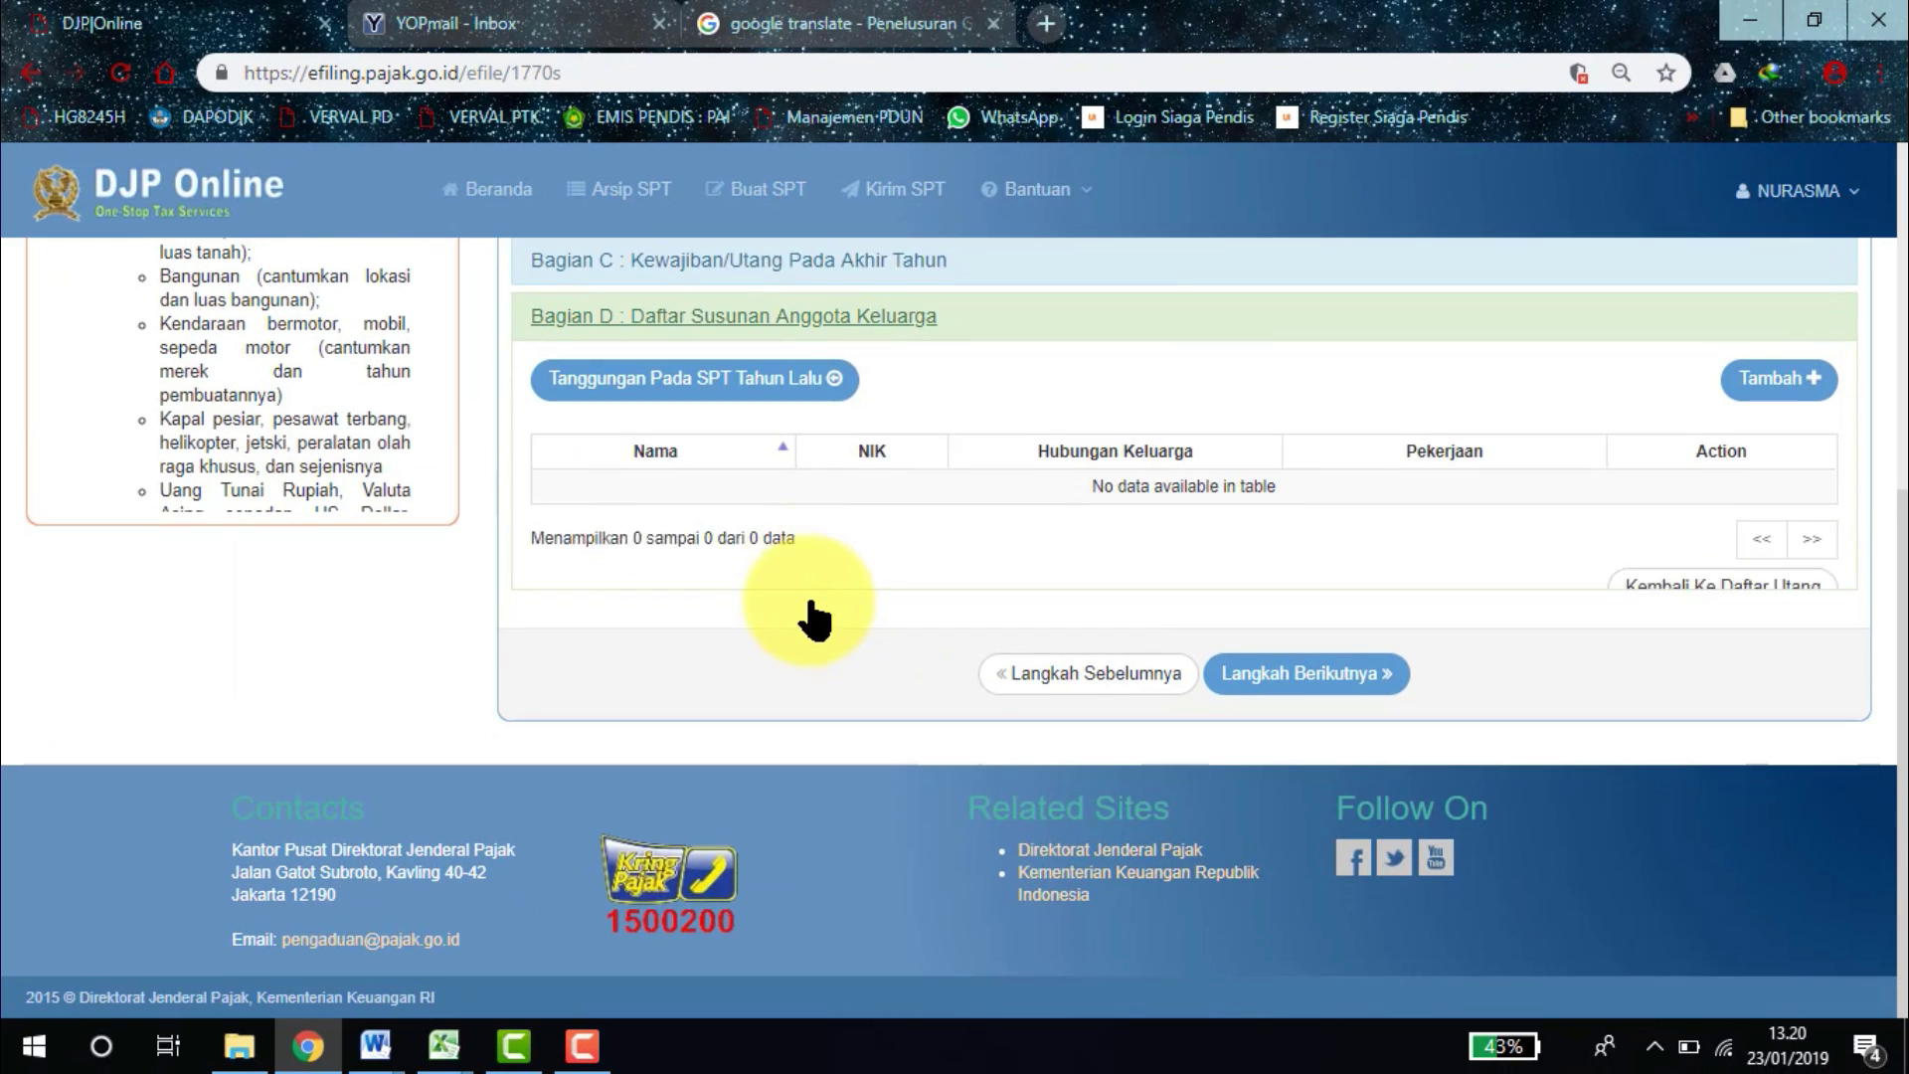
click(777, 283)
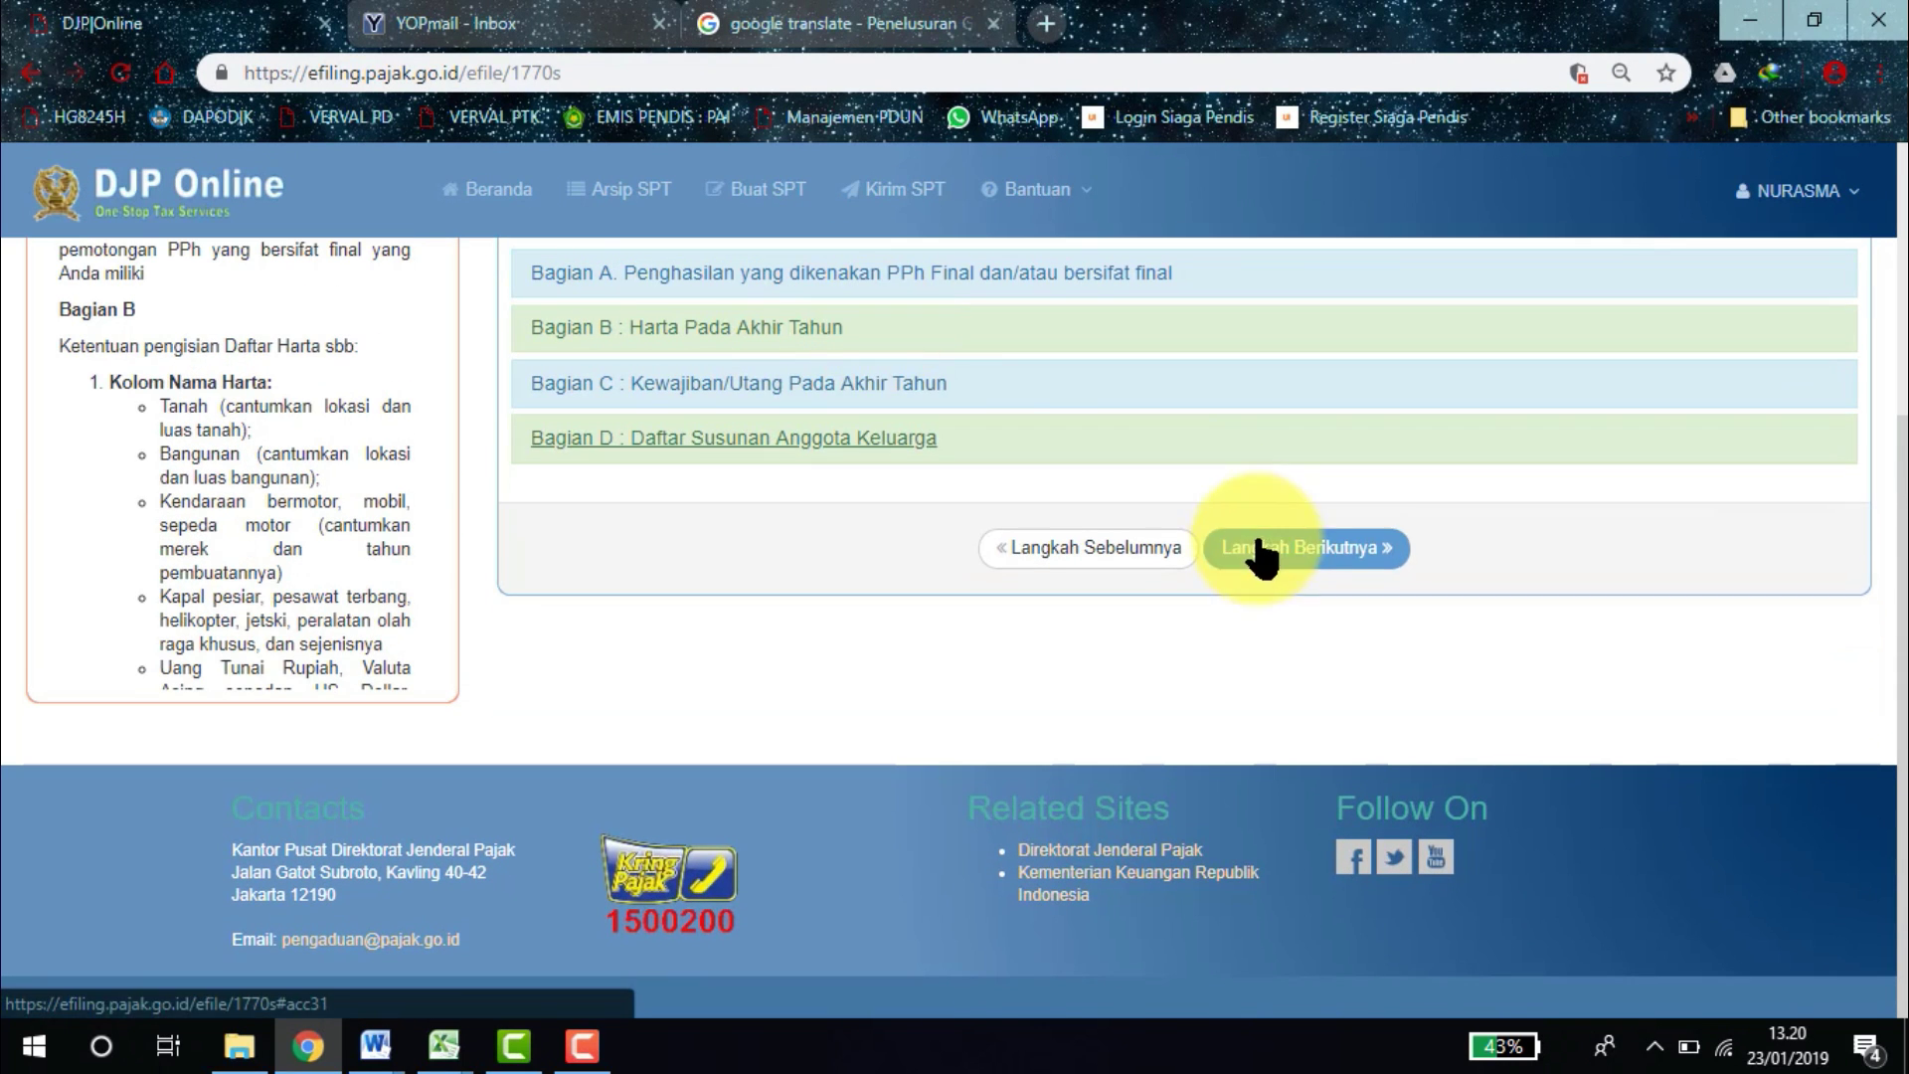
click(1338, 548)
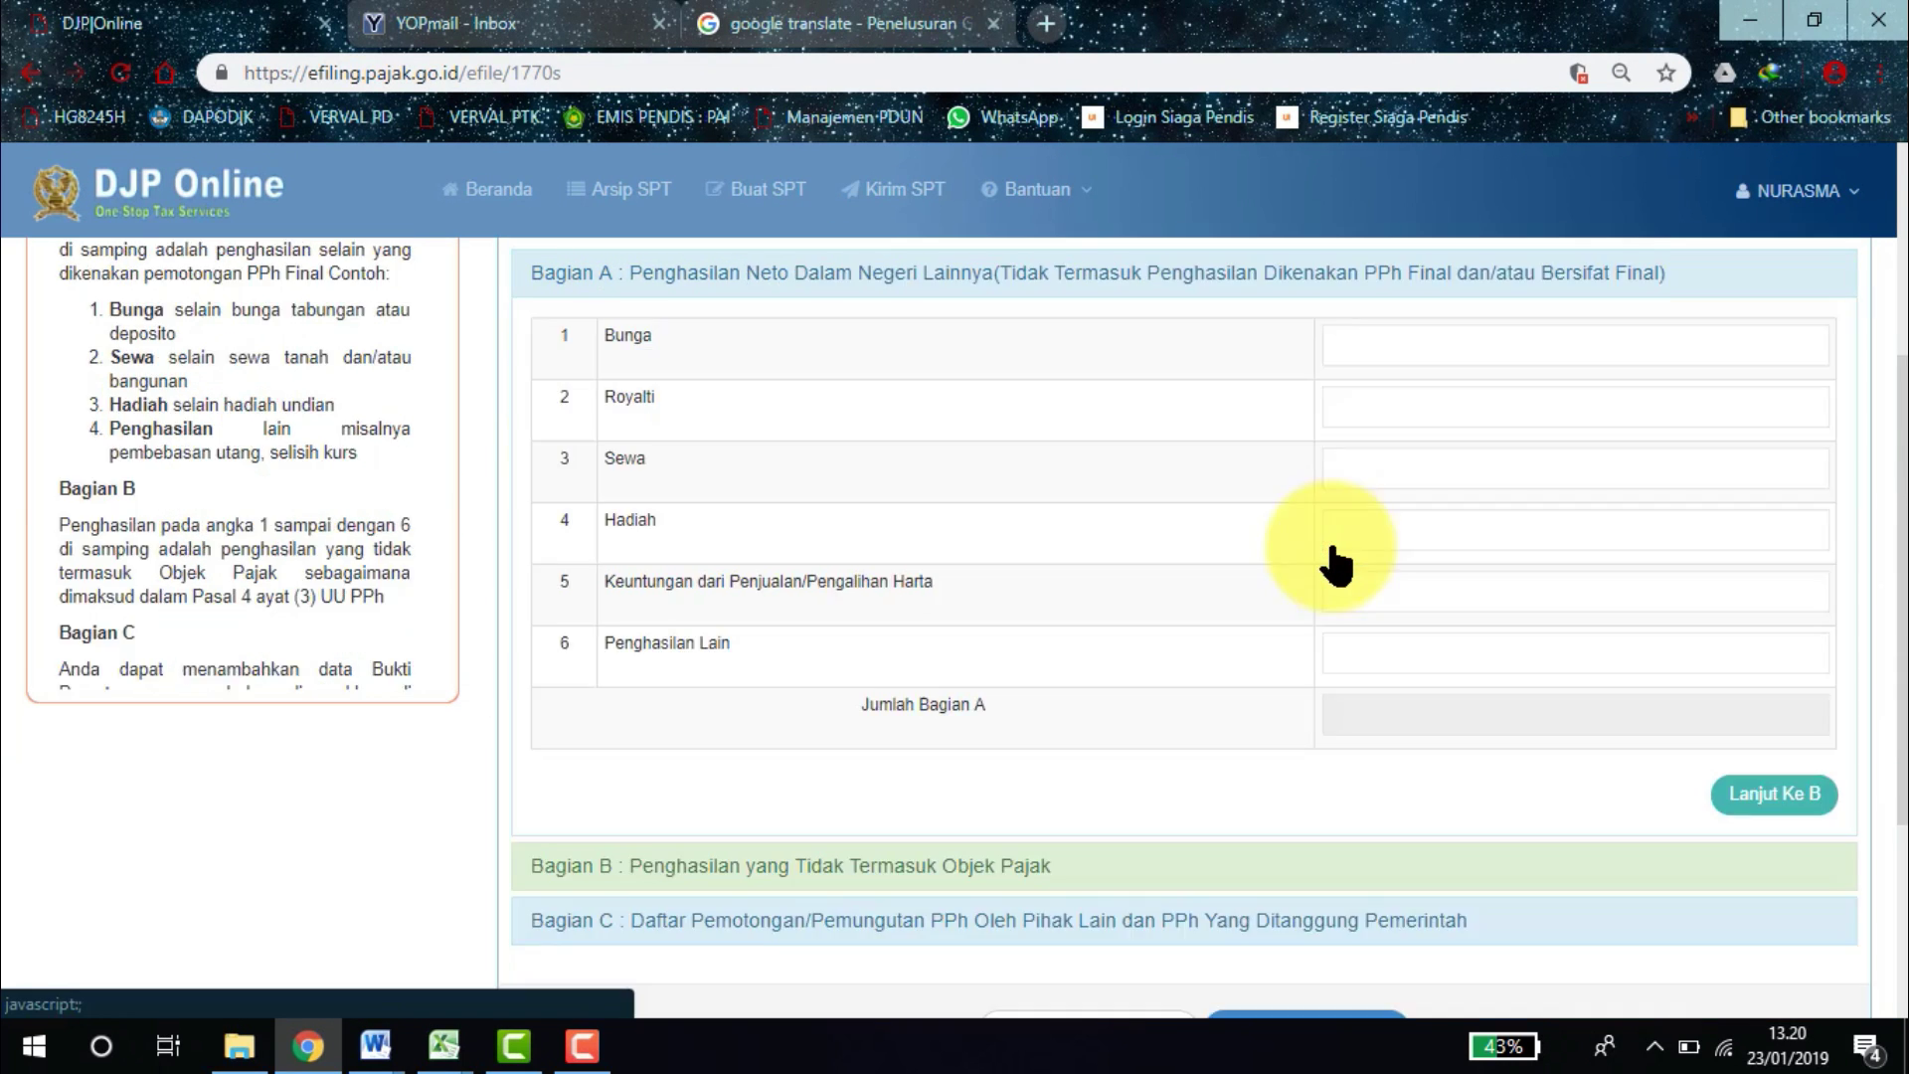
Expand Bagian C and open a blank Bukti Potong Baru form.
drag(1901, 408, 1899, 725)
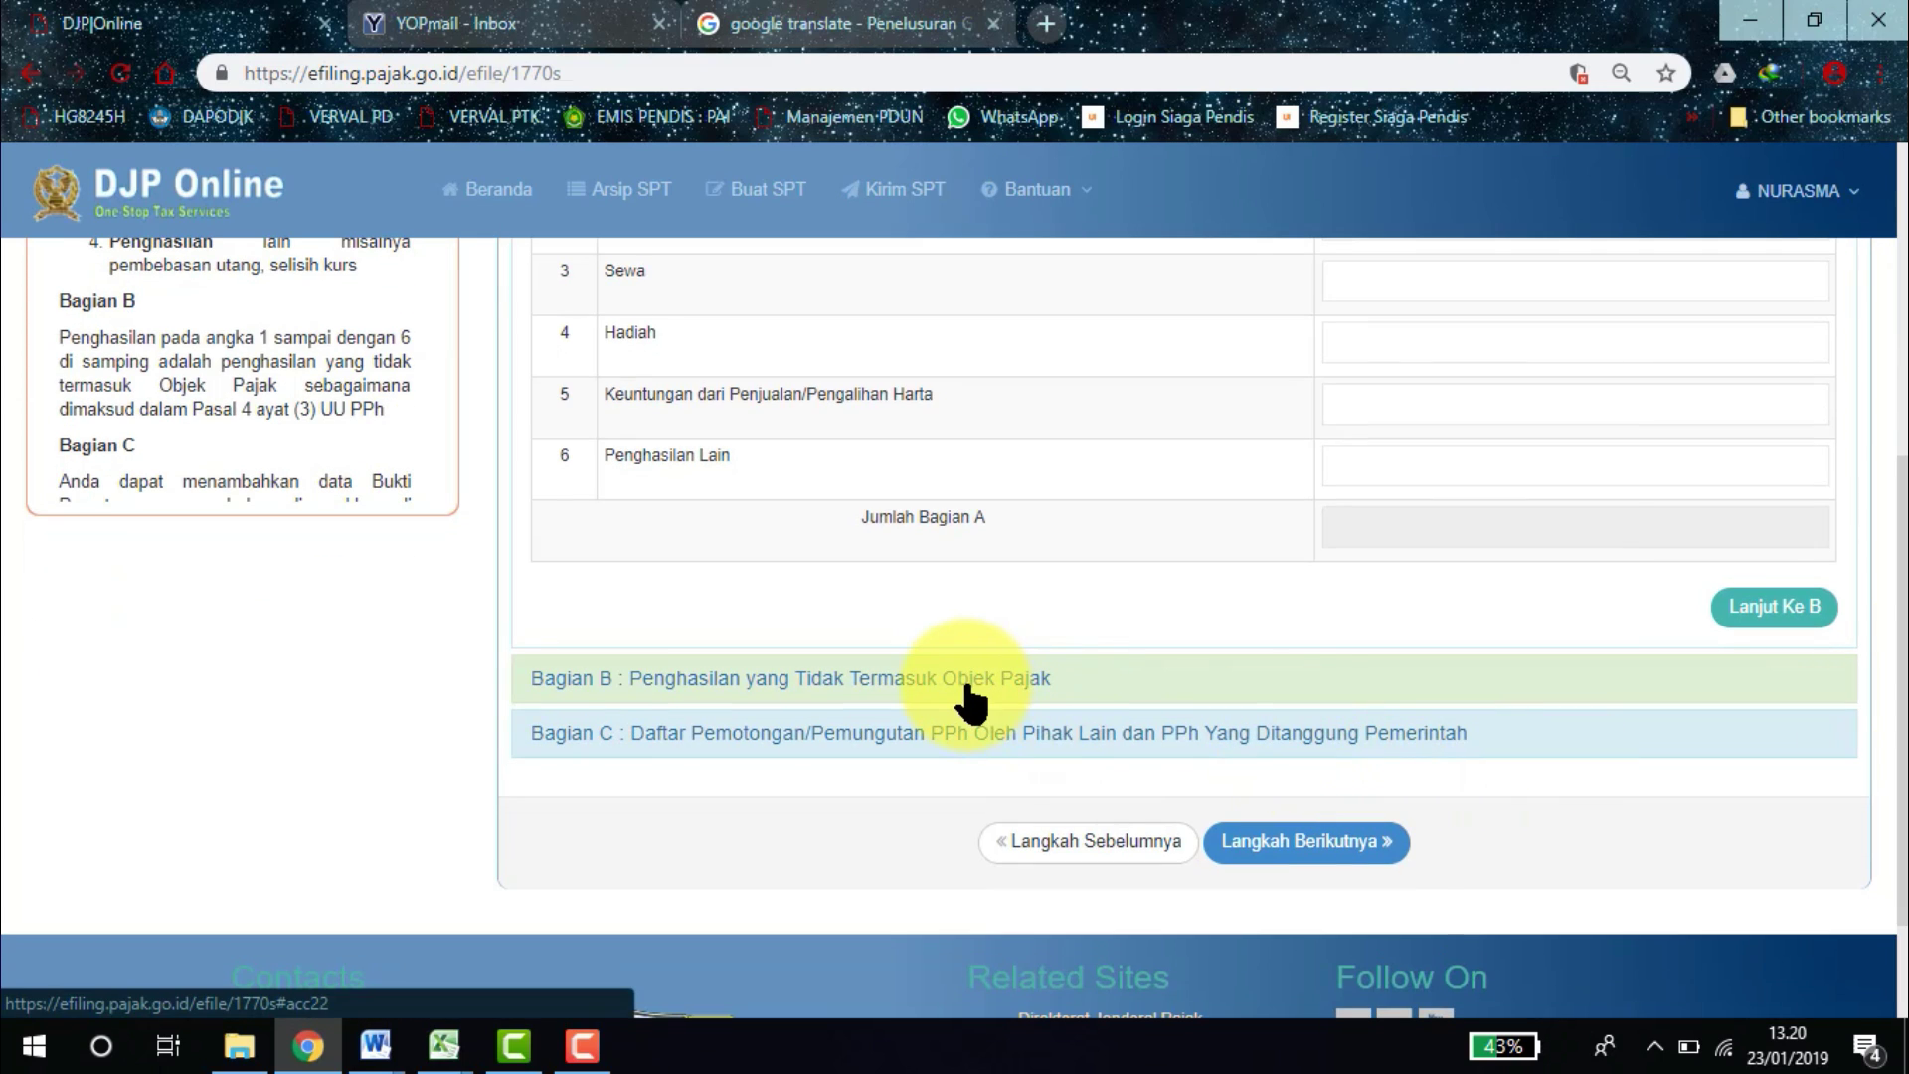
click(984, 735)
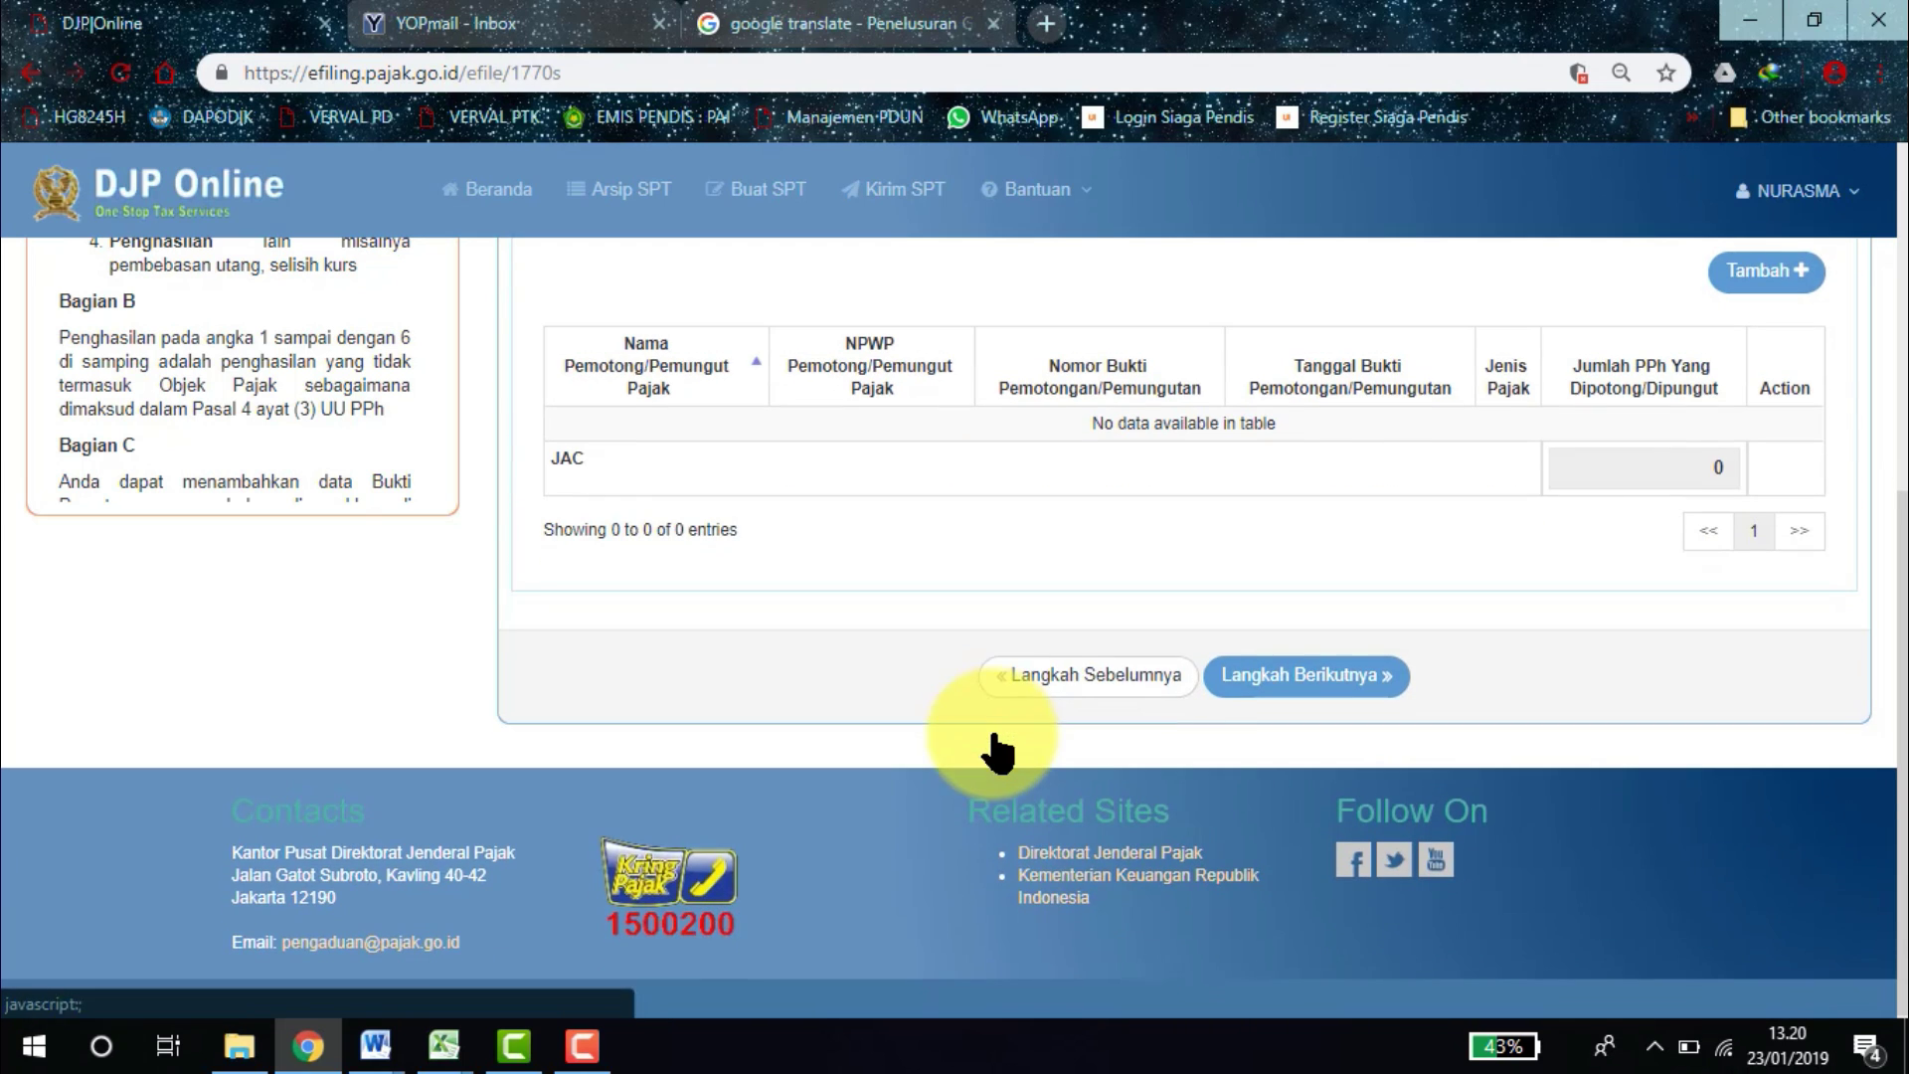
scroll(1877, 467, up, 6)
scroll(1877, 468, down, 5)
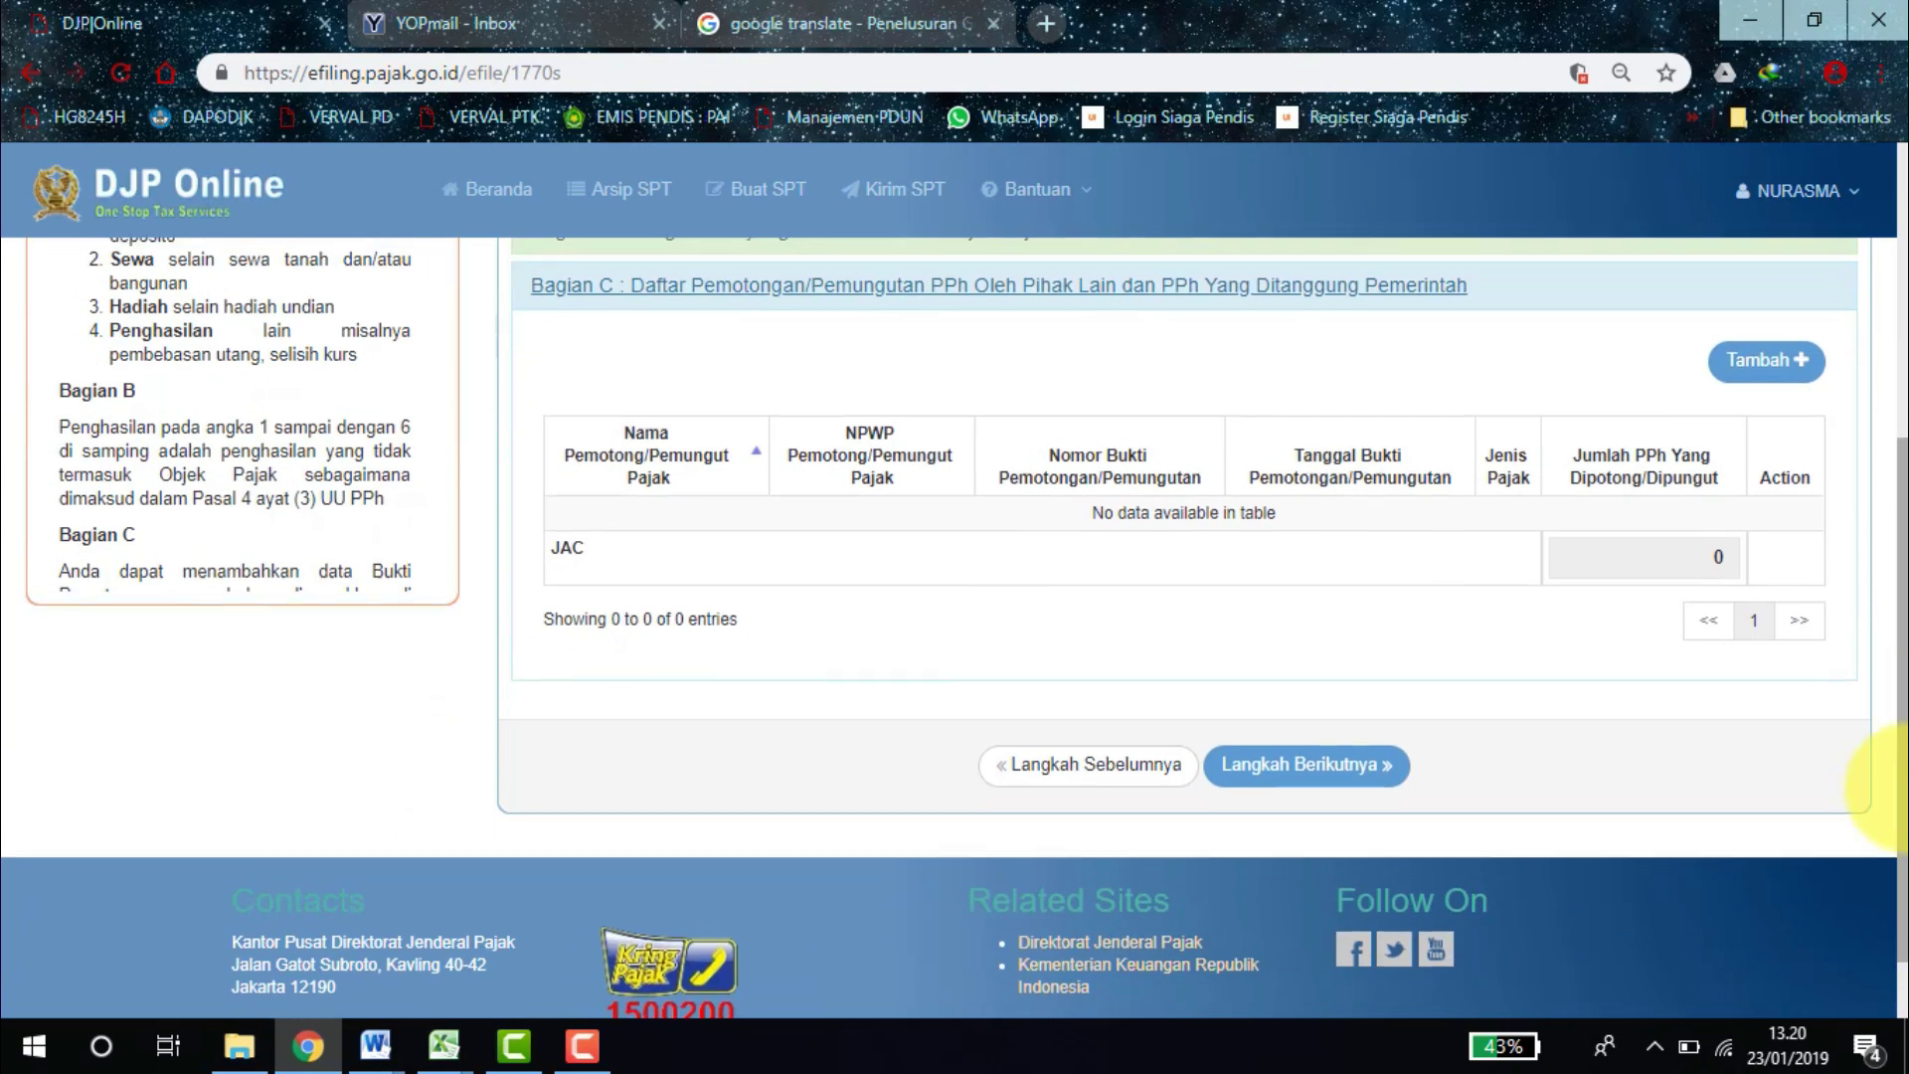
click(1790, 360)
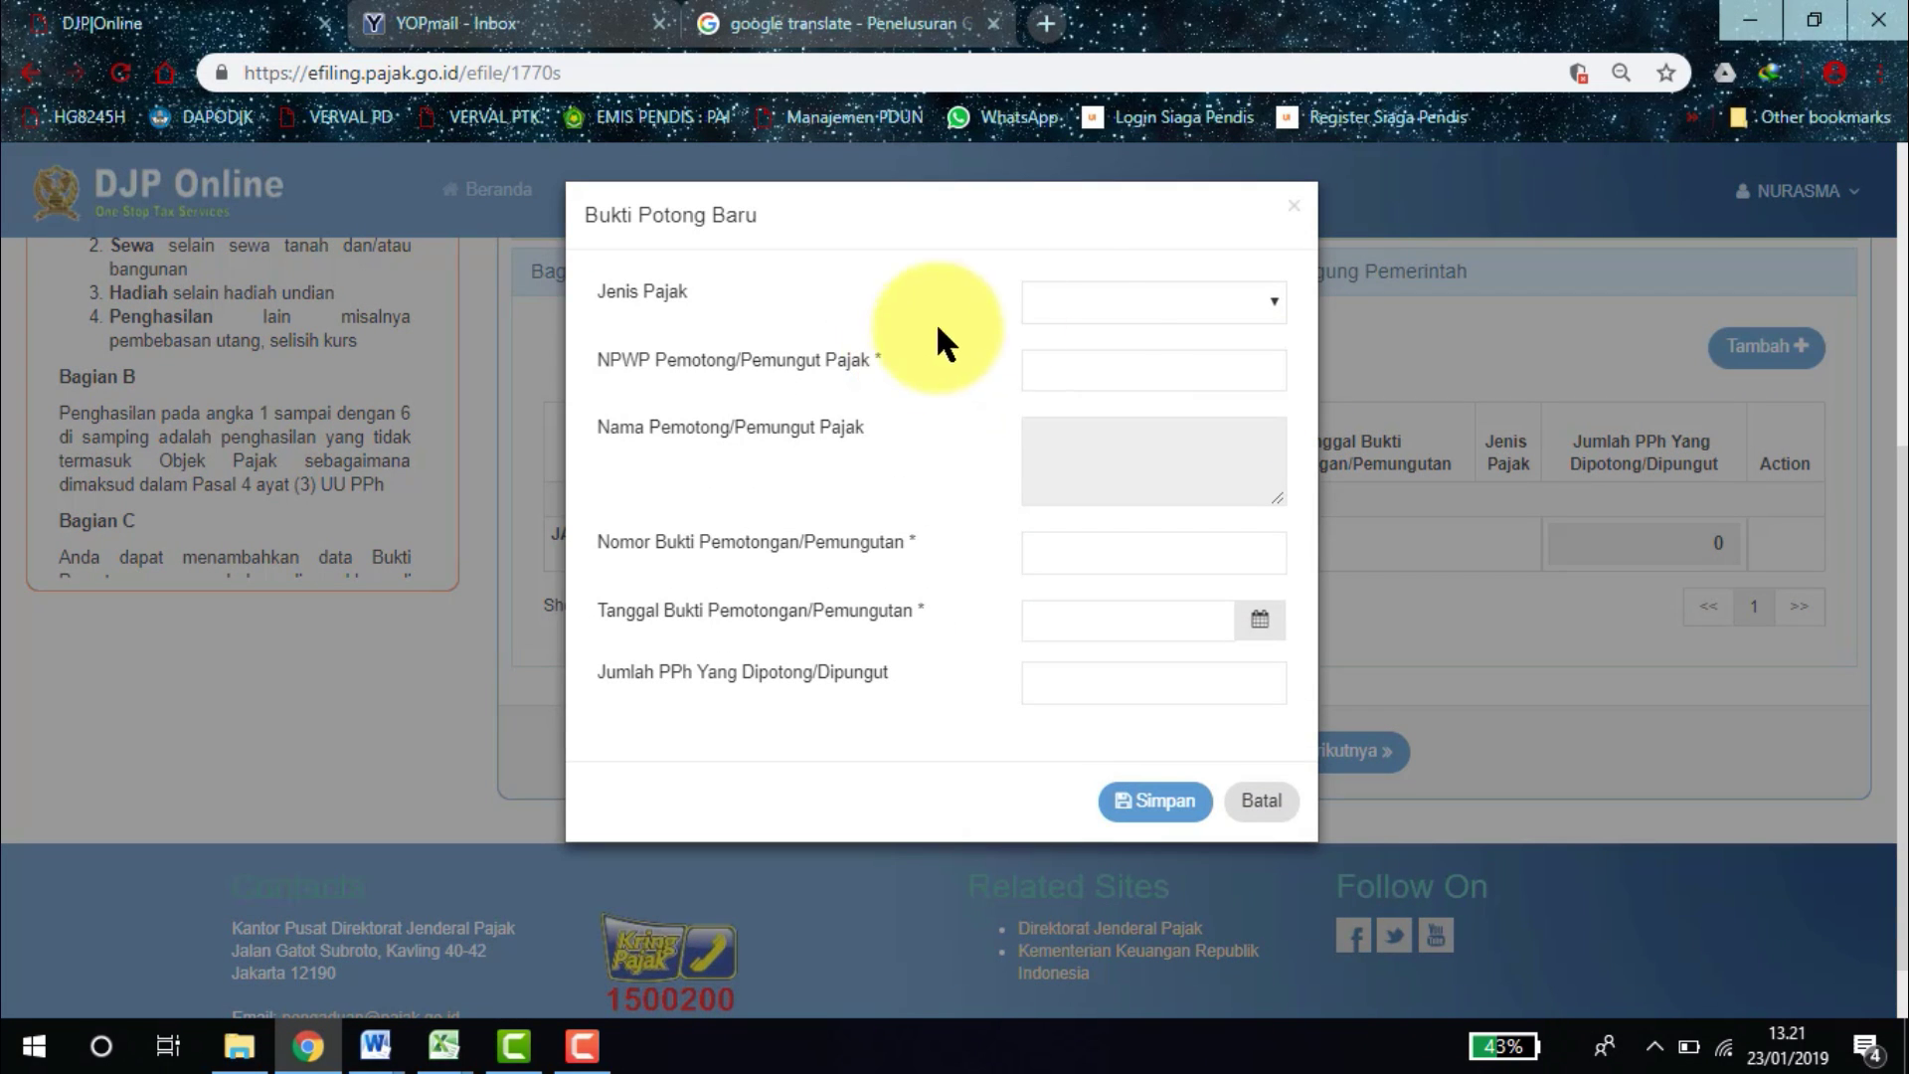
Set the slip's tax type to Pasal 21 and enter the withholder's NPWP.
click(1107, 301)
click(1084, 330)
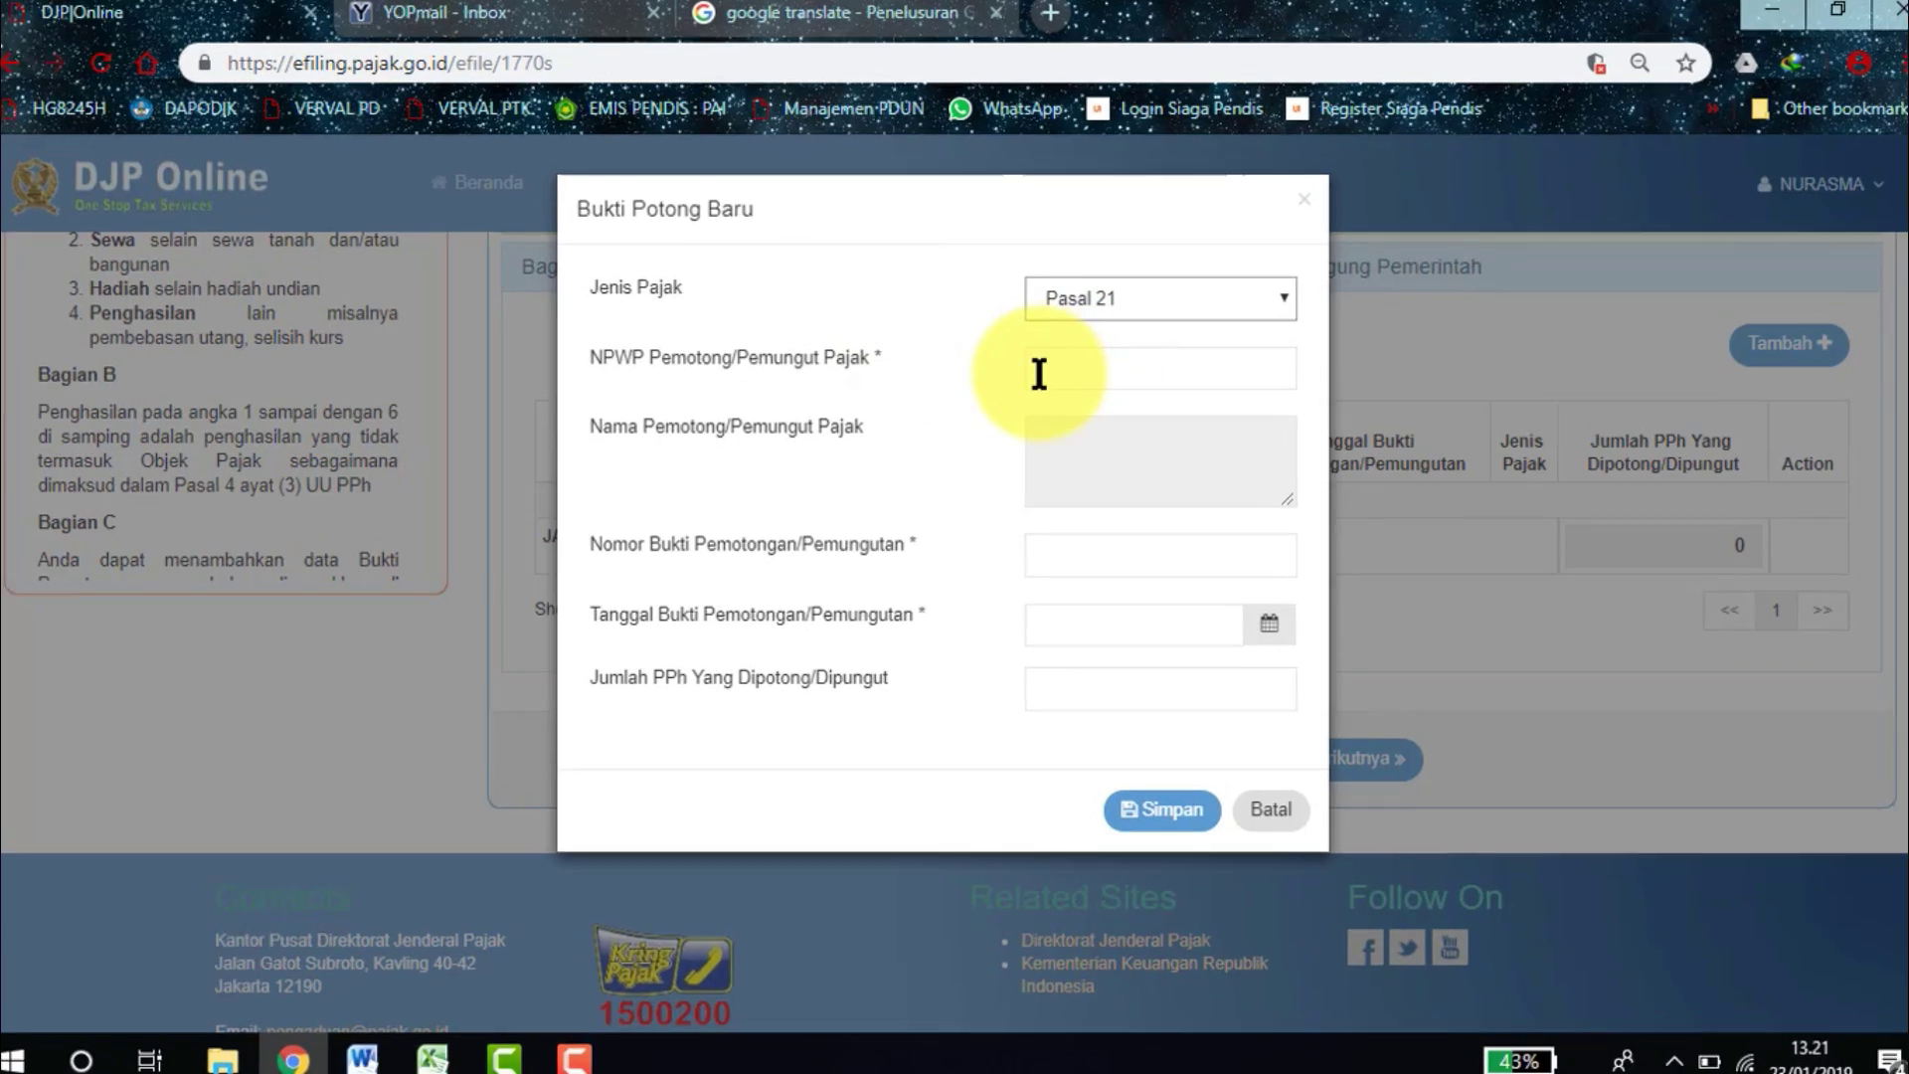
click(1035, 371)
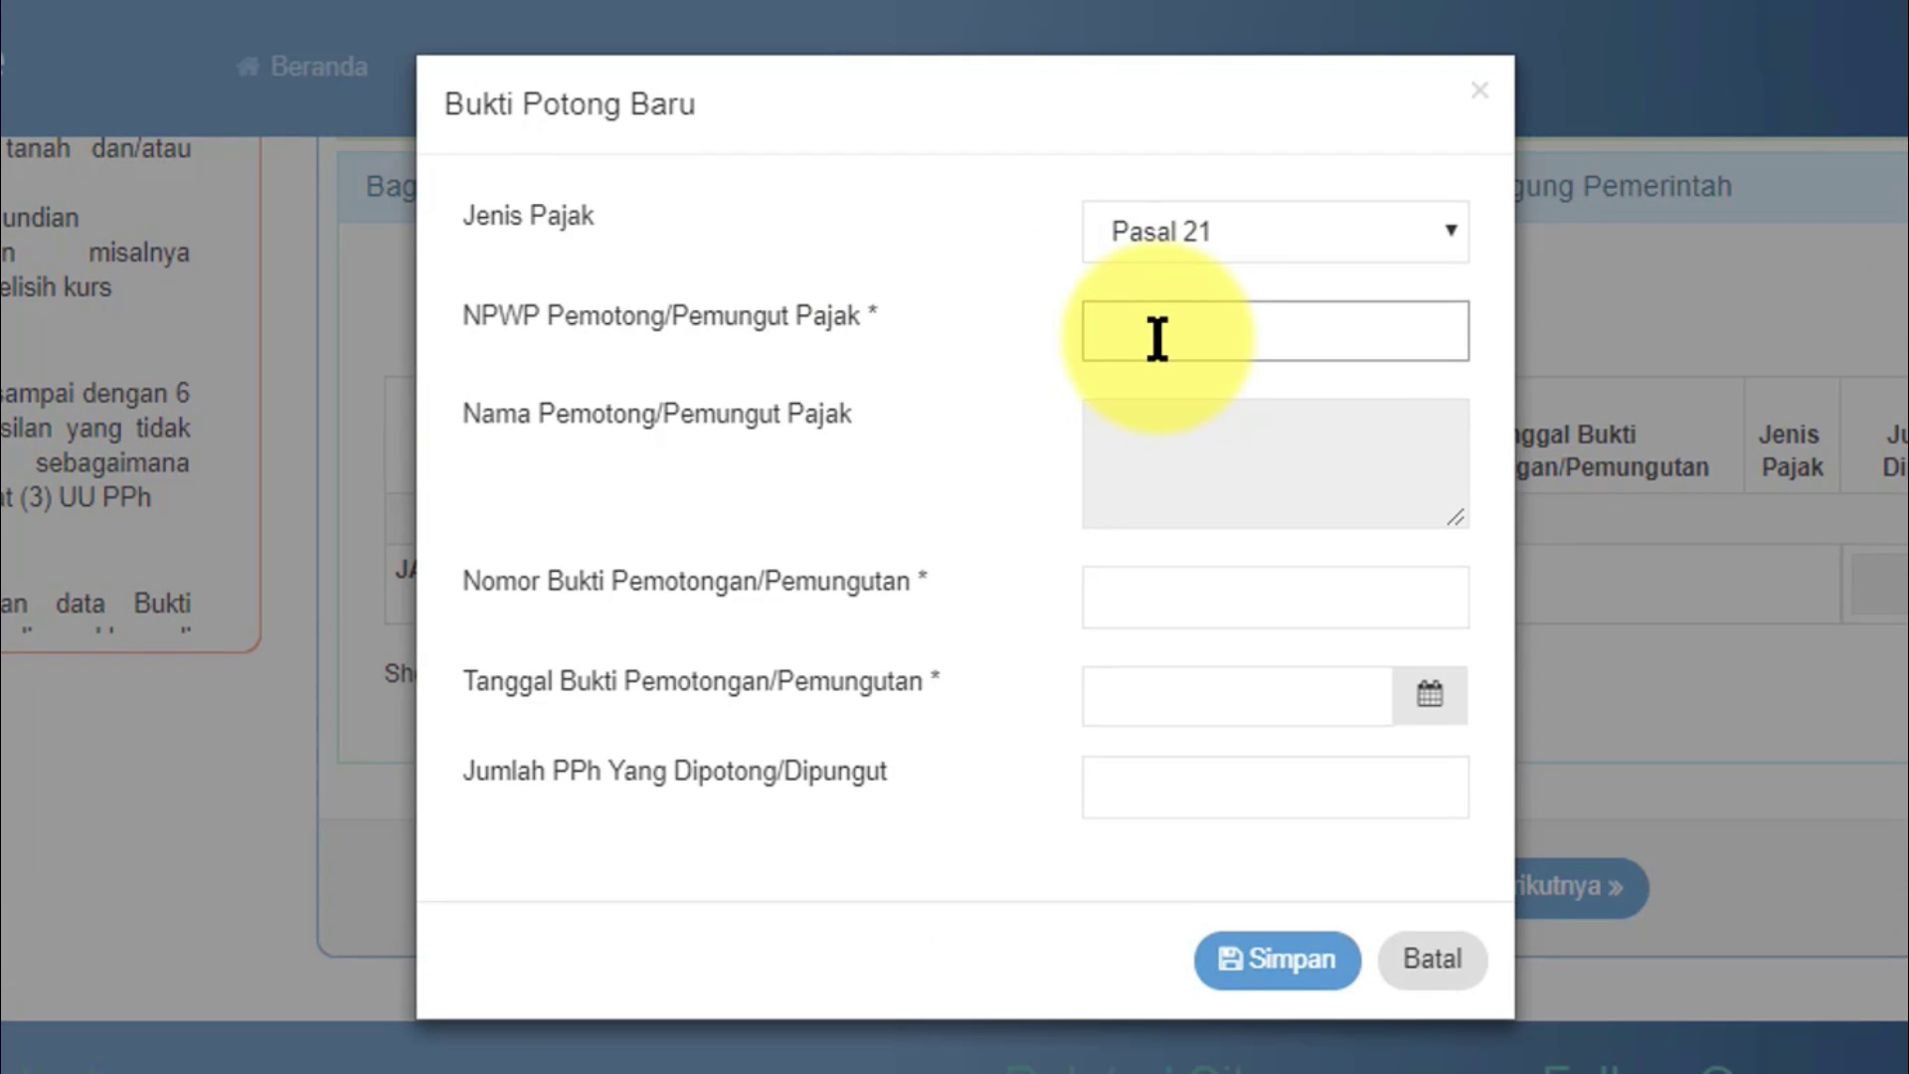
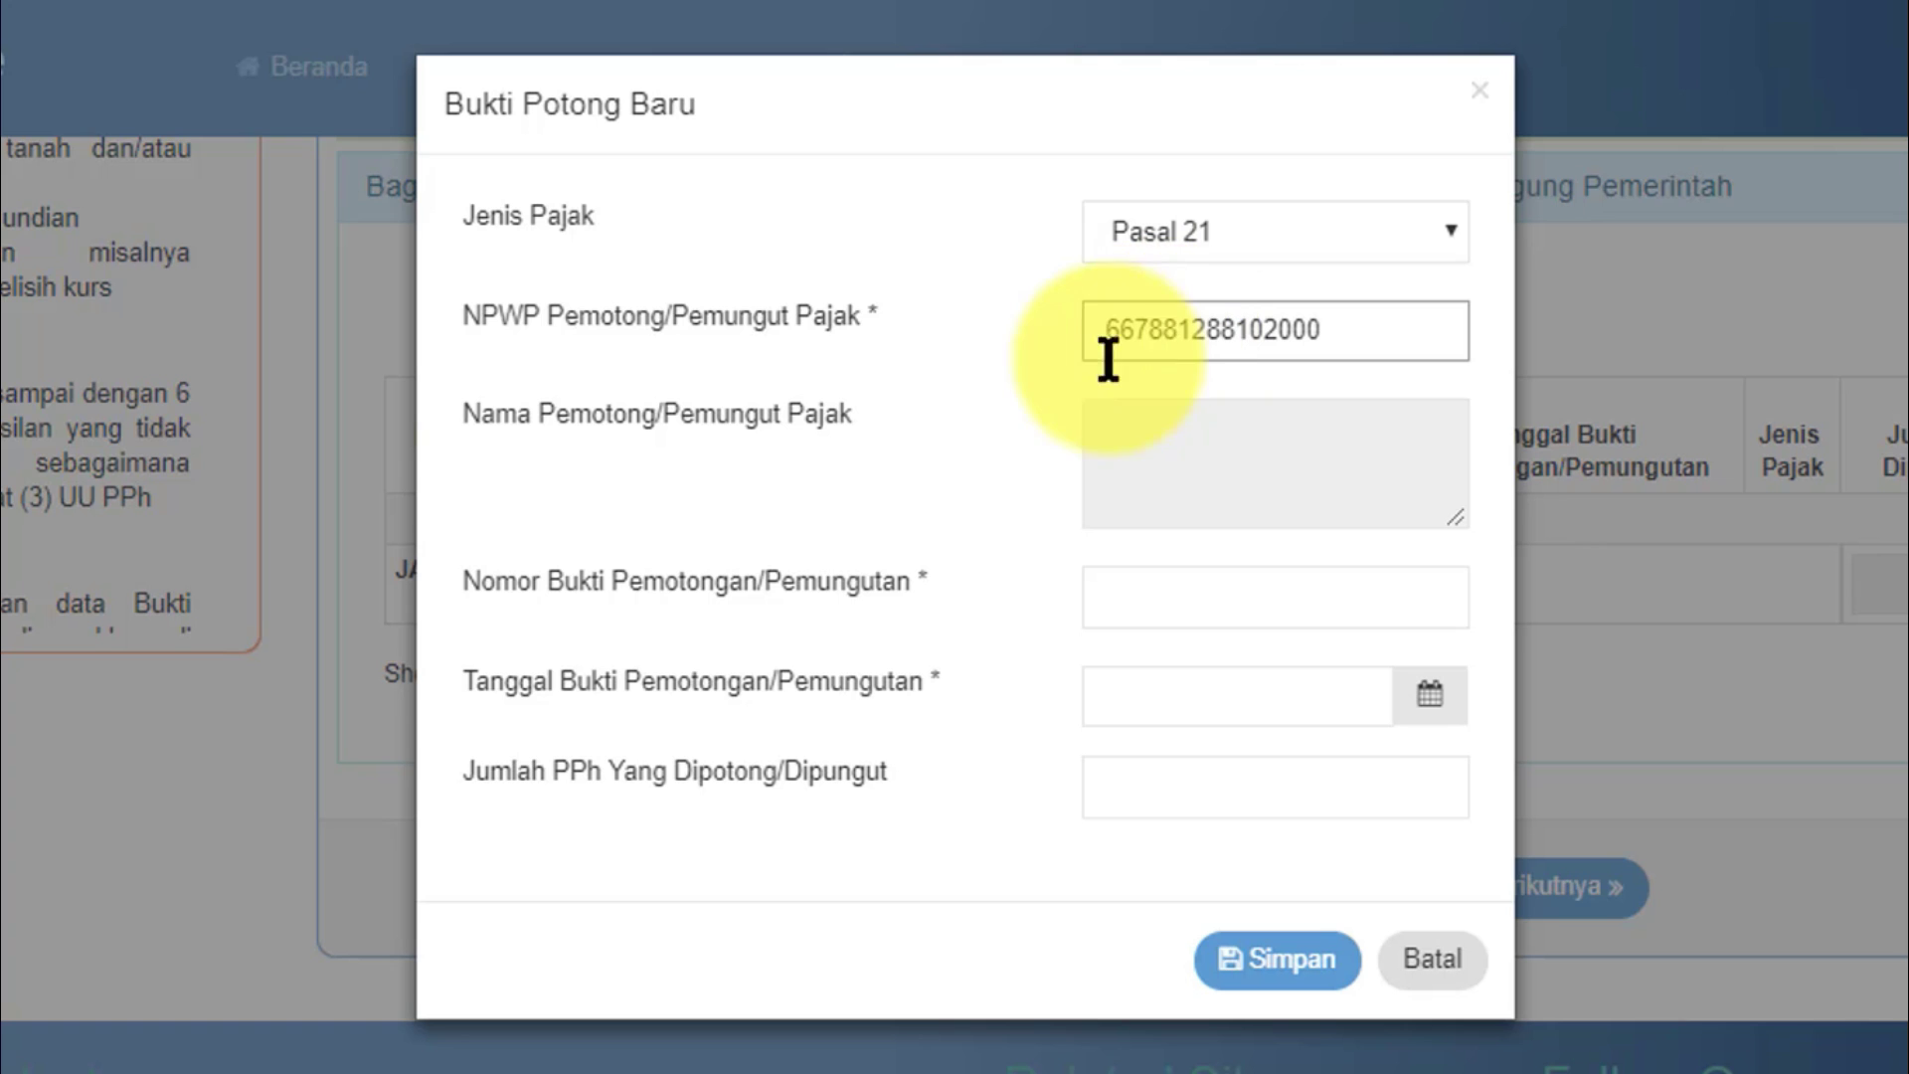
key(Tab)
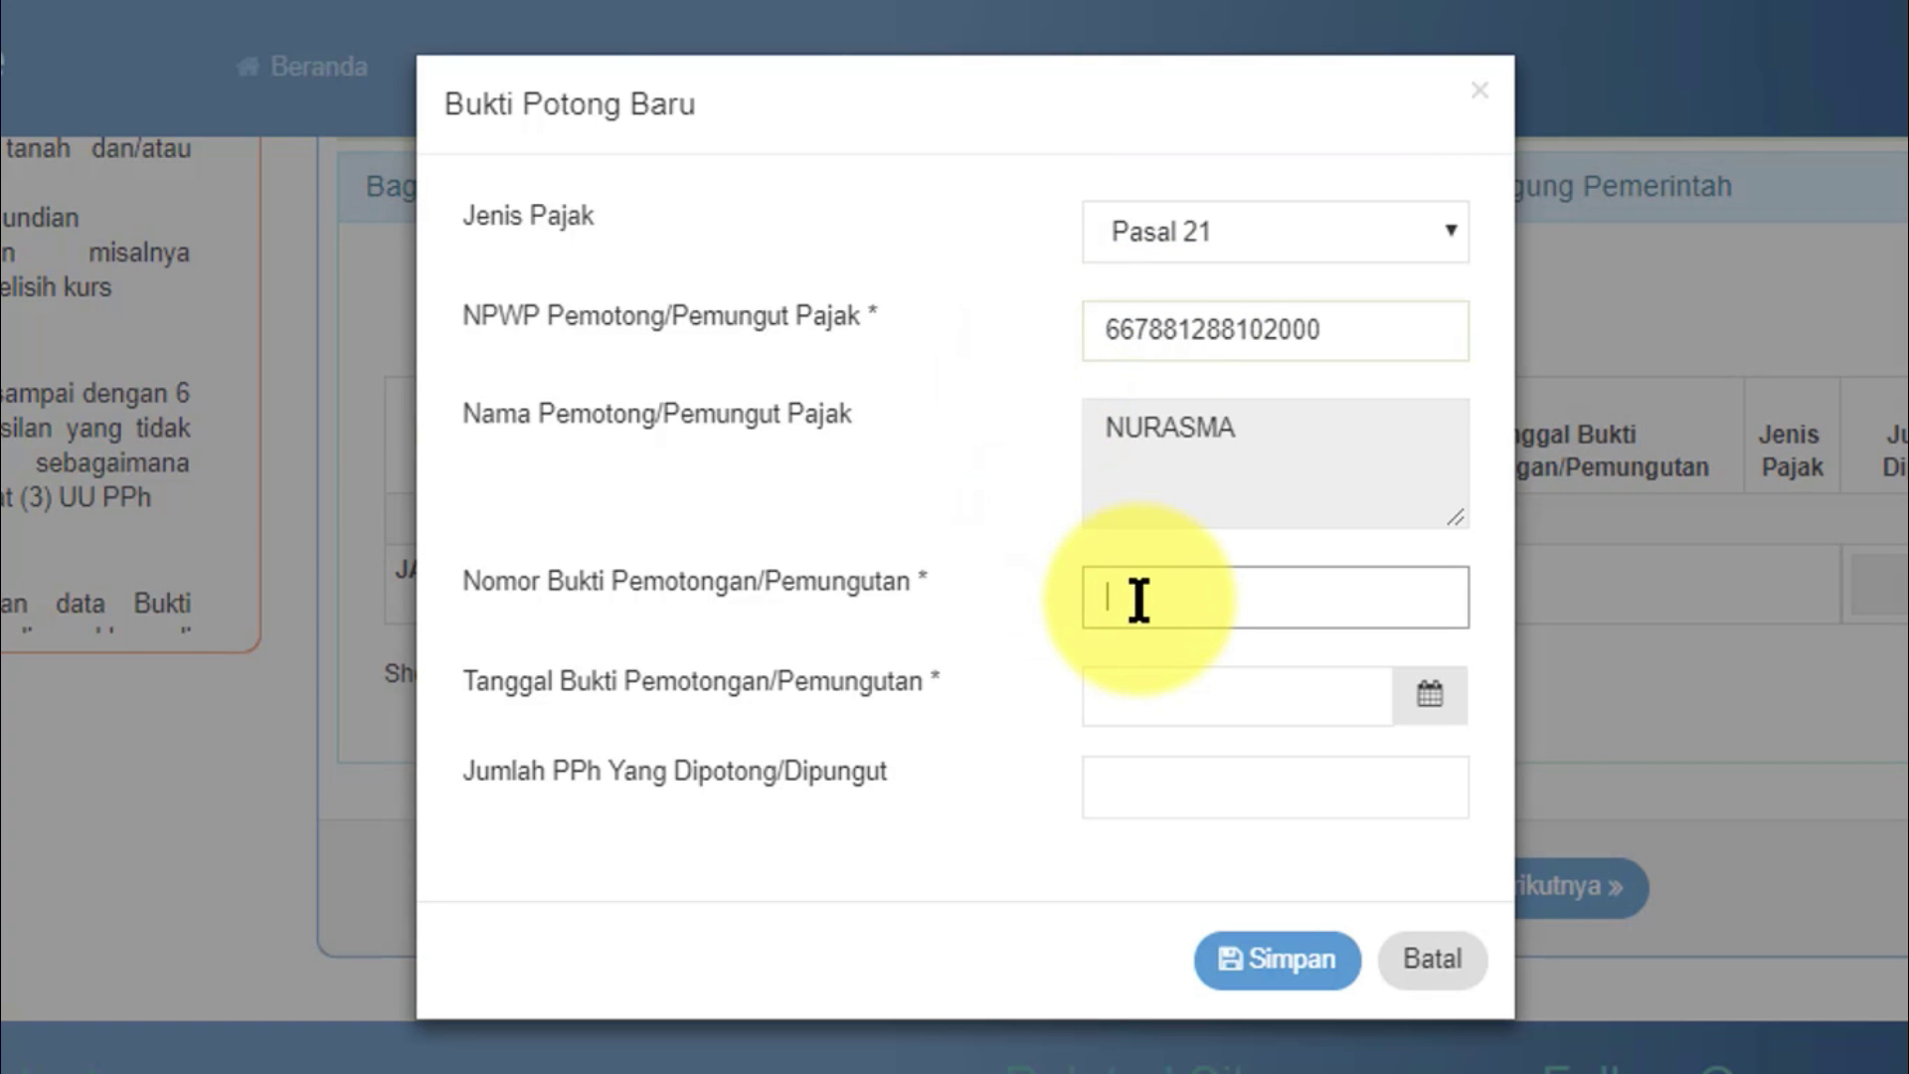
Switch to the Kertas-Kerja staff workbook in Excel.
click(139, 1072)
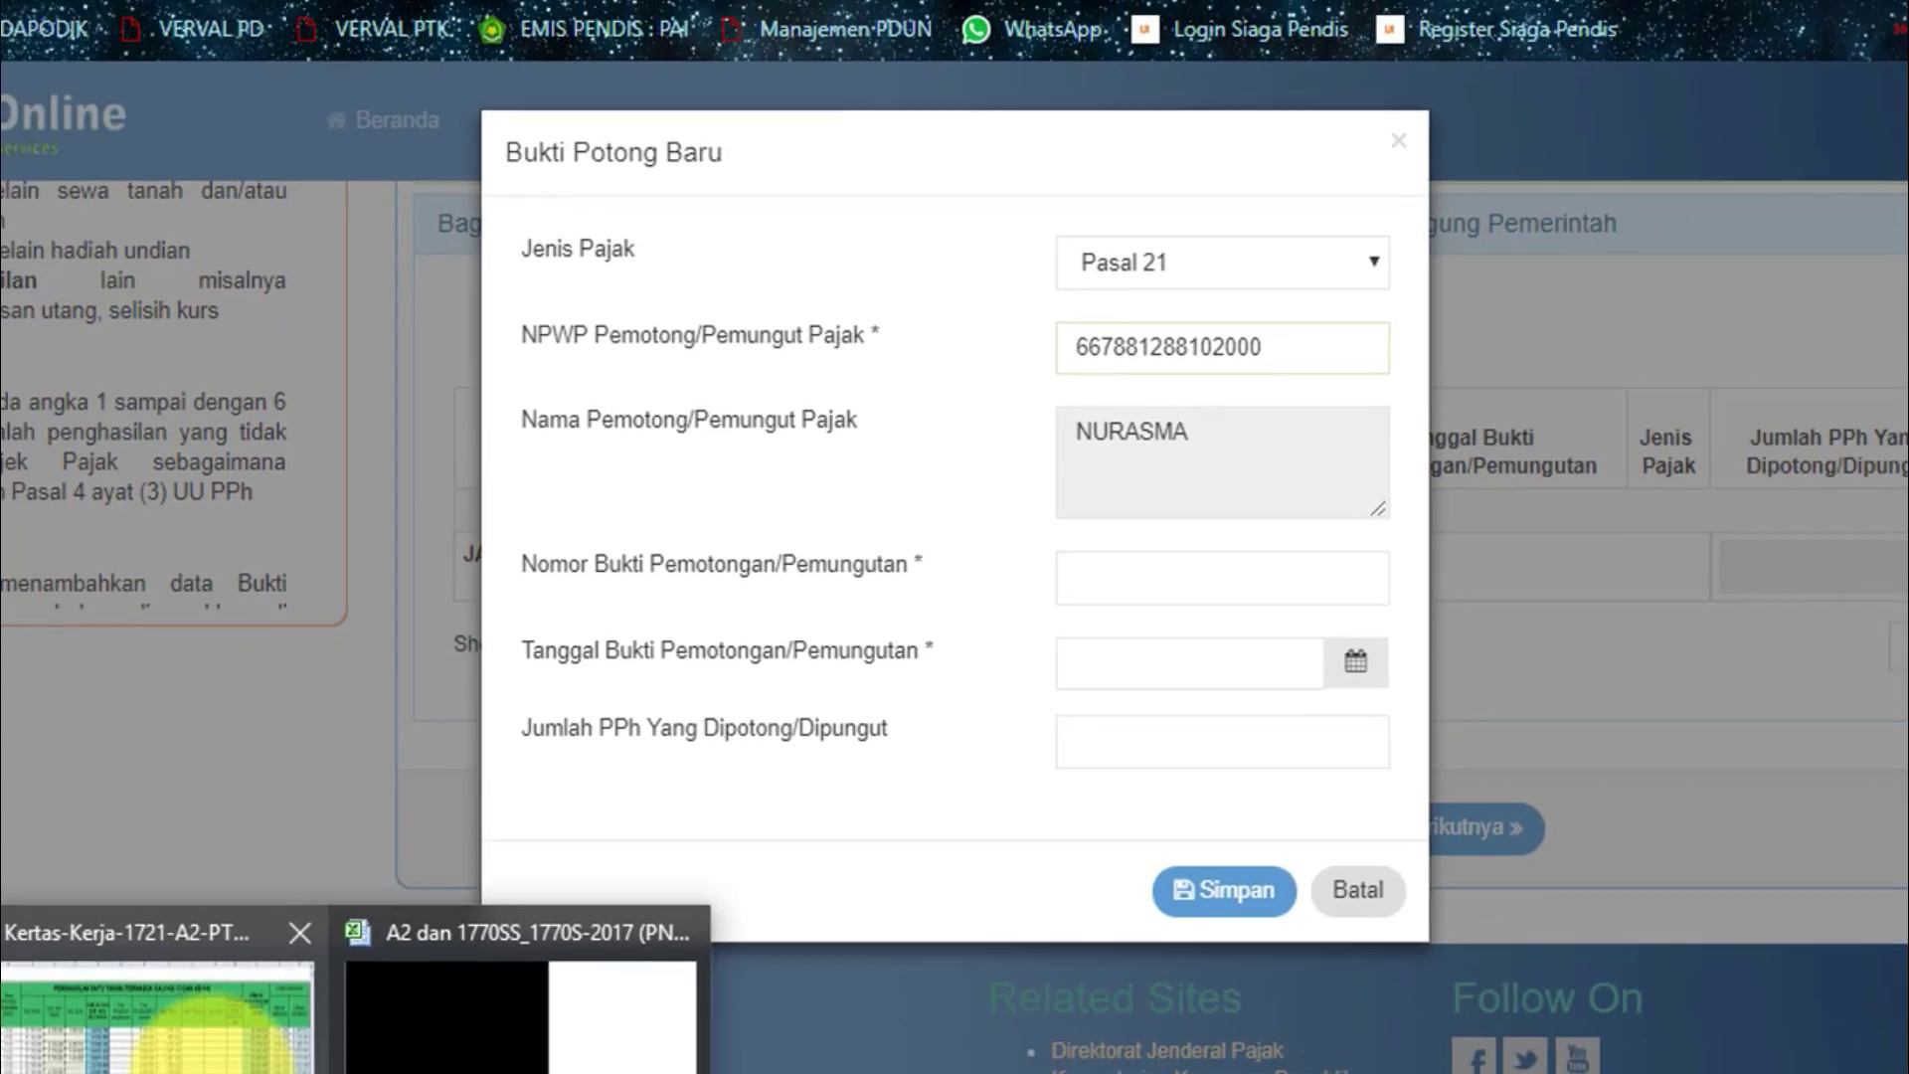
click(156, 1014)
click(374, 815)
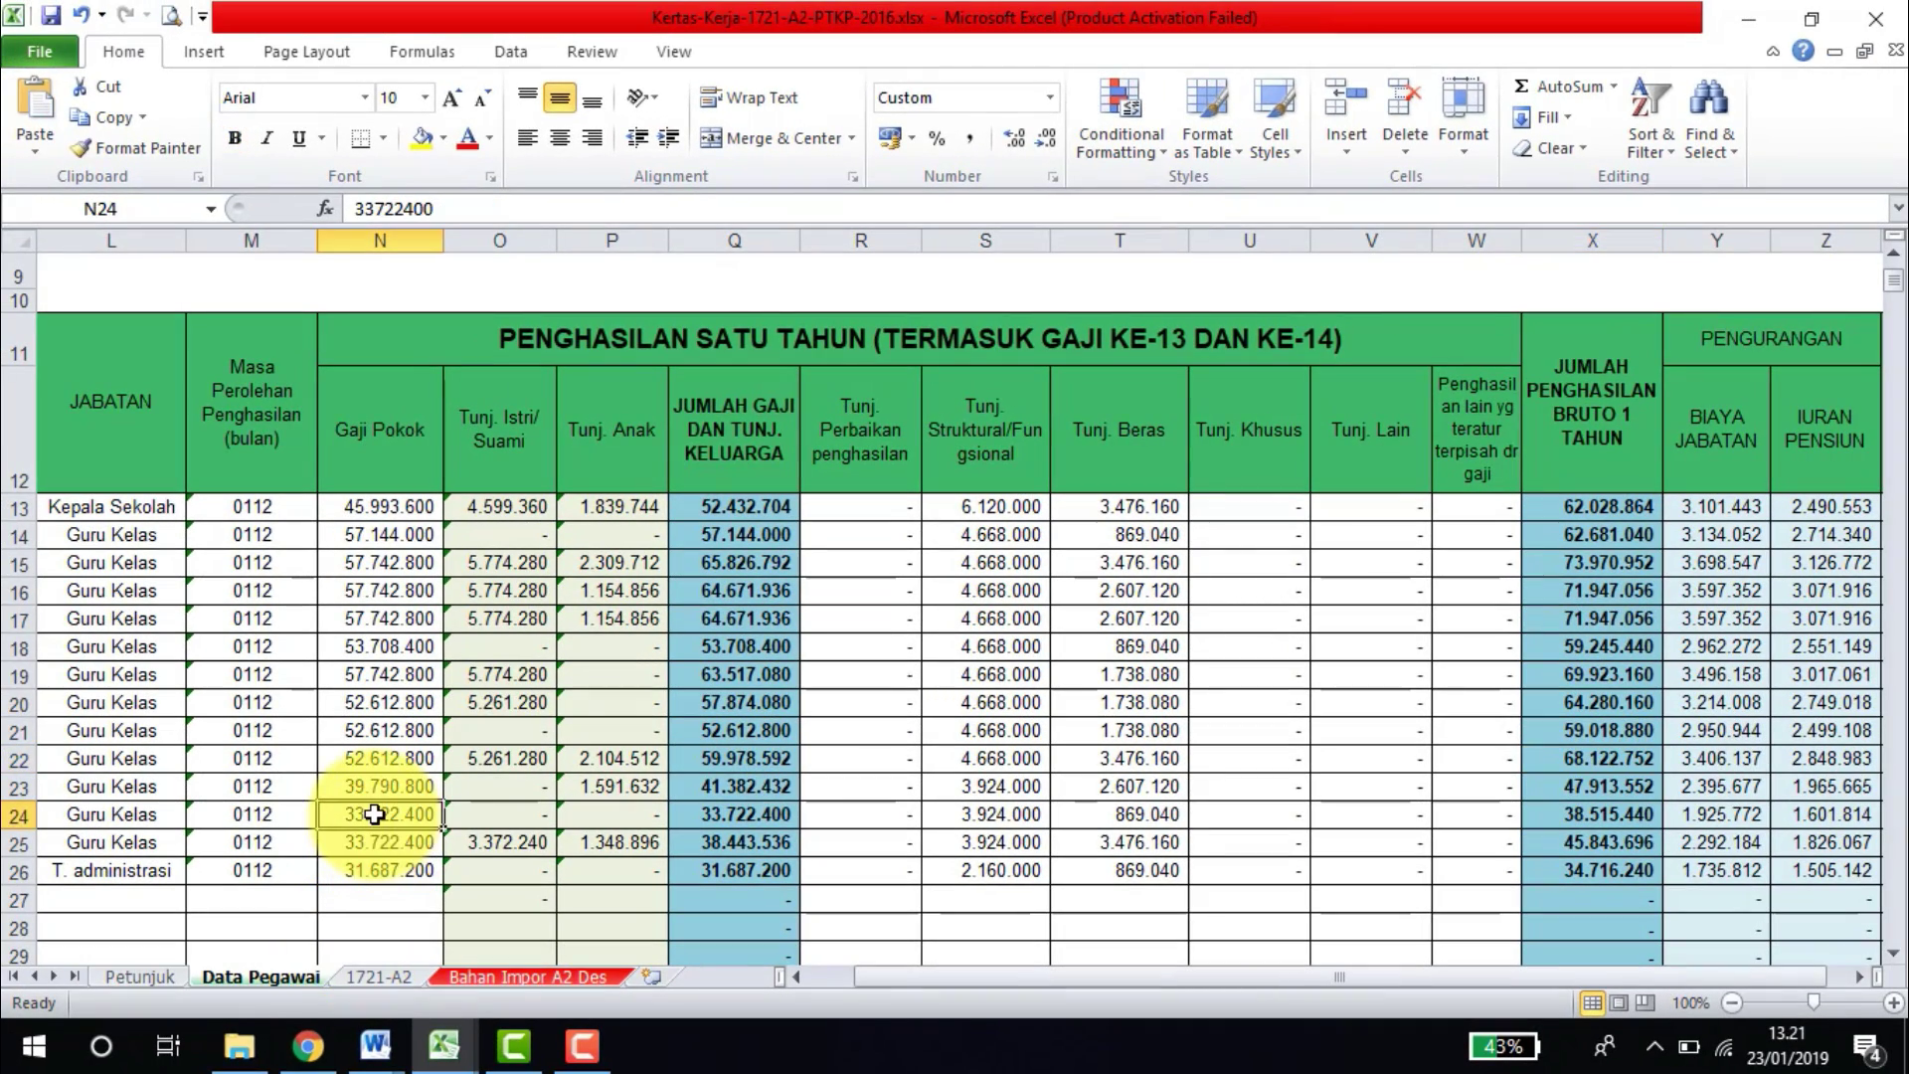
Look up staff entry 10 and set the slip date to 10-01-2019.
key(Left)
key(Left)
key(Left)
key(Left)
key(Left)
key(Left)
key(Left)
key(Left)
key(Left)
key(Left)
key(Left)
key(Left)
key(Left)
key(Up)
key(Up)
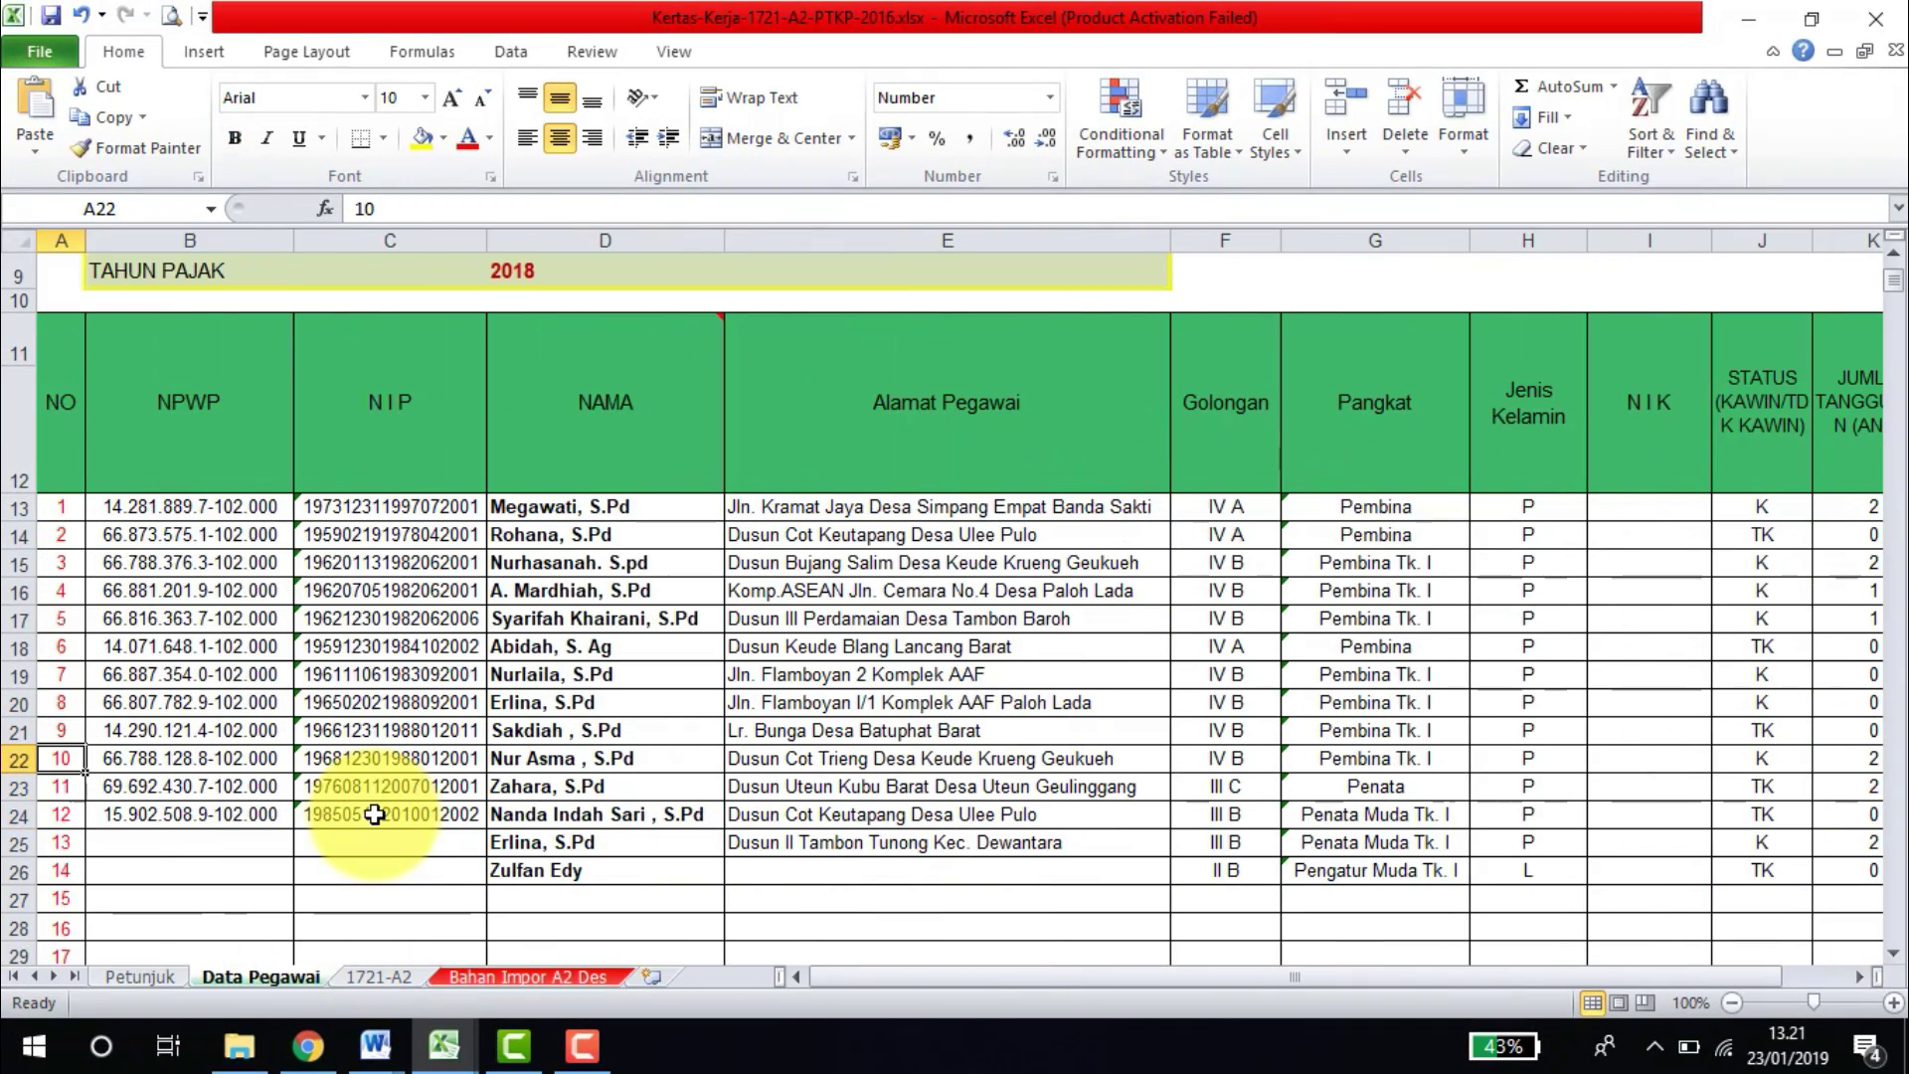
click(308, 1045)
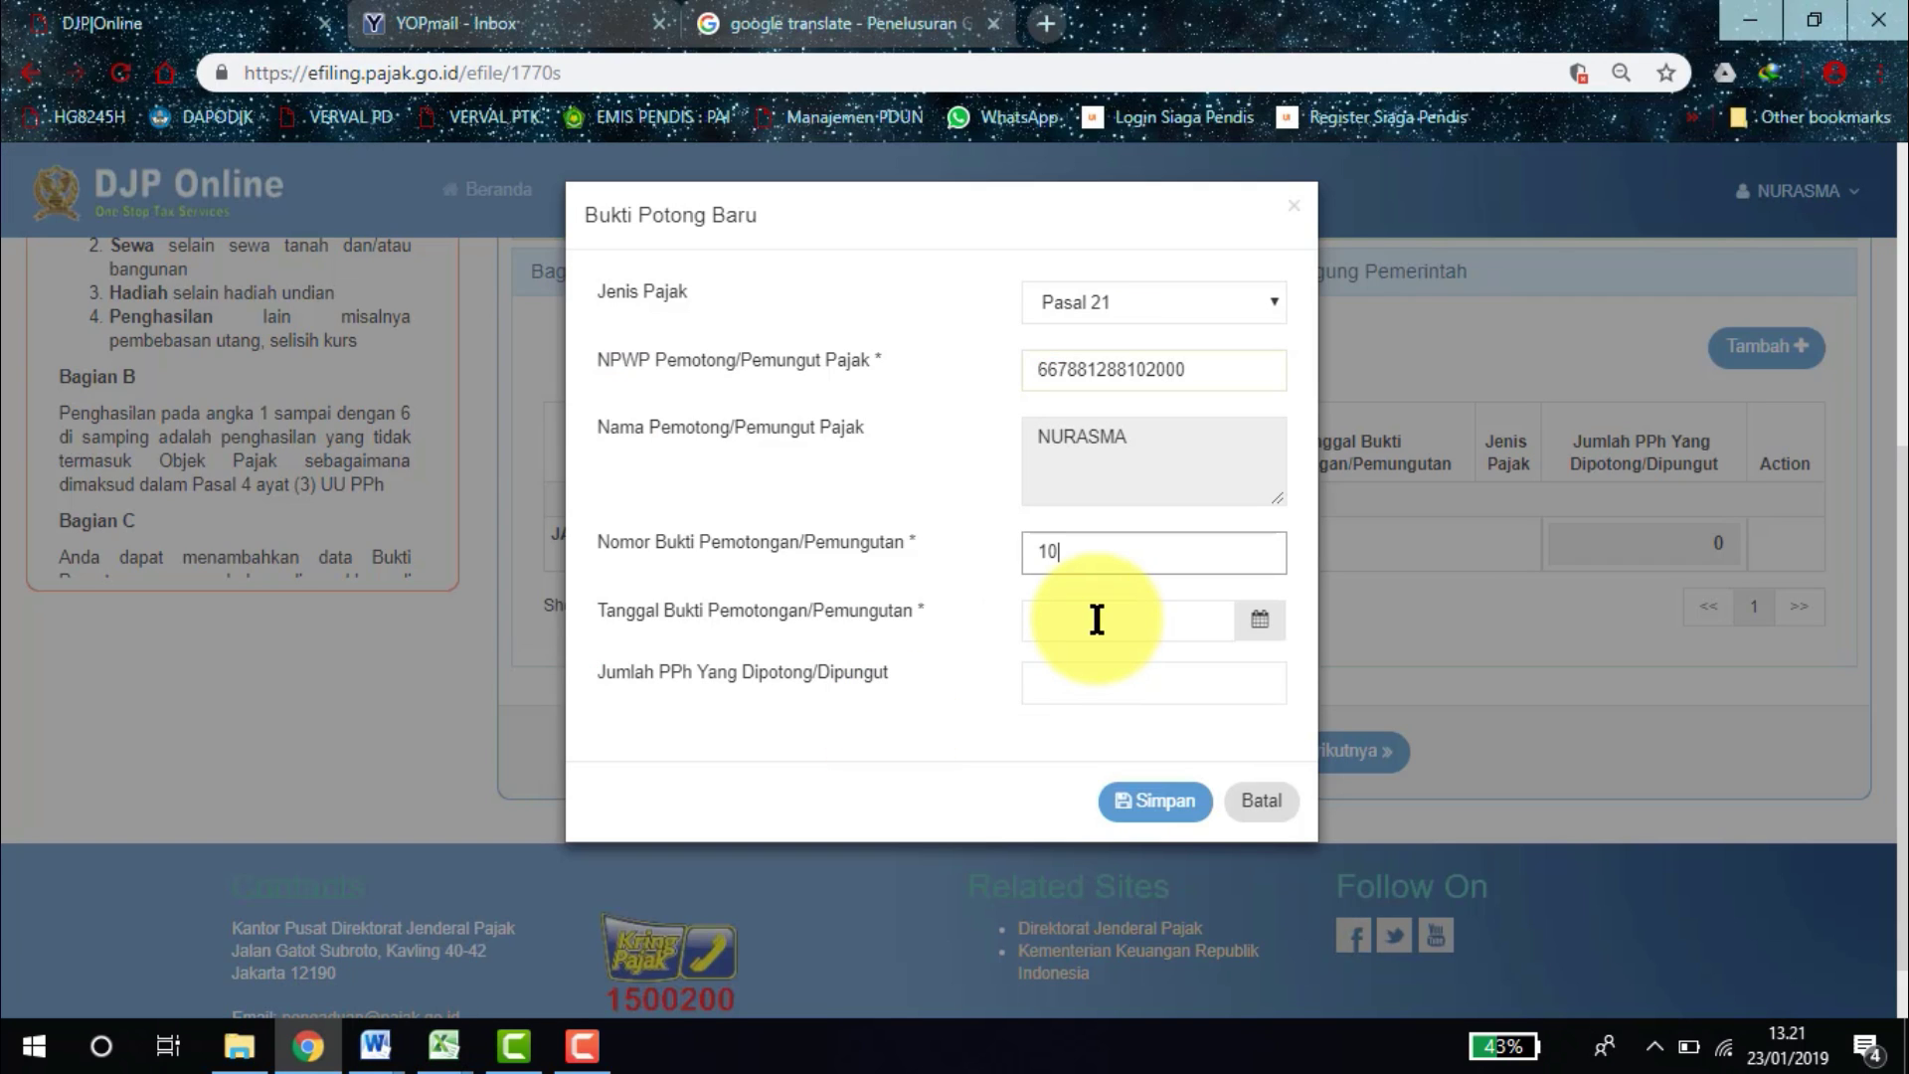
click(1097, 619)
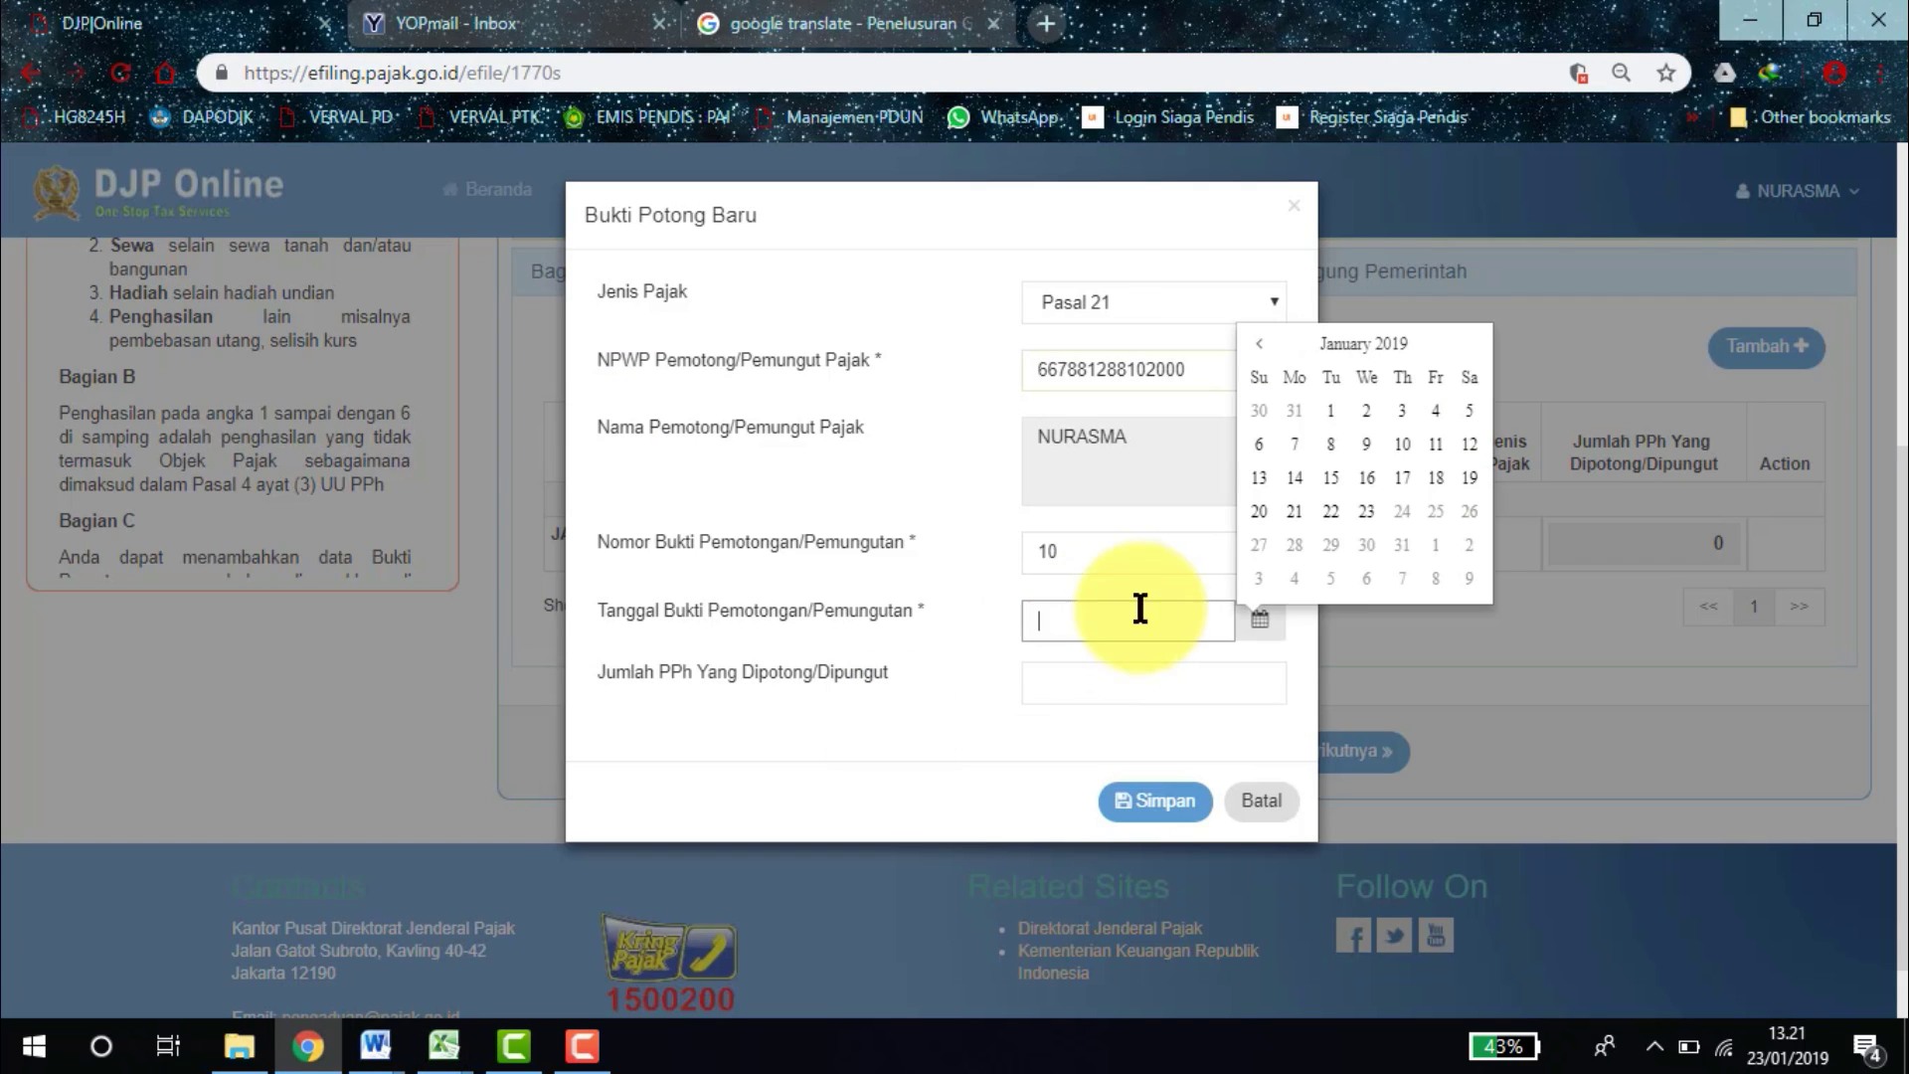
click(1402, 445)
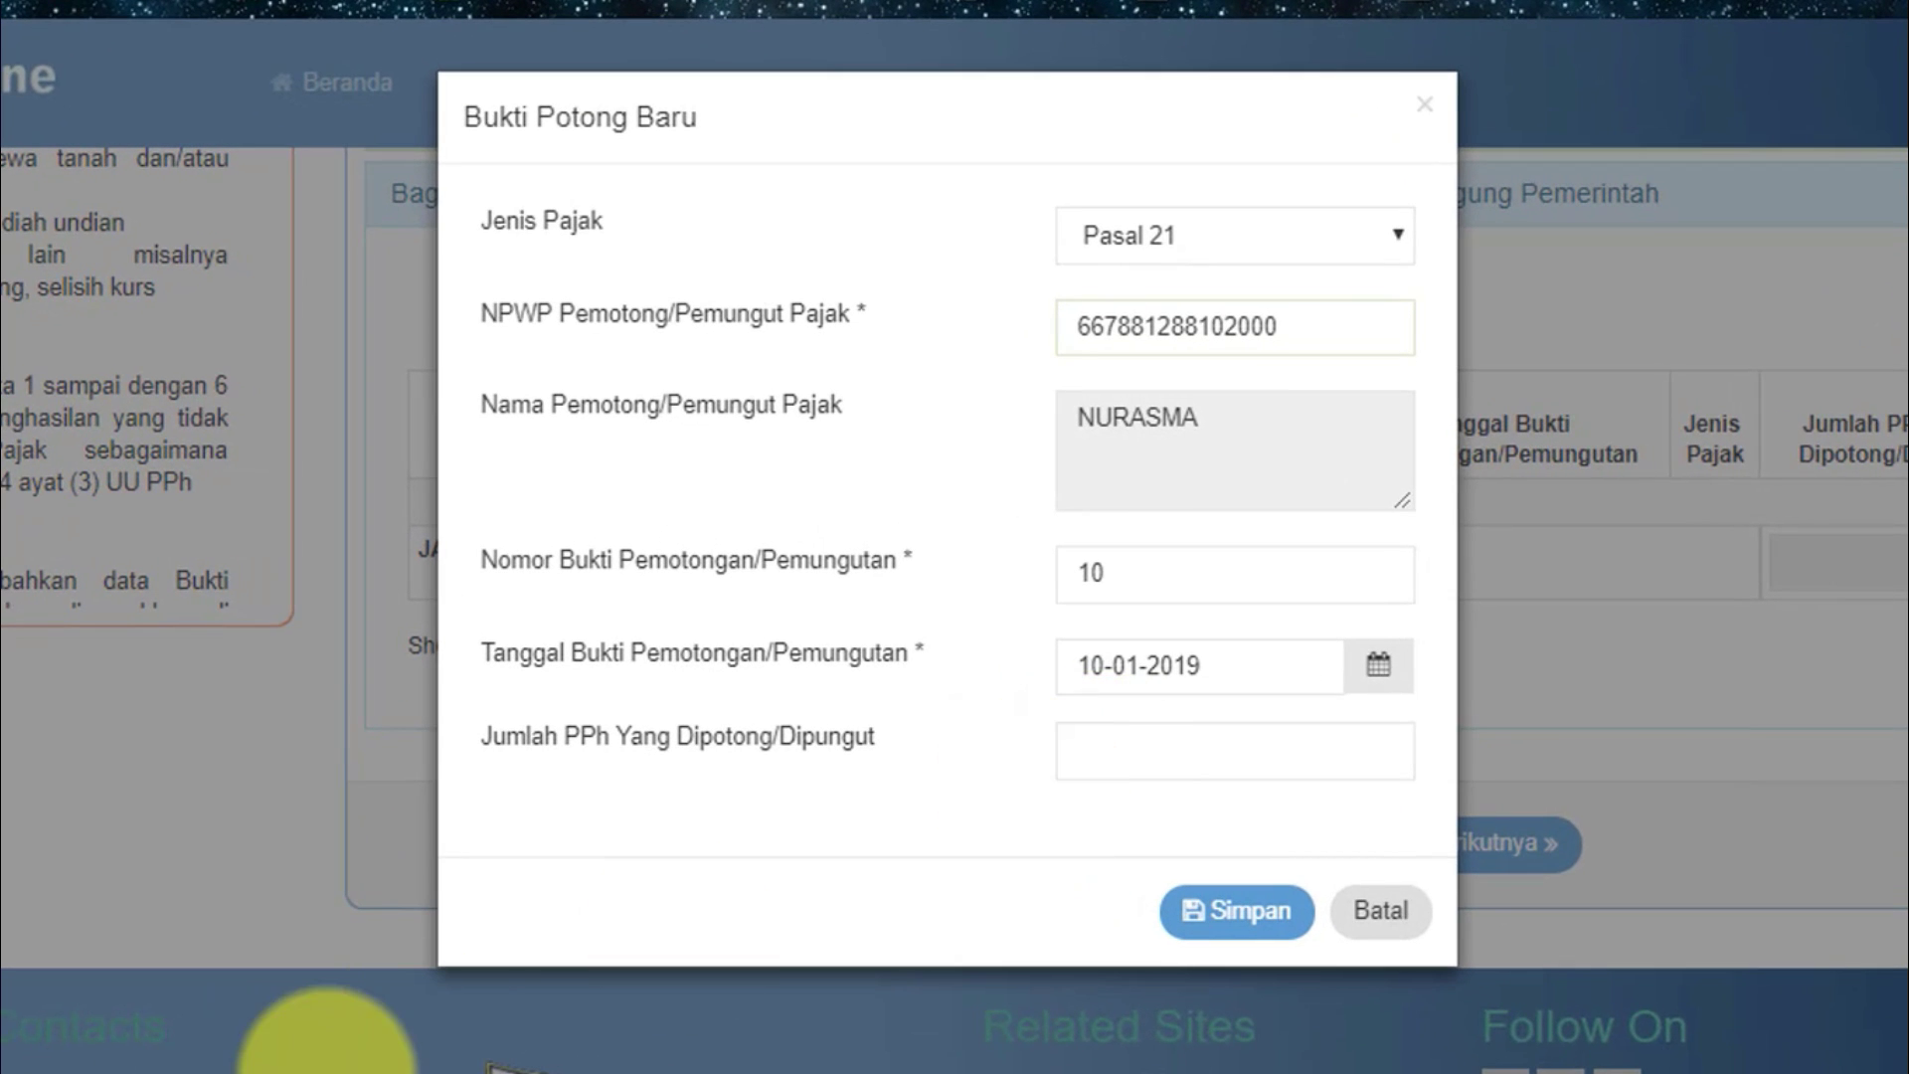
Check row 22's PPH PSL 21 in the spreadsheet and enter Jumlah PPh 0.
mouse_move(319, 1069)
click(129, 1034)
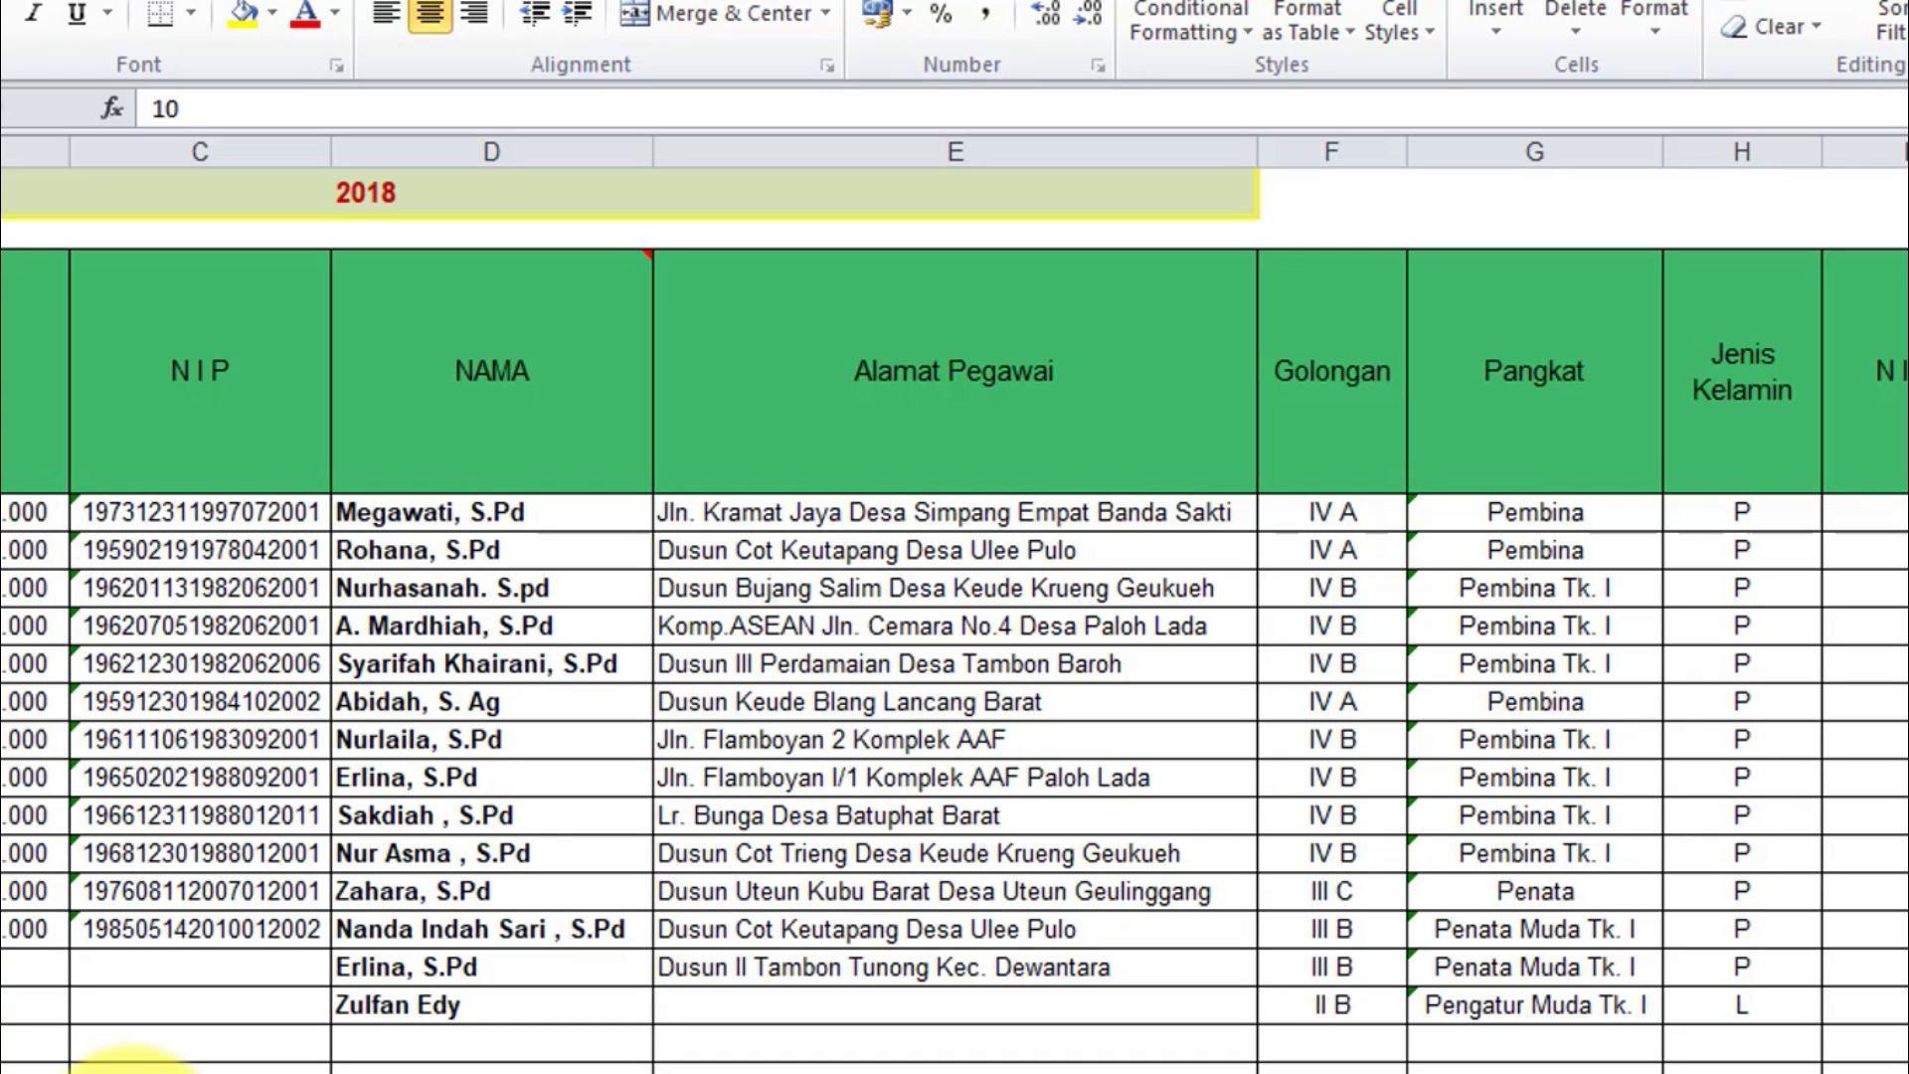
key(Right)
key(Right)
key(Right)
key(Right)
key(Right)
key(Right)
key(Right)
key(Right)
key(Right)
key(Right)
key(Right)
key(Right)
key(Right)
key(Right)
key(Right)
key(Right)
key(Right)
key(Right)
key(Right)
key(Right)
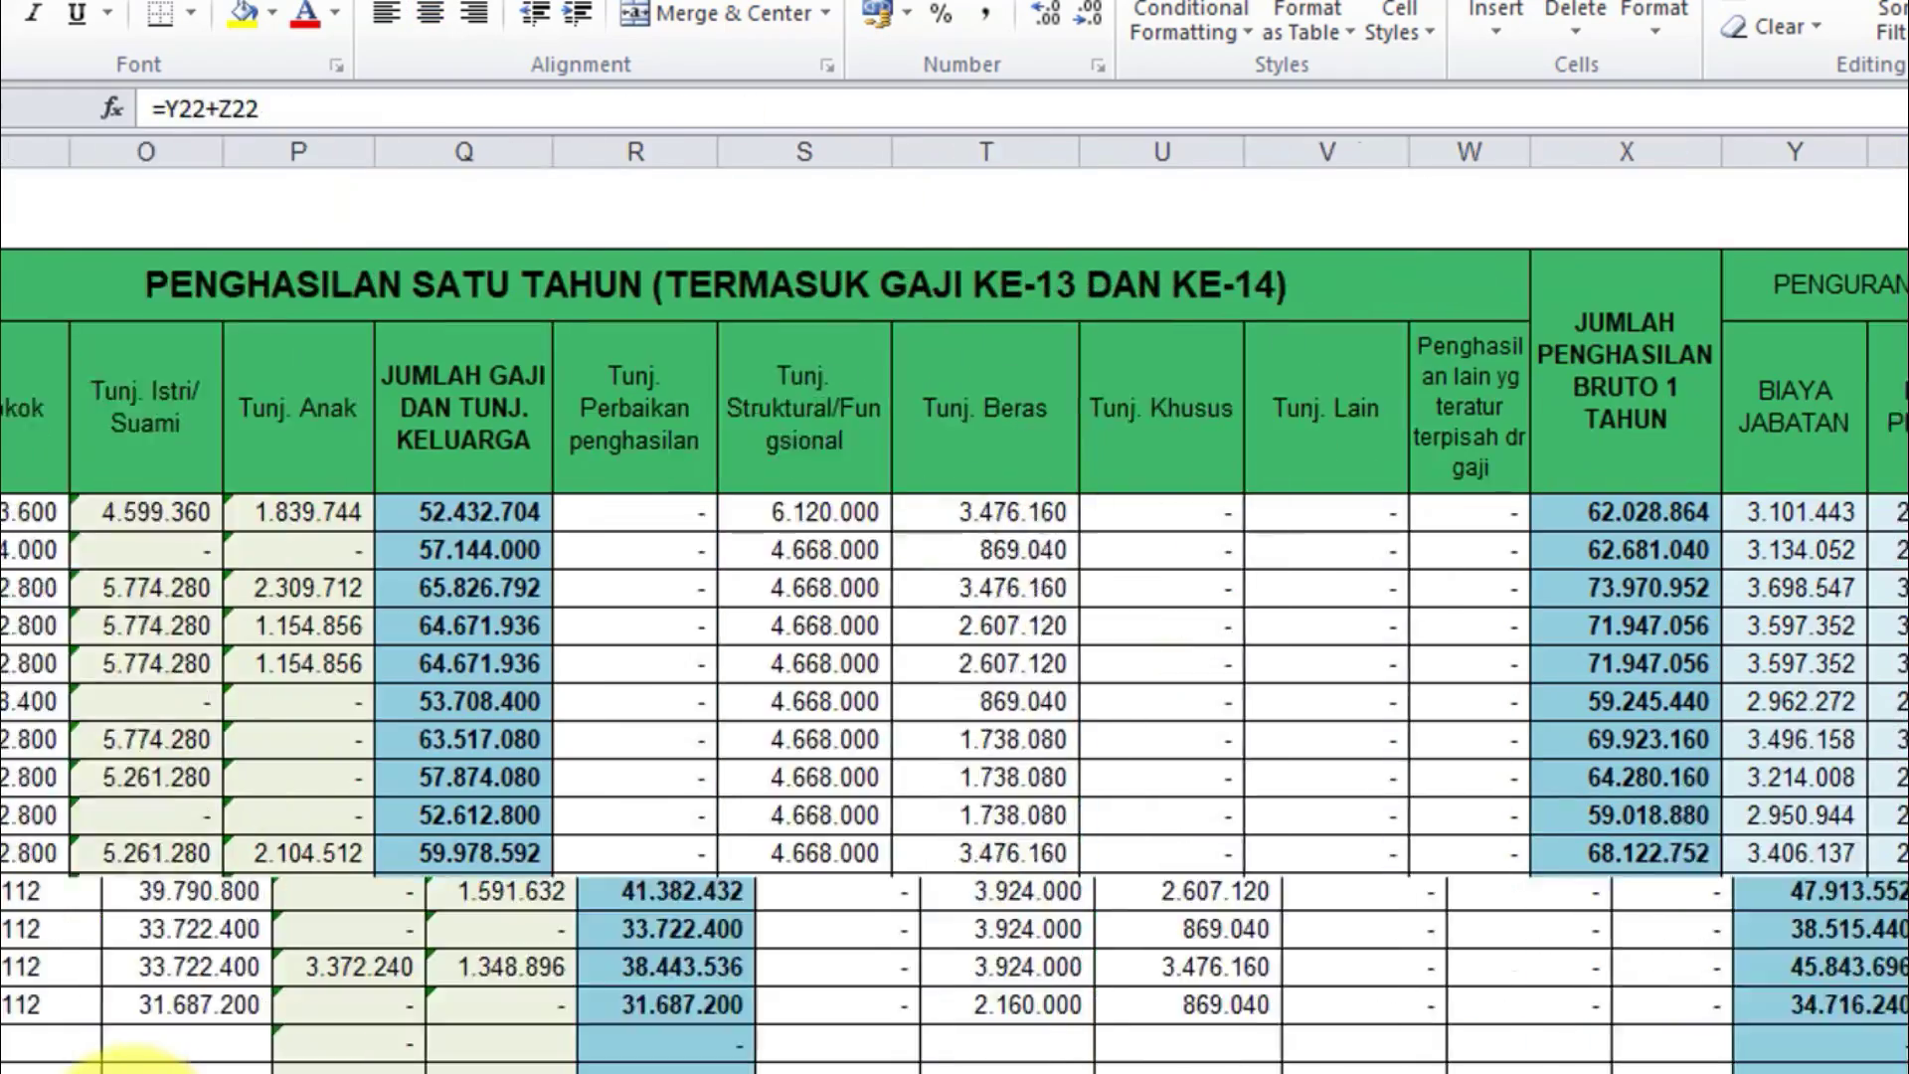
key(Right)
key(Right)
key(Right)
key(Right)
key(Left)
key(Right)
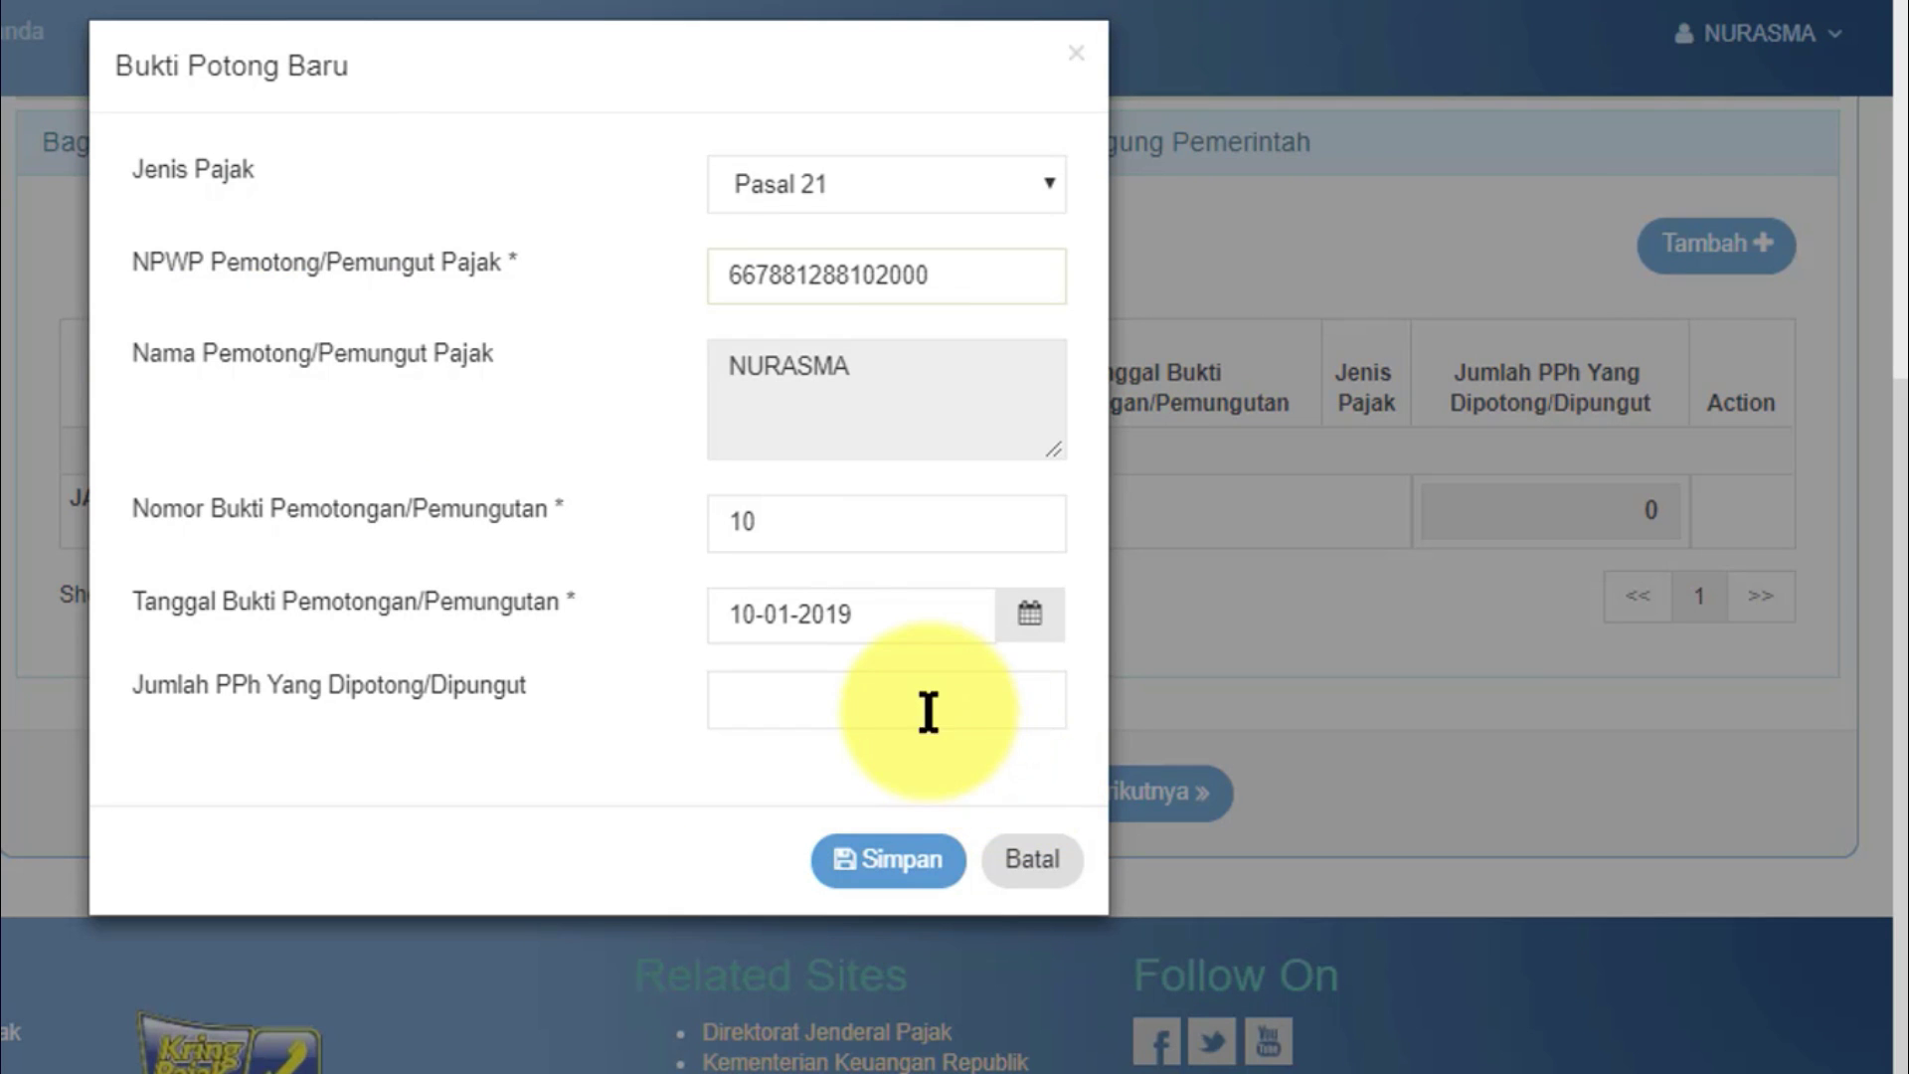
click(921, 704)
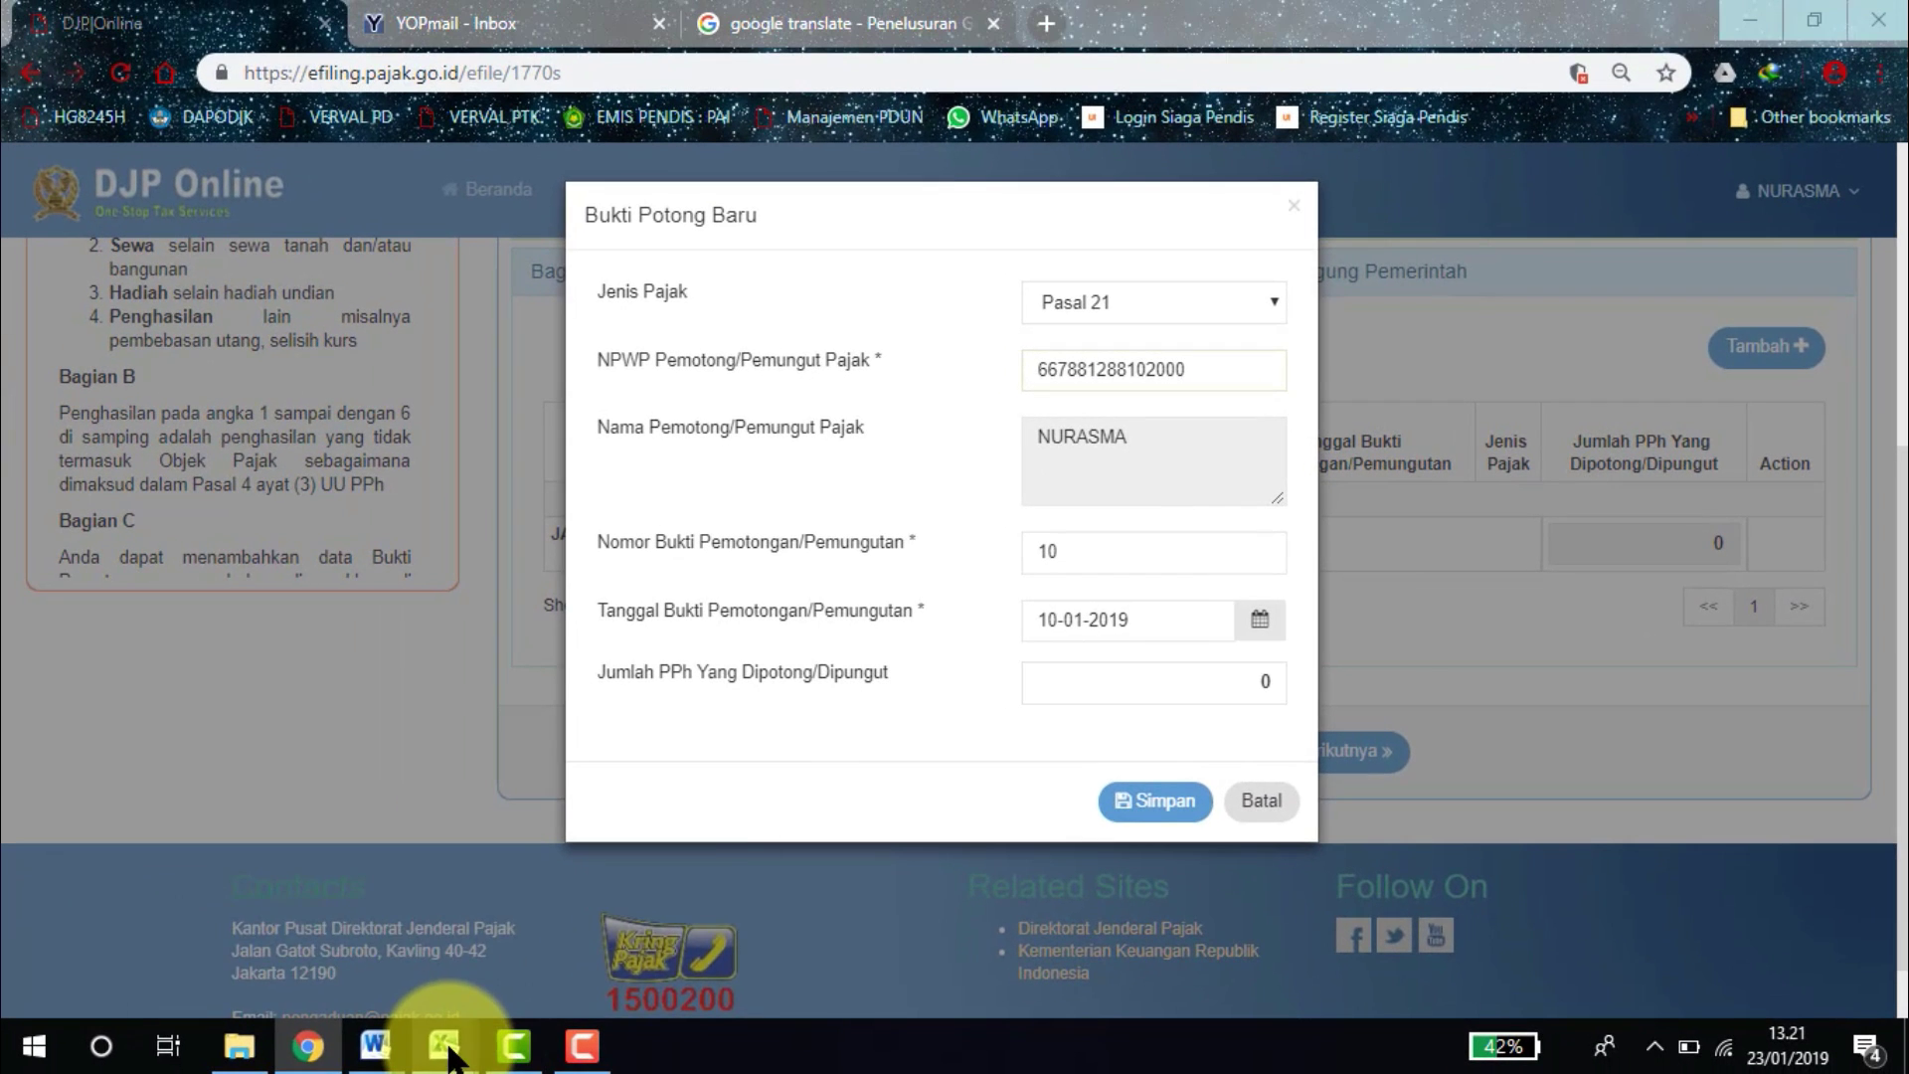
mouse_move(444, 1044)
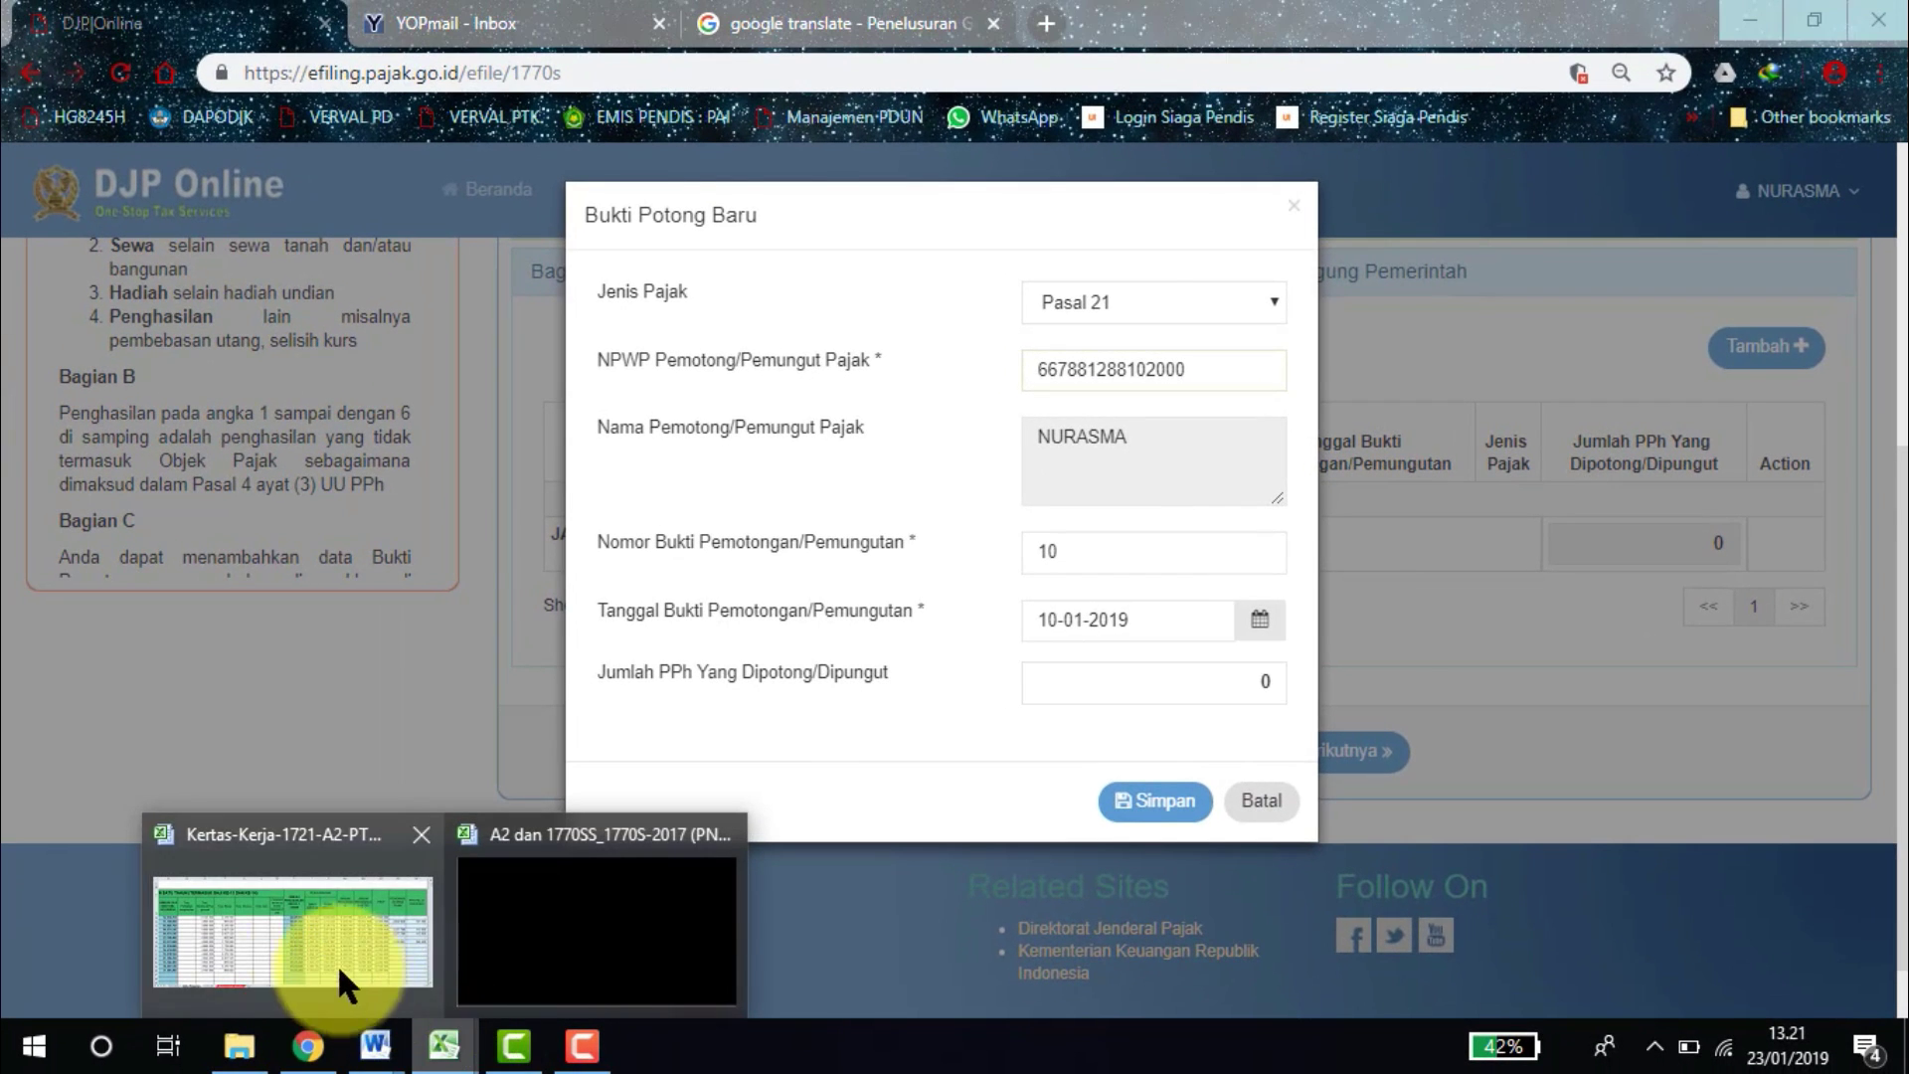
click(348, 970)
click(369, 975)
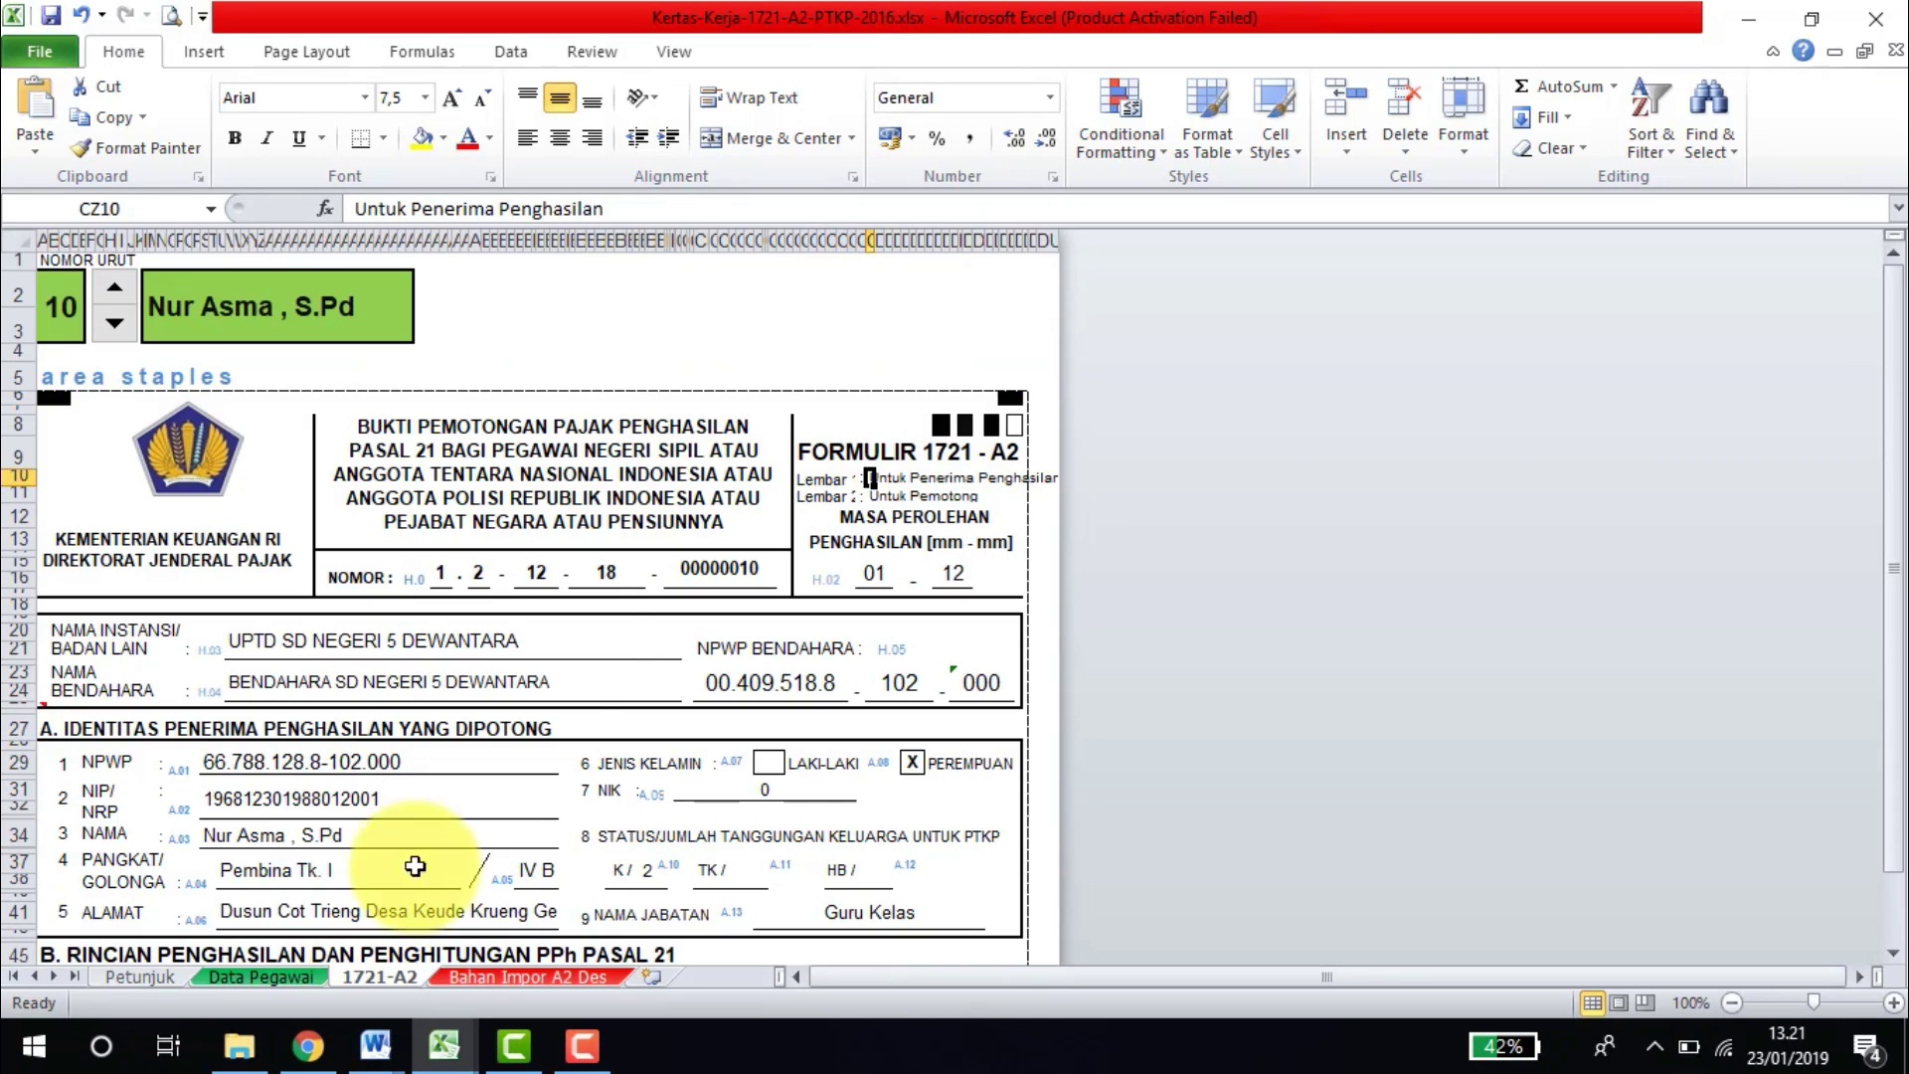
click(353, 818)
key(Down)
key(Down)
key(Down)
key(Down)
key(Down)
key(Down)
key(Down)
key(Down)
key(Down)
key(Down)
key(Down)
key(Down)
key(Down)
key(Down)
key(Down)
key(Down)
key(Down)
key(Down)
key(Down)
key(Down)
key(Down)
key(Down)
key(Down)
key(Down)
key(Down)
key(Down)
key(Down)
key(Down)
key(Down)
key(Down)
key(Down)
key(Down)
key(Down)
key(Down)
key(Down)
key(Down)
key(Down)
key(Down)
key(Down)
key(Down)
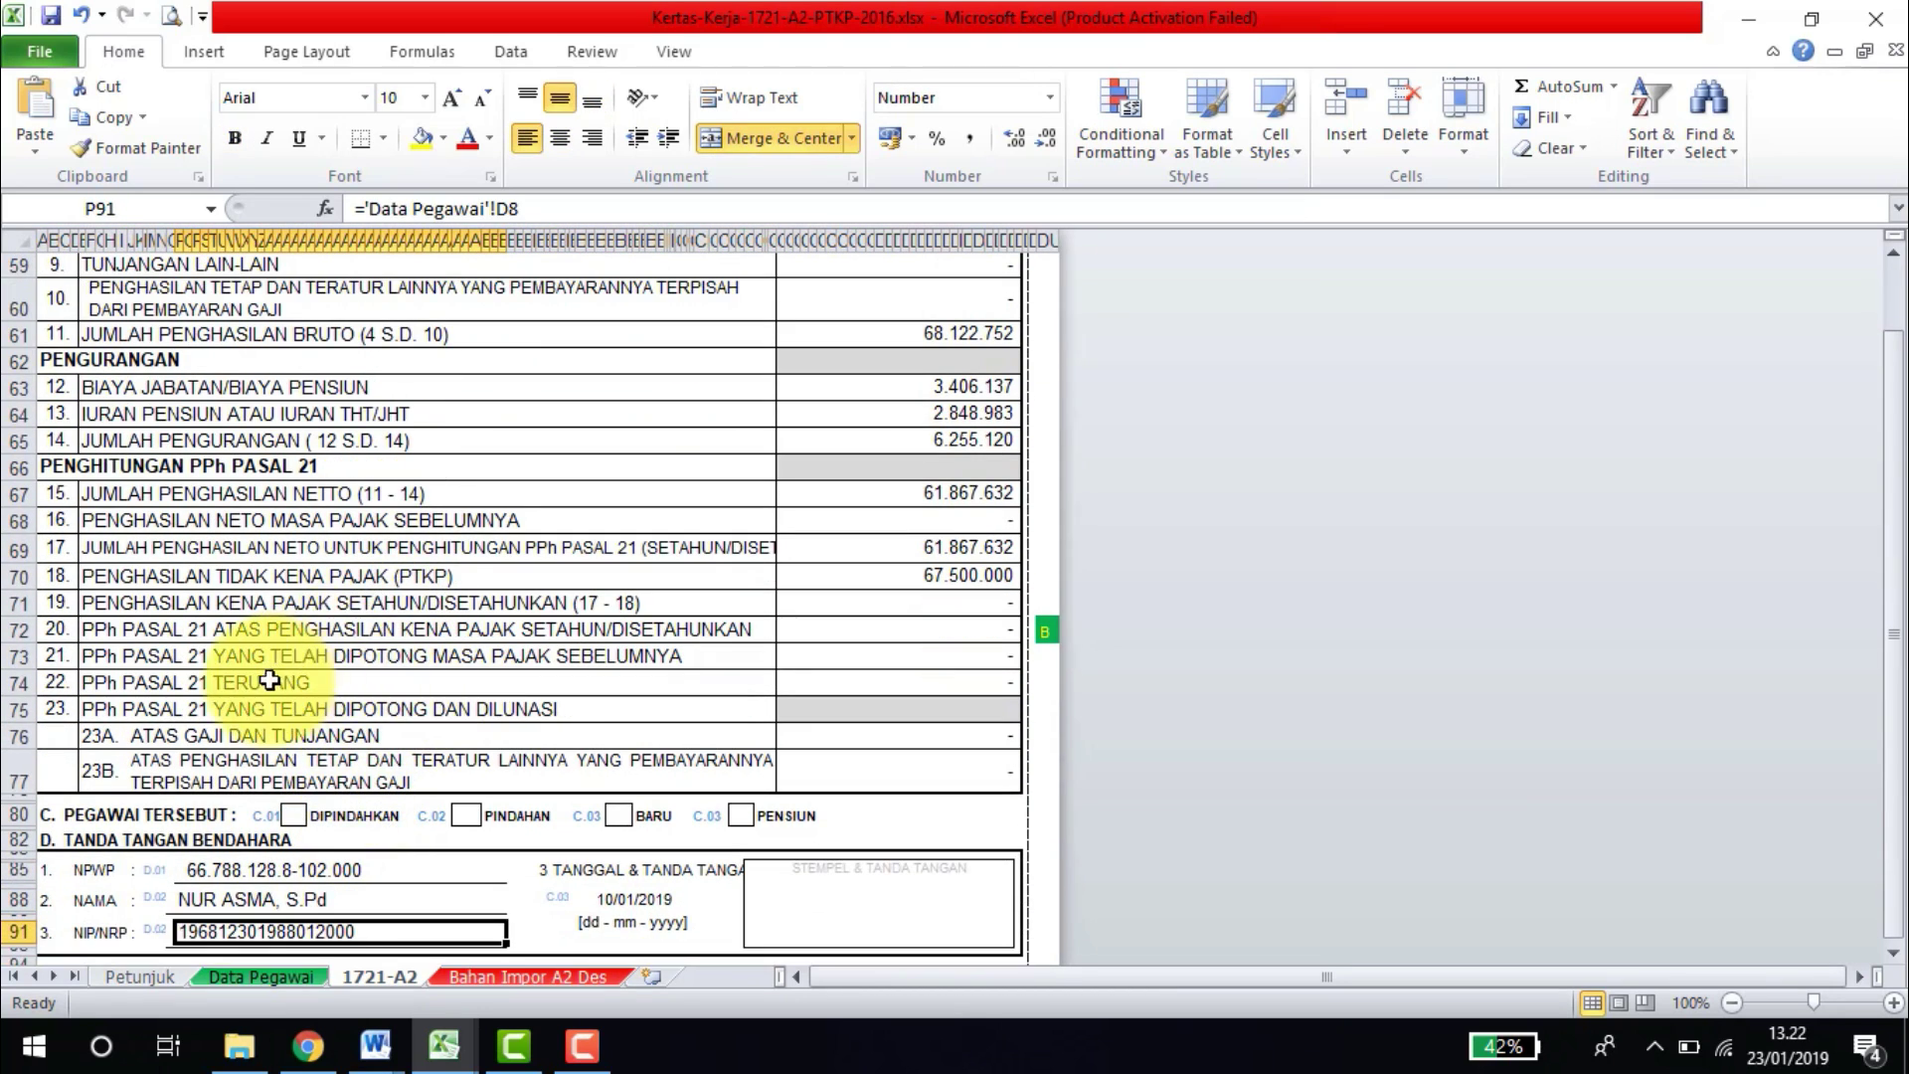
click(244, 629)
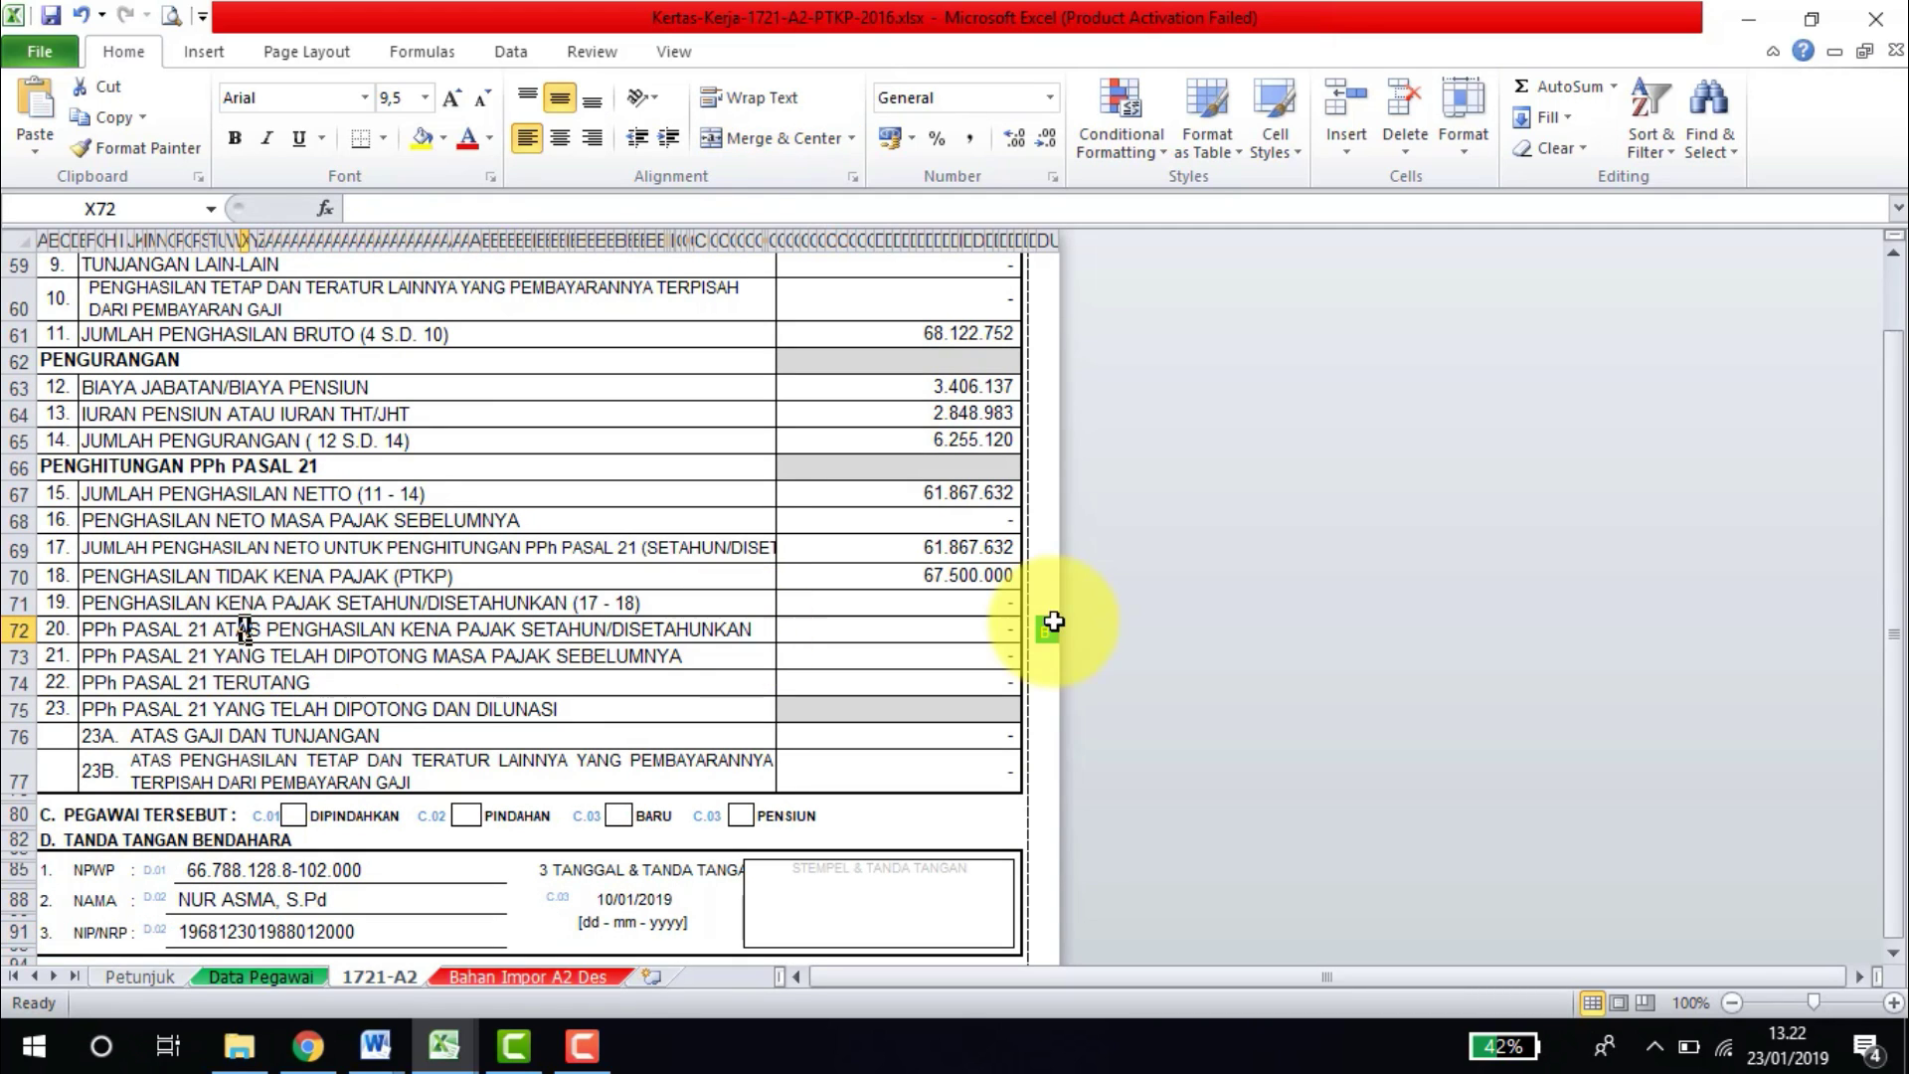
click(979, 624)
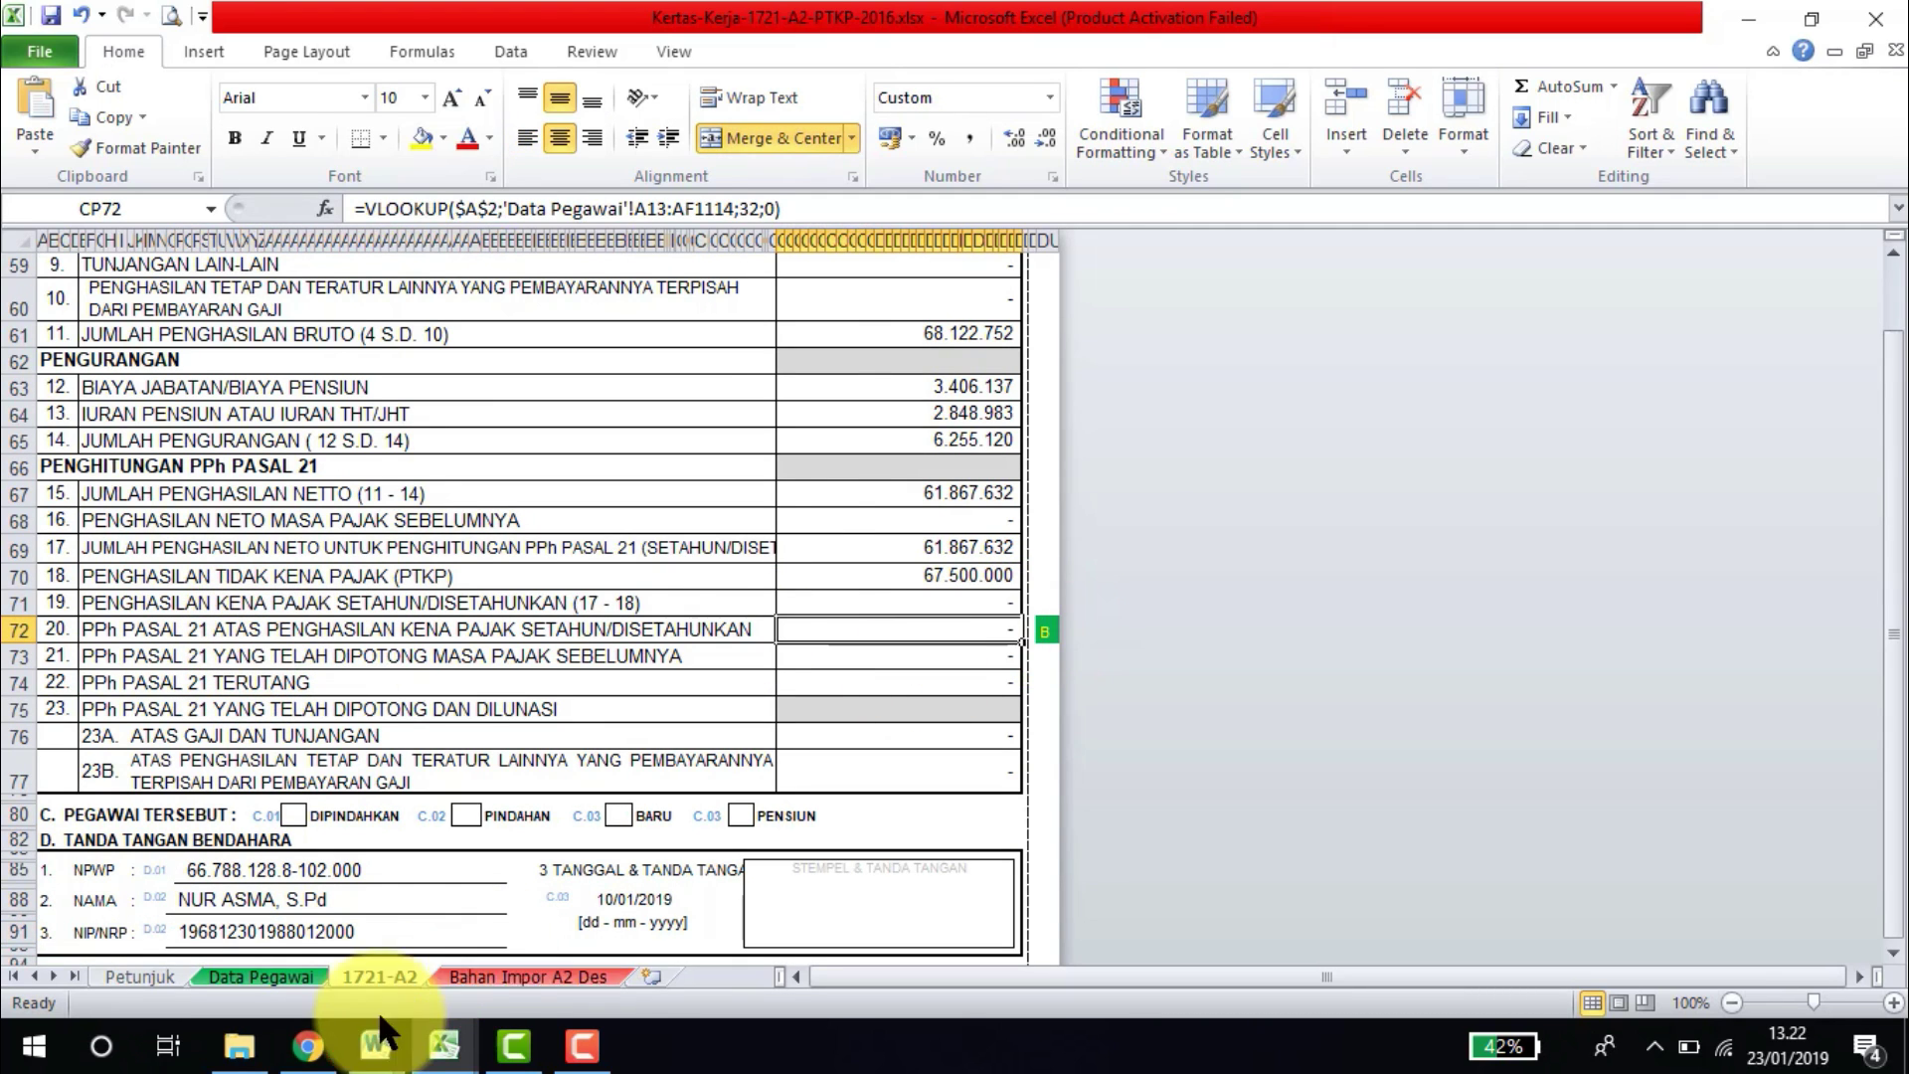
click(306, 1045)
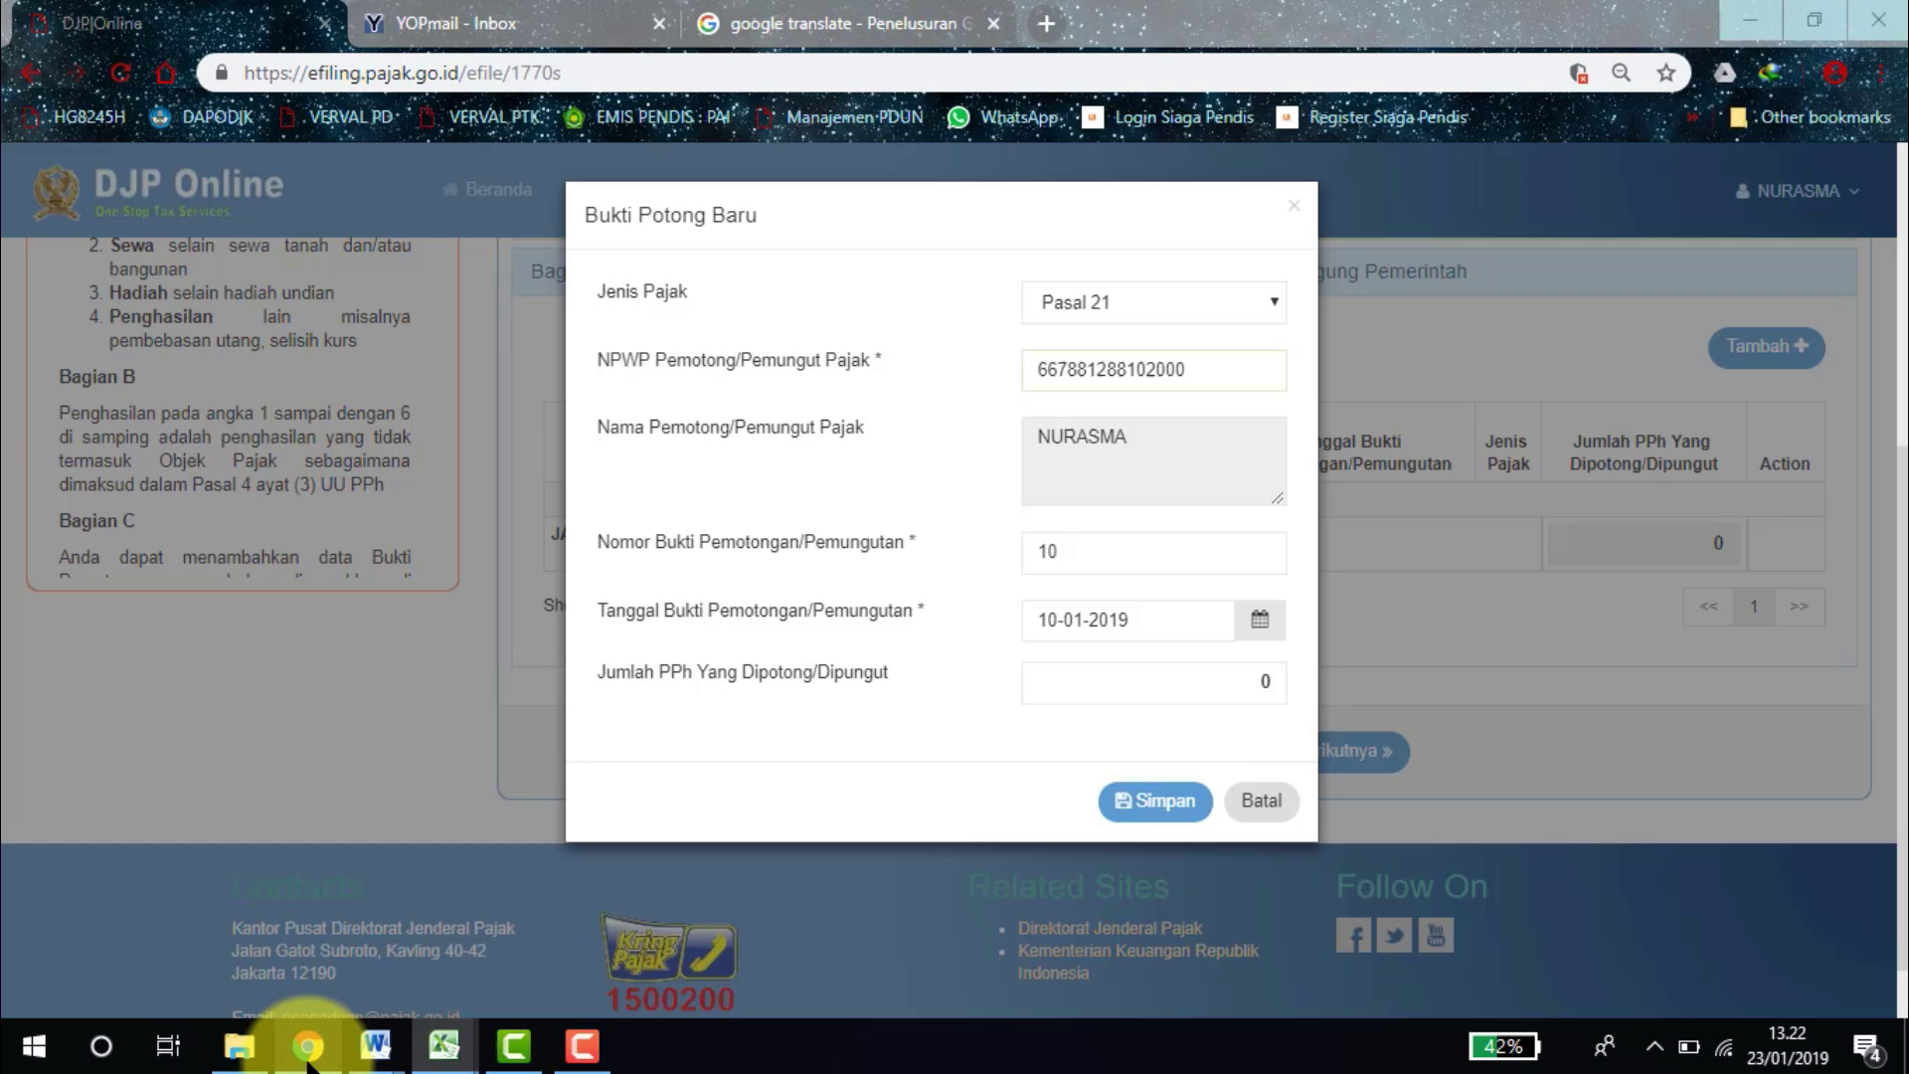
Save the Pasal 21 slip, advance to step 4 Induk, and set marital status to Kawin.
click(1146, 804)
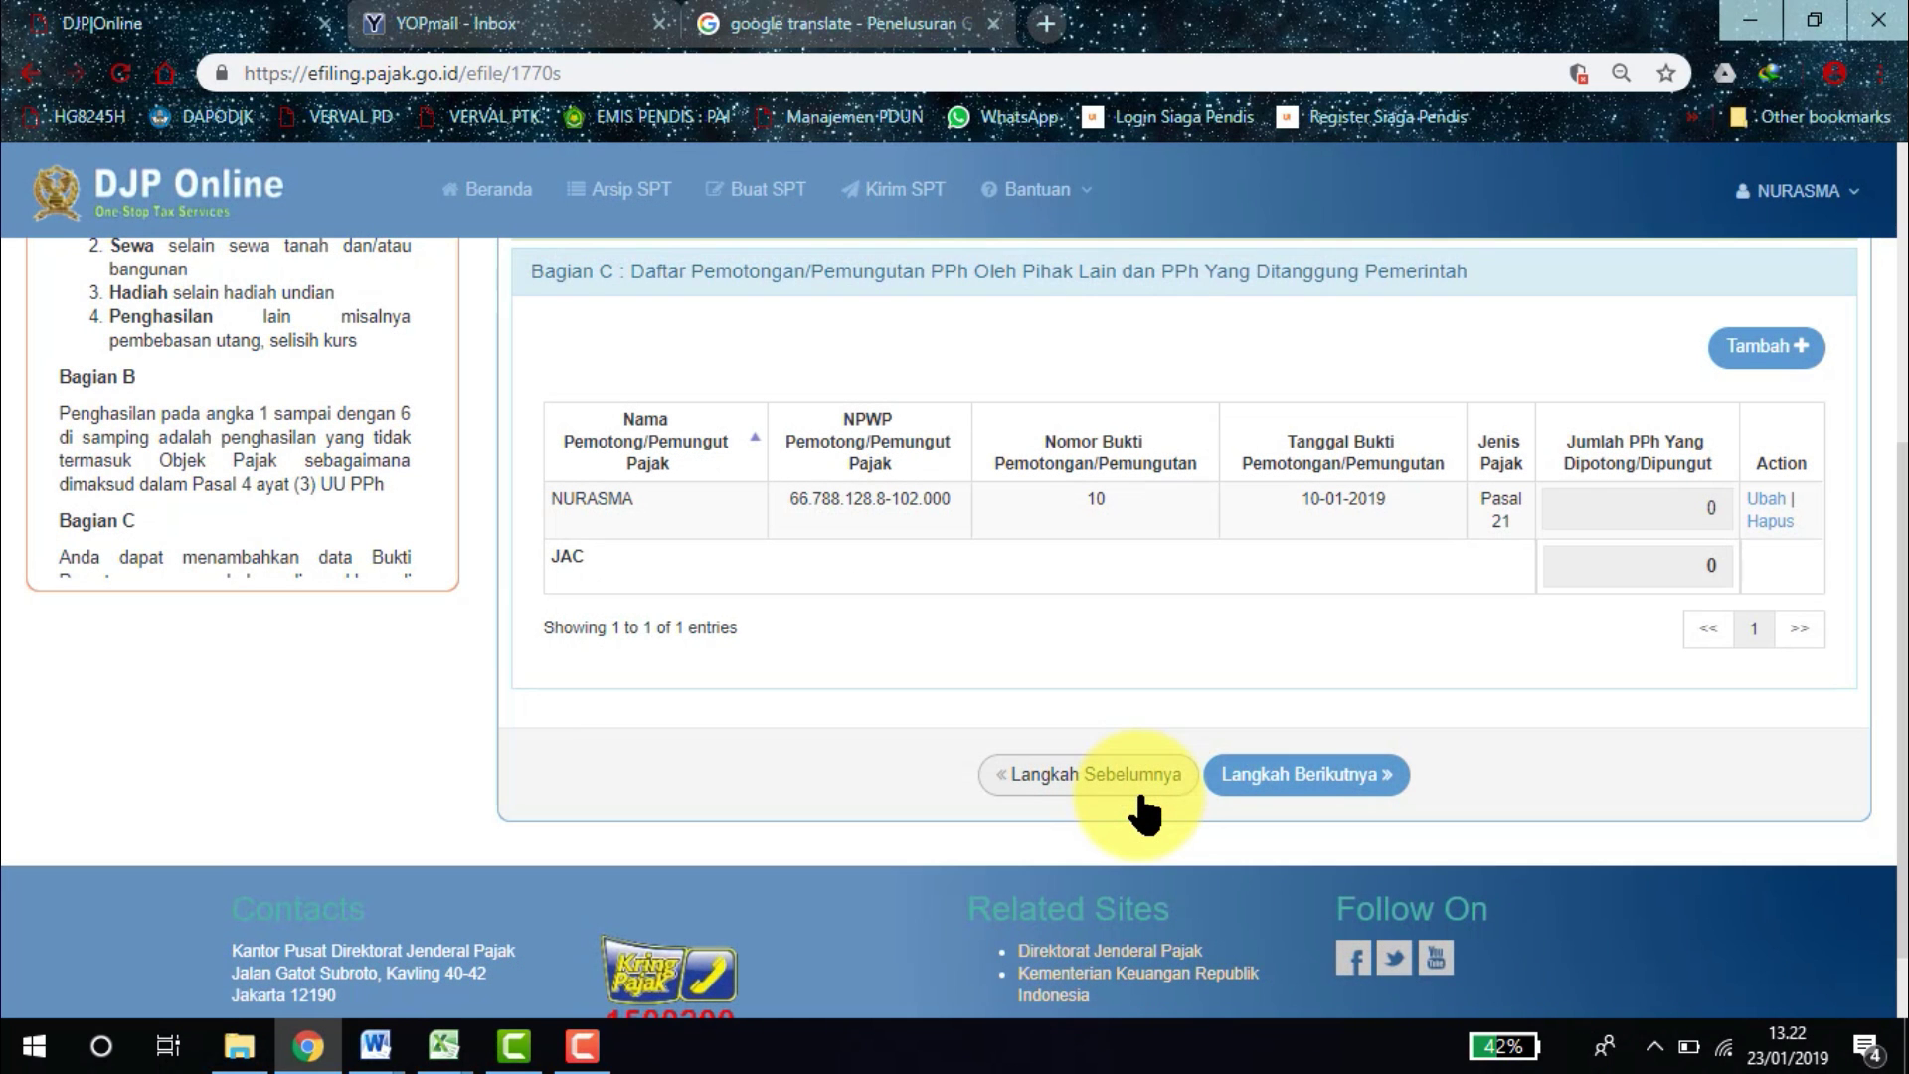
click(1275, 785)
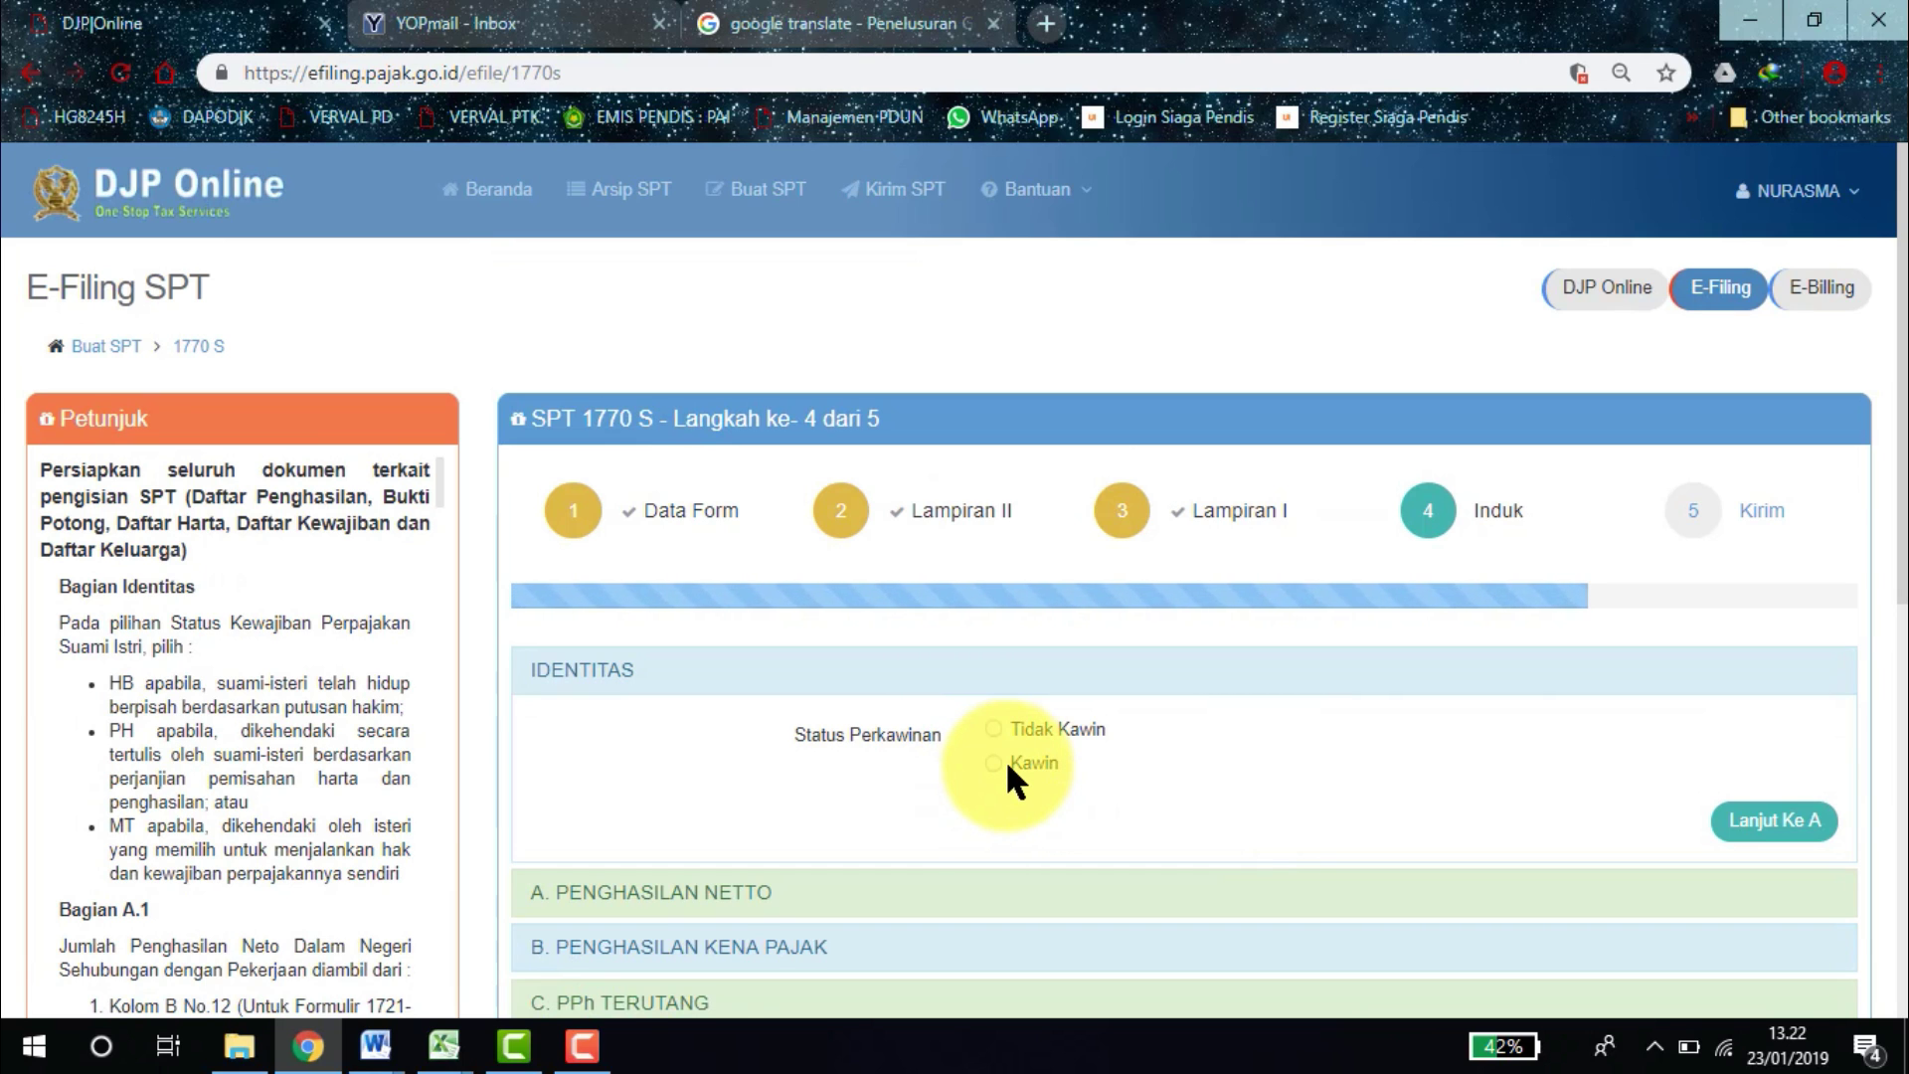
click(1007, 765)
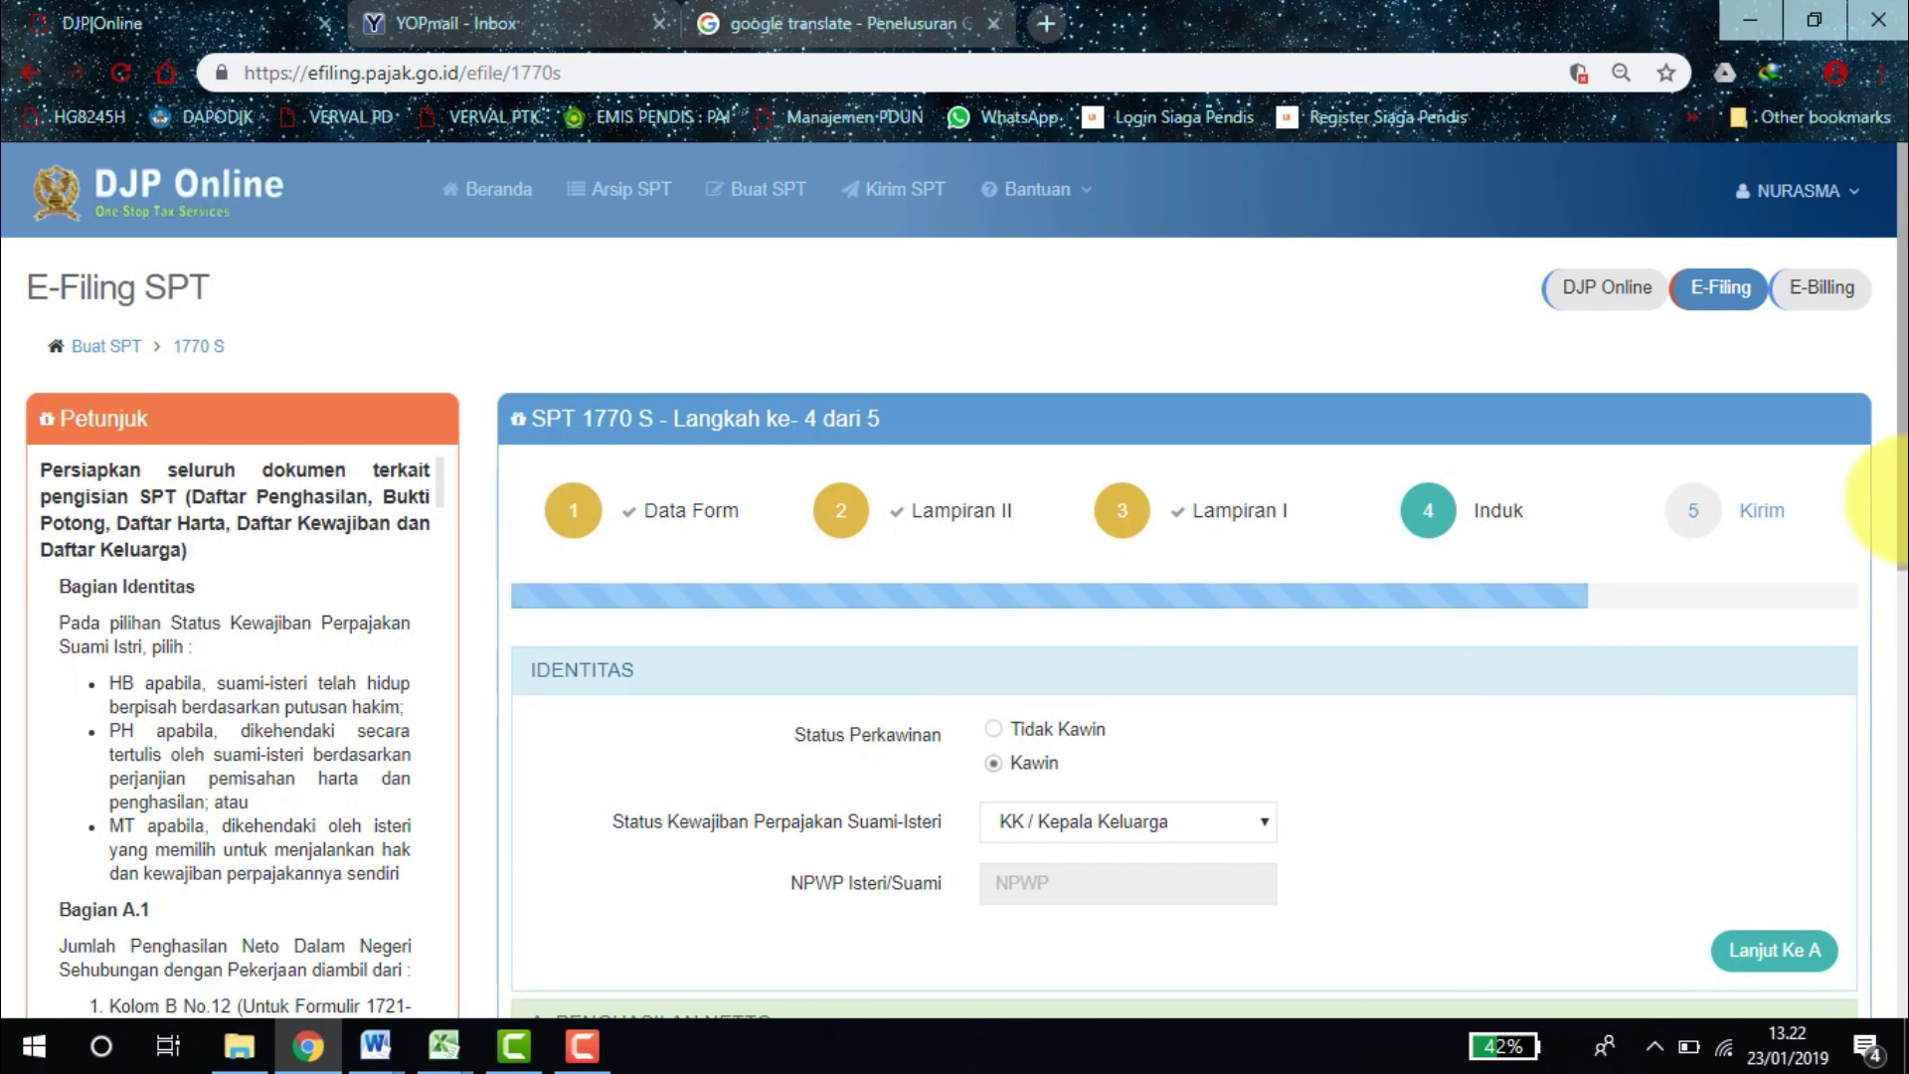
Expand the A. PENGHASILAN NETTO section, then bring the Kertas-Kerja workbook to the front.
drag(1906, 501, 1907, 603)
scroll(1879, 597, down, 2)
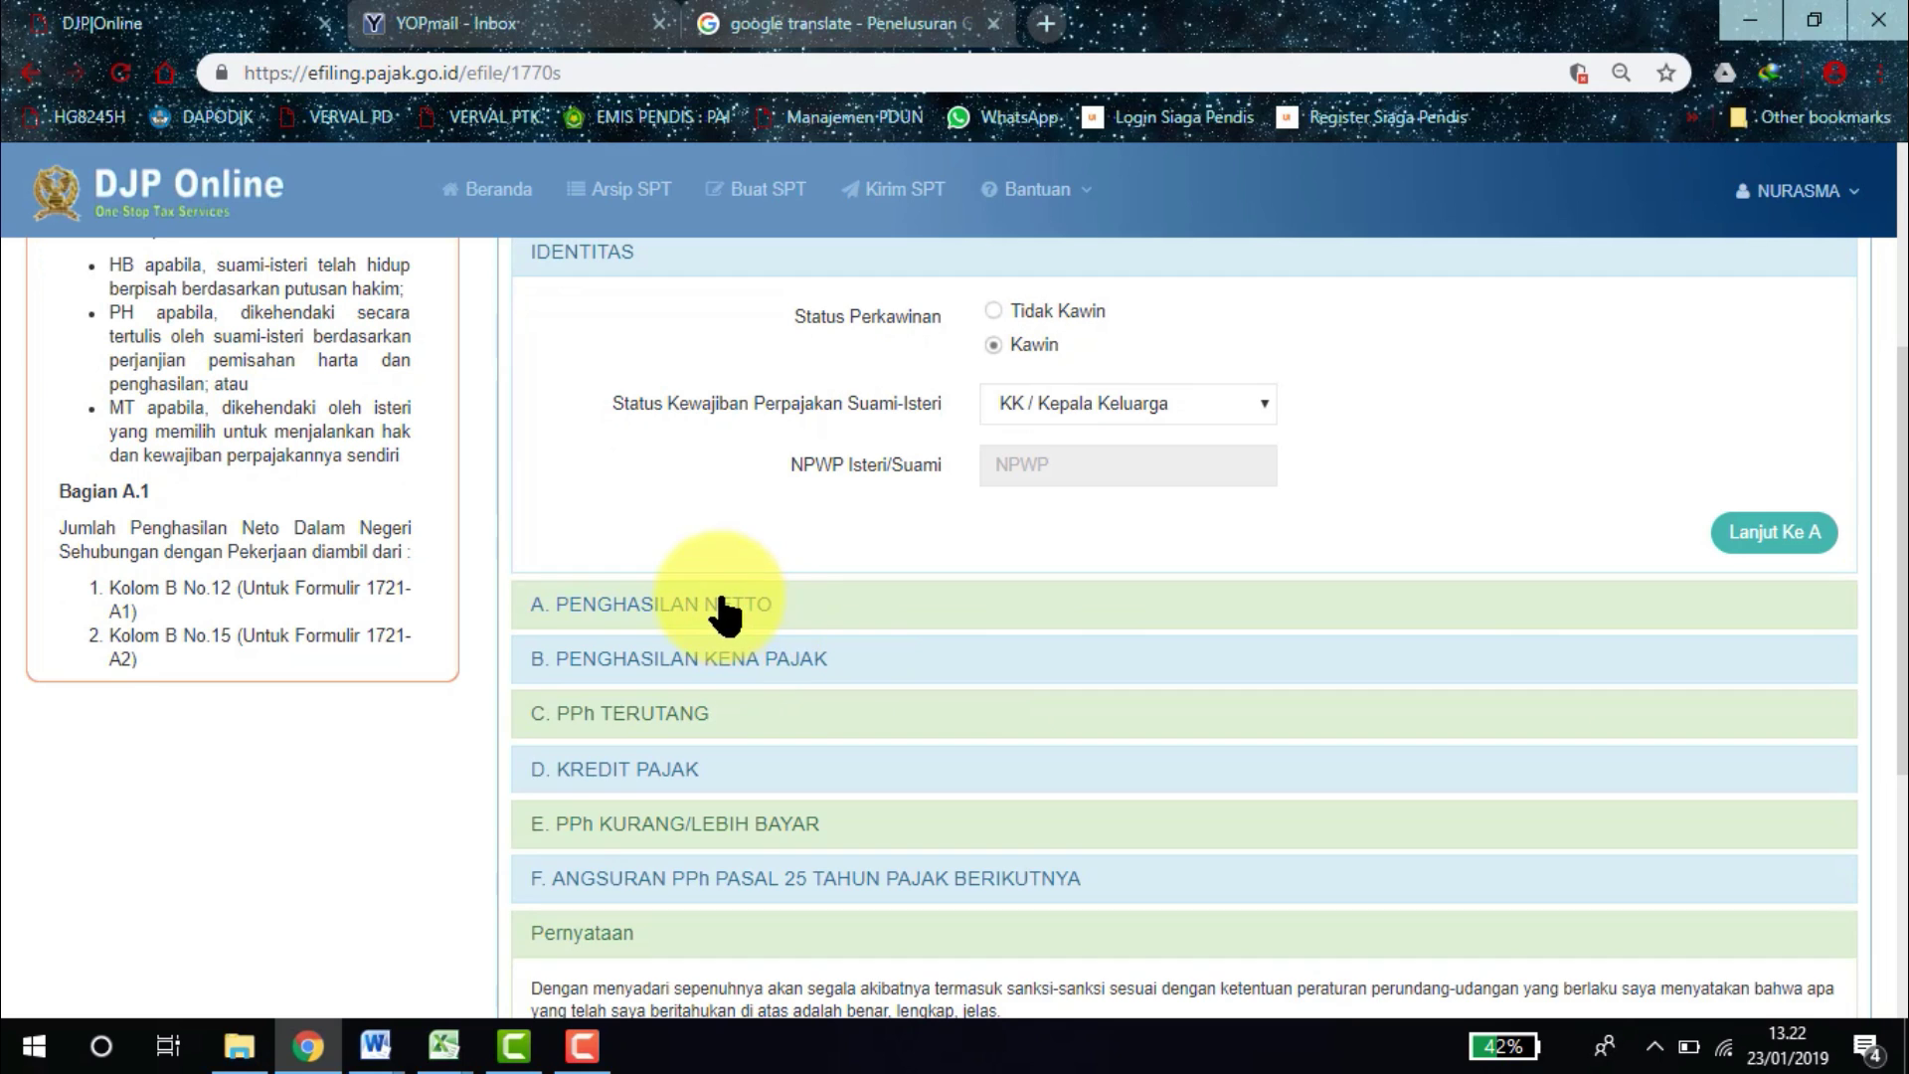
click(725, 602)
click(437, 1044)
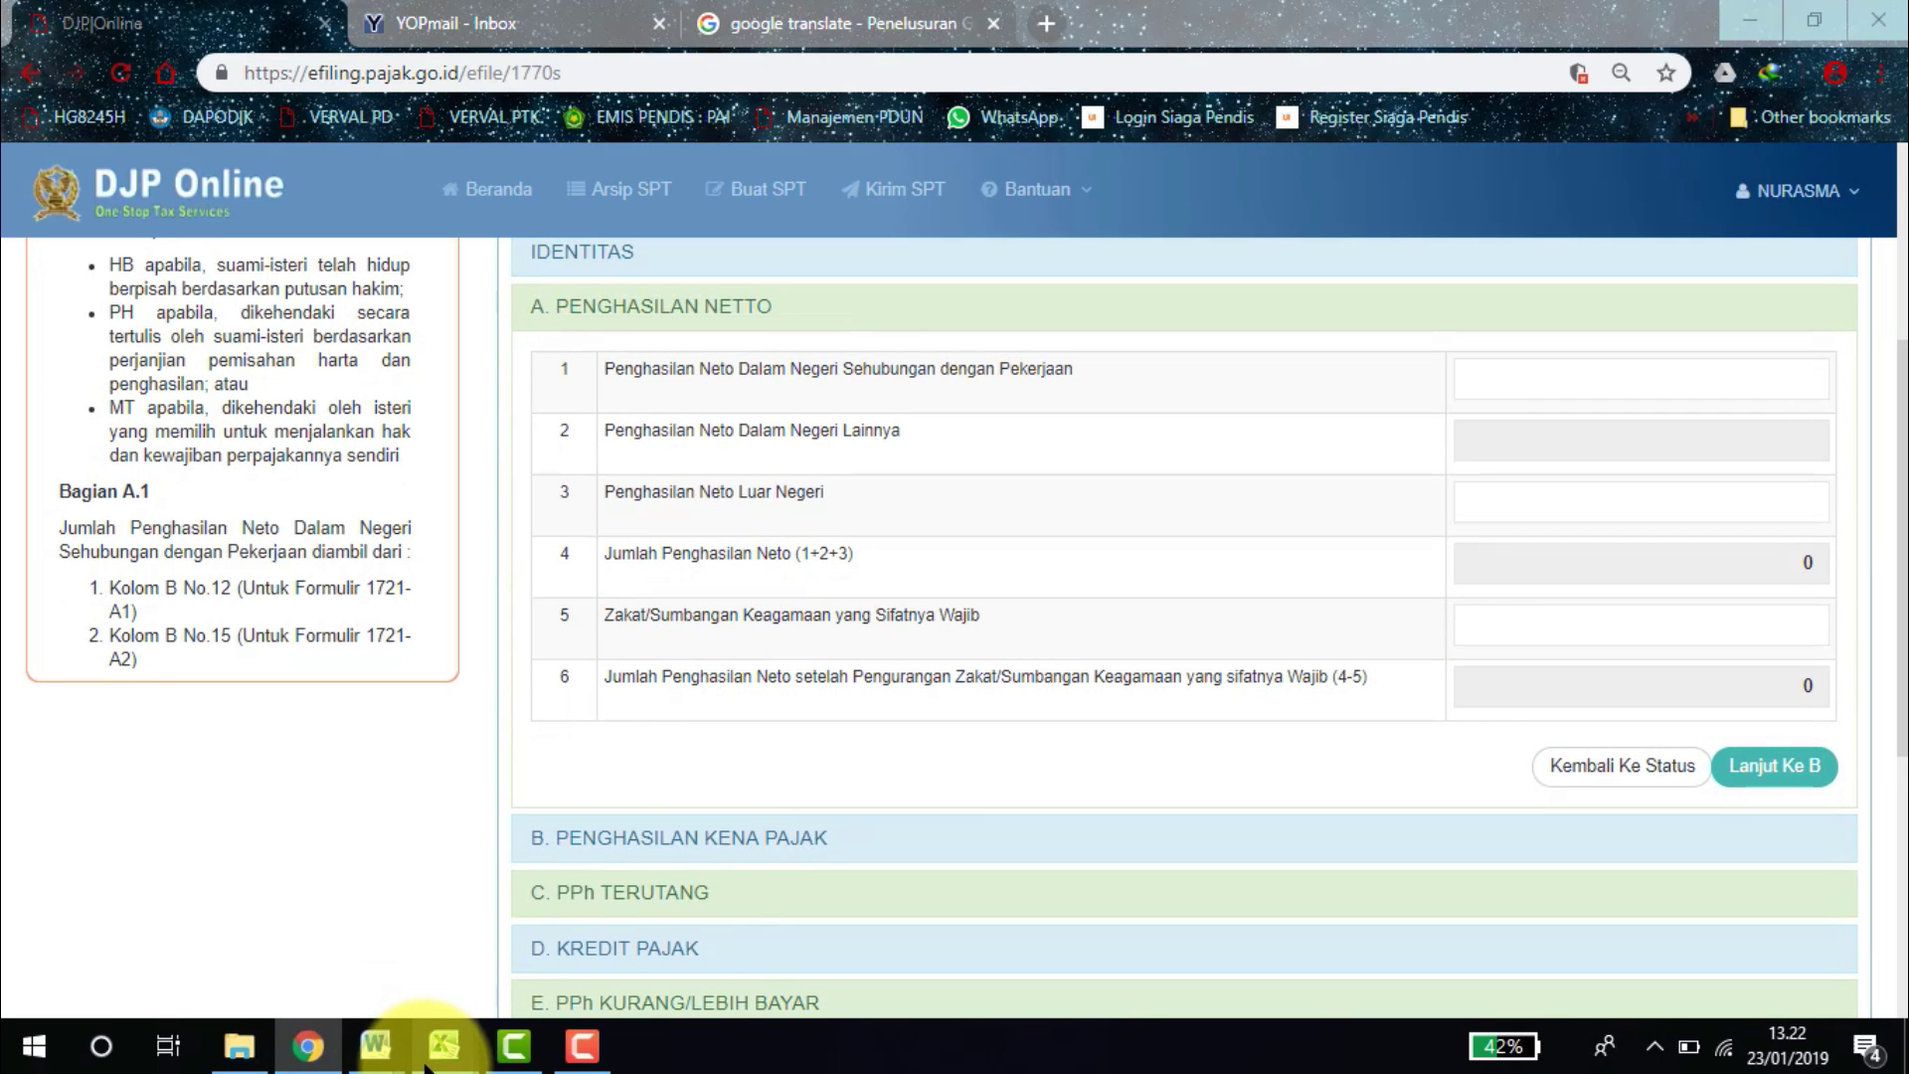
click(332, 925)
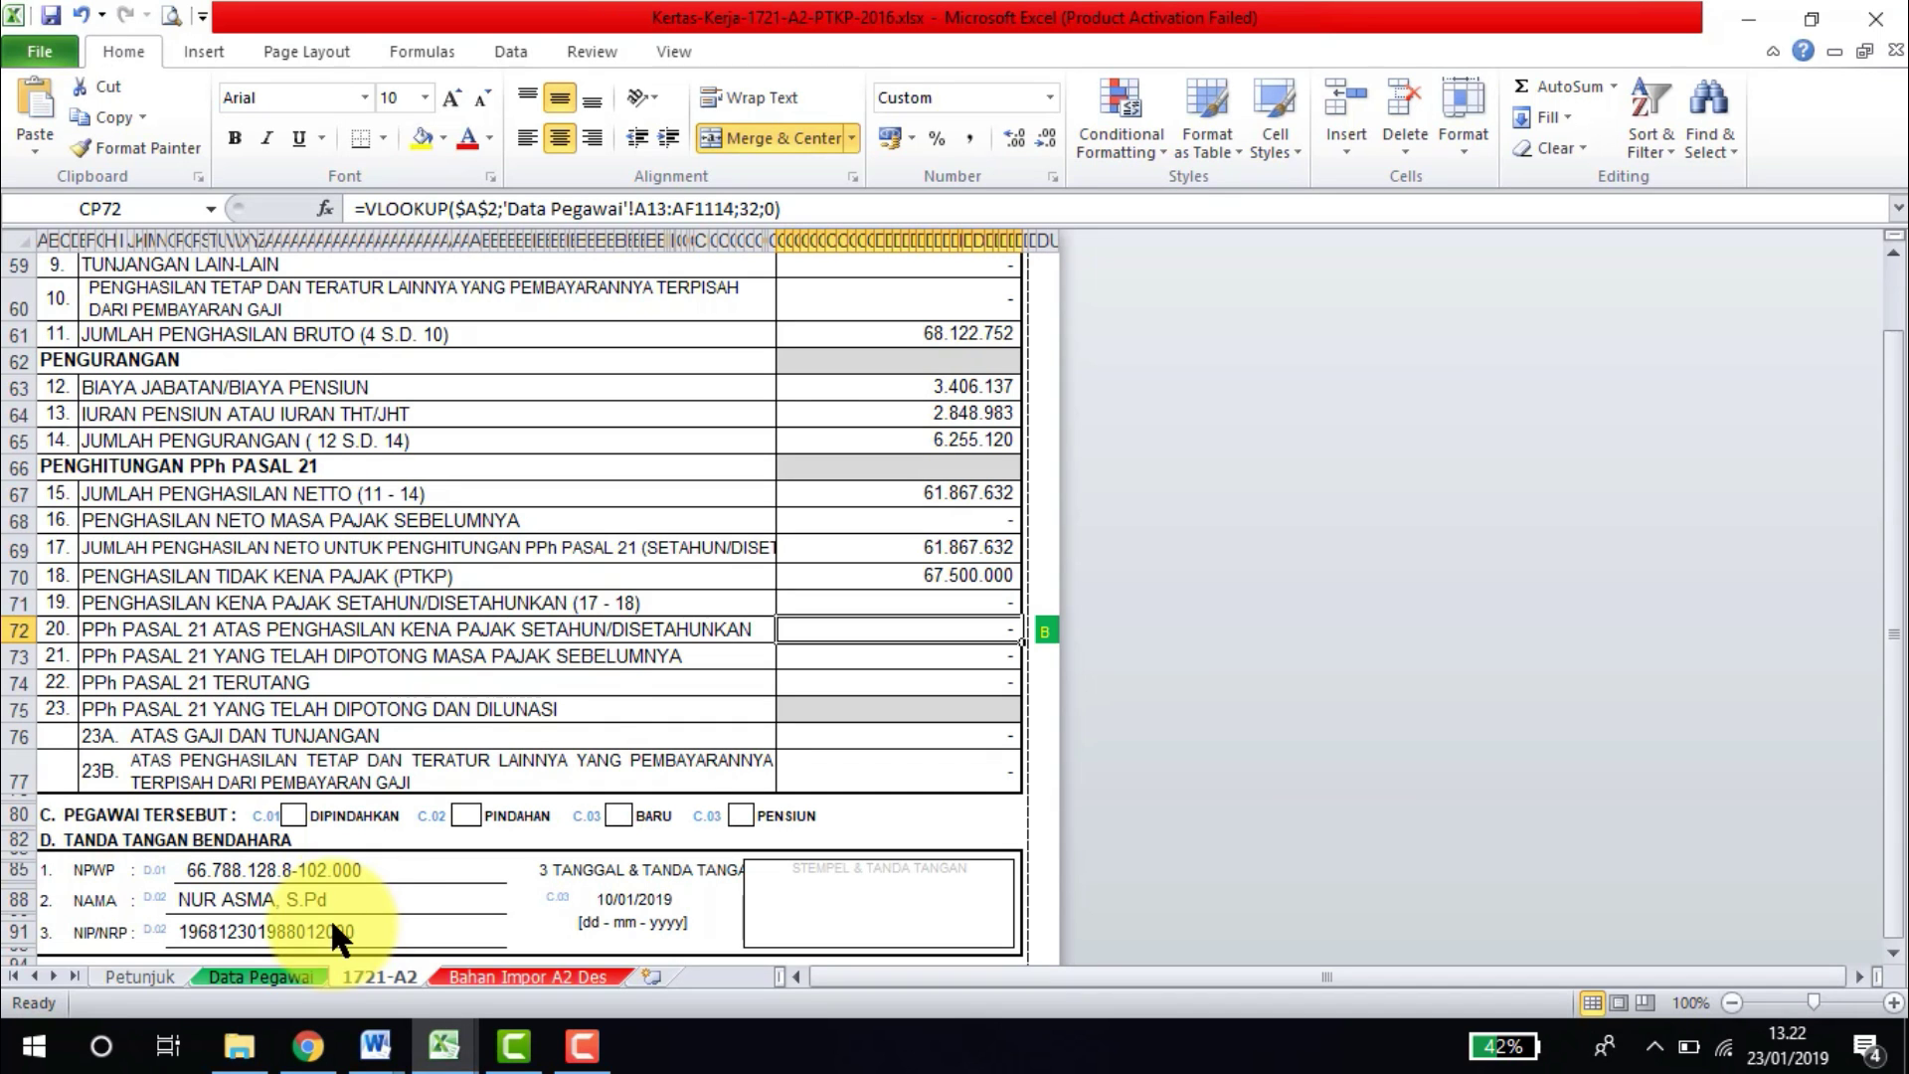
Read net income 61.867.632 on the 1721-A2 sheet, then focus DJP Online's domestic employment net income field.
click(394, 549)
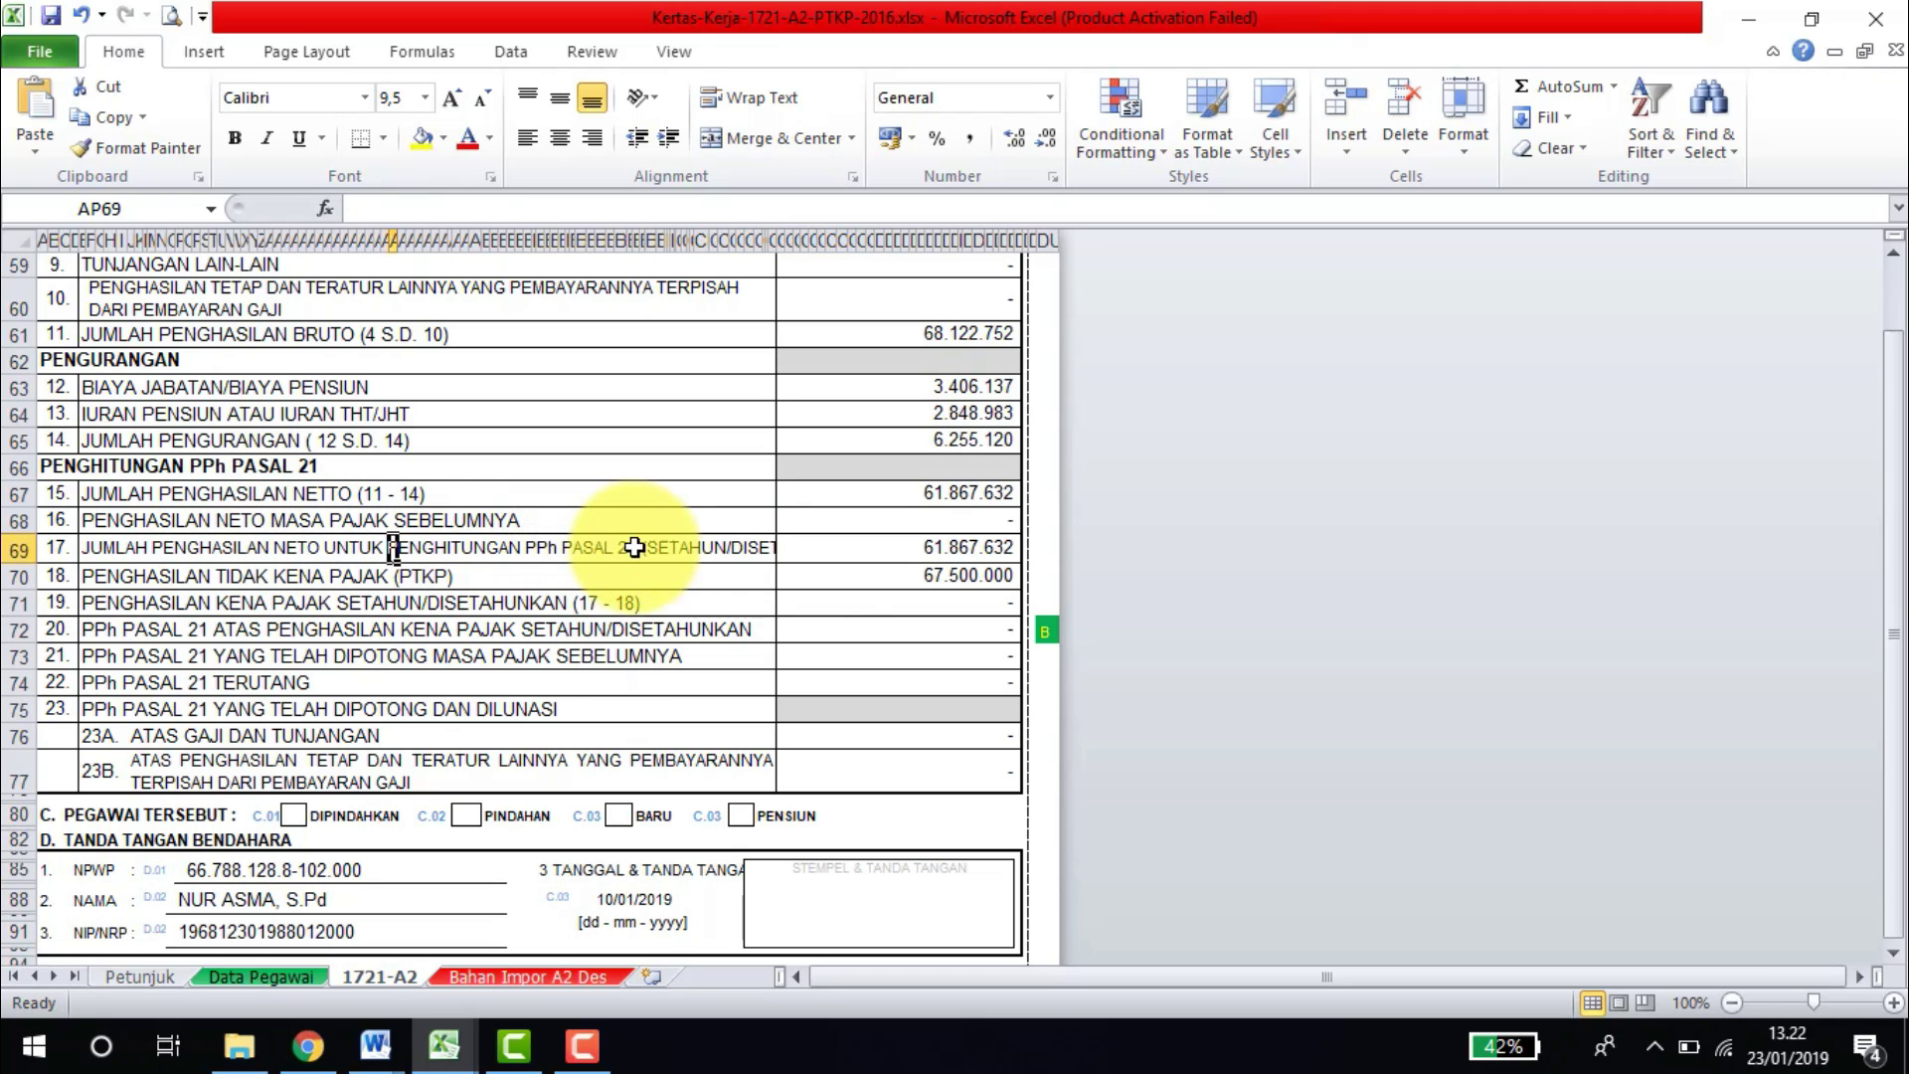
click(861, 548)
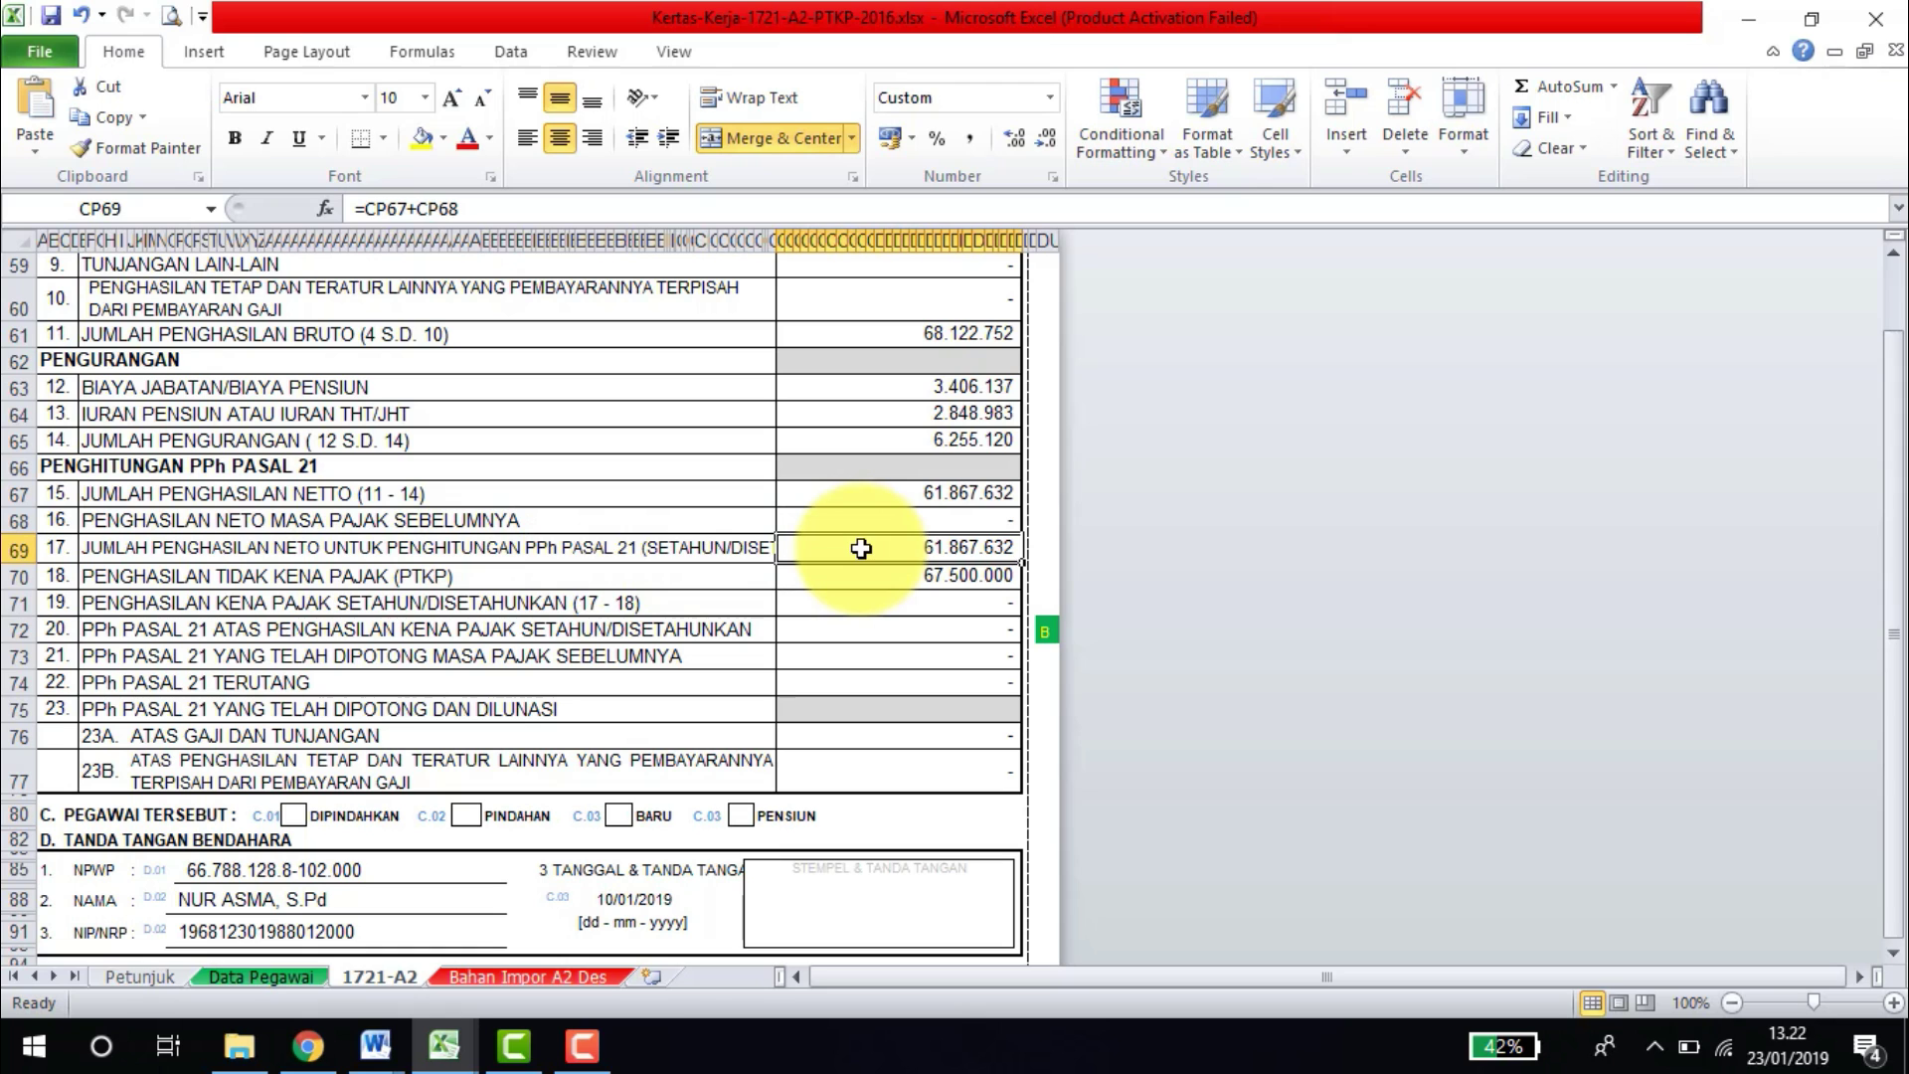
click(310, 1044)
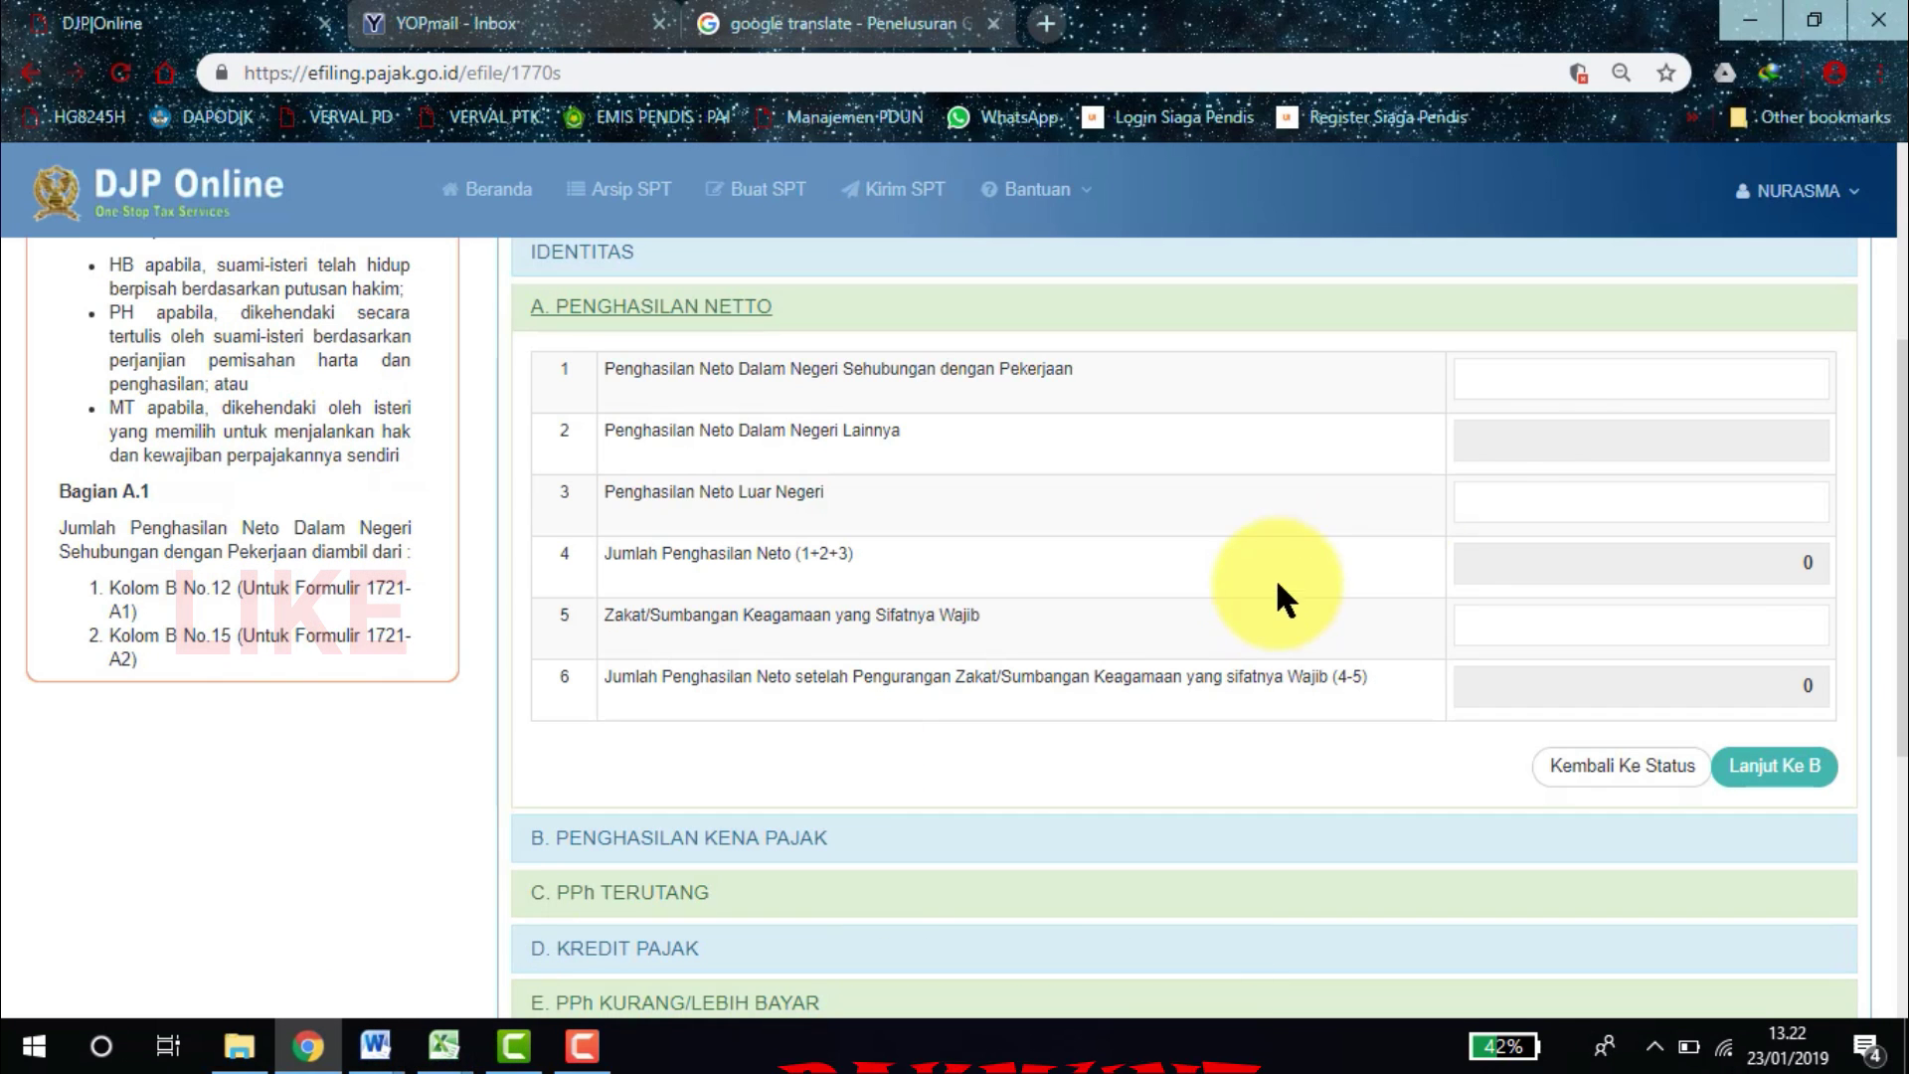
click(1545, 389)
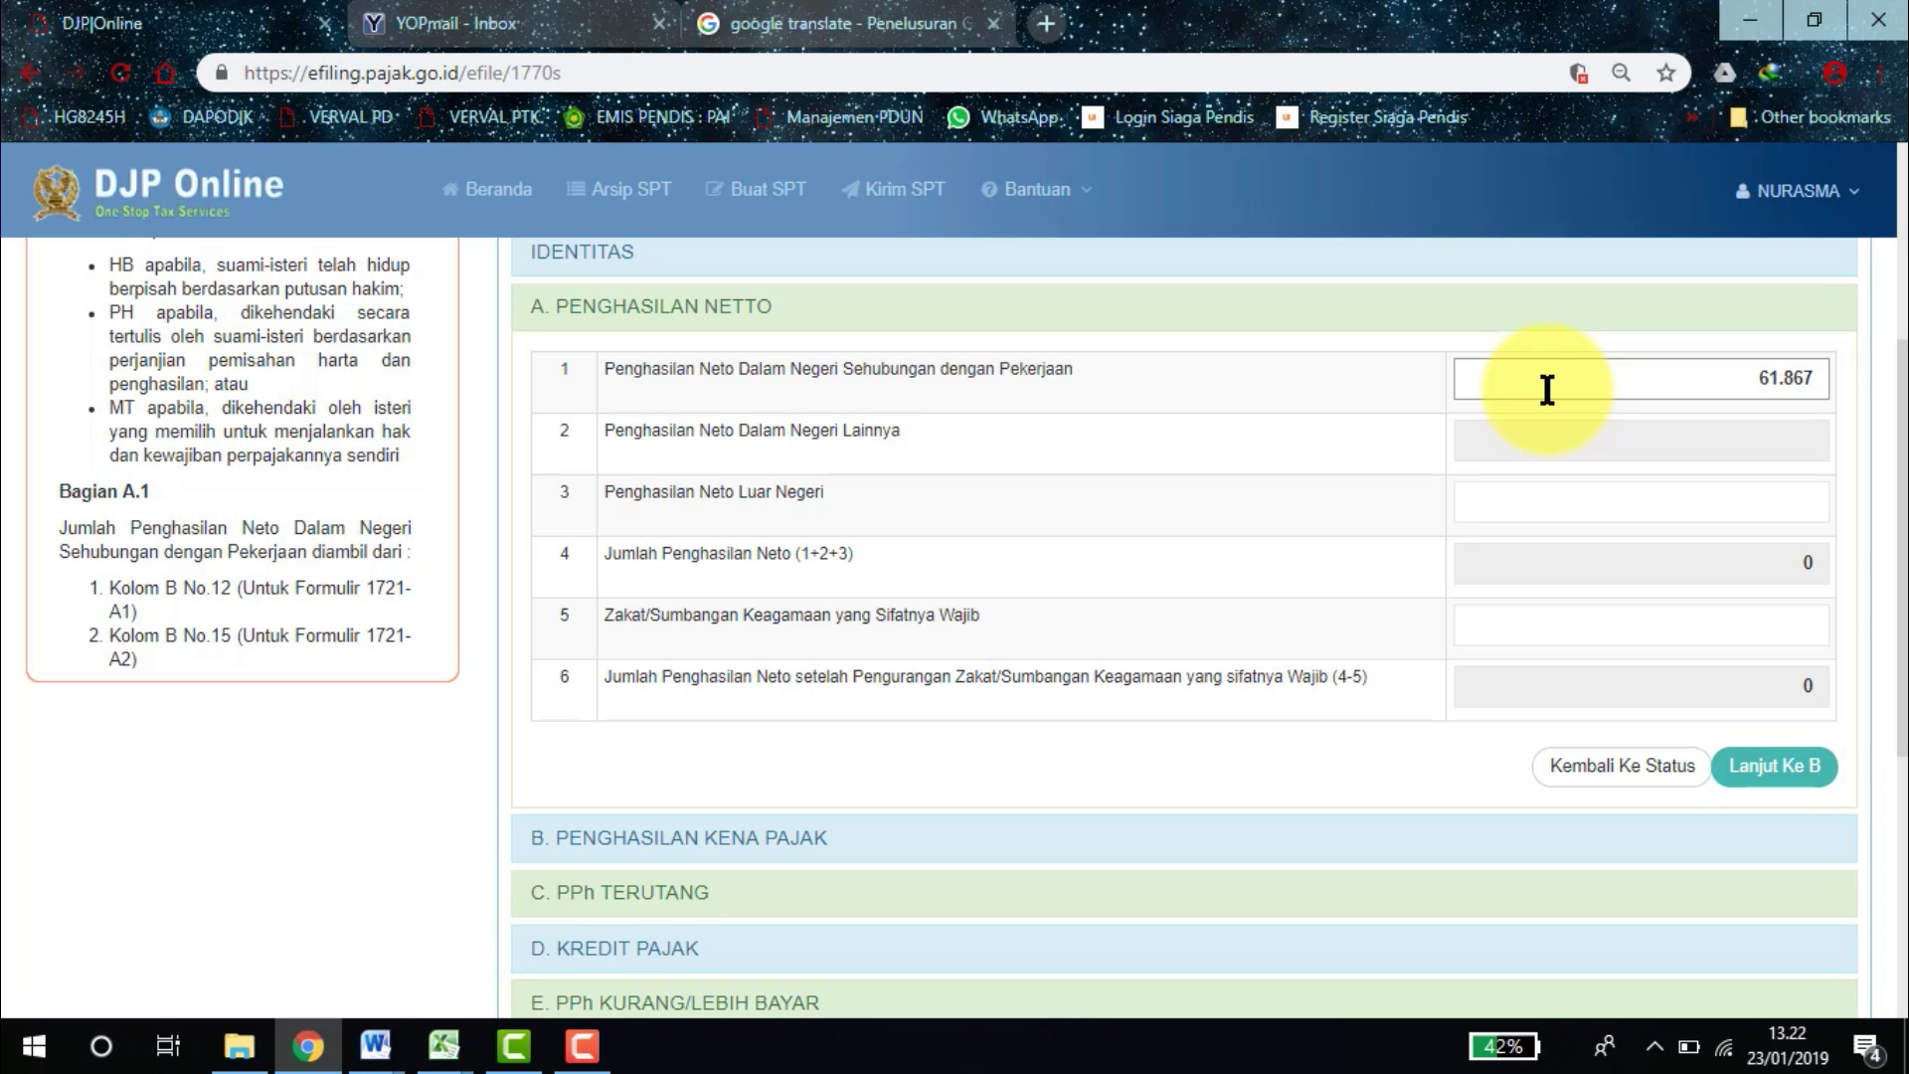
Commit net income 61.867.632 and open section B, showing PTKP 58.500.000 and taxable income 3.367.000.
click(1314, 460)
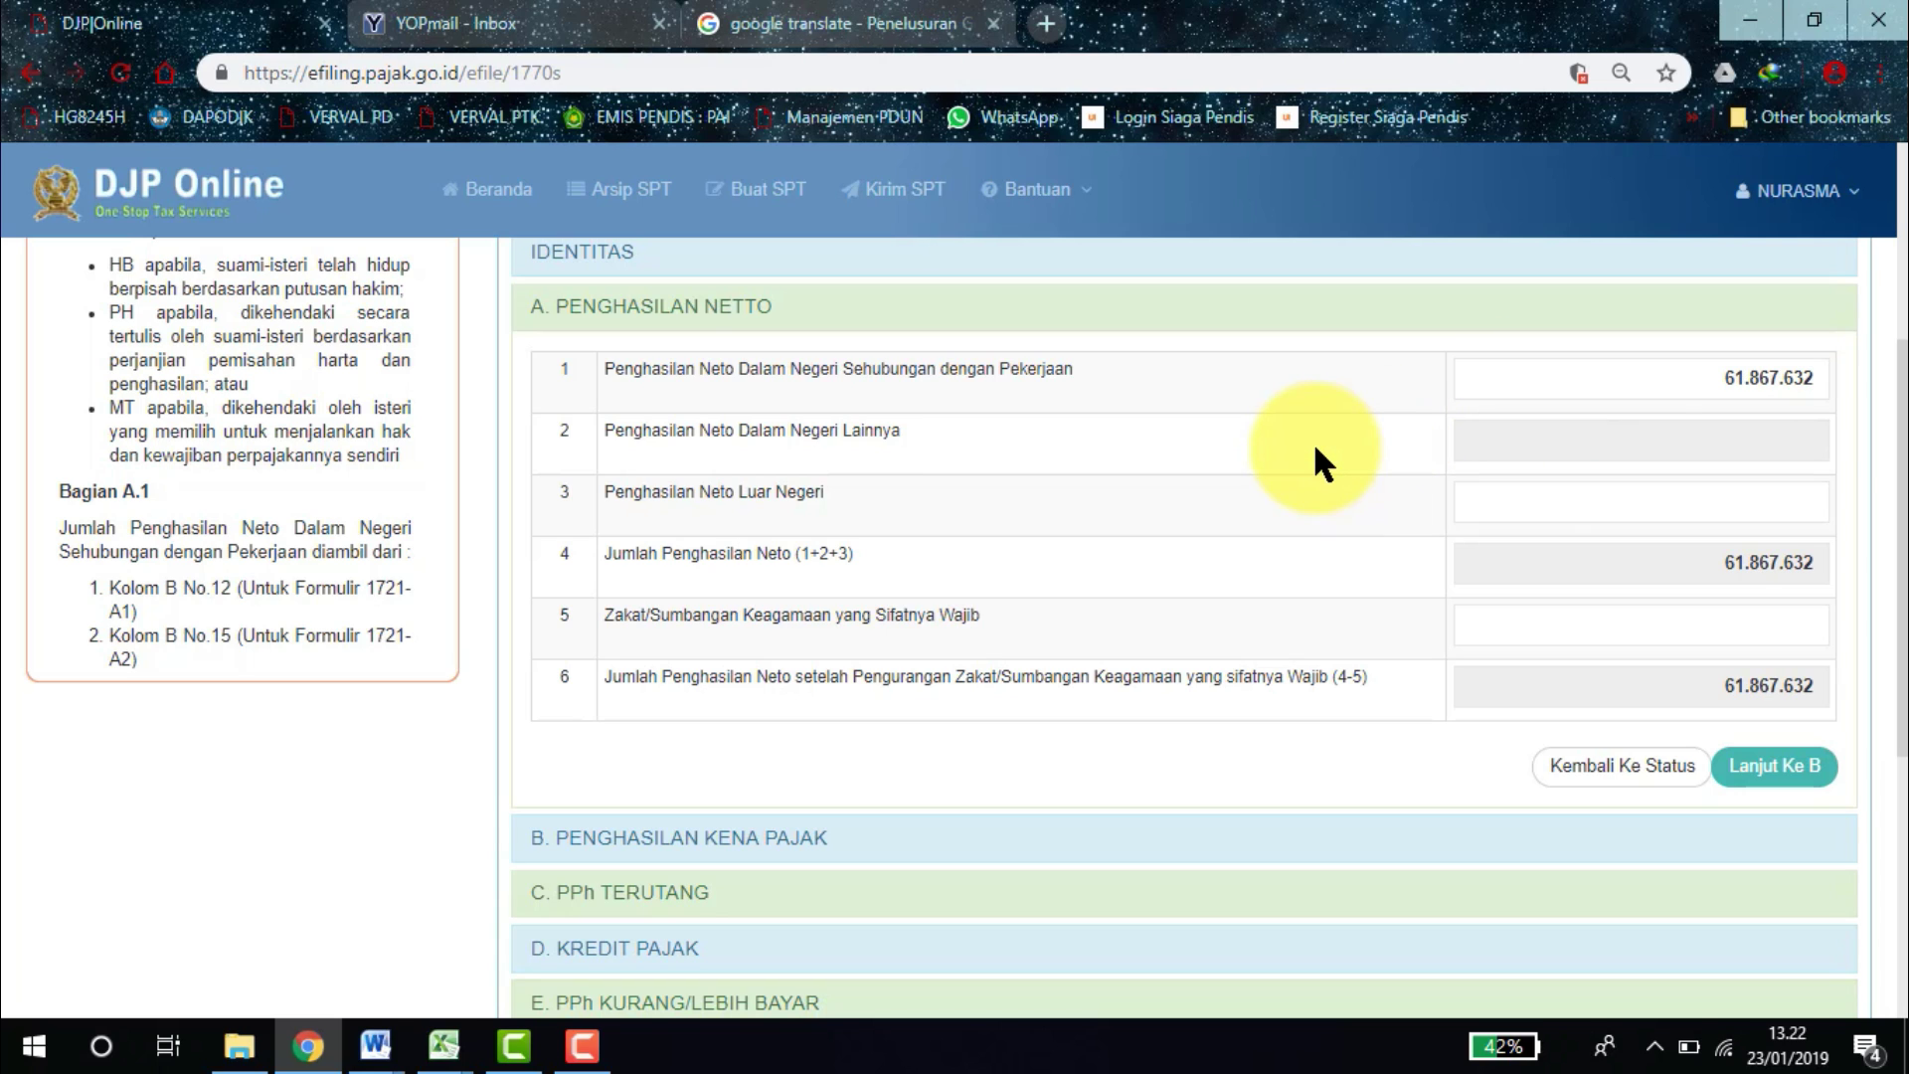
scroll(1859, 497, down, 2)
click(1785, 575)
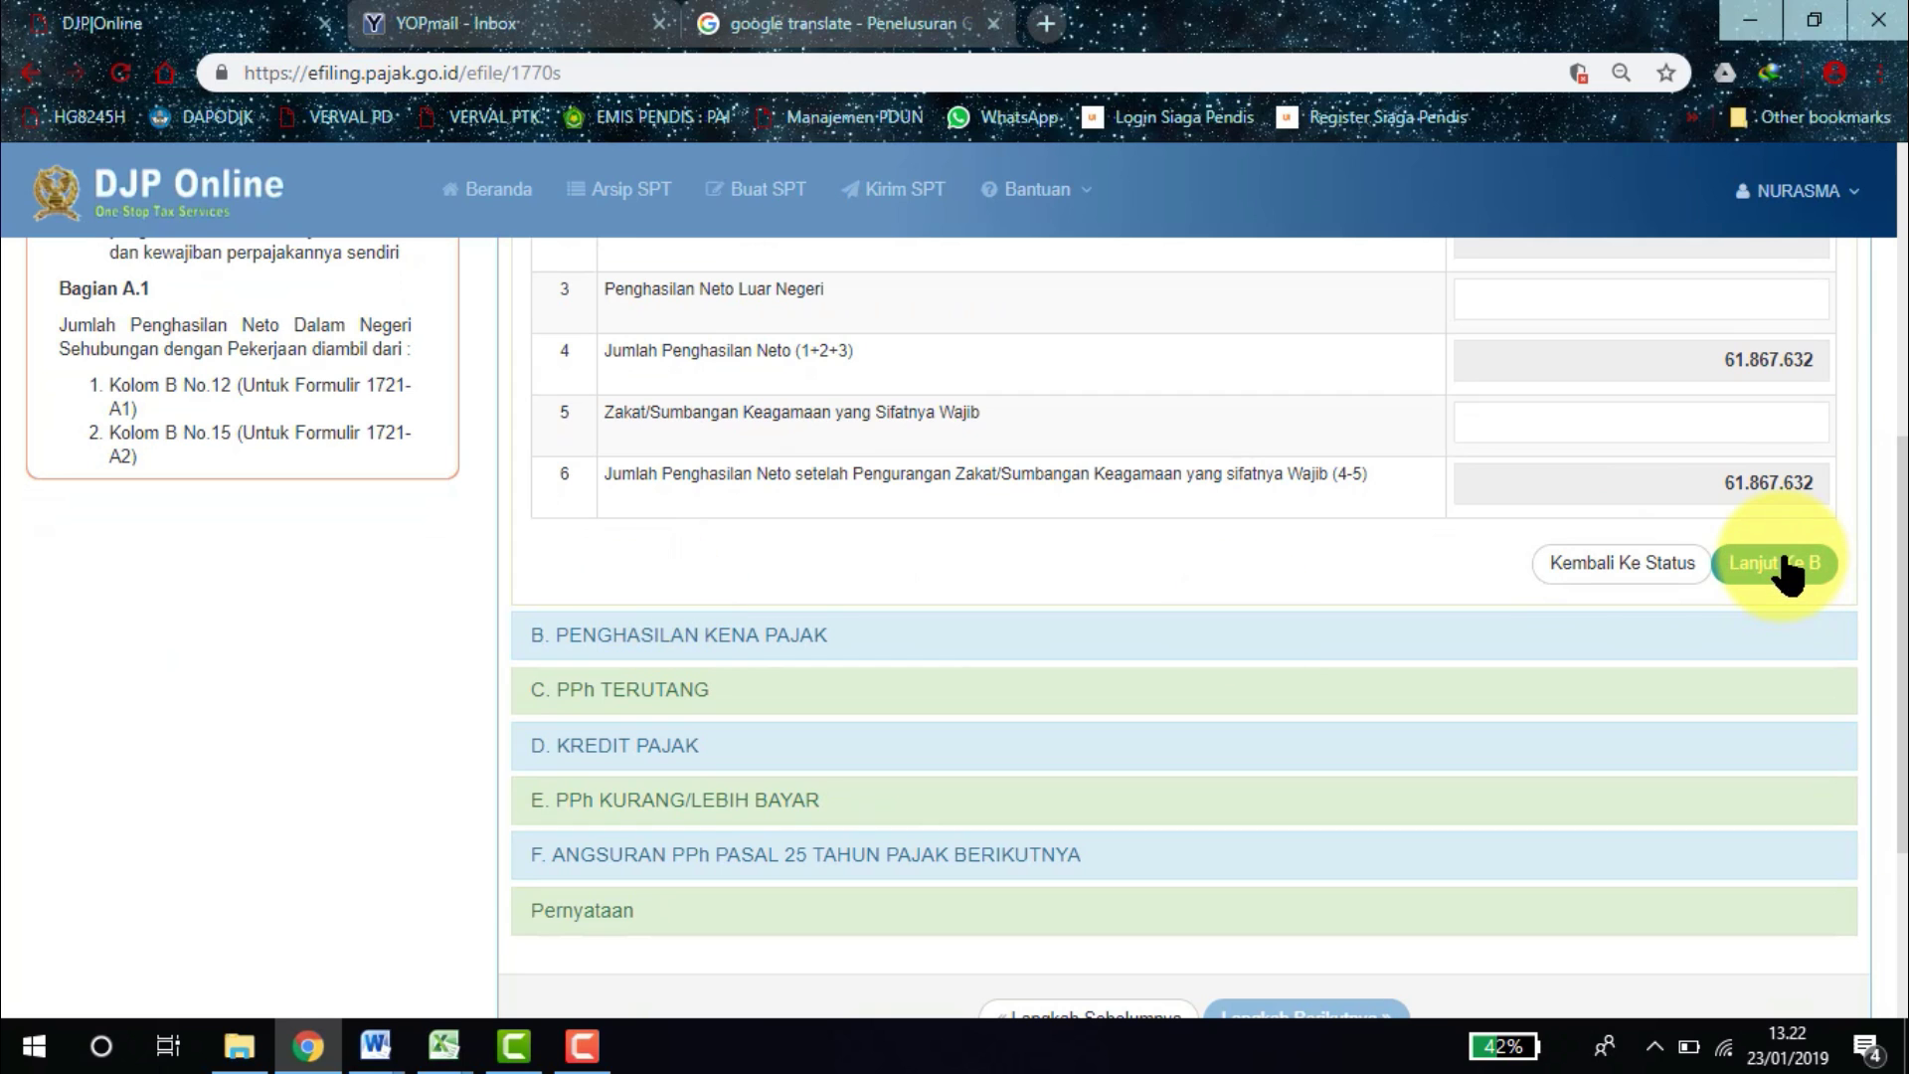
click(1787, 560)
drag(1903, 644, 1903, 507)
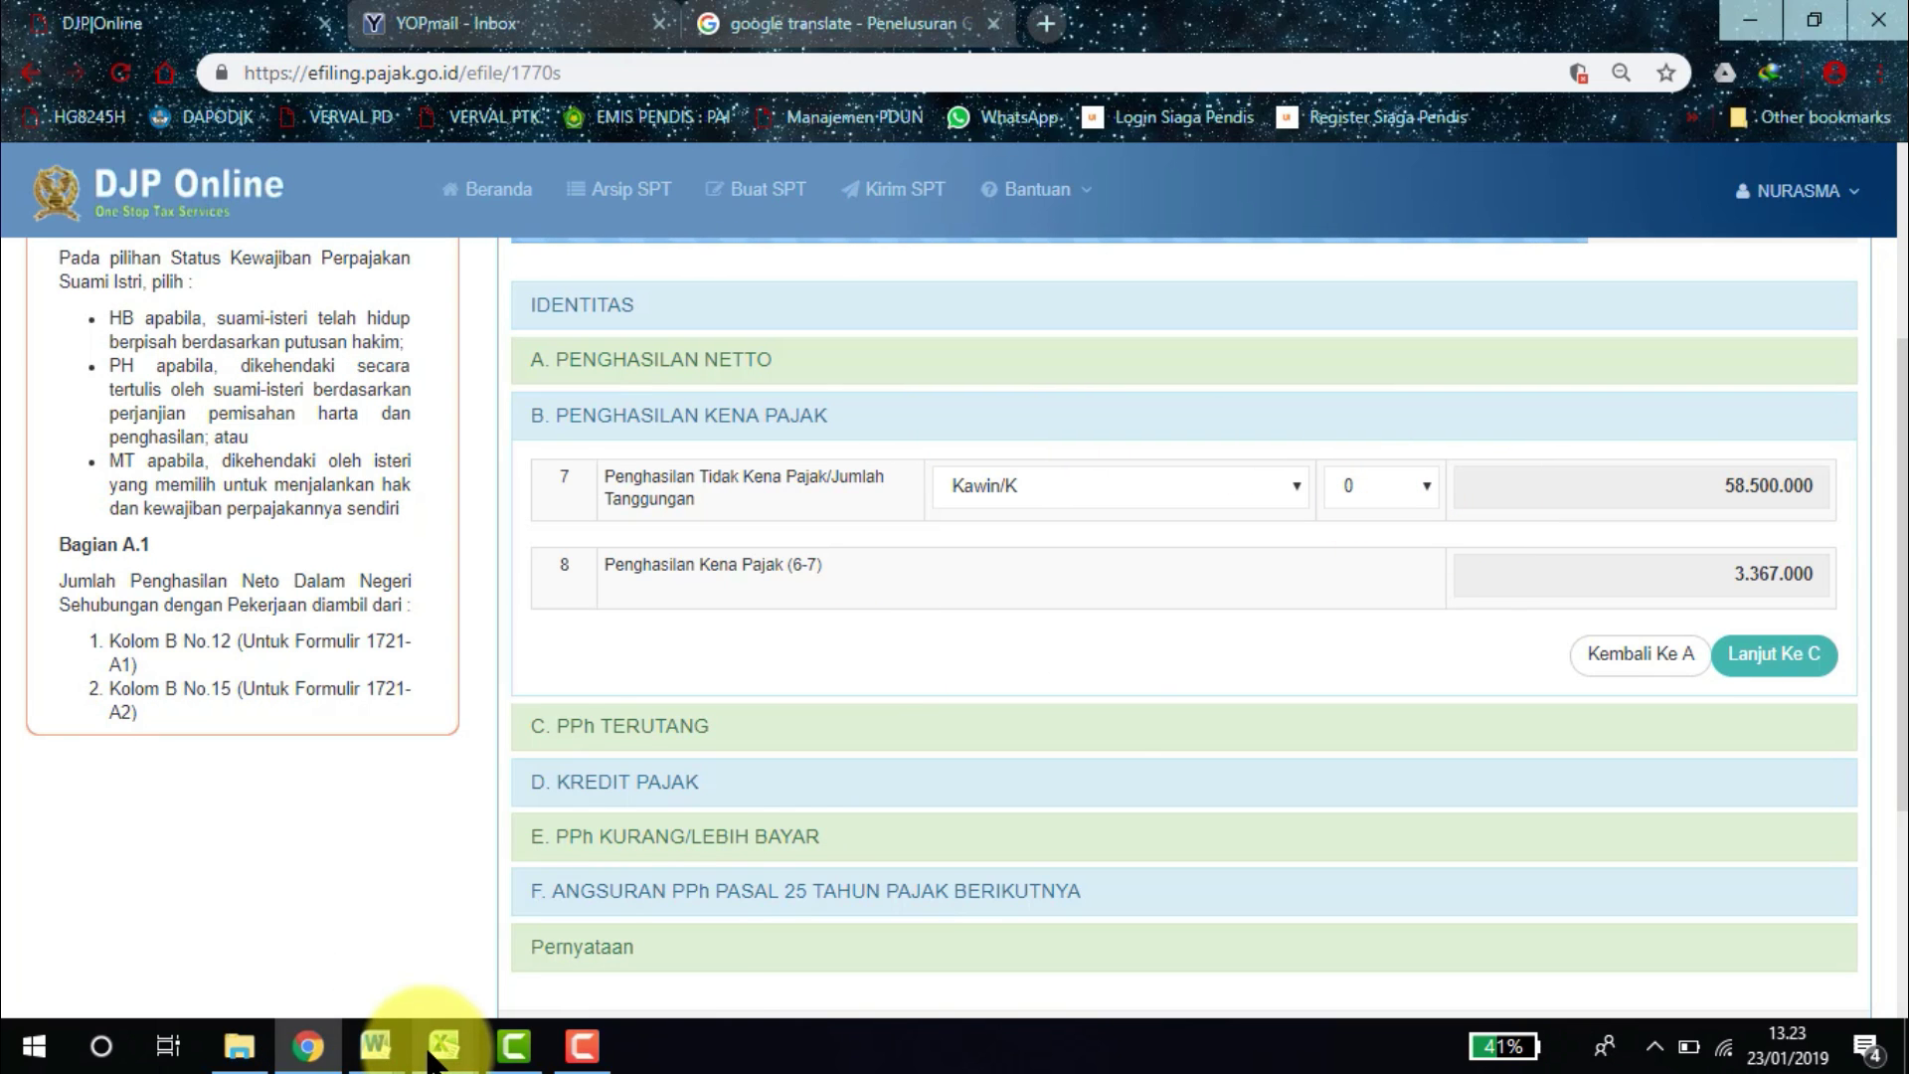
click(344, 941)
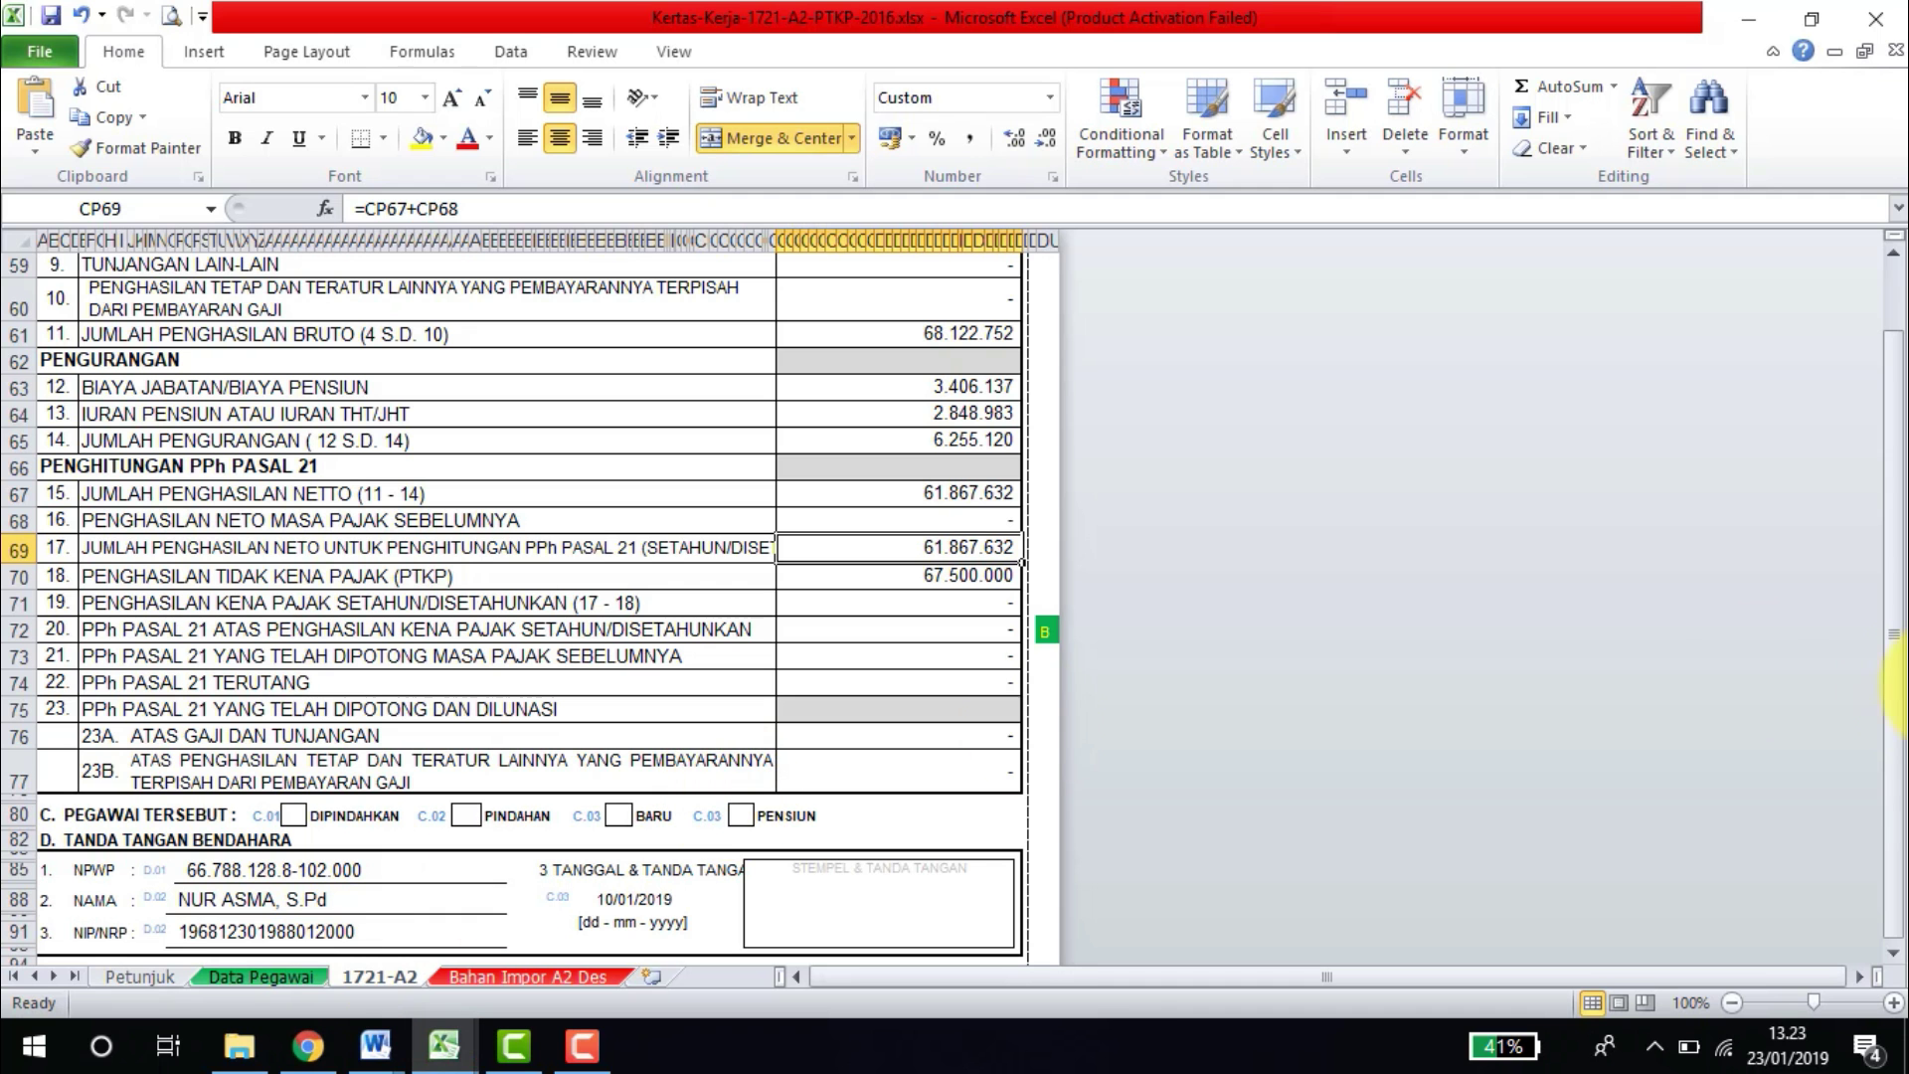
Check family status K/2 in cell BQ37 of the 1721-A2 sheet against DJP Online section B.
drag(1891, 631, 1892, 405)
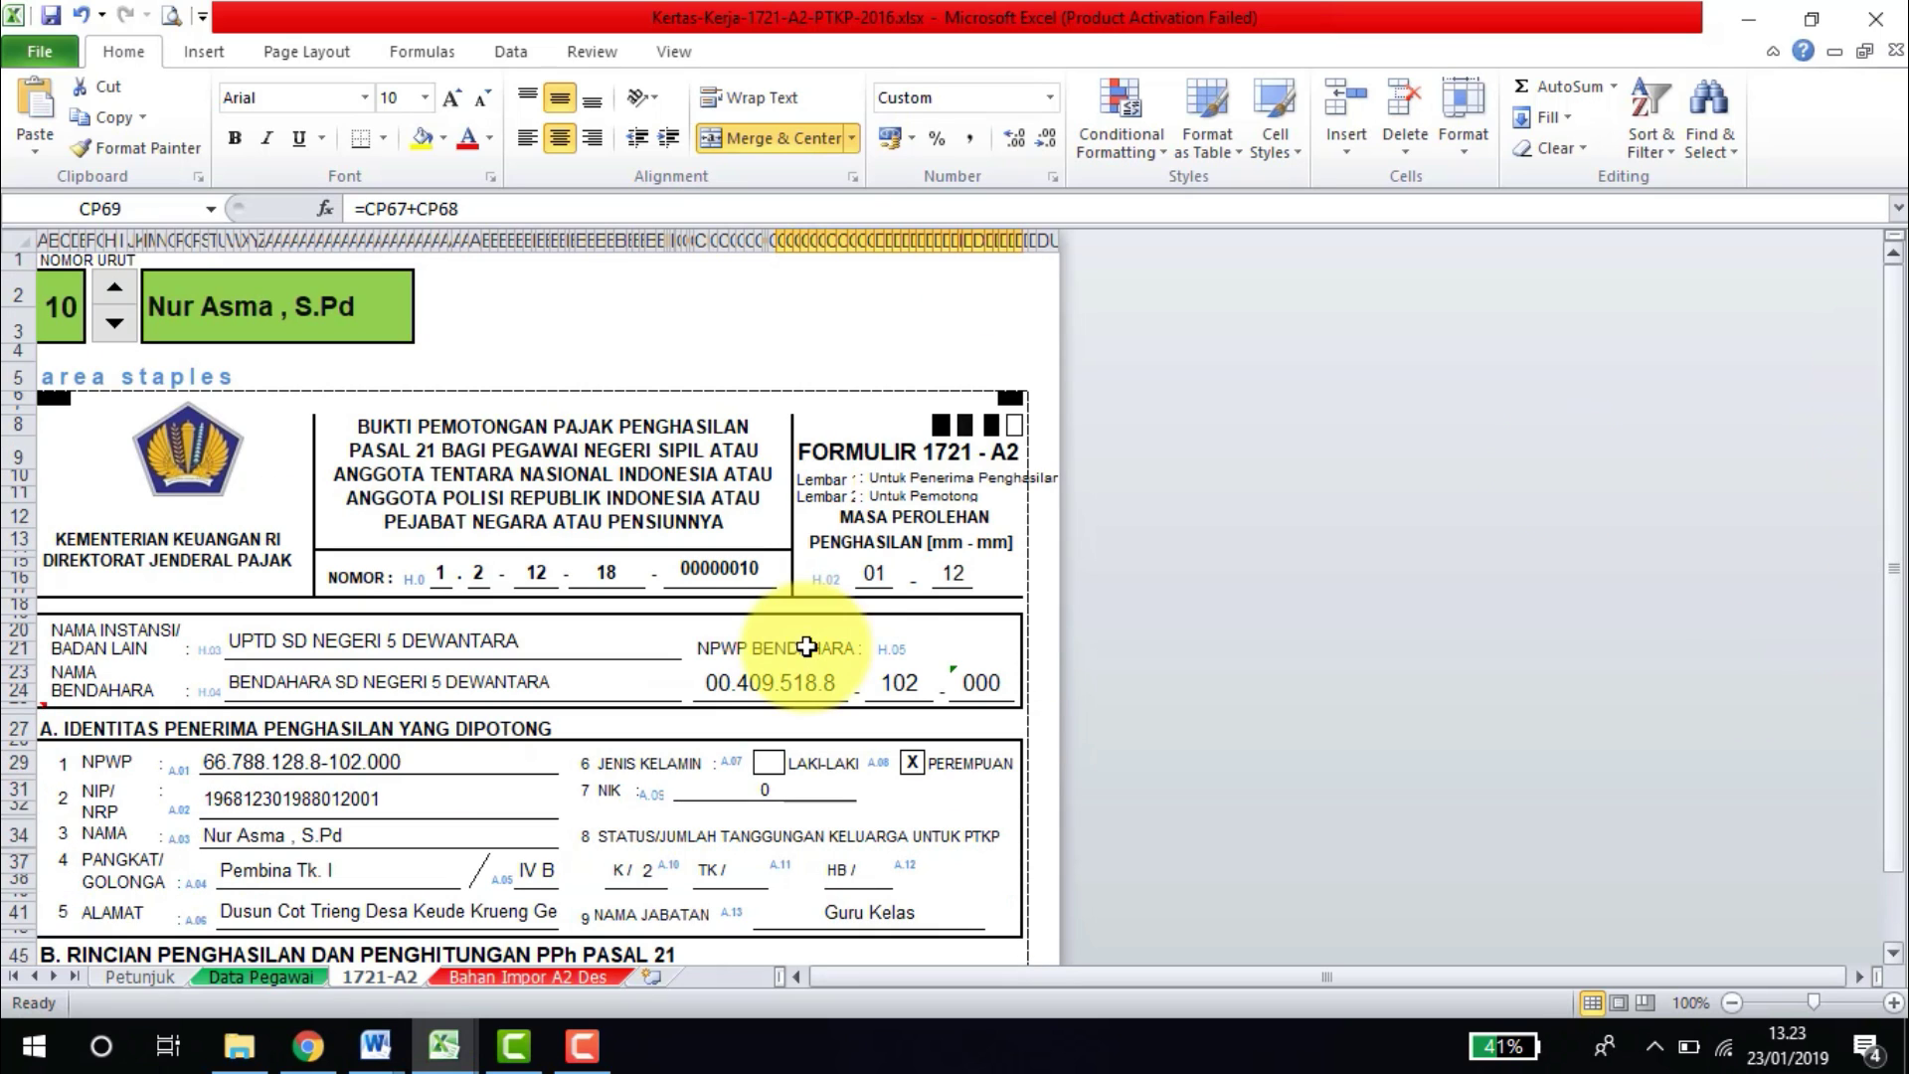
click(618, 873)
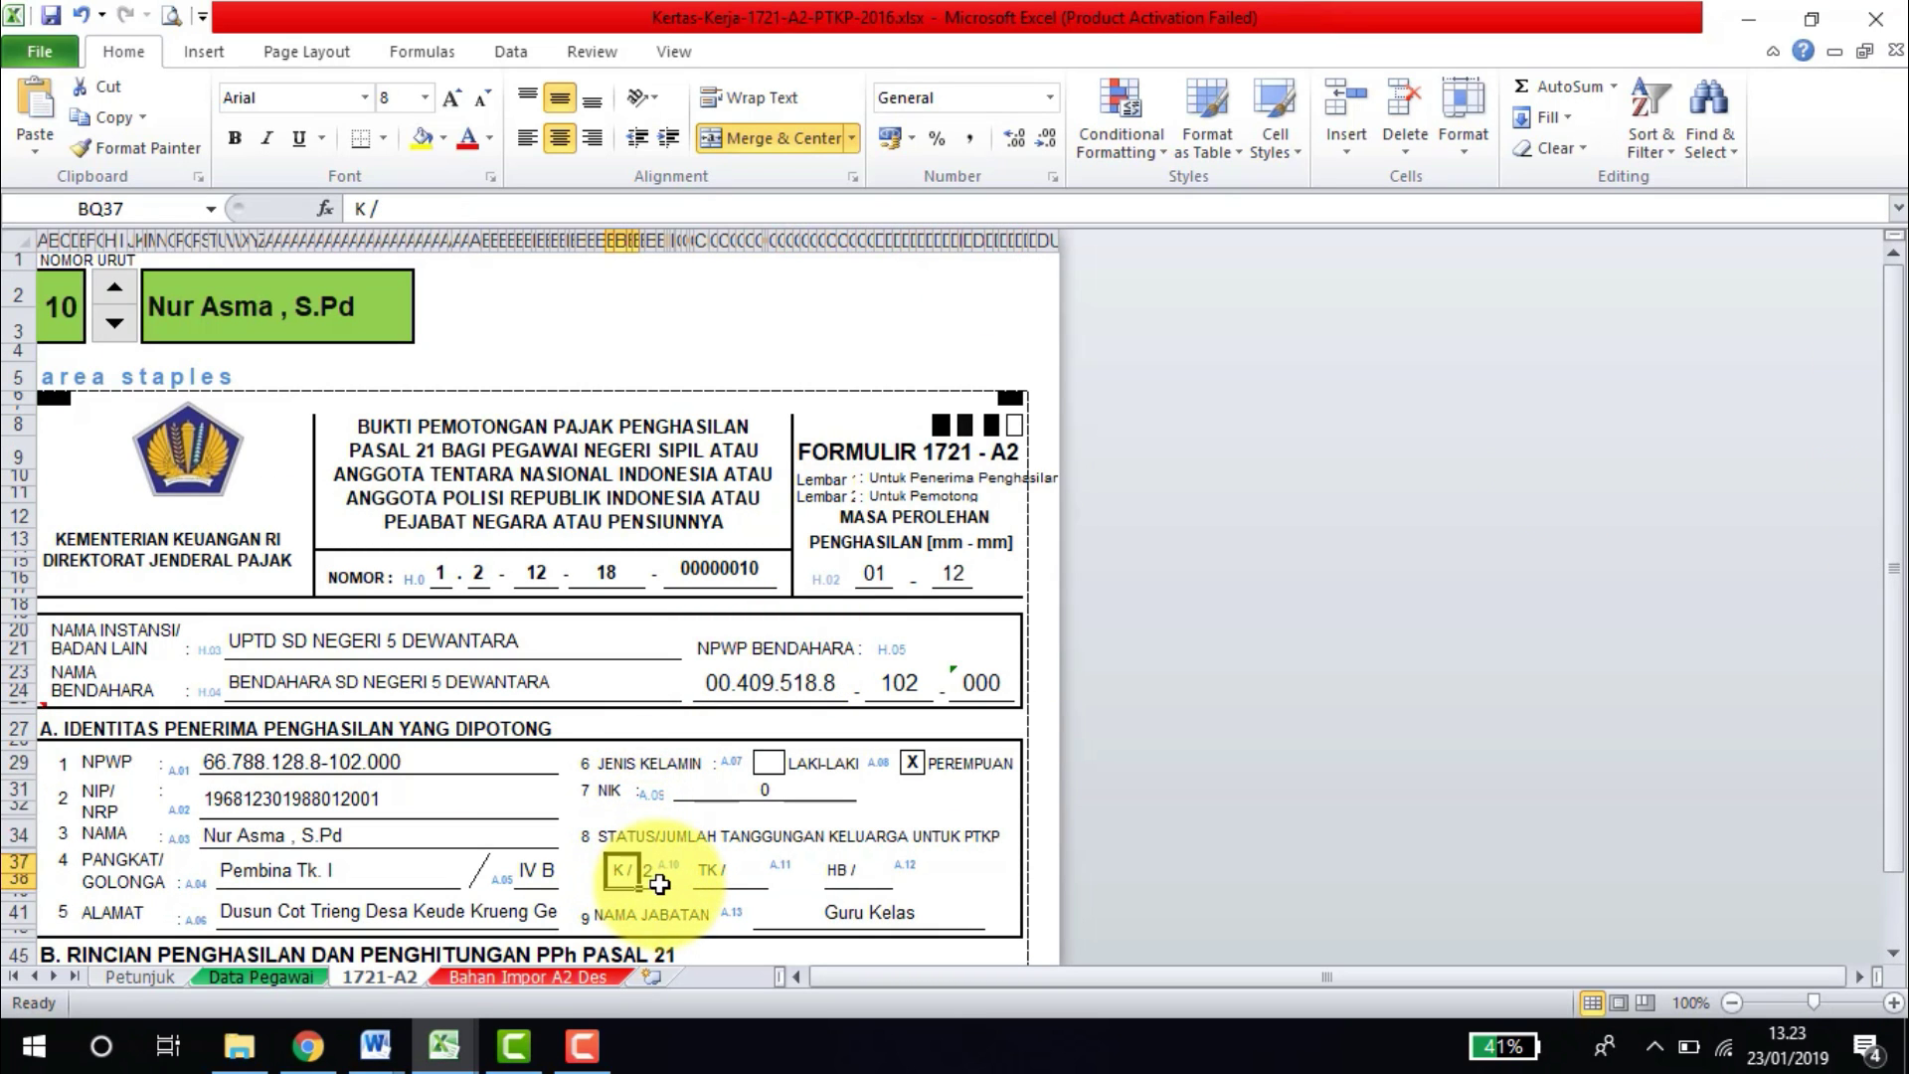
click(312, 1046)
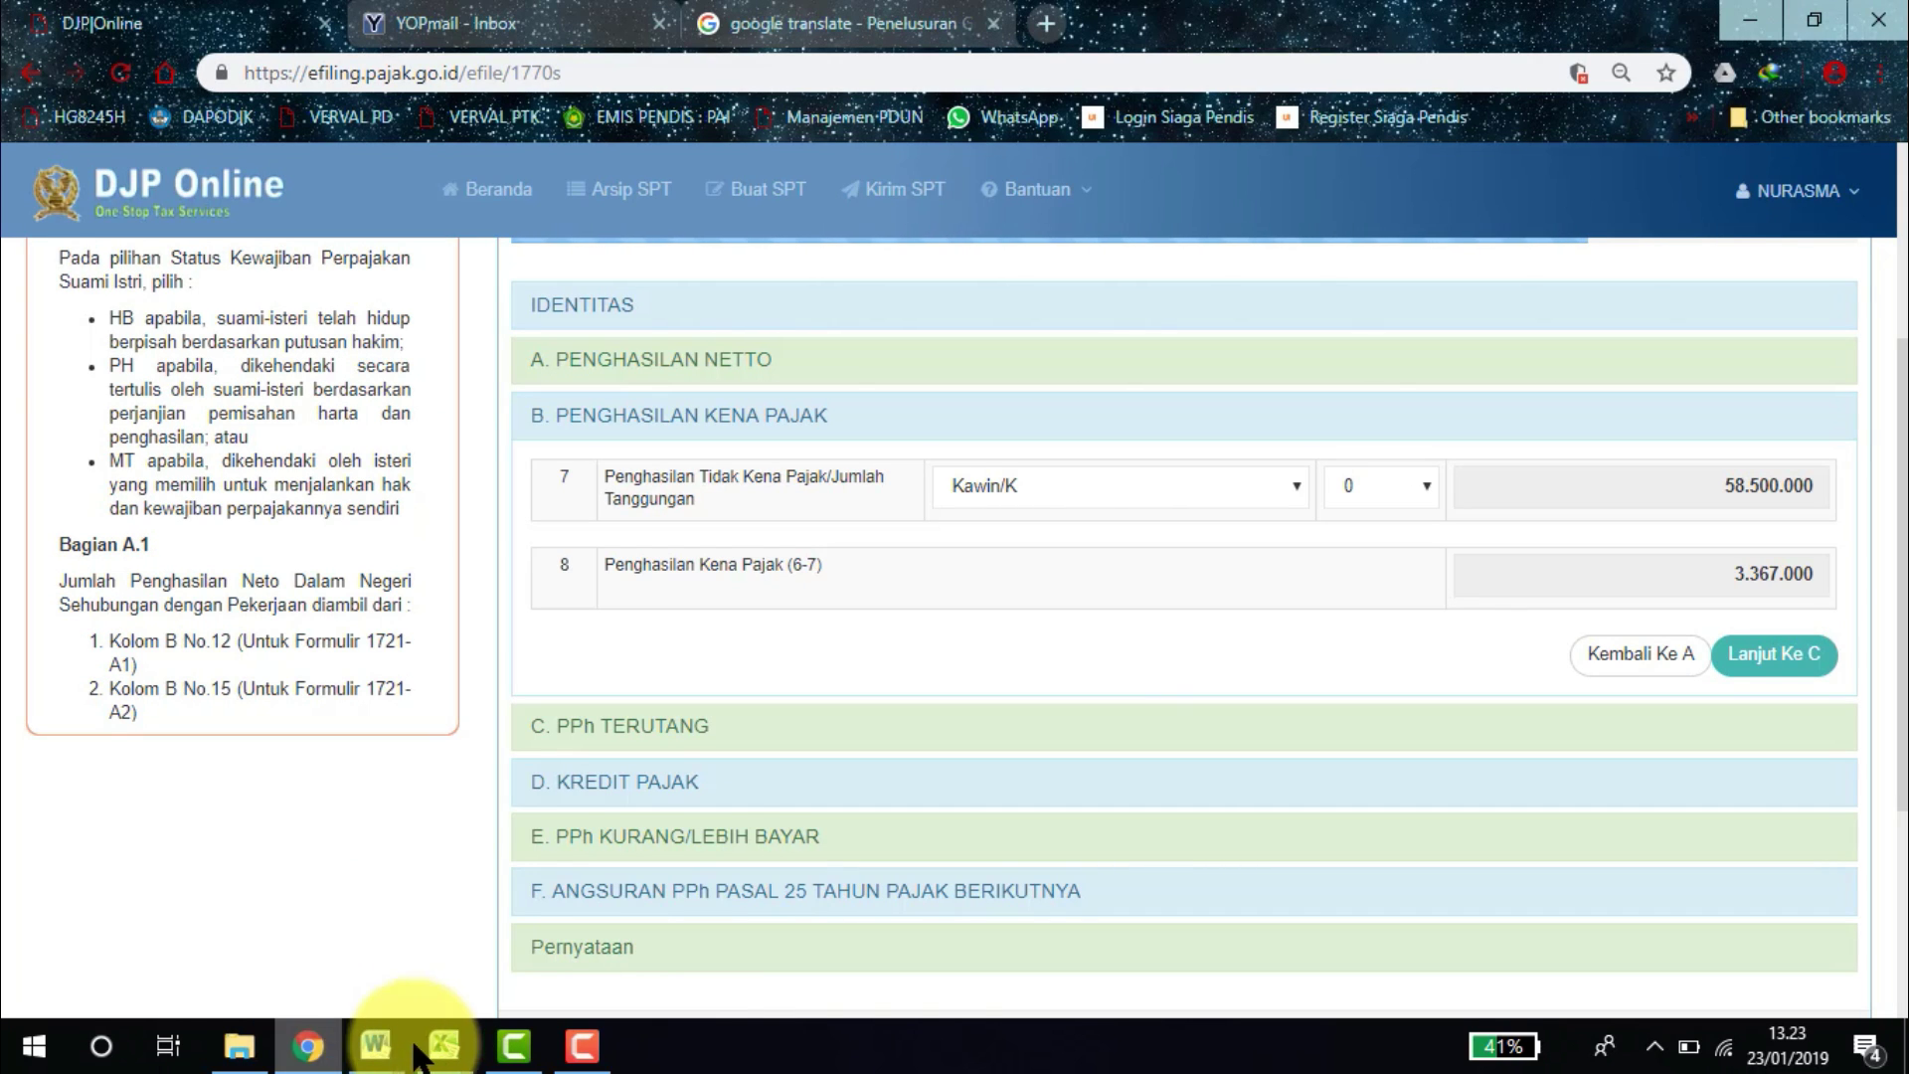
mouse_move(445, 1046)
click(338, 957)
On the Data Pegawai sheet, confirm row 22 lists status K with 2 dependants.
click(273, 975)
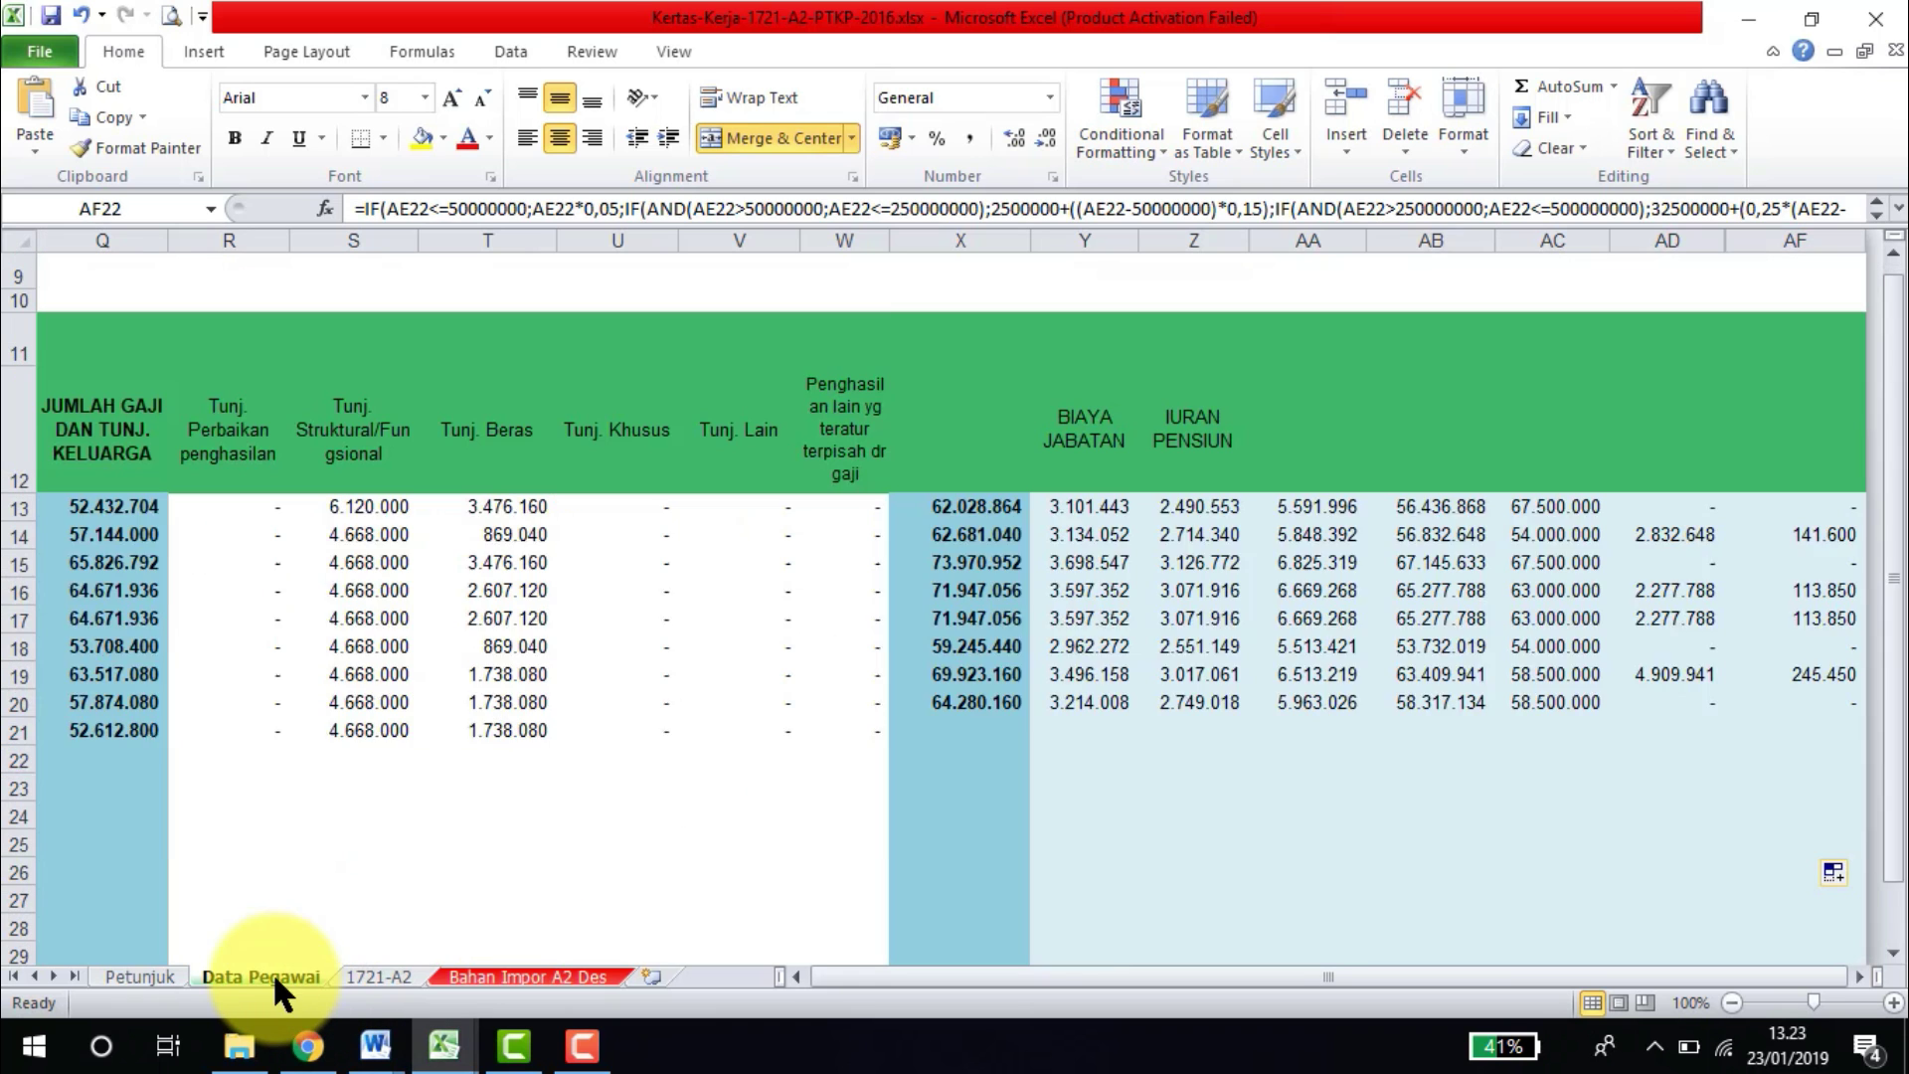
key(Left)
key(Left)
key(Left)
key(Left)
key(Left)
key(Left)
key(Left)
key(Left)
key(Left)
key(Left)
key(Left)
key(Left)
key(Left)
key(Left)
key(Left)
key(Left)
key(Left)
key(Left)
key(Left)
key(Left)
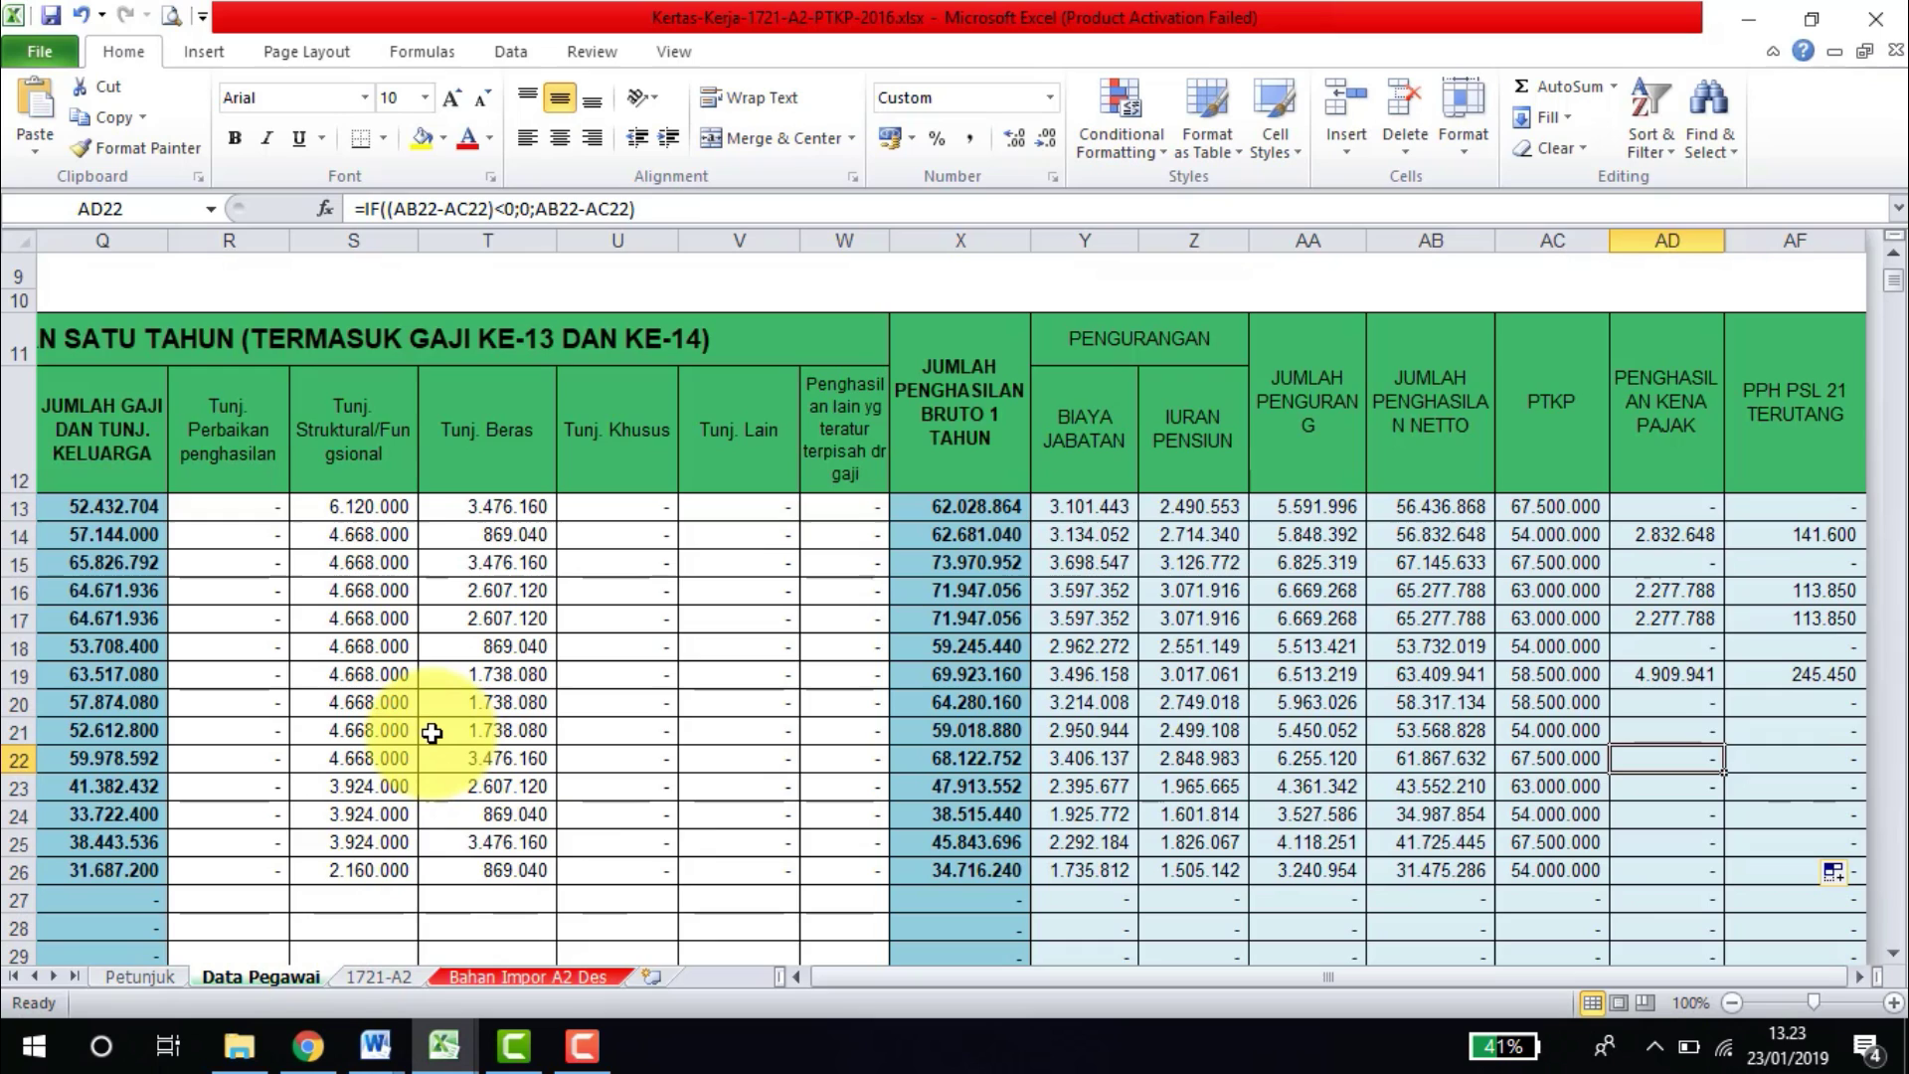
key(Right)
key(Right)
key(Right)
key(Right)
key(Right)
key(Right)
key(Right)
key(Right)
key(Right)
key(Right)
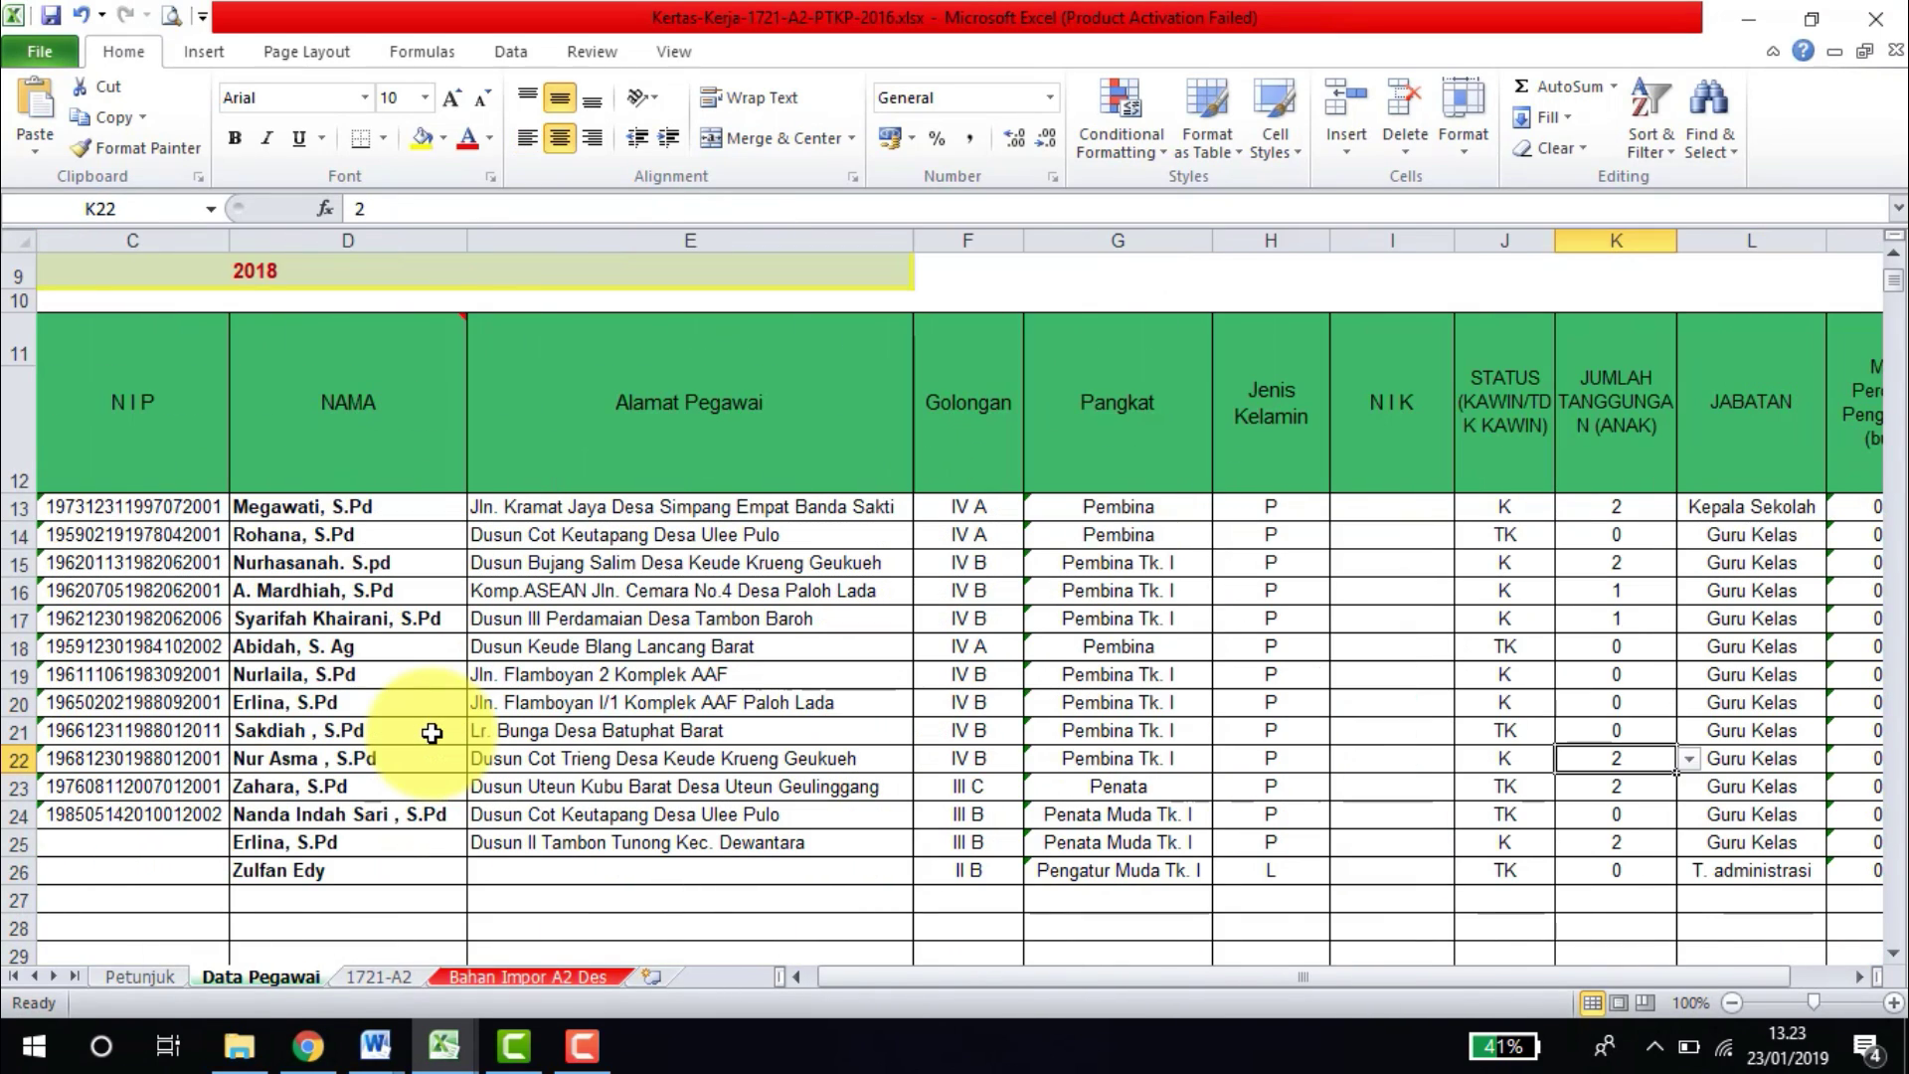
drag(1504, 729, 1591, 774)
click(1590, 763)
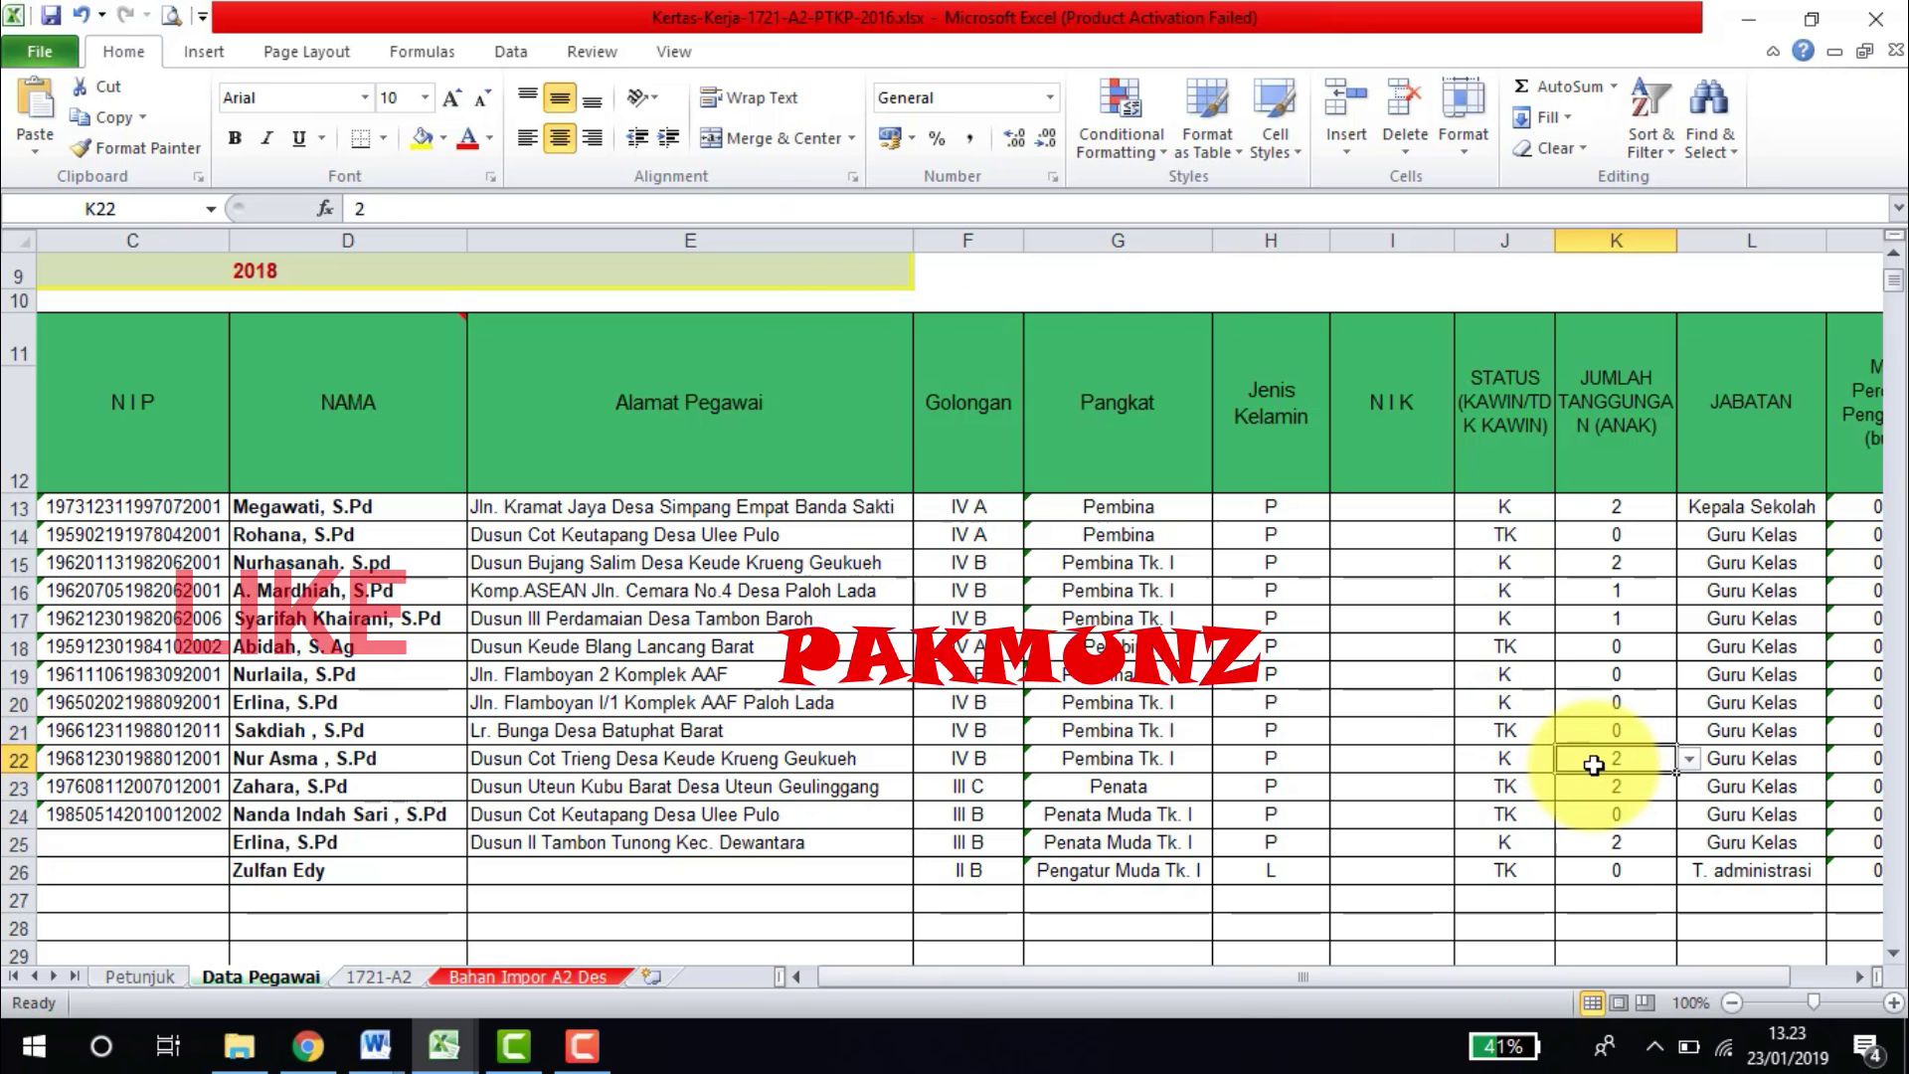
Set the number of dependants to 2 in DJP Online section B (67.500.000).
click(308, 1046)
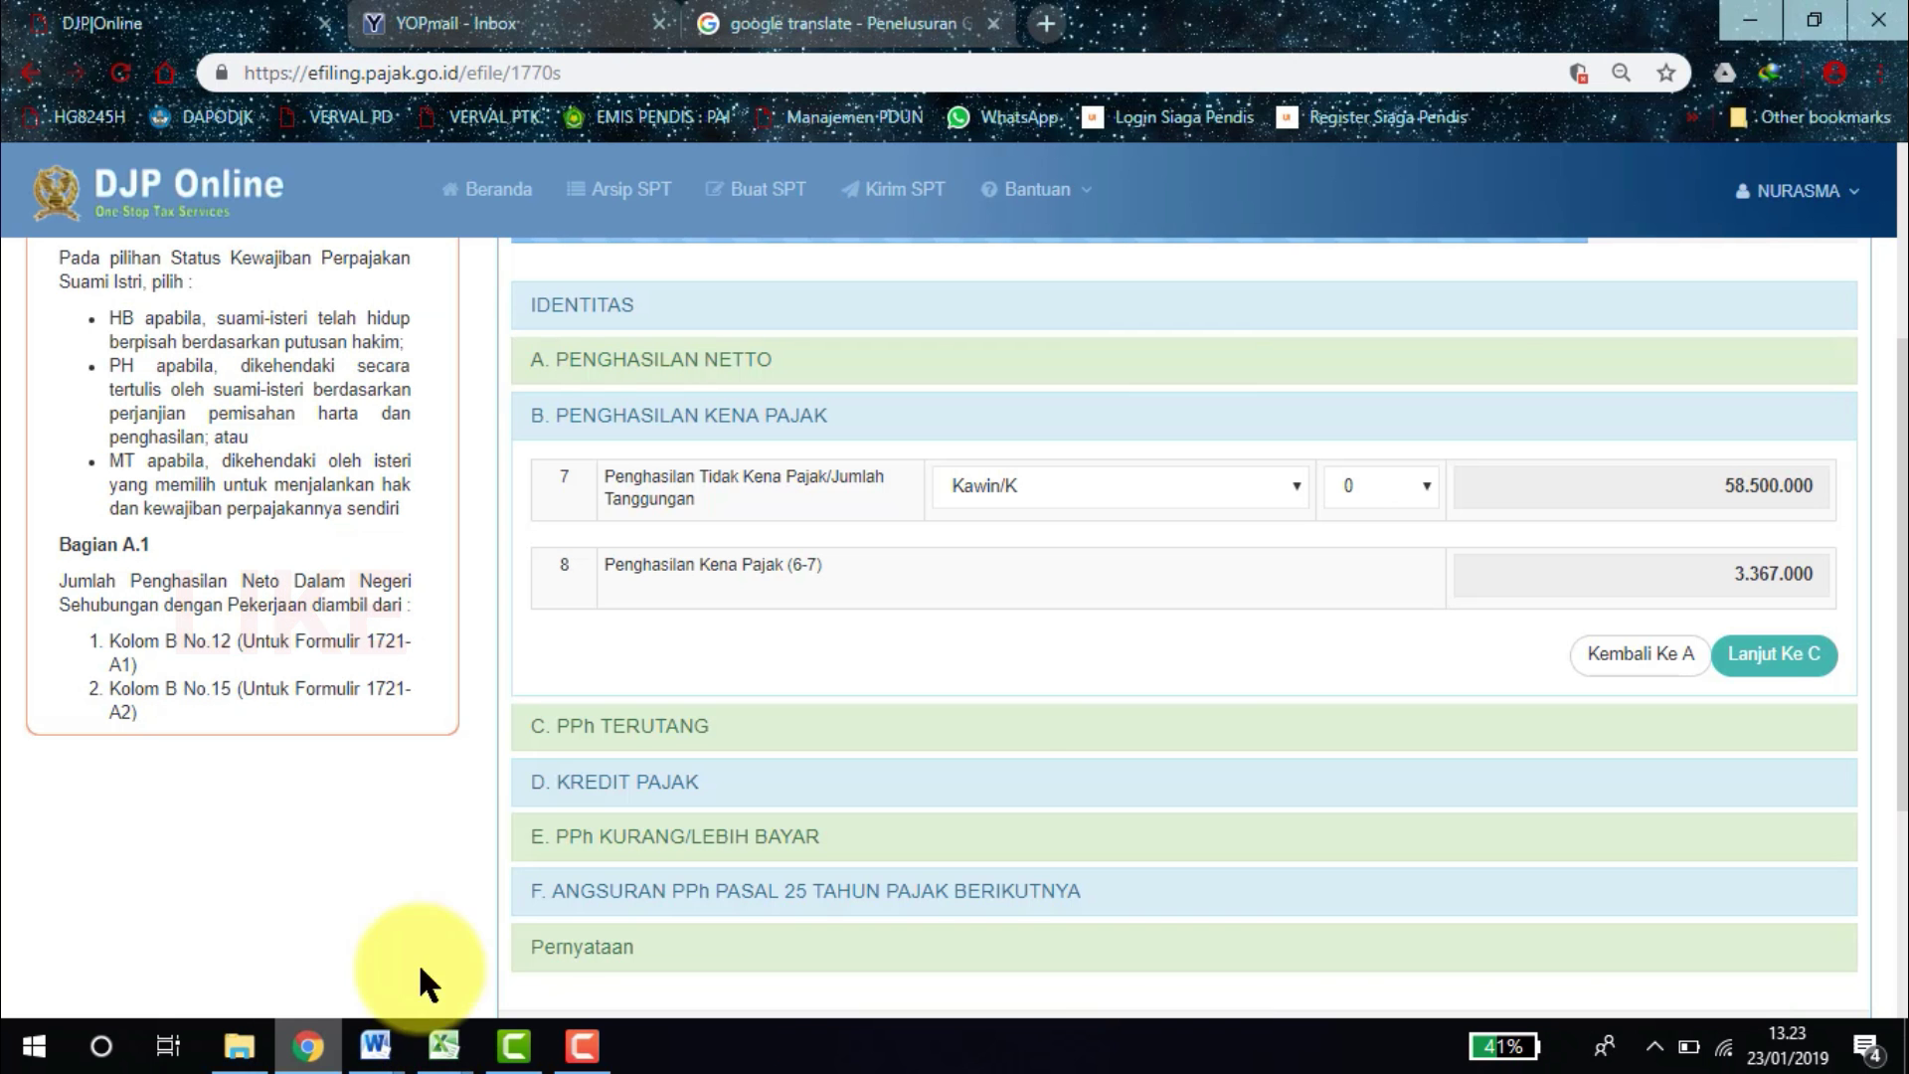
click(1416, 493)
click(1381, 534)
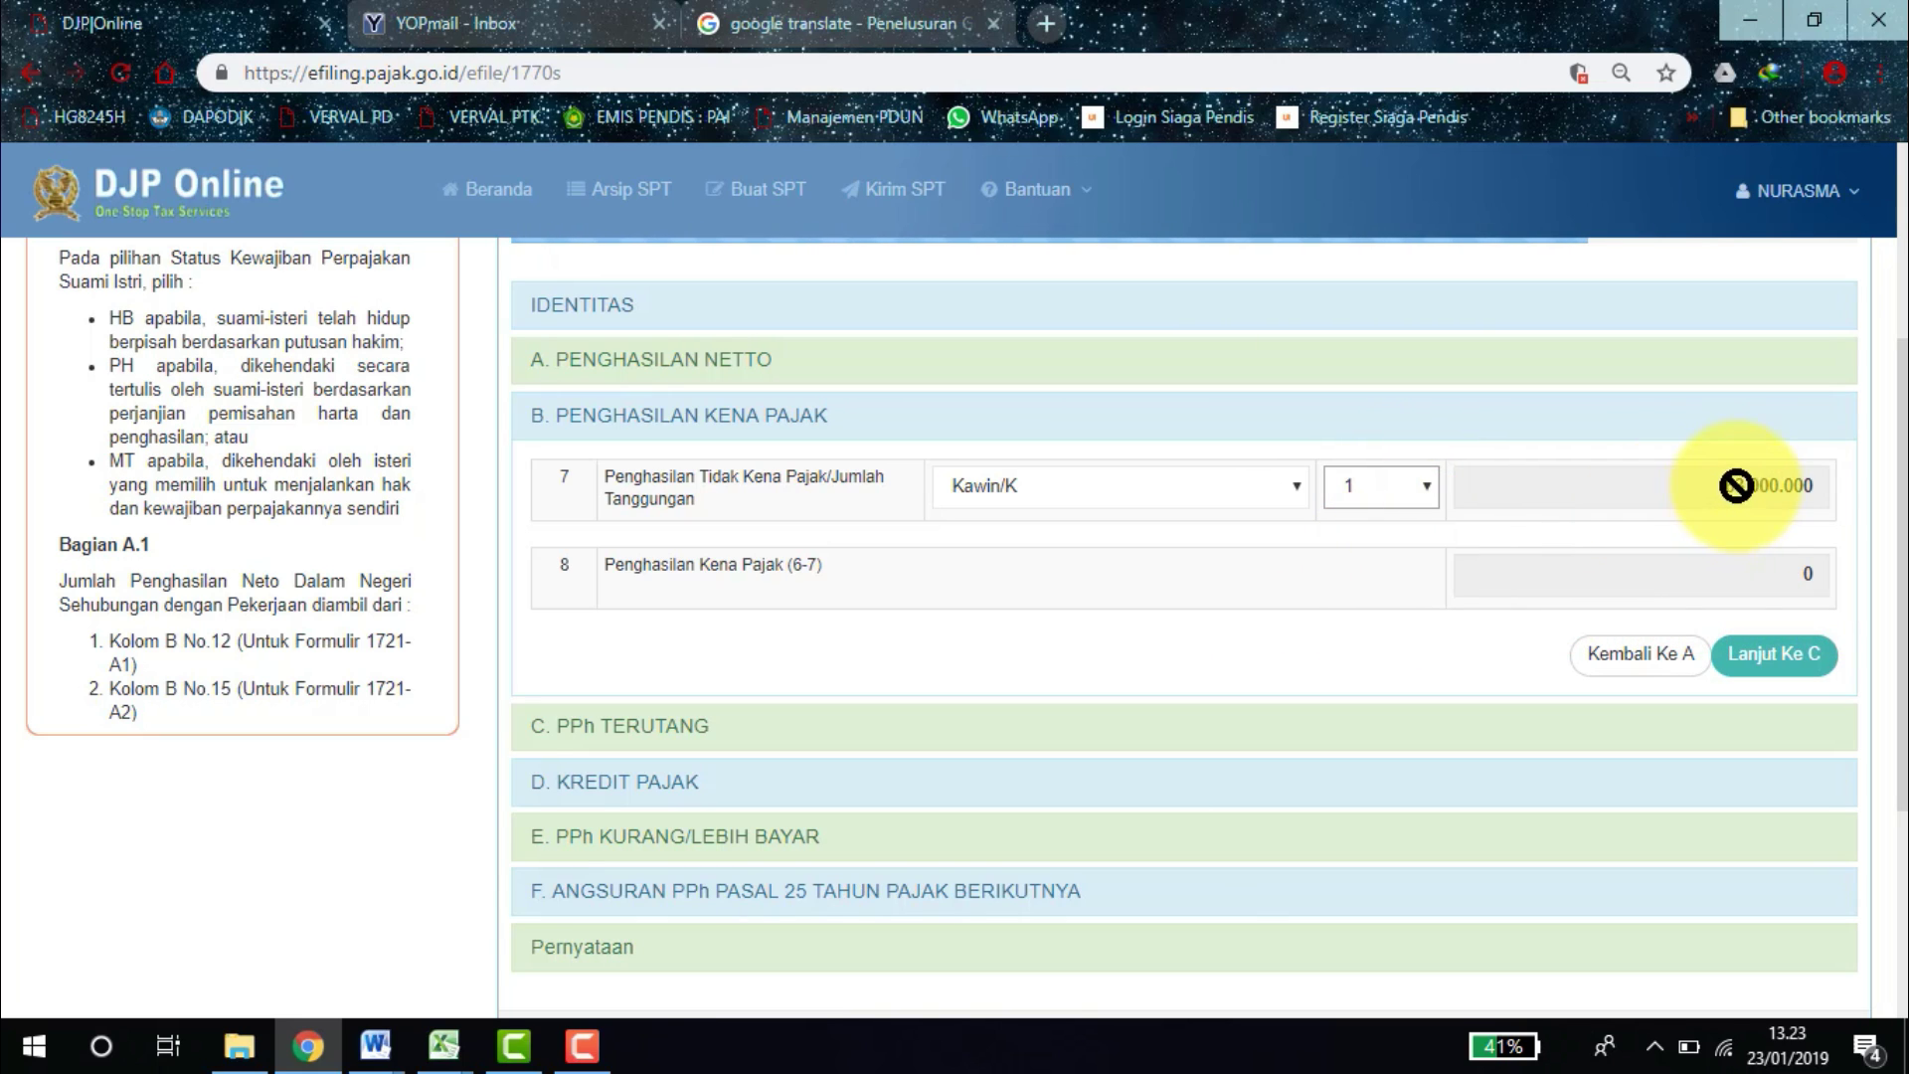
click(1412, 491)
click(1384, 577)
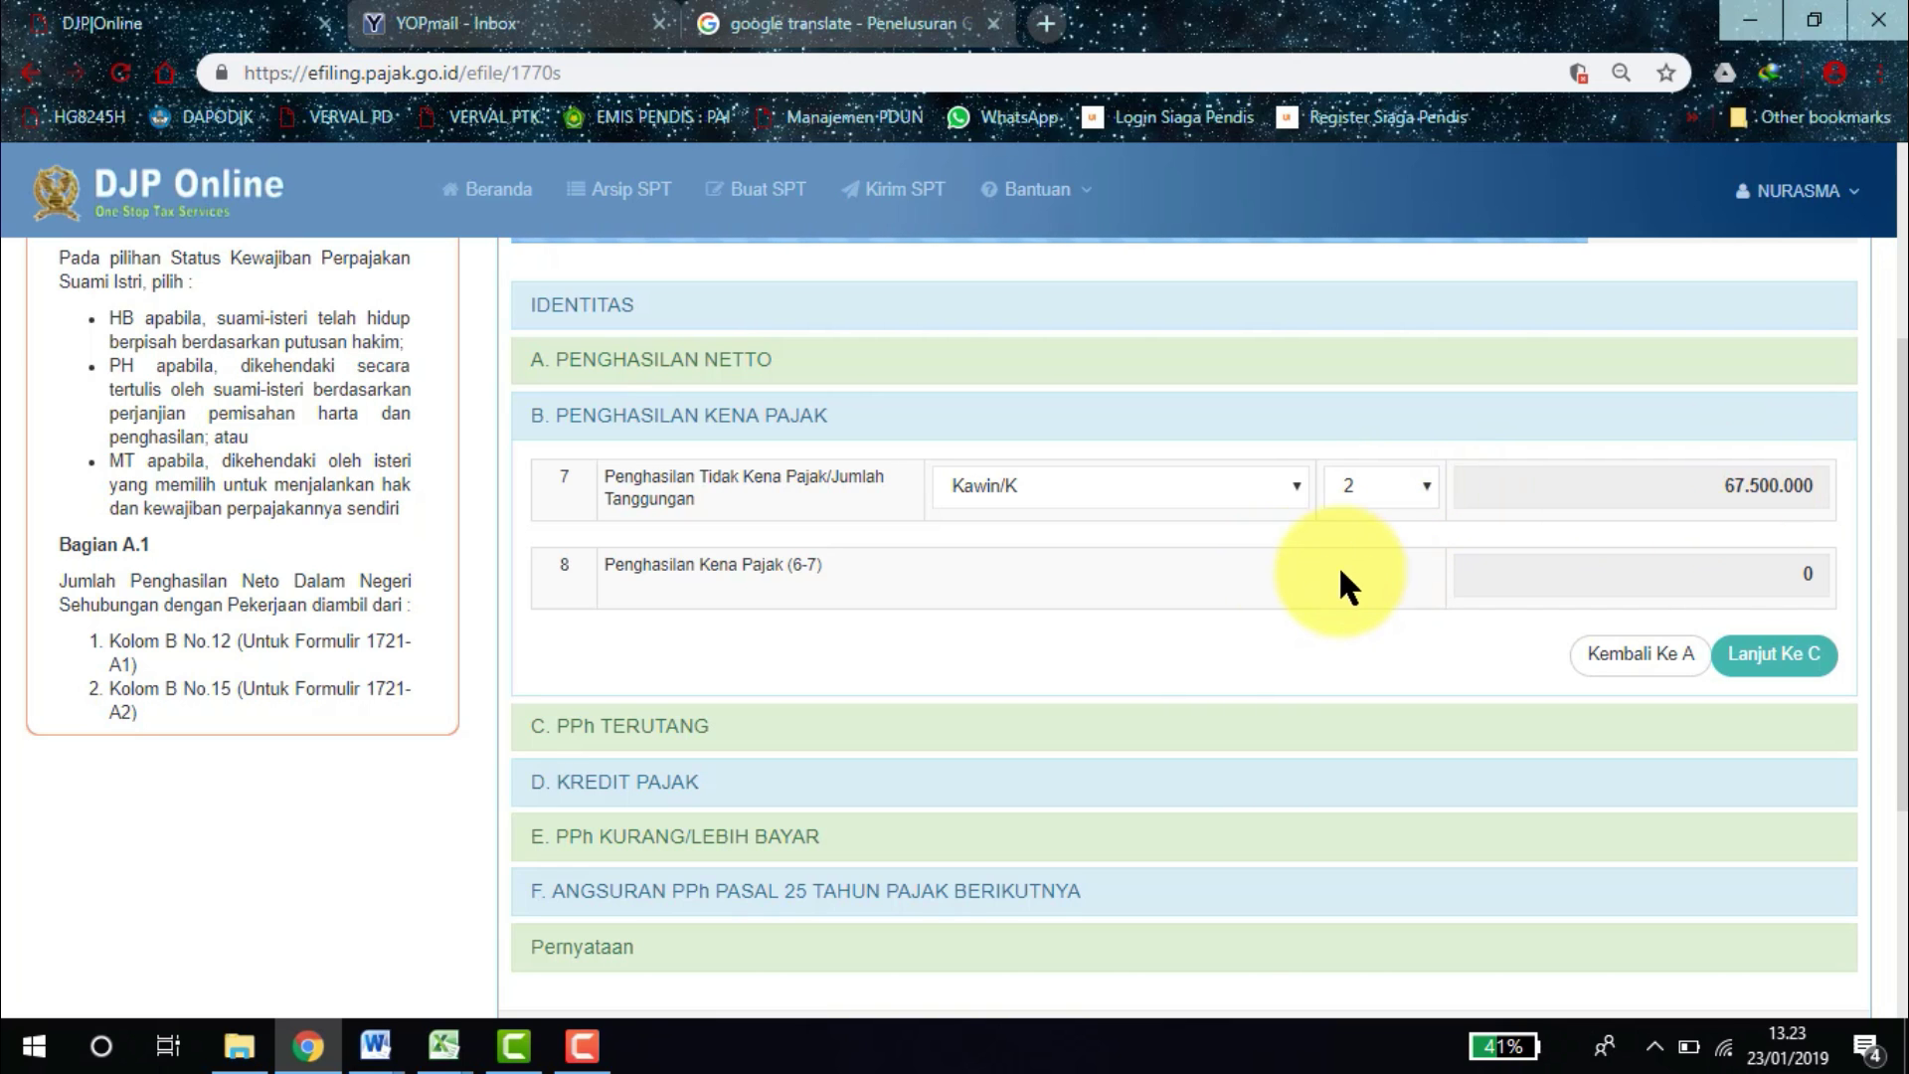
drag(1889, 567, 1889, 661)
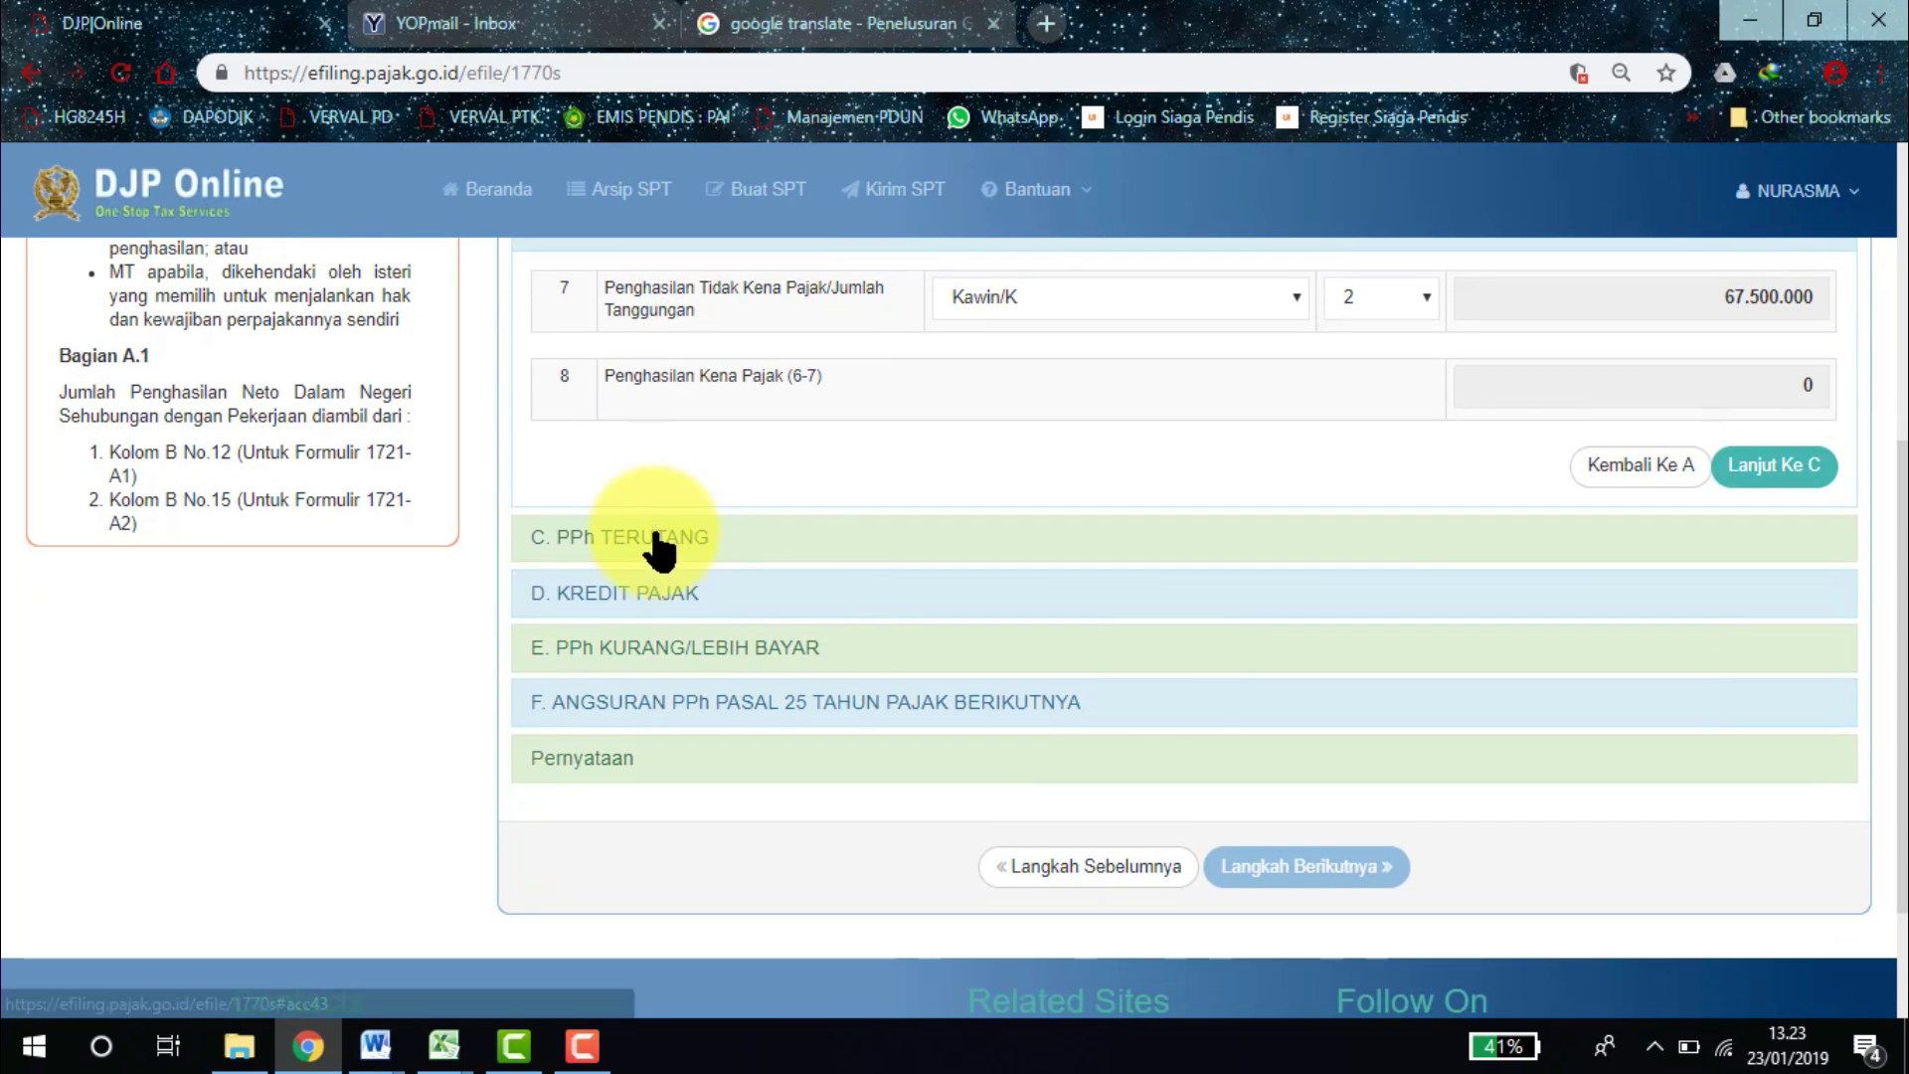
Expand sections C, D and E and review the Nihil result in row 16.
click(653, 527)
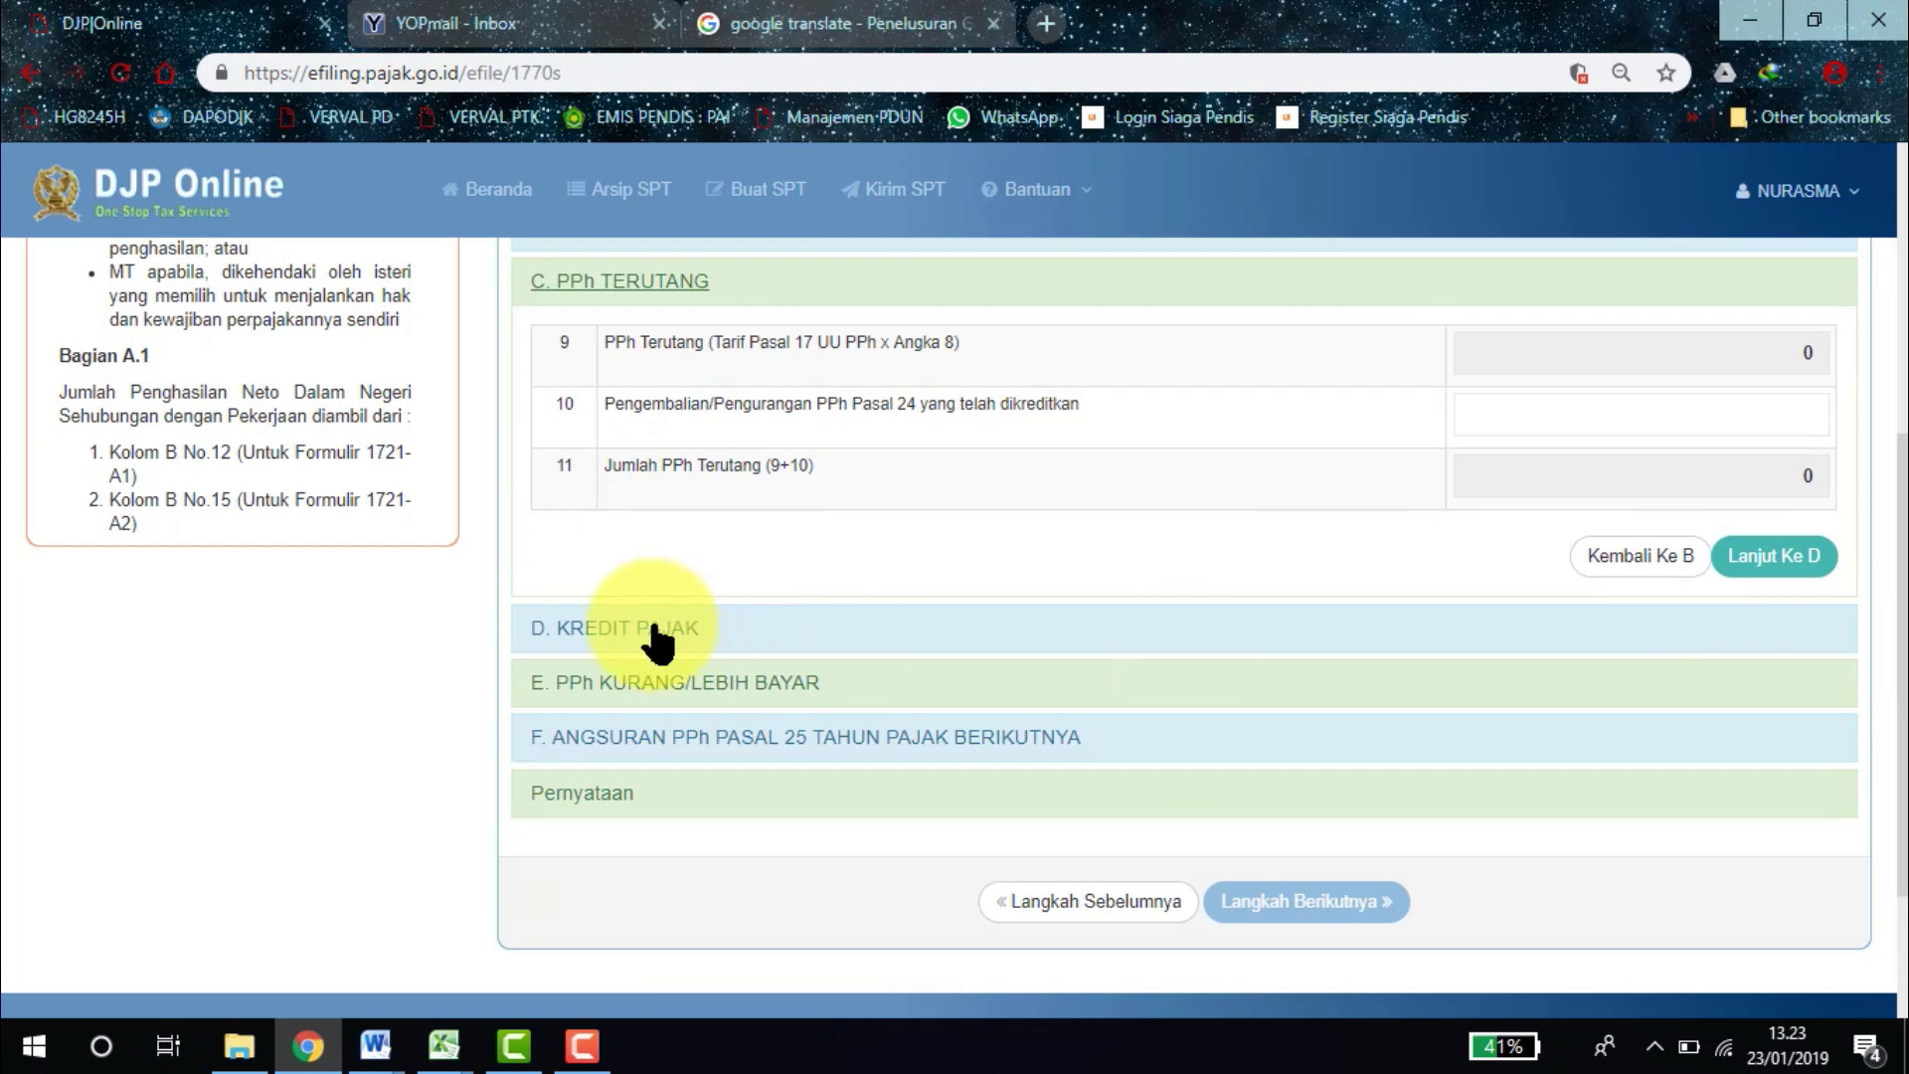
click(666, 644)
click(732, 805)
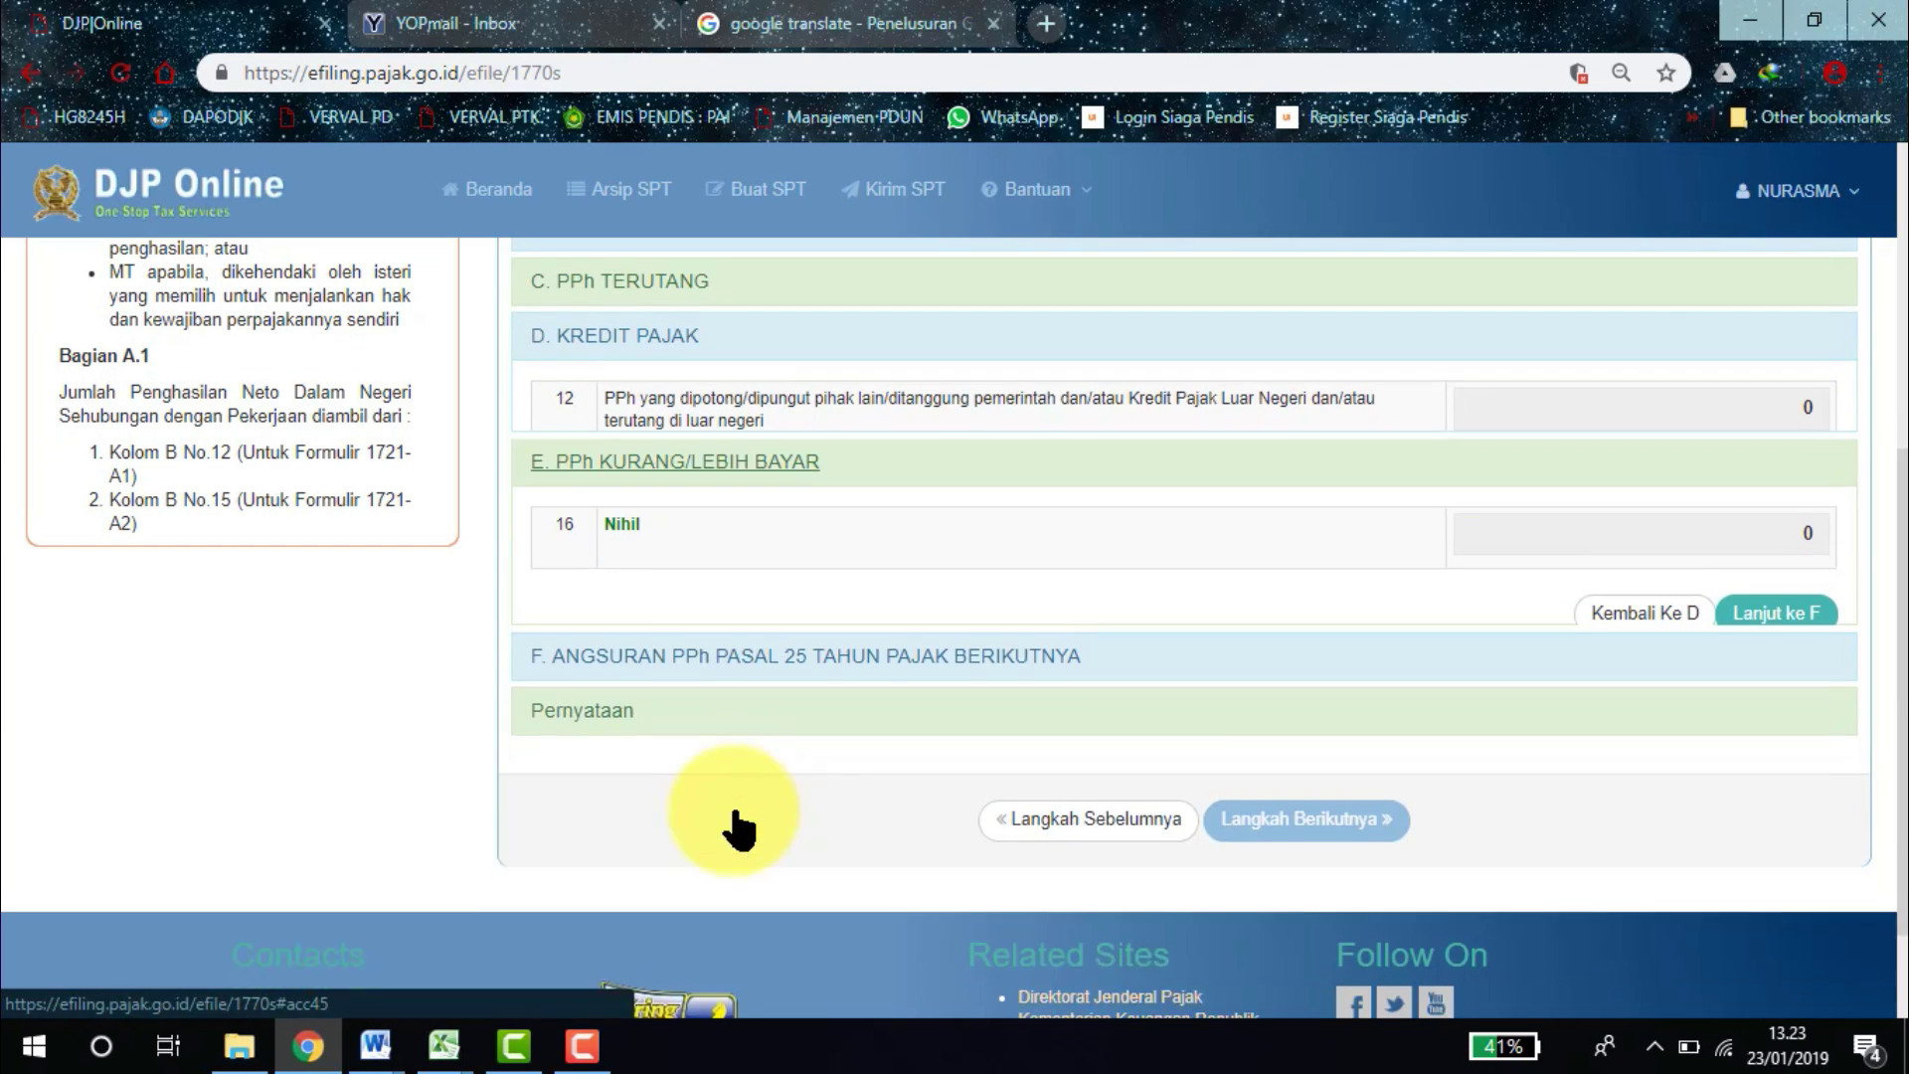
drag(593, 450, 643, 452)
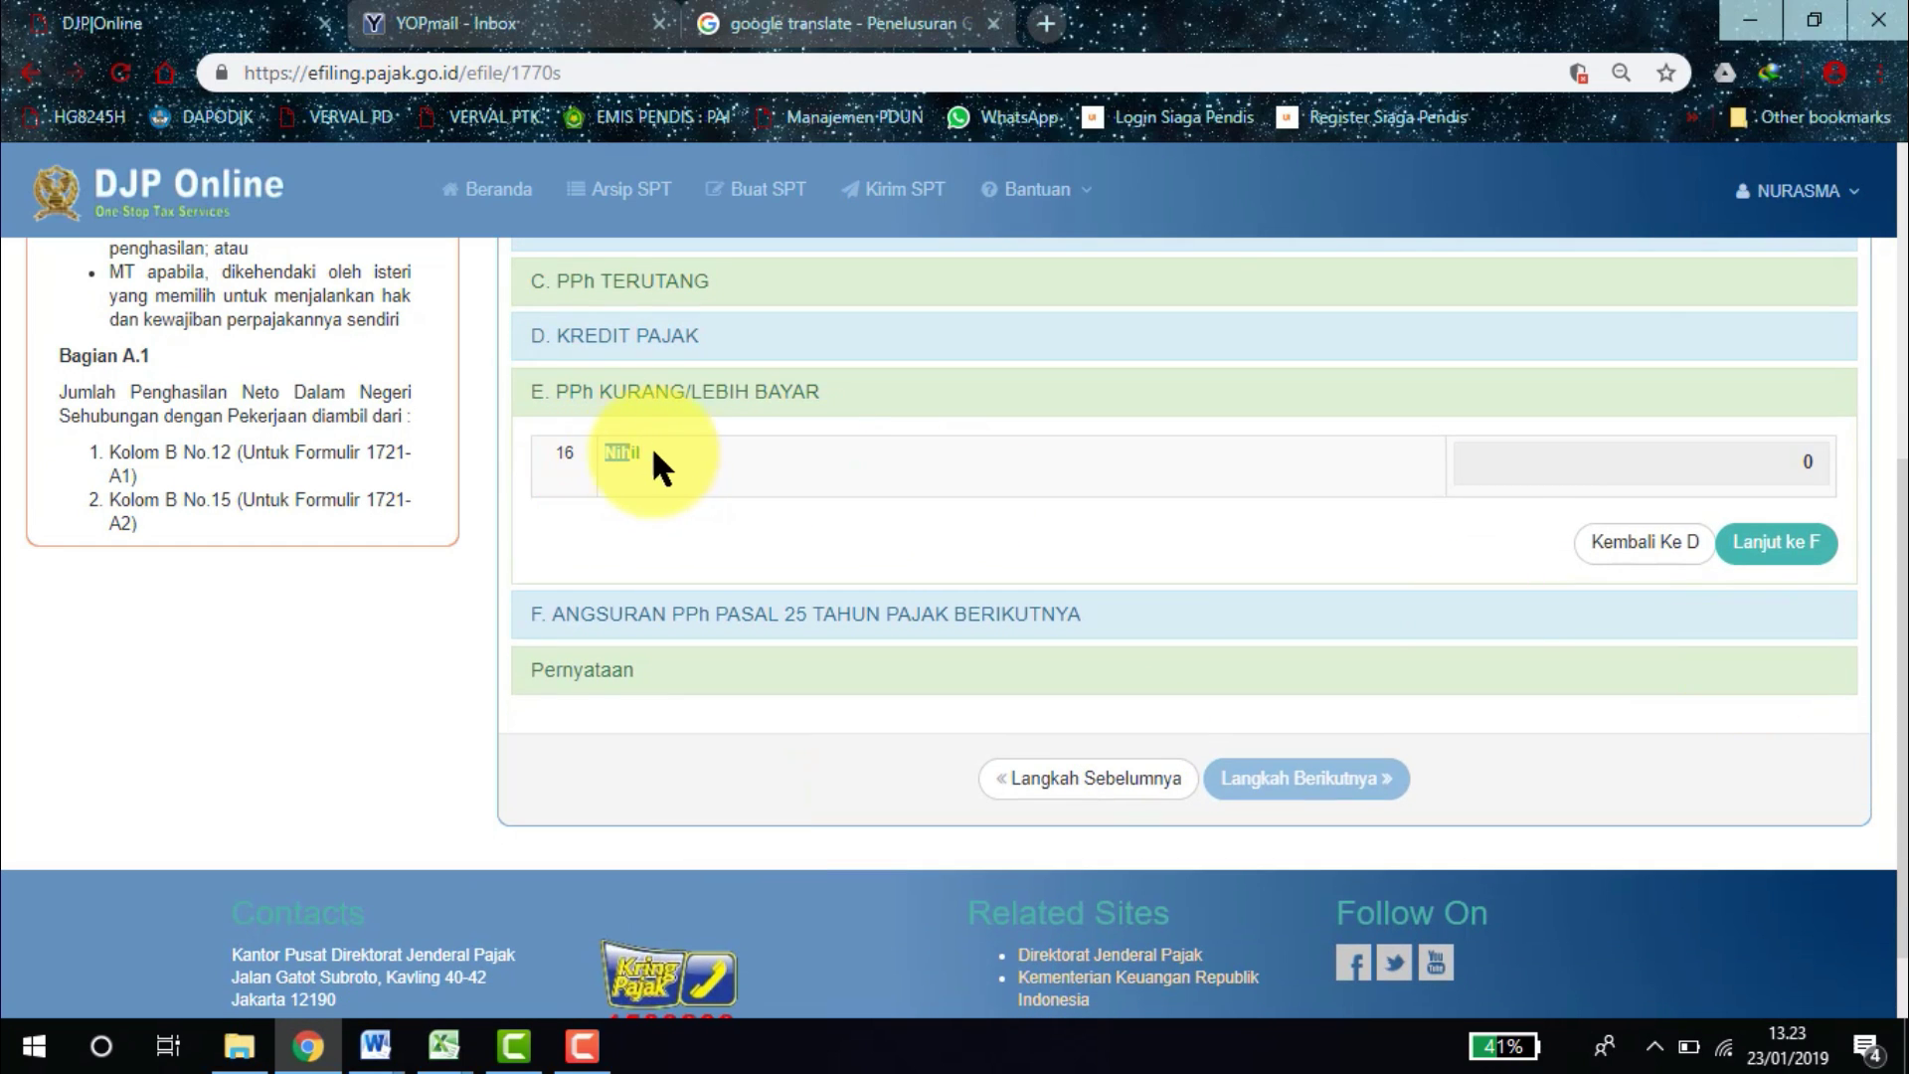
click(710, 517)
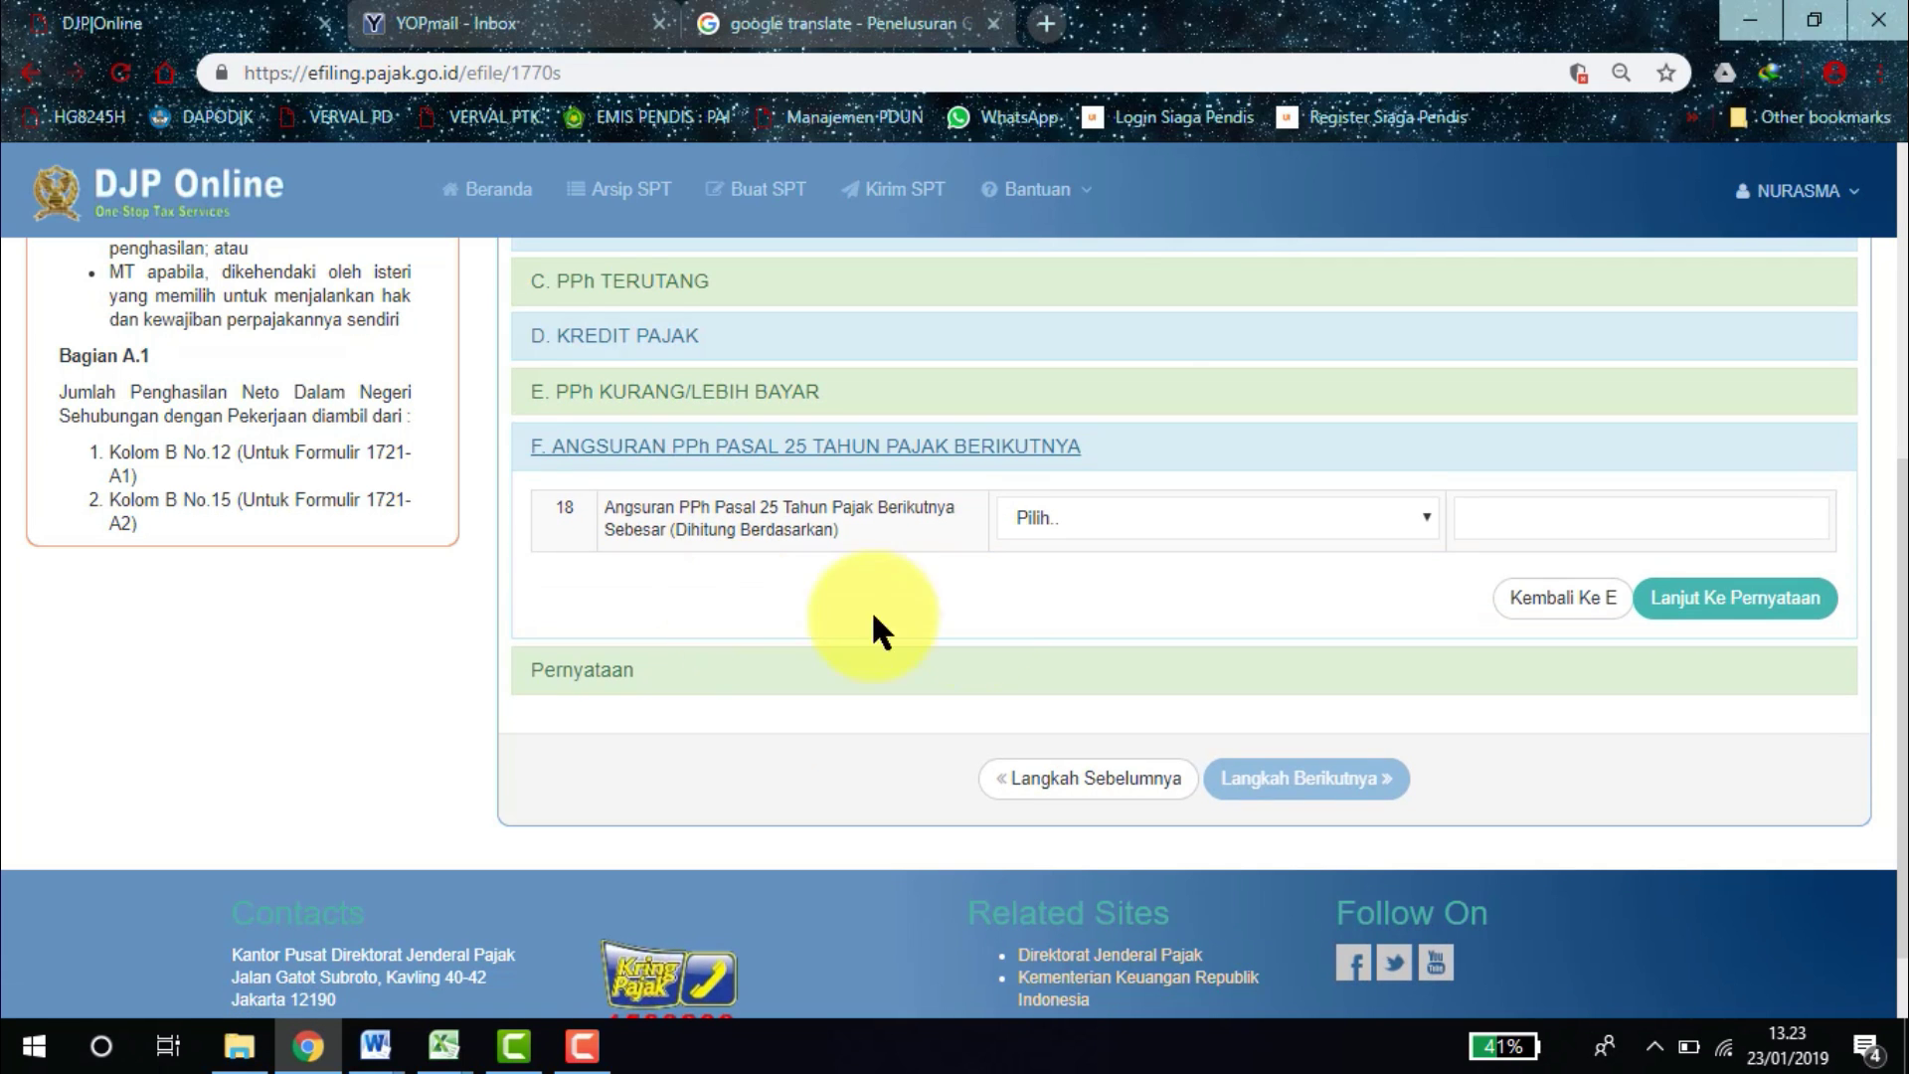
Agree to the Pernyataan statement, advance, dismiss the Status Code 0 error and retry.
click(609, 676)
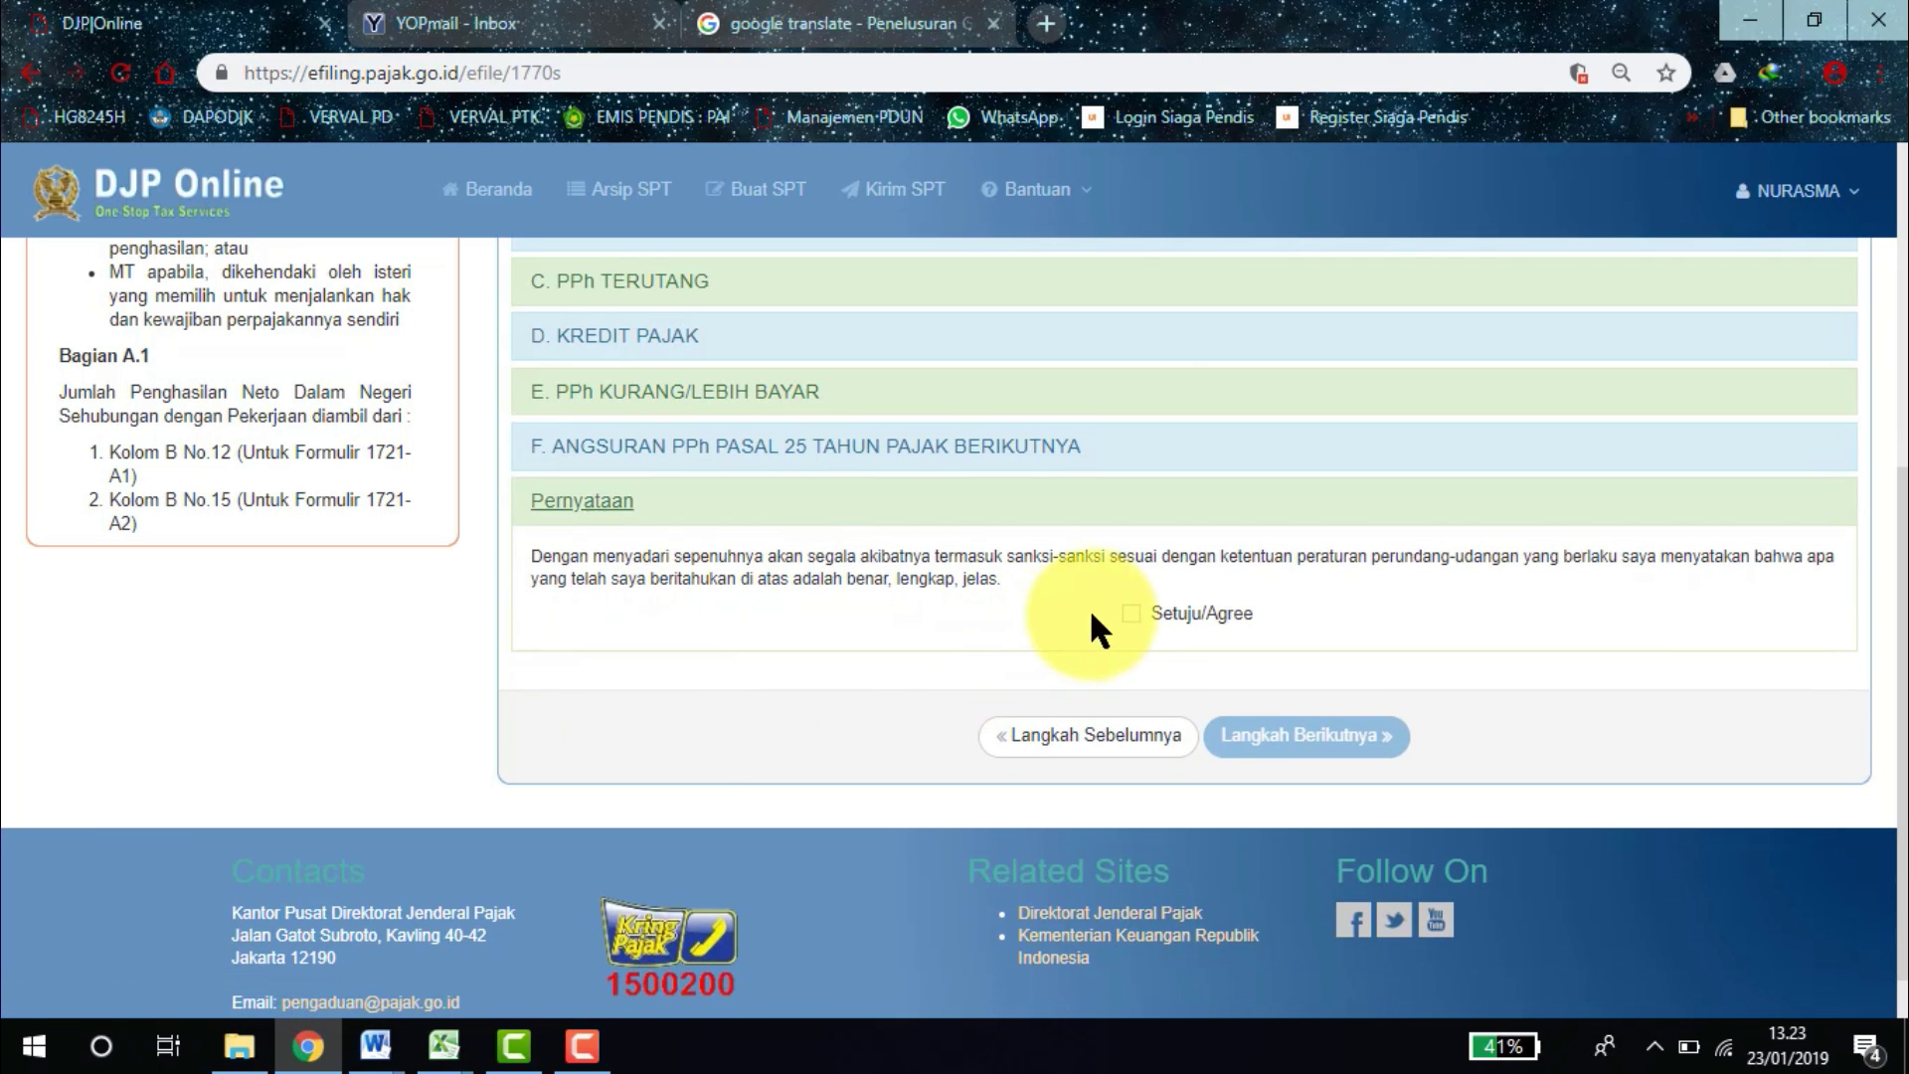
click(1131, 613)
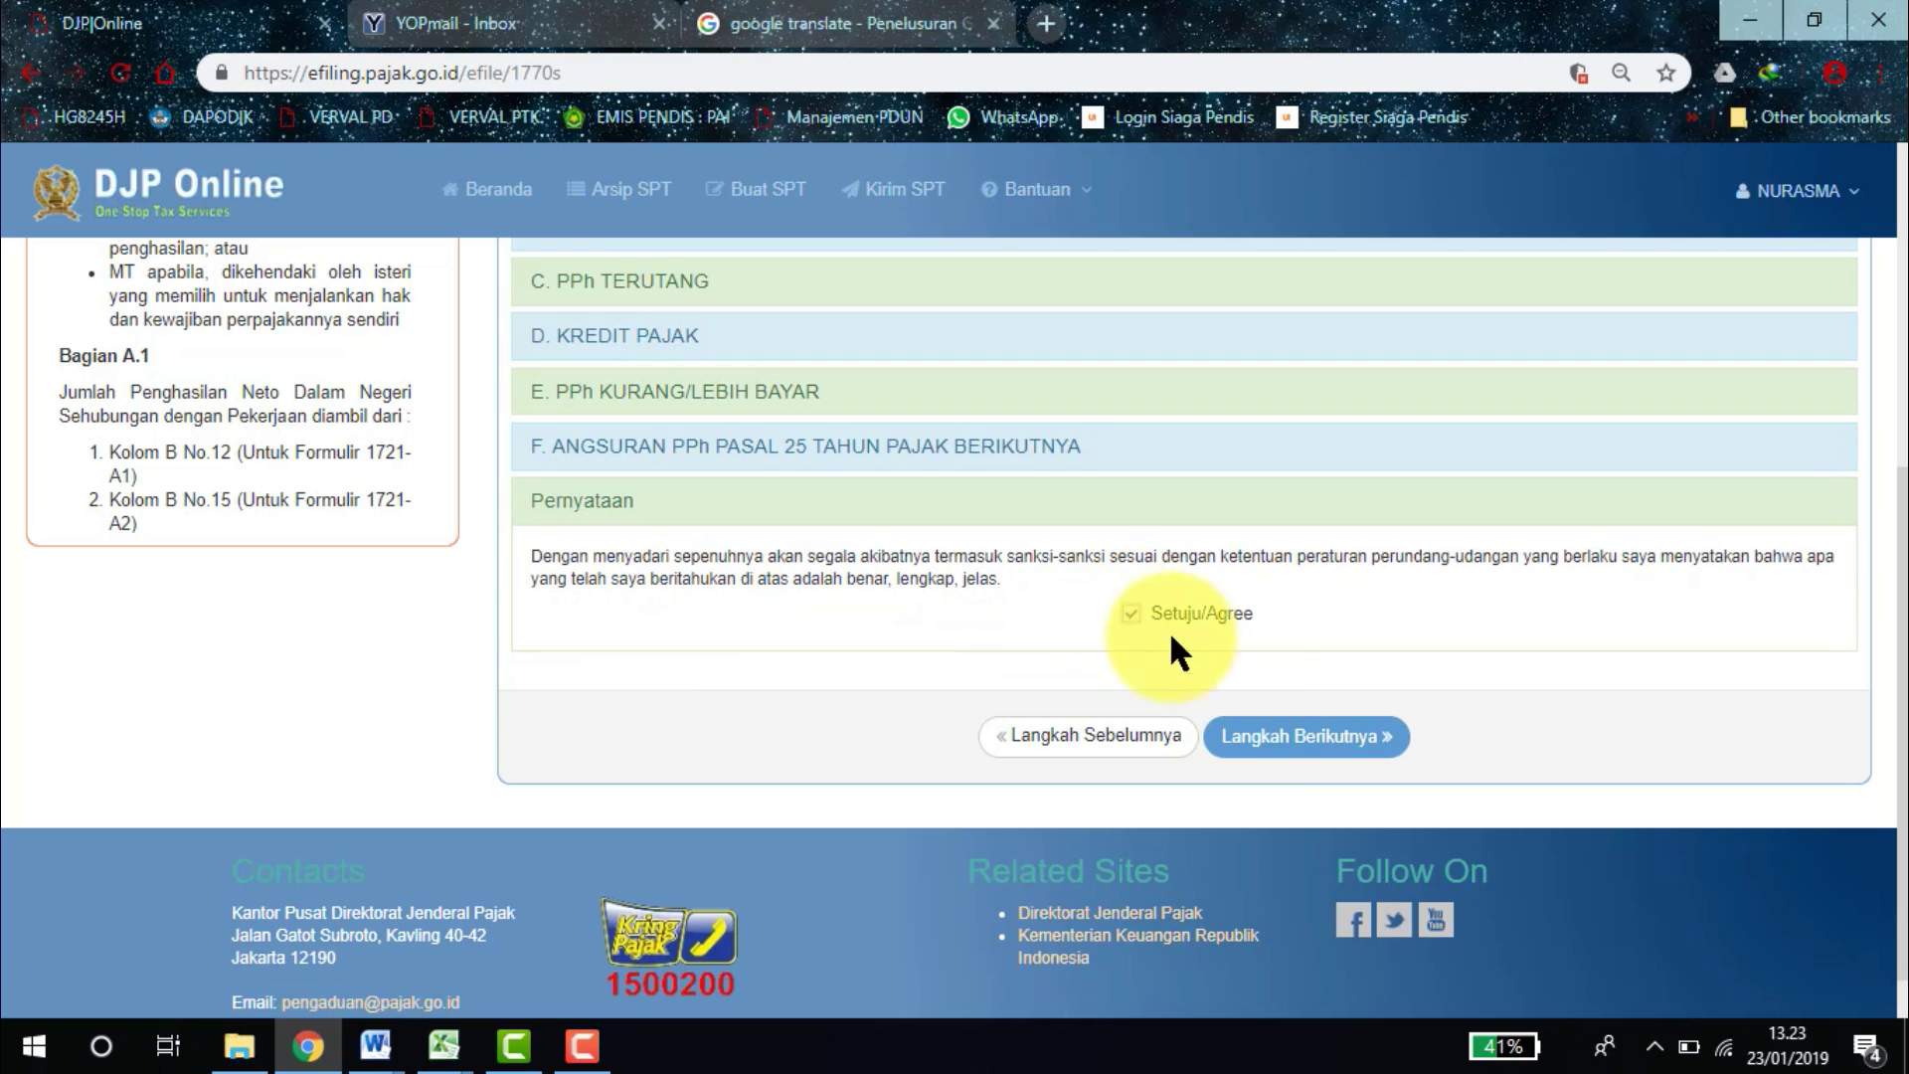
click(1288, 748)
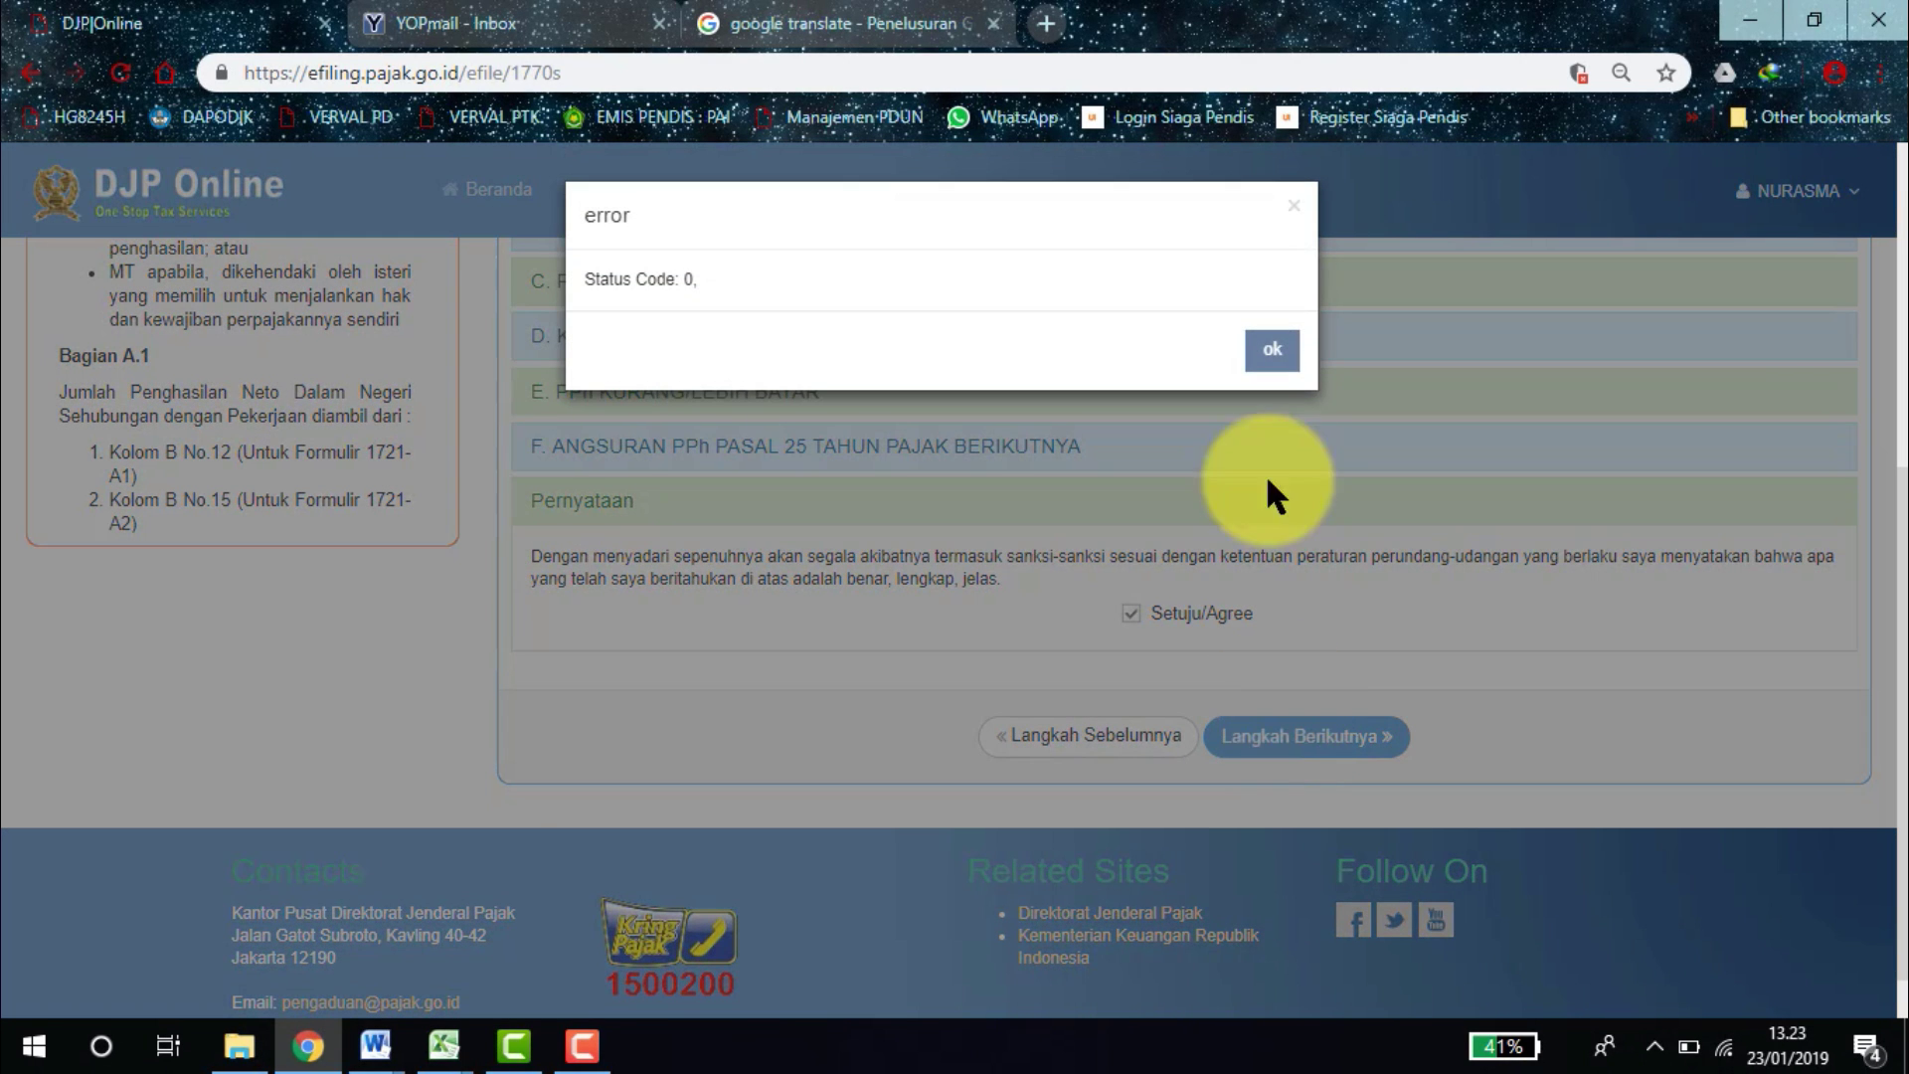
click(1272, 351)
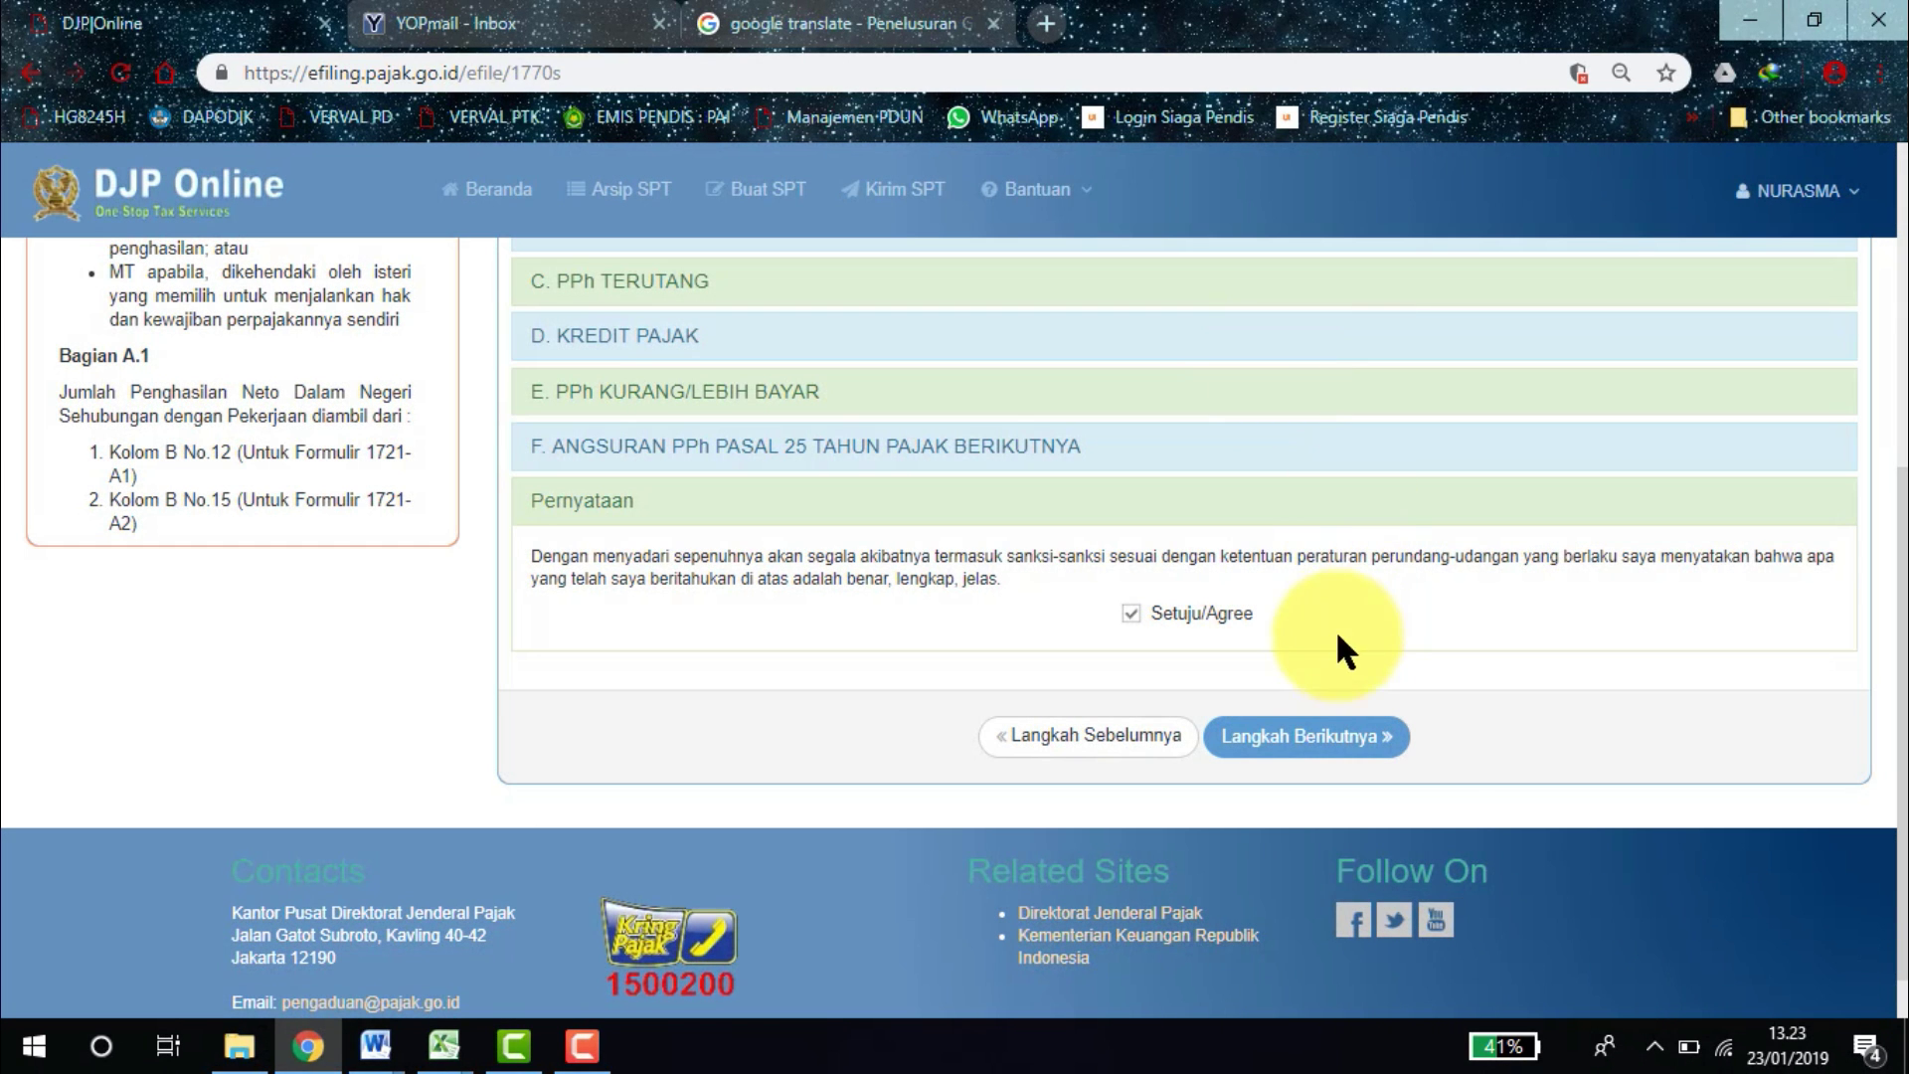
click(1311, 741)
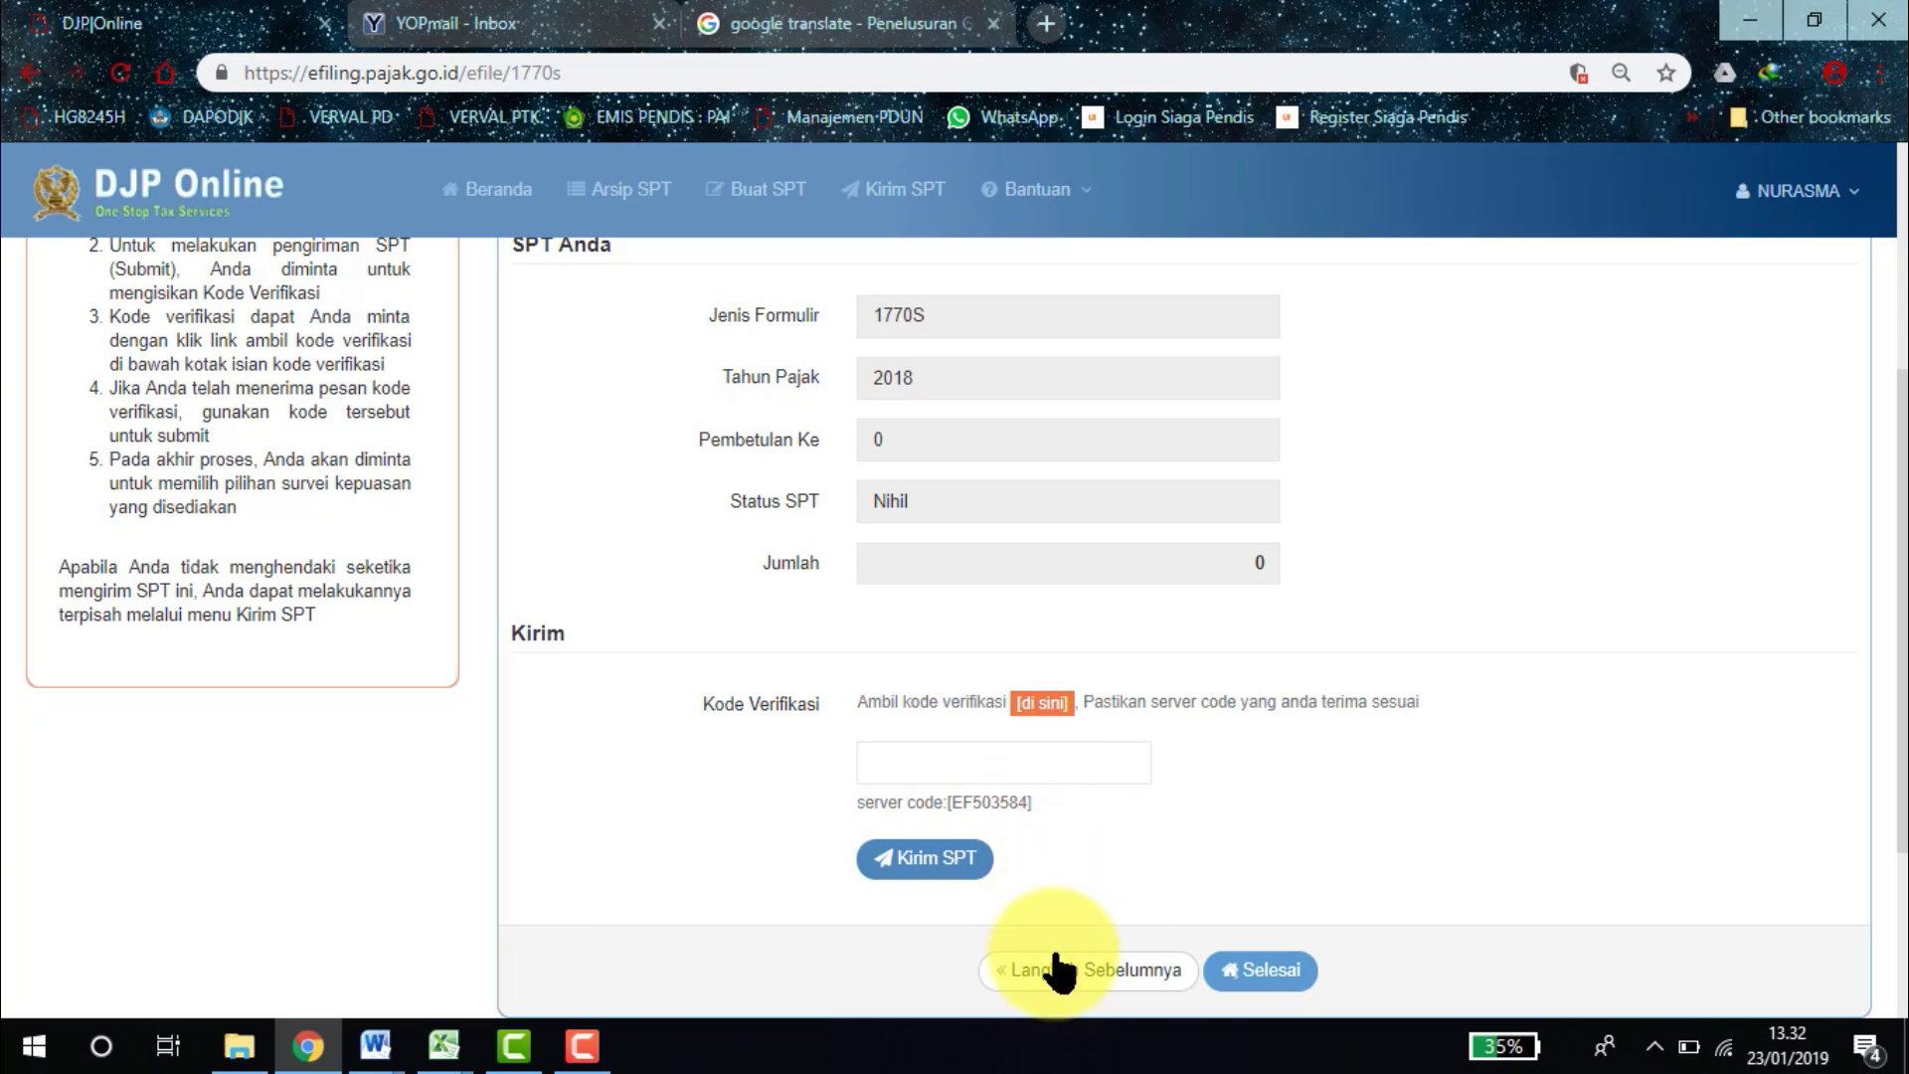
Return to step 4 Induk, re-agree the statement, and advance to step 5 Kirim.
click(1061, 972)
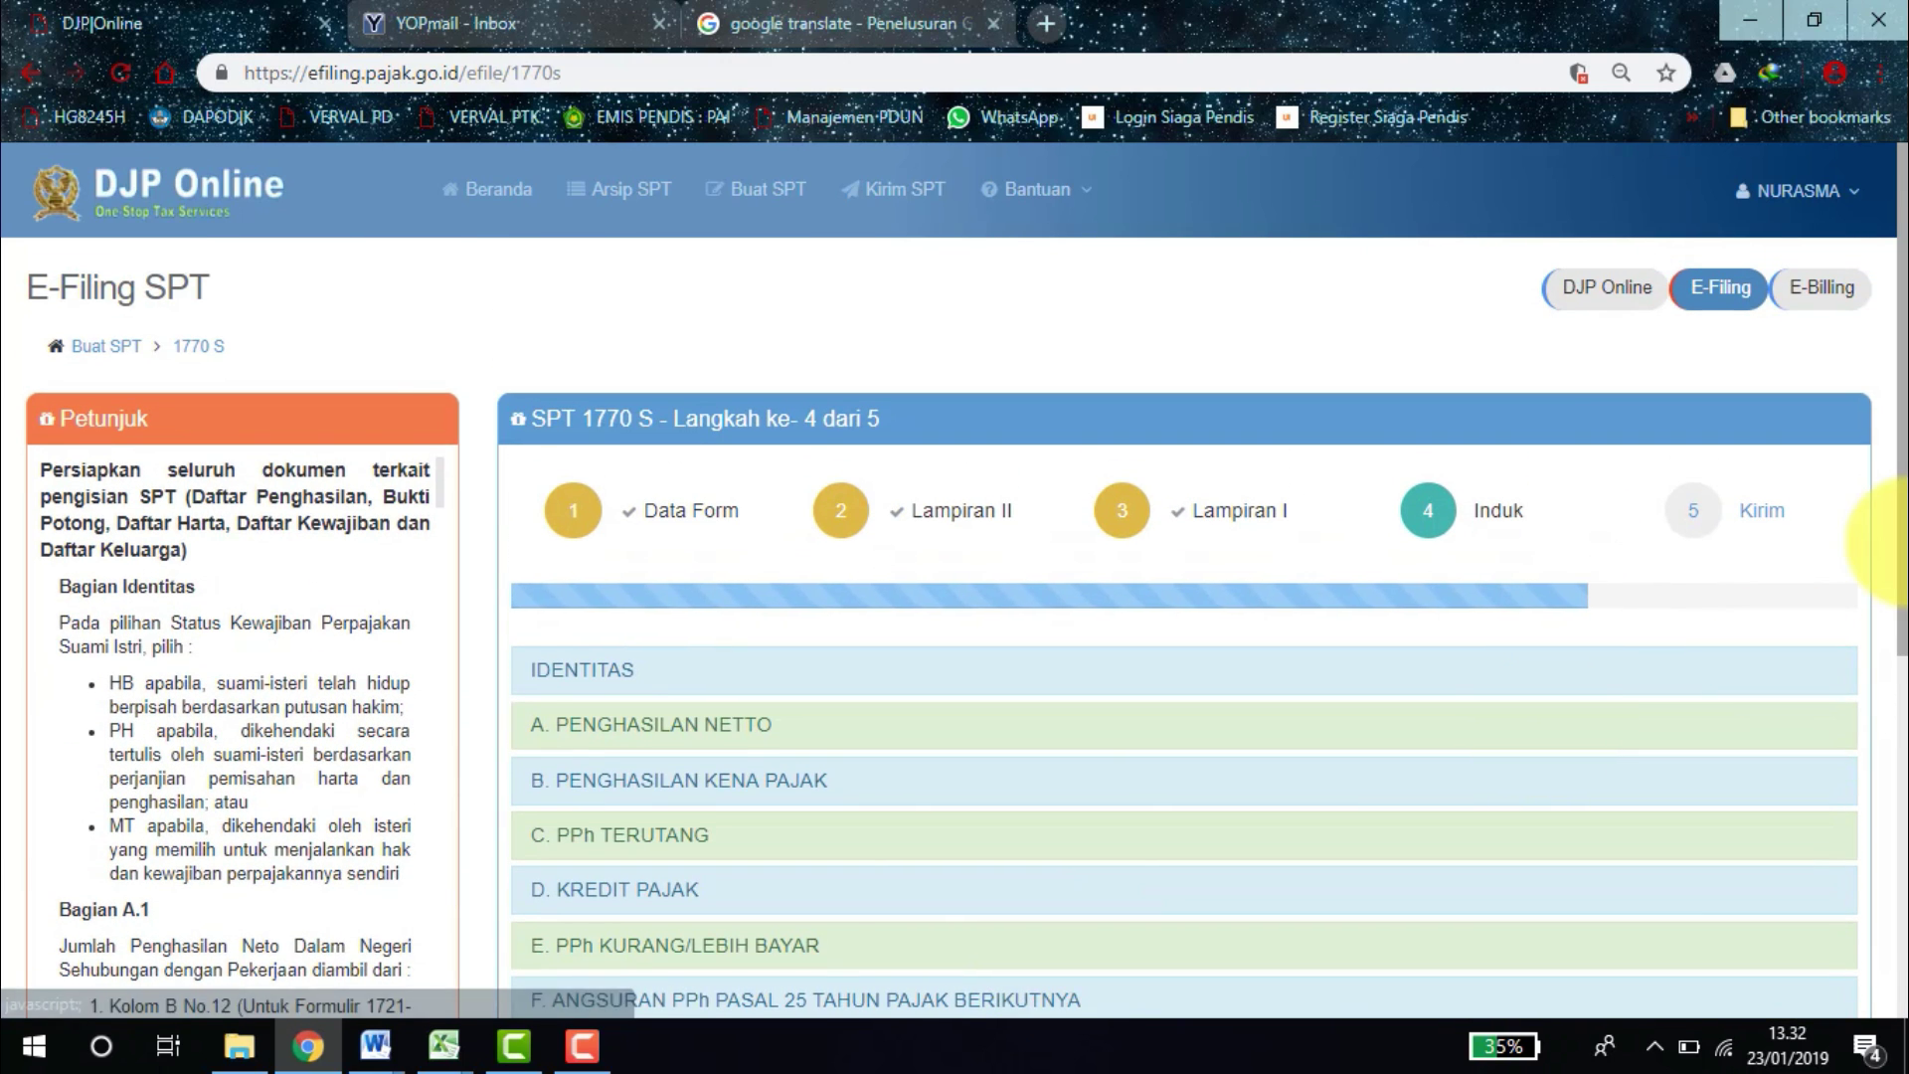
scroll(1869, 597, down, 4)
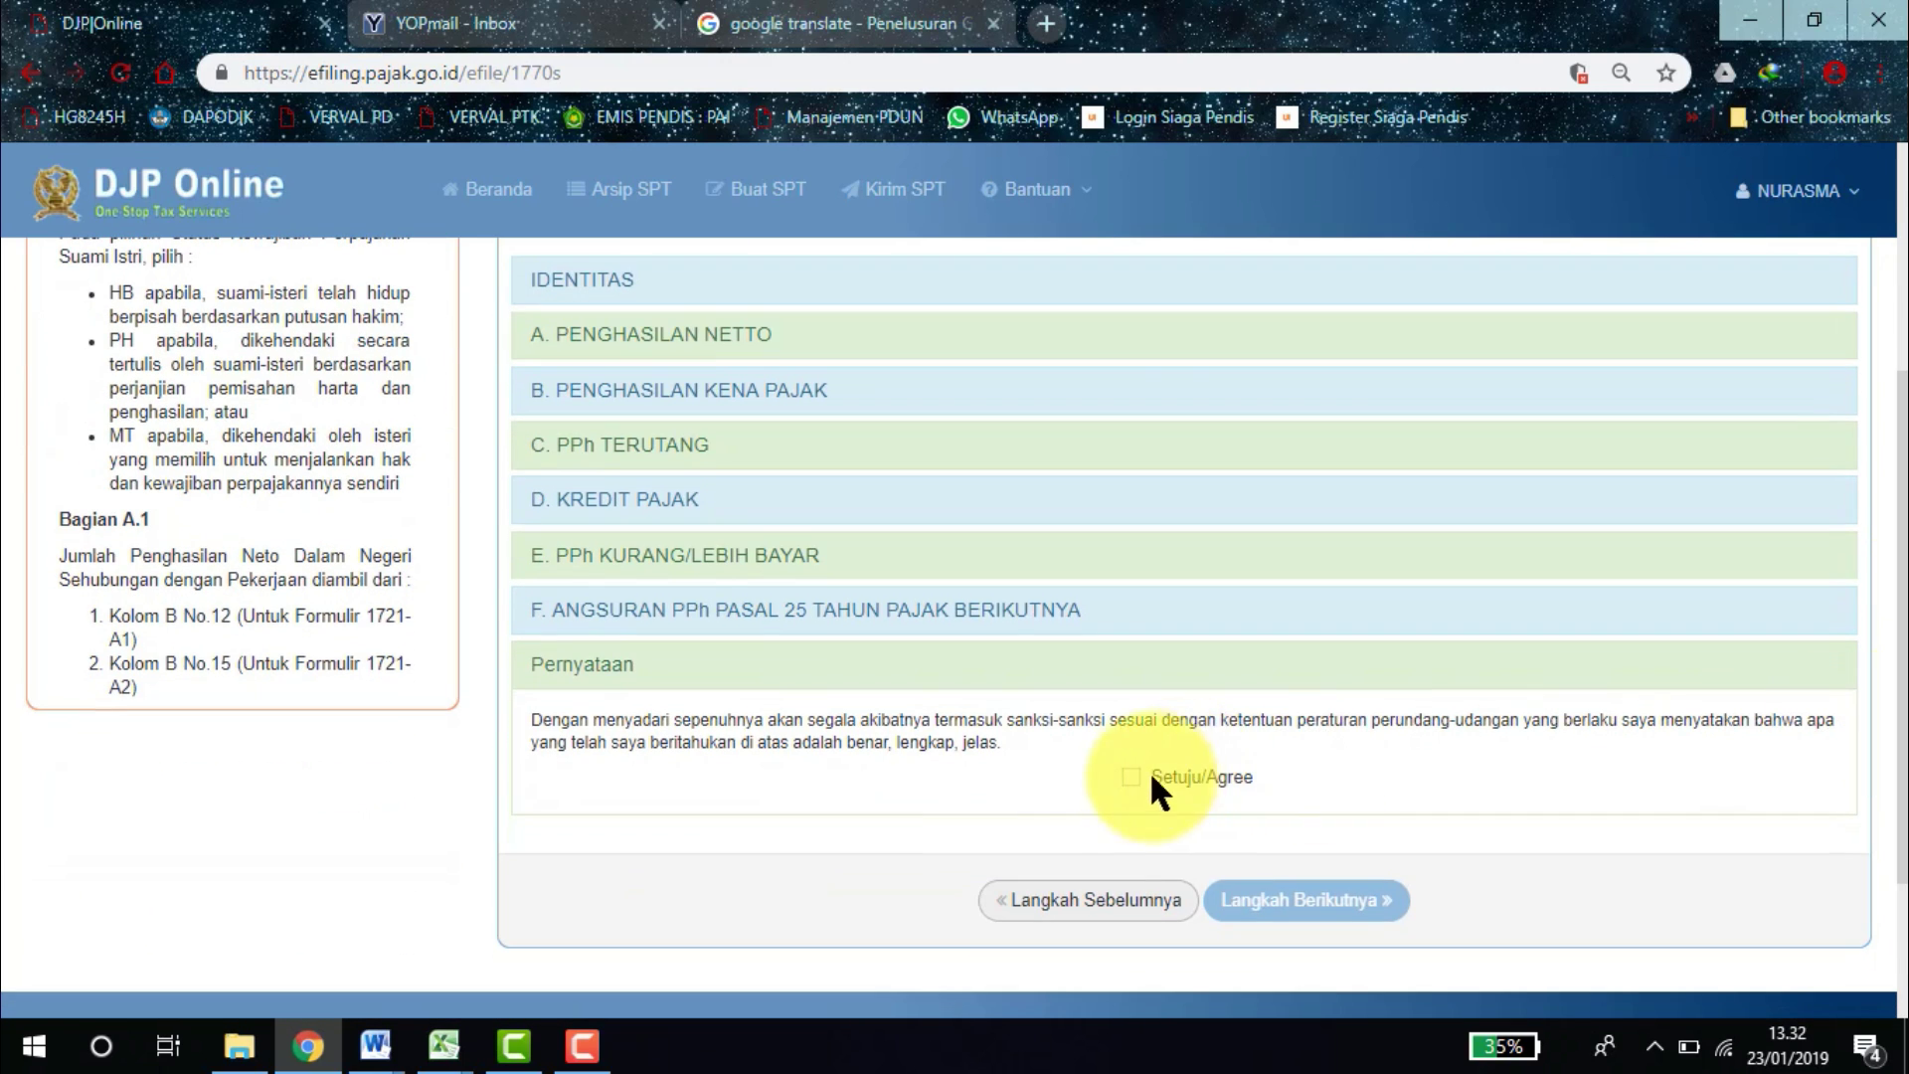
click(1127, 778)
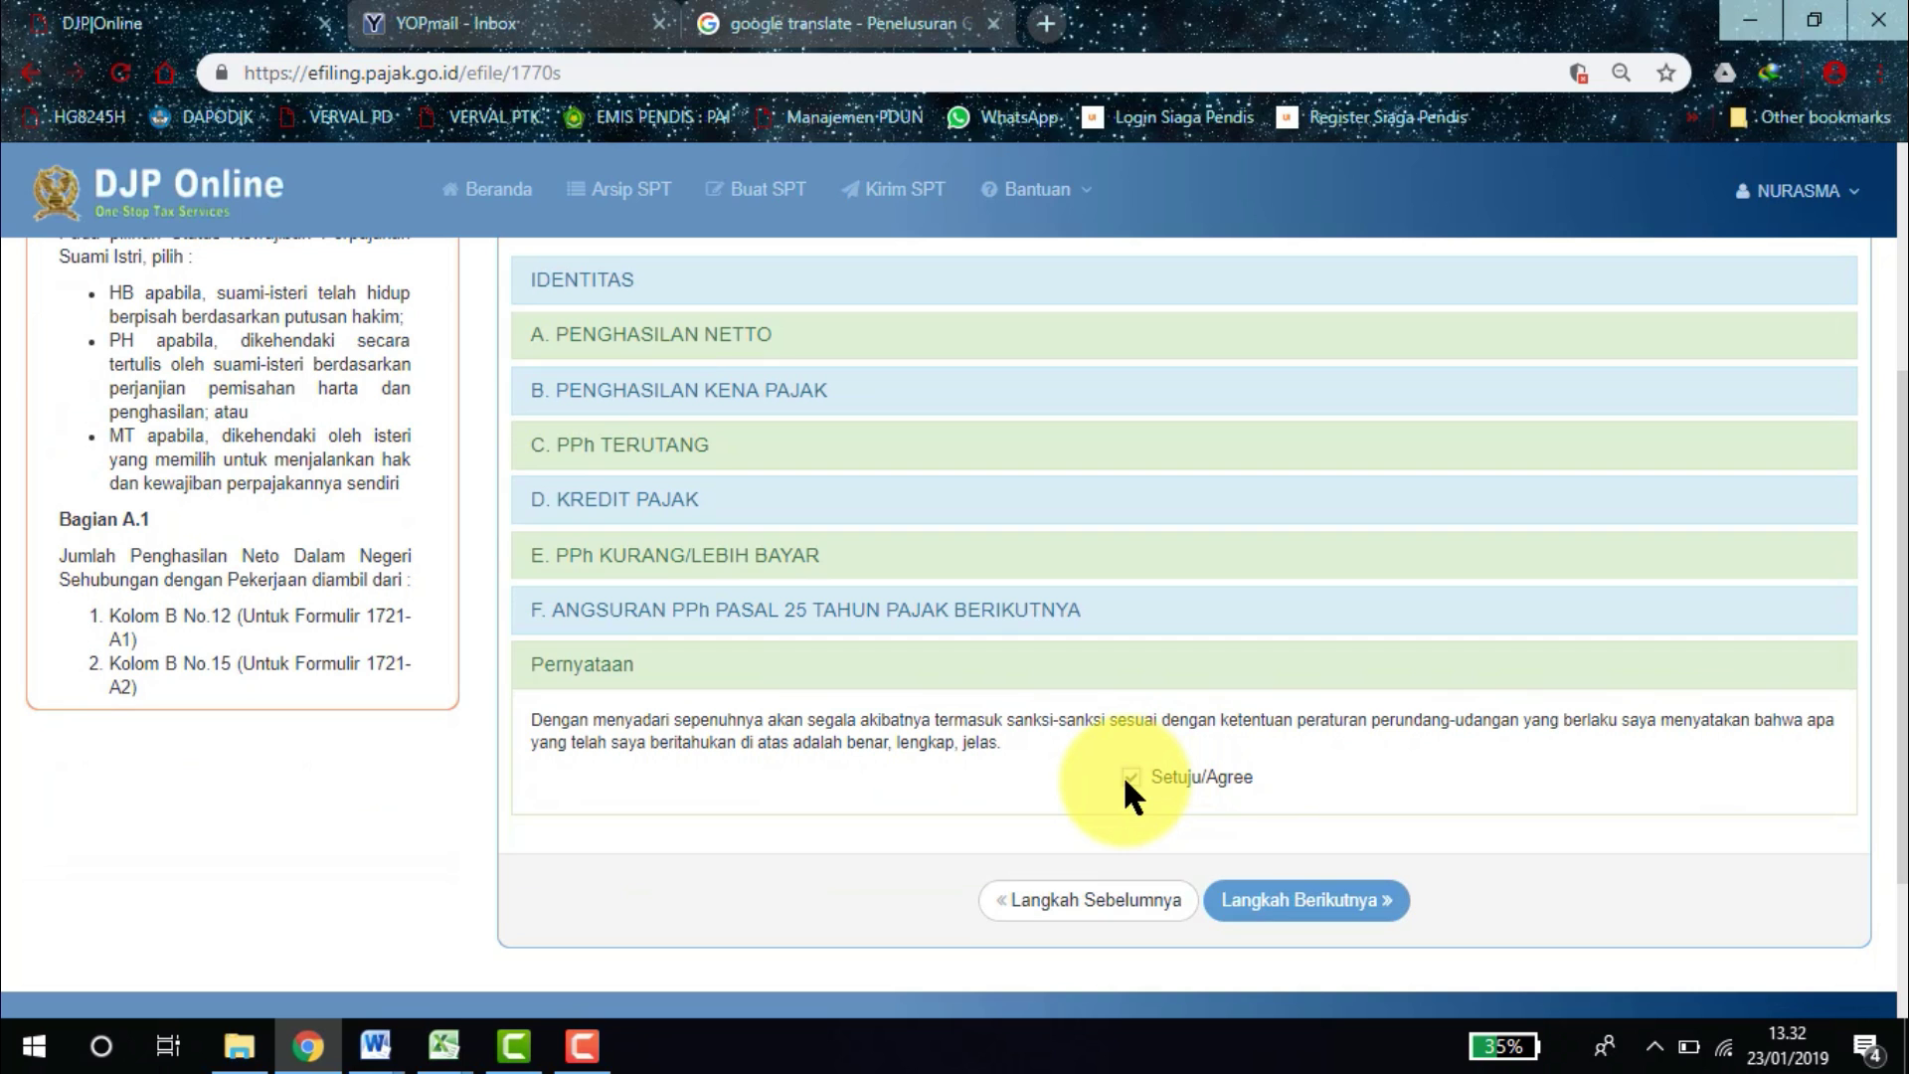
click(1288, 907)
In YOPmail, replace the current inbox name with the other taxpayer's inbox name.
drag(1895, 427, 1897, 746)
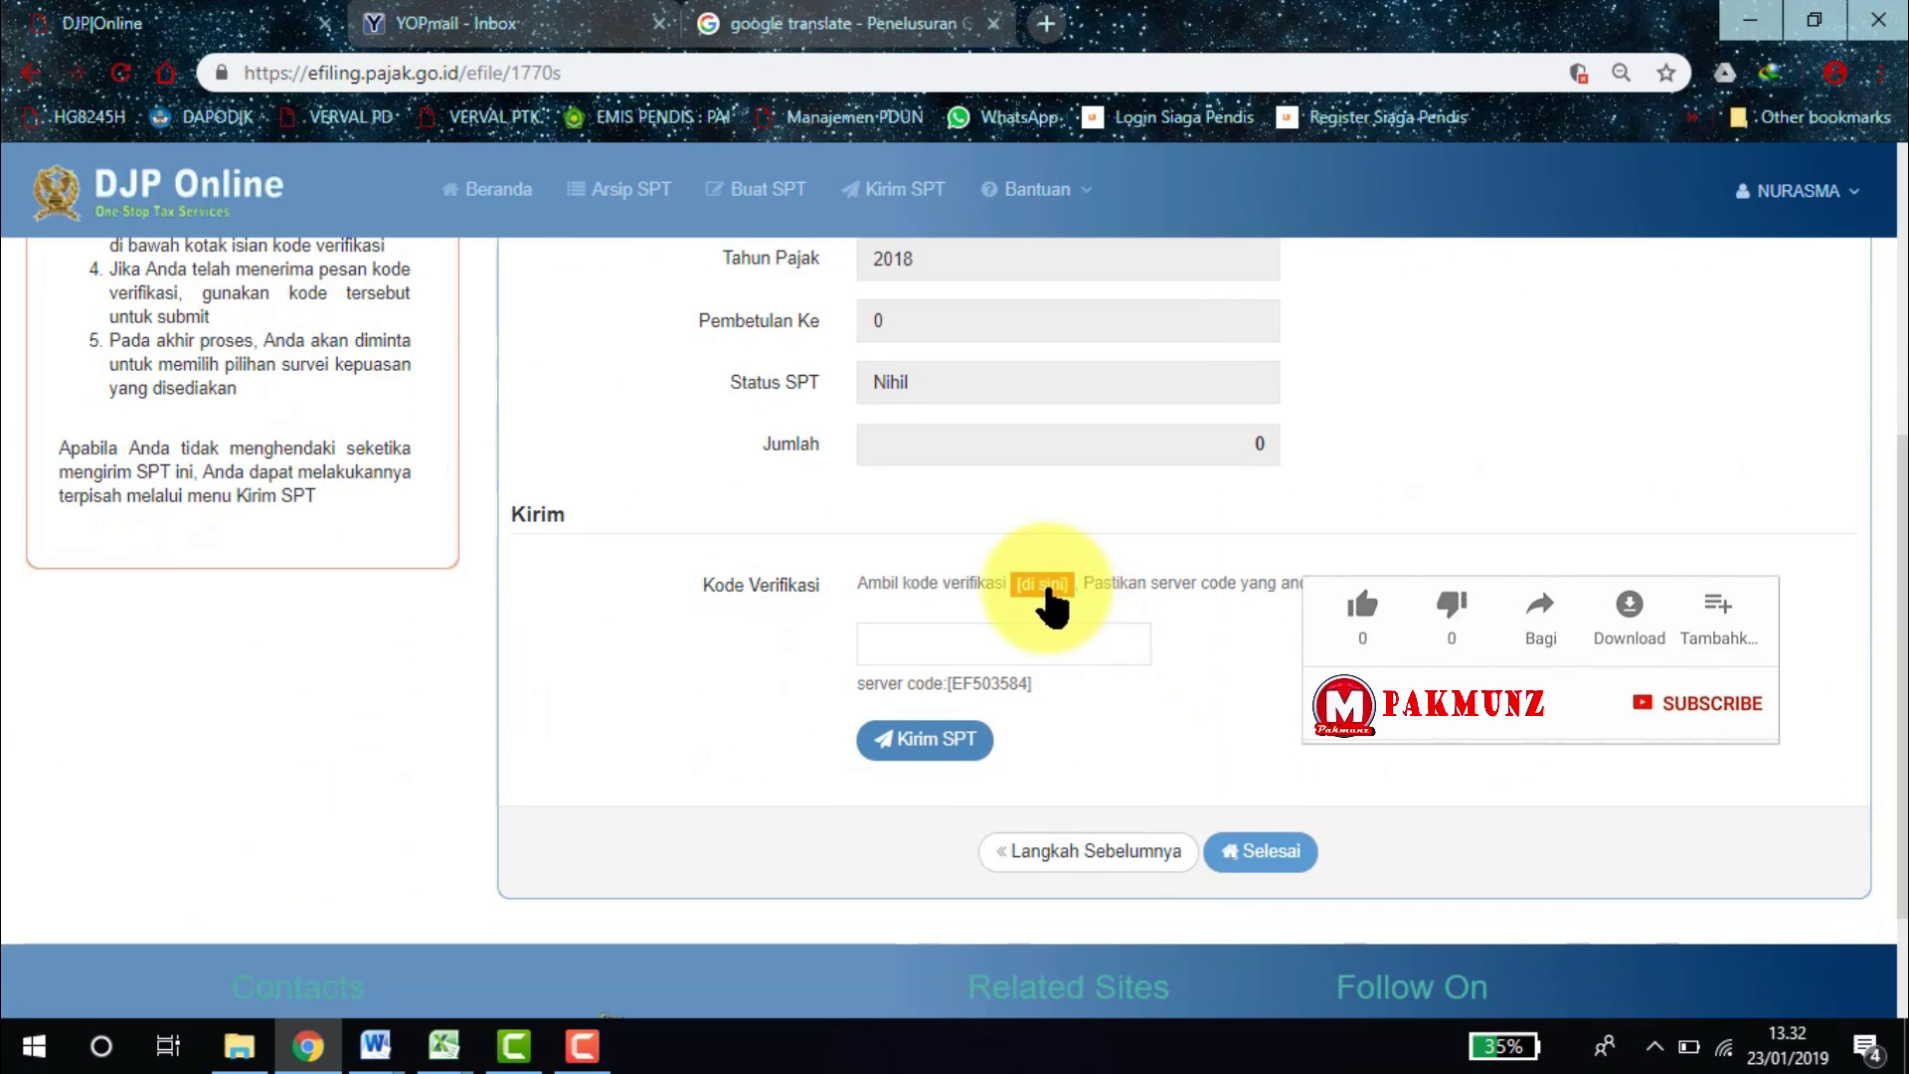
click(447, 25)
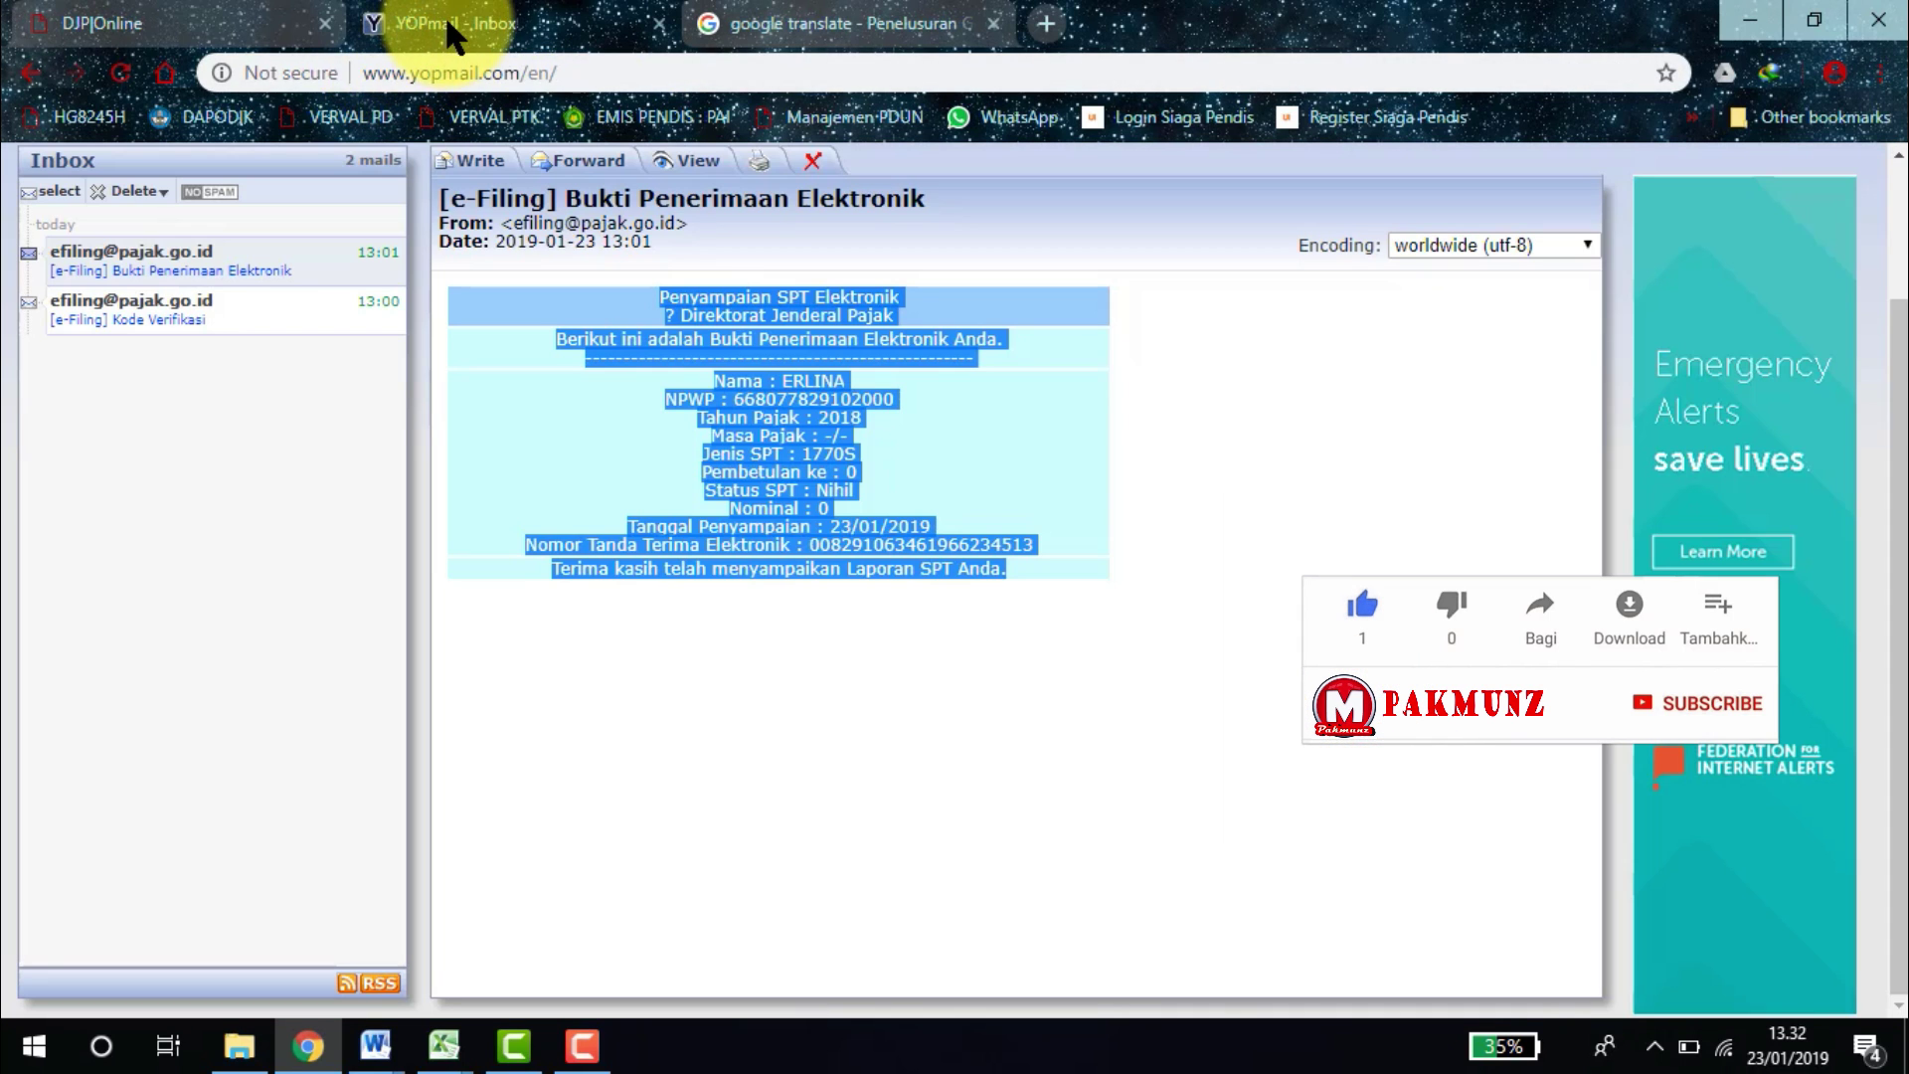
scroll(1897, 428, up, 3)
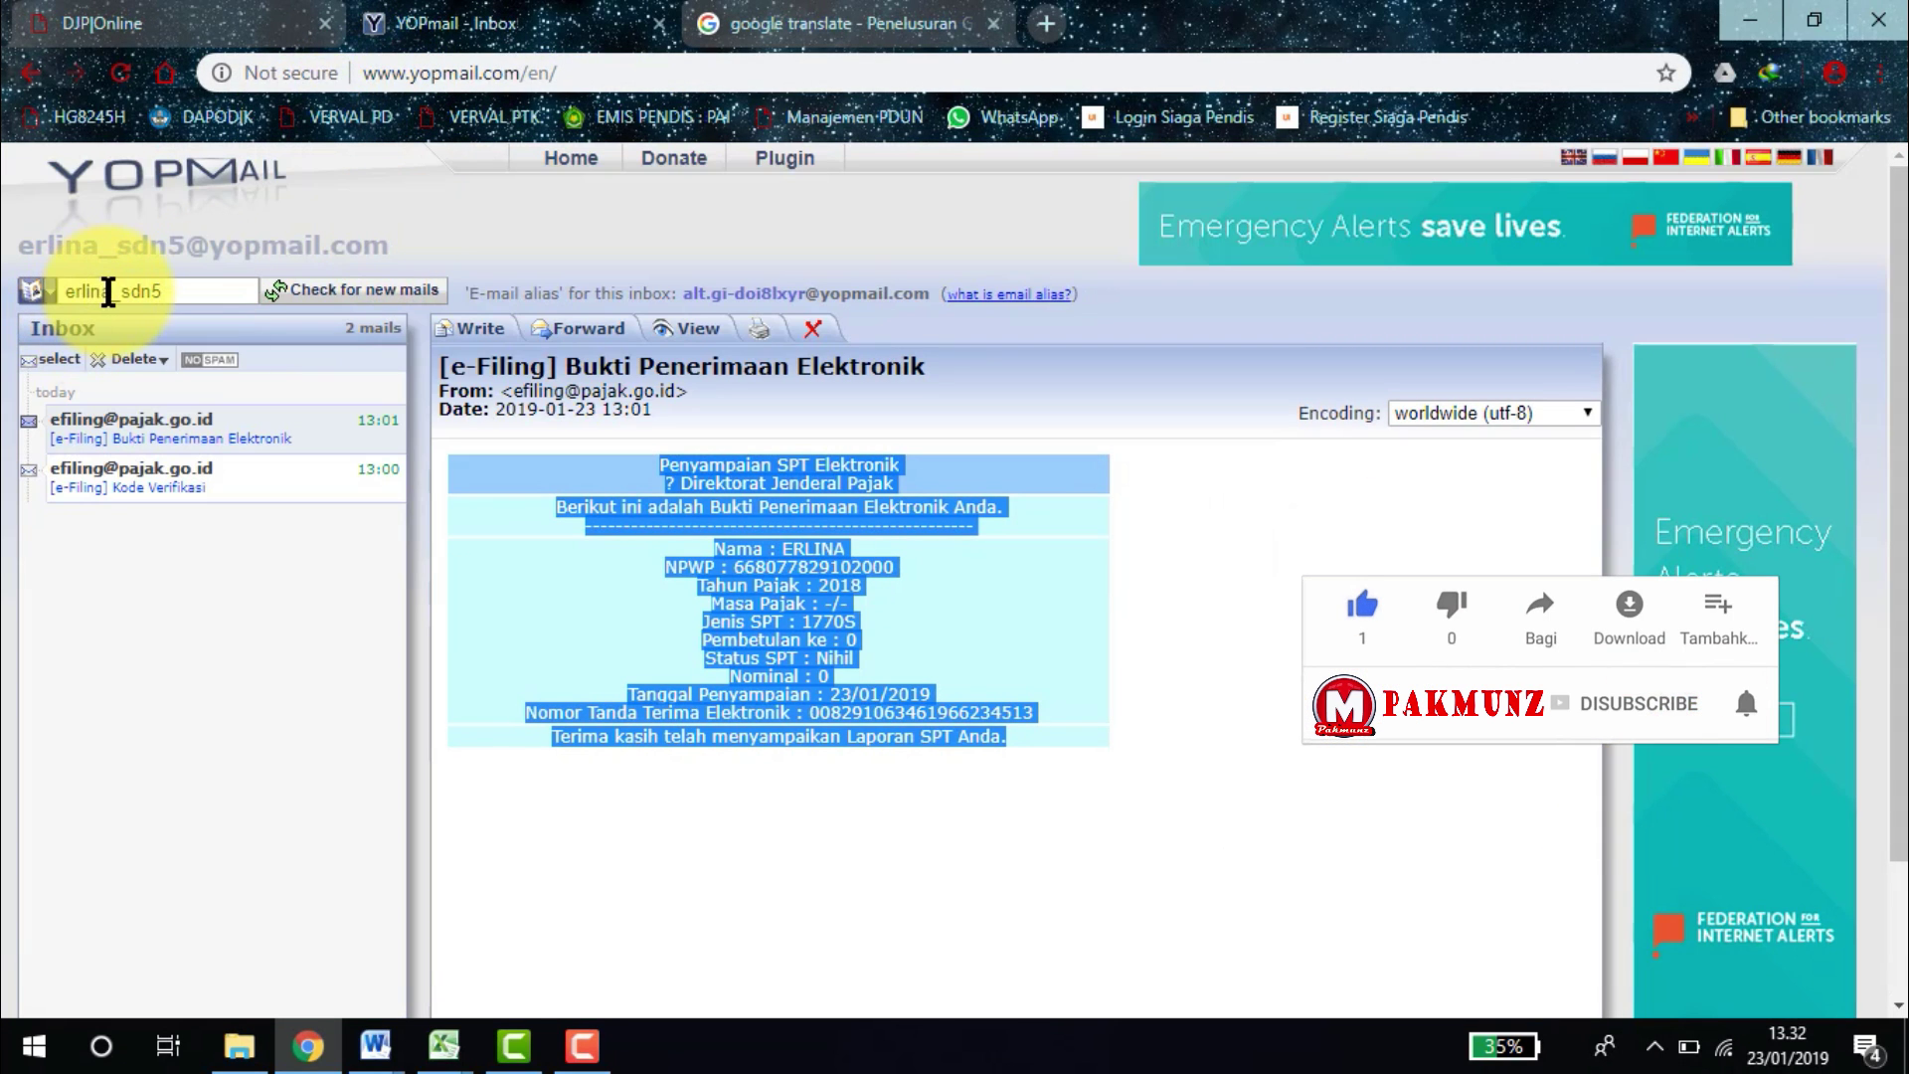
drag(110, 291, 51, 290)
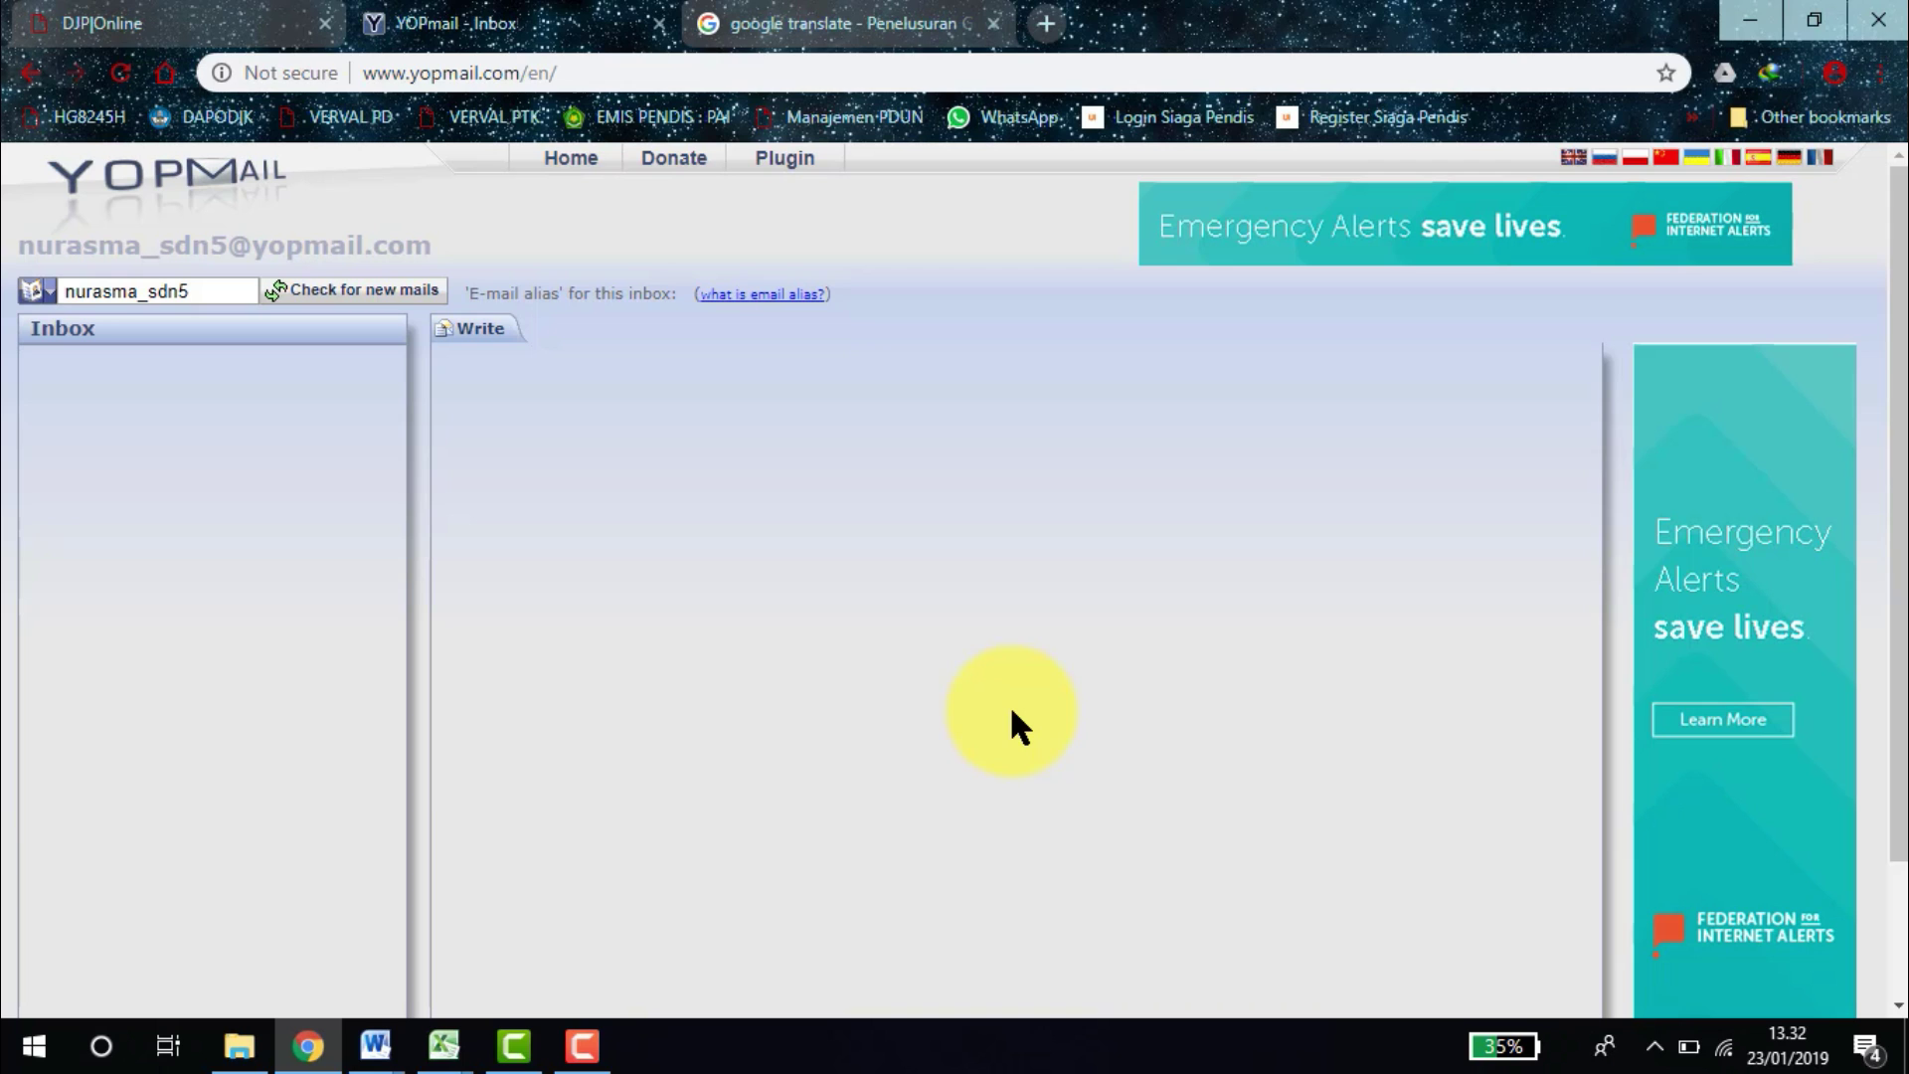
Refresh the inbox, open the e-Filing verification code mail, and submit the crosswalk captcha images.
click(328, 288)
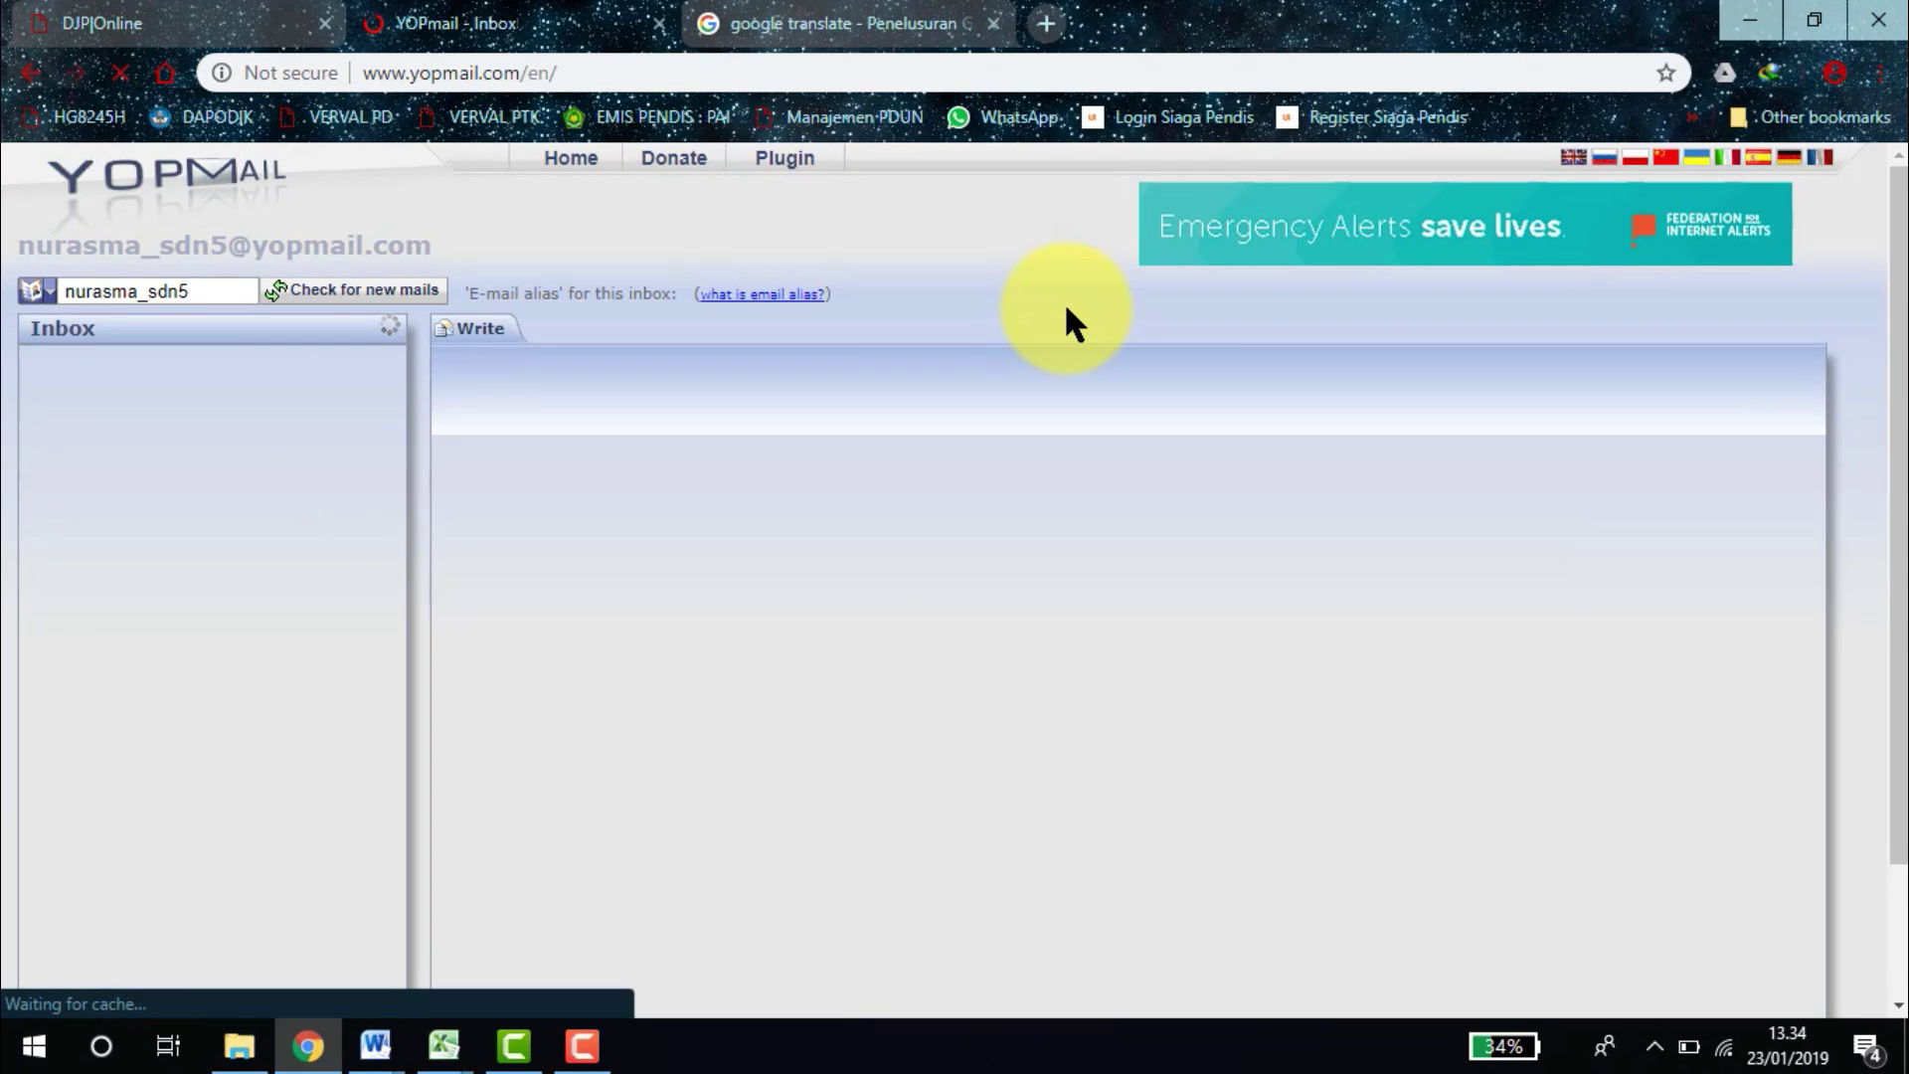
click(175, 428)
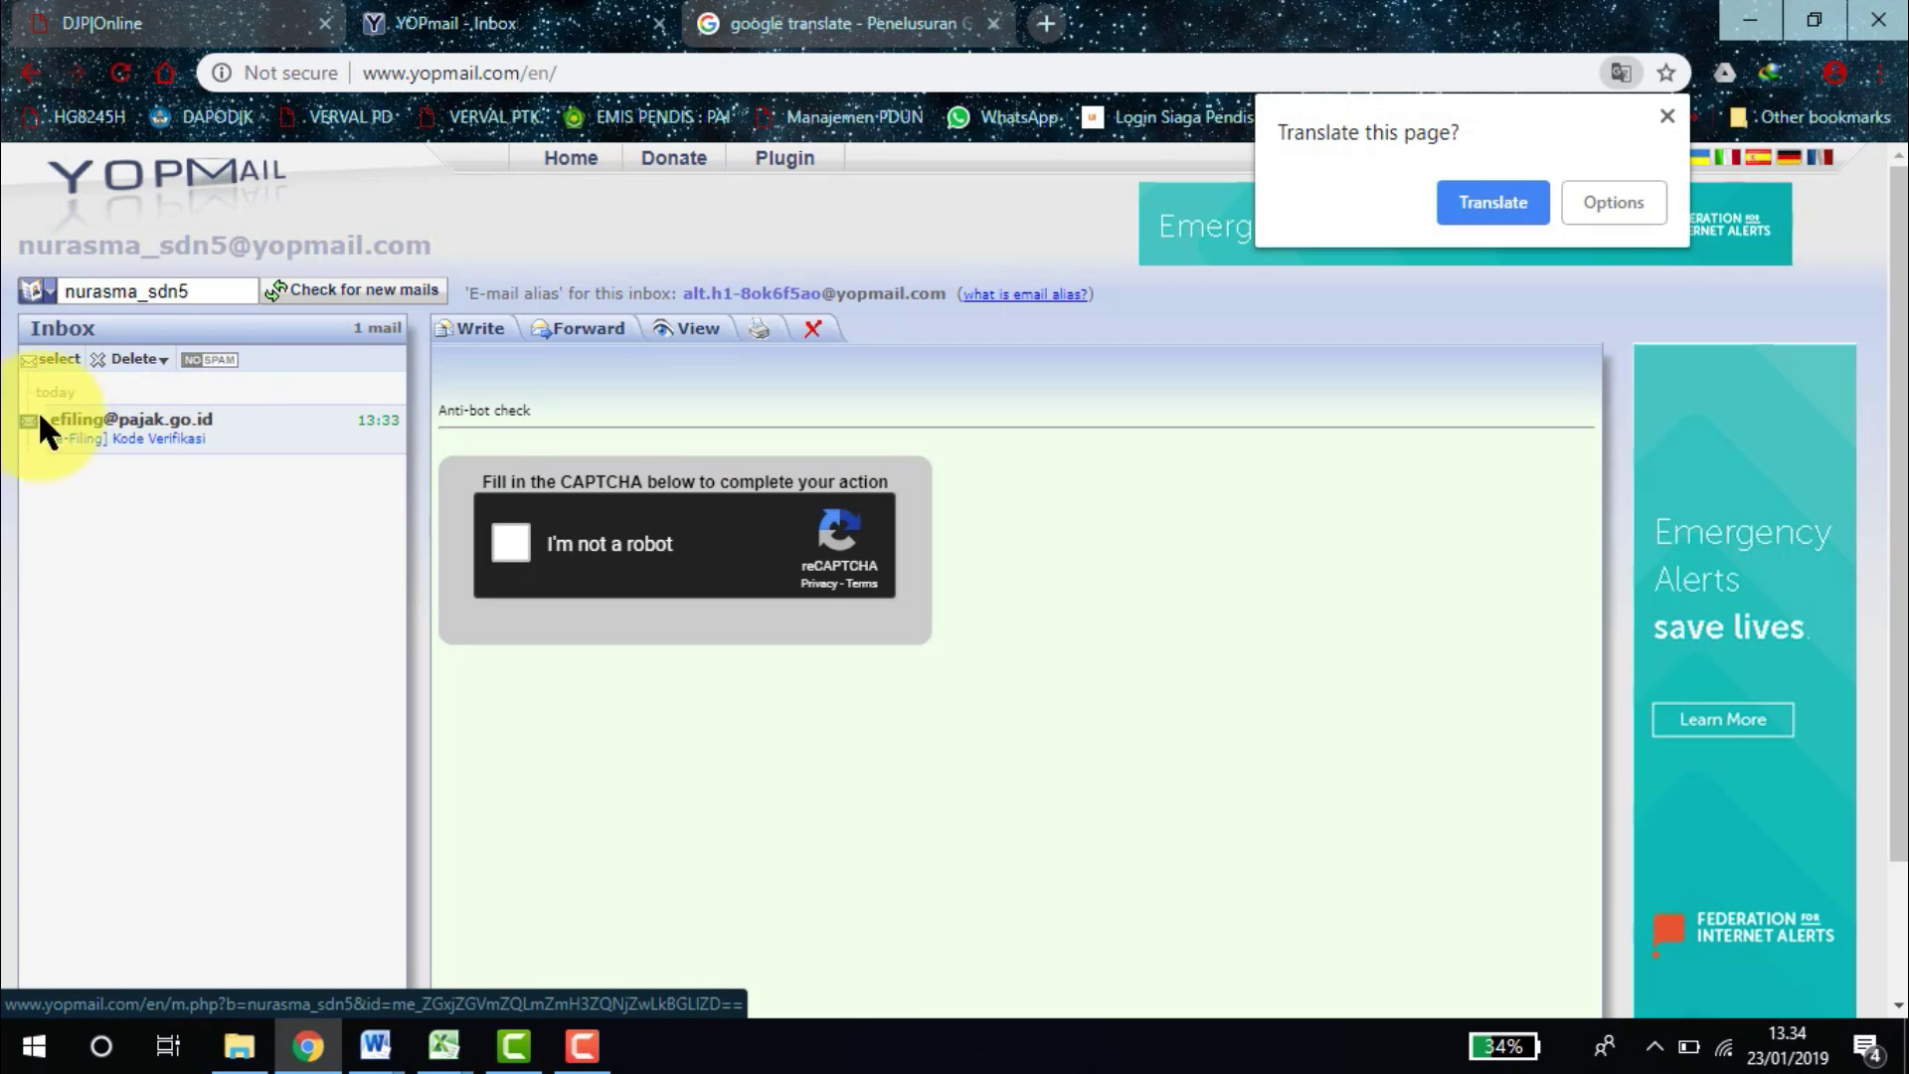
click(521, 535)
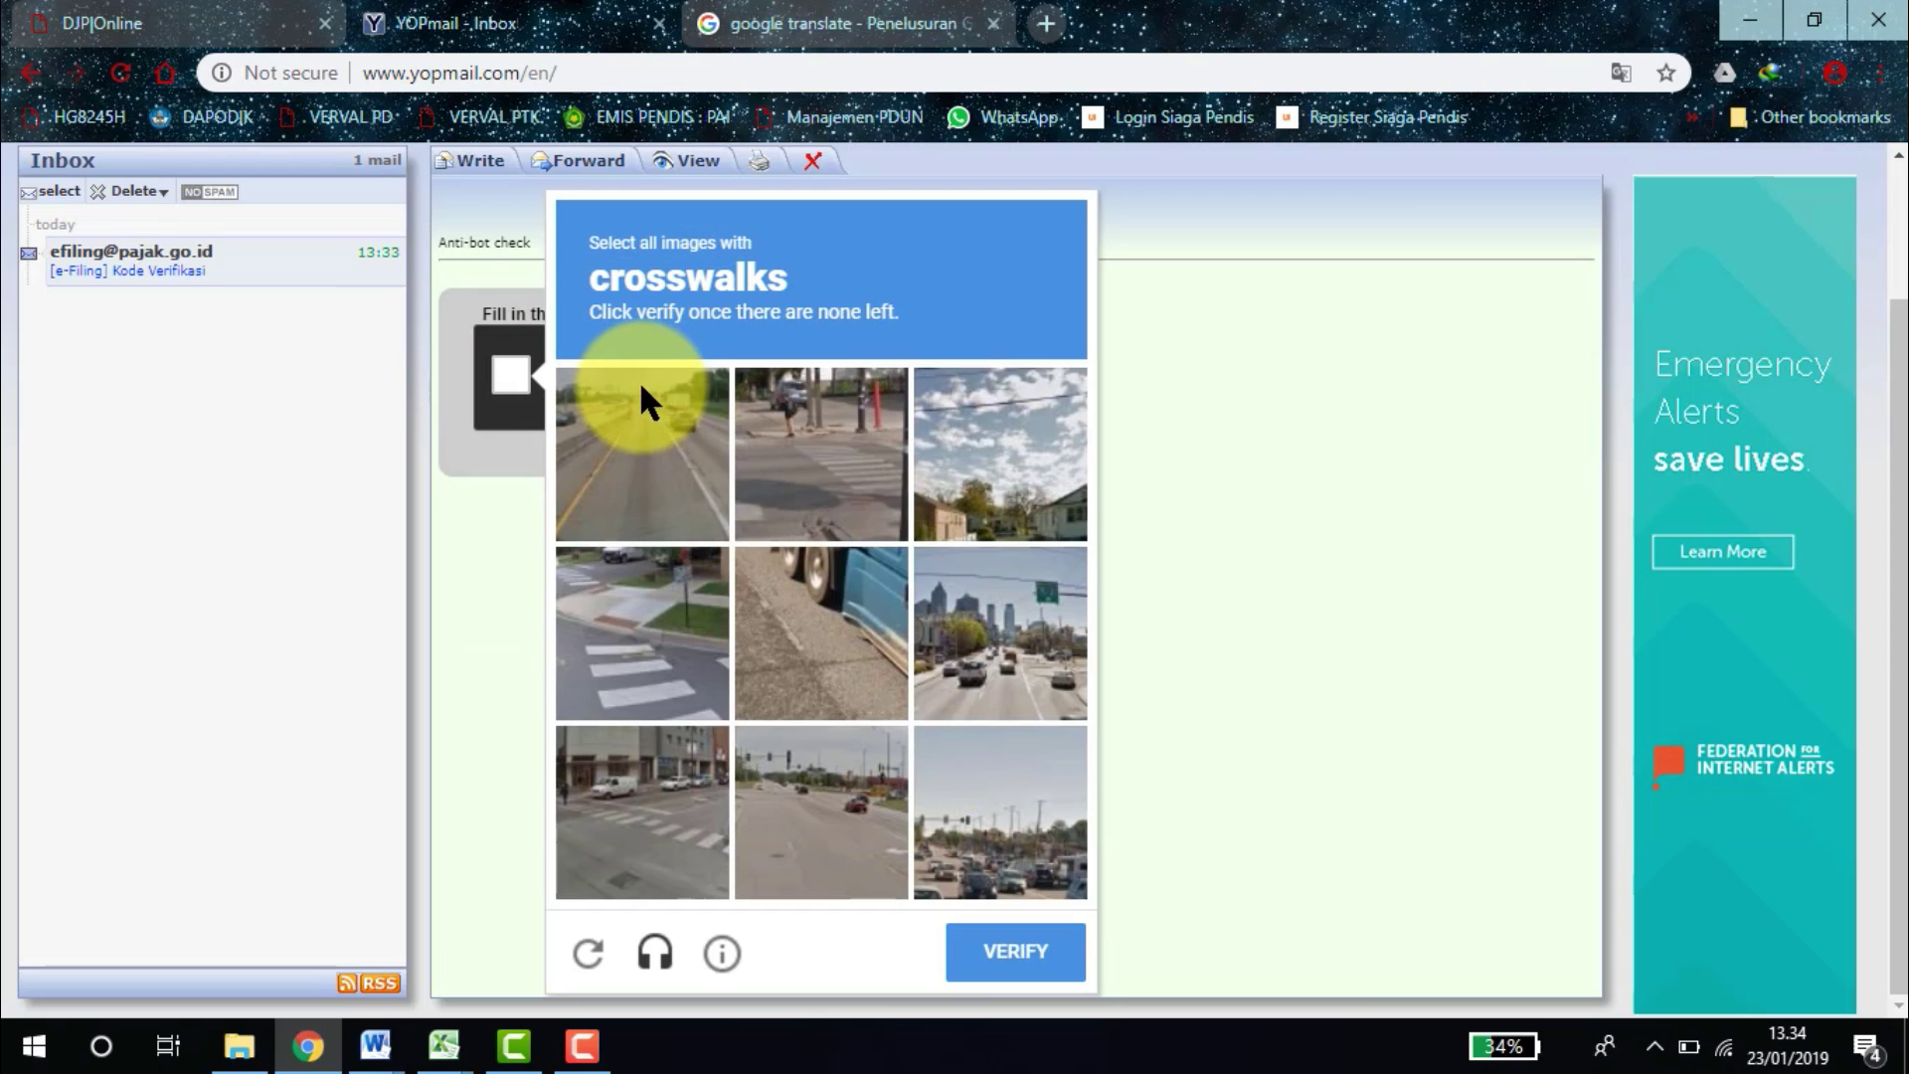
click(660, 427)
click(634, 601)
click(635, 835)
click(879, 410)
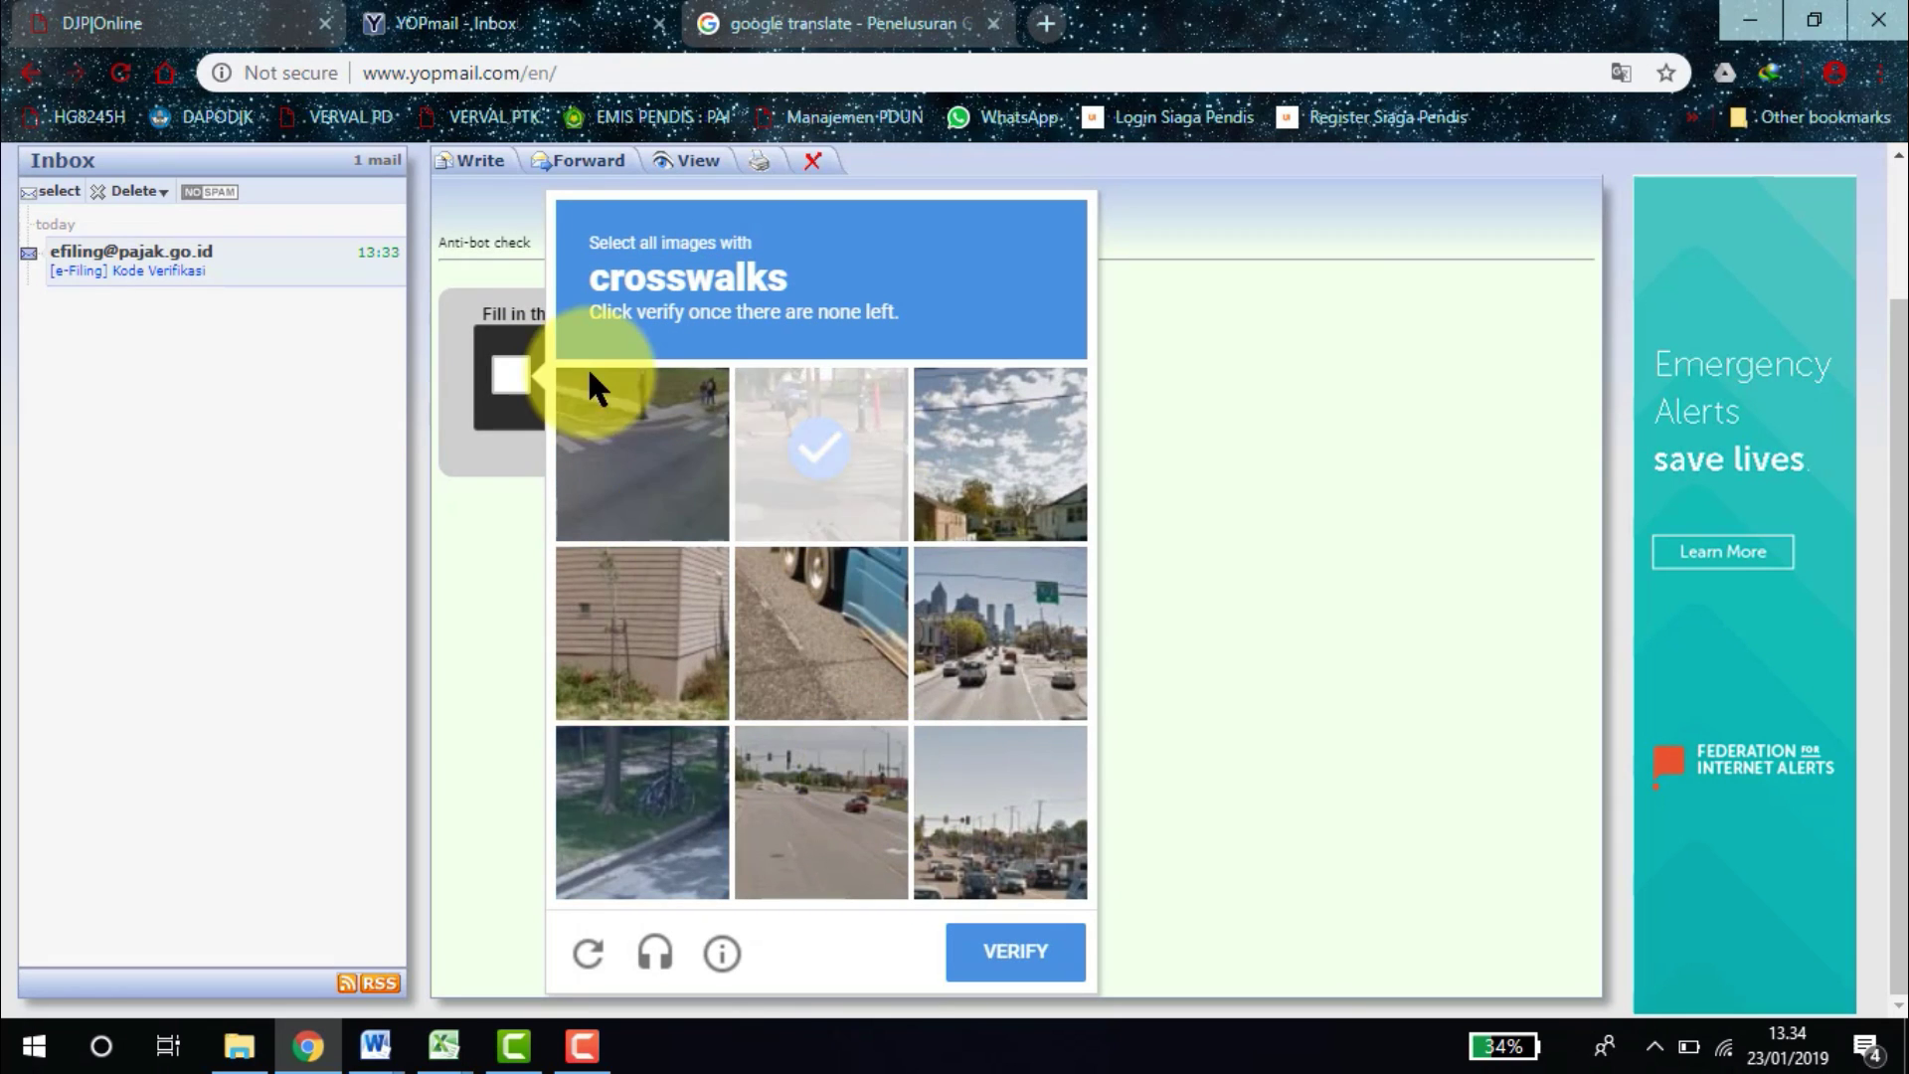
click(623, 437)
click(1022, 956)
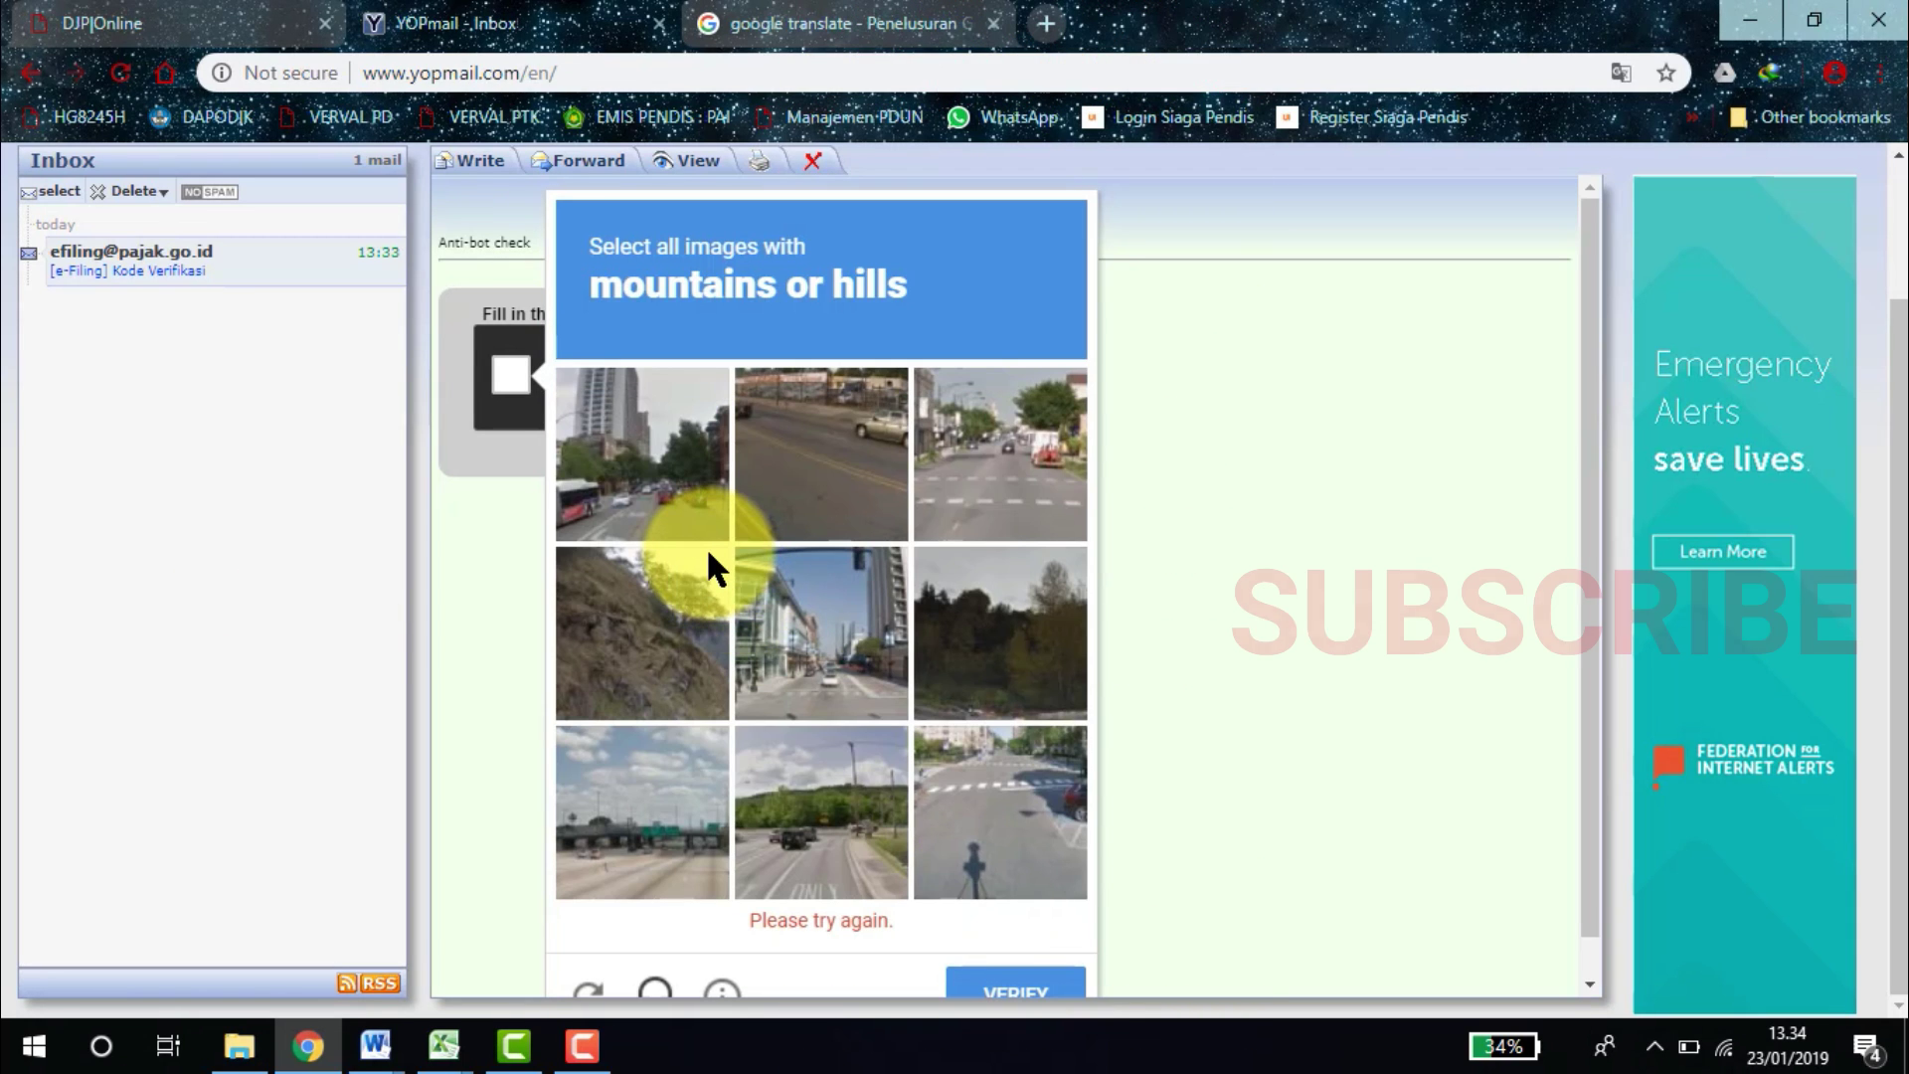
Select all the hill images and submit the second captcha challenge.
click(650, 601)
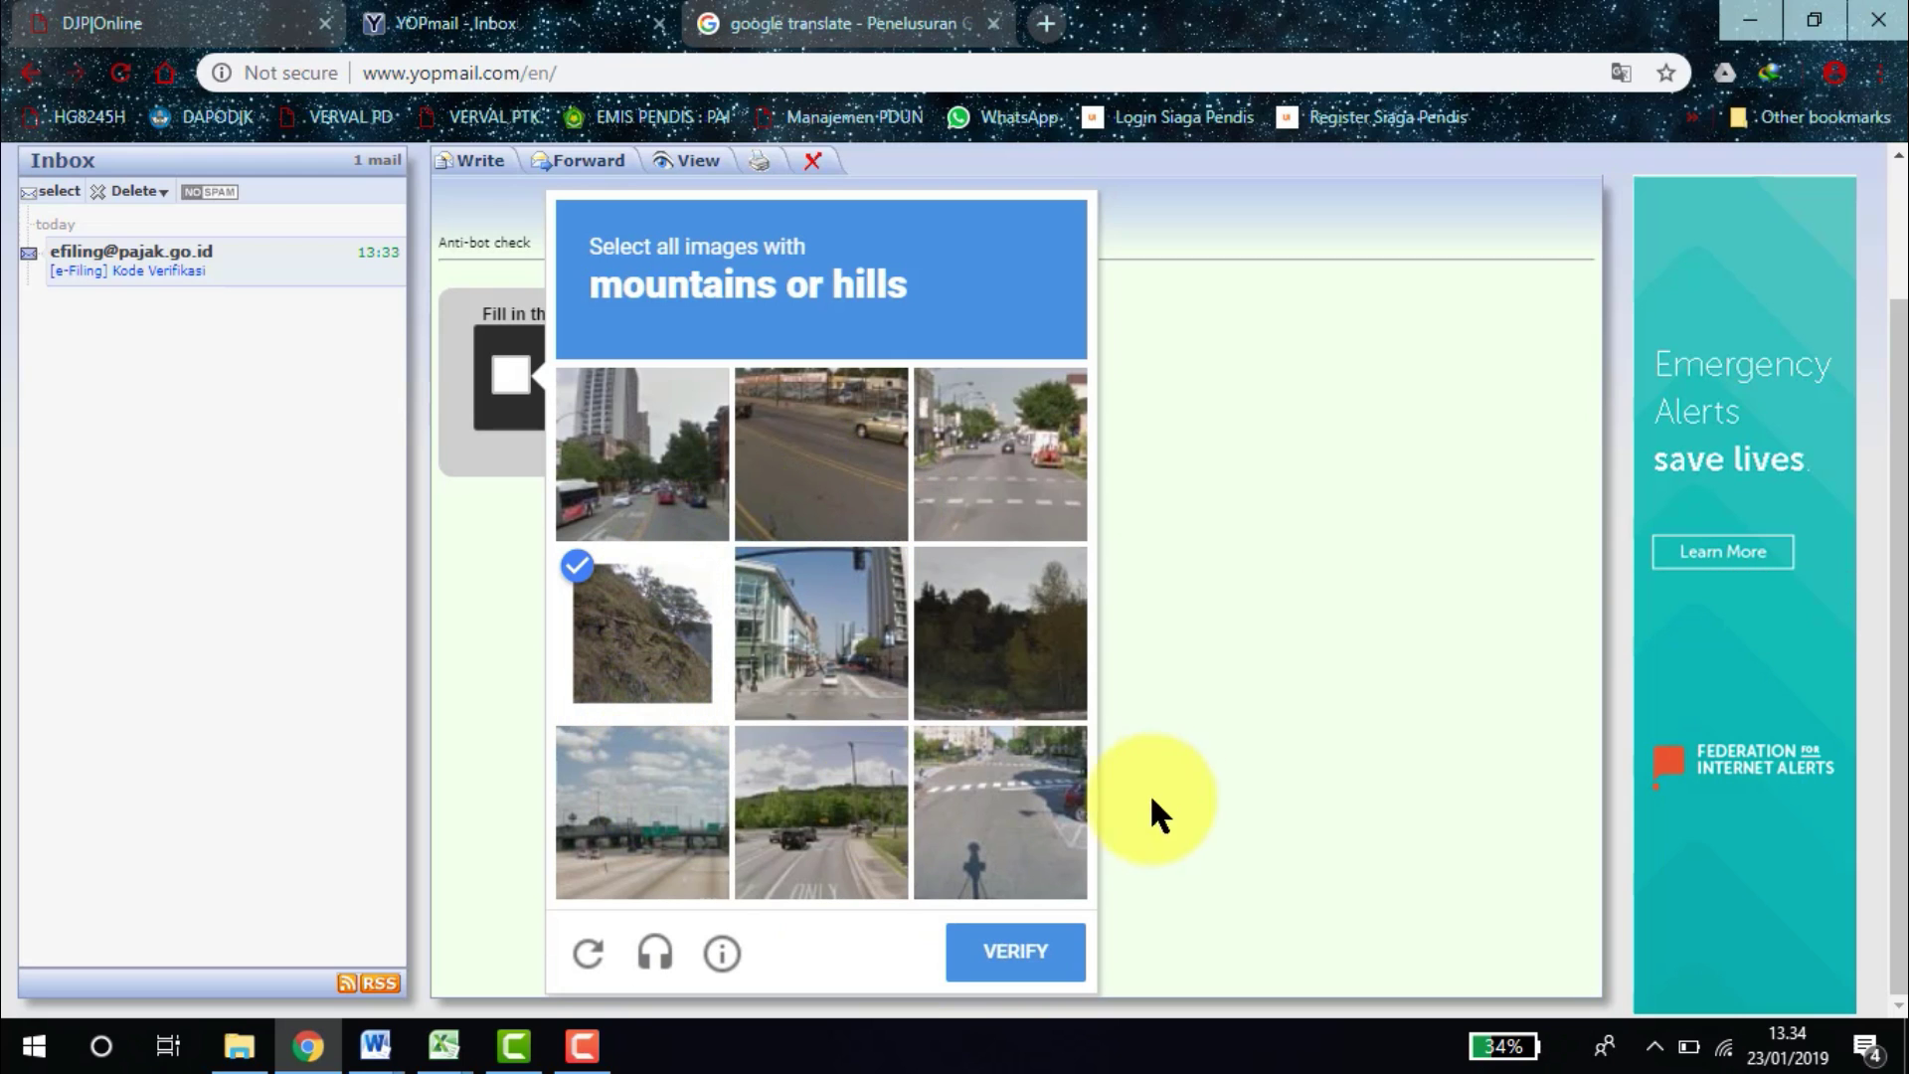
click(962, 611)
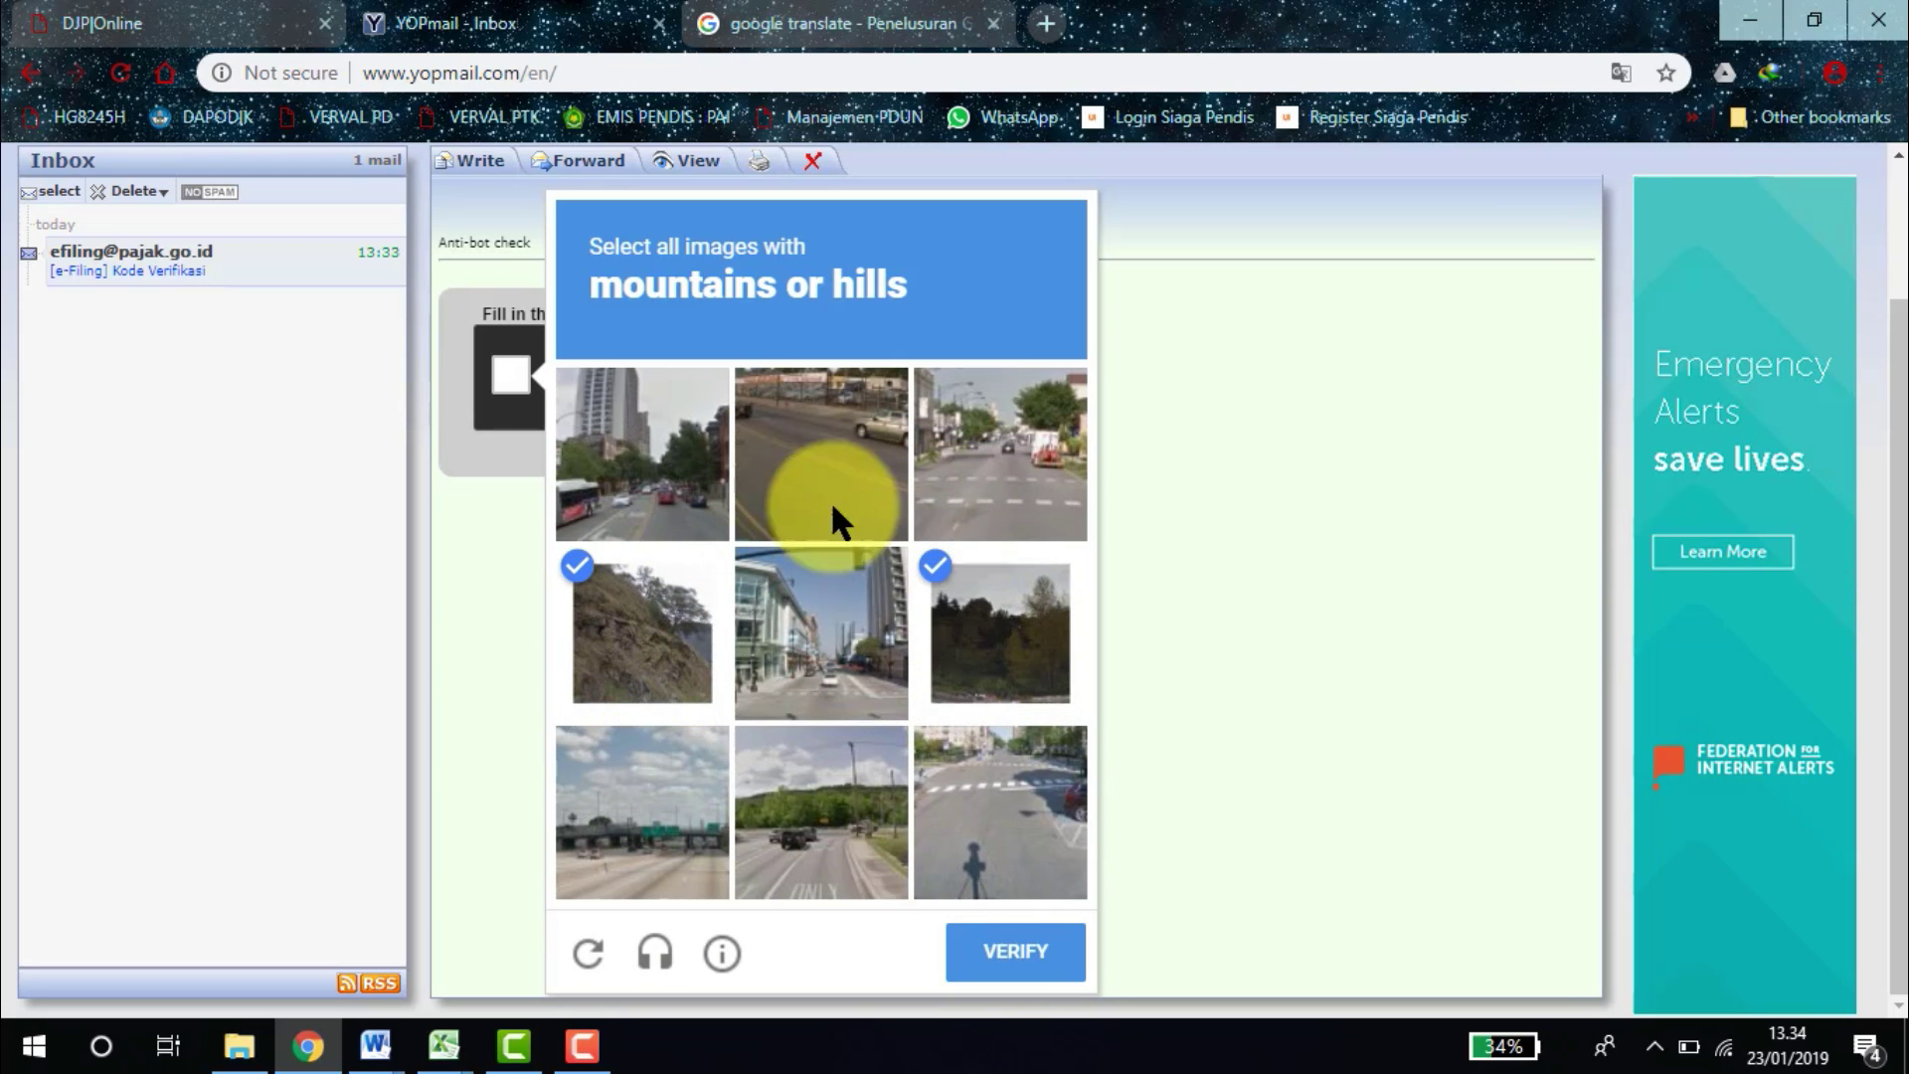
click(791, 468)
click(797, 599)
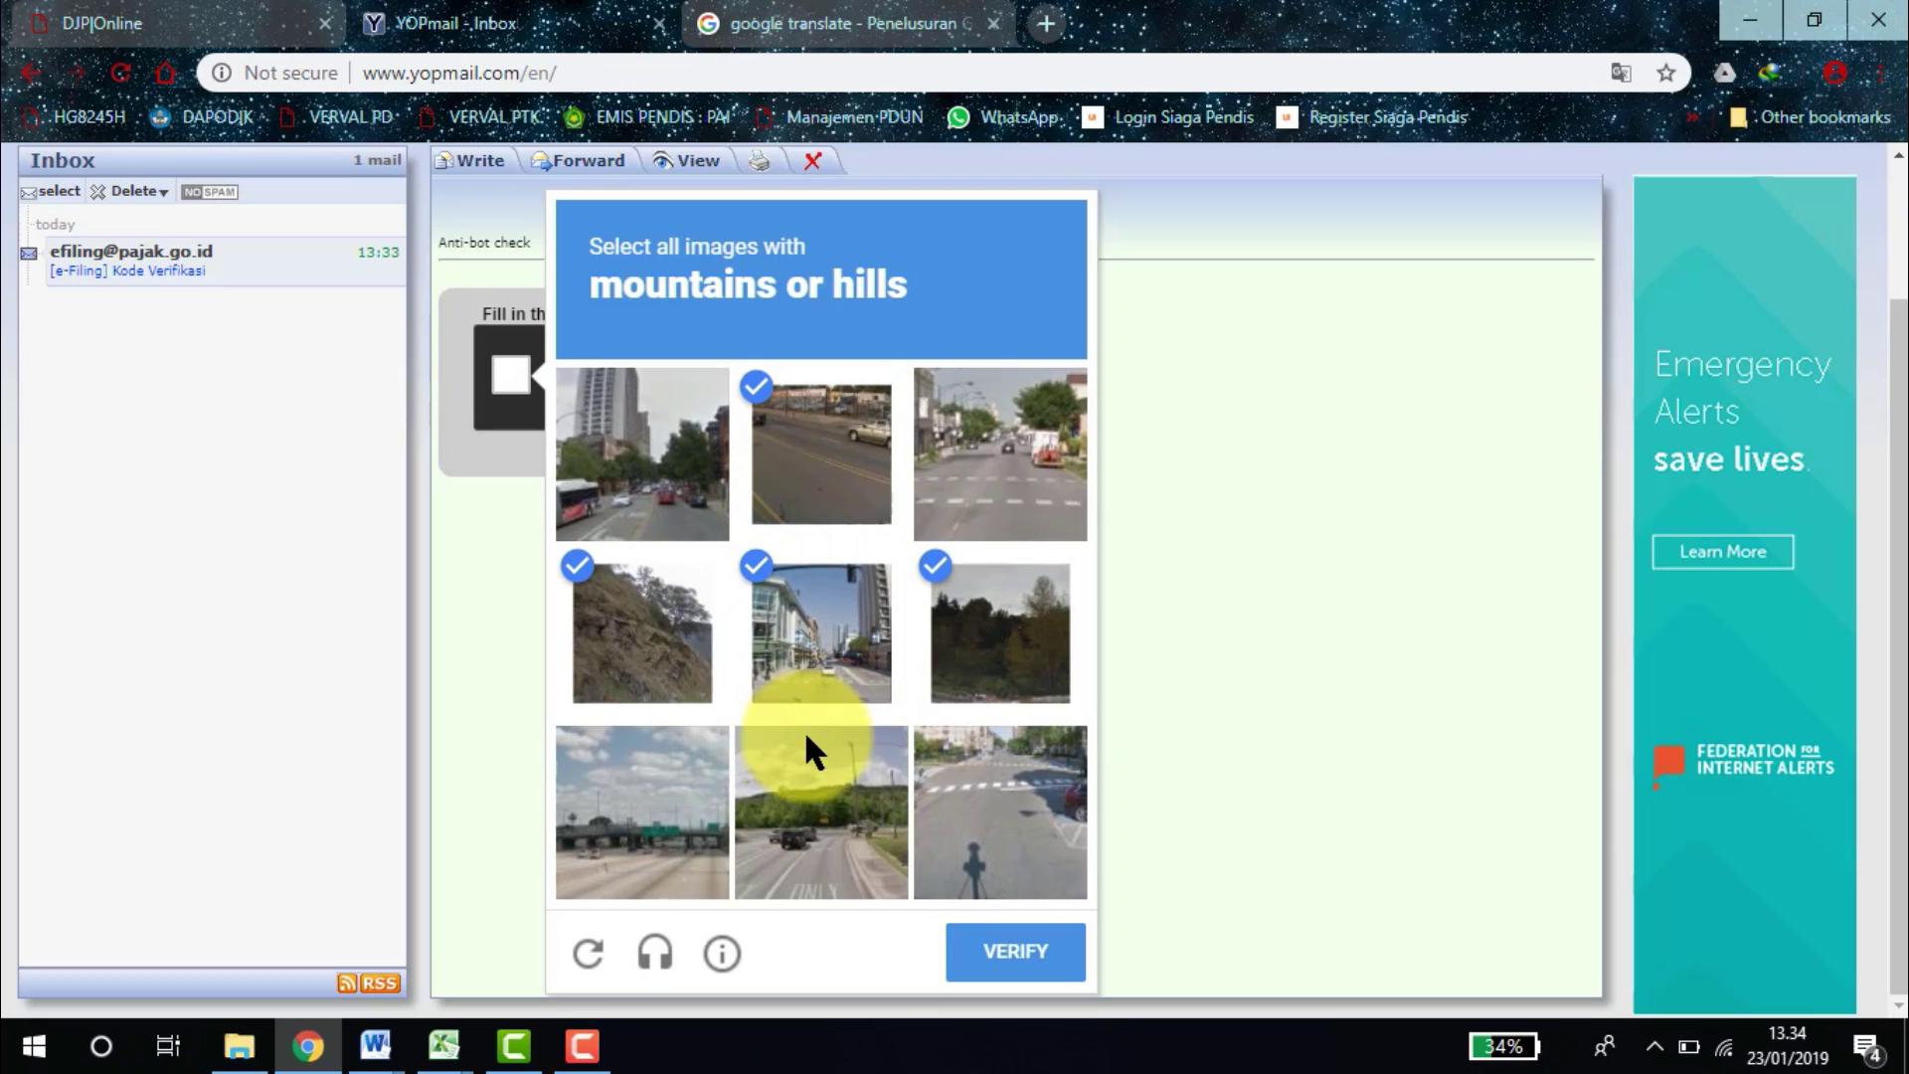
click(803, 780)
click(701, 810)
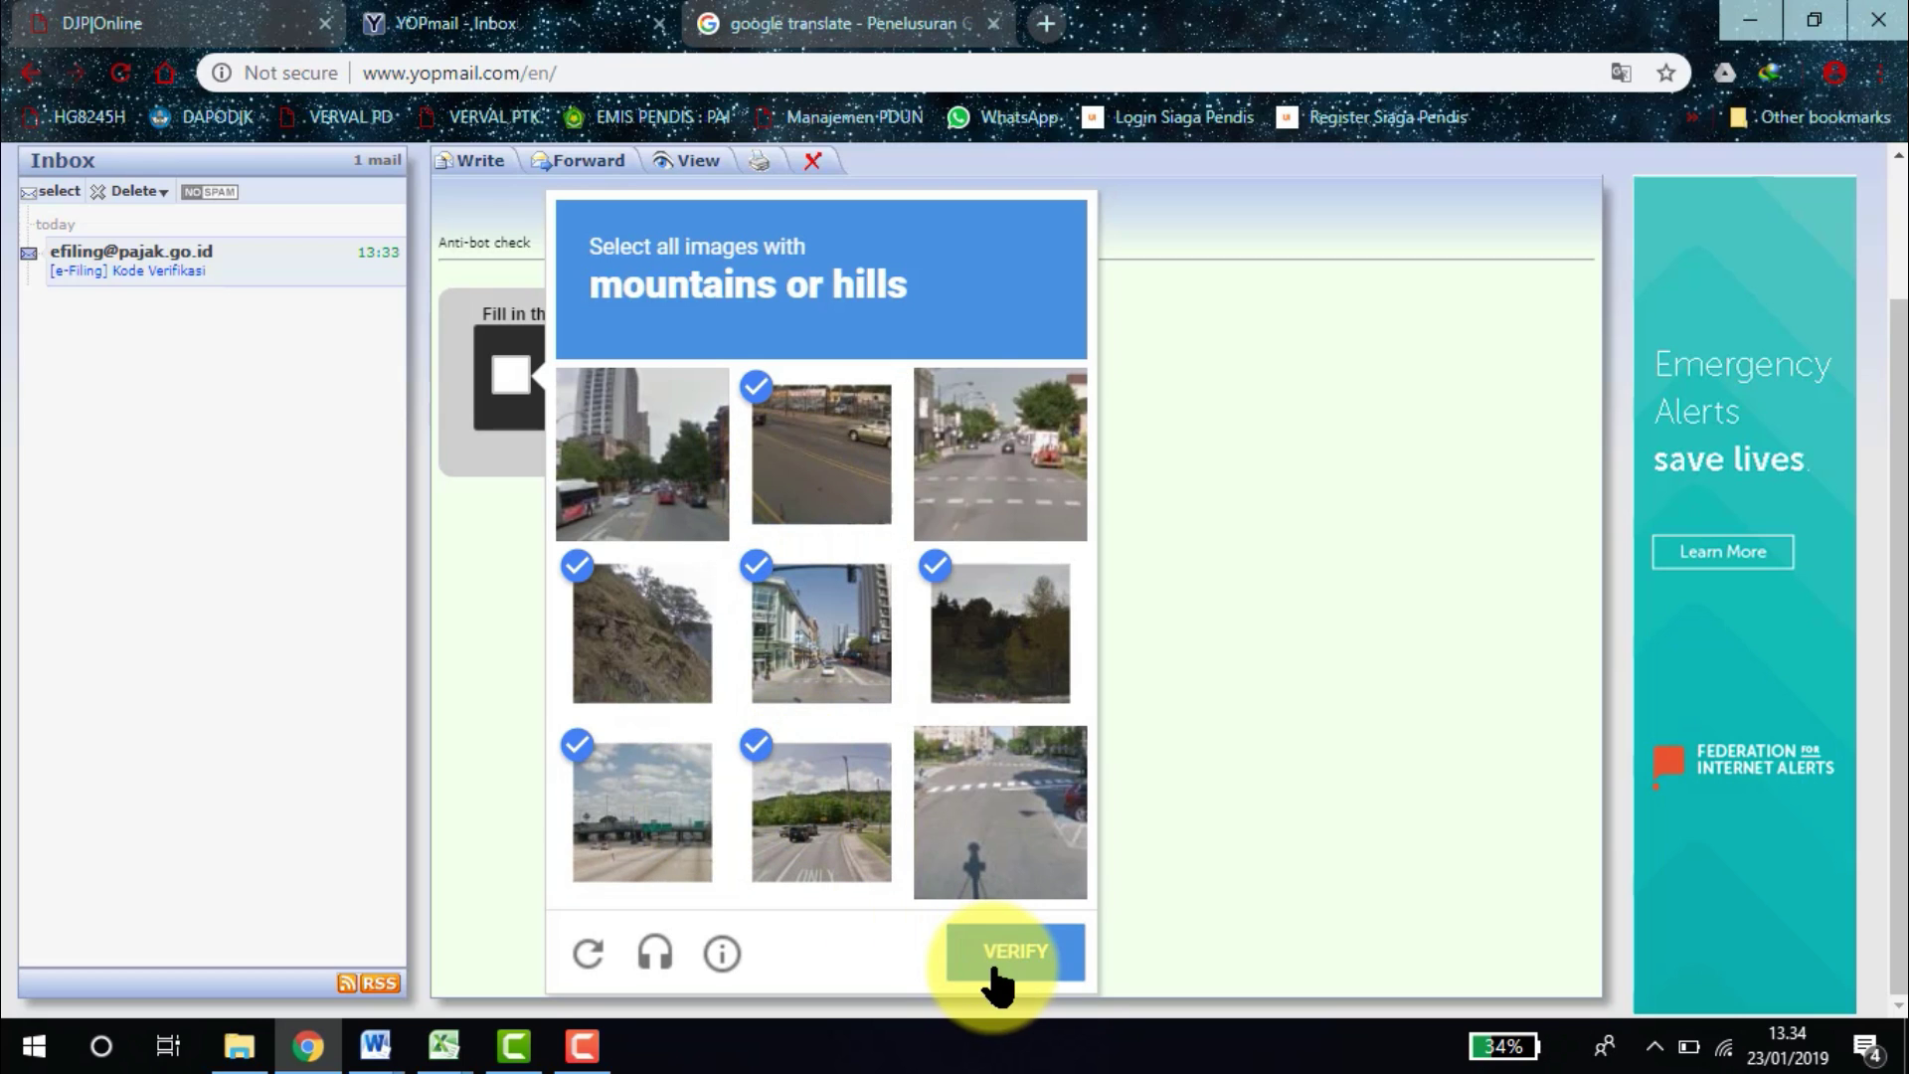
click(997, 980)
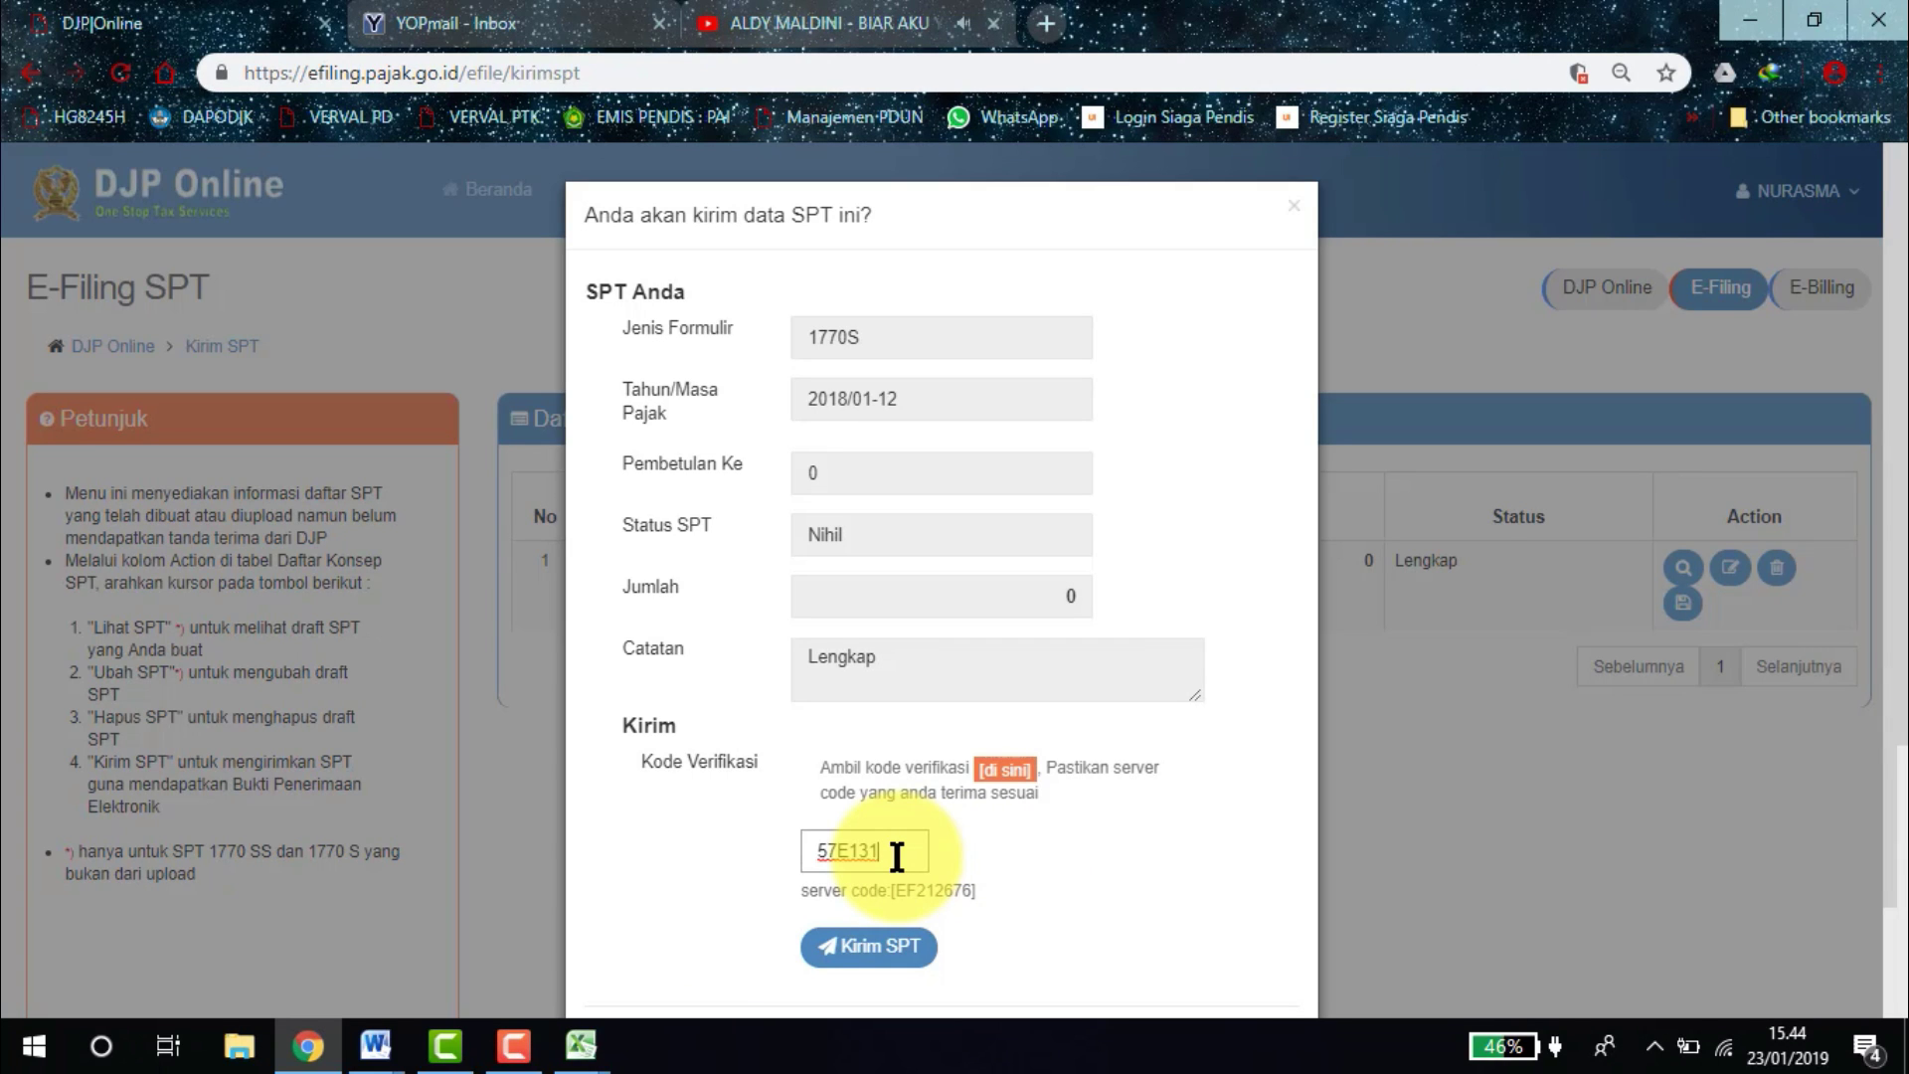
Send the SPT with the verification code, close the PTKP notice, and answer Puas.
click(886, 952)
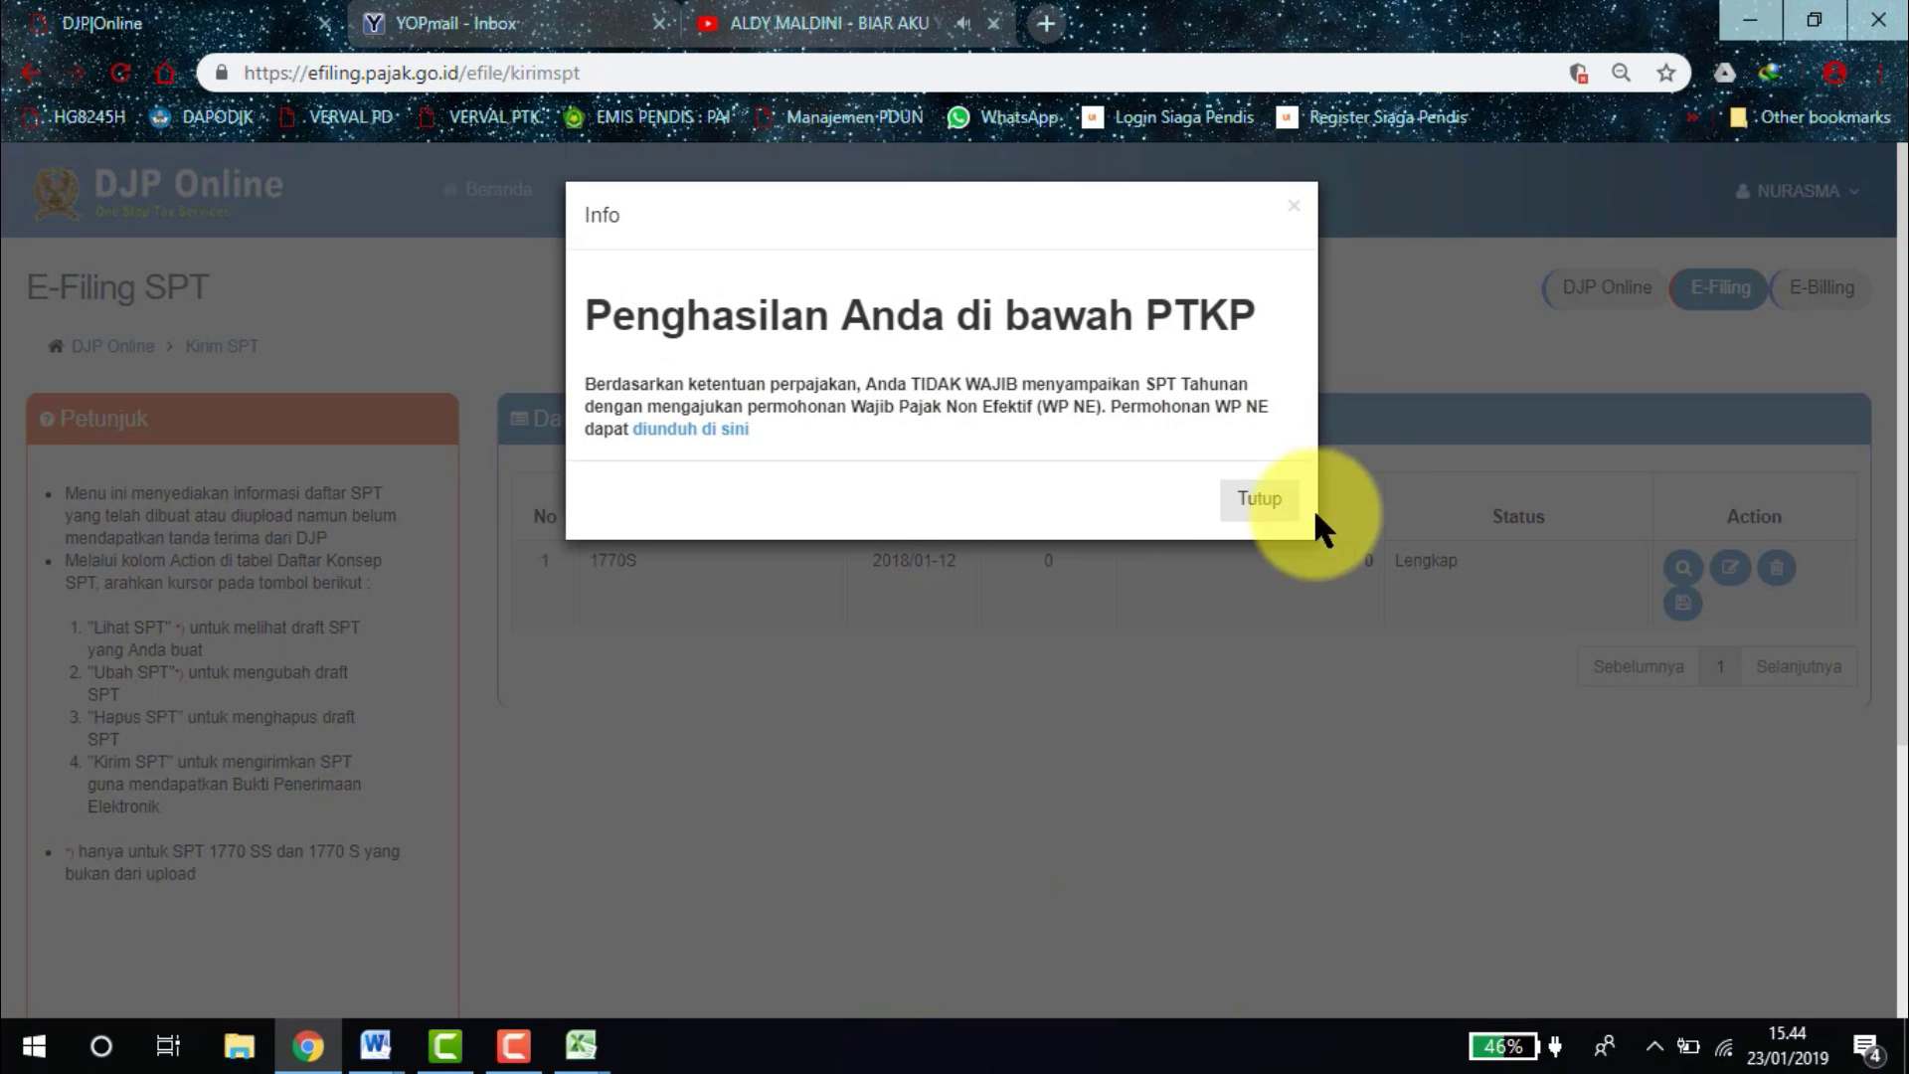
click(1261, 502)
click(863, 438)
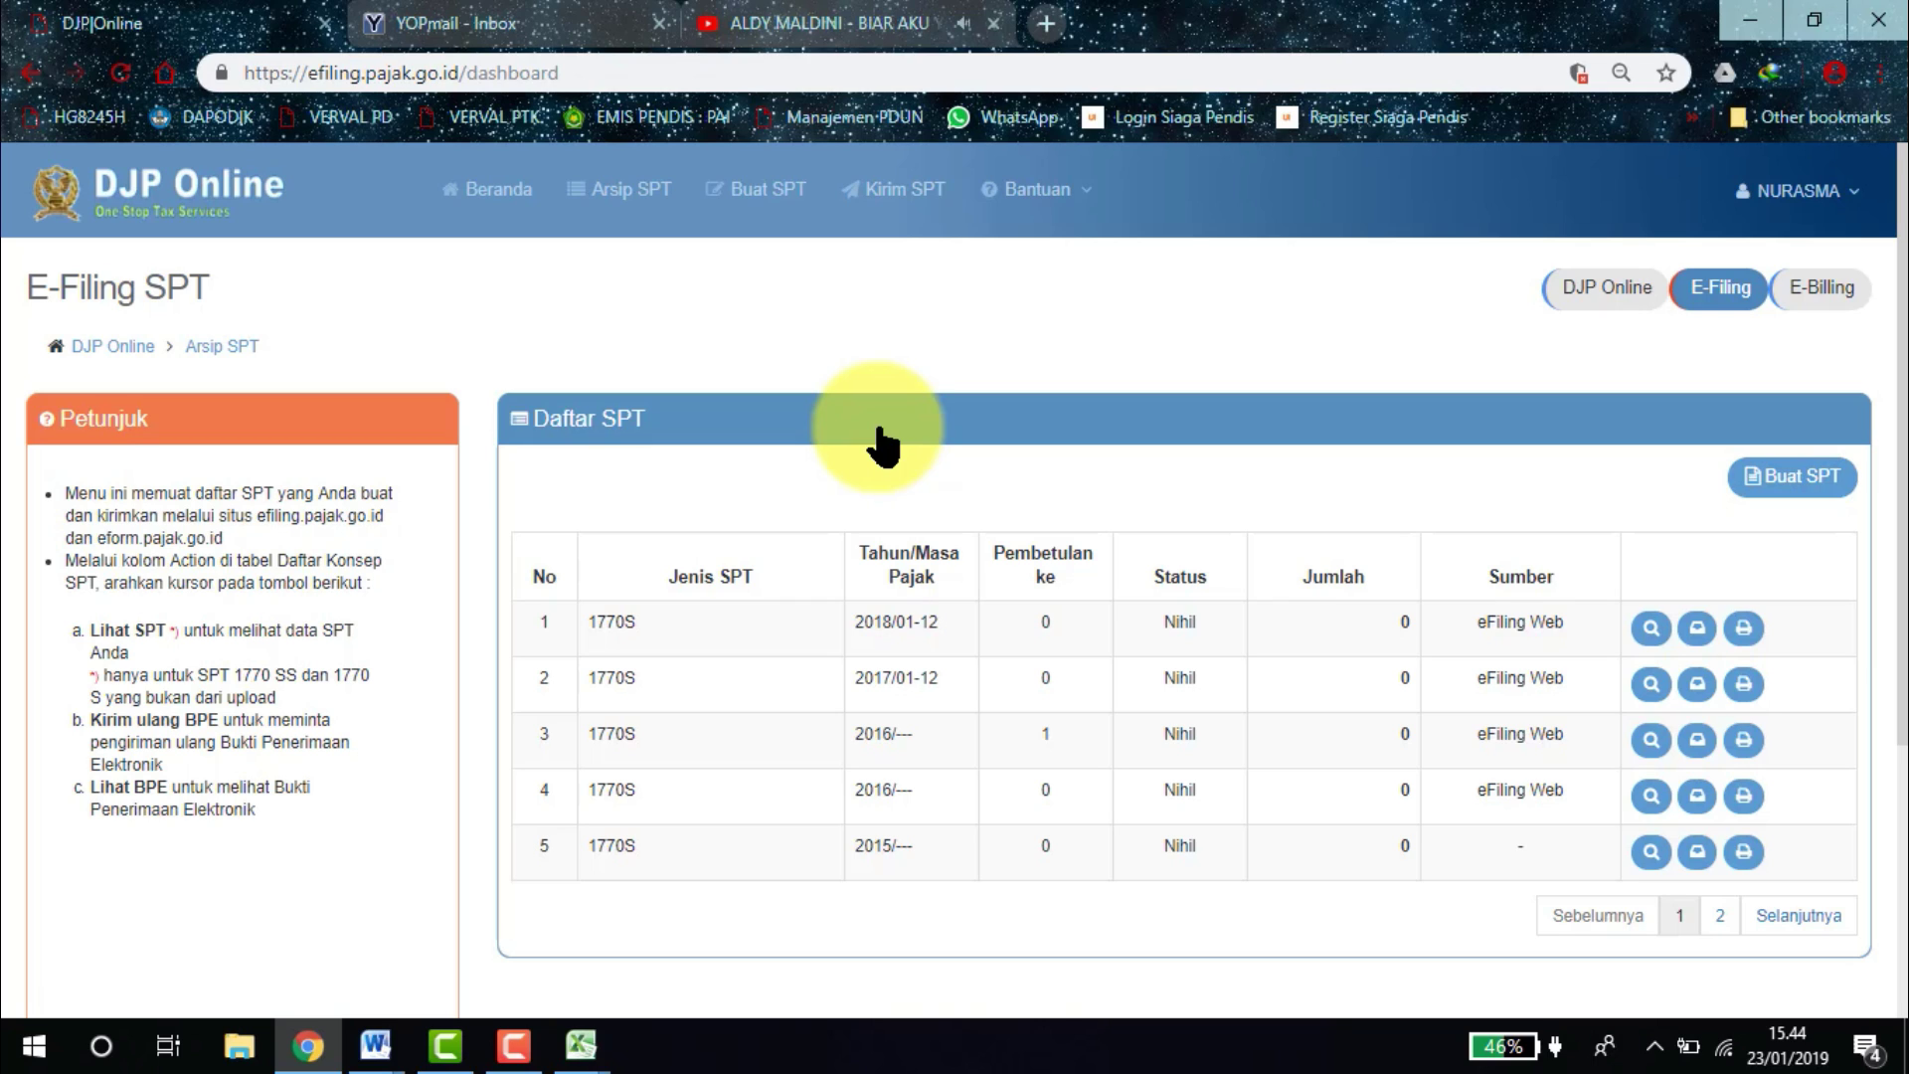
Refresh YOPmail, open the 15:44 Bukti Penerimaan Elektronik email, and start the reCAPTCHA check.
click(432, 12)
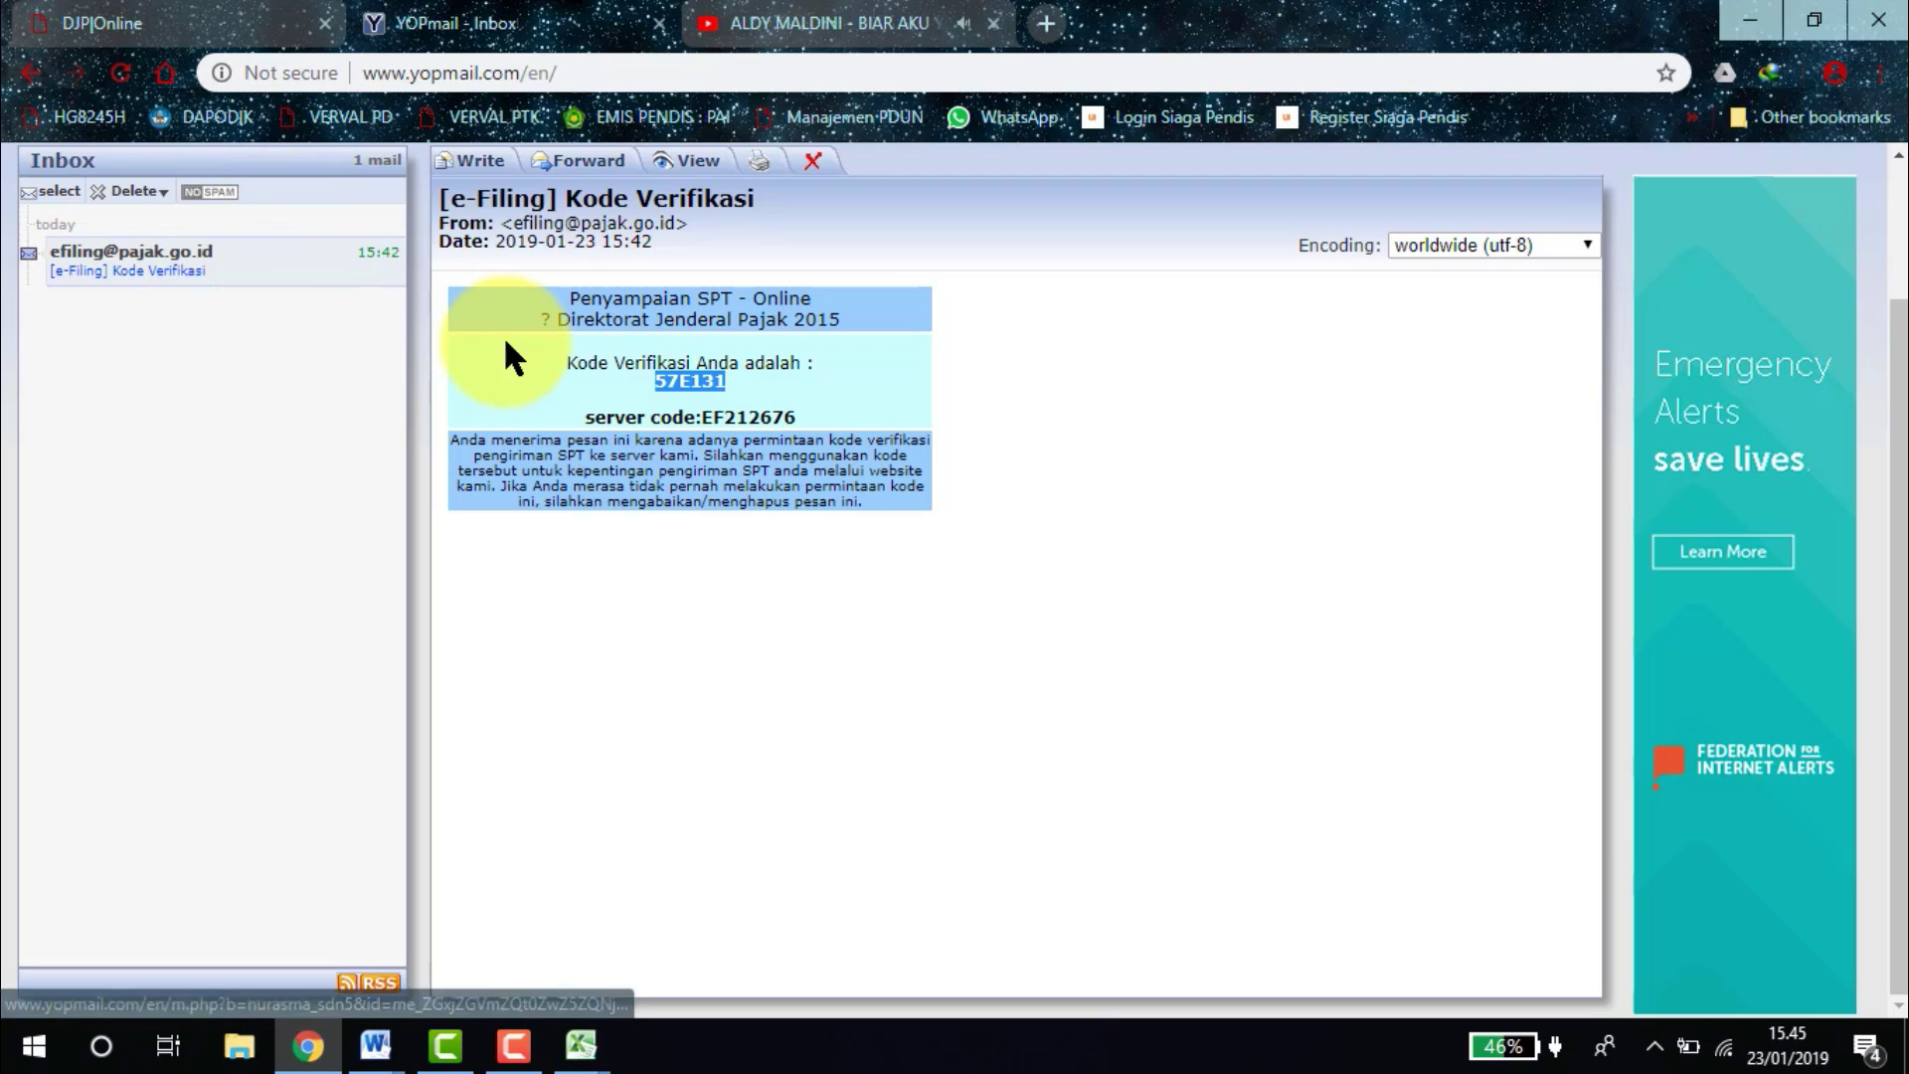
drag(1897, 457, 1897, 319)
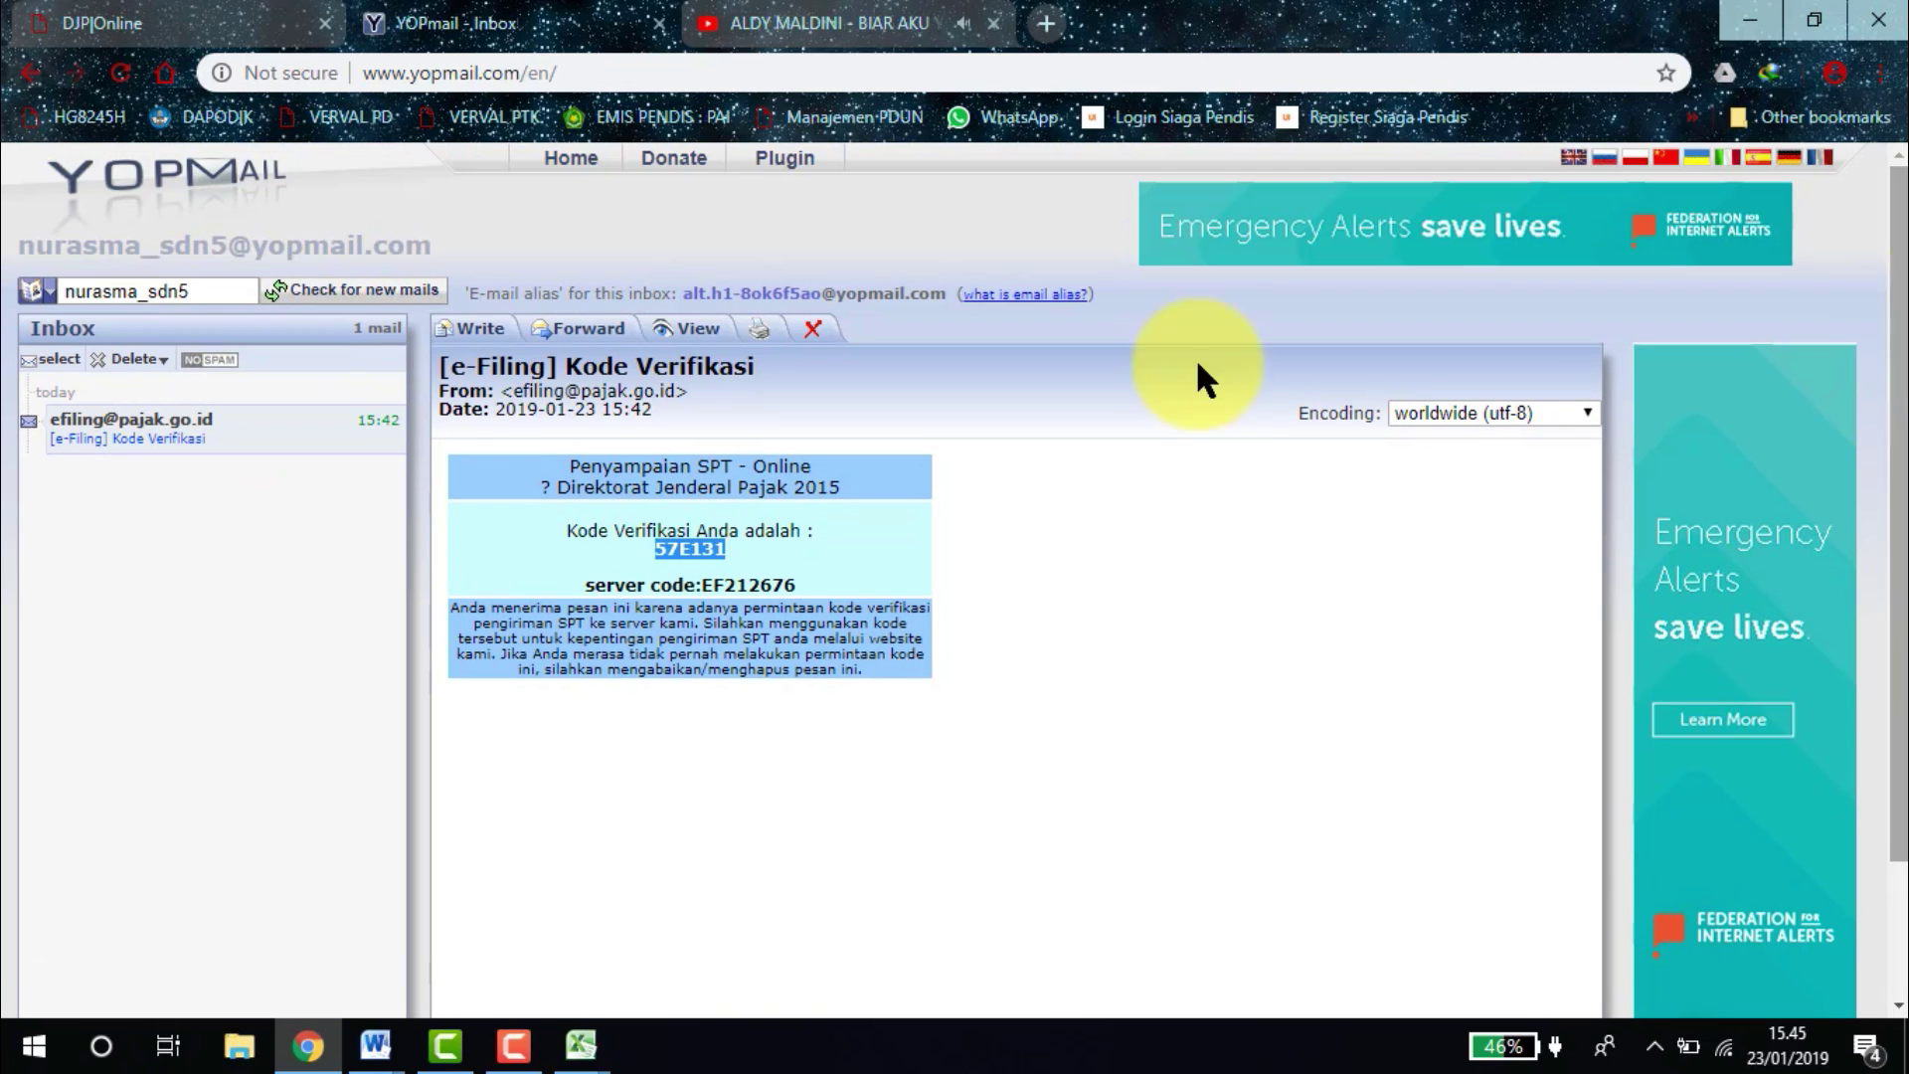
click(387, 290)
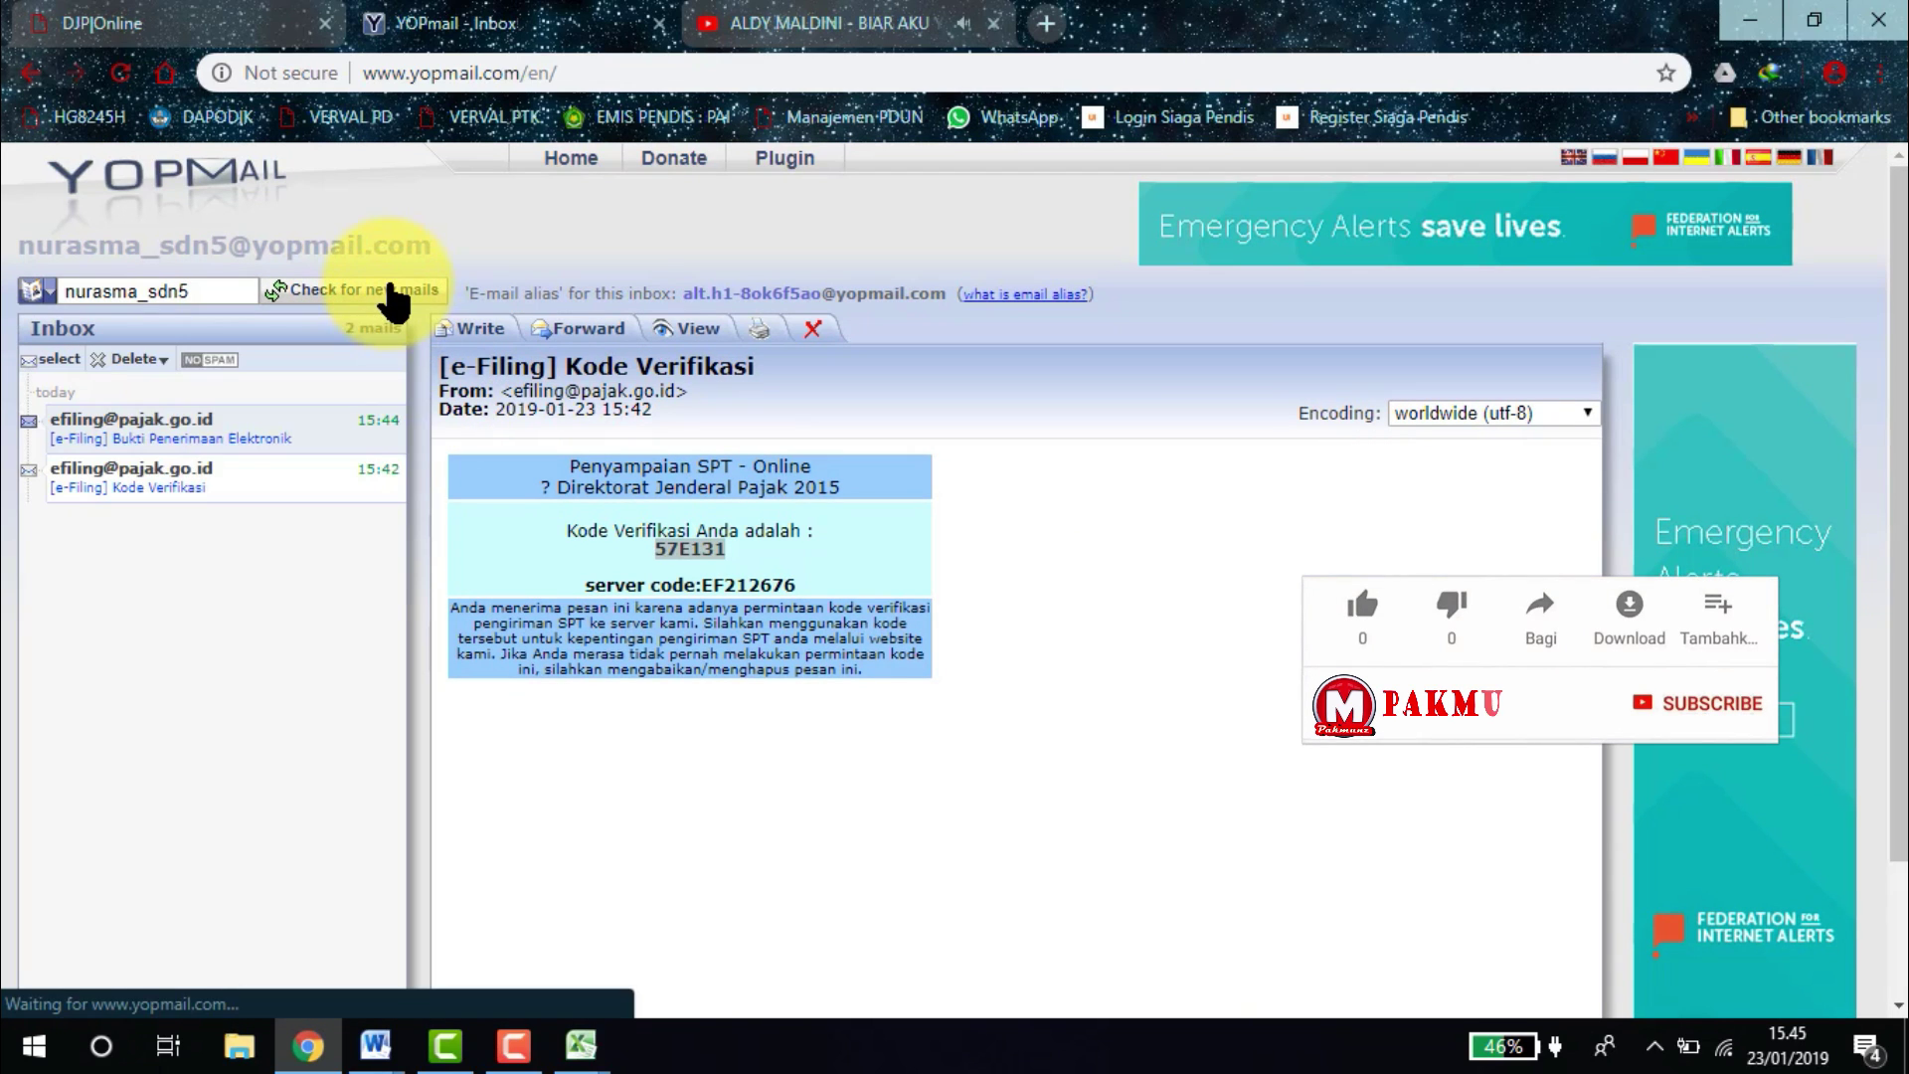
click(142, 447)
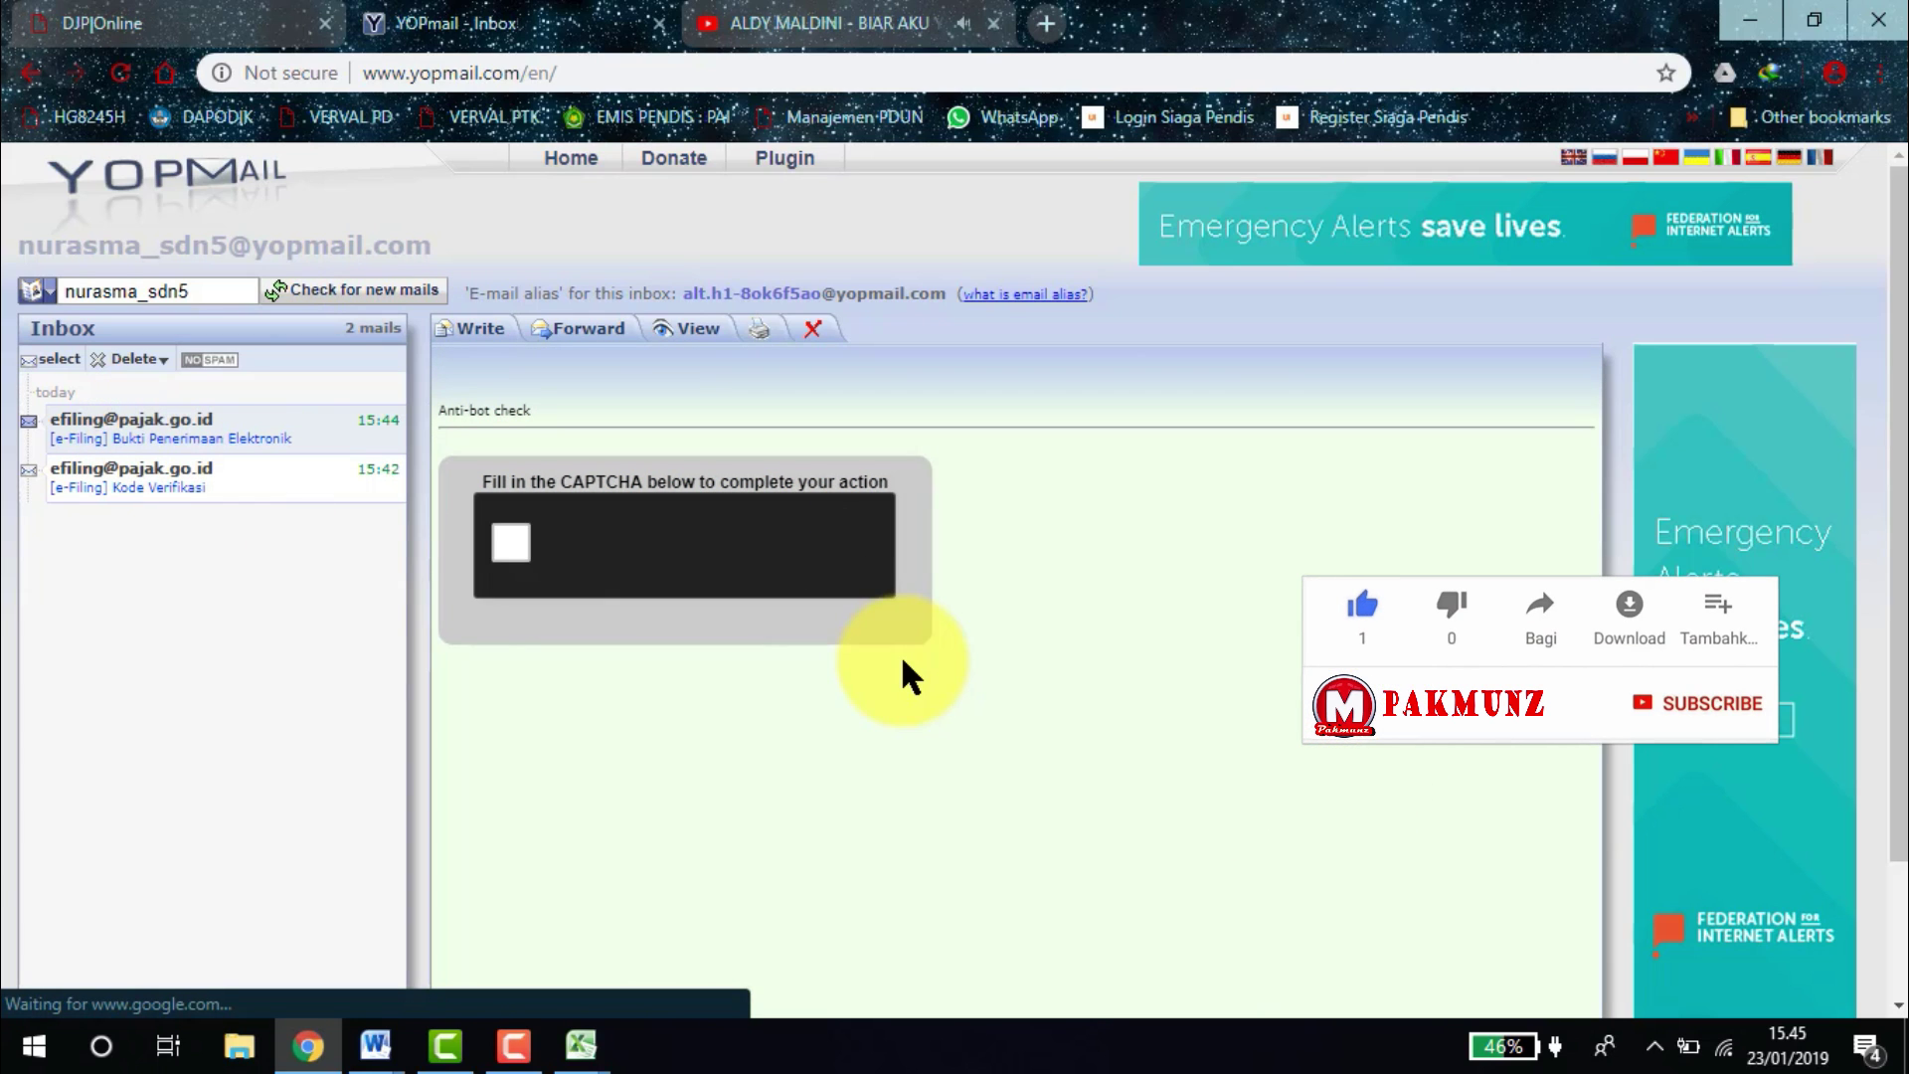
click(505, 541)
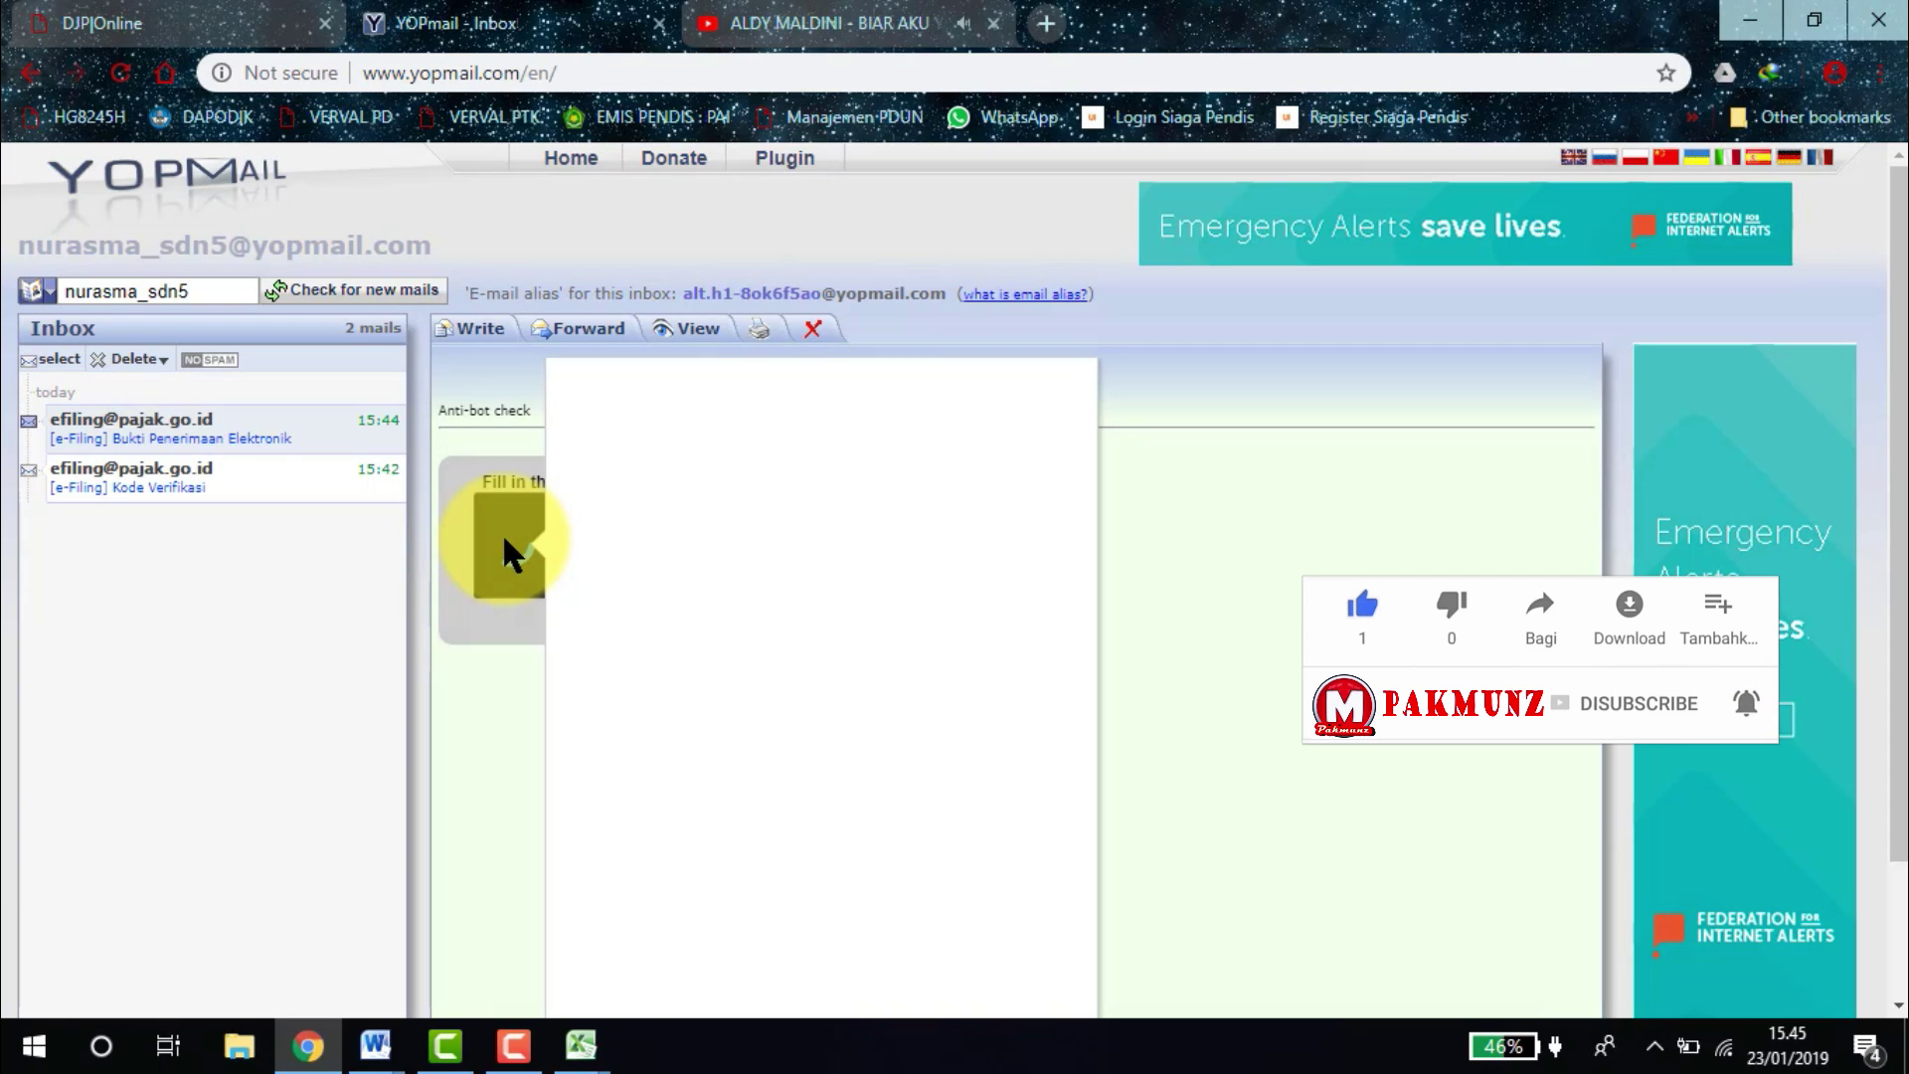
scroll(503, 537, down, 2)
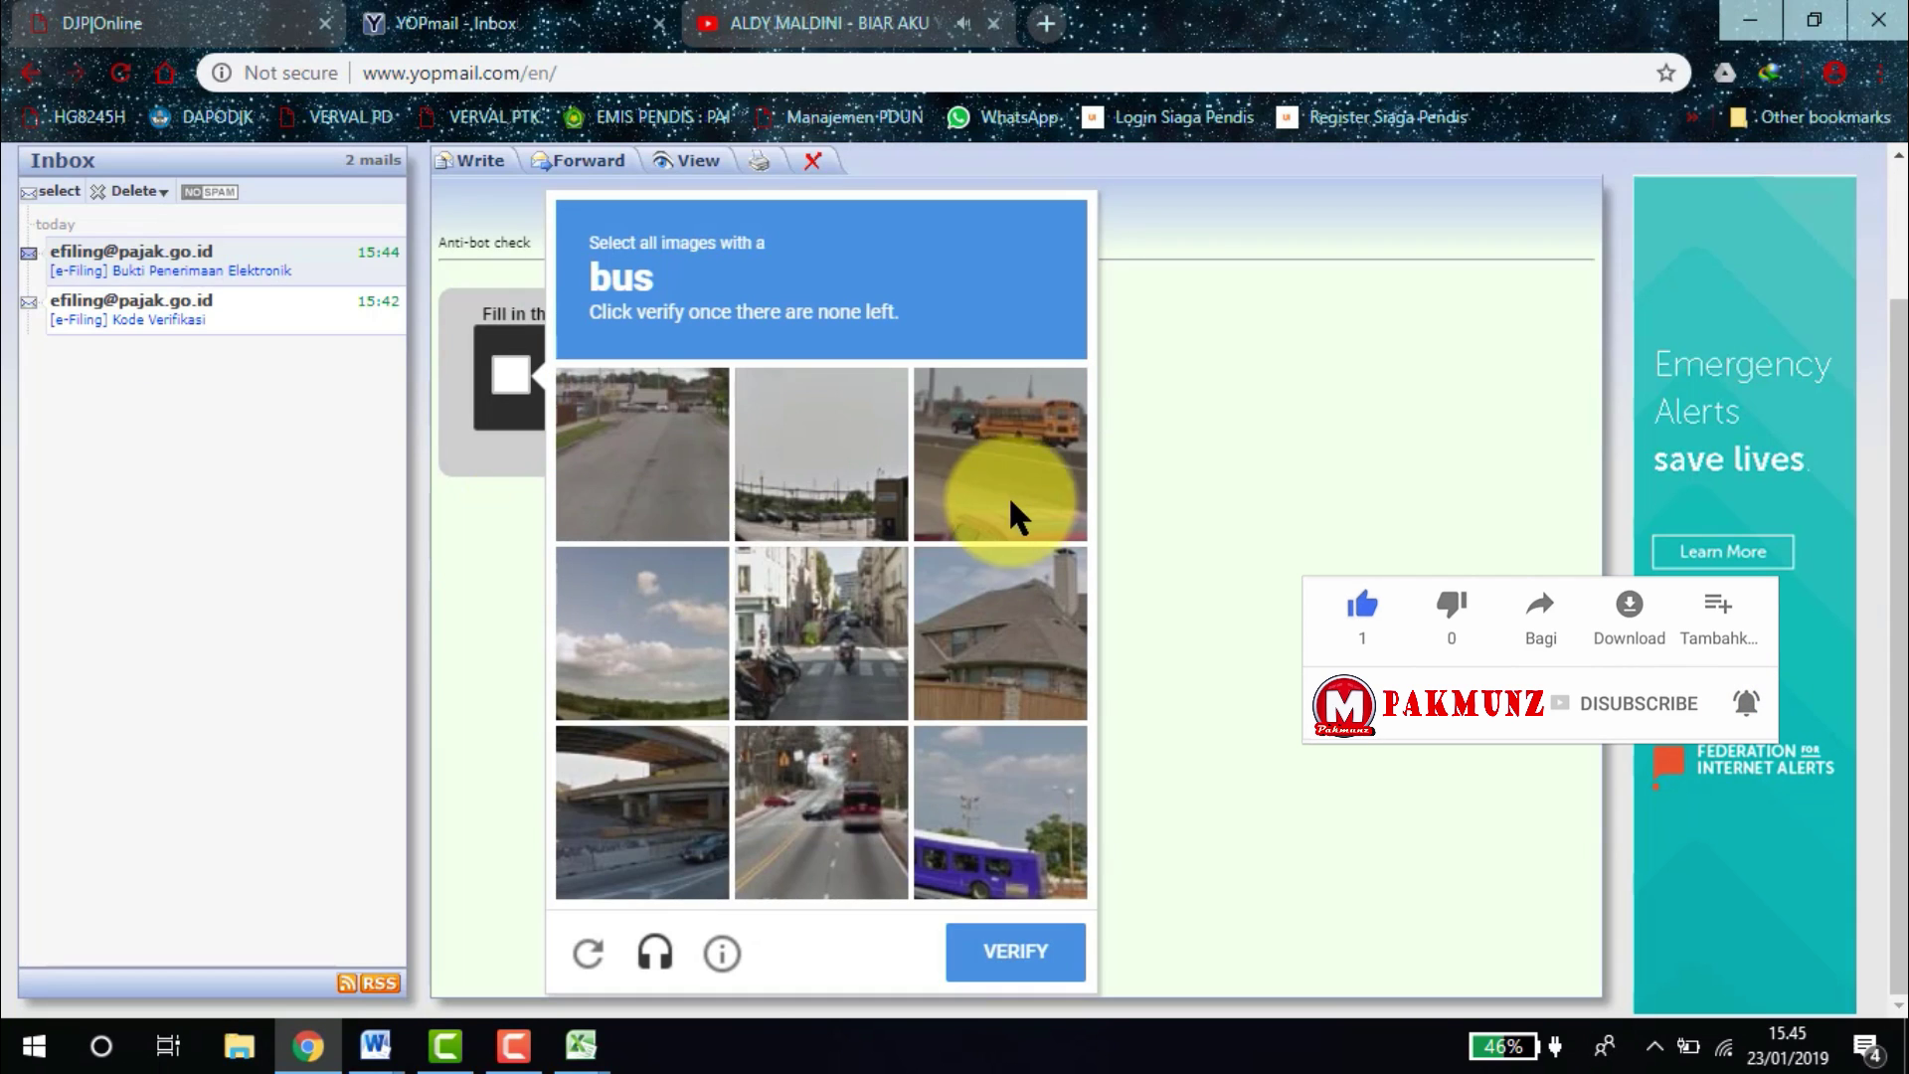
Select the bus images and submit the reCAPTCHA challenge twice.
click(1018, 462)
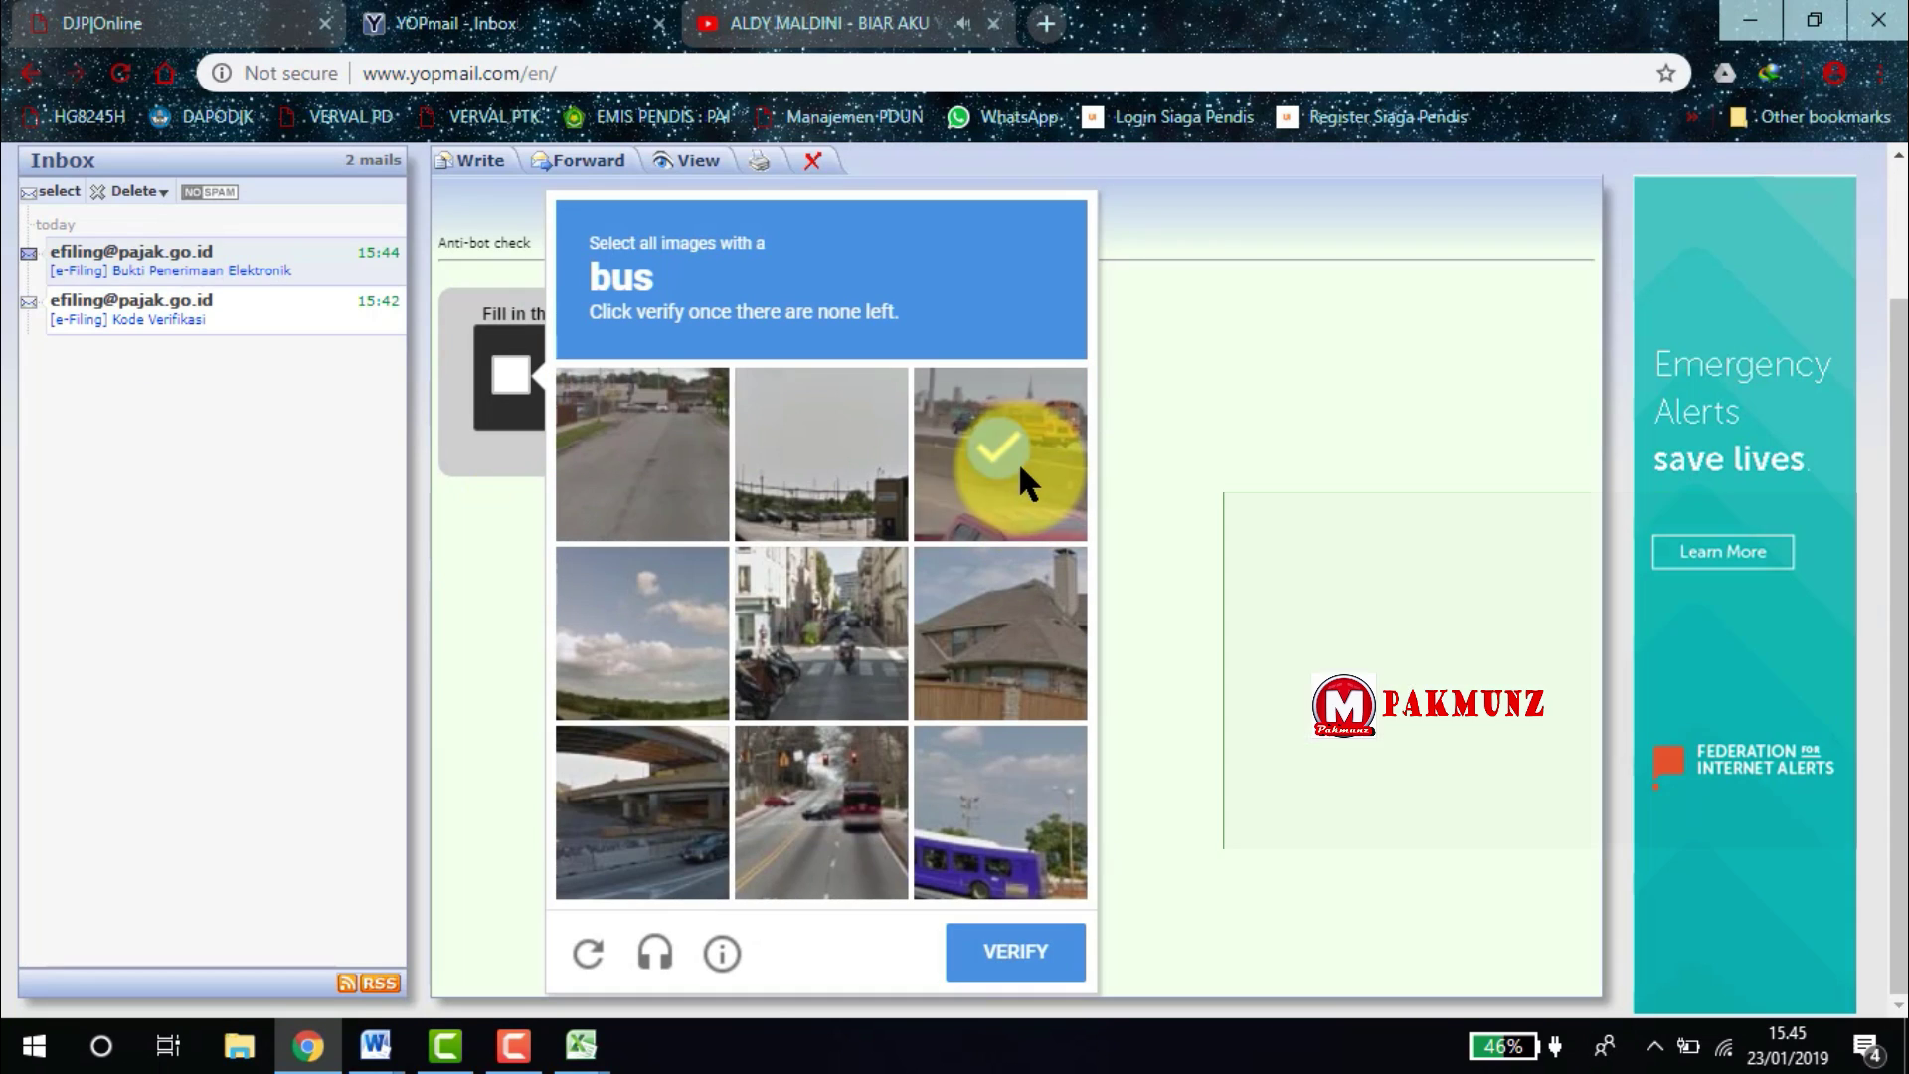
click(873, 786)
click(942, 813)
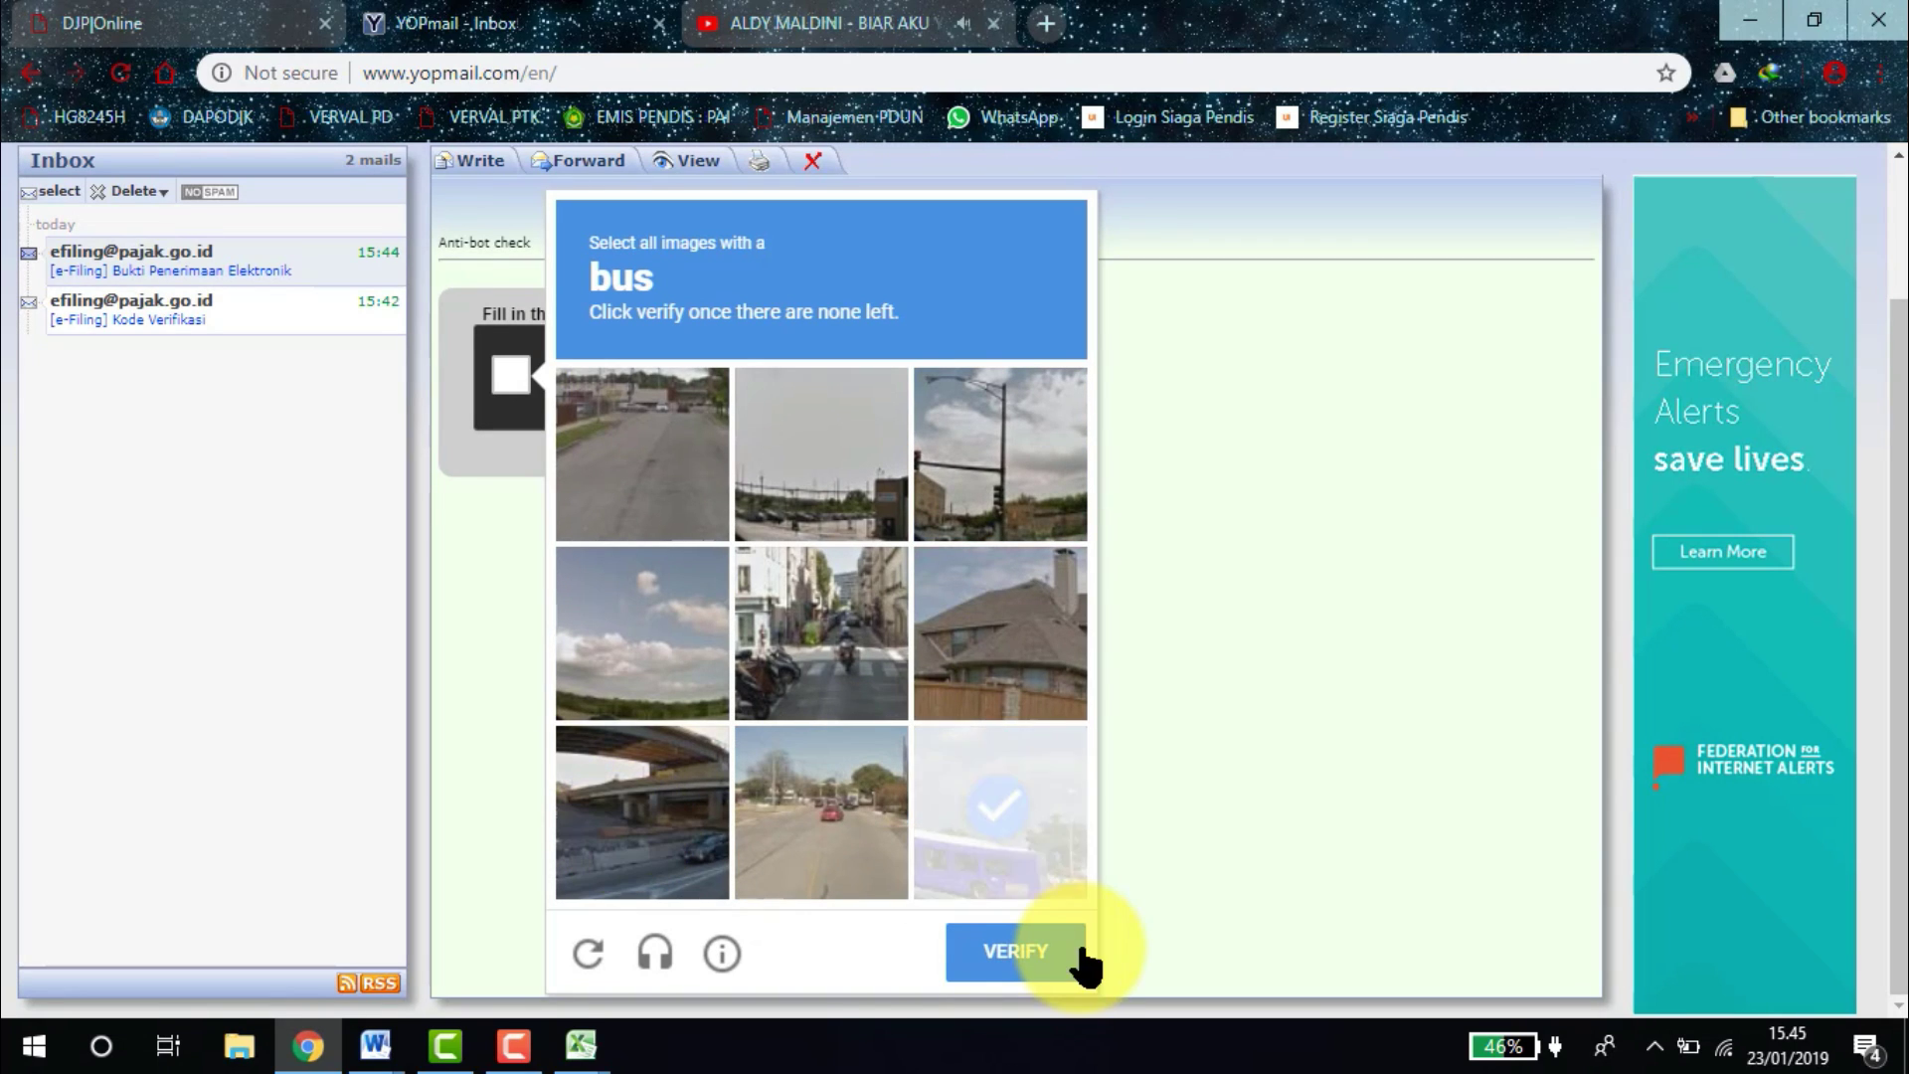
click(1029, 966)
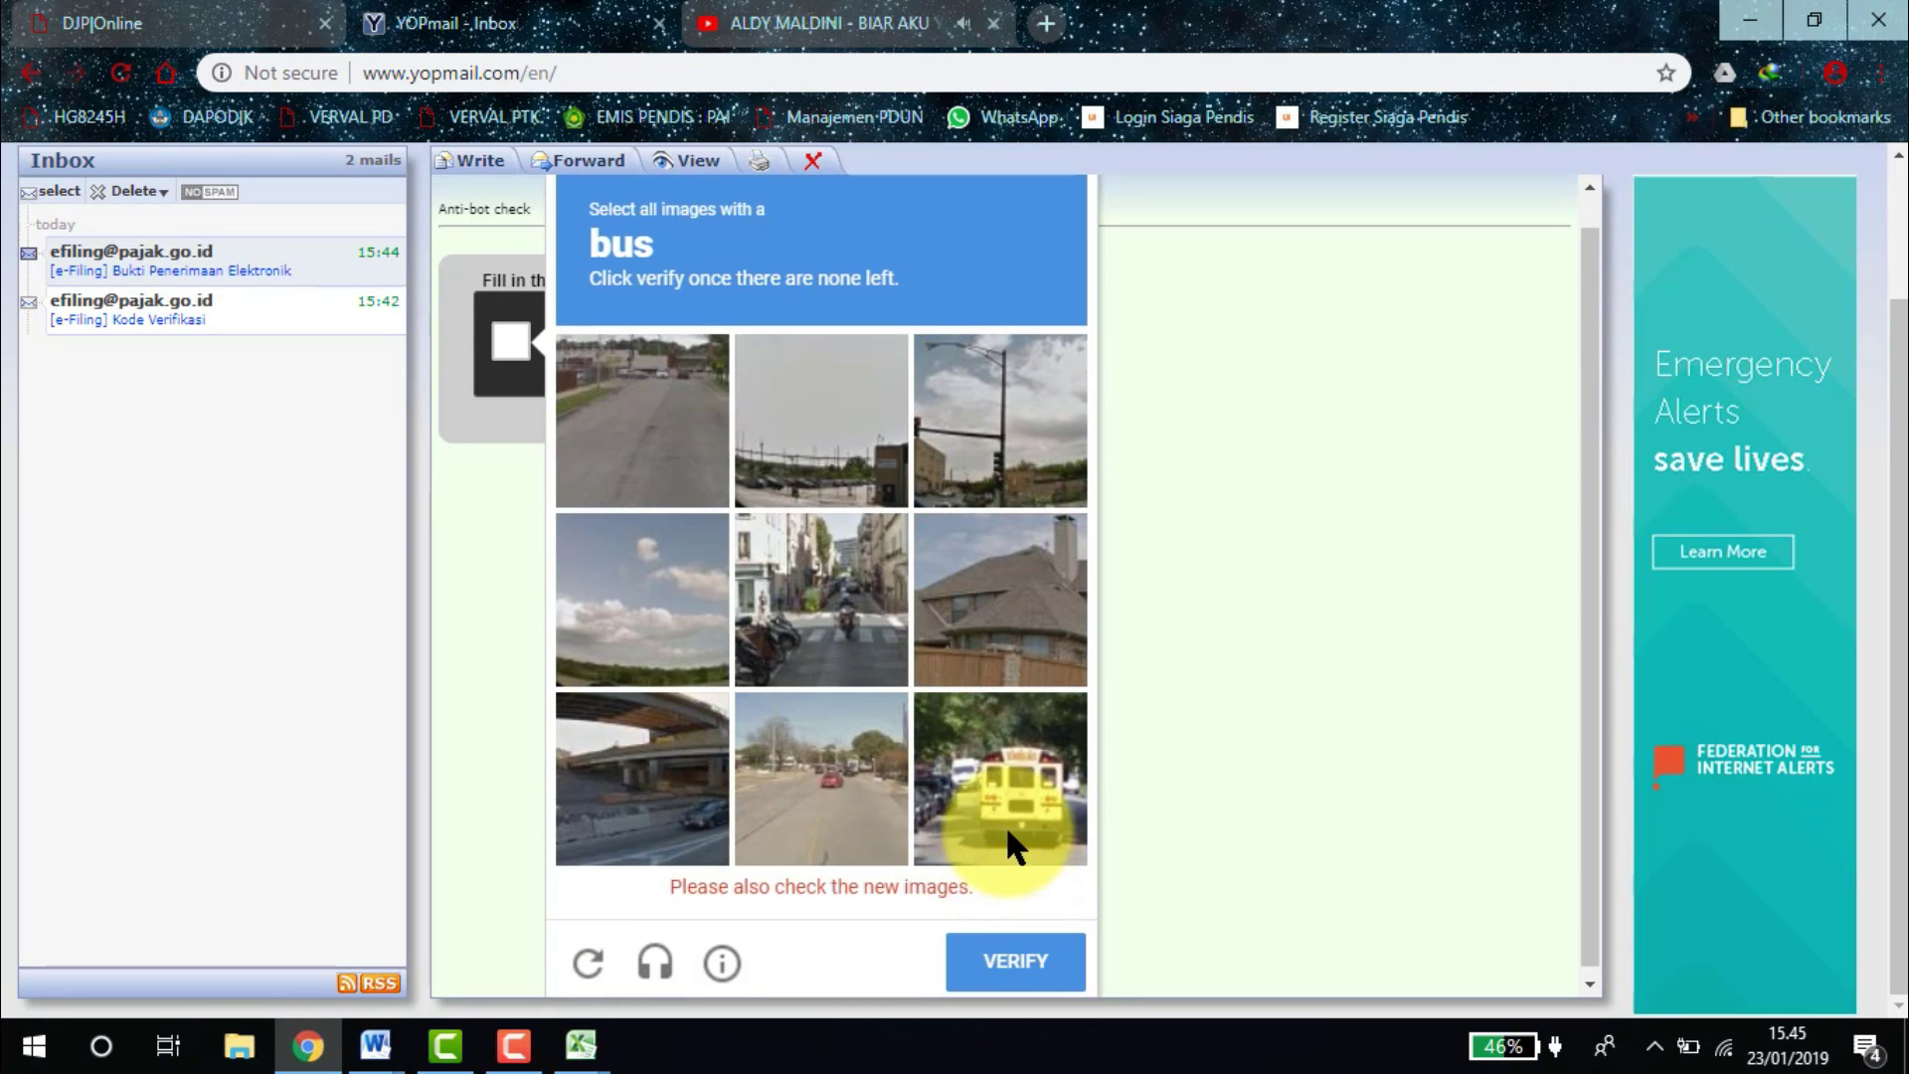
click(1002, 817)
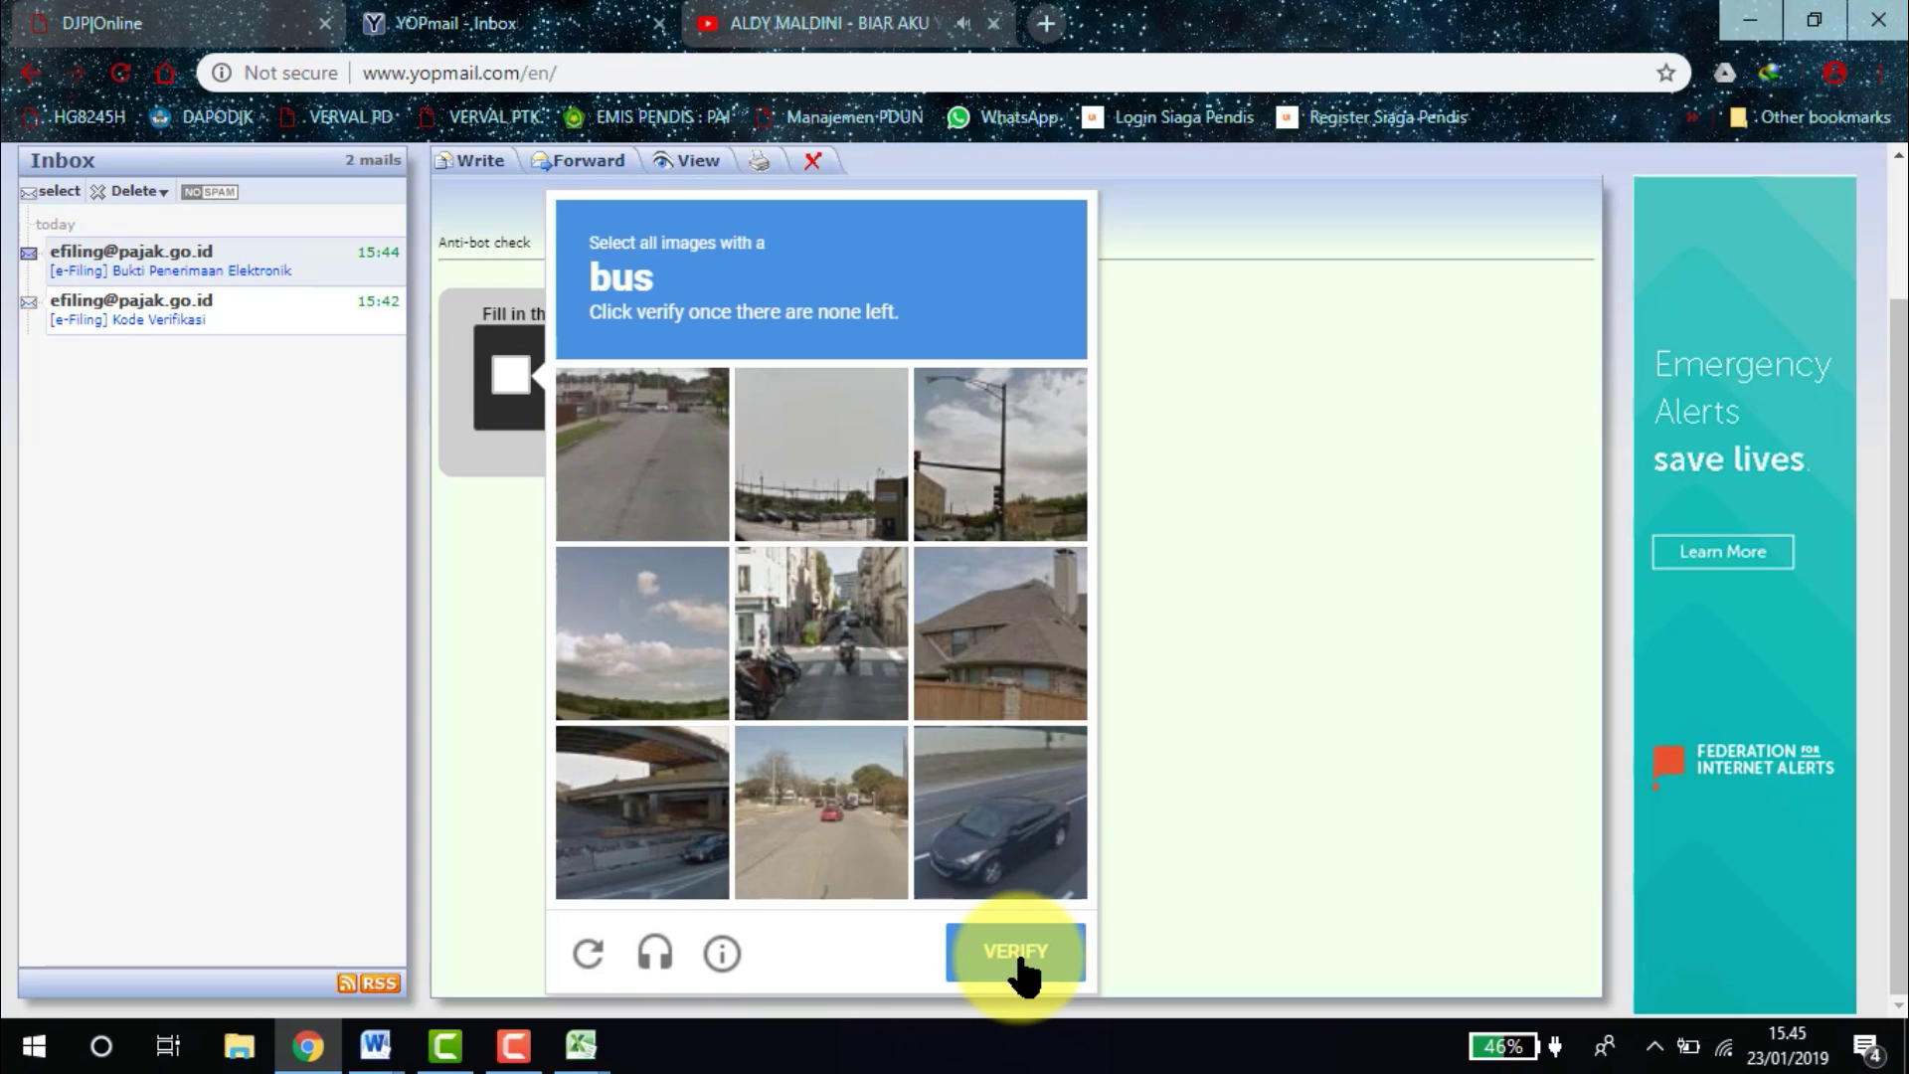
click(1019, 955)
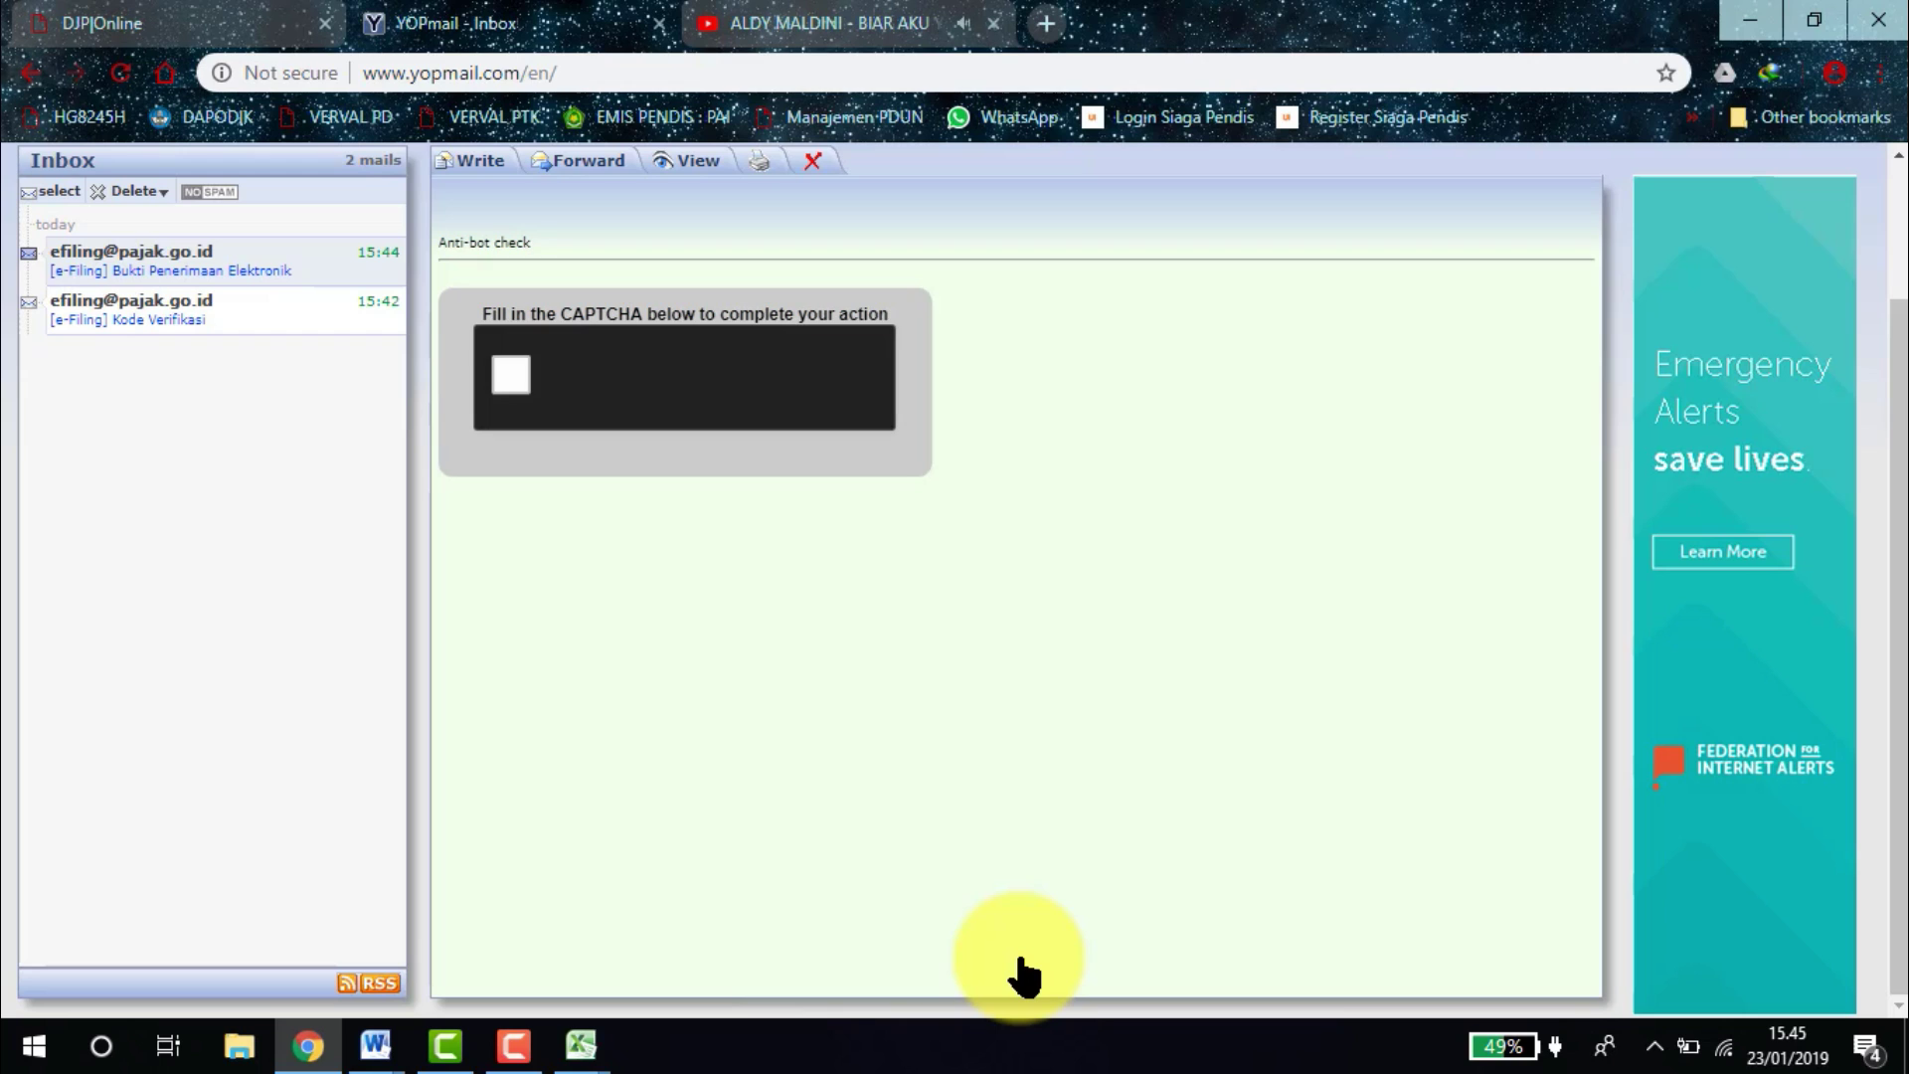
Restart the reCAPTCHA check and submit the five crosswalk image picks.
click(510, 375)
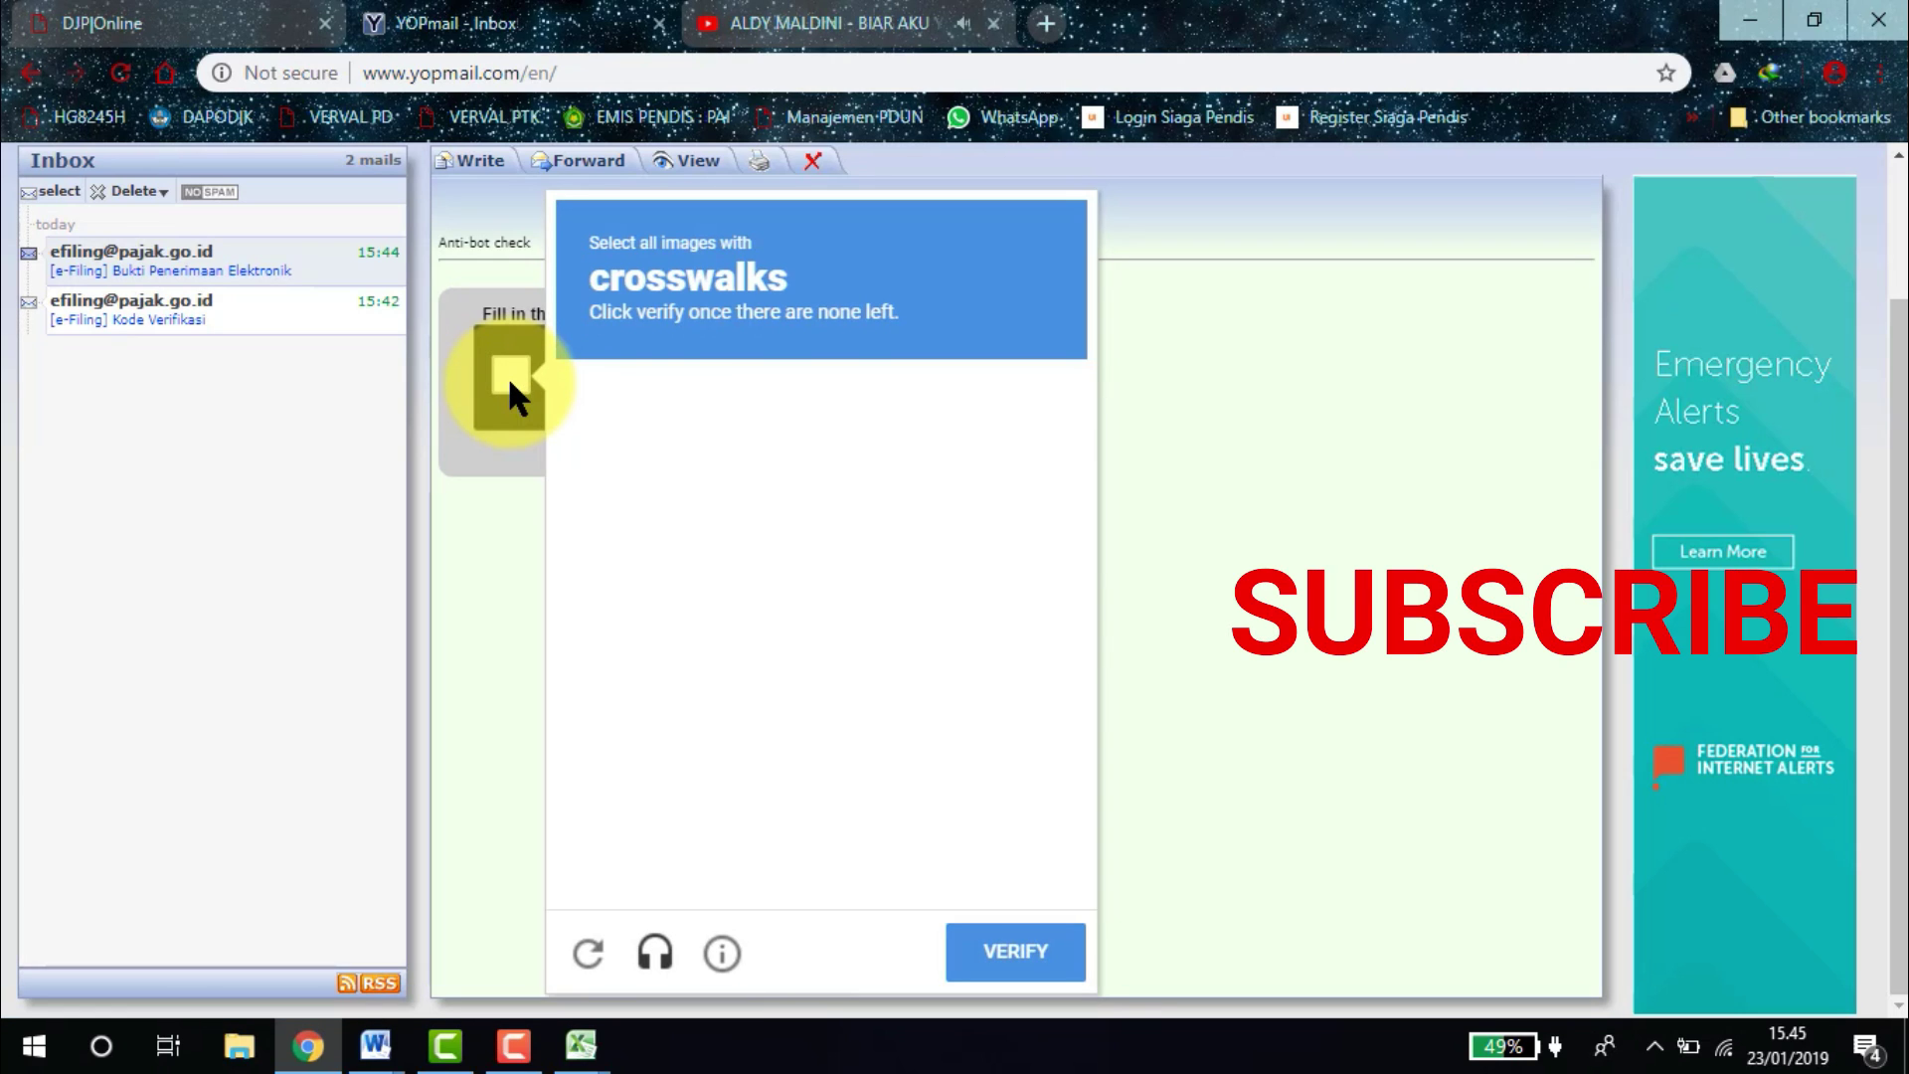
click(678, 487)
click(660, 656)
click(658, 784)
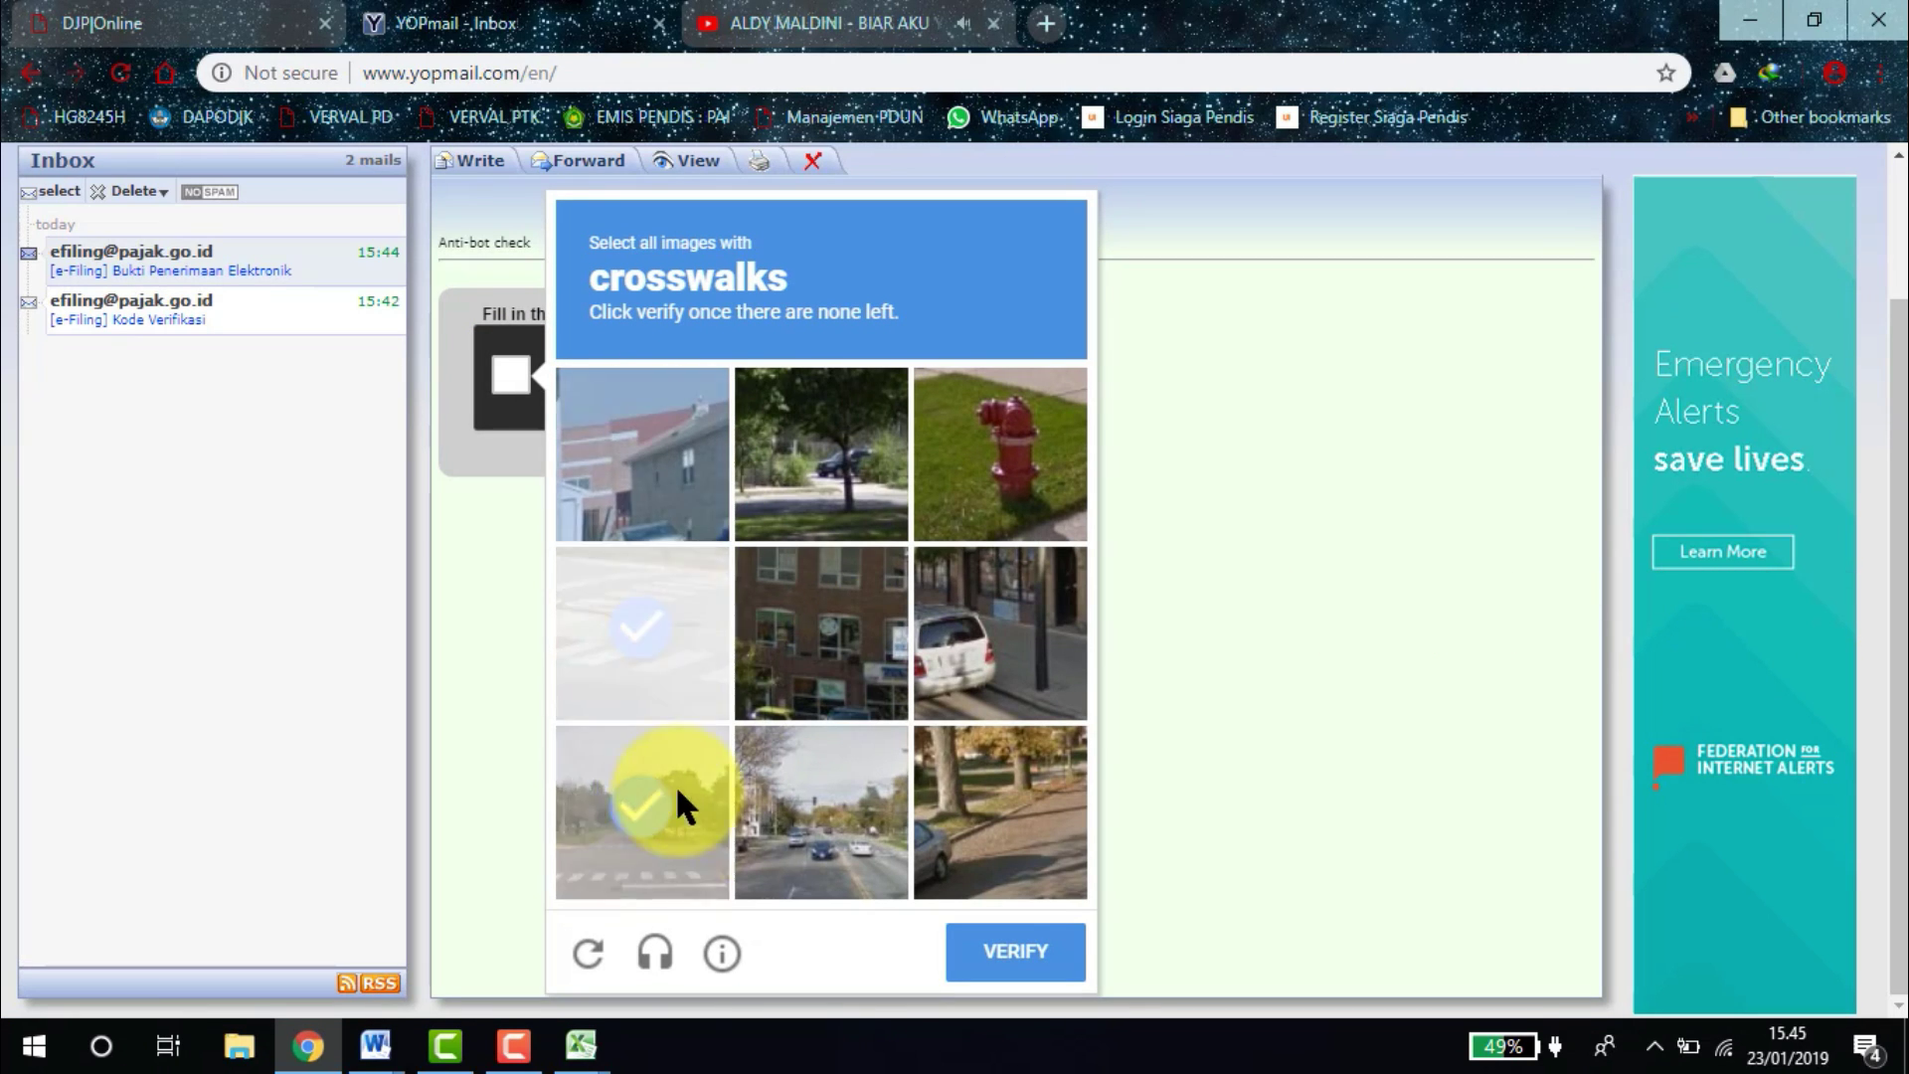
click(577, 616)
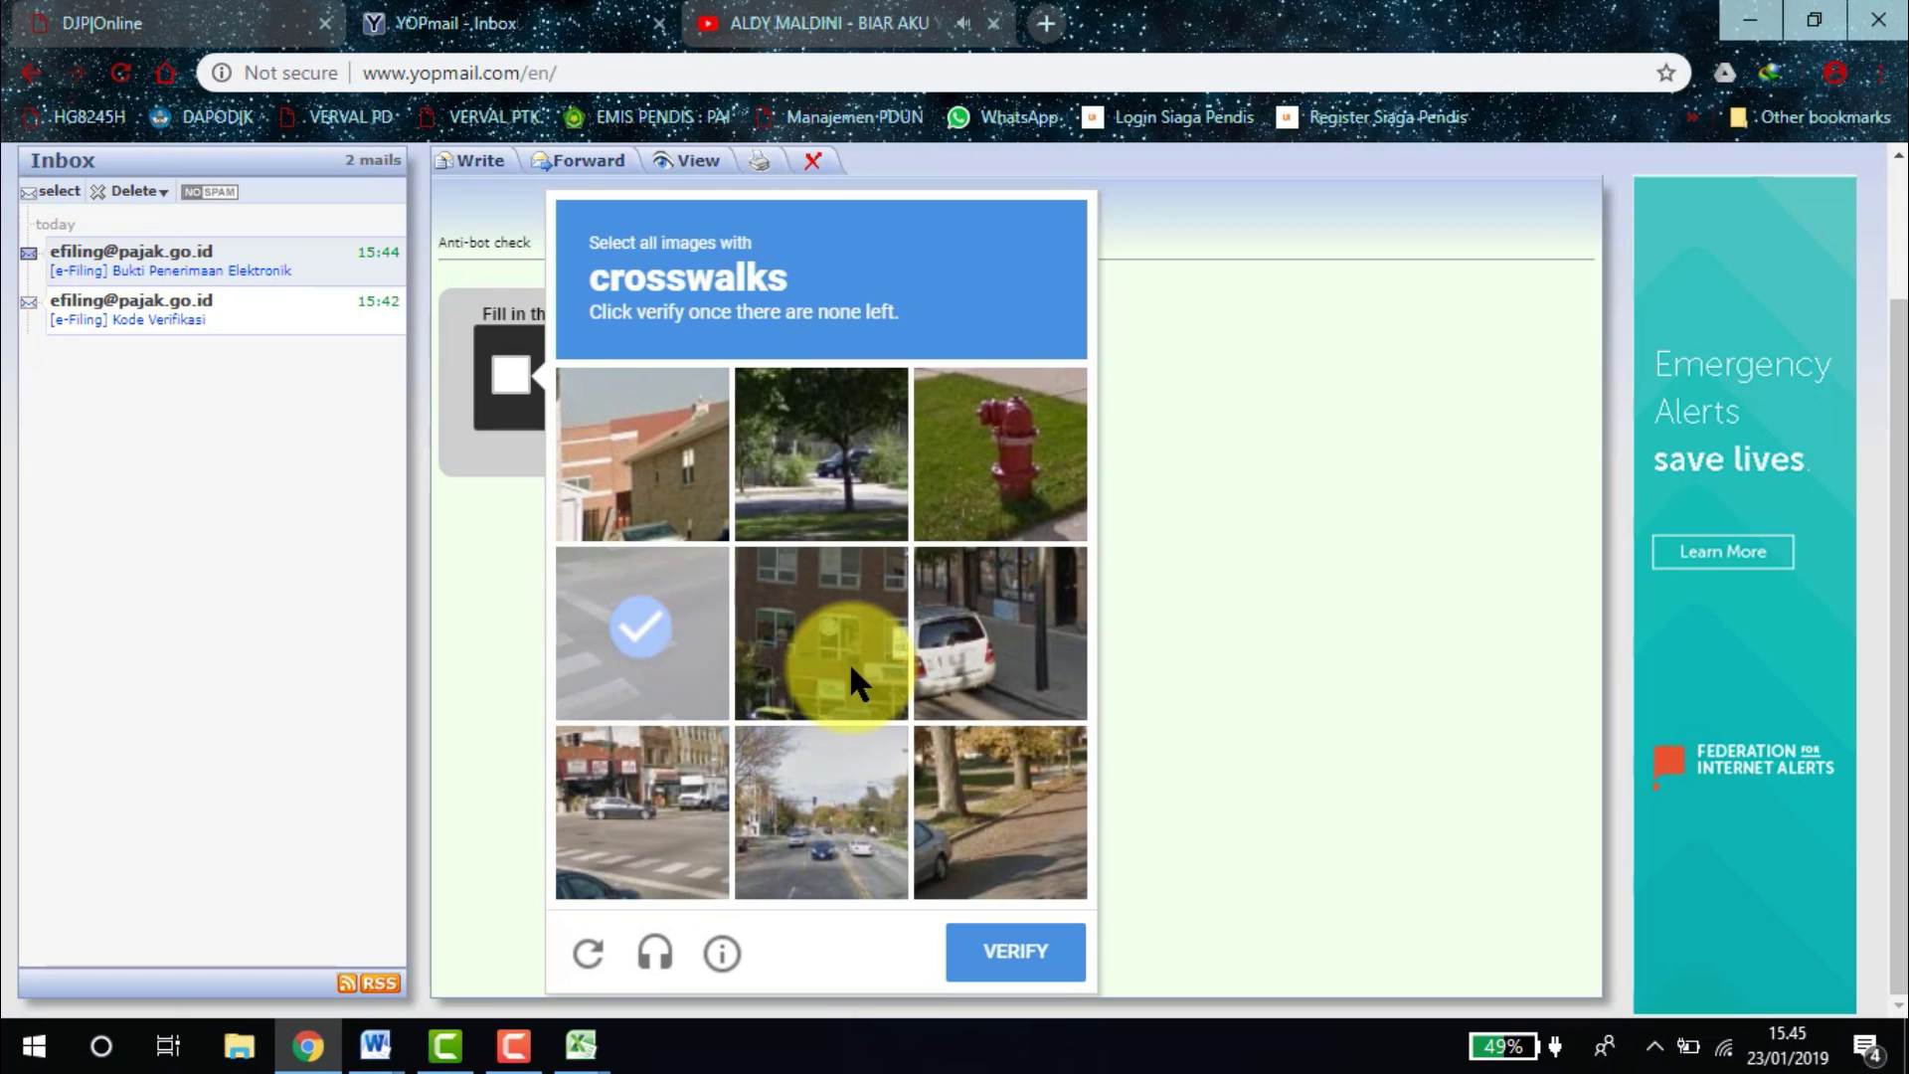
click(634, 797)
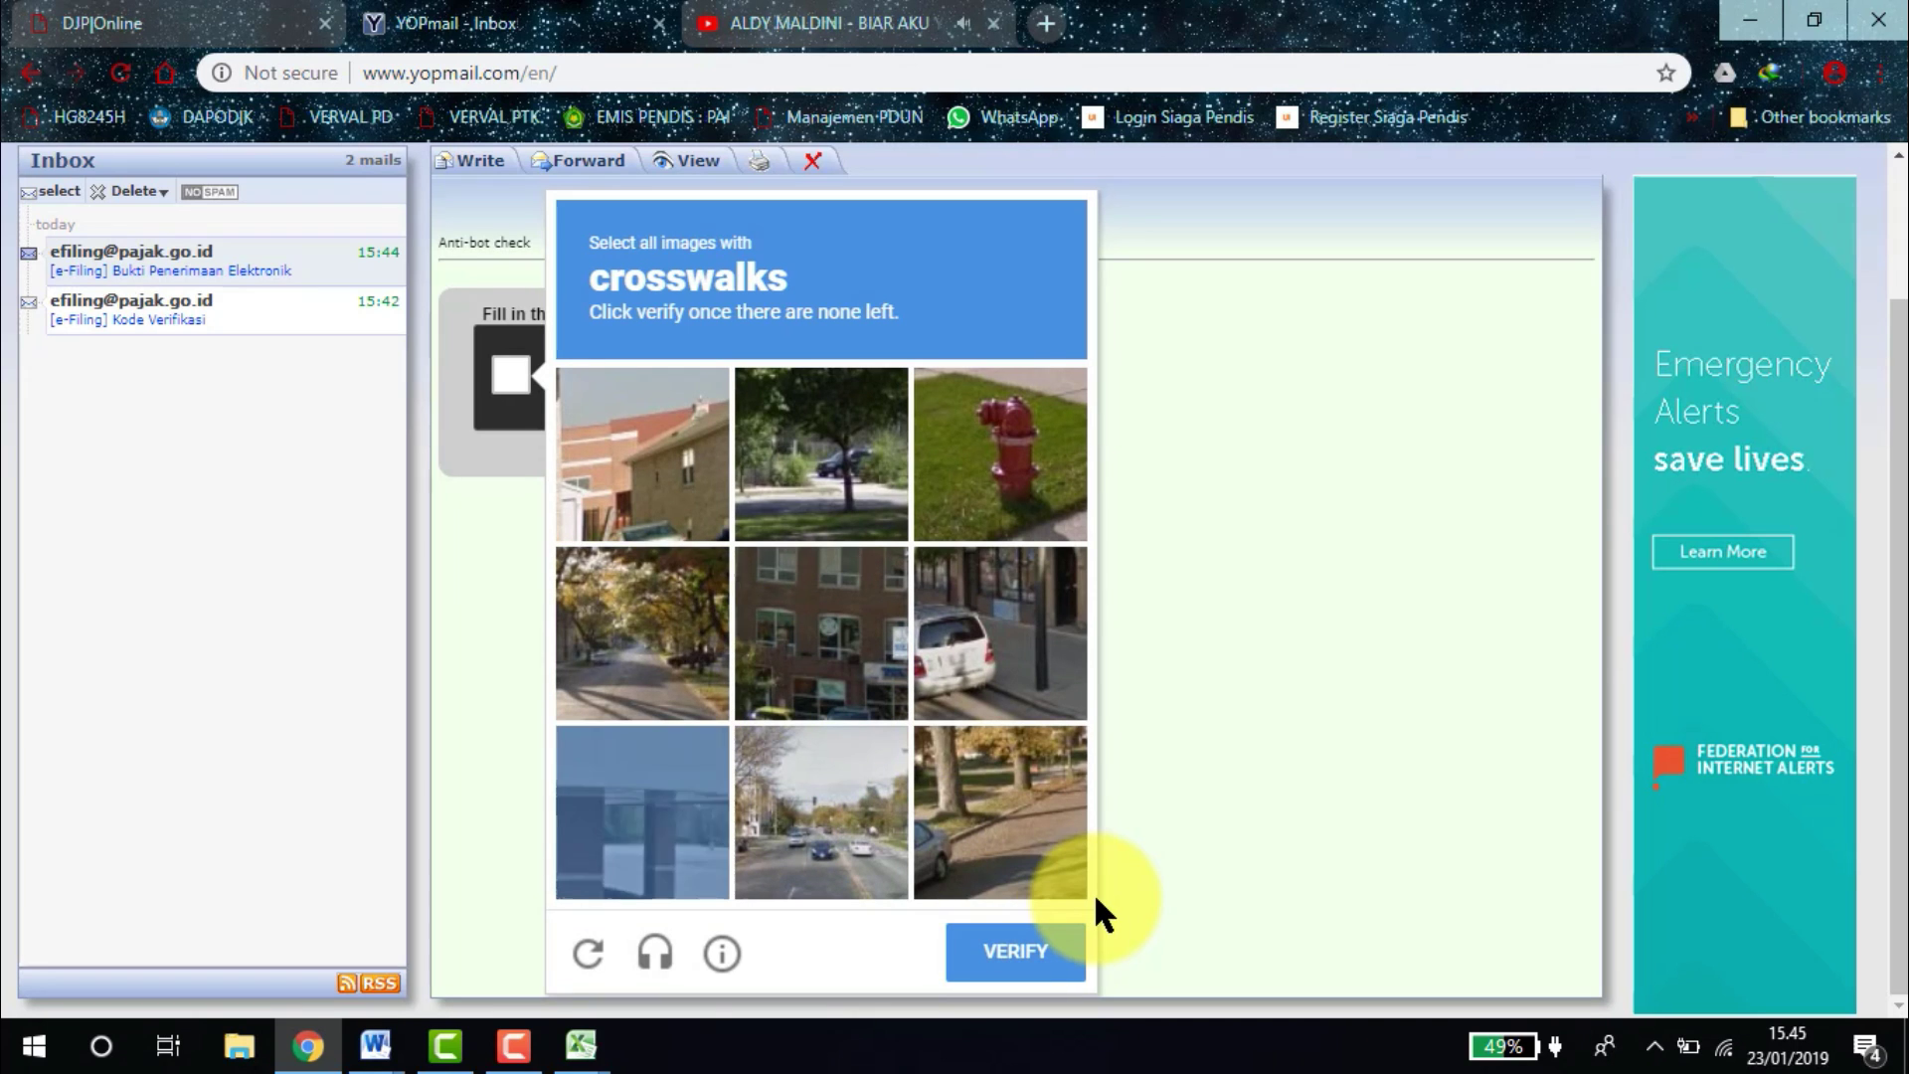
click(1024, 952)
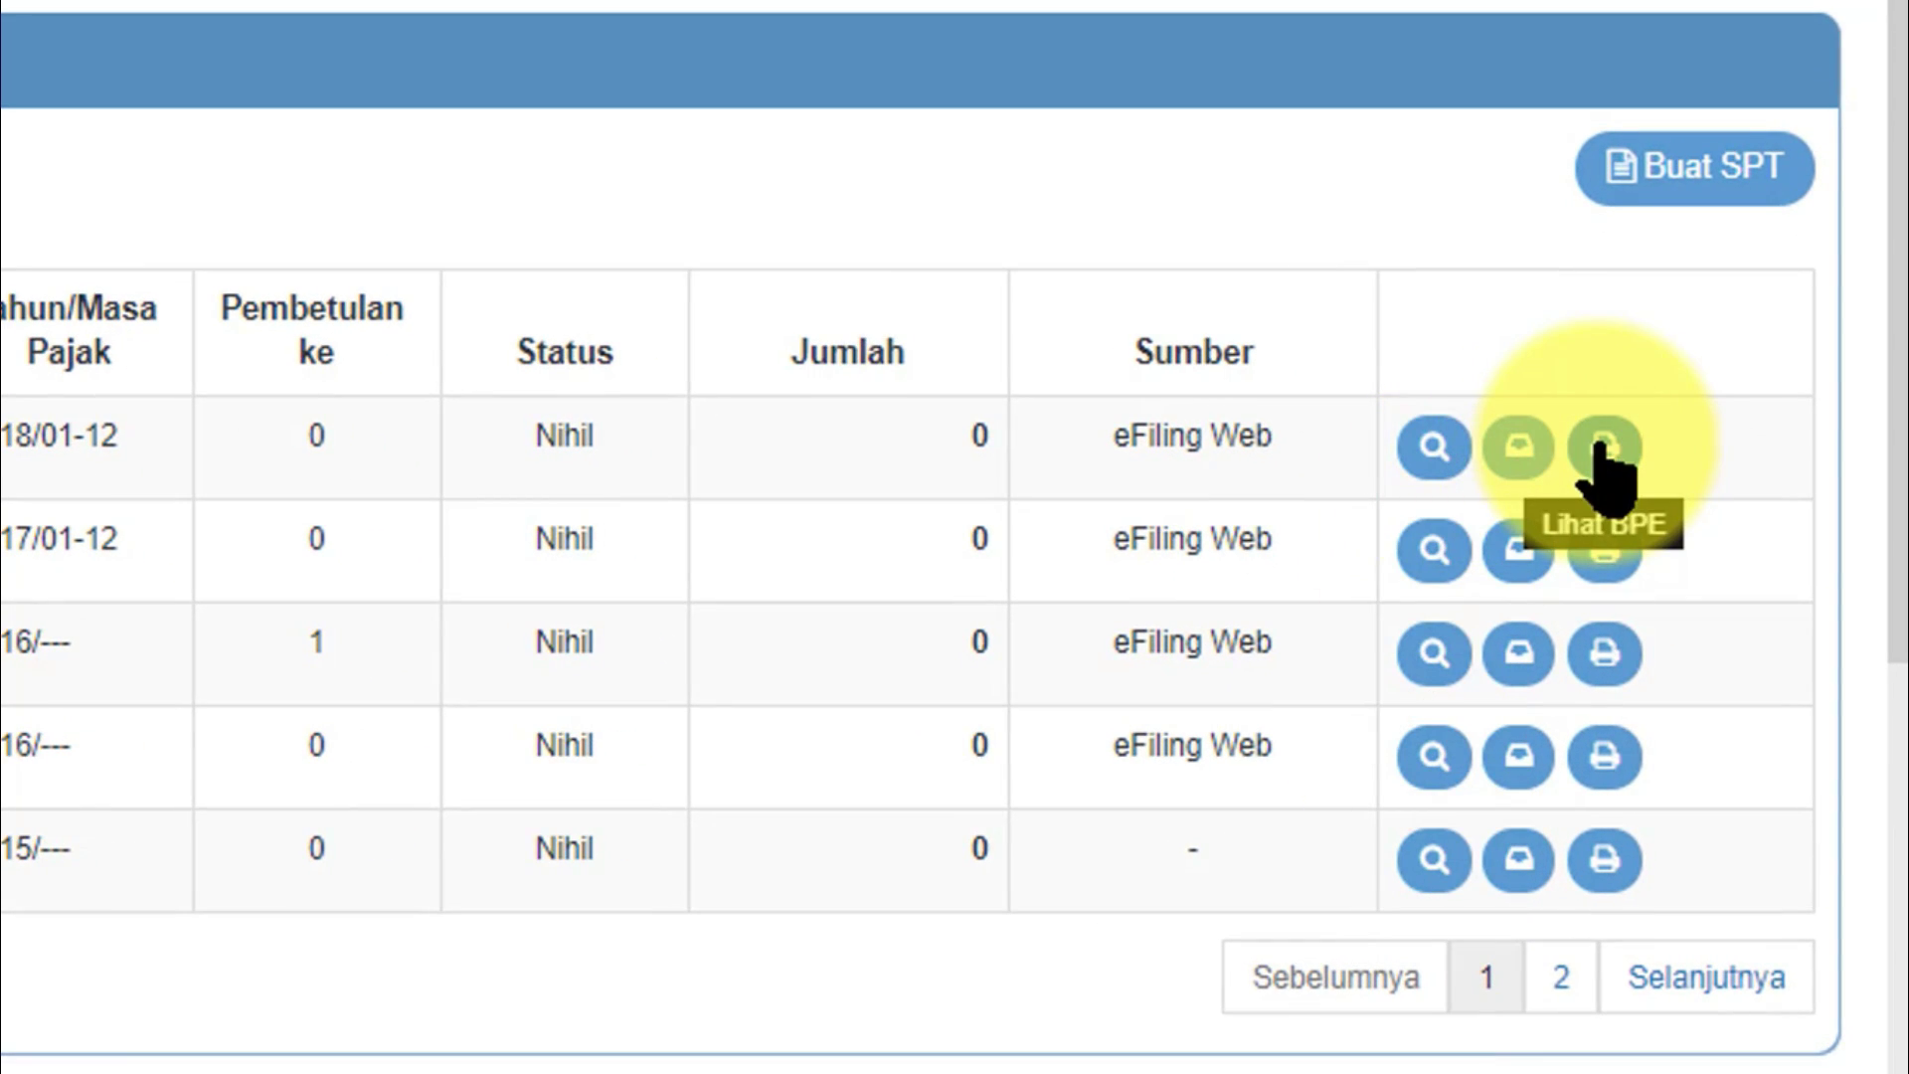
Open the BPE for the 2018 1770S return and copy all of its receipt text.
click(1601, 447)
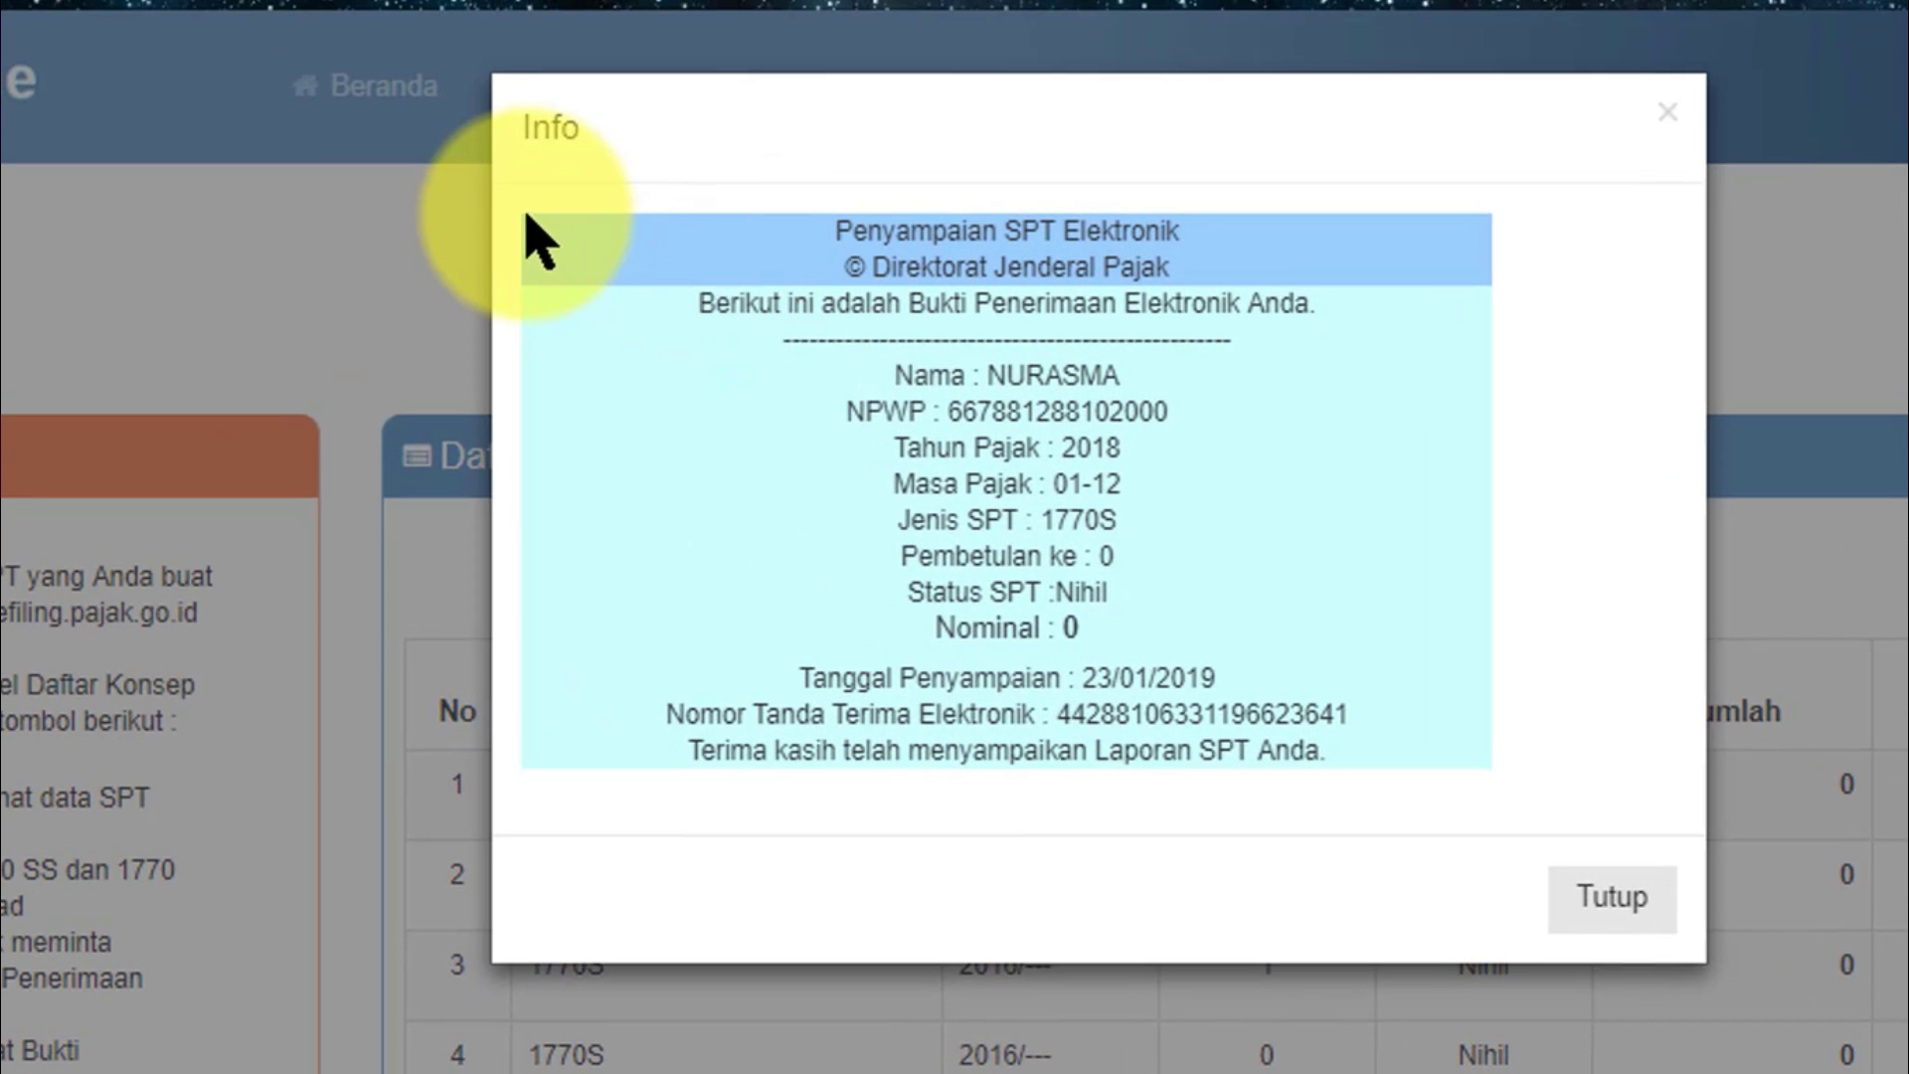
drag(554, 247, 1423, 857)
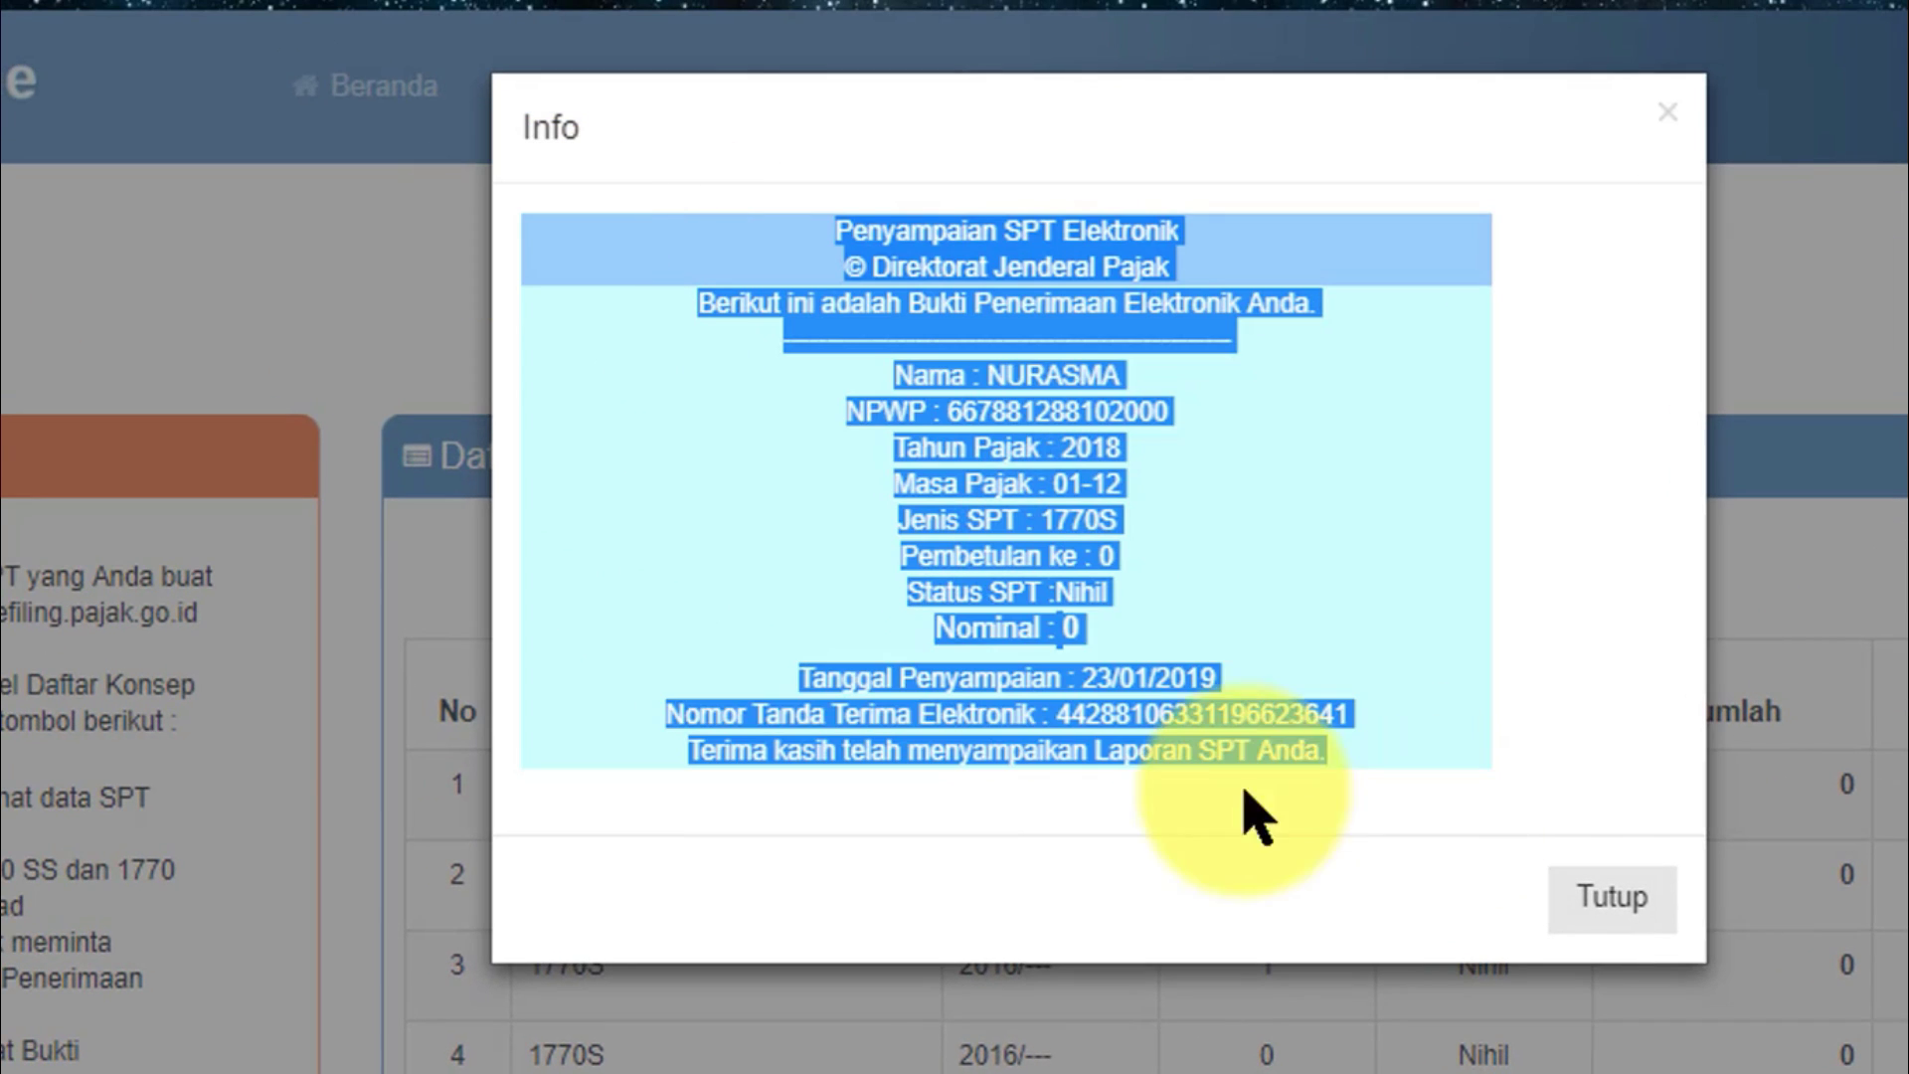
right_click(1170, 748)
click(1237, 771)
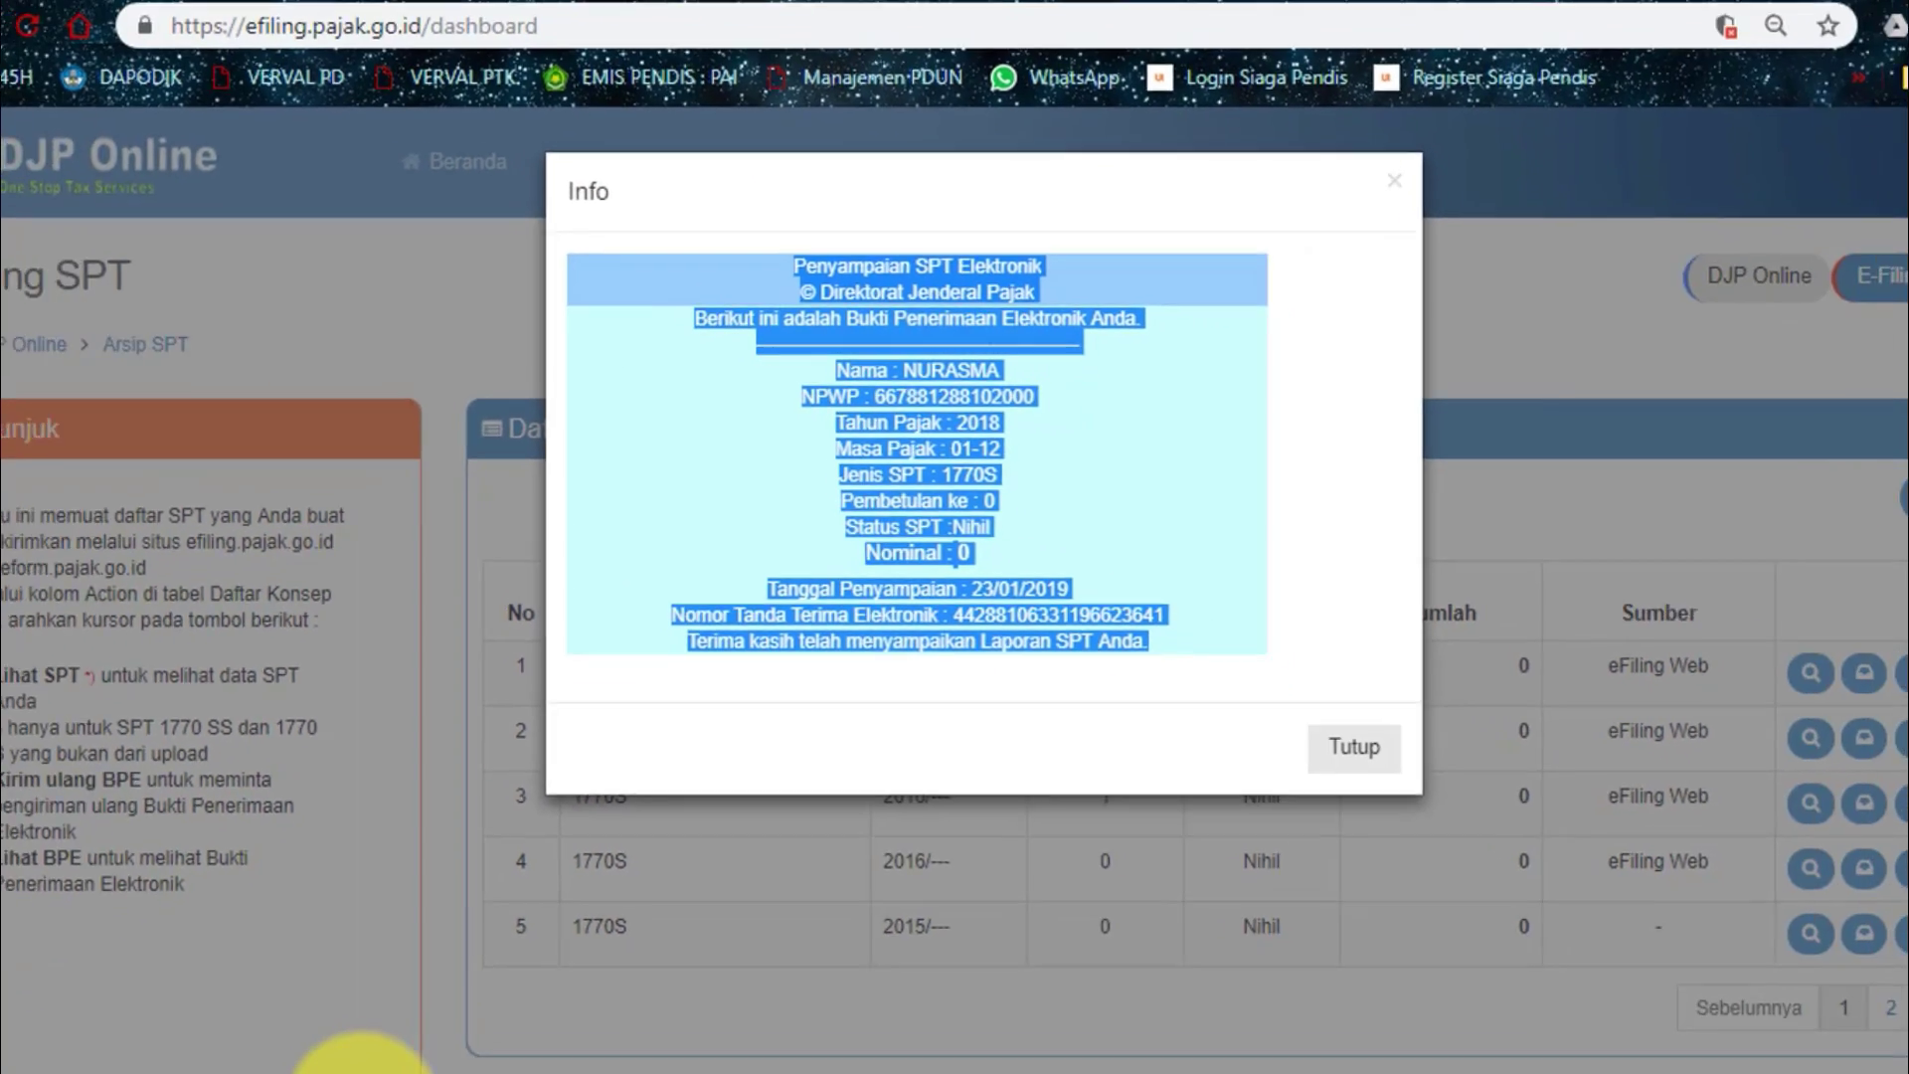
Paste the 2018 receipt into 'Bukti Pembayaran Pajak tahun 2018' below the earlier one, then return to DJP Online.
mouse_move(375, 1035)
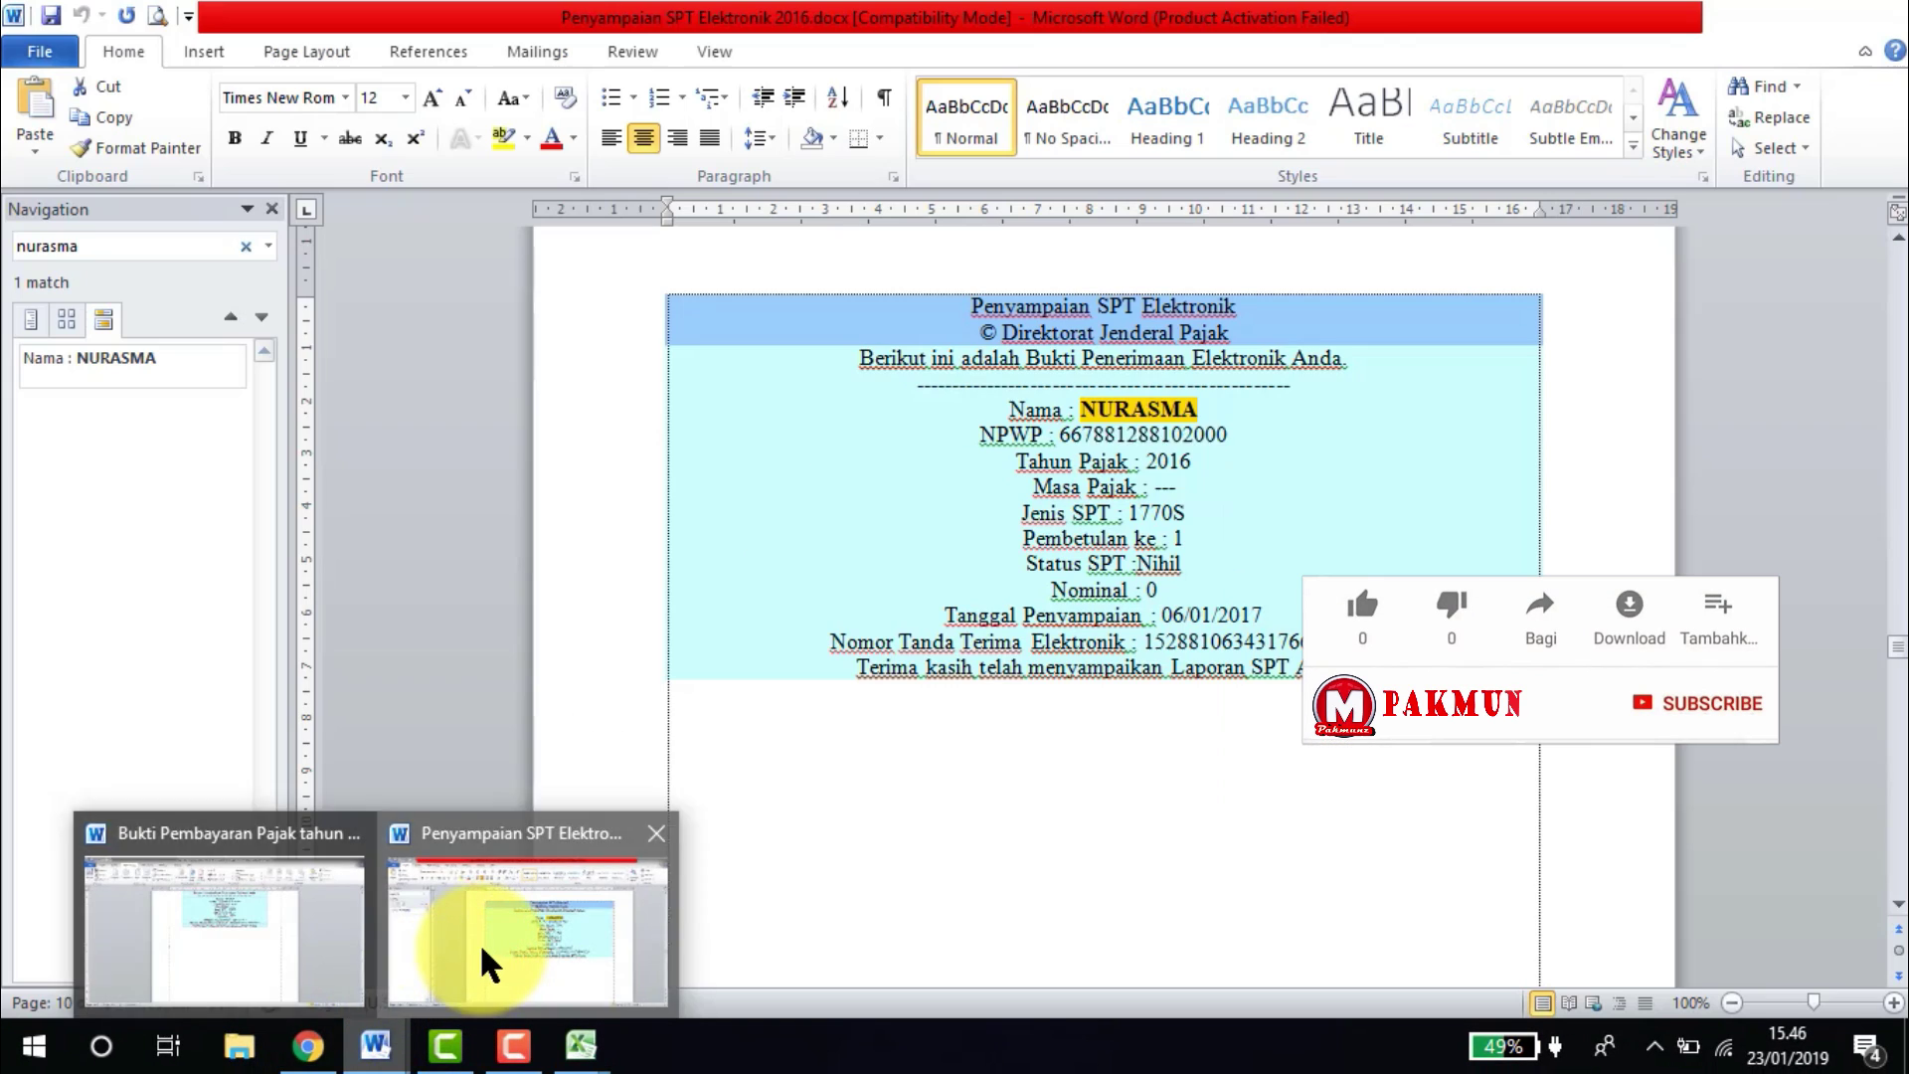
click(484, 964)
mouse_move(378, 1039)
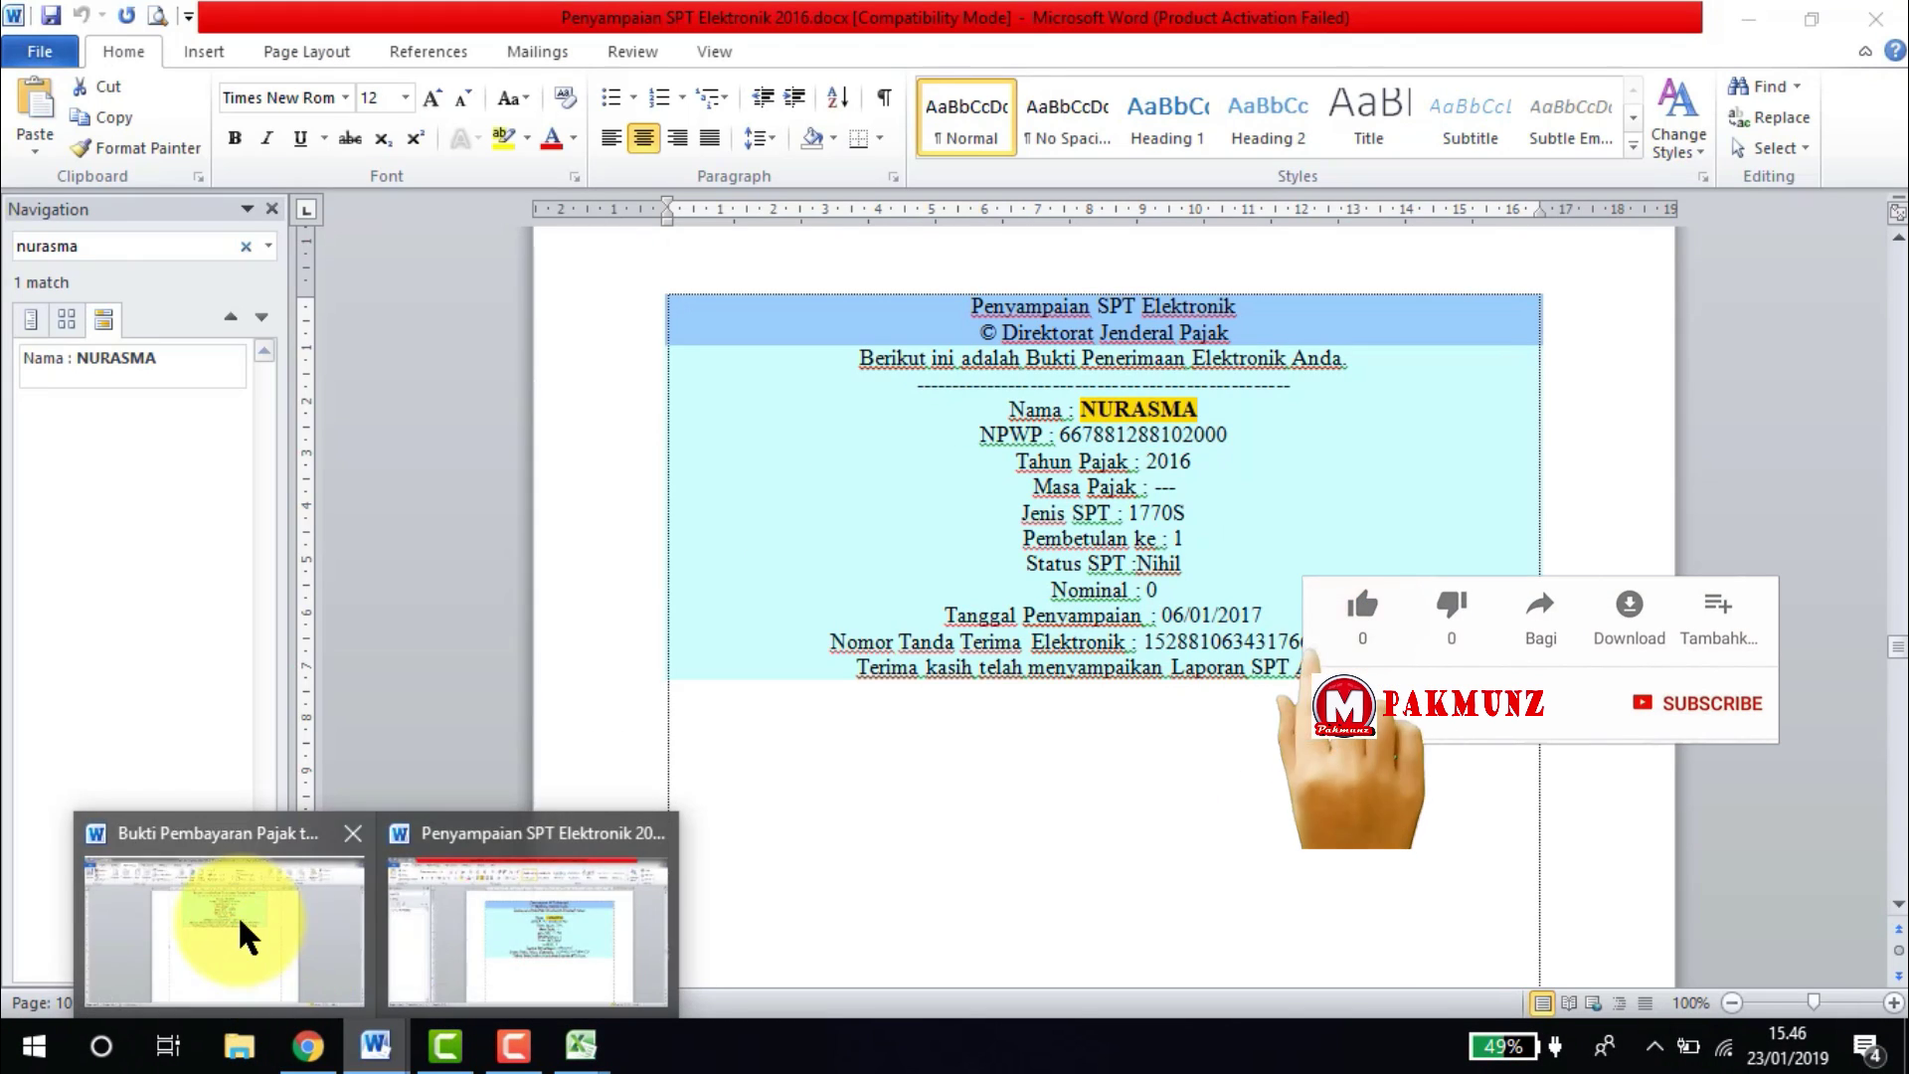
click(247, 937)
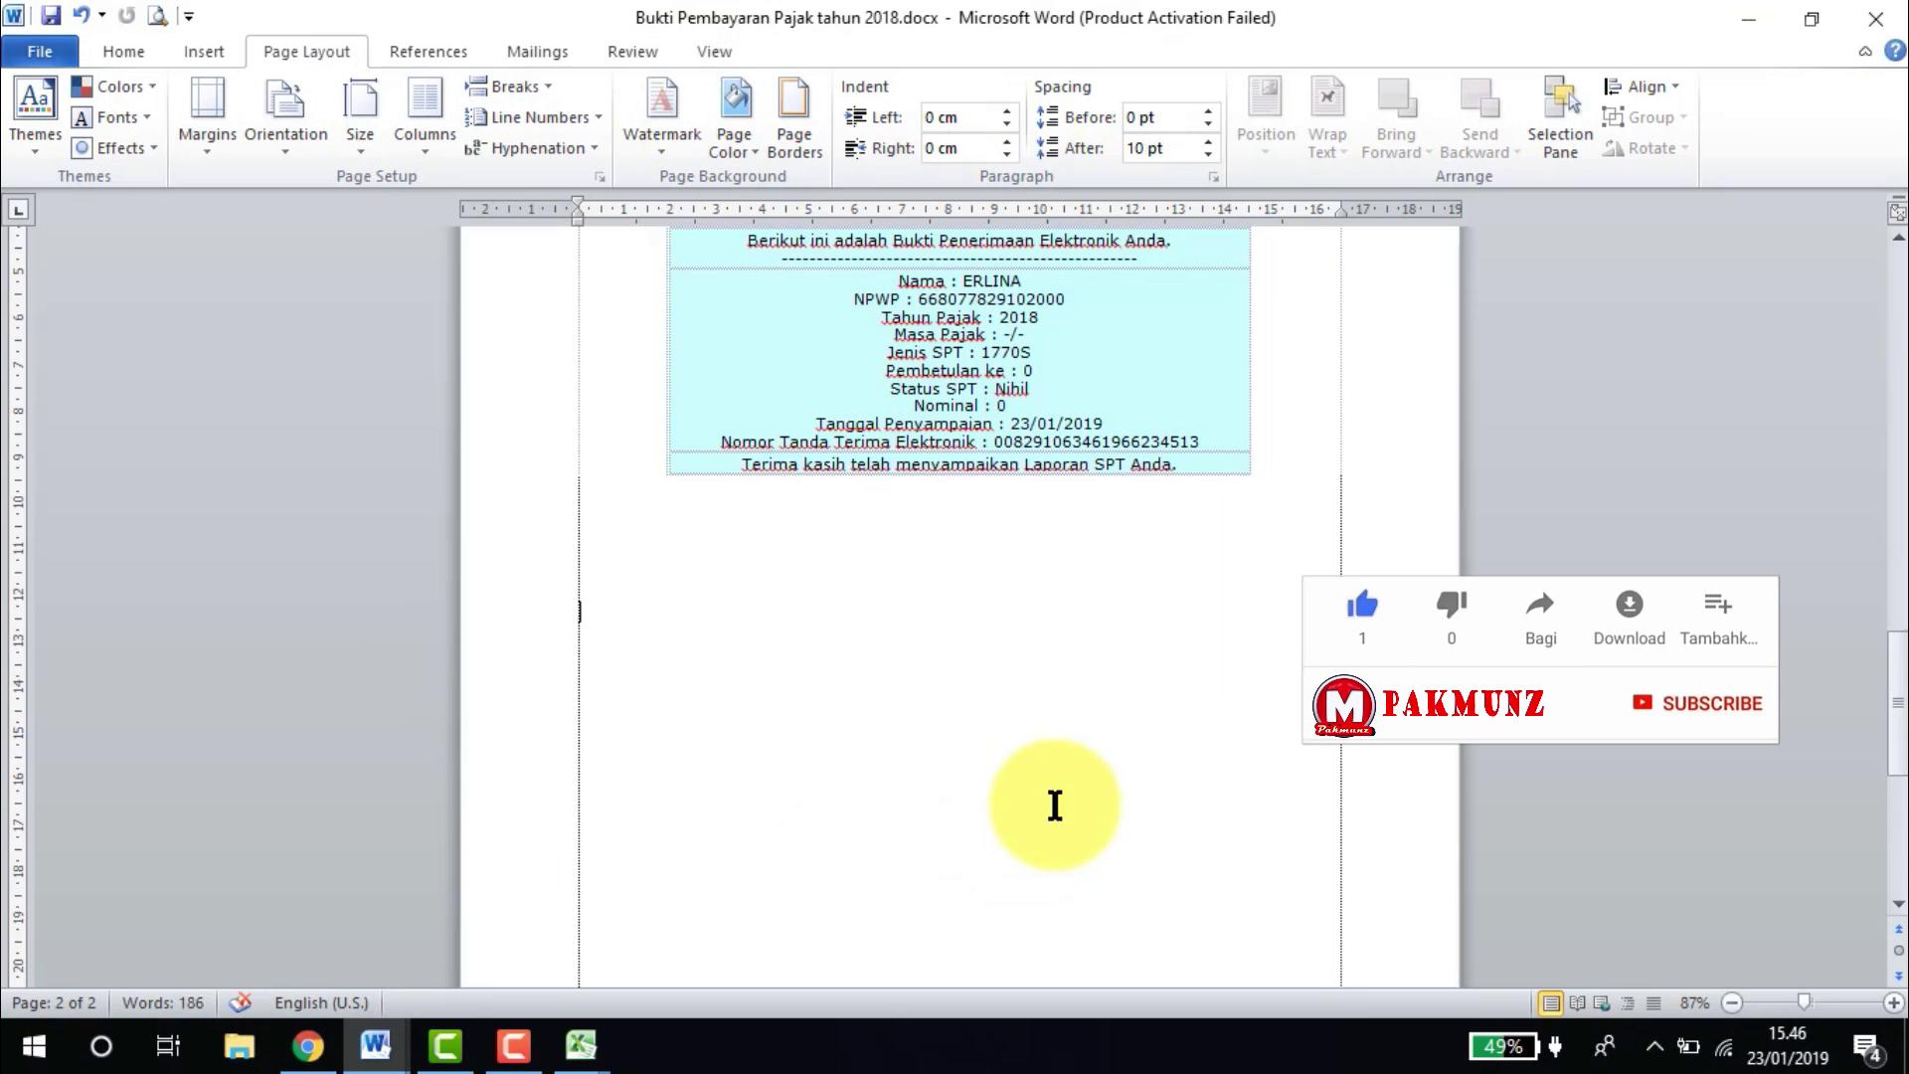
key(ctrl+v)
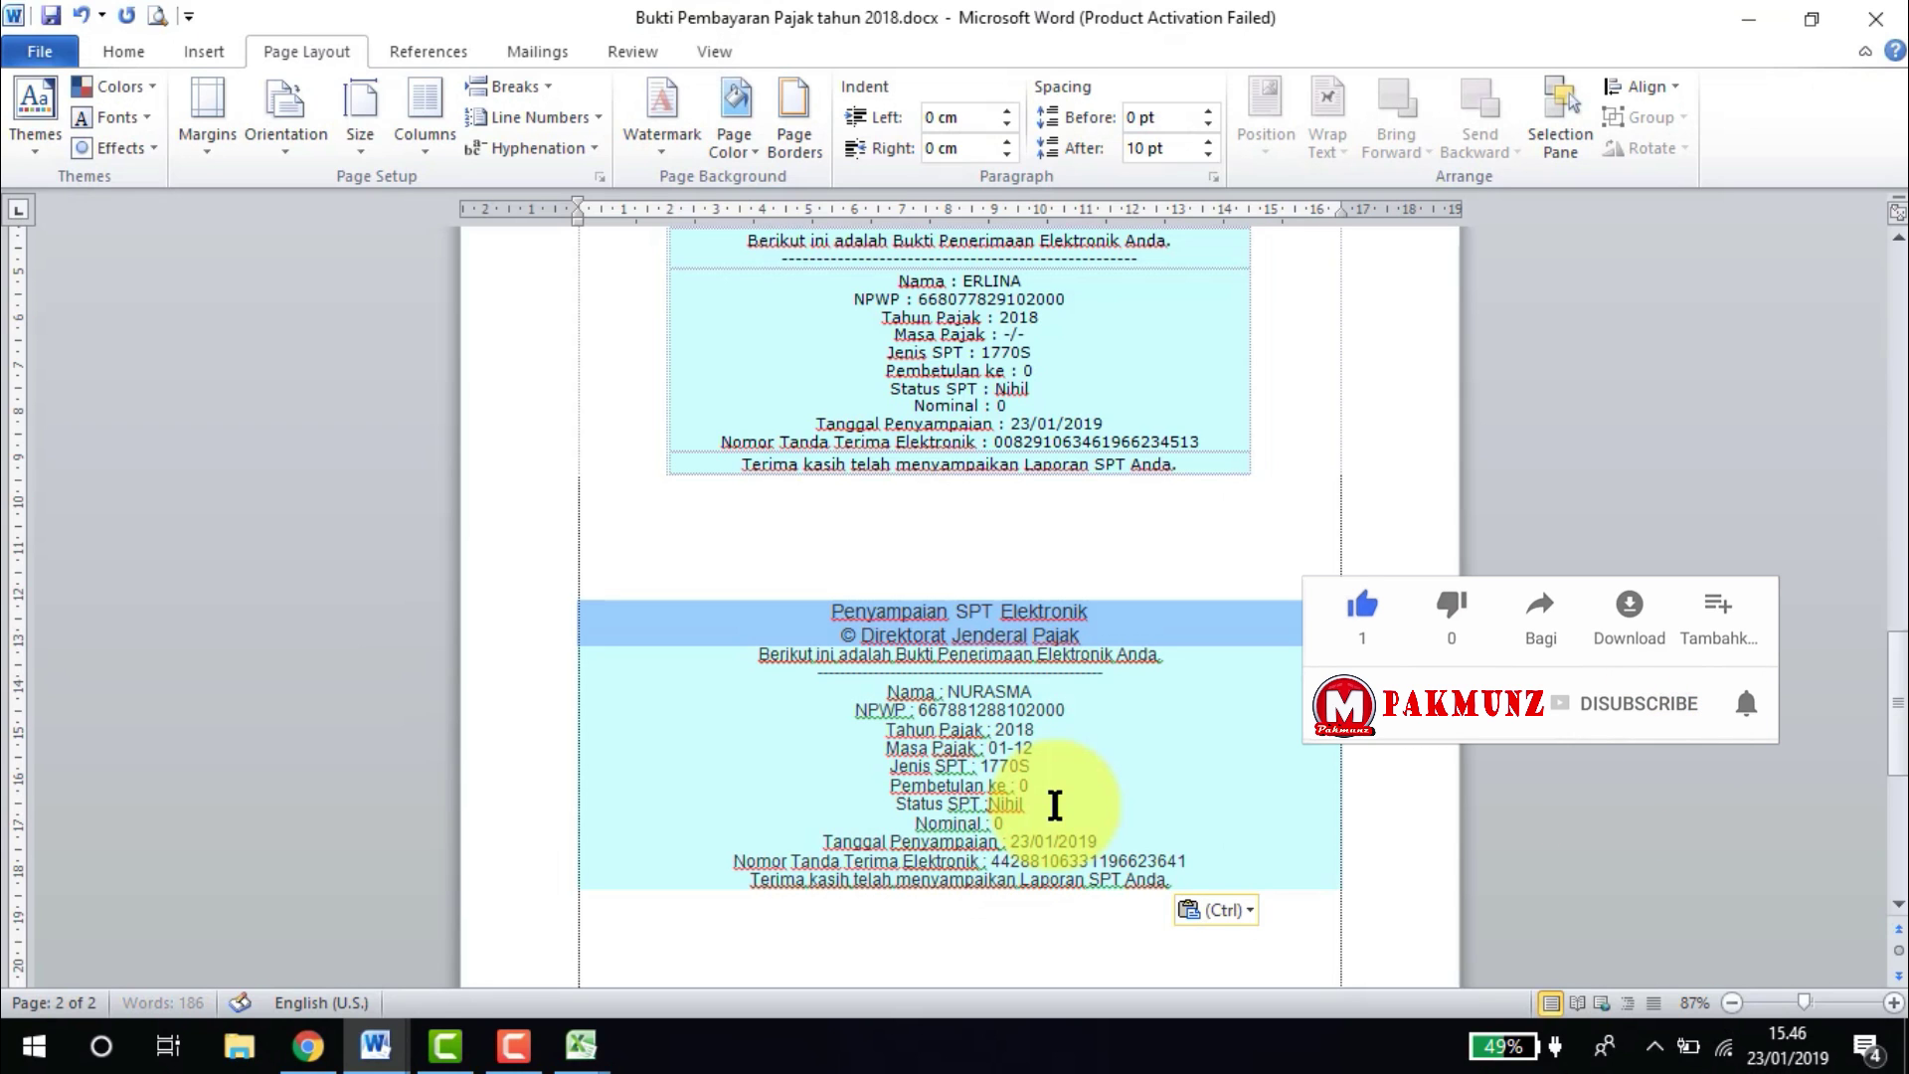
click(594, 632)
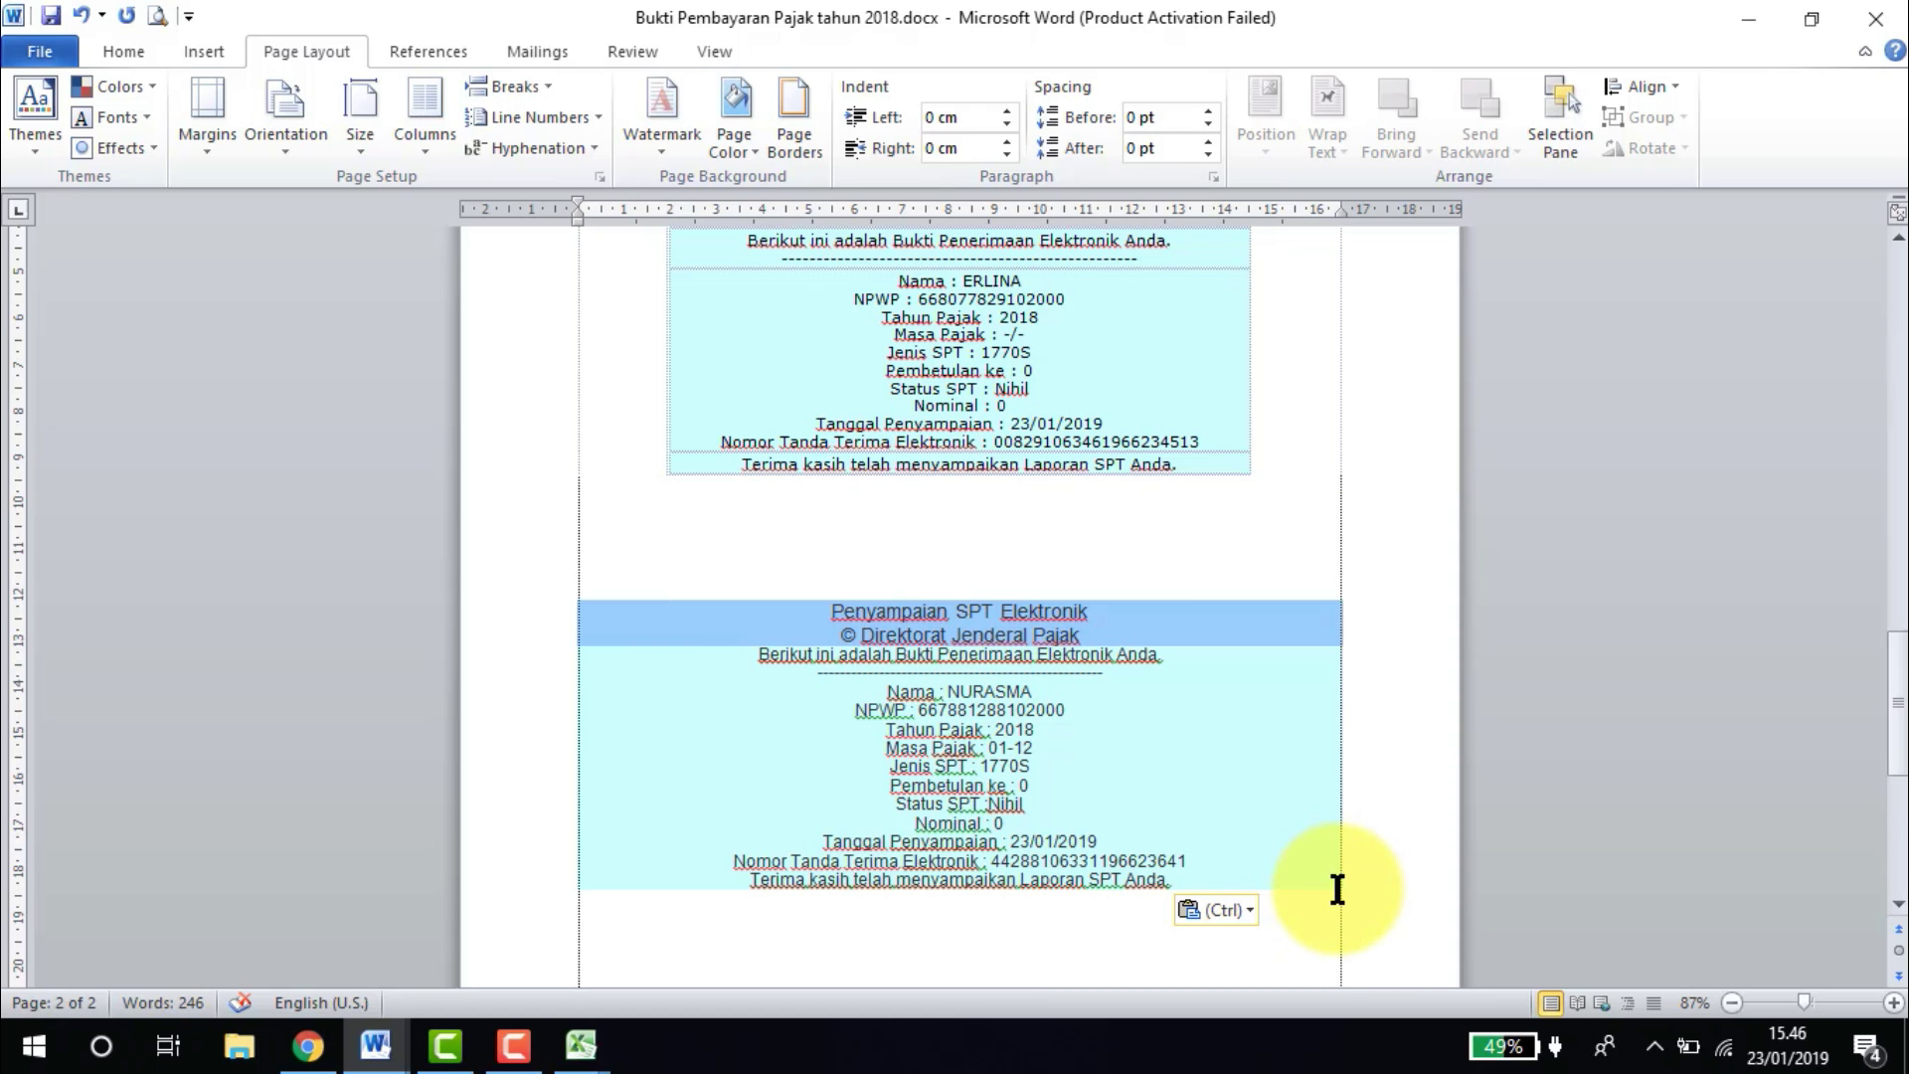
click(307, 1045)
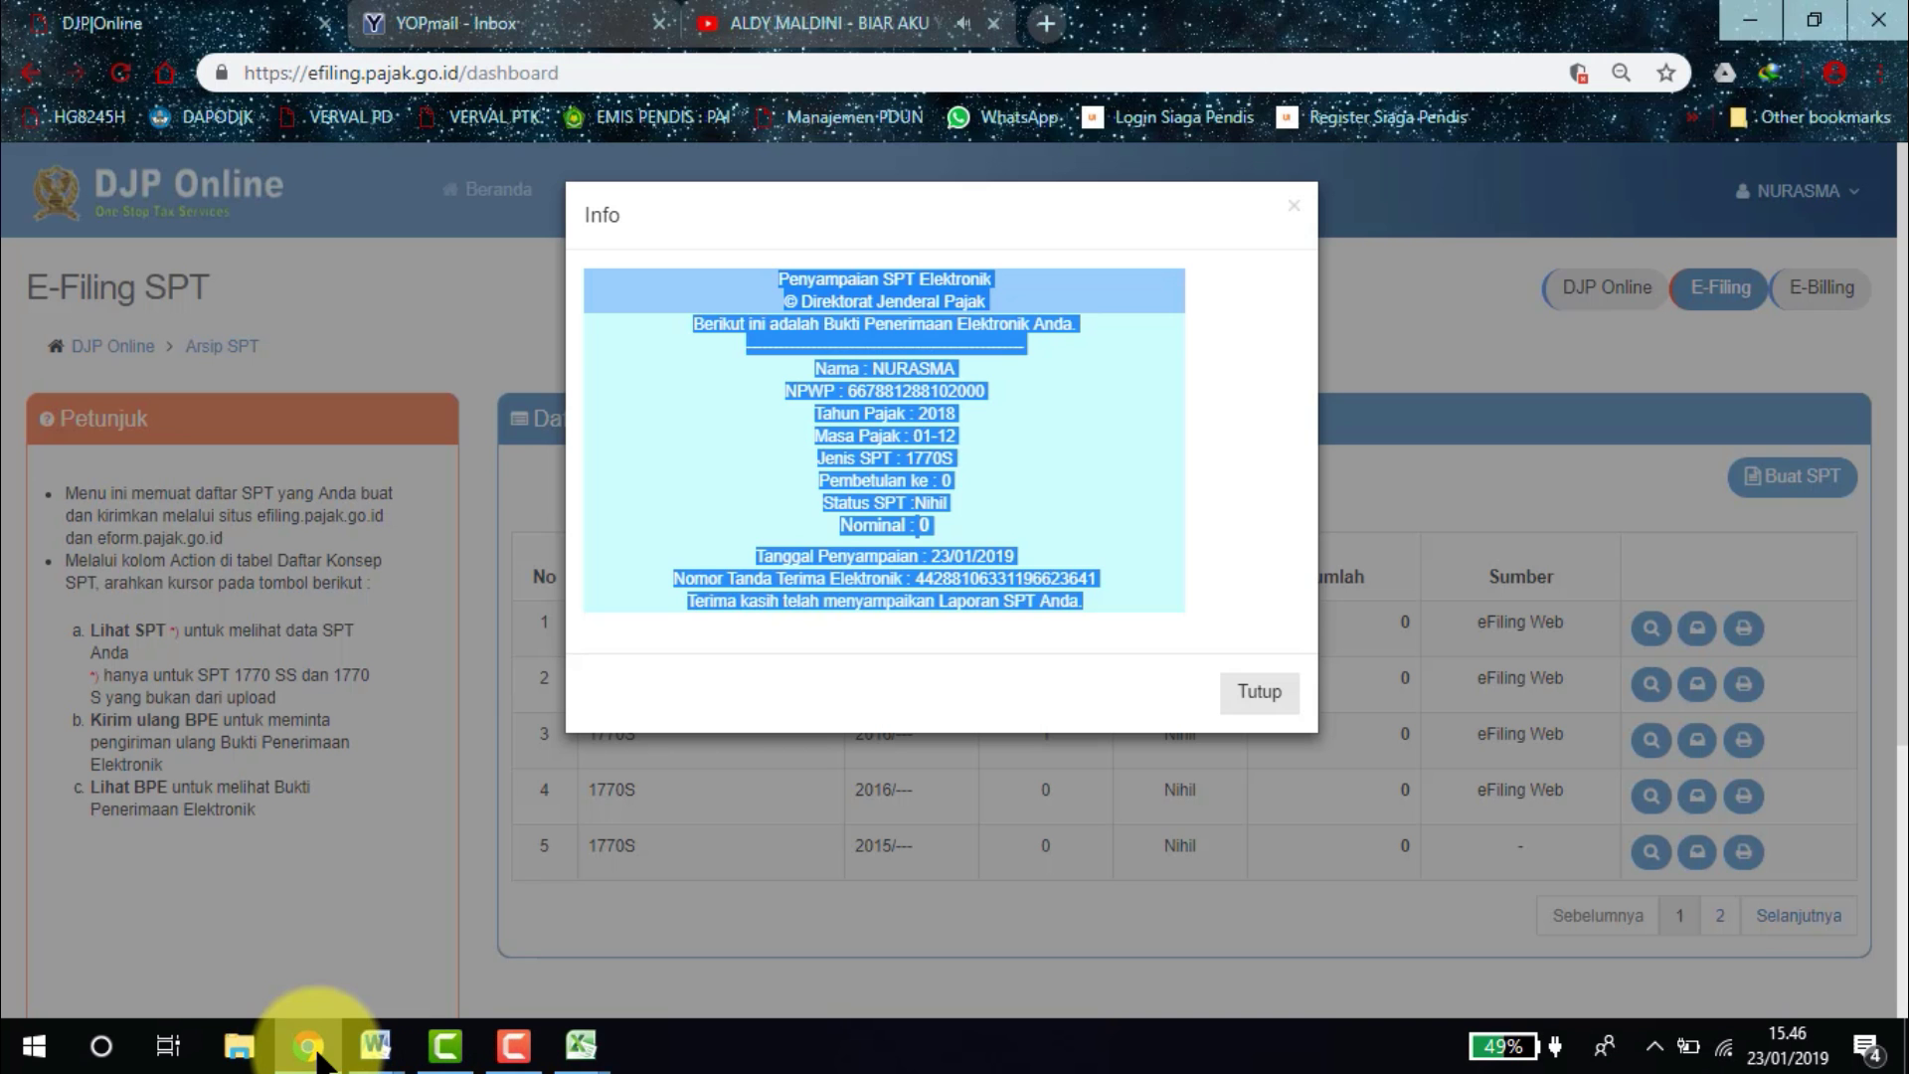